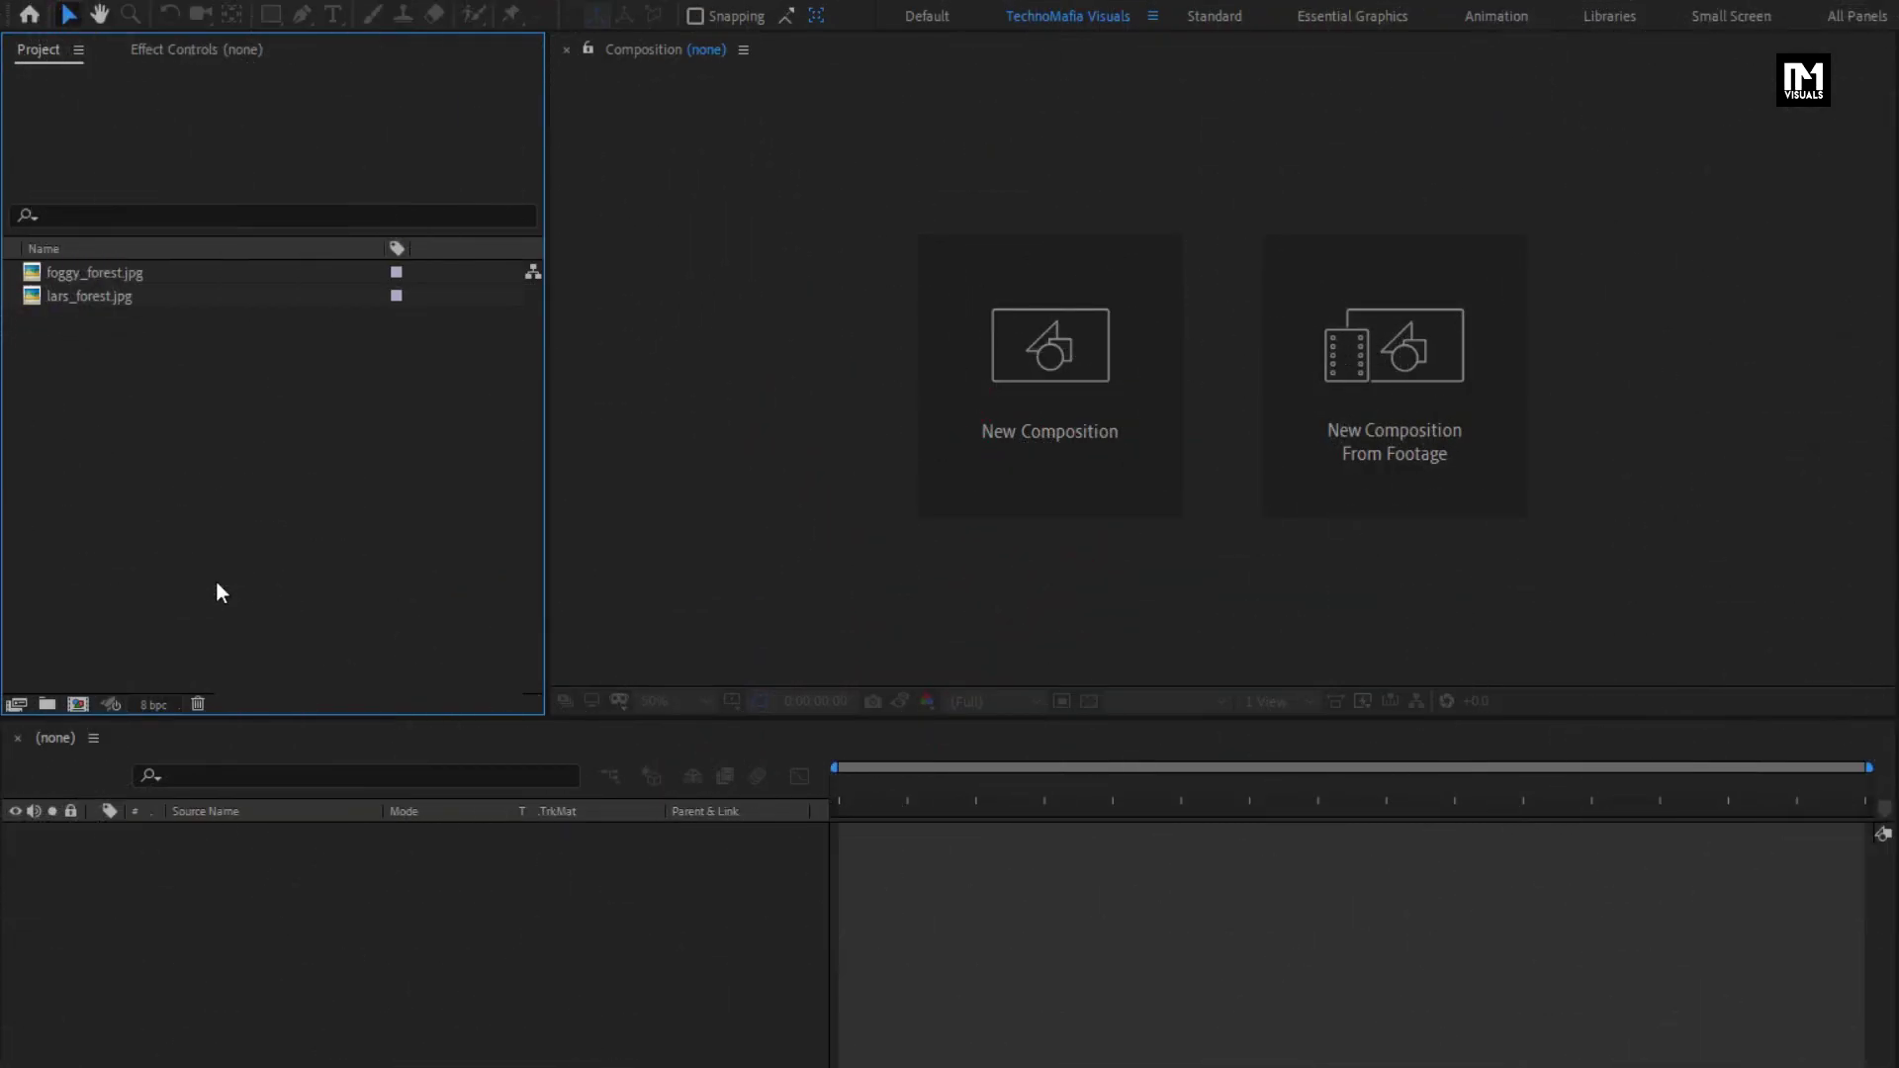
# Create a composition named MediaFile_1 with a duration of 0:00:04:00 and add foggy_forest.jpg to it as a layer
pyautogui.click(87, 275)
pyautogui.click(89, 290)
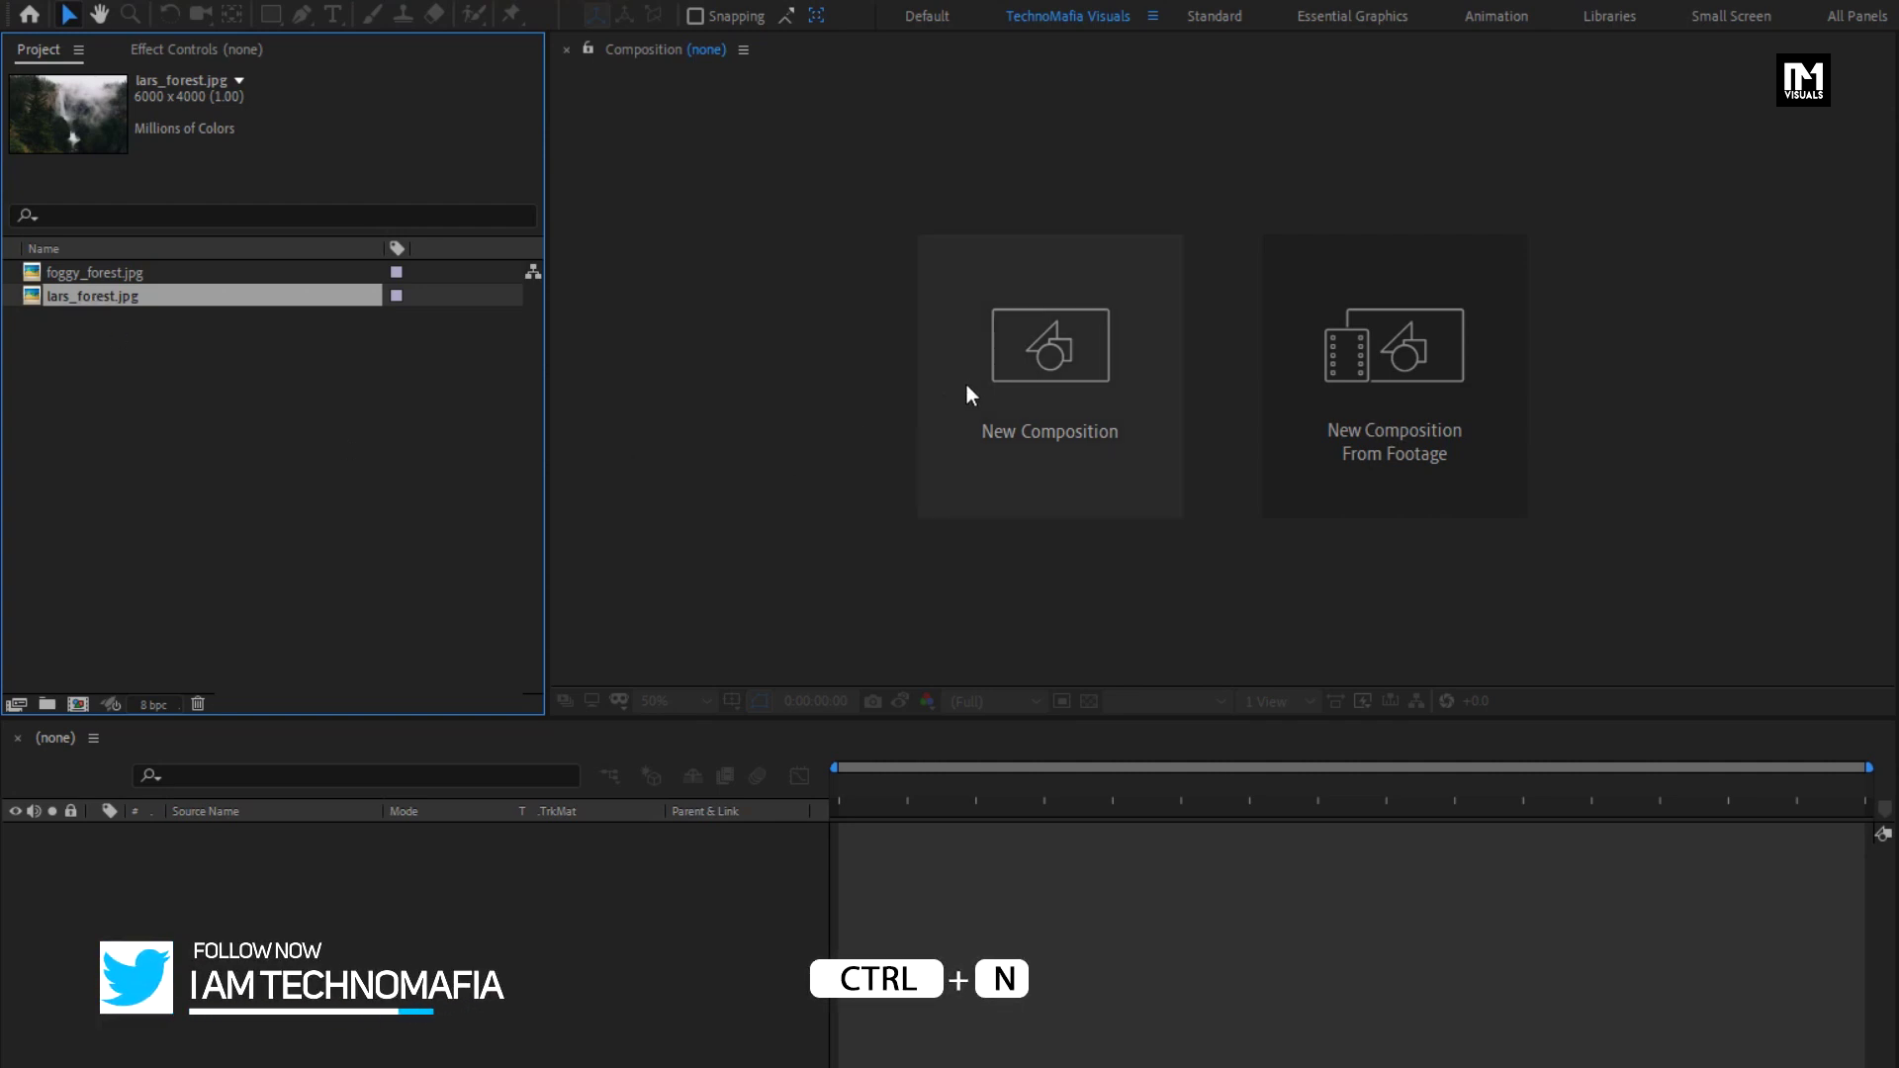
pyautogui.hotkey('ctrl', 'n')
pyautogui.write('Med')
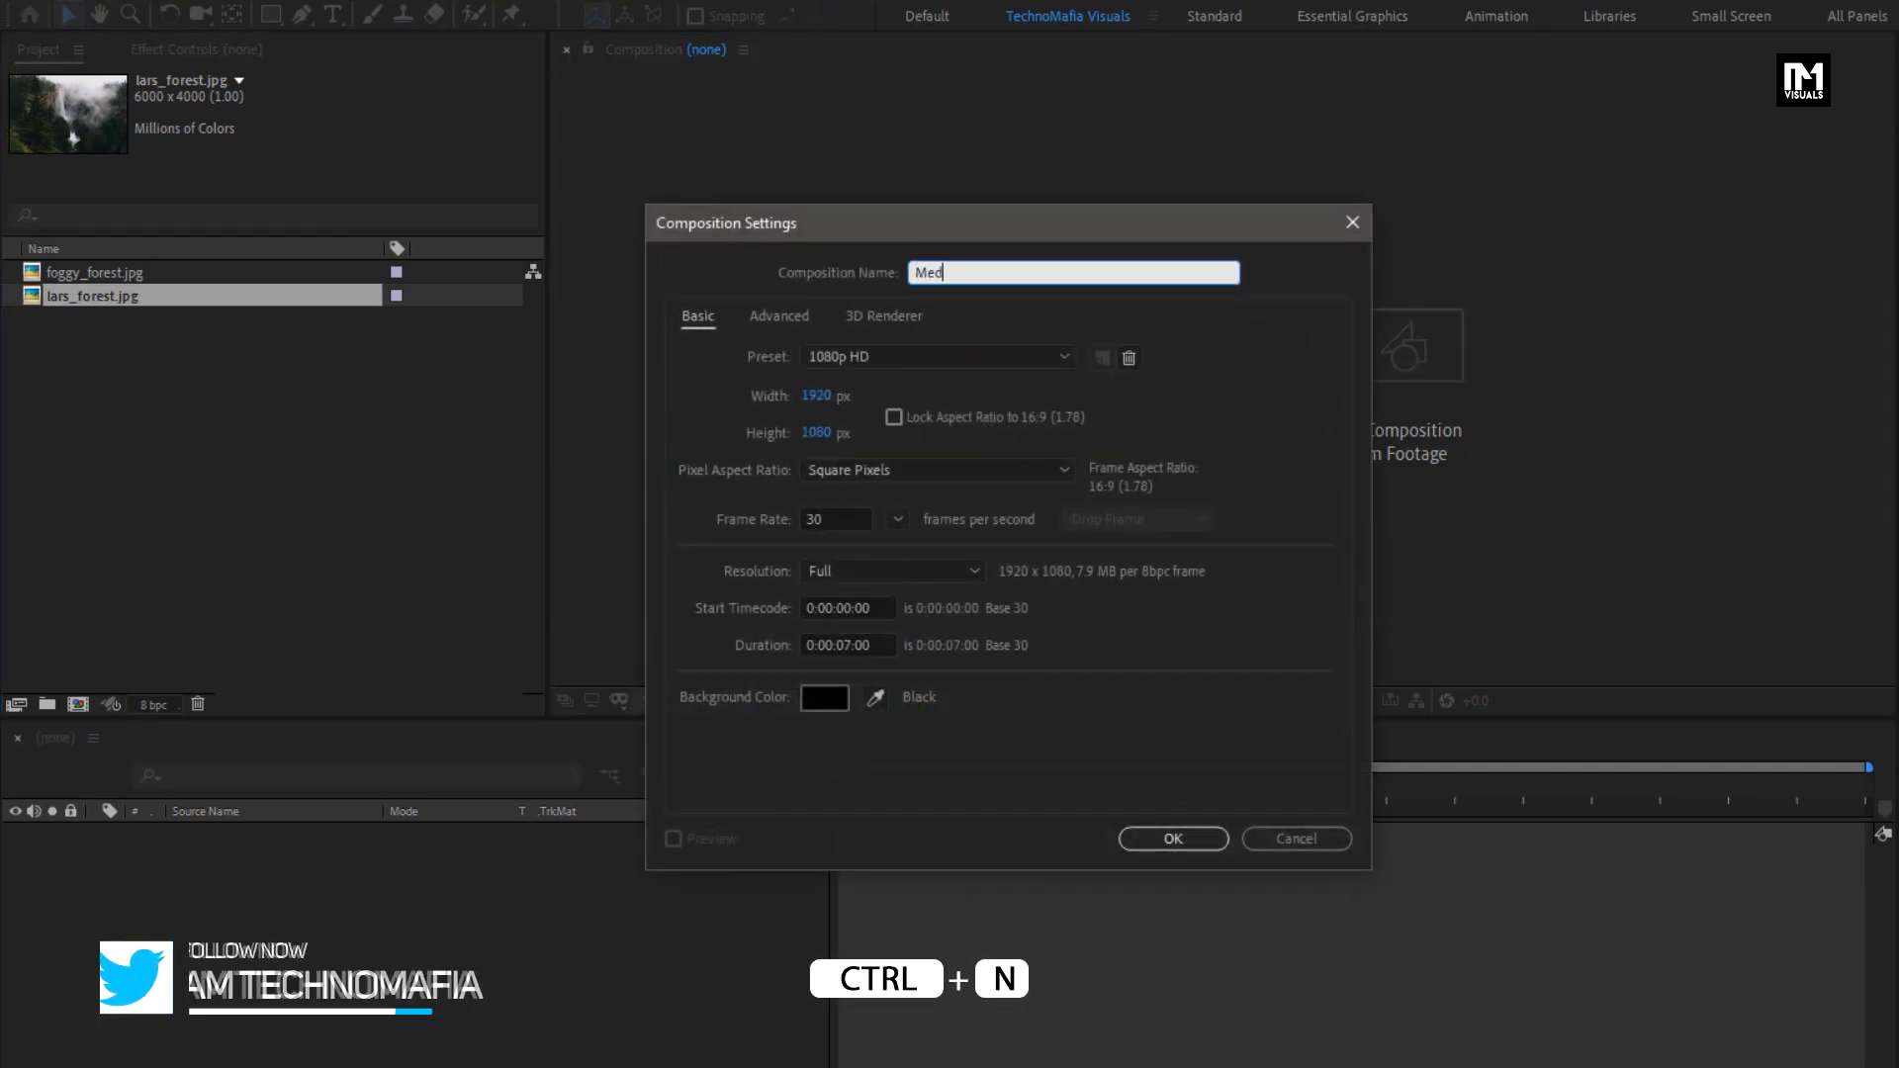
pyautogui.write('iaFile')
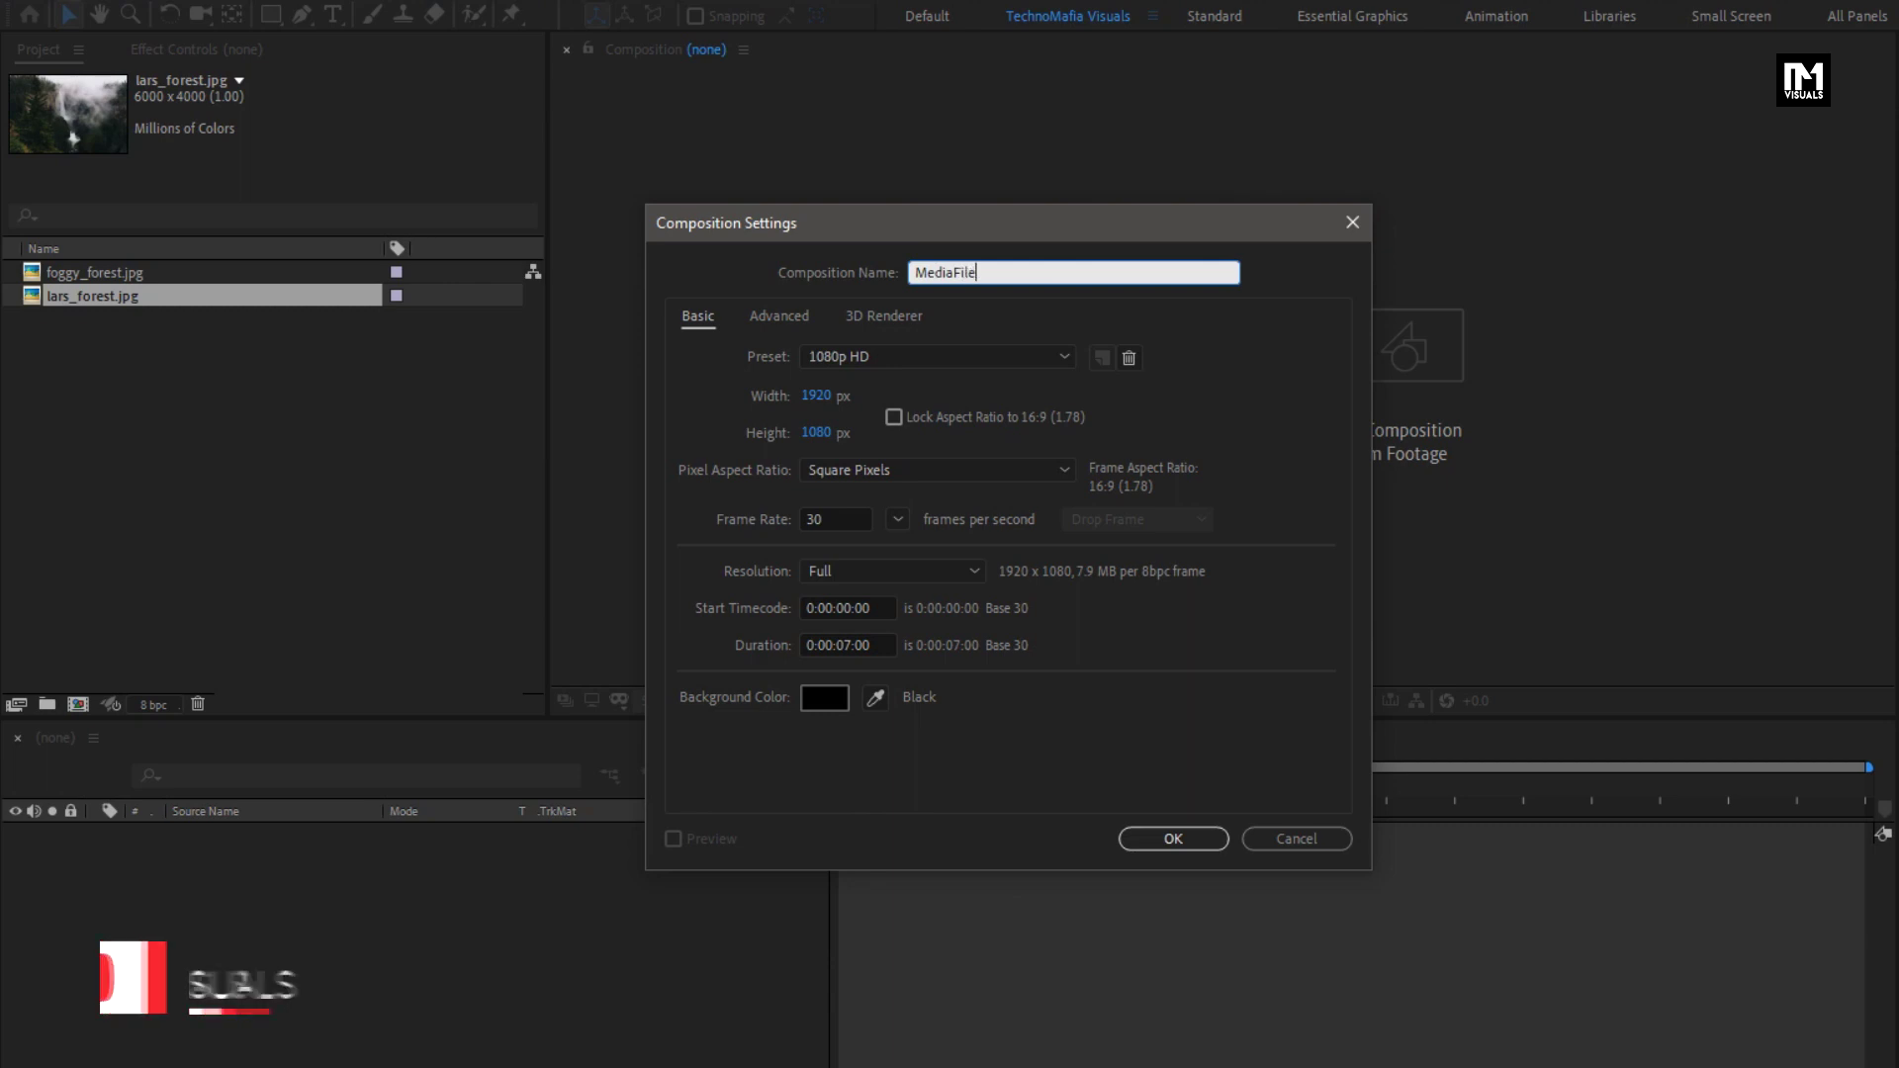
pyautogui.write('_1')
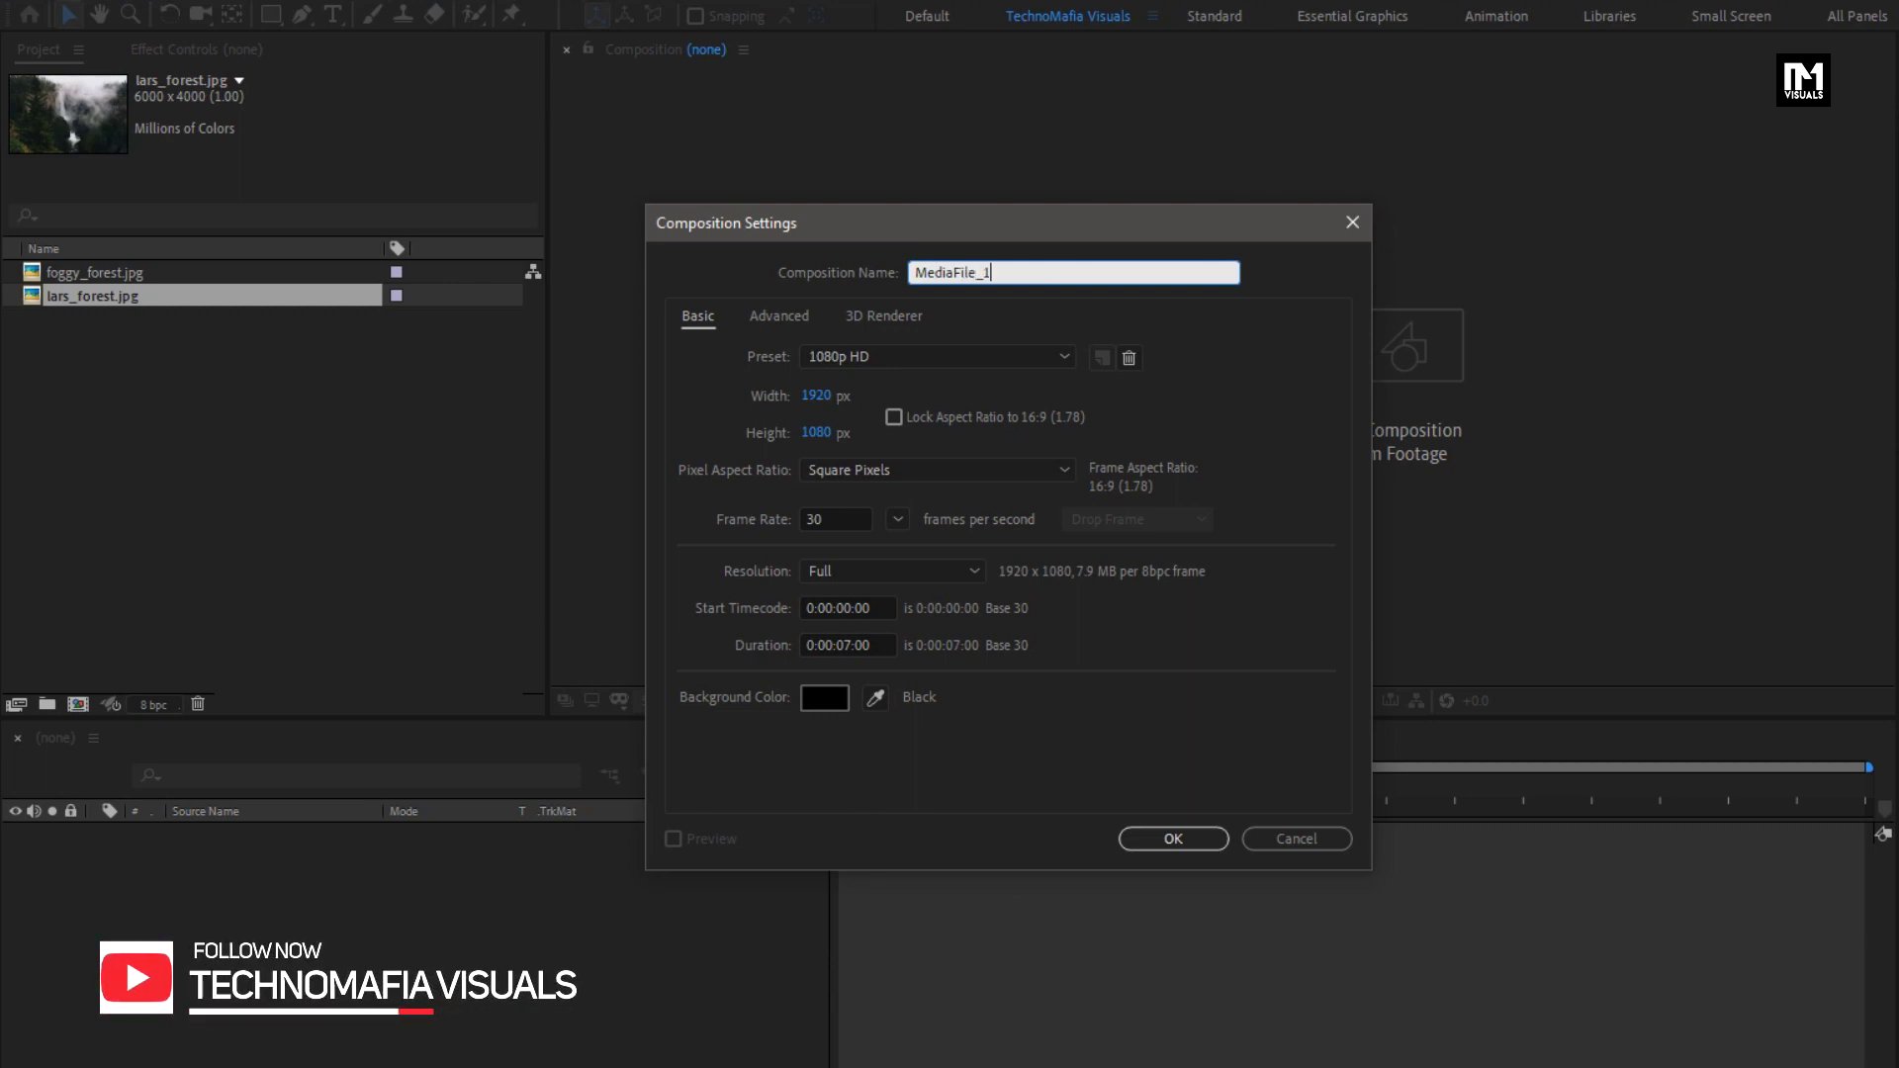
pyautogui.click(850, 642)
pyautogui.write('400')
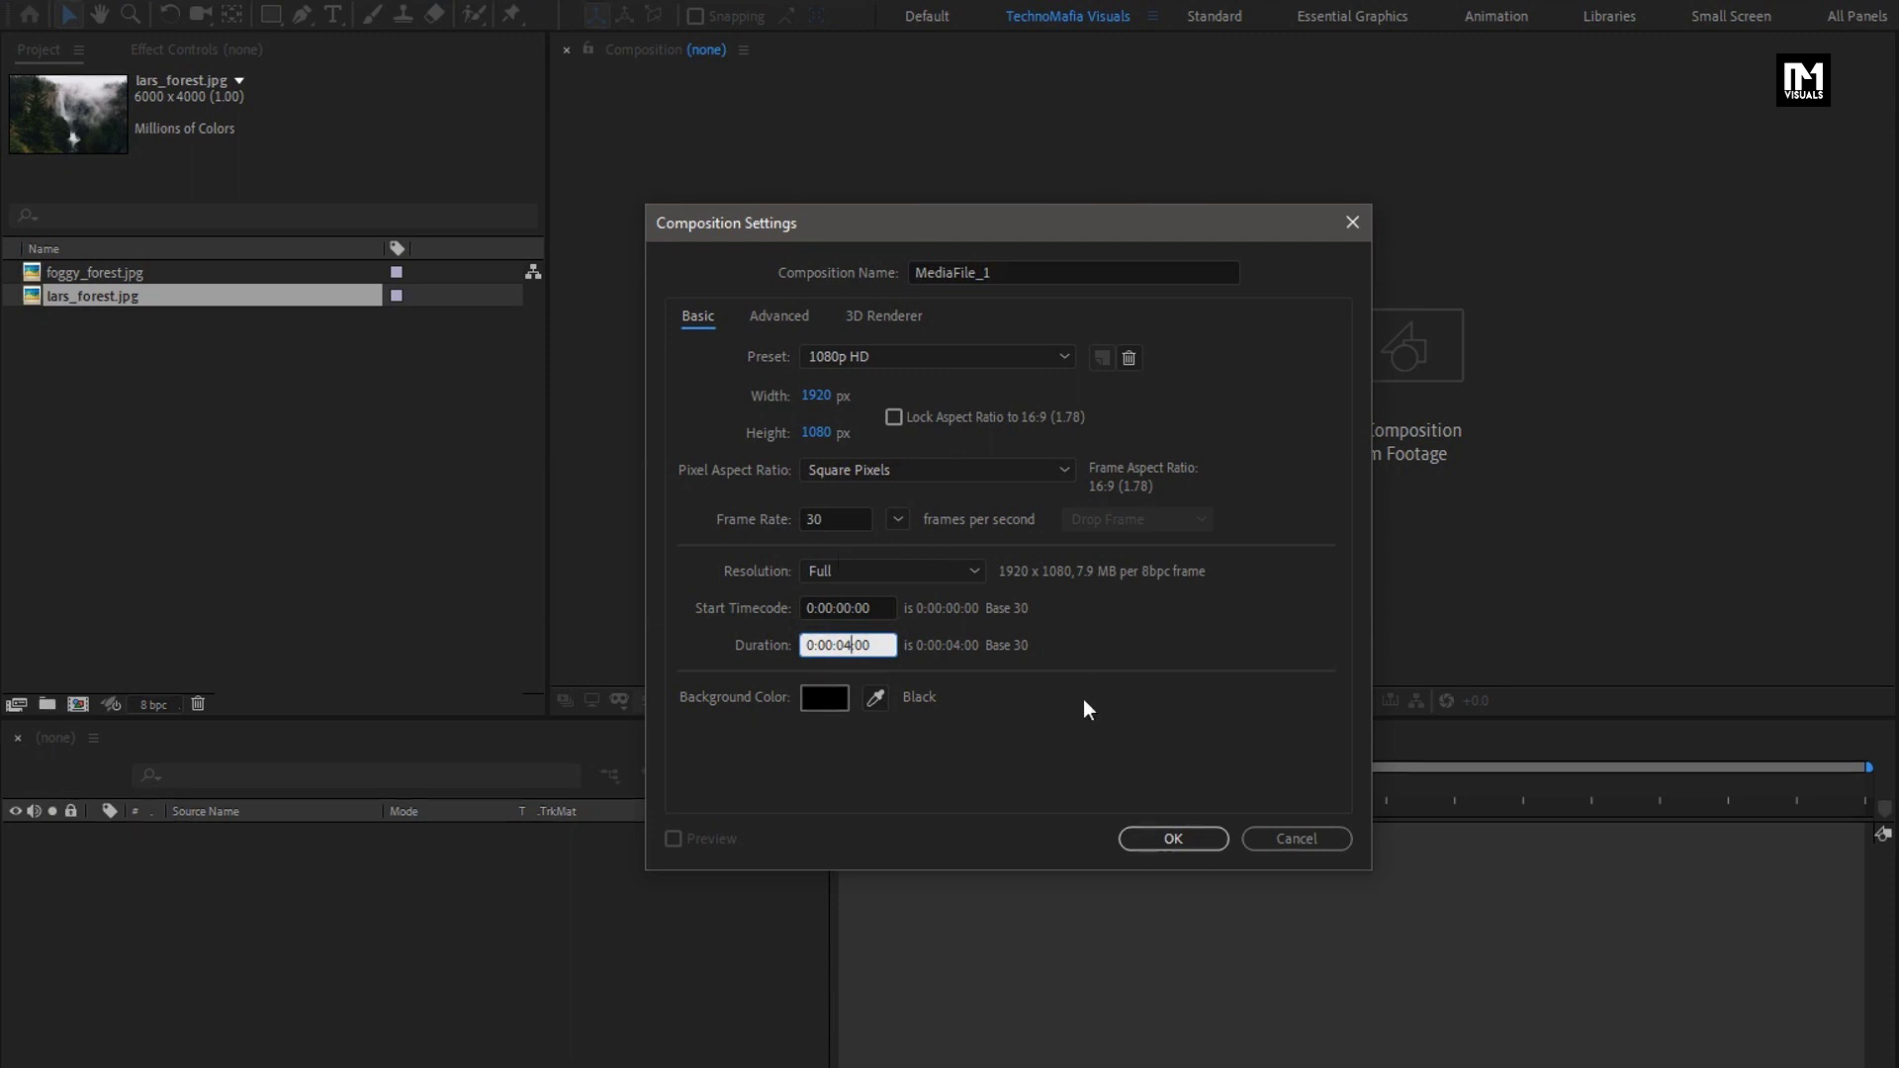
pyautogui.click(1137, 838)
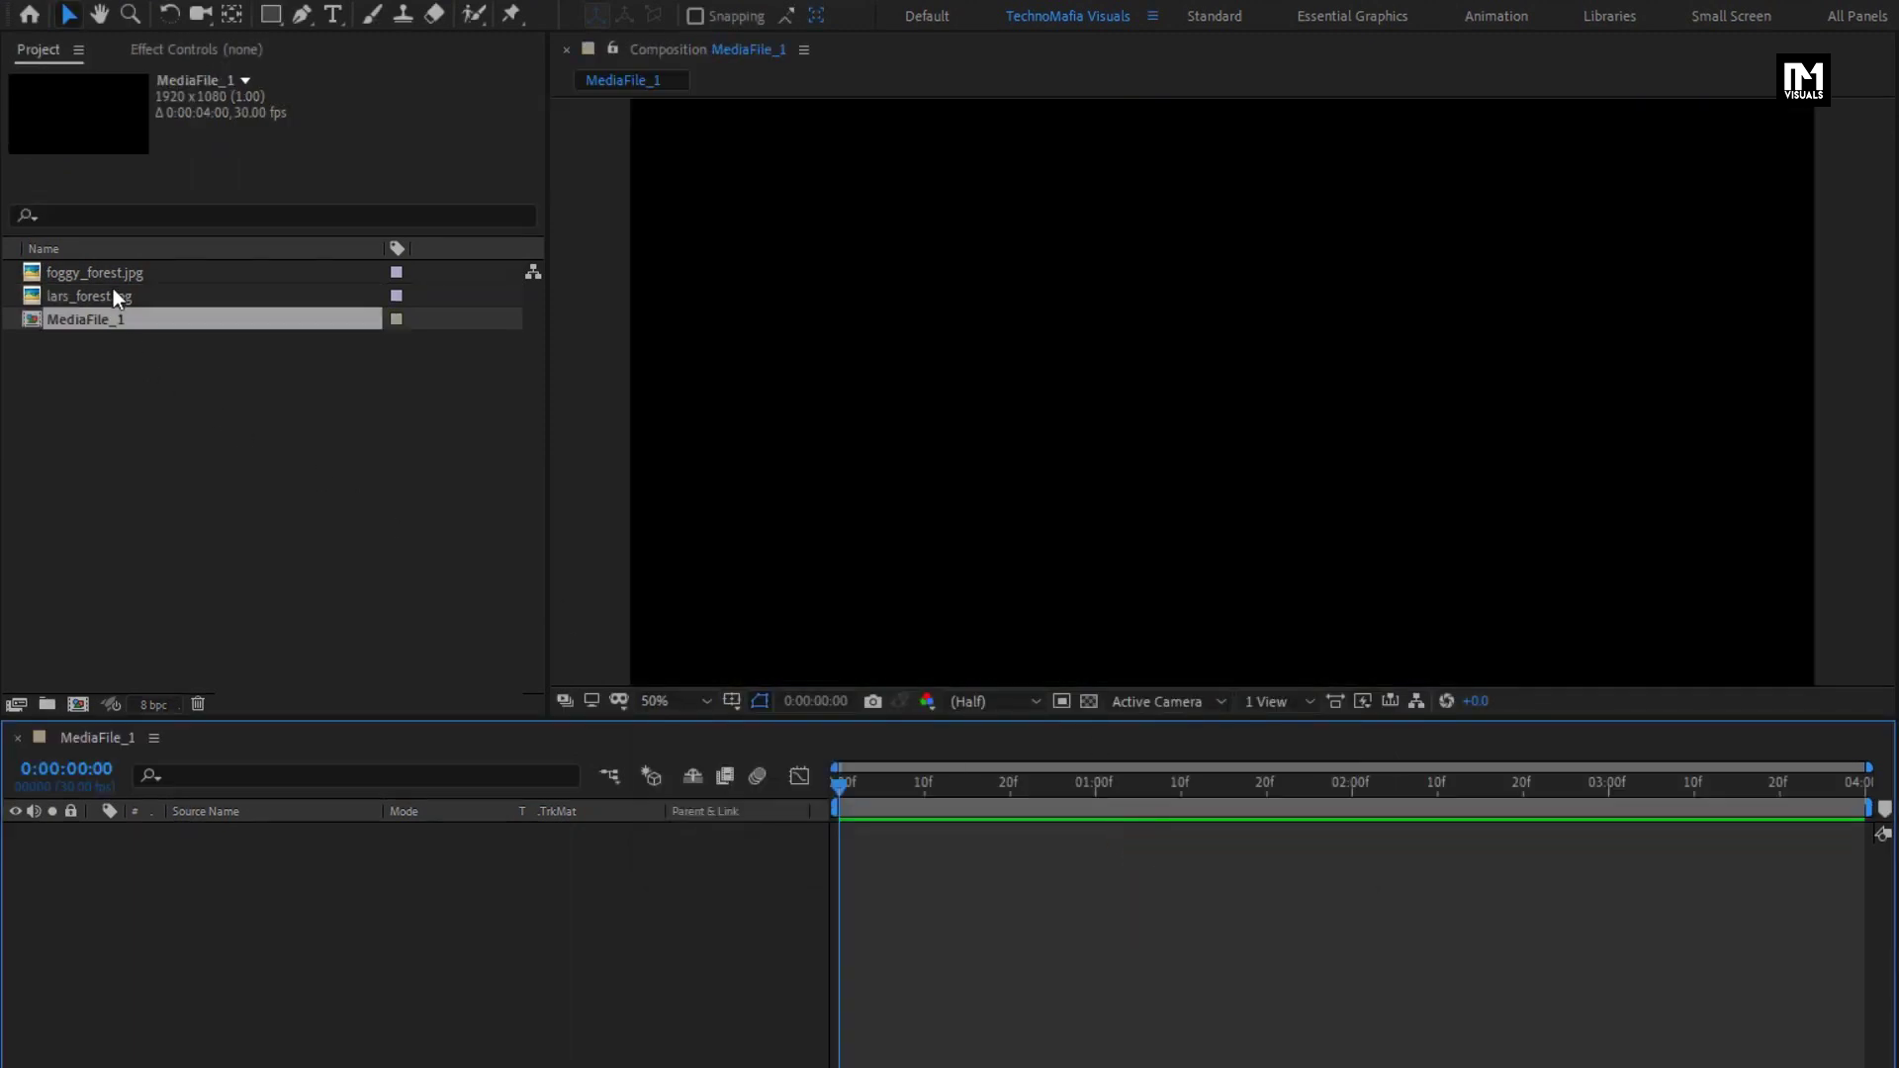
pyautogui.click(91, 274)
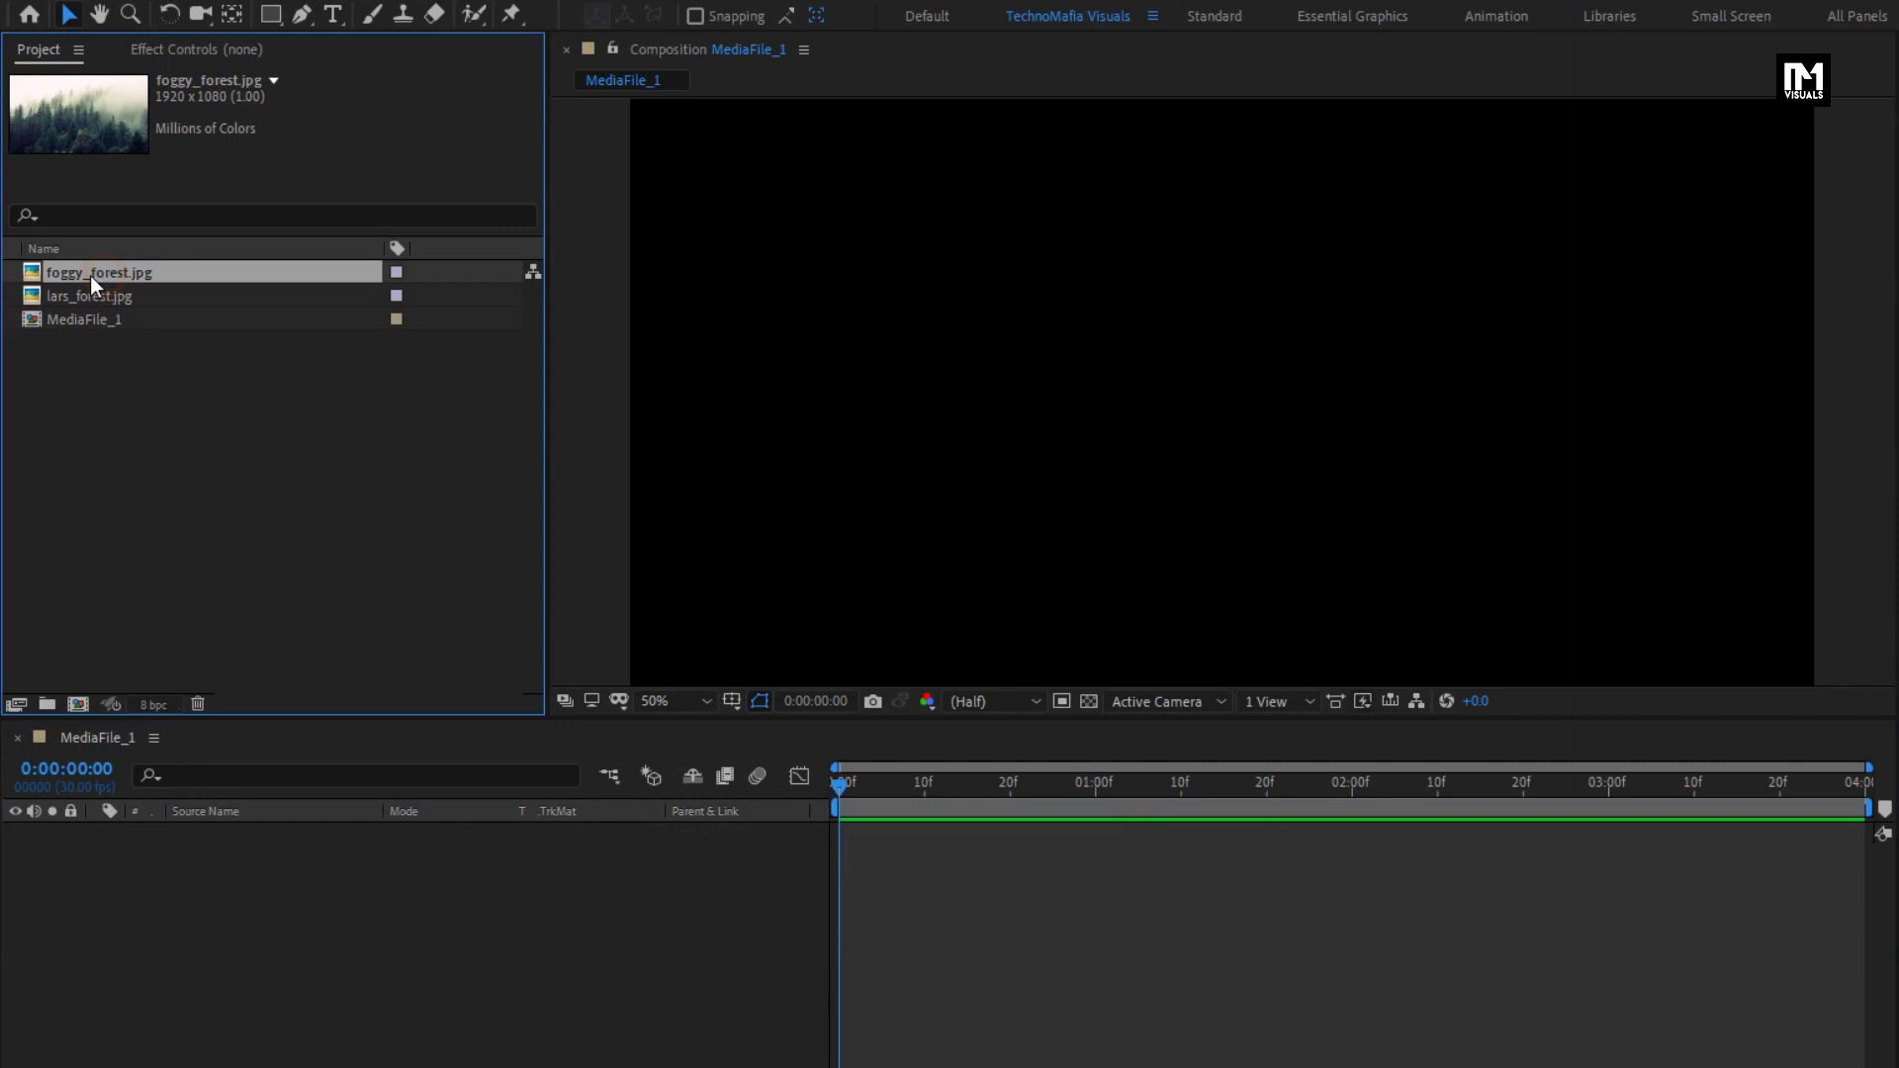
pyautogui.moveTo(91, 276); pyautogui.dragTo(299, 898)
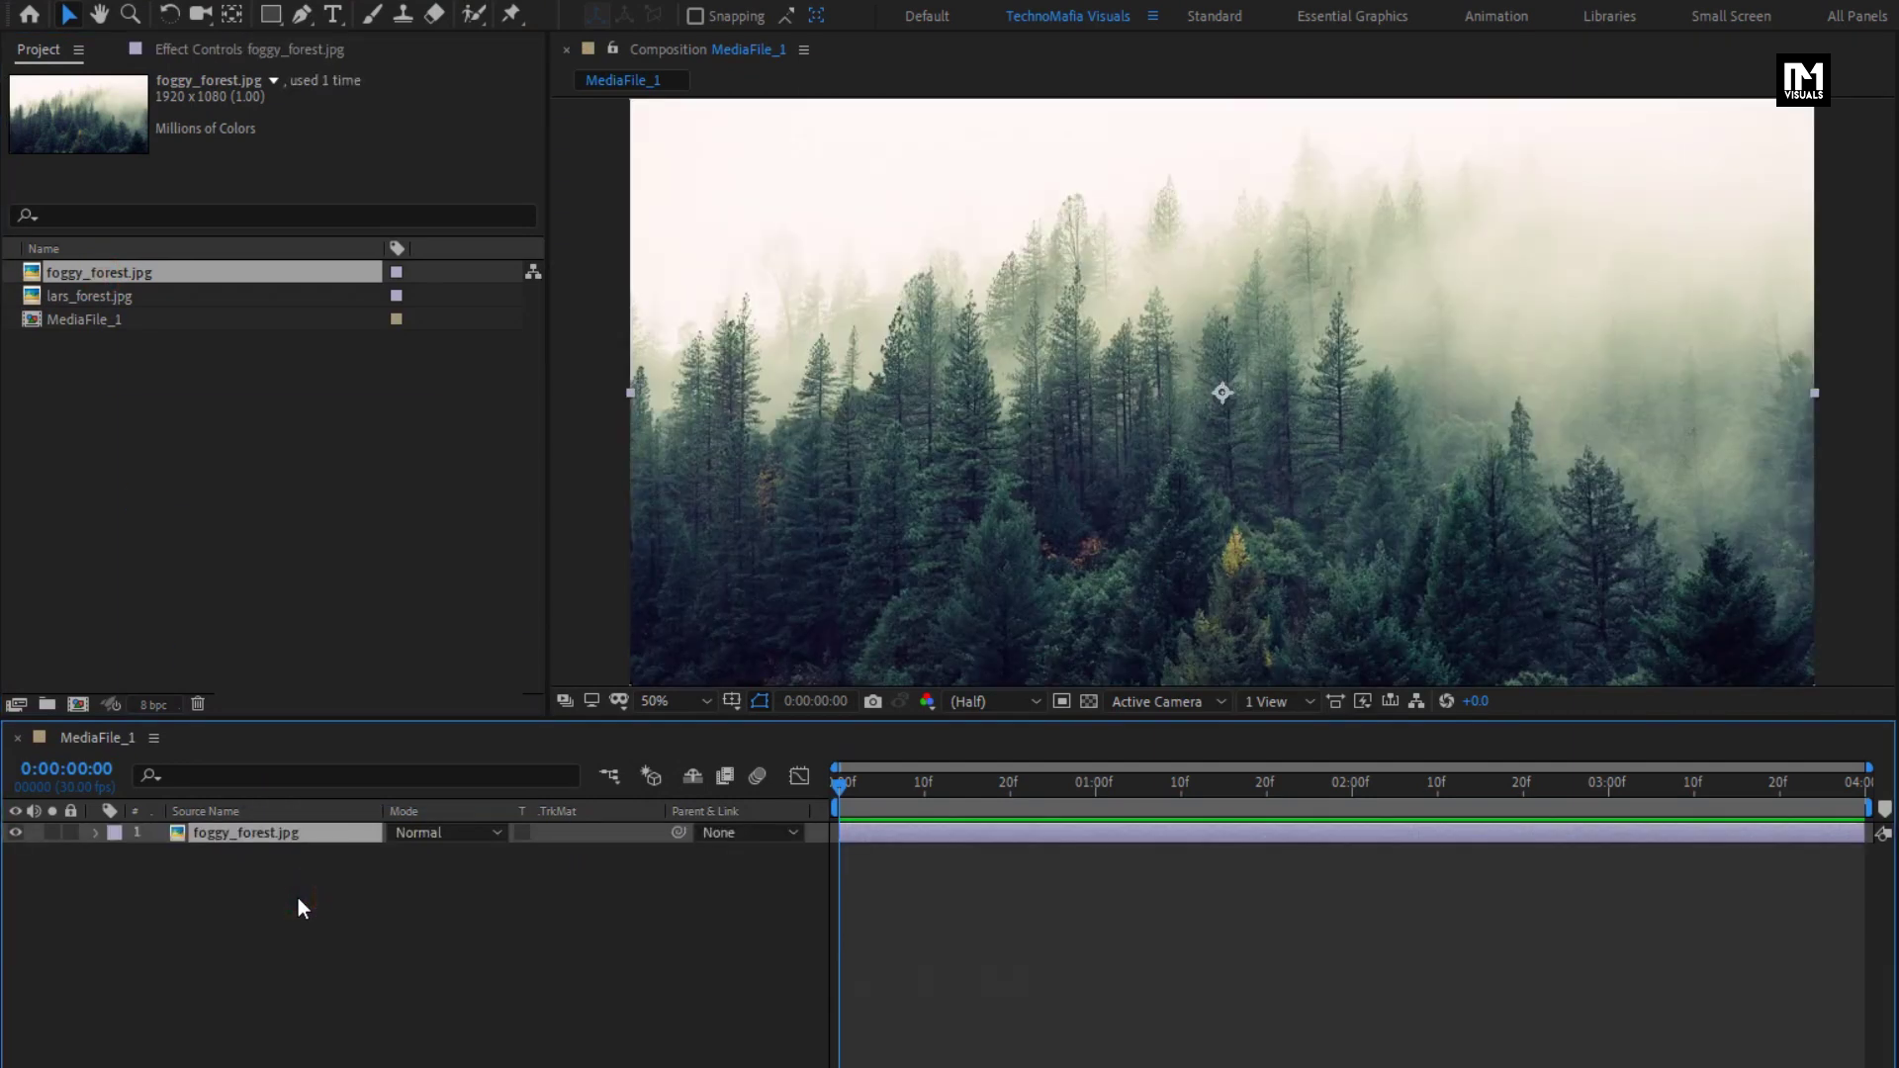
# Create a second 1920 x 1080 composition named Tear_Shape
pyautogui.click(78, 704)
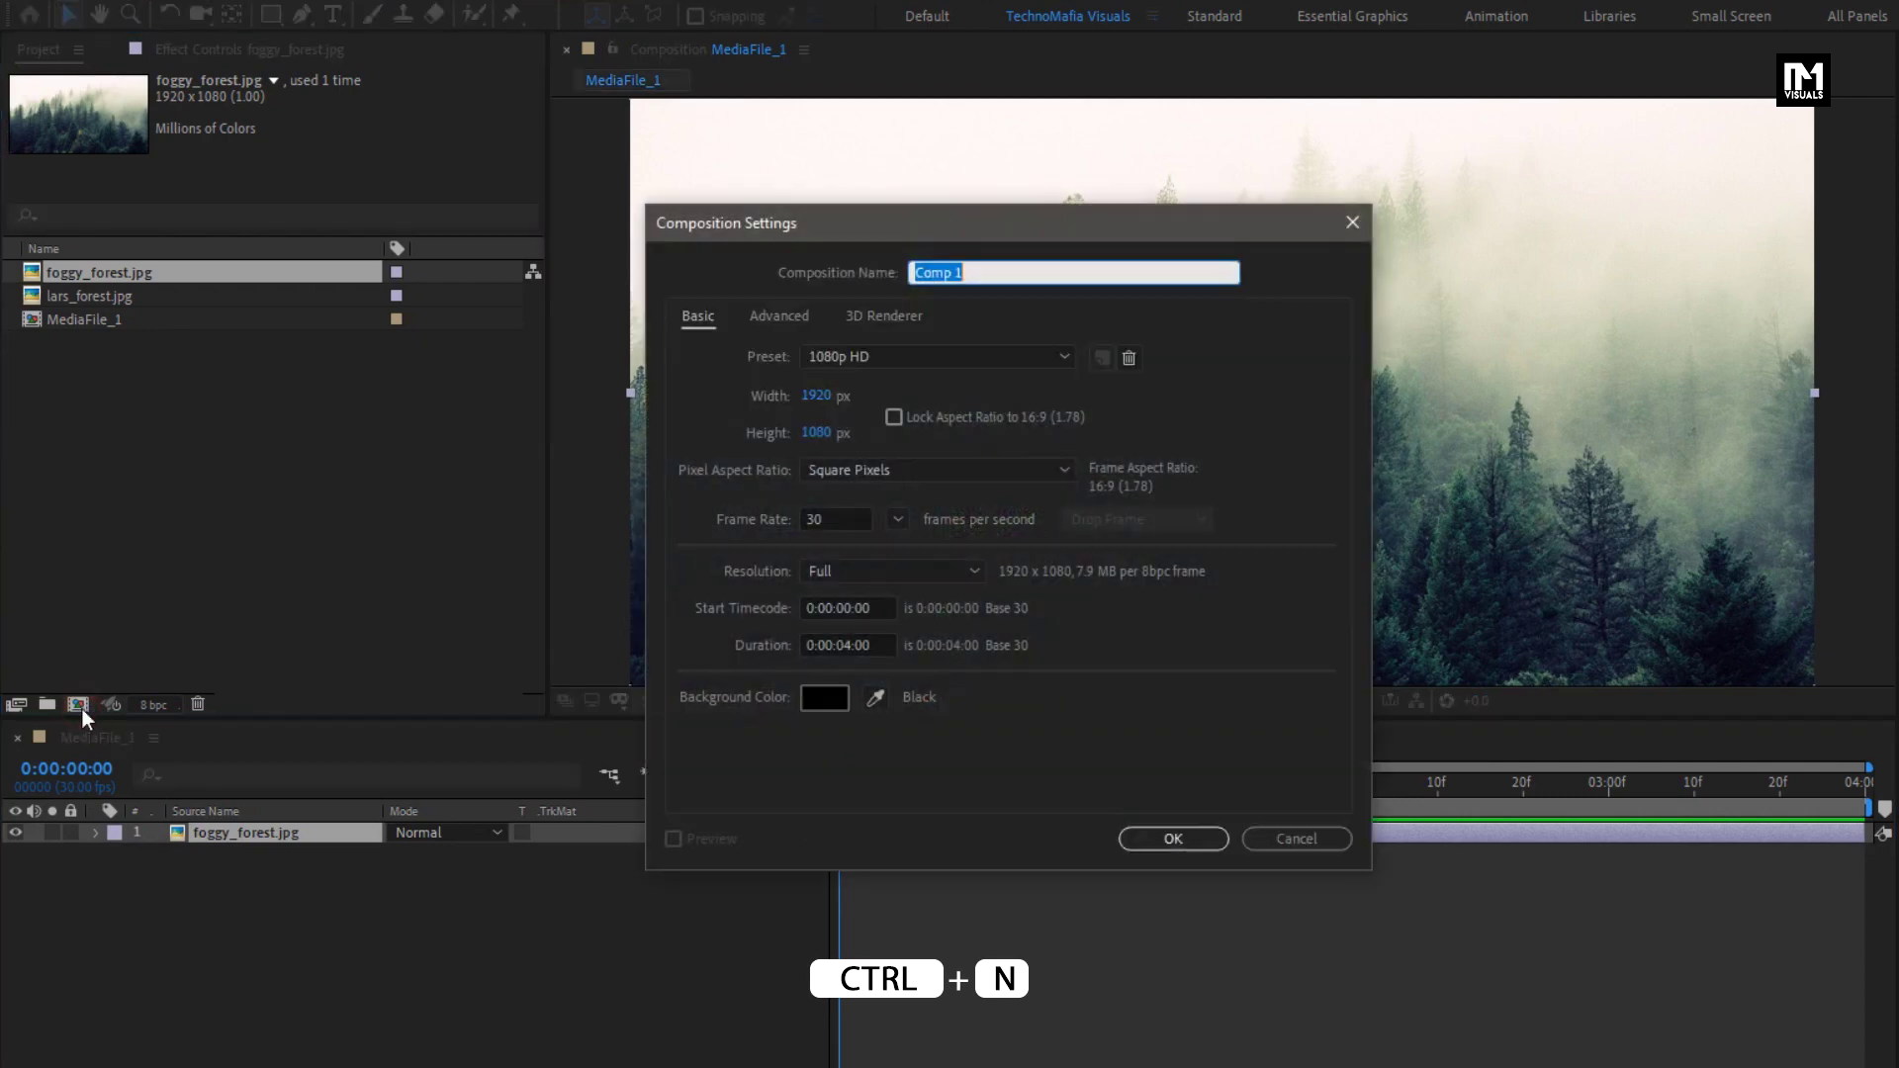
pyautogui.write('Tear_Shape')
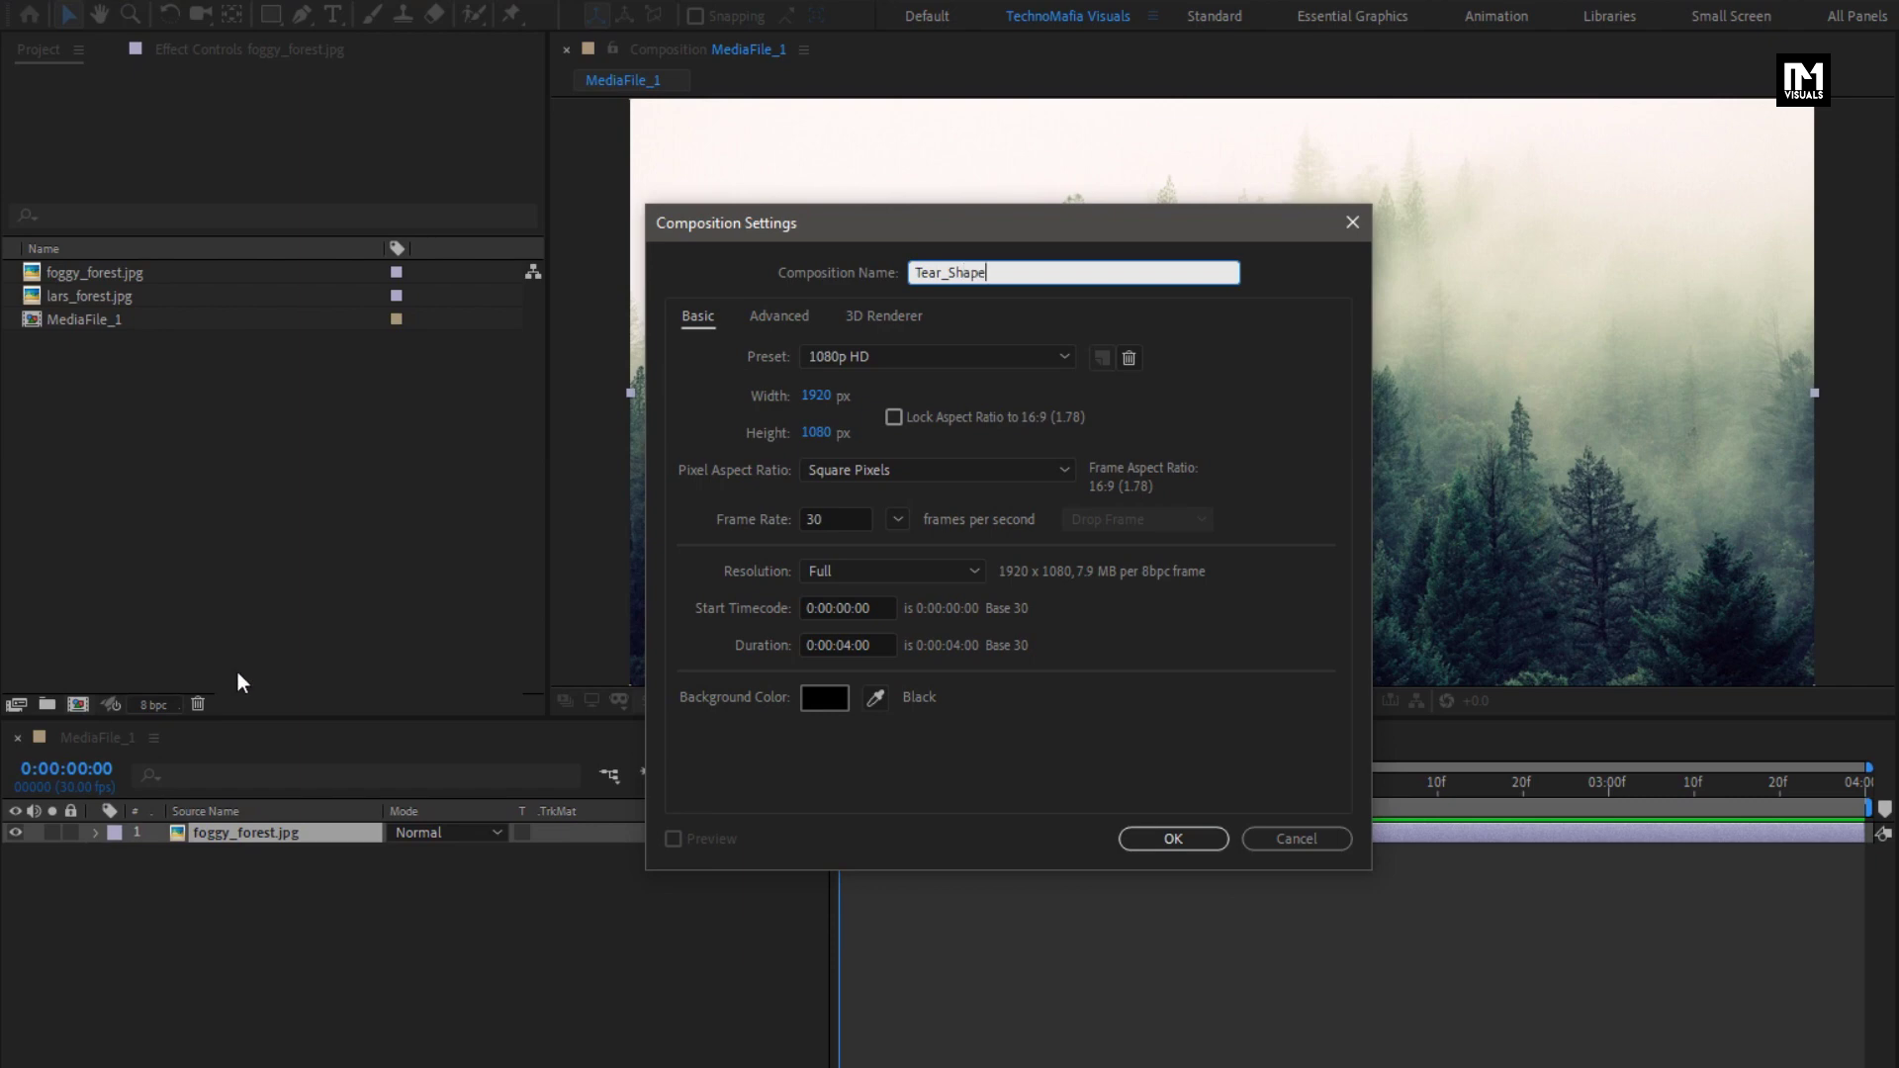
pyautogui.click(1167, 838)
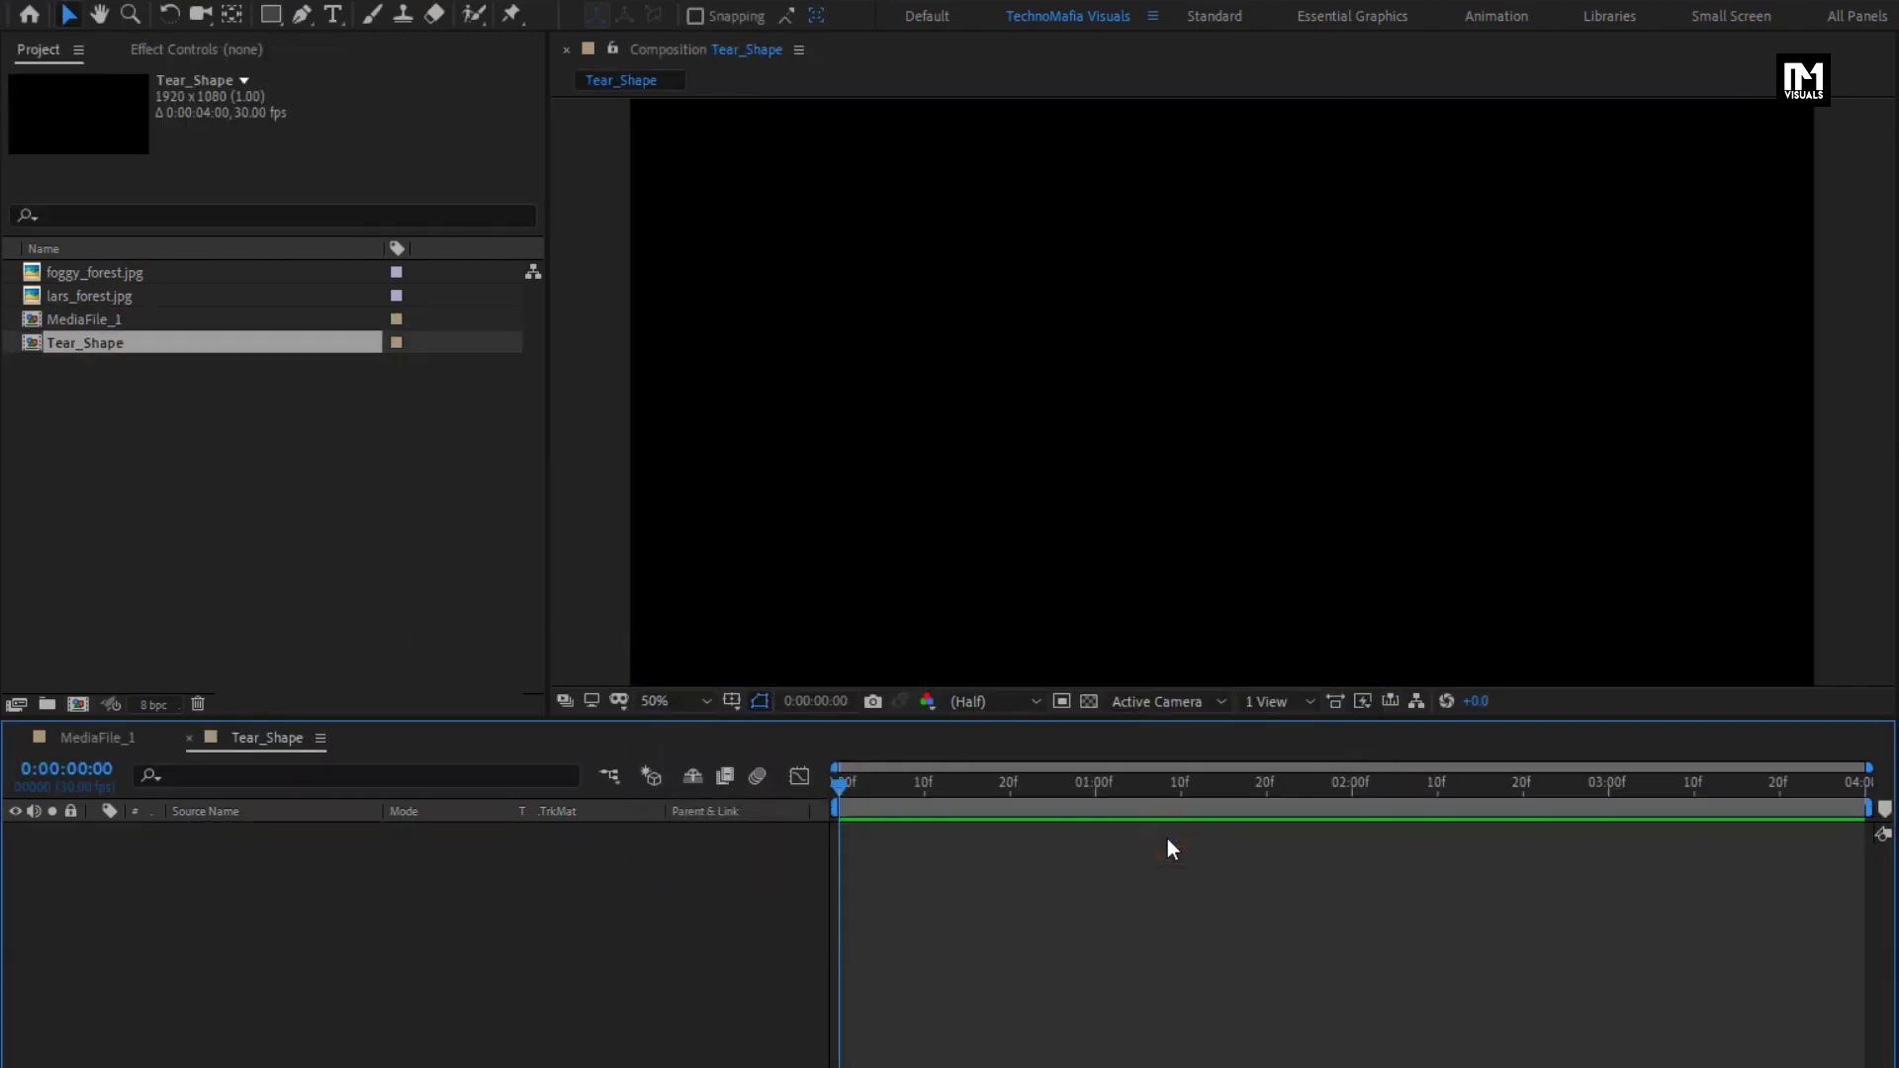
# Add a new red solid named Shape to the Tear_Shape composition
pyautogui.rightClick(402, 931)
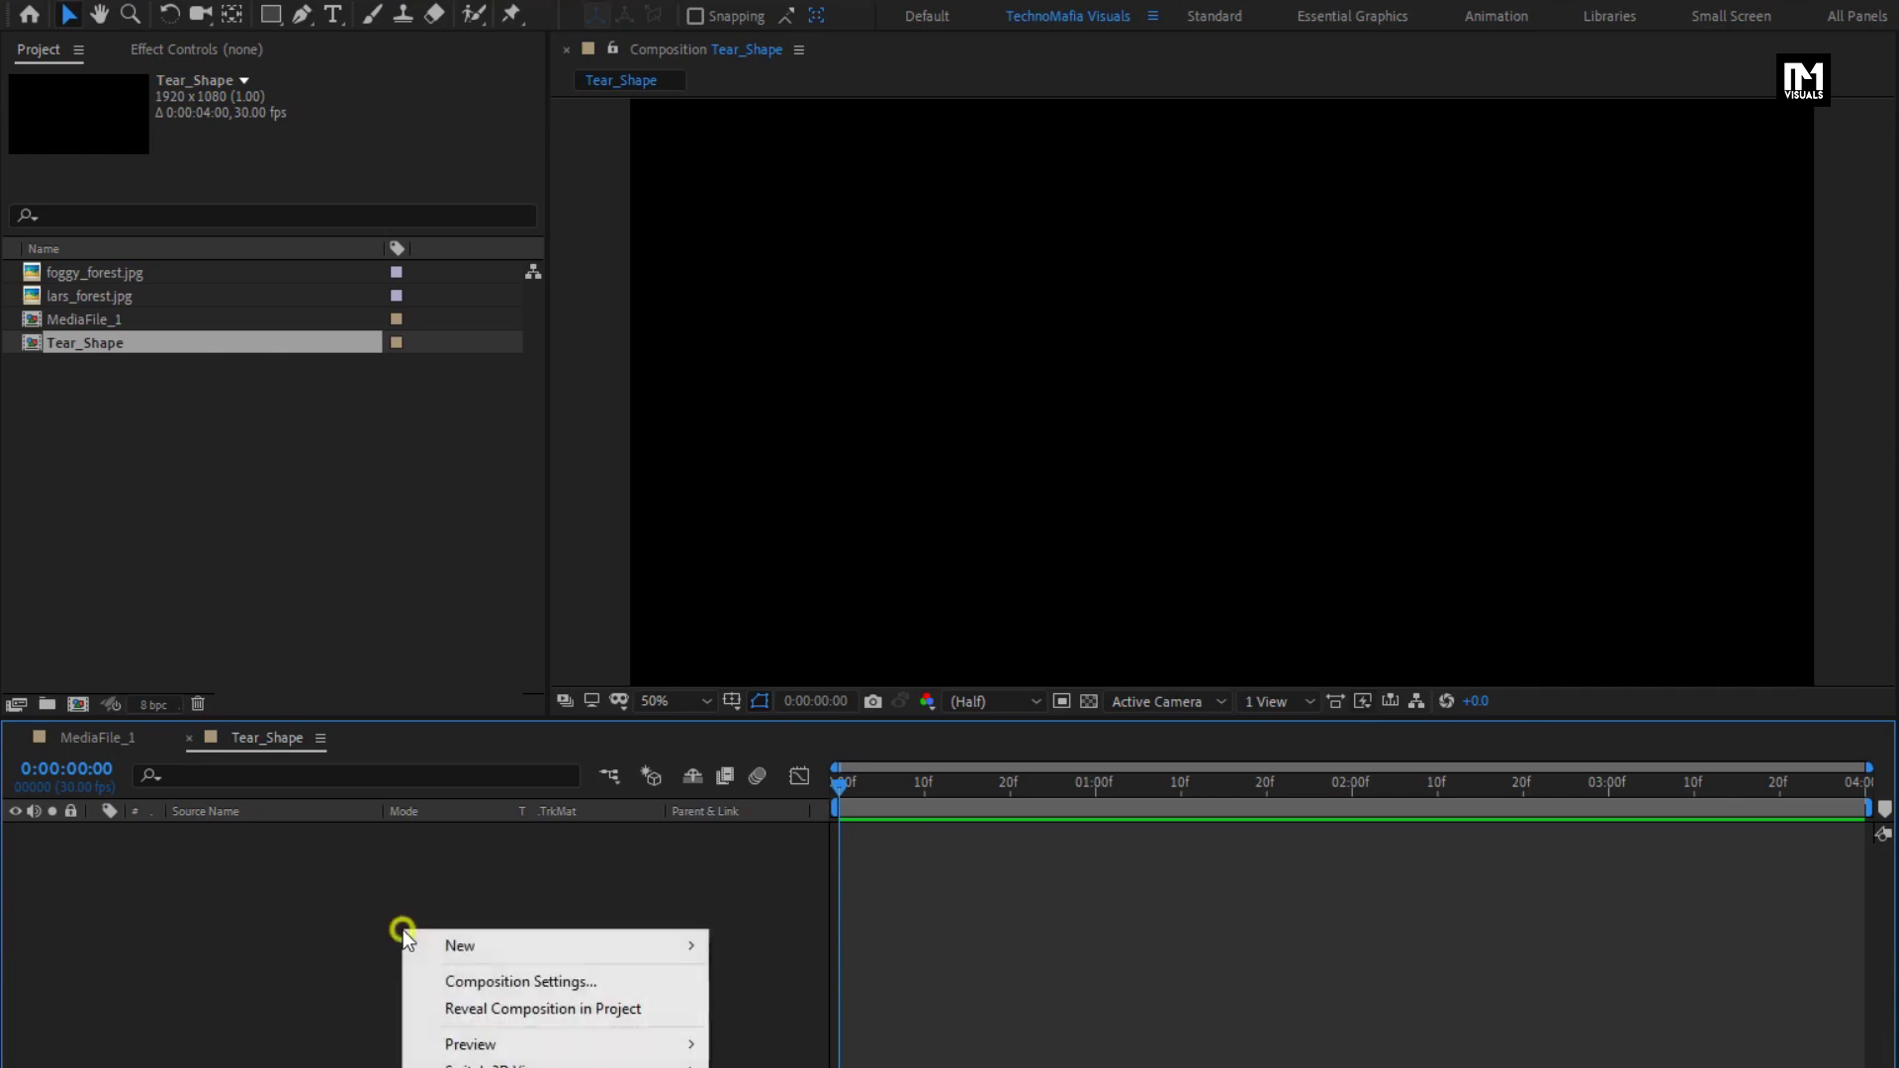
pyautogui.moveTo(560, 946)
pyautogui.click(772, 1008)
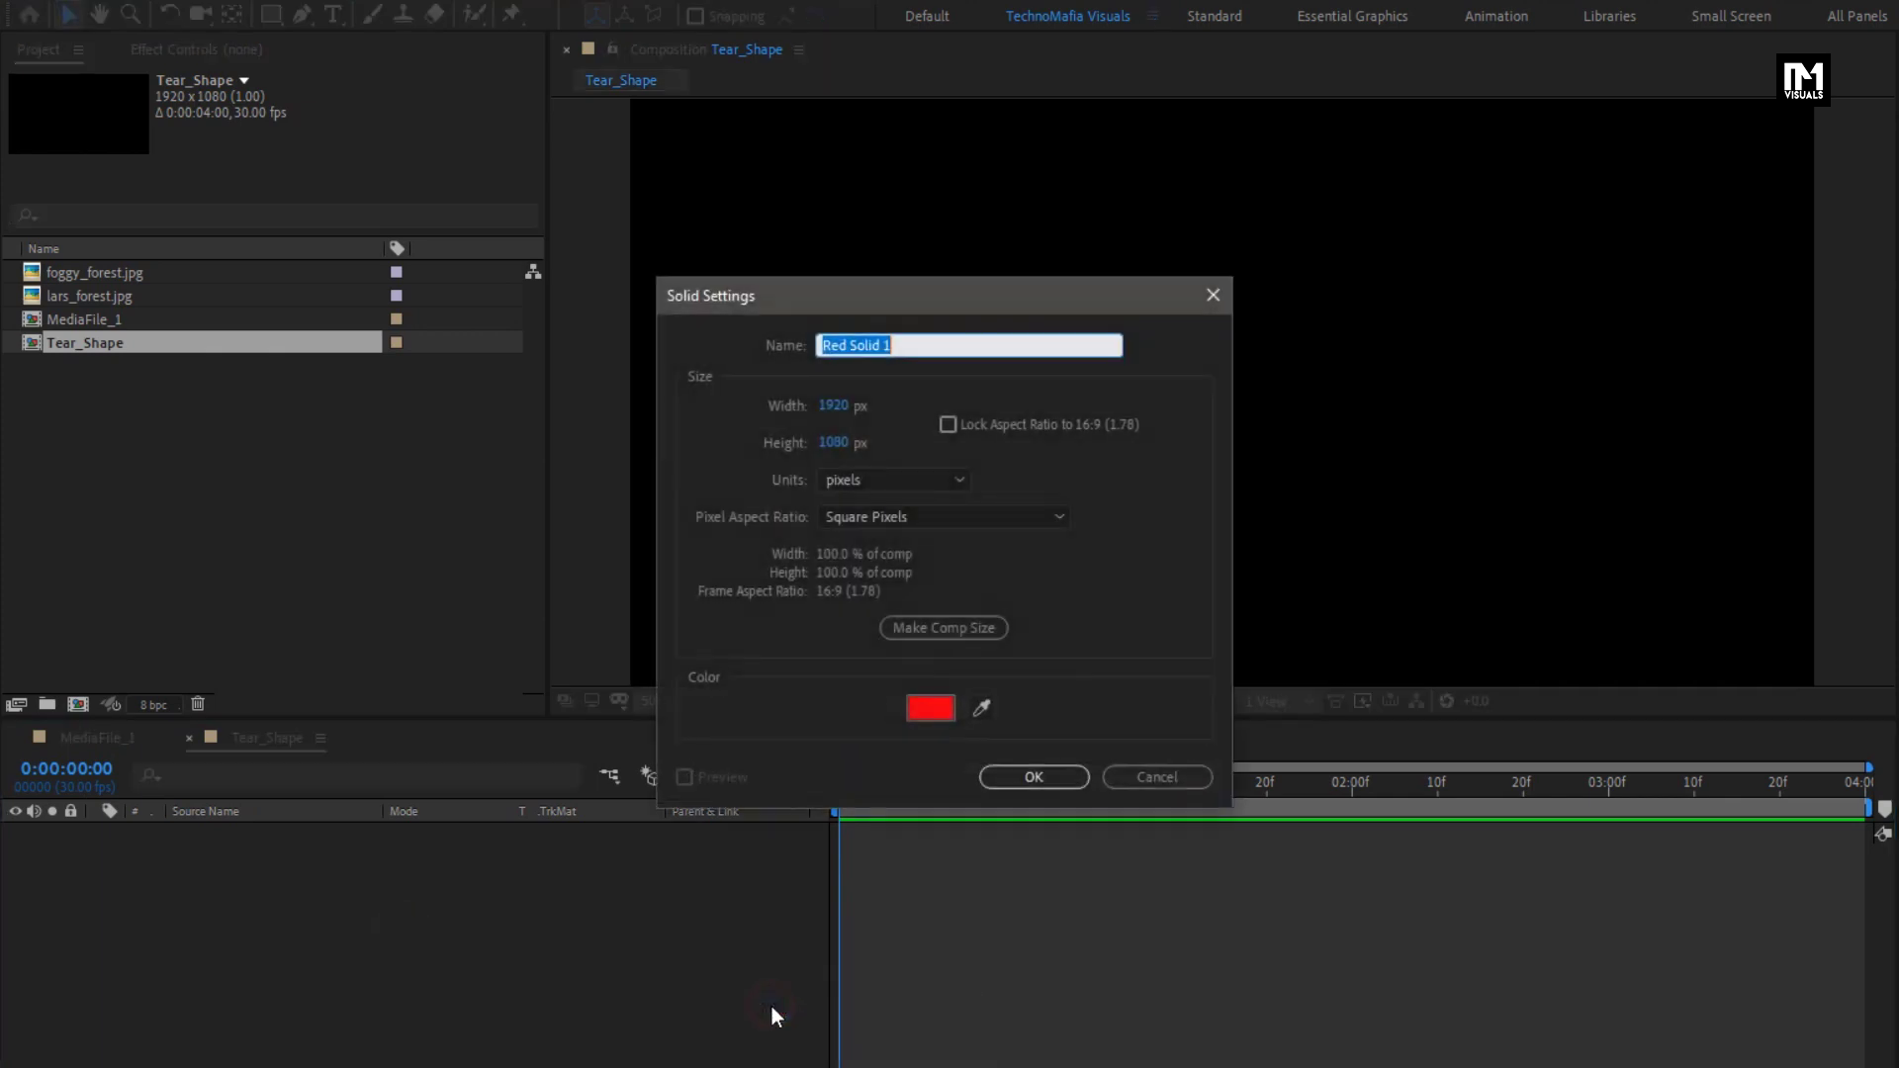
pyautogui.write('Shape')
pyautogui.click(1017, 778)
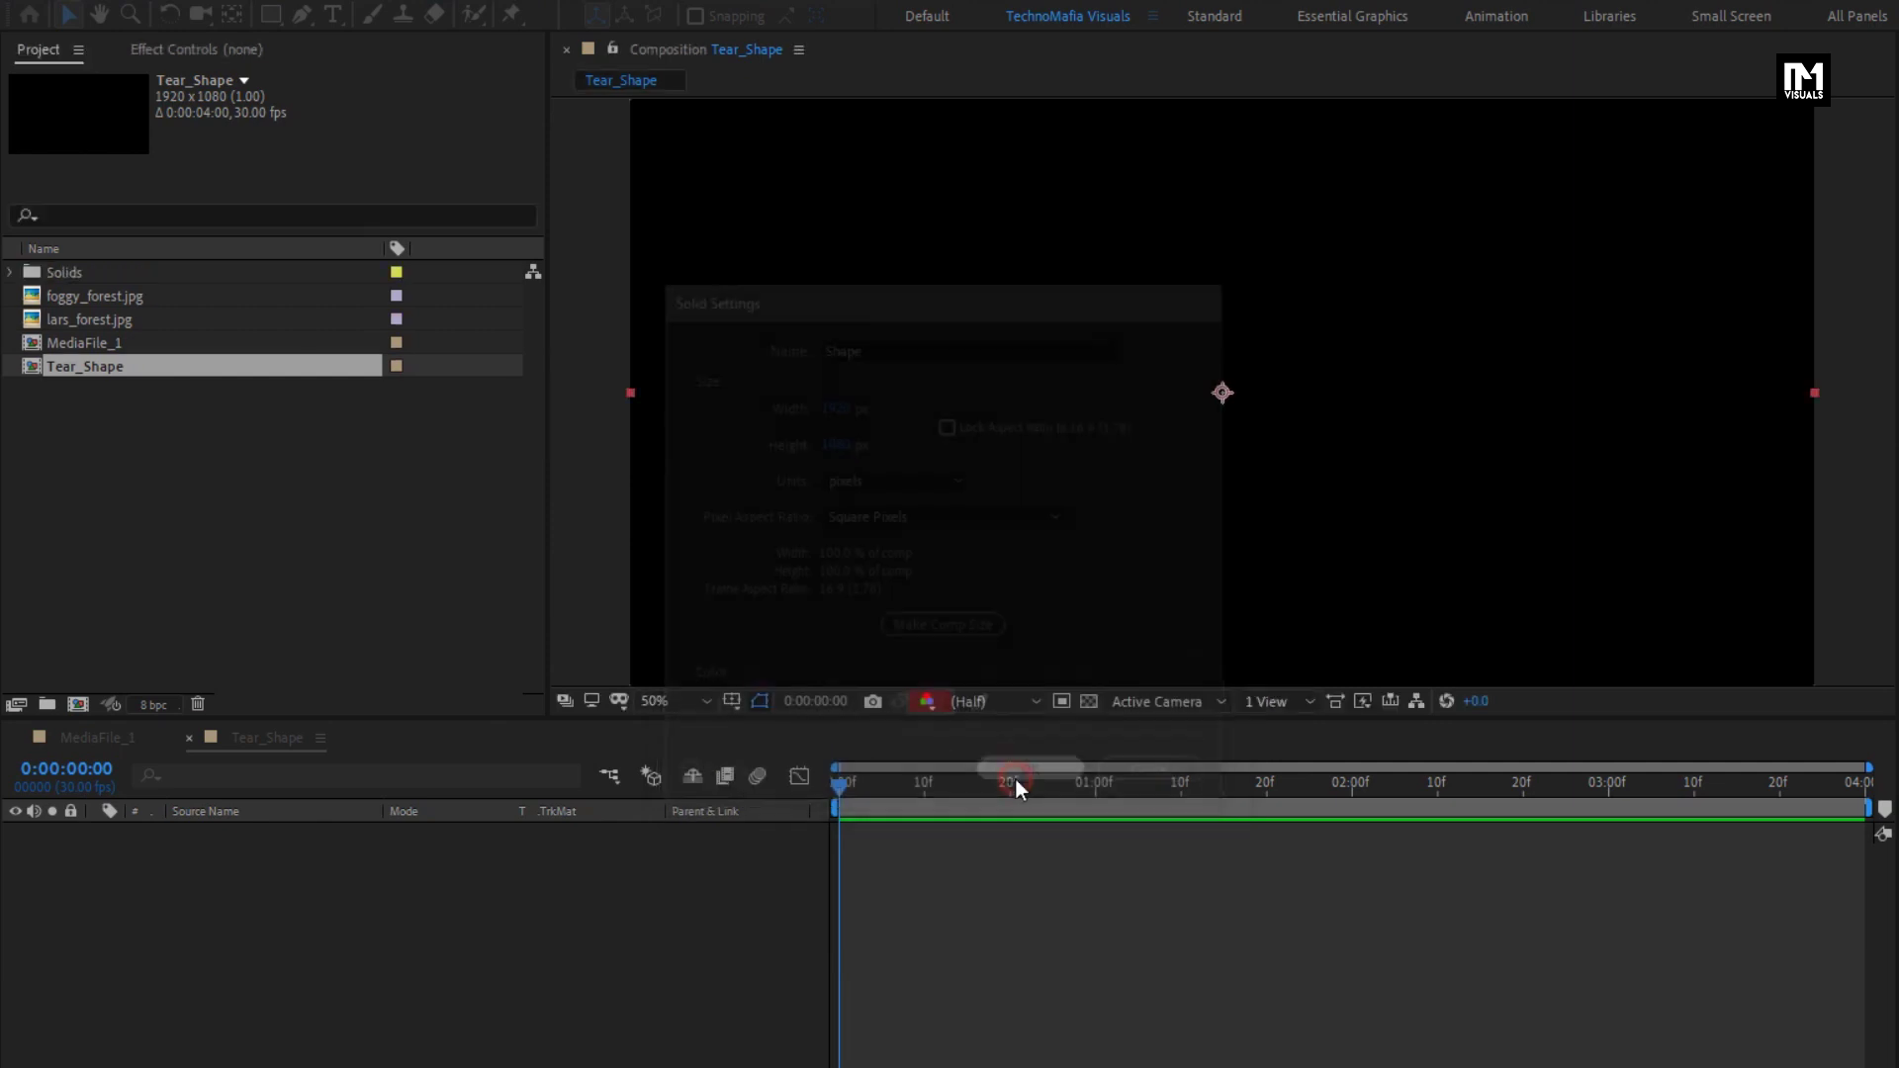
# Draw a closed Pen mask on the Shape solid with a jagged edge across the frame's middle, enclosing the lower half beyond the frame
pyautogui.press(',')
pyautogui.press(',')
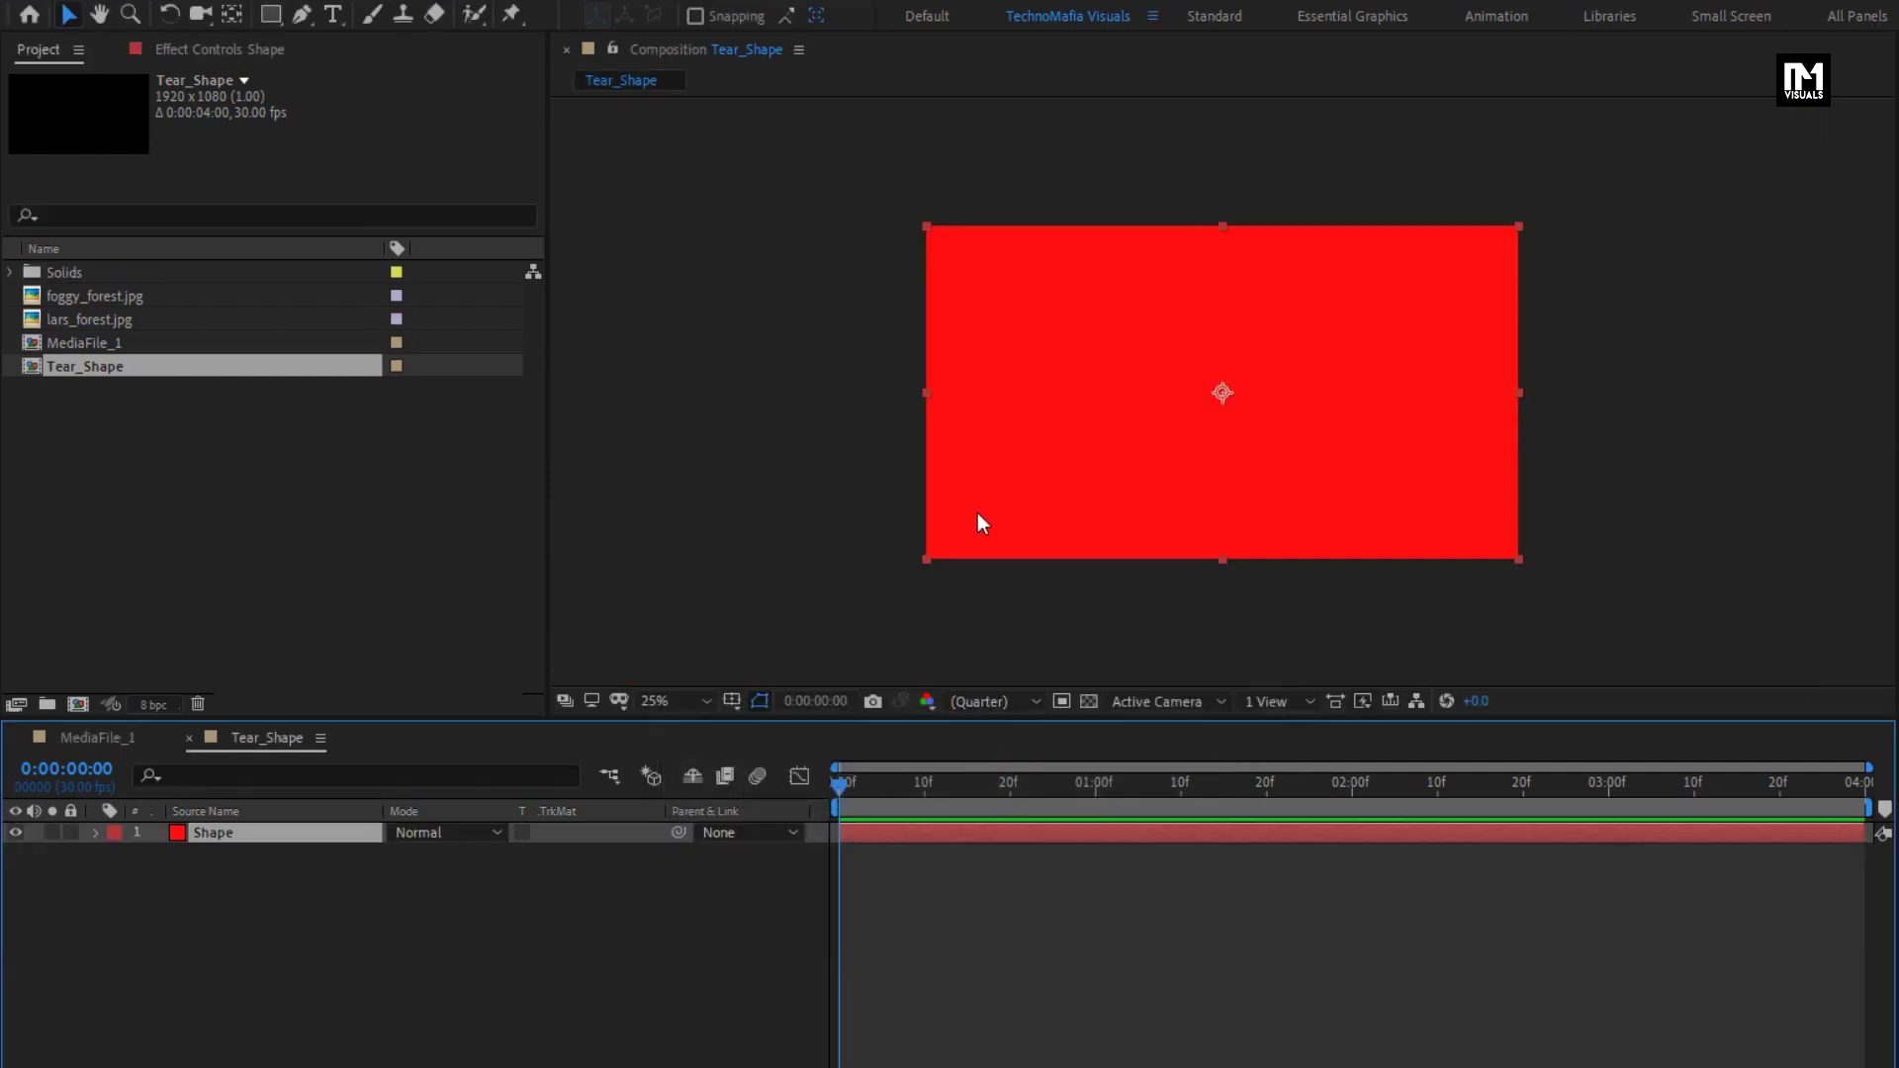
pyautogui.click(304, 15)
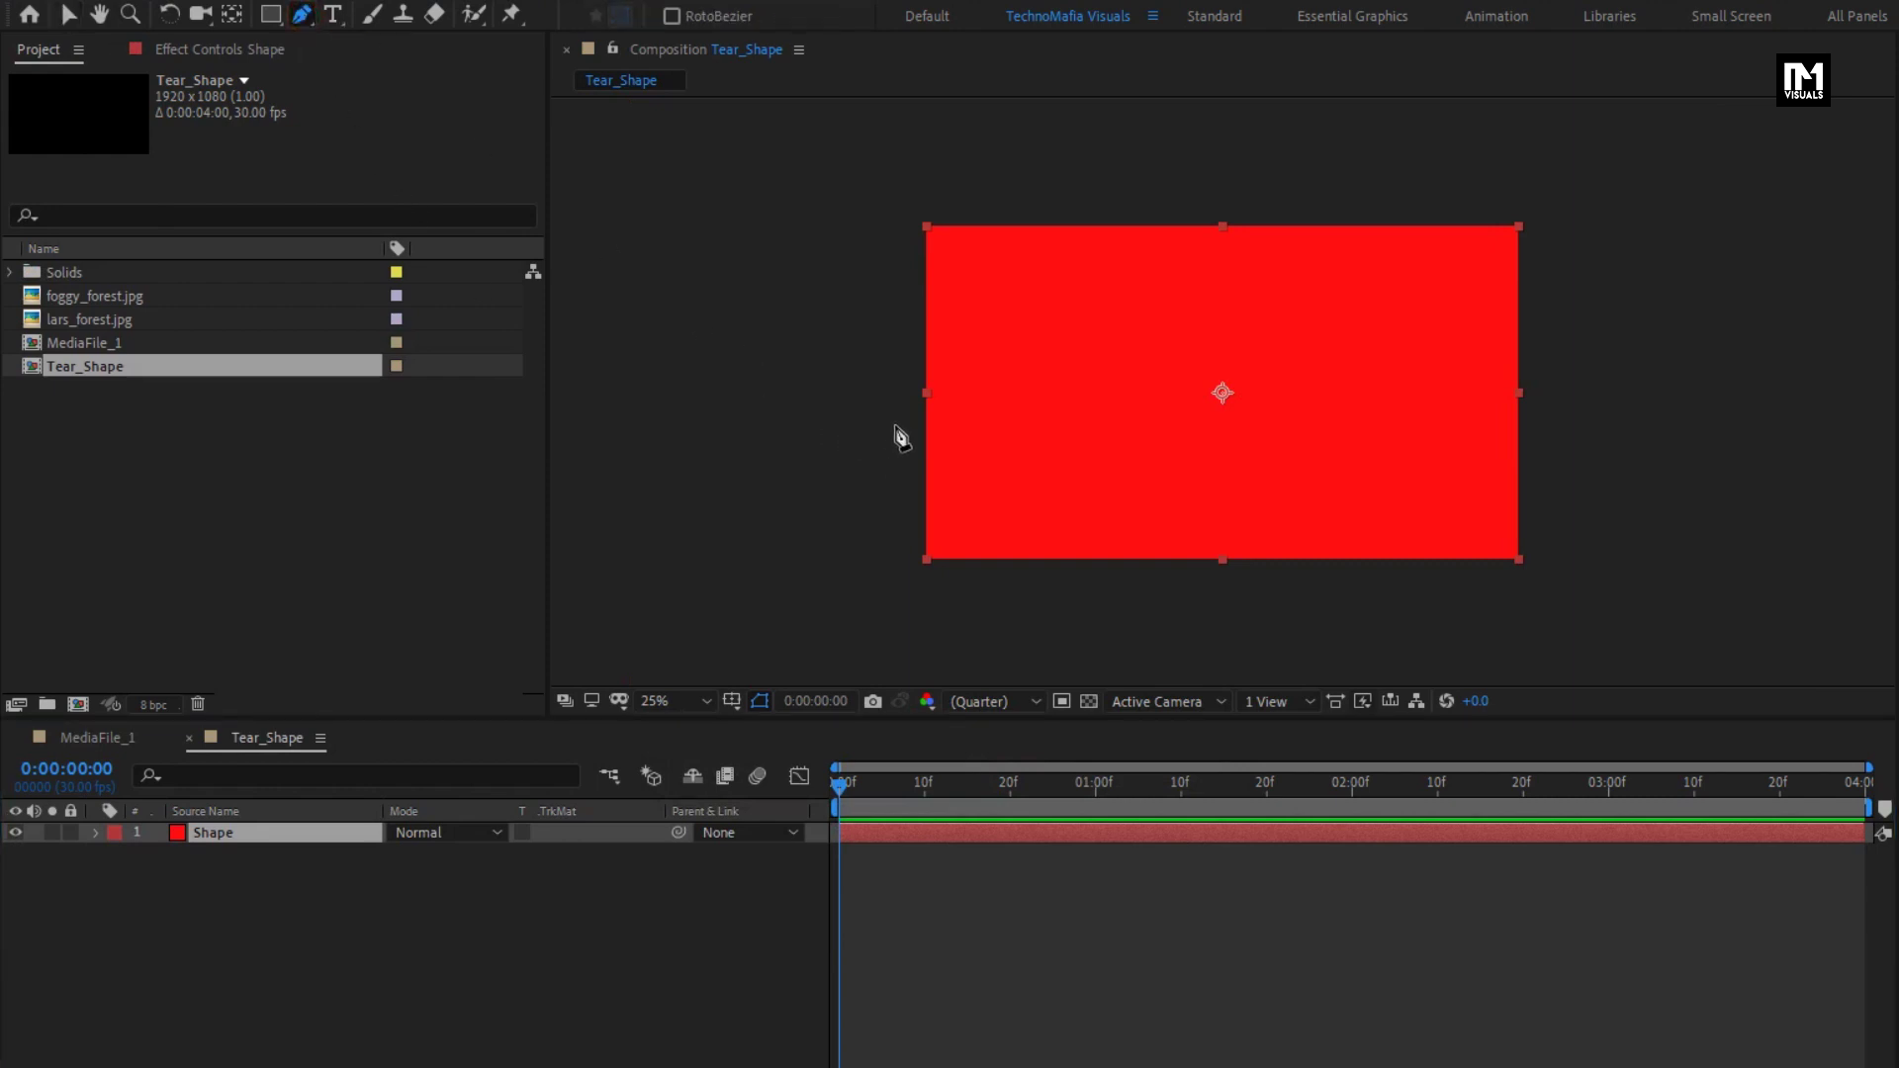
pyautogui.moveTo(893, 421); pyautogui.dragTo(945, 376)
pyautogui.click(946, 418)
pyautogui.click(997, 387)
pyautogui.click(1002, 403)
pyautogui.click(1024, 413)
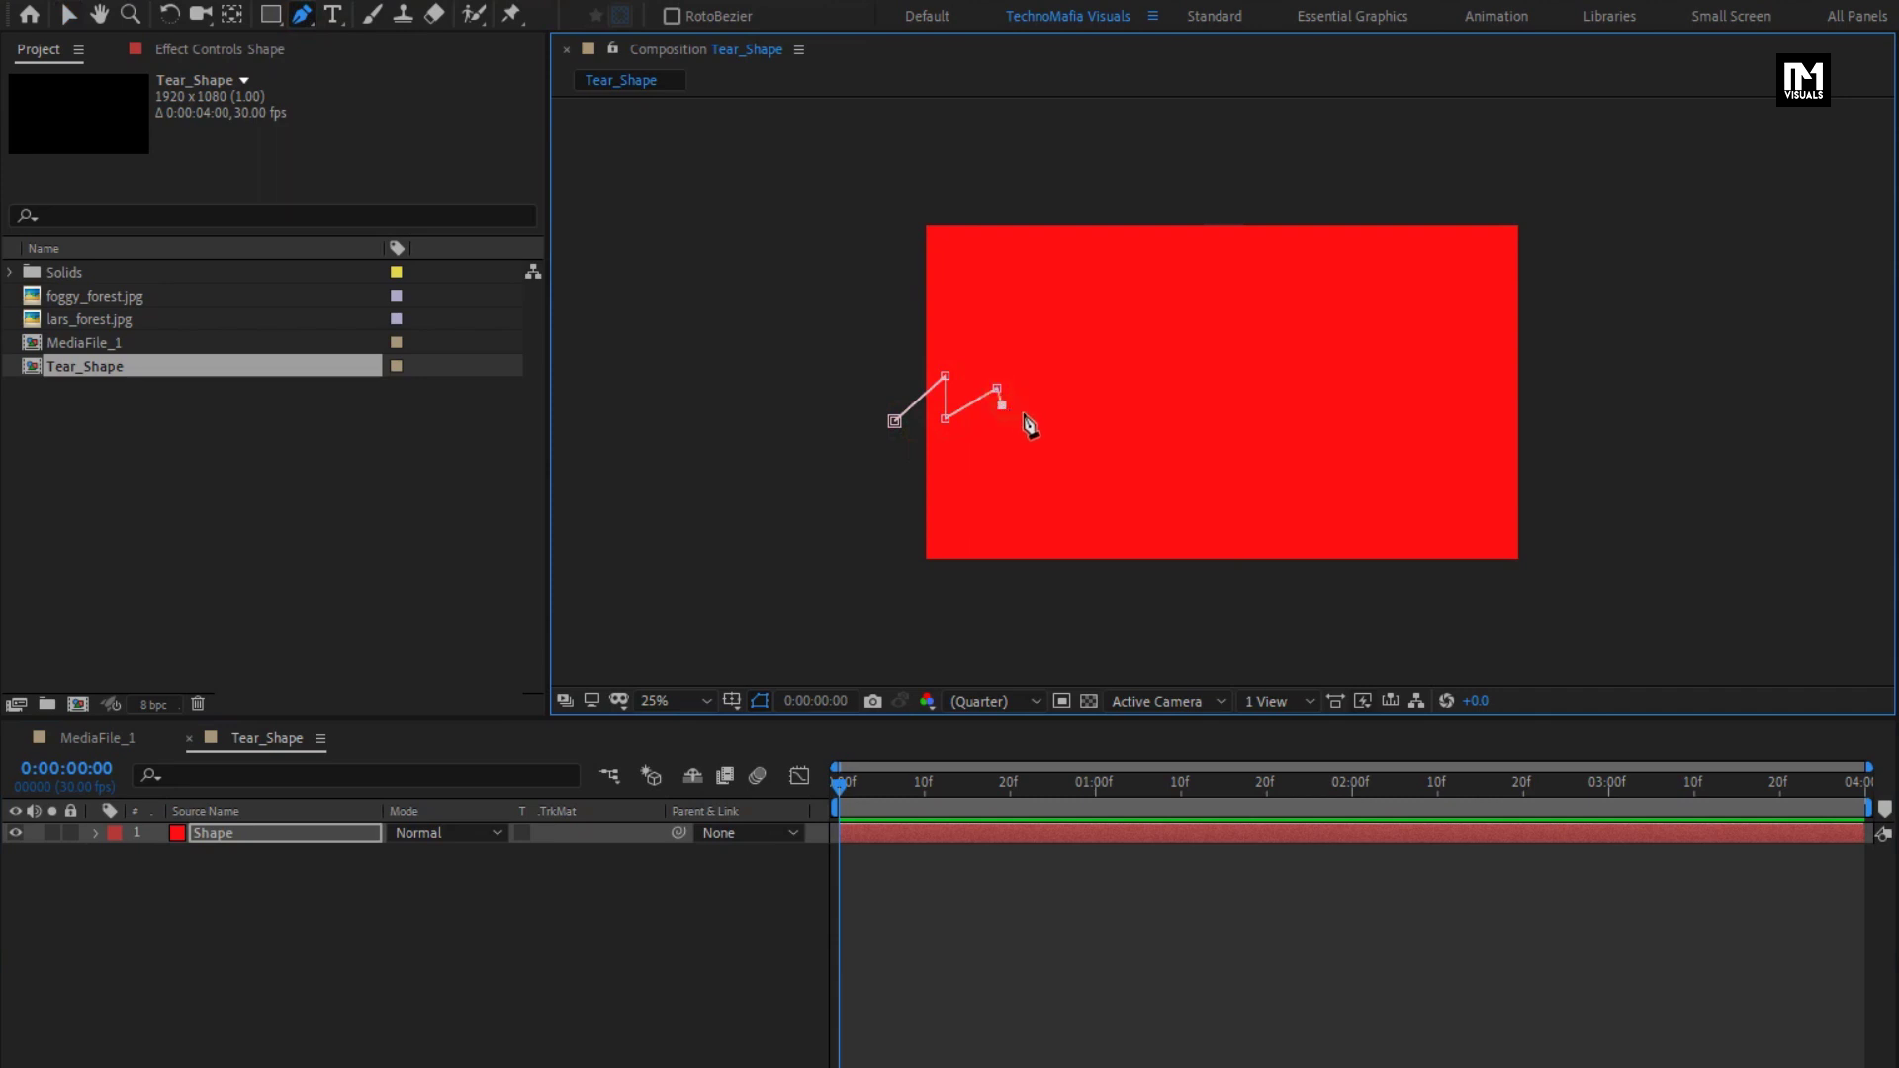
pyautogui.click(1042, 395)
pyautogui.click(1054, 376)
pyautogui.click(1082, 413)
pyautogui.click(1120, 389)
pyautogui.click(1127, 376)
pyautogui.click(1151, 414)
pyautogui.click(1174, 405)
pyautogui.click(1187, 382)
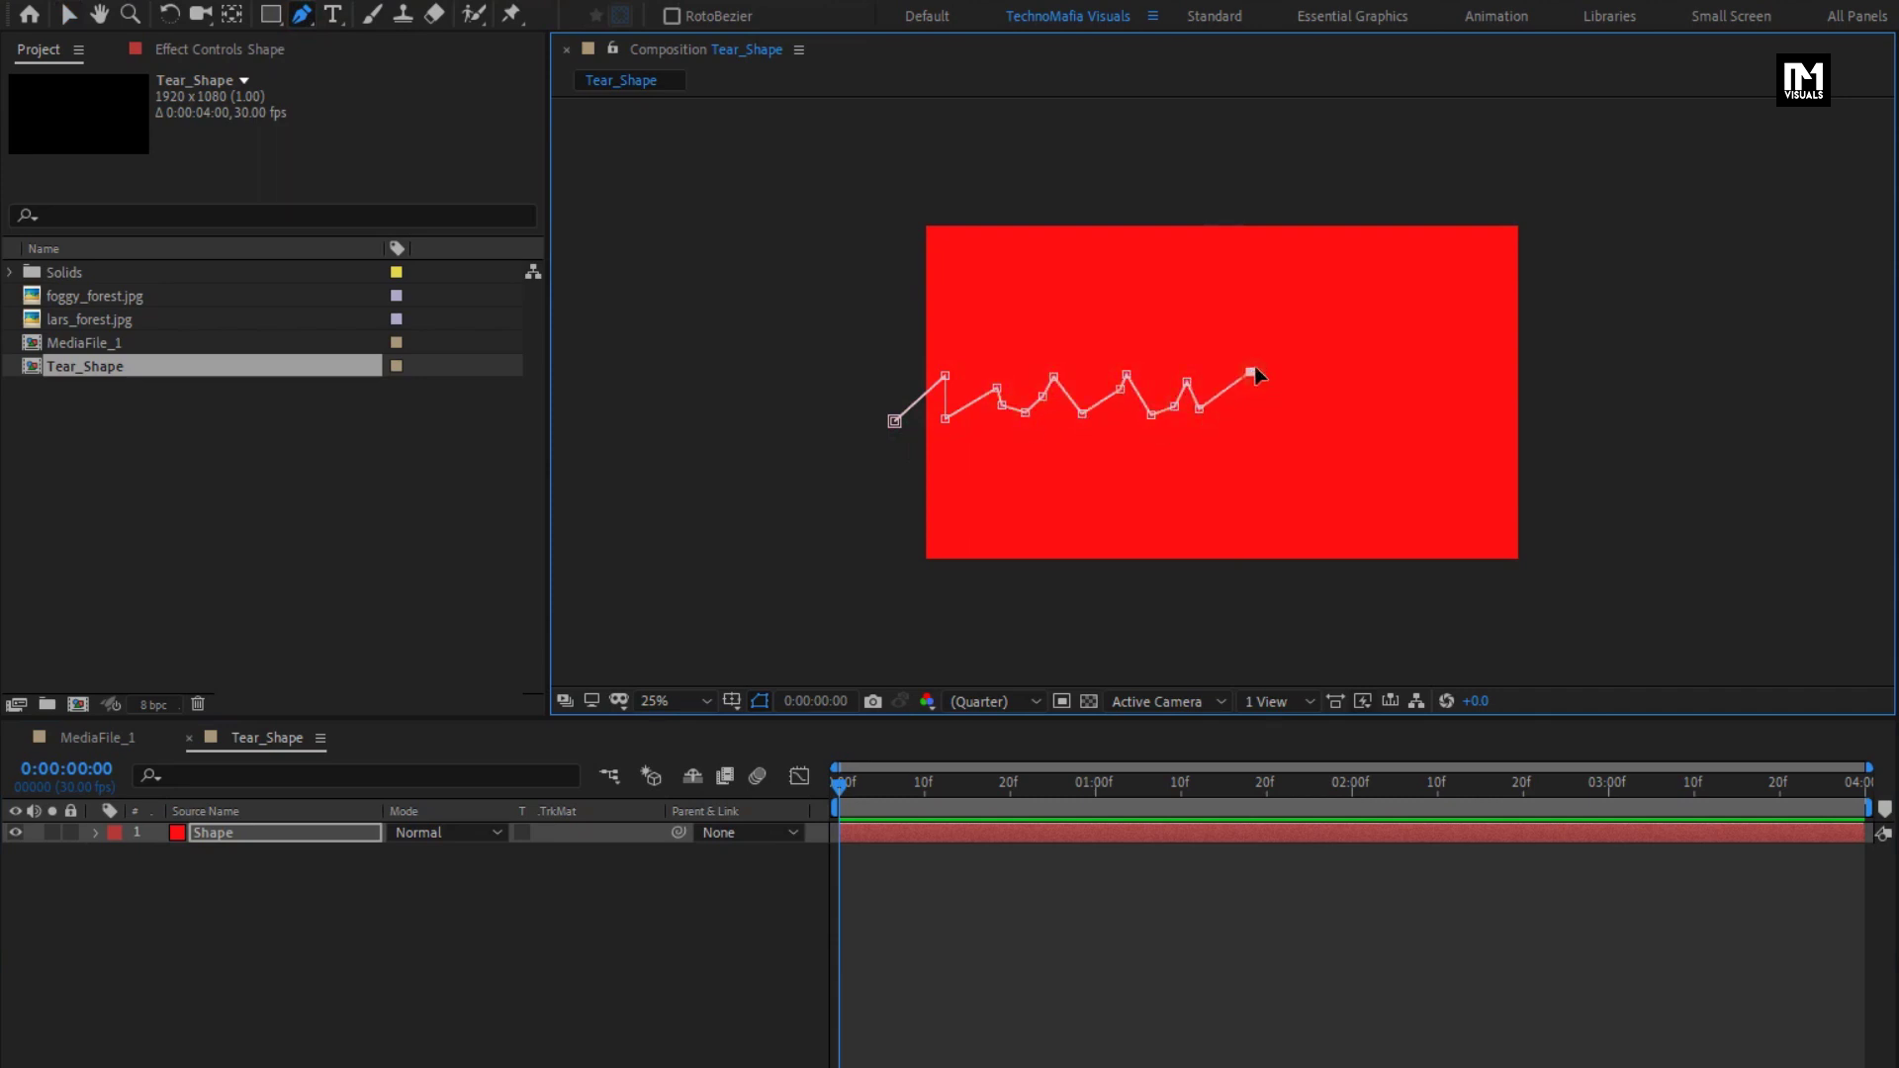
pyautogui.click(1293, 426)
pyautogui.click(1358, 383)
pyautogui.click(1406, 384)
pyautogui.click(1425, 366)
pyautogui.click(1437, 419)
pyautogui.click(1465, 389)
pyautogui.click(1474, 372)
pyautogui.click(1542, 396)
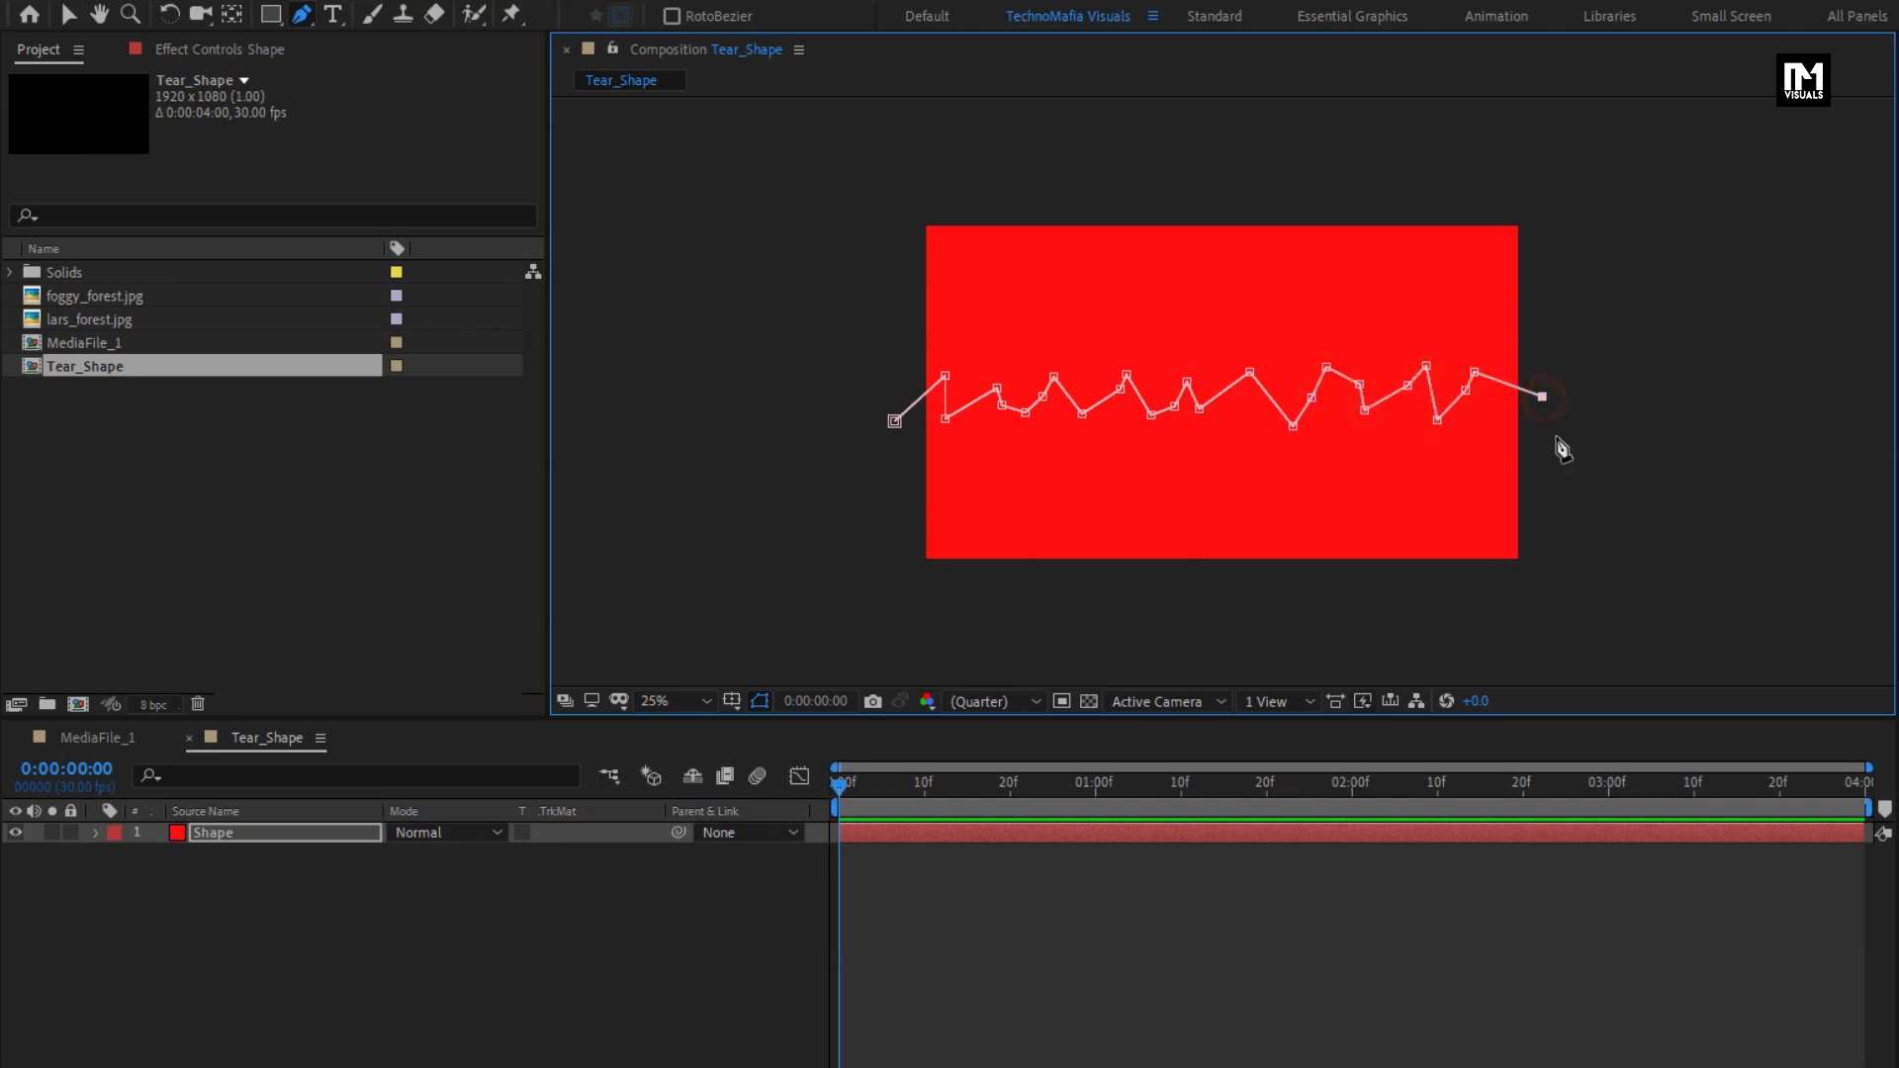
pyautogui.click(1555, 435)
pyautogui.click(1555, 559)
pyautogui.click(1171, 605)
pyautogui.click(946, 592)
pyautogui.click(874, 573)
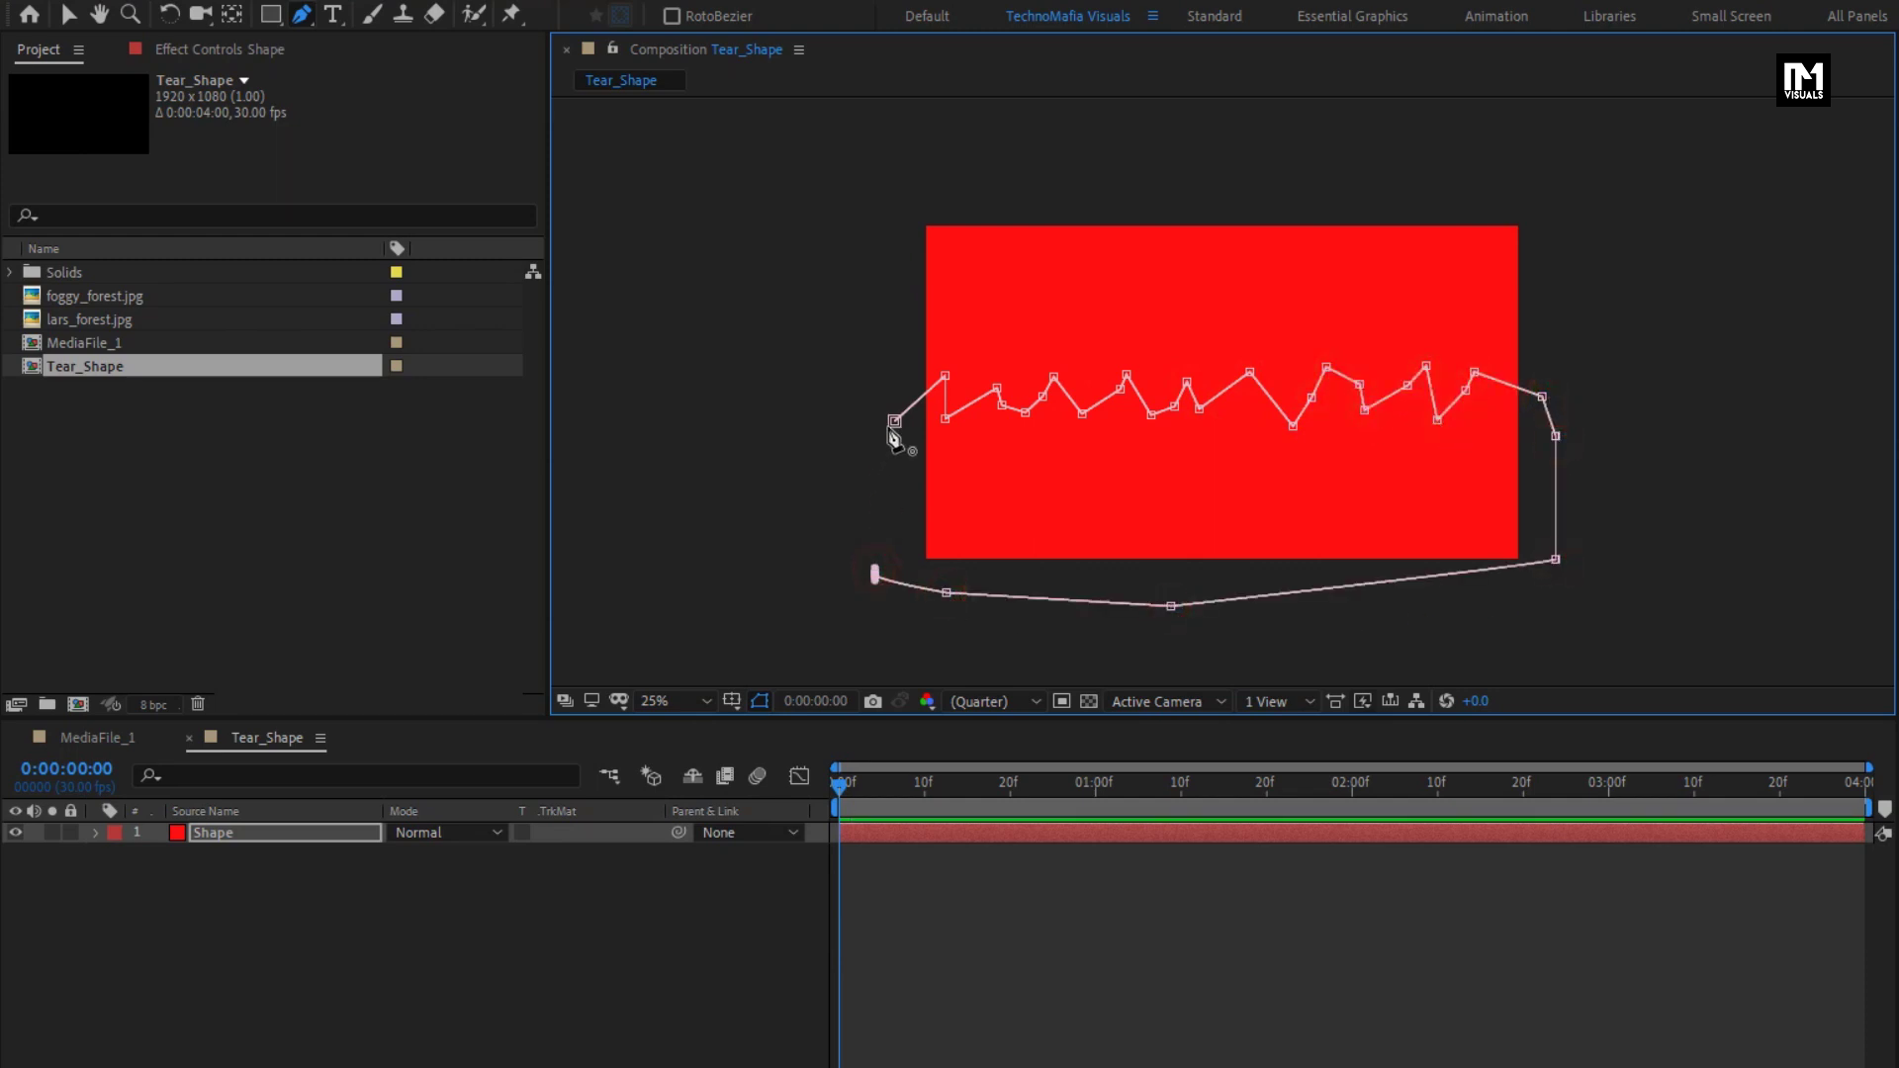
pyautogui.click(894, 422)
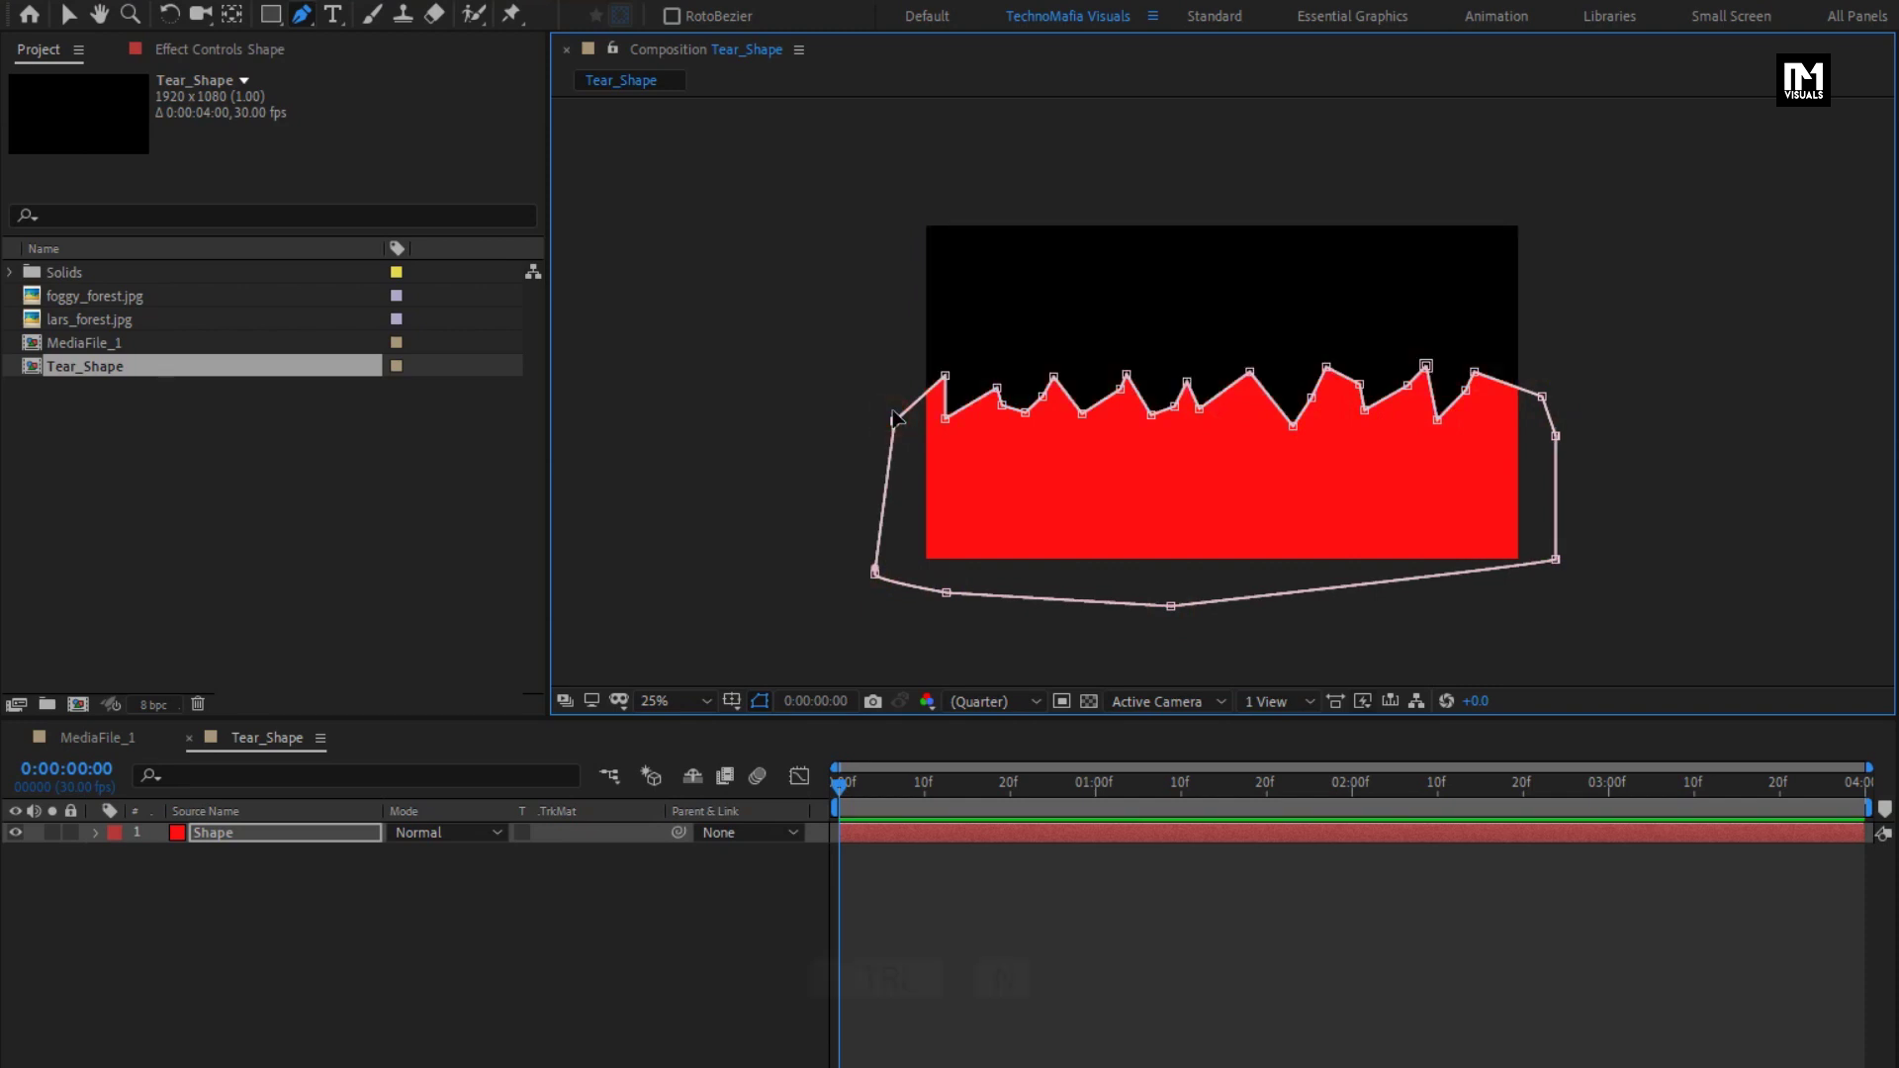
# Create another 1920 x 1080 composition named Still_Tear_1
pyautogui.click(78, 704)
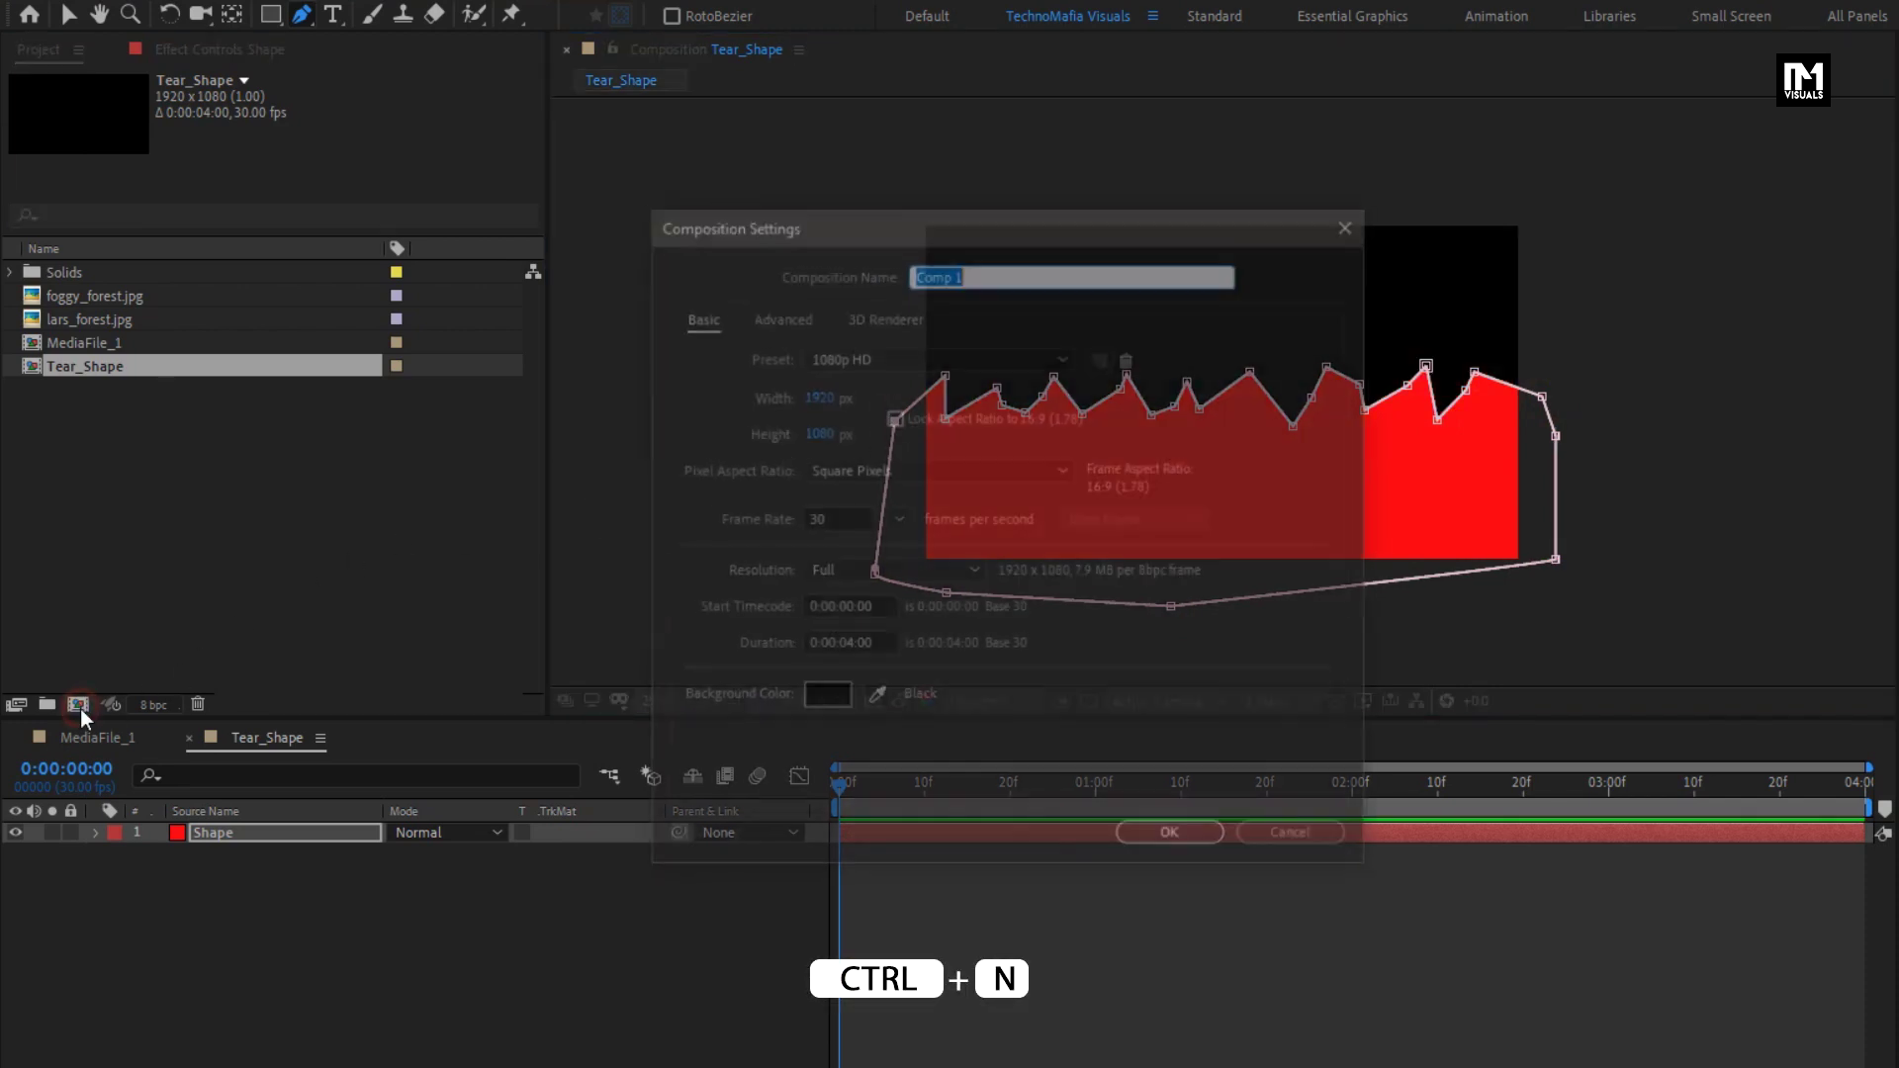
pyautogui.write('Stil')
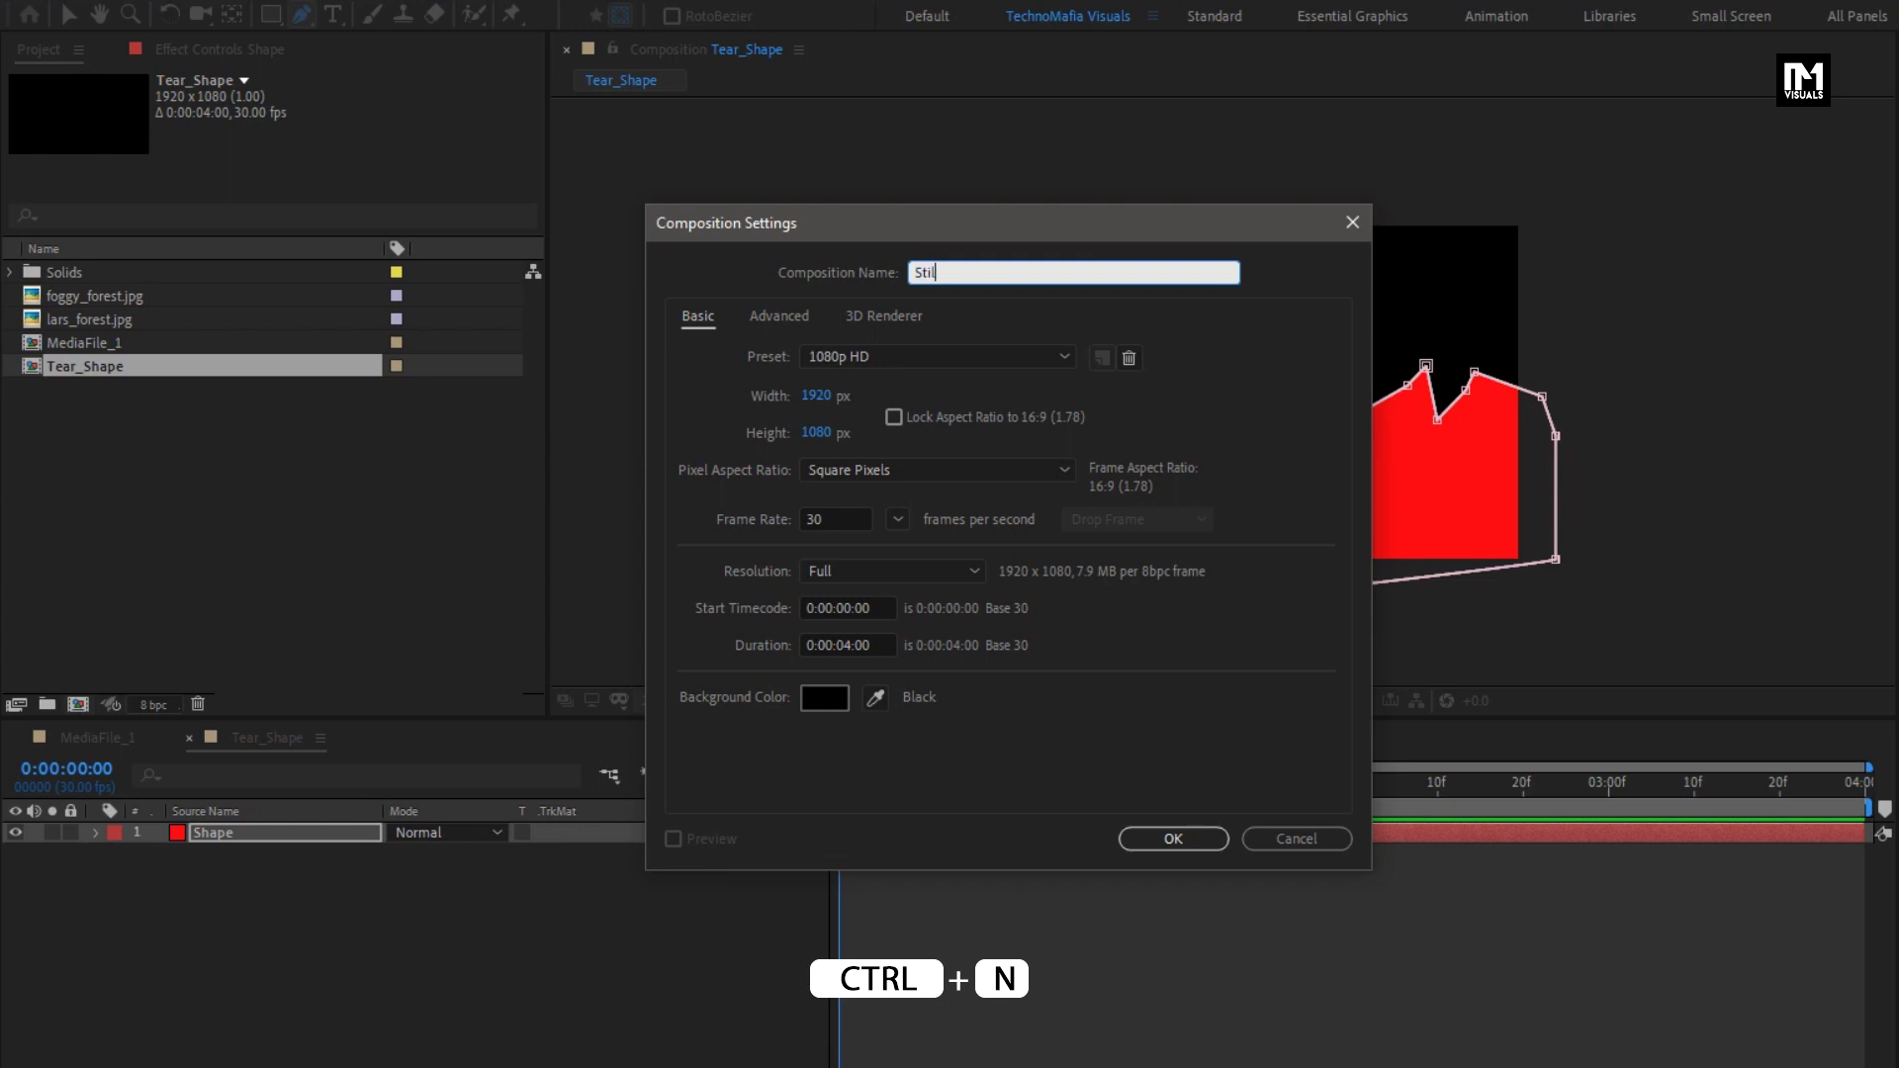
pyautogui.write('l_T')
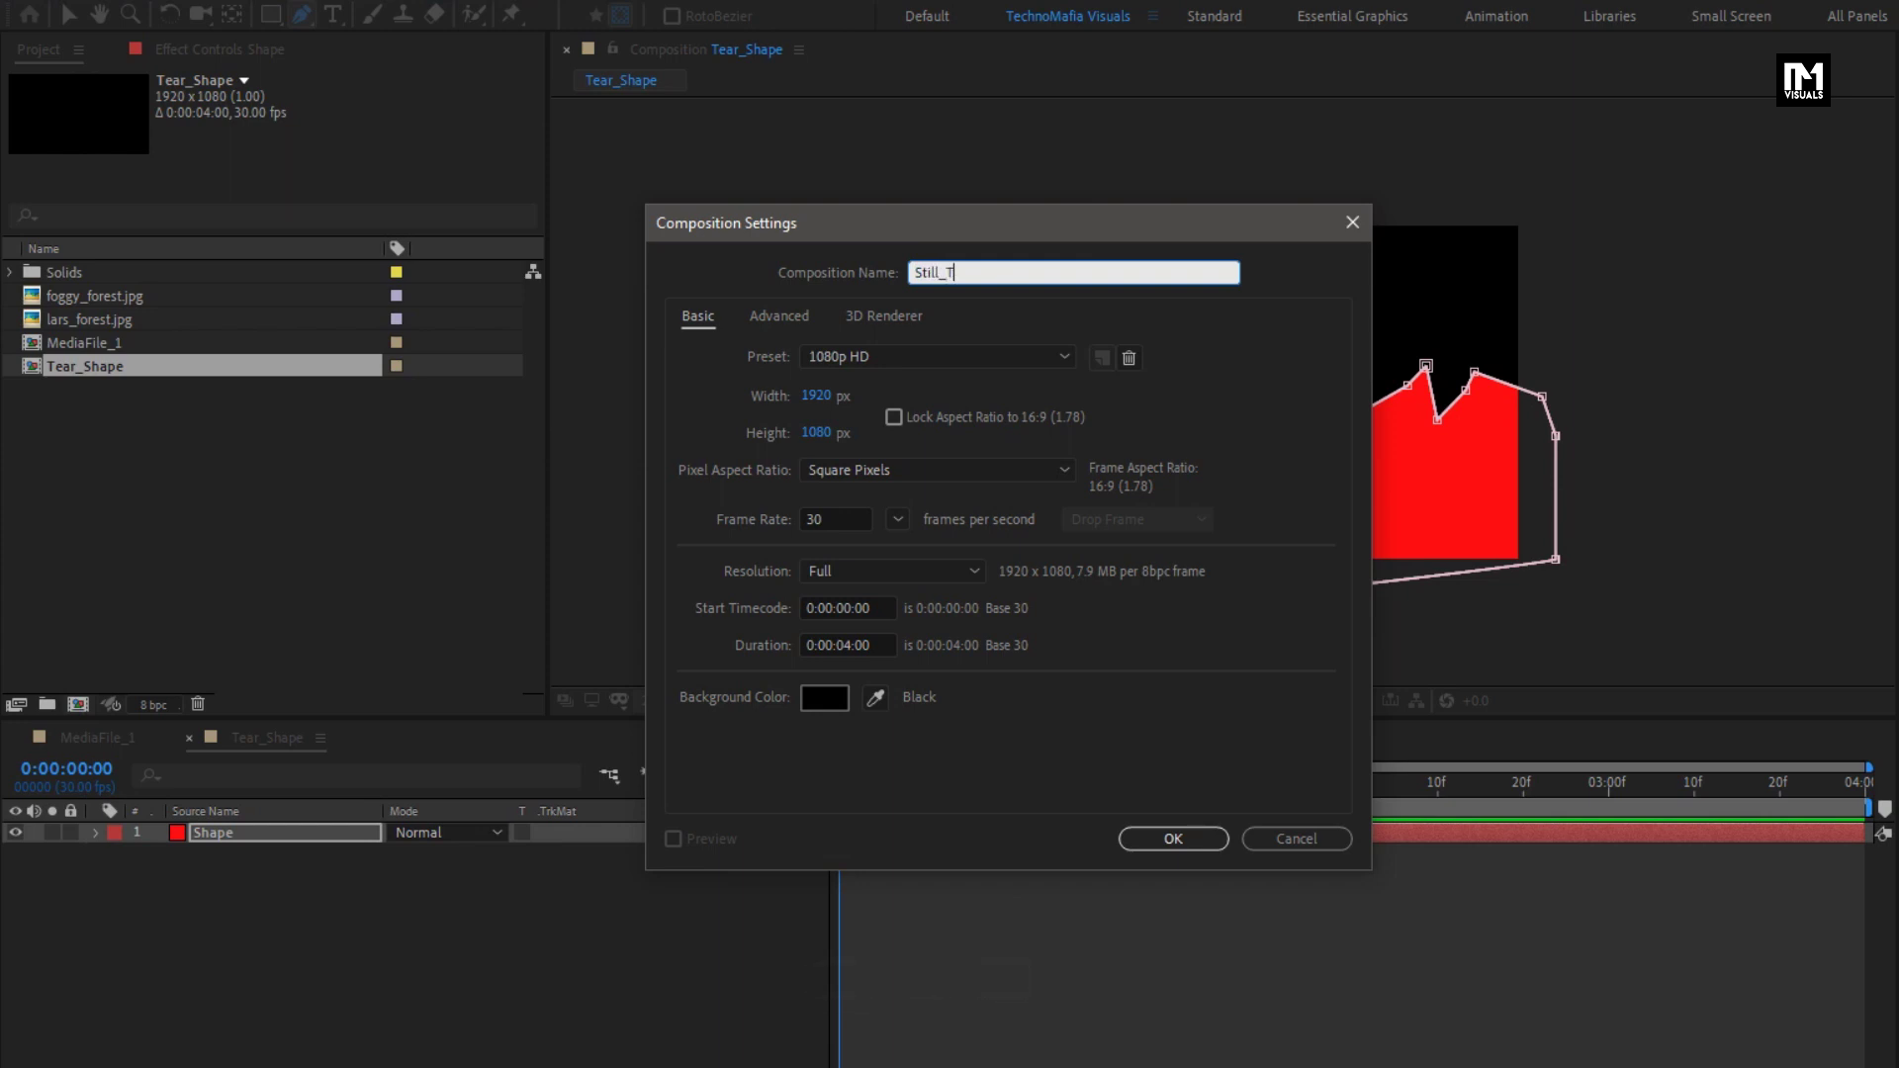
pyautogui.write('ear_1')
pyautogui.click(1135, 836)
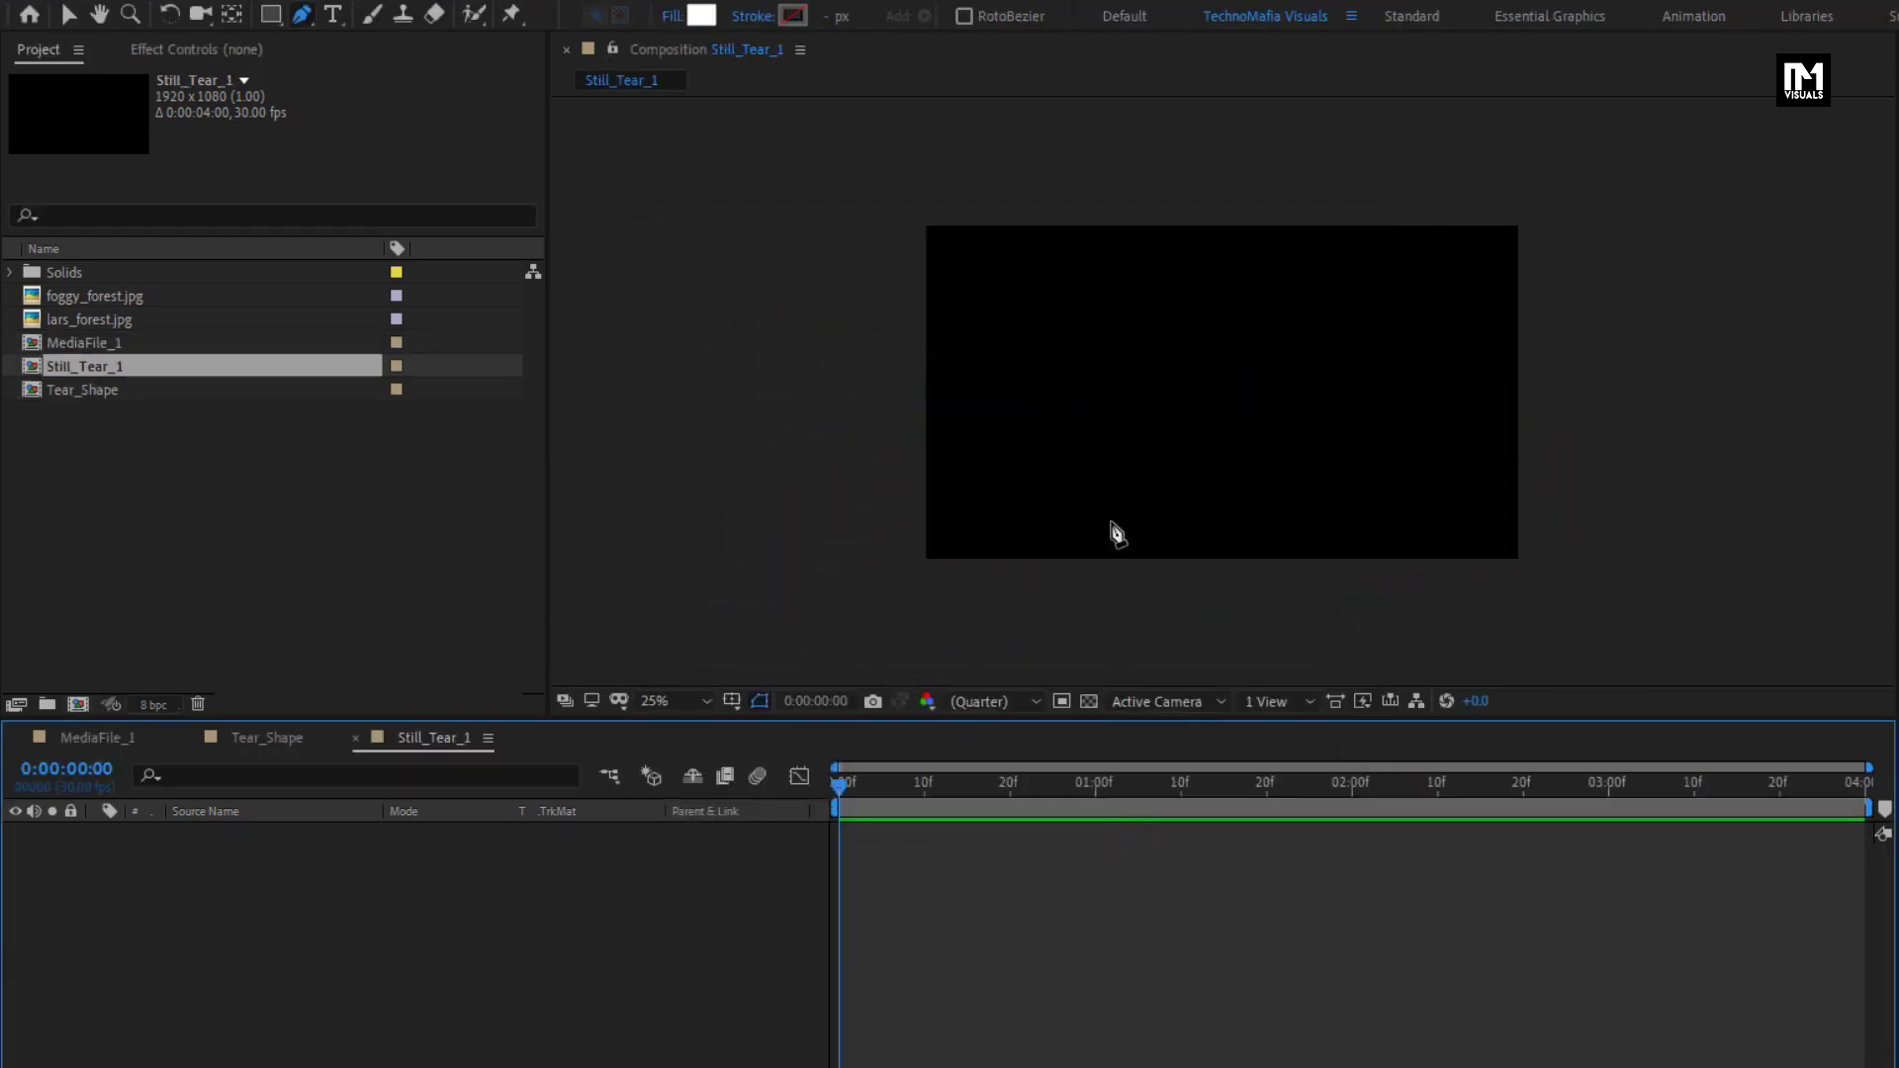
# Add a full-frame solid named Solid_BG to the Still_Tear_1 composition
pyautogui.press('.')
pyautogui.press('.')
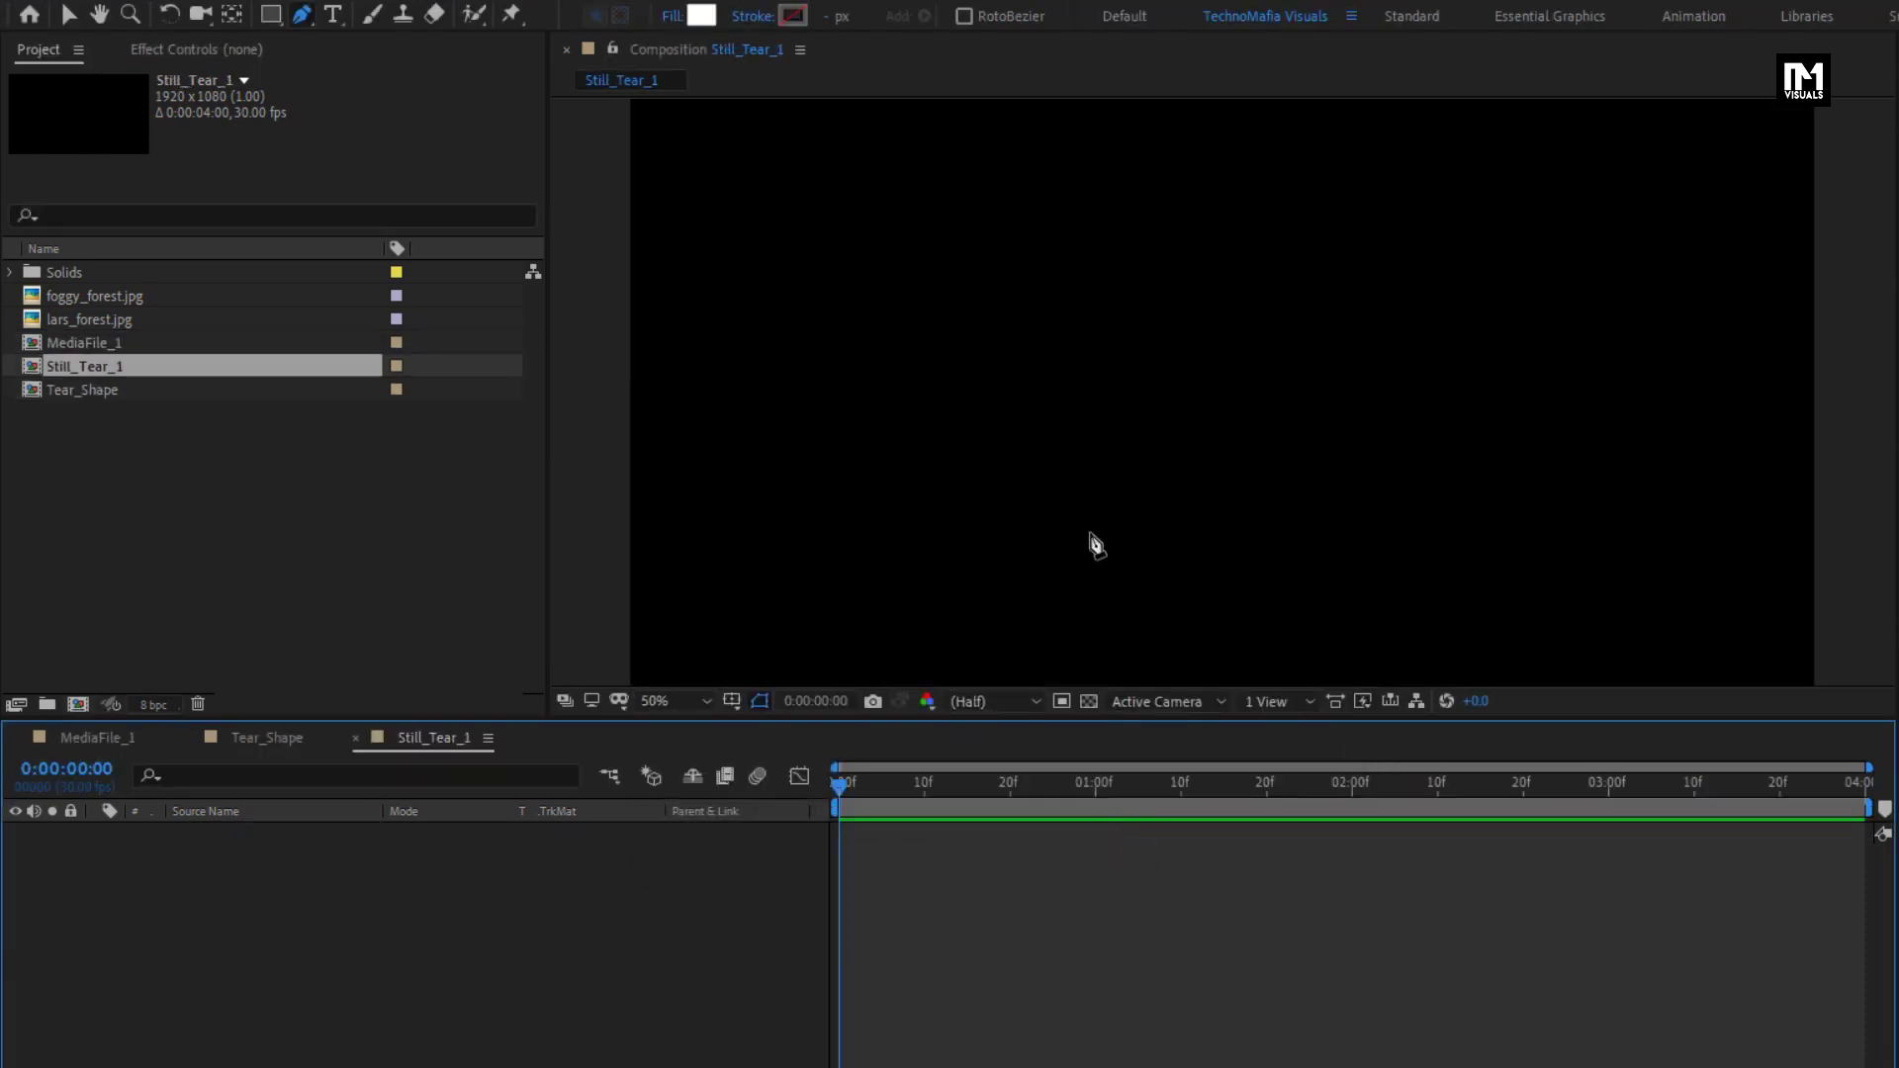
pyautogui.rightClick(320, 920)
pyautogui.moveTo(490, 934)
pyautogui.click(688, 997)
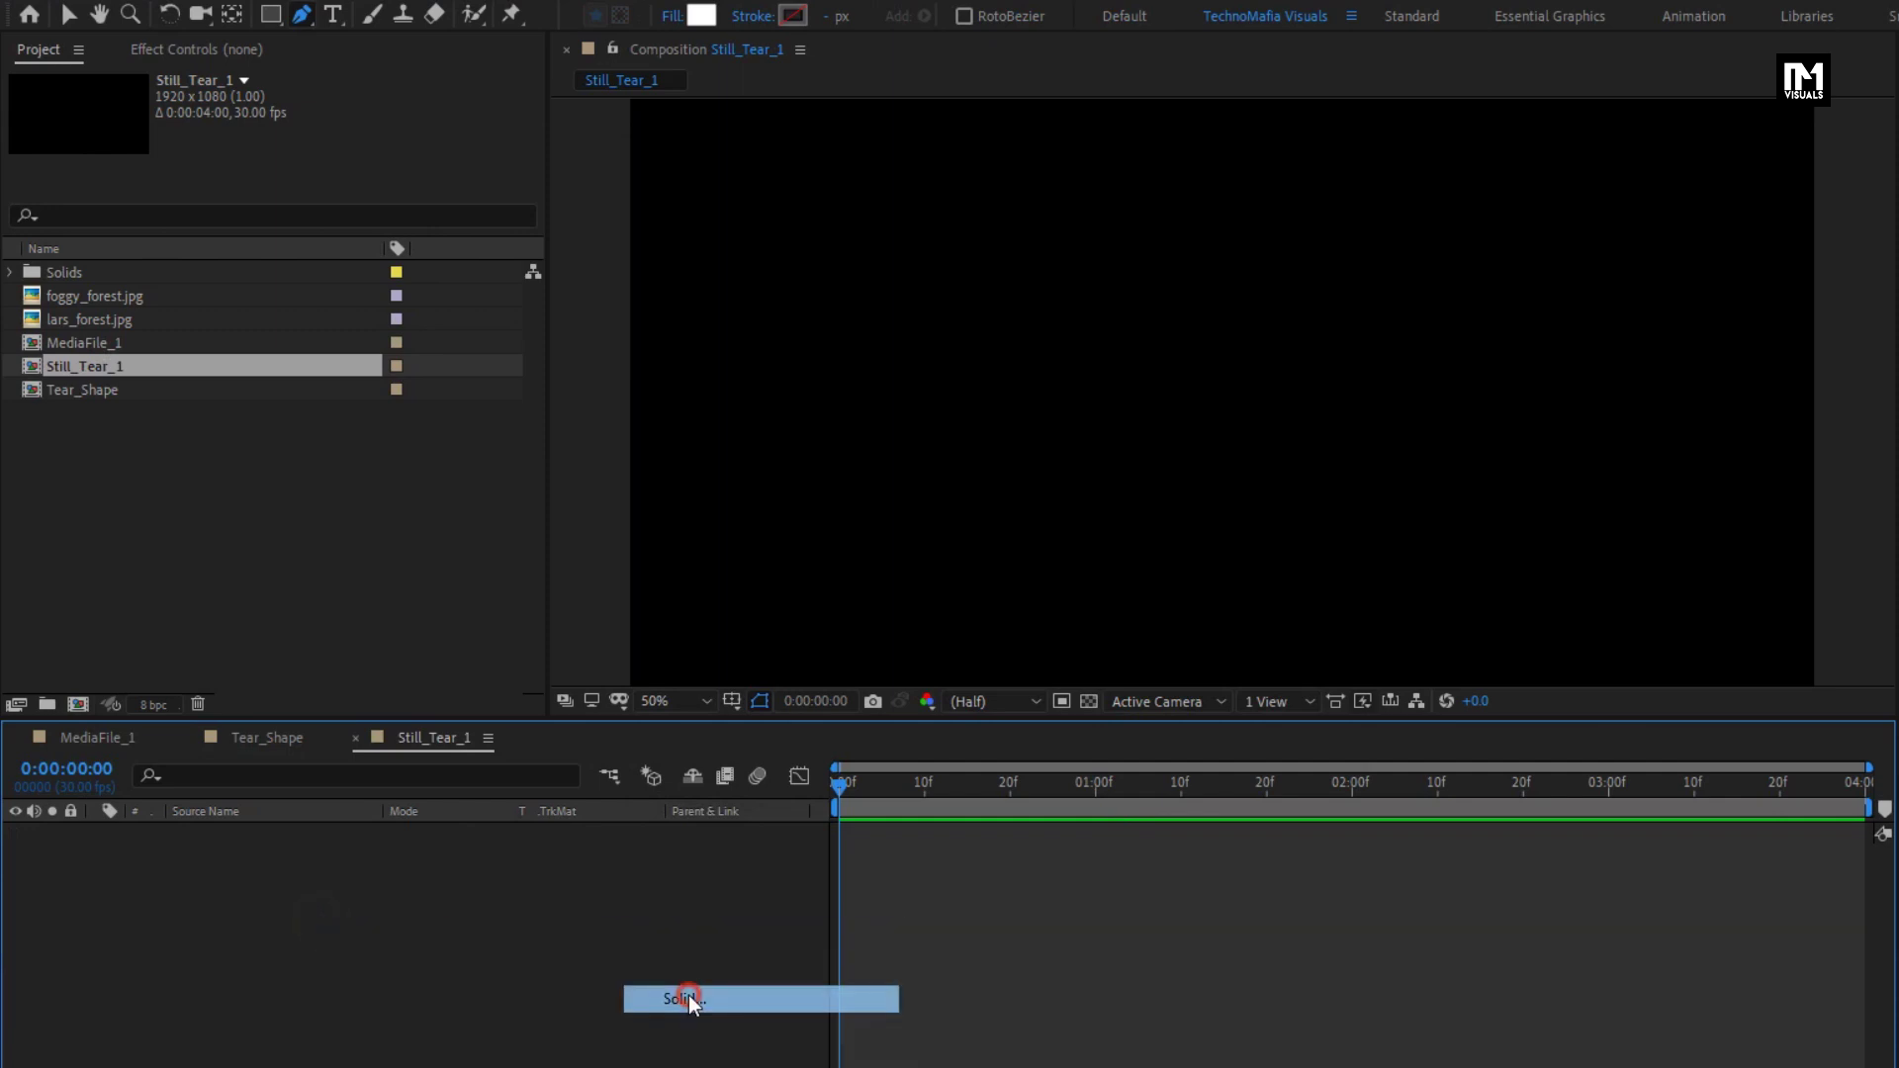
pyautogui.write('Solid_BG')
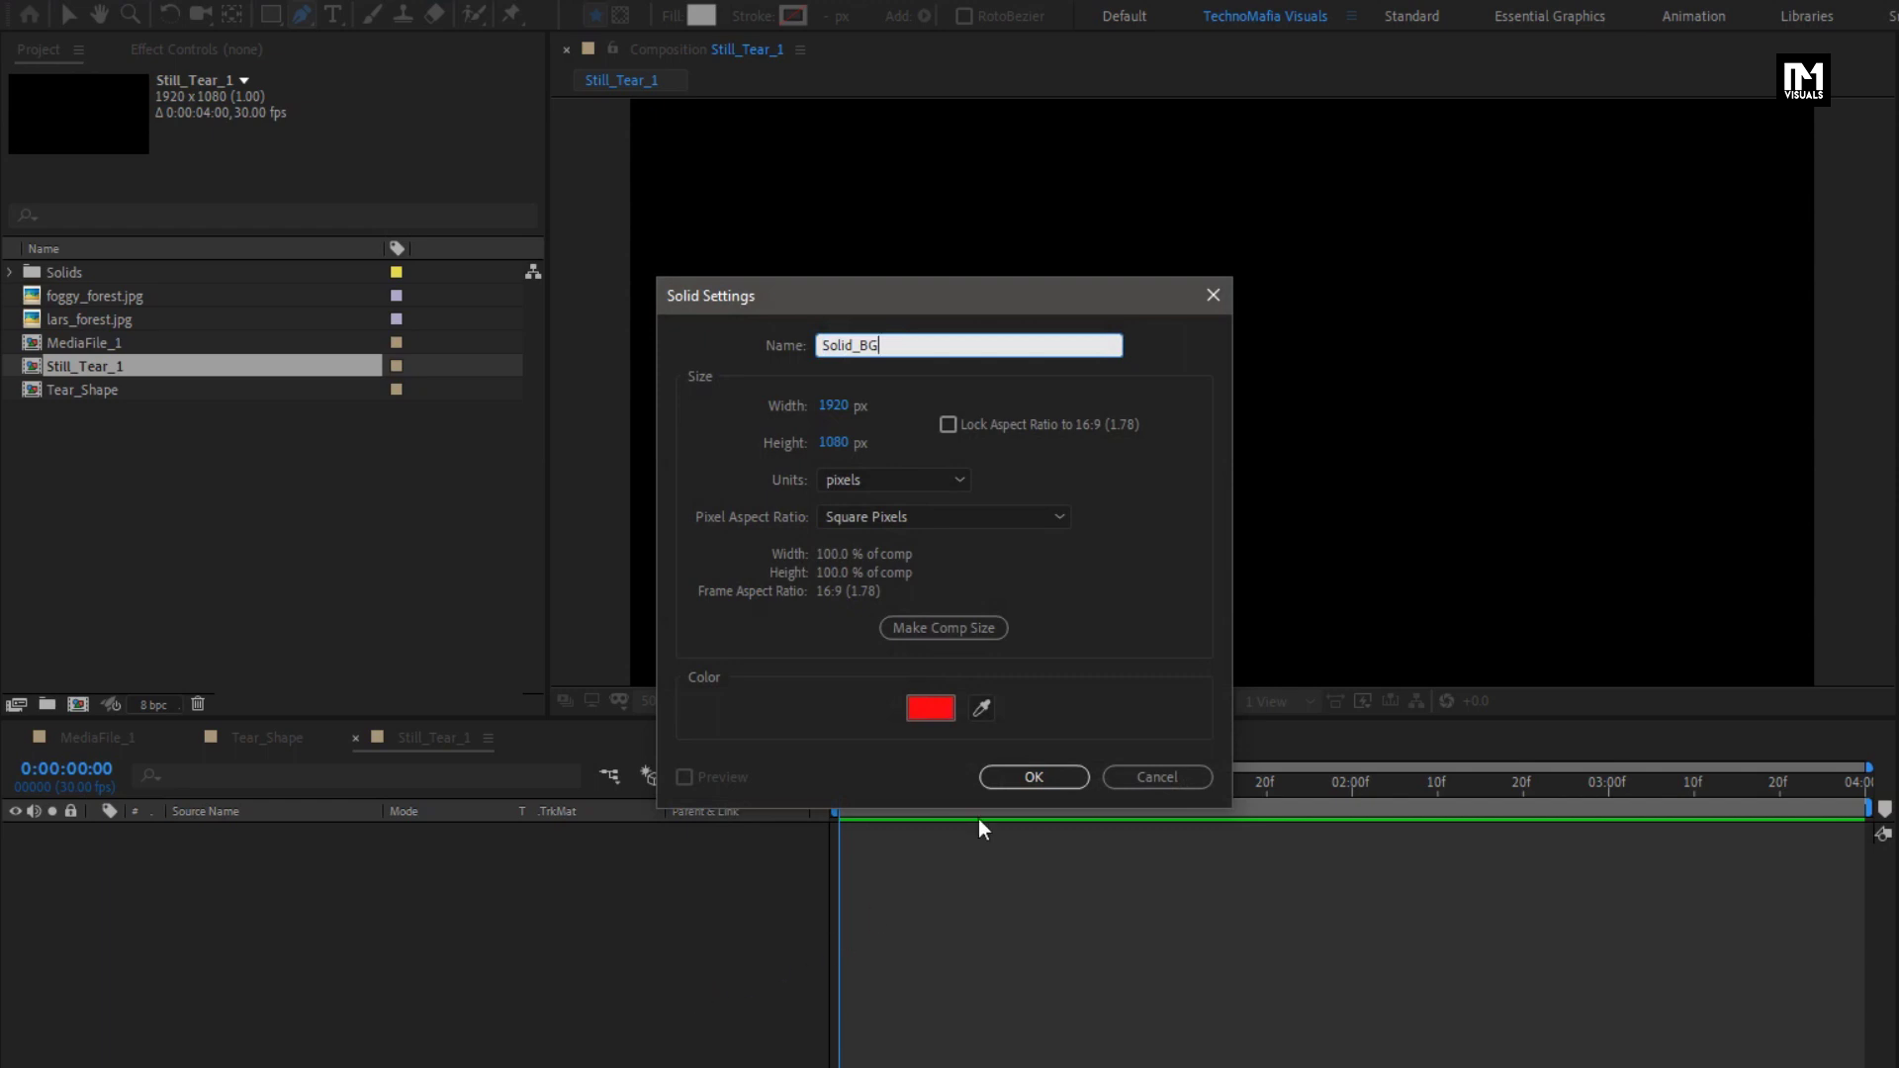
pyautogui.click(1005, 777)
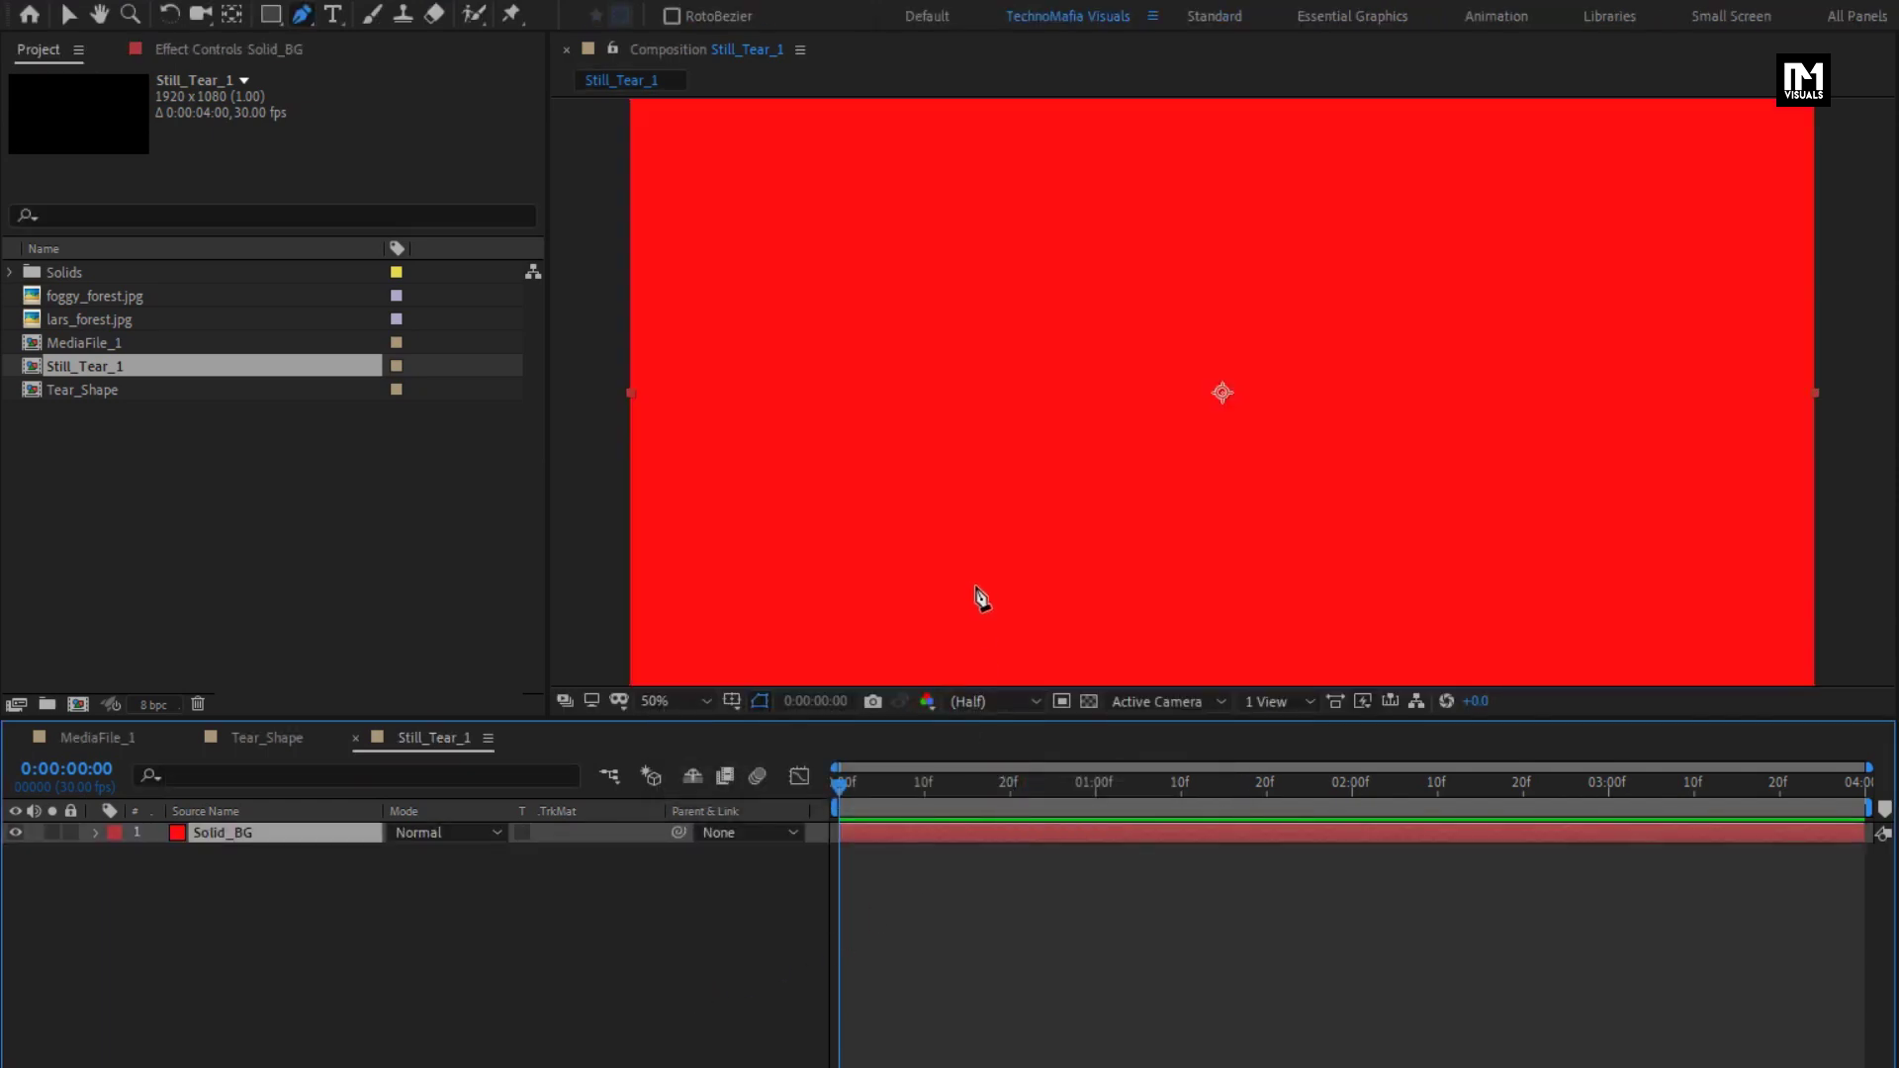
# Apply the Fill effect to the Solid_BG layer and set its color to light gray E5E5E5
pyautogui.click(1618, 80)
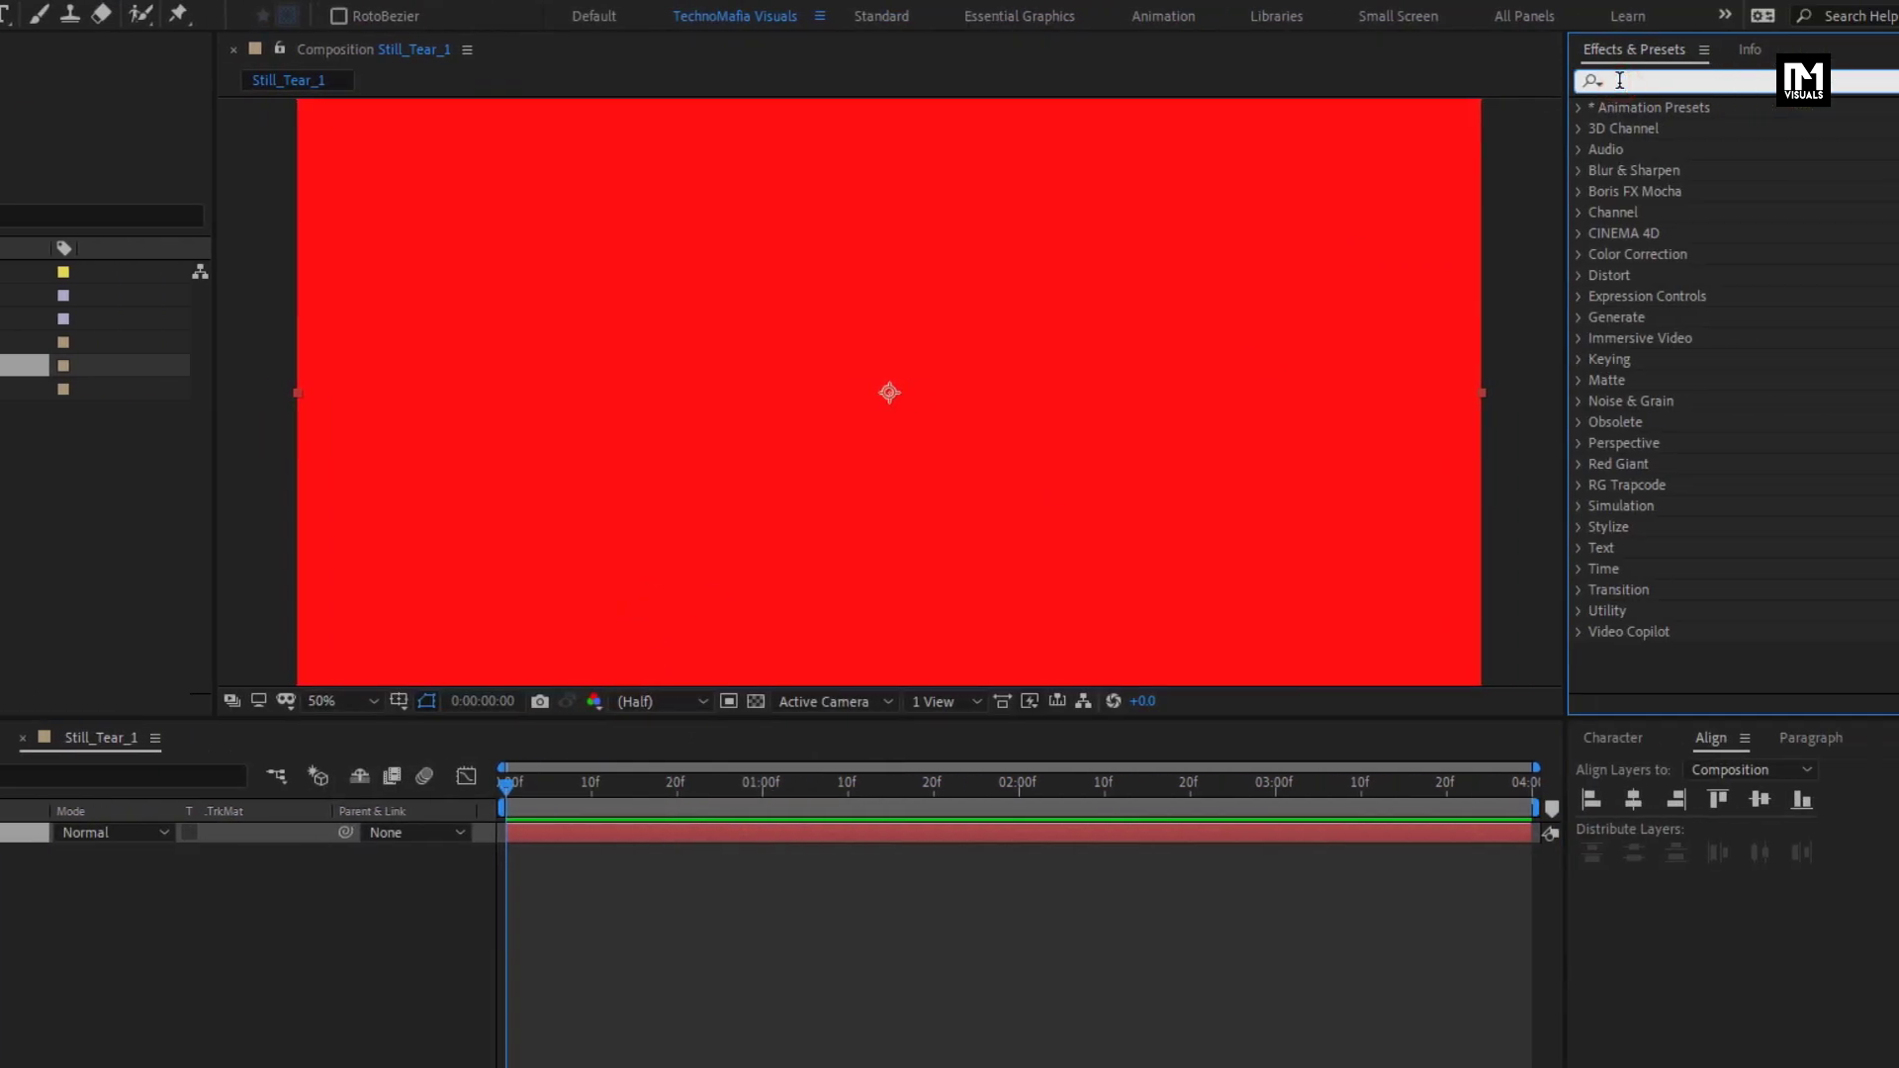
pyautogui.write('fill')
pyautogui.doubleClick(1664, 234)
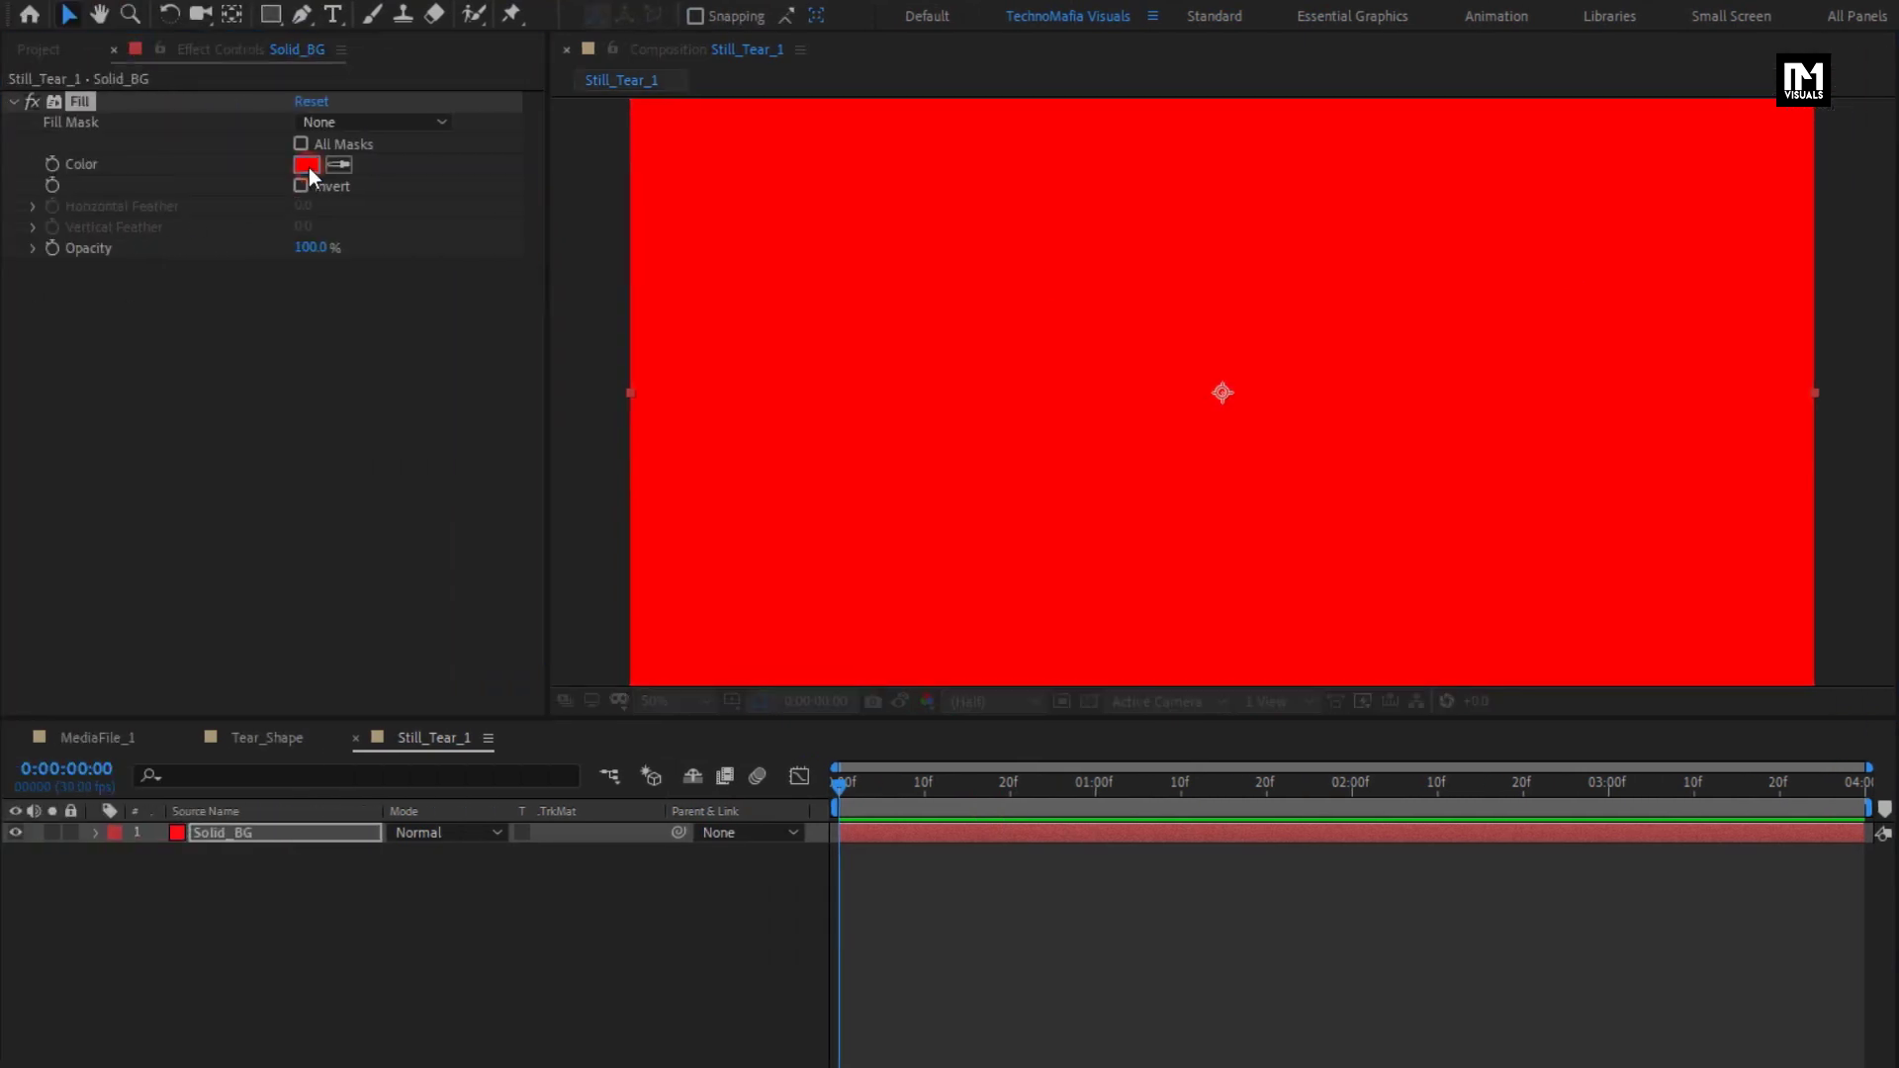
pyautogui.click(308, 166)
pyautogui.click(256, 353)
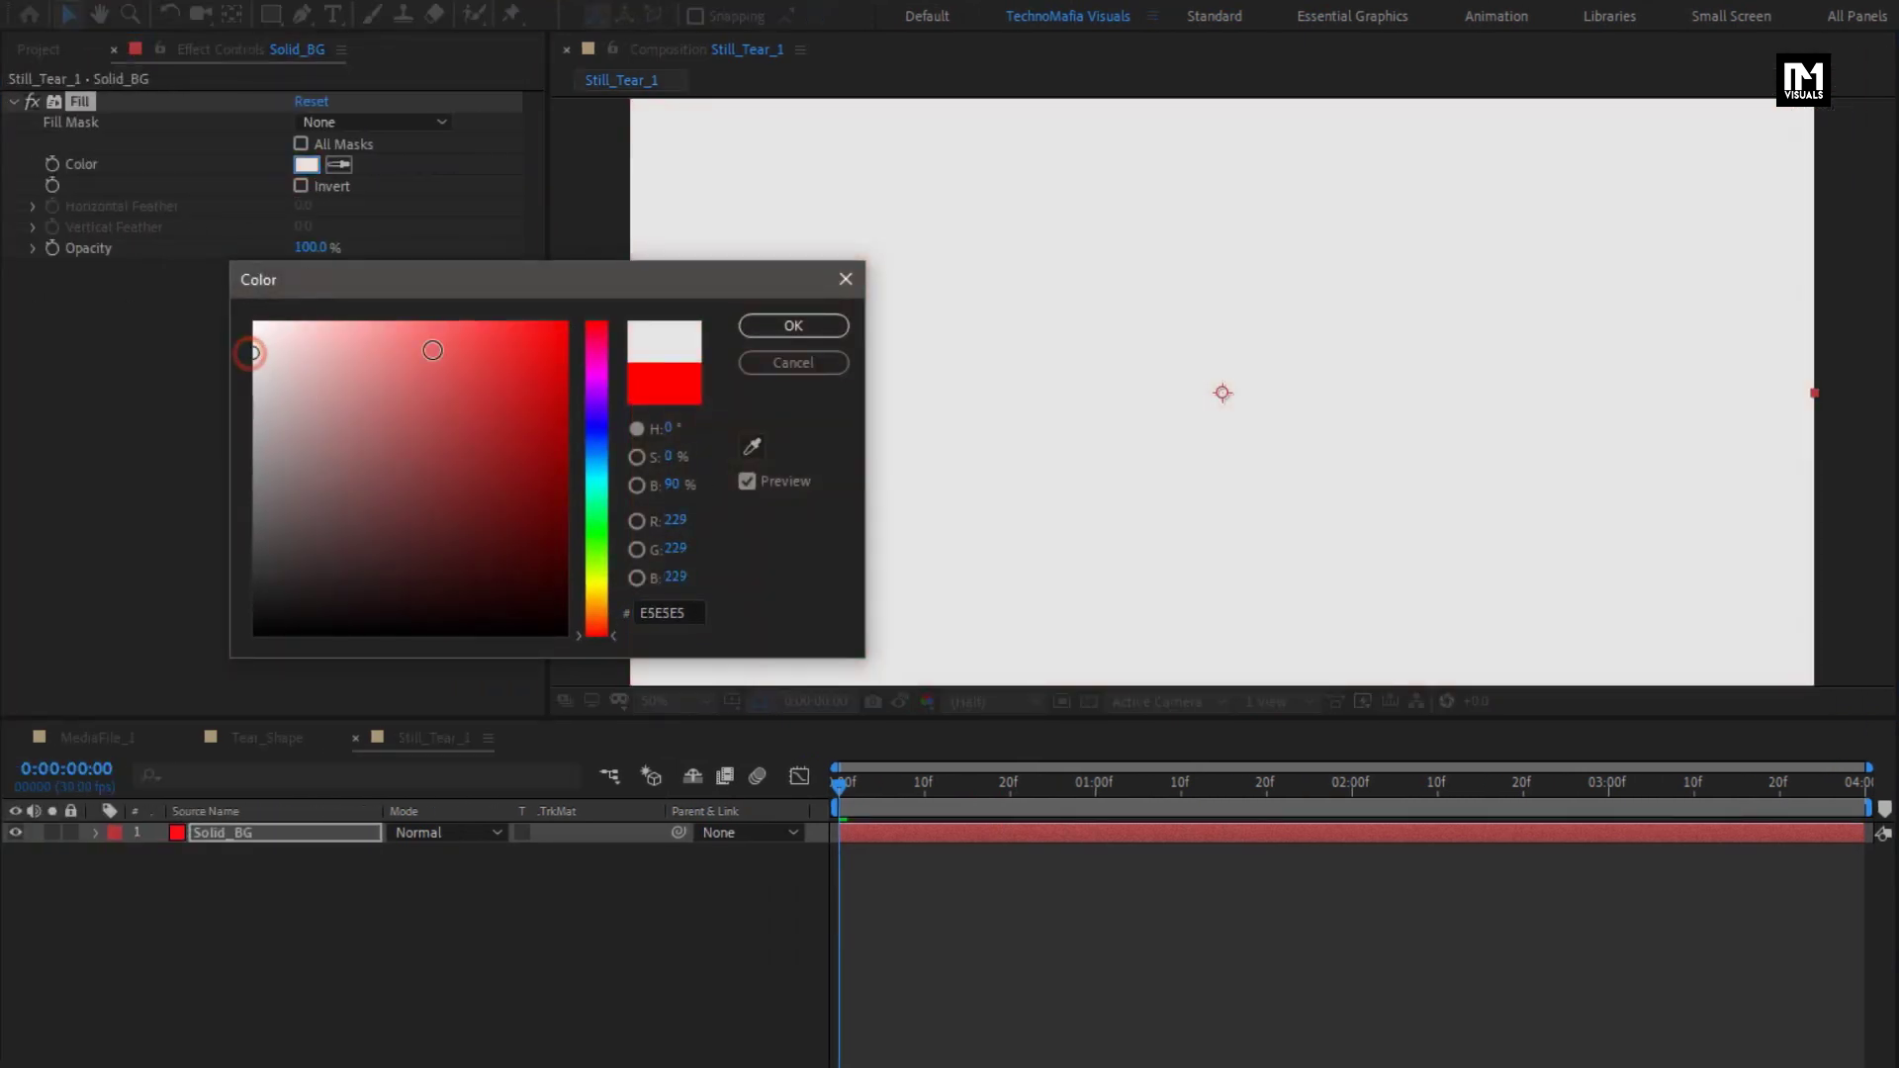
pyautogui.click(797, 327)
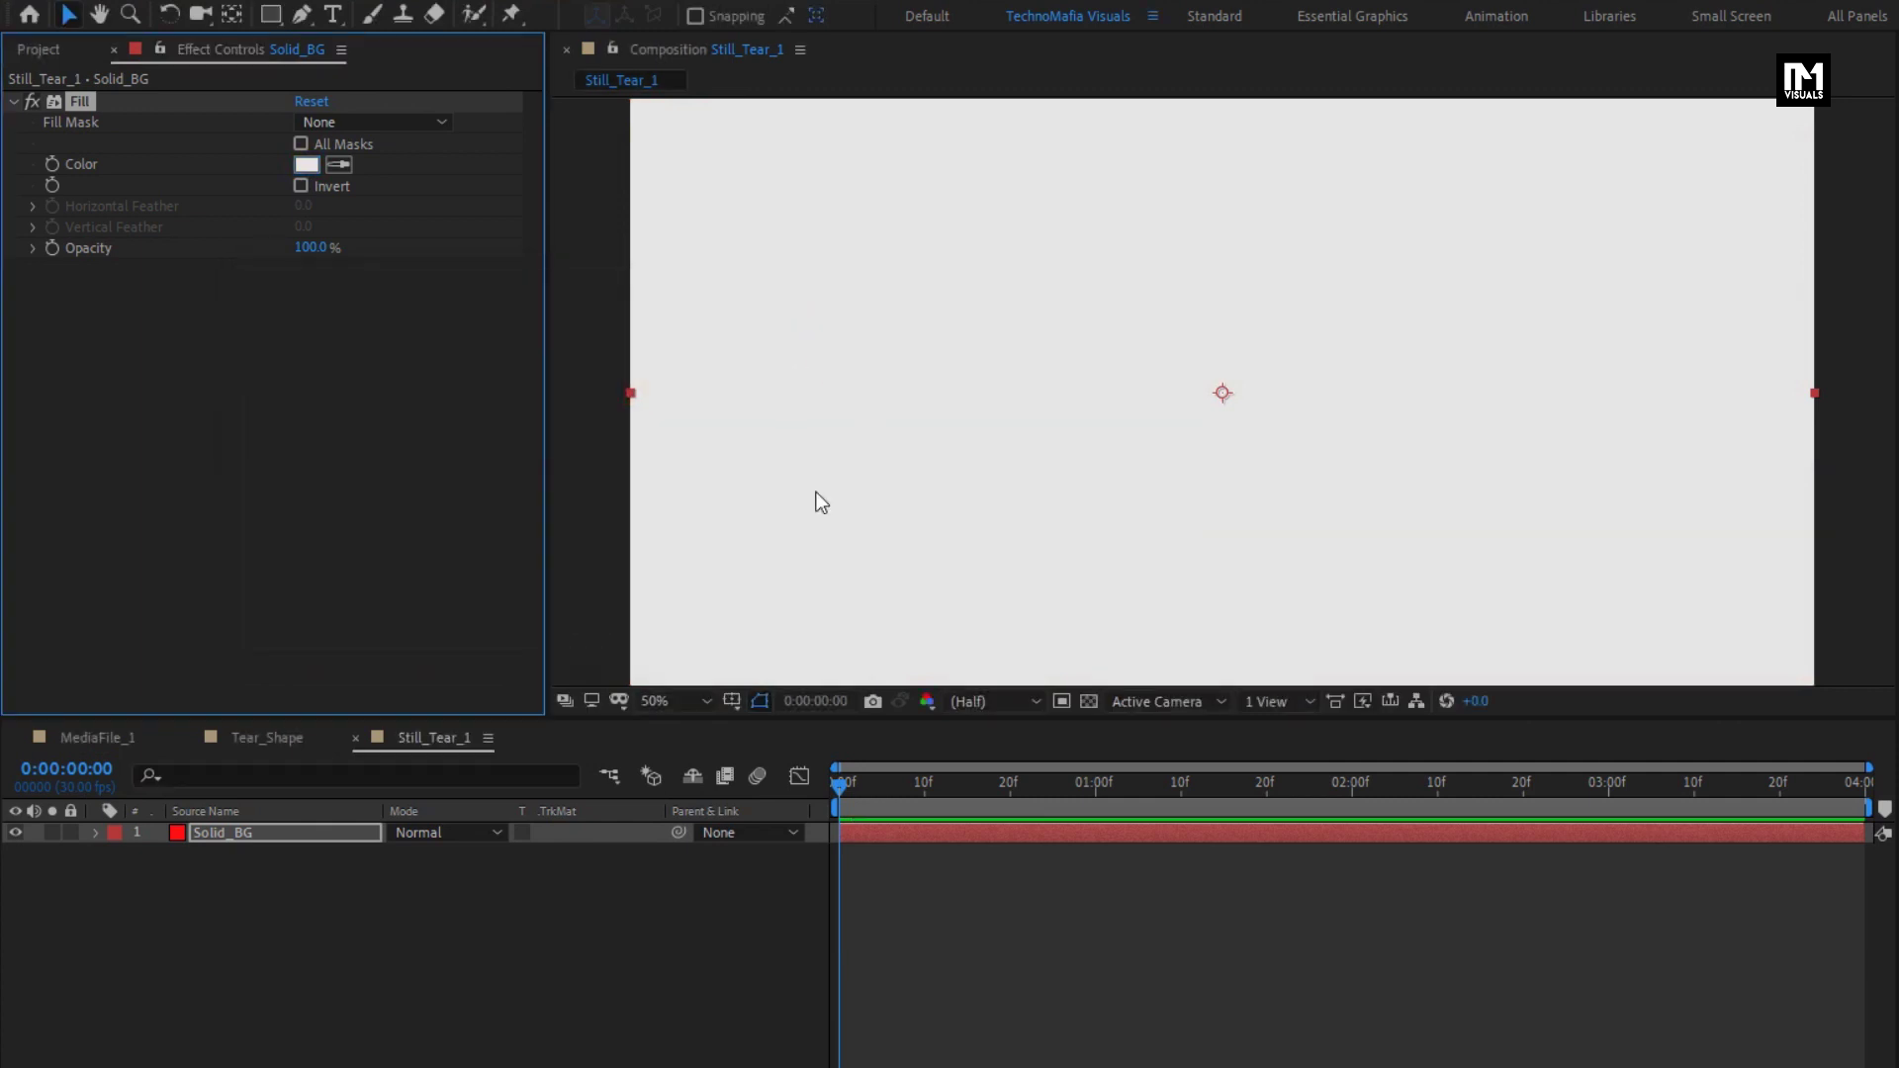
# Add the Tear_Shape composition to Still_Tear_1 as a layer above Solid_BG
pyautogui.click(660, 700)
pyautogui.click(677, 754)
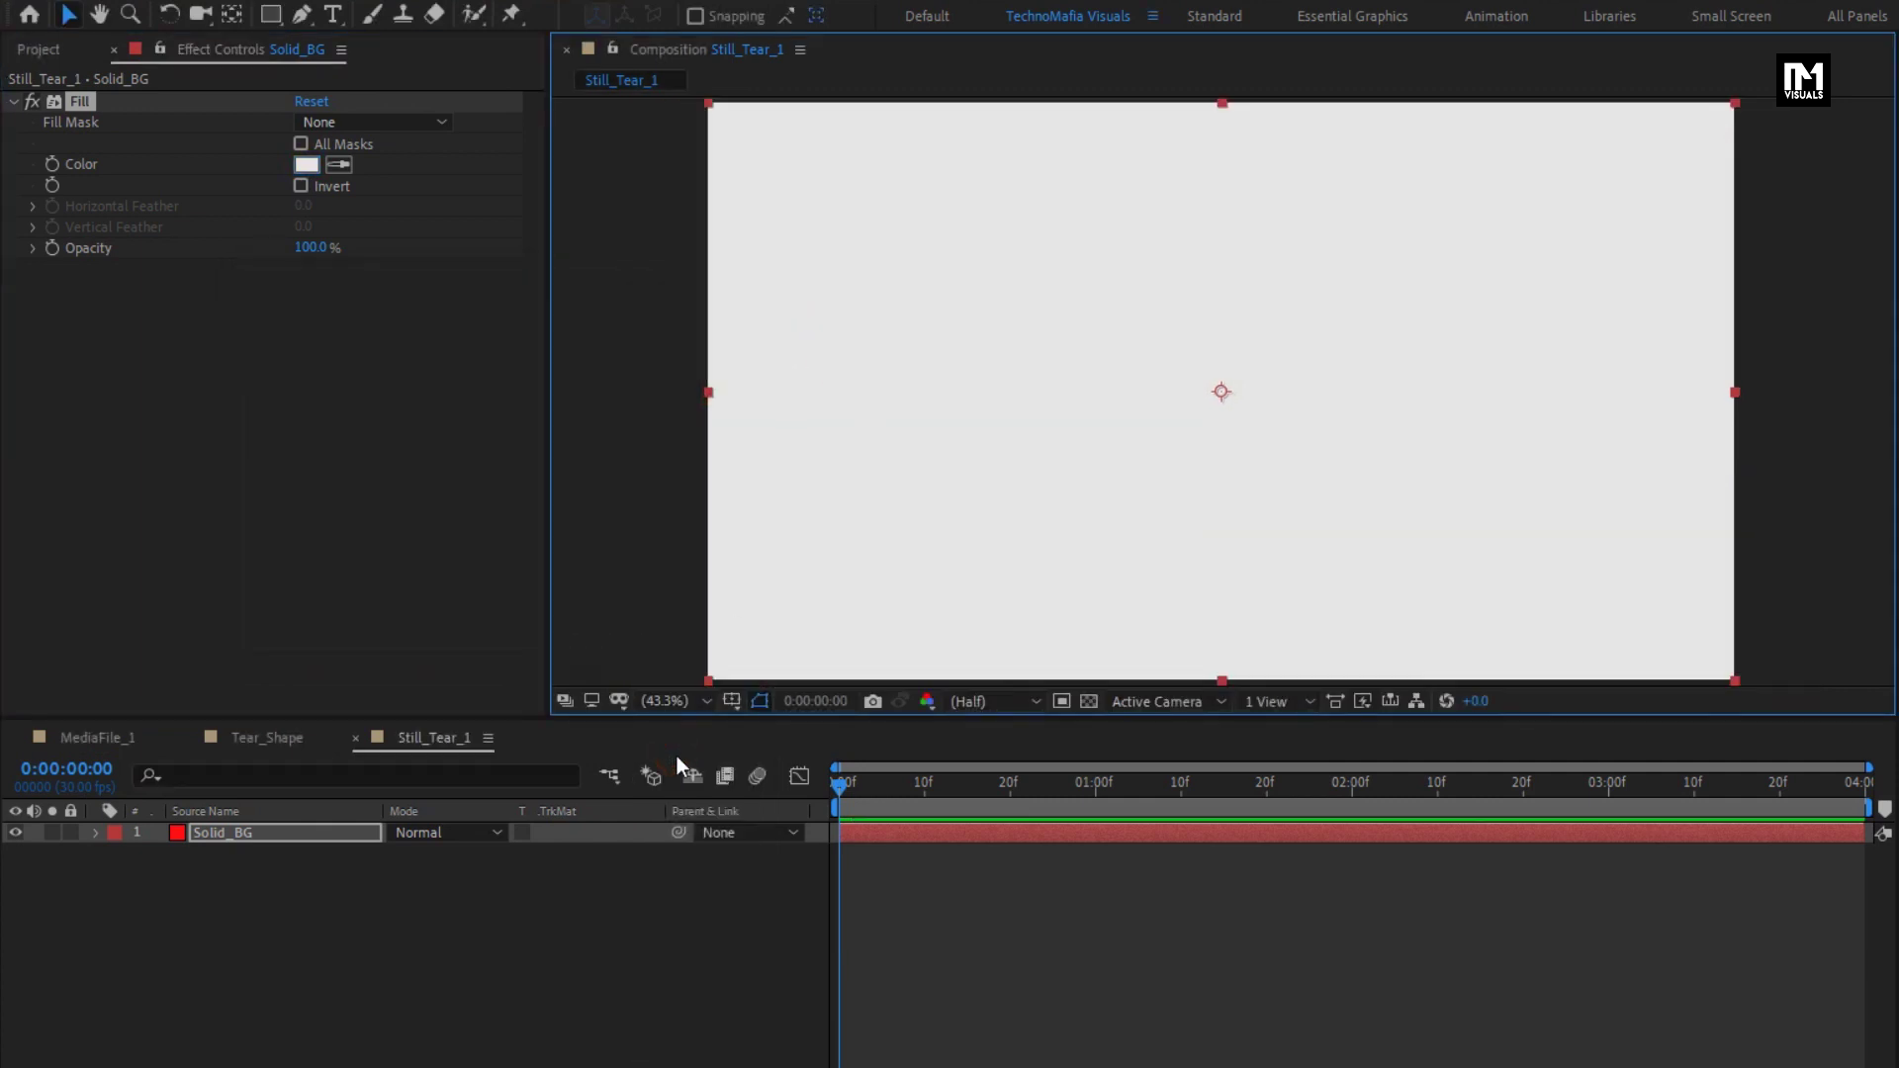
pyautogui.click(36, 50)
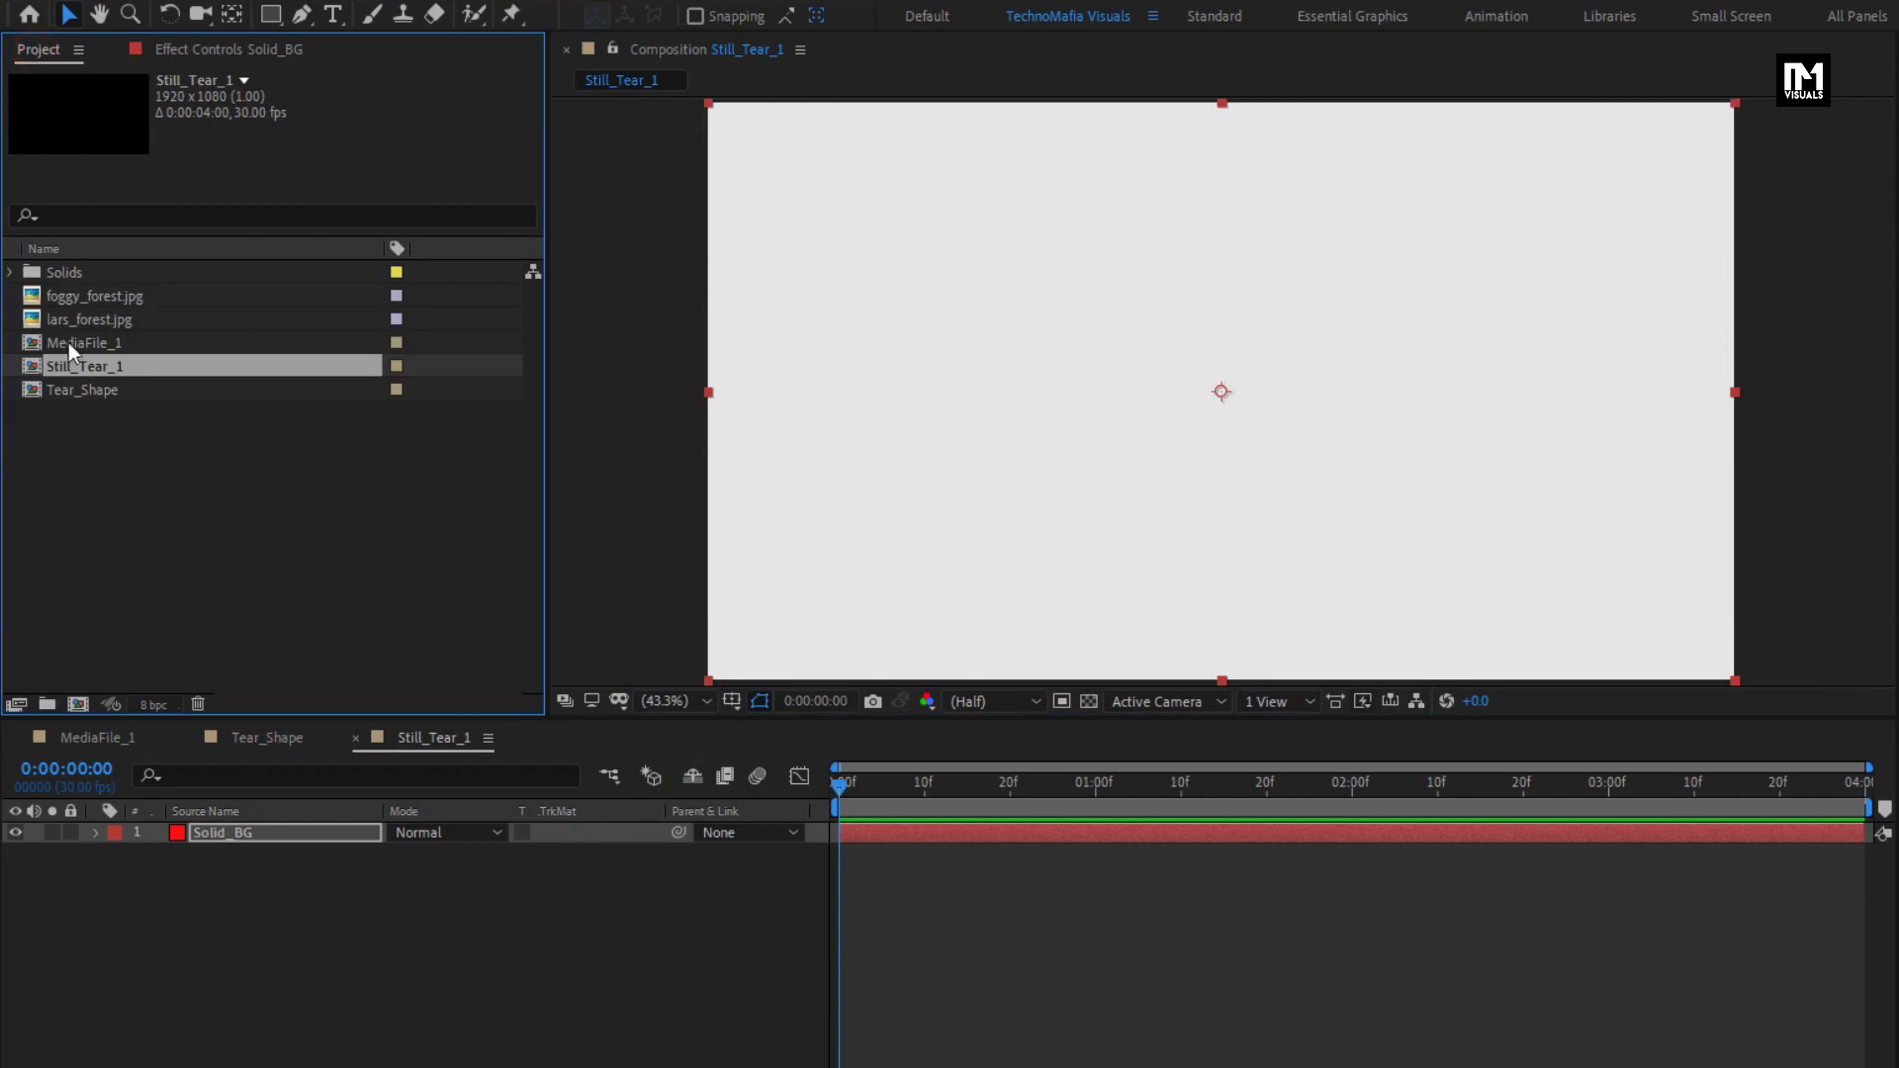
pyautogui.click(80, 389)
pyautogui.moveTo(73, 388); pyautogui.dragTo(271, 827)
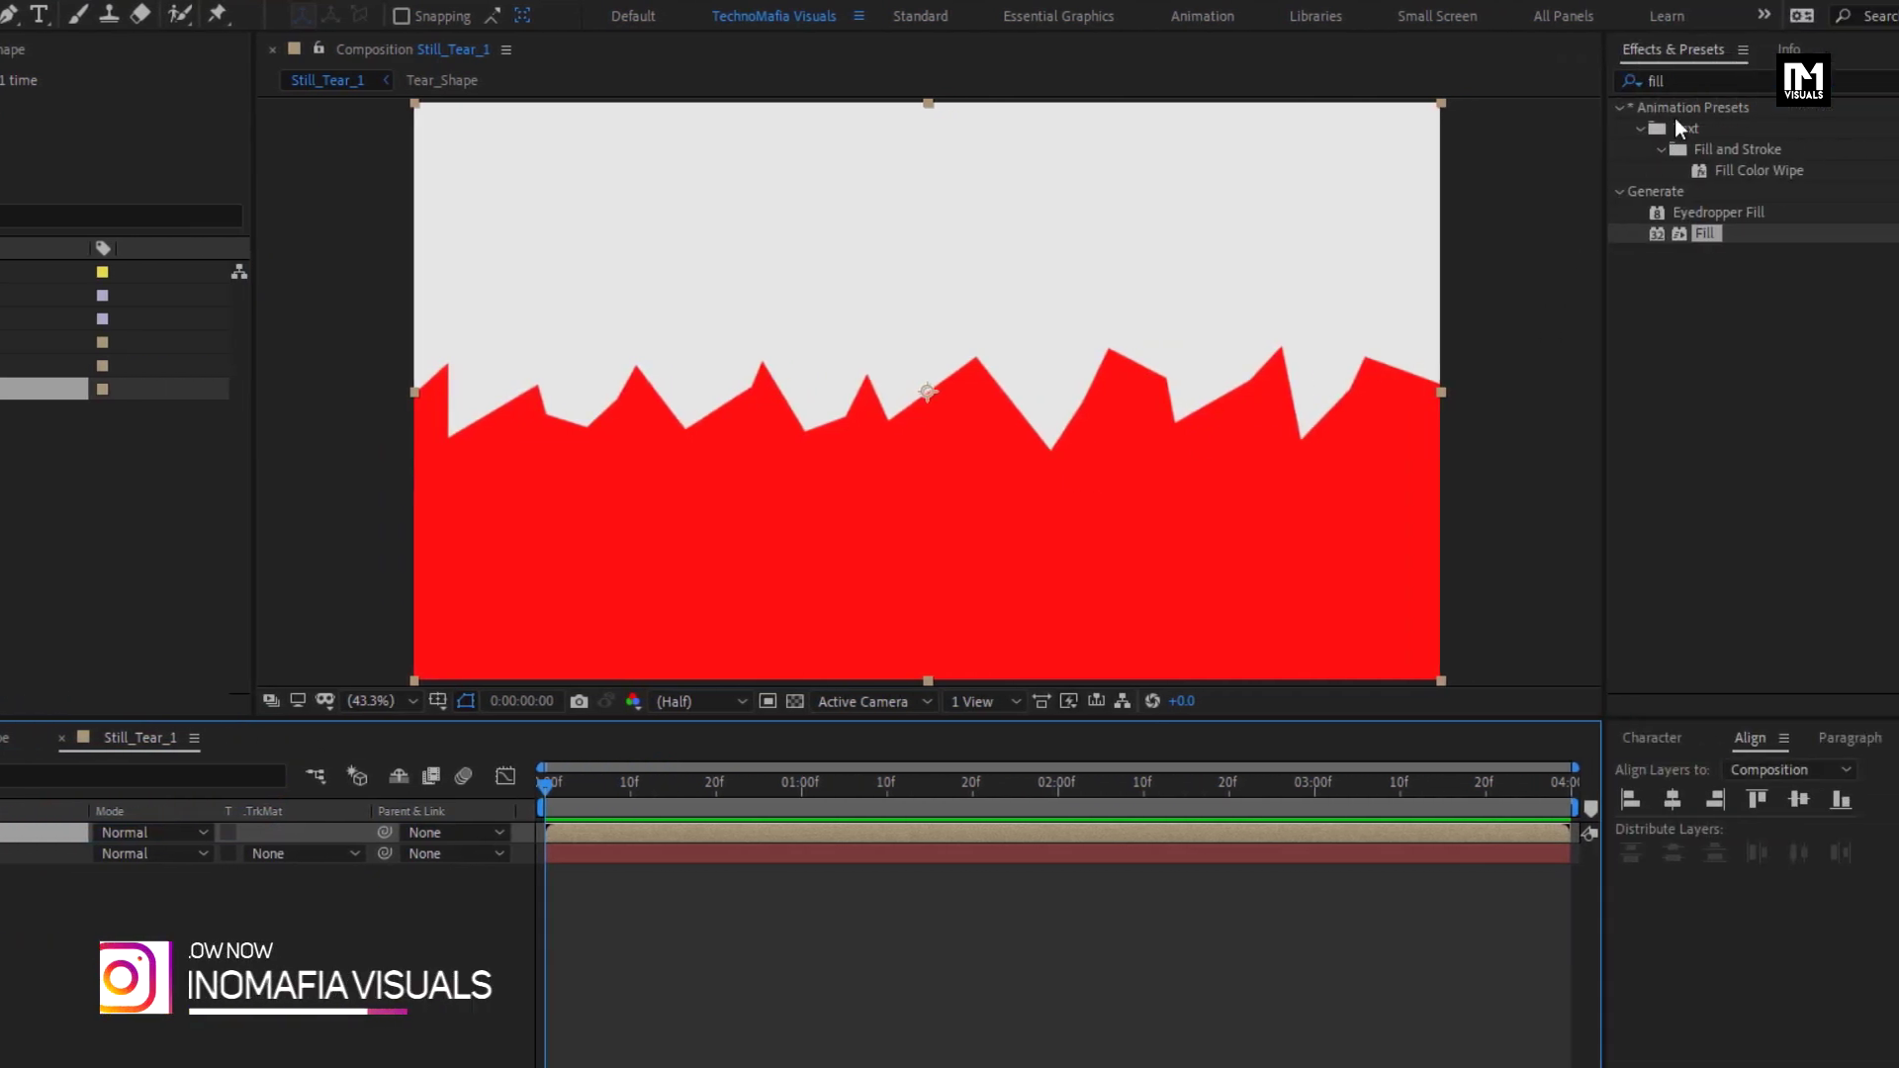
# Apply the Turbulent Displace effect to the Tear_Shape layer above Solid_BG
pyautogui.click(1590, 87)
pyautogui.write('tu')
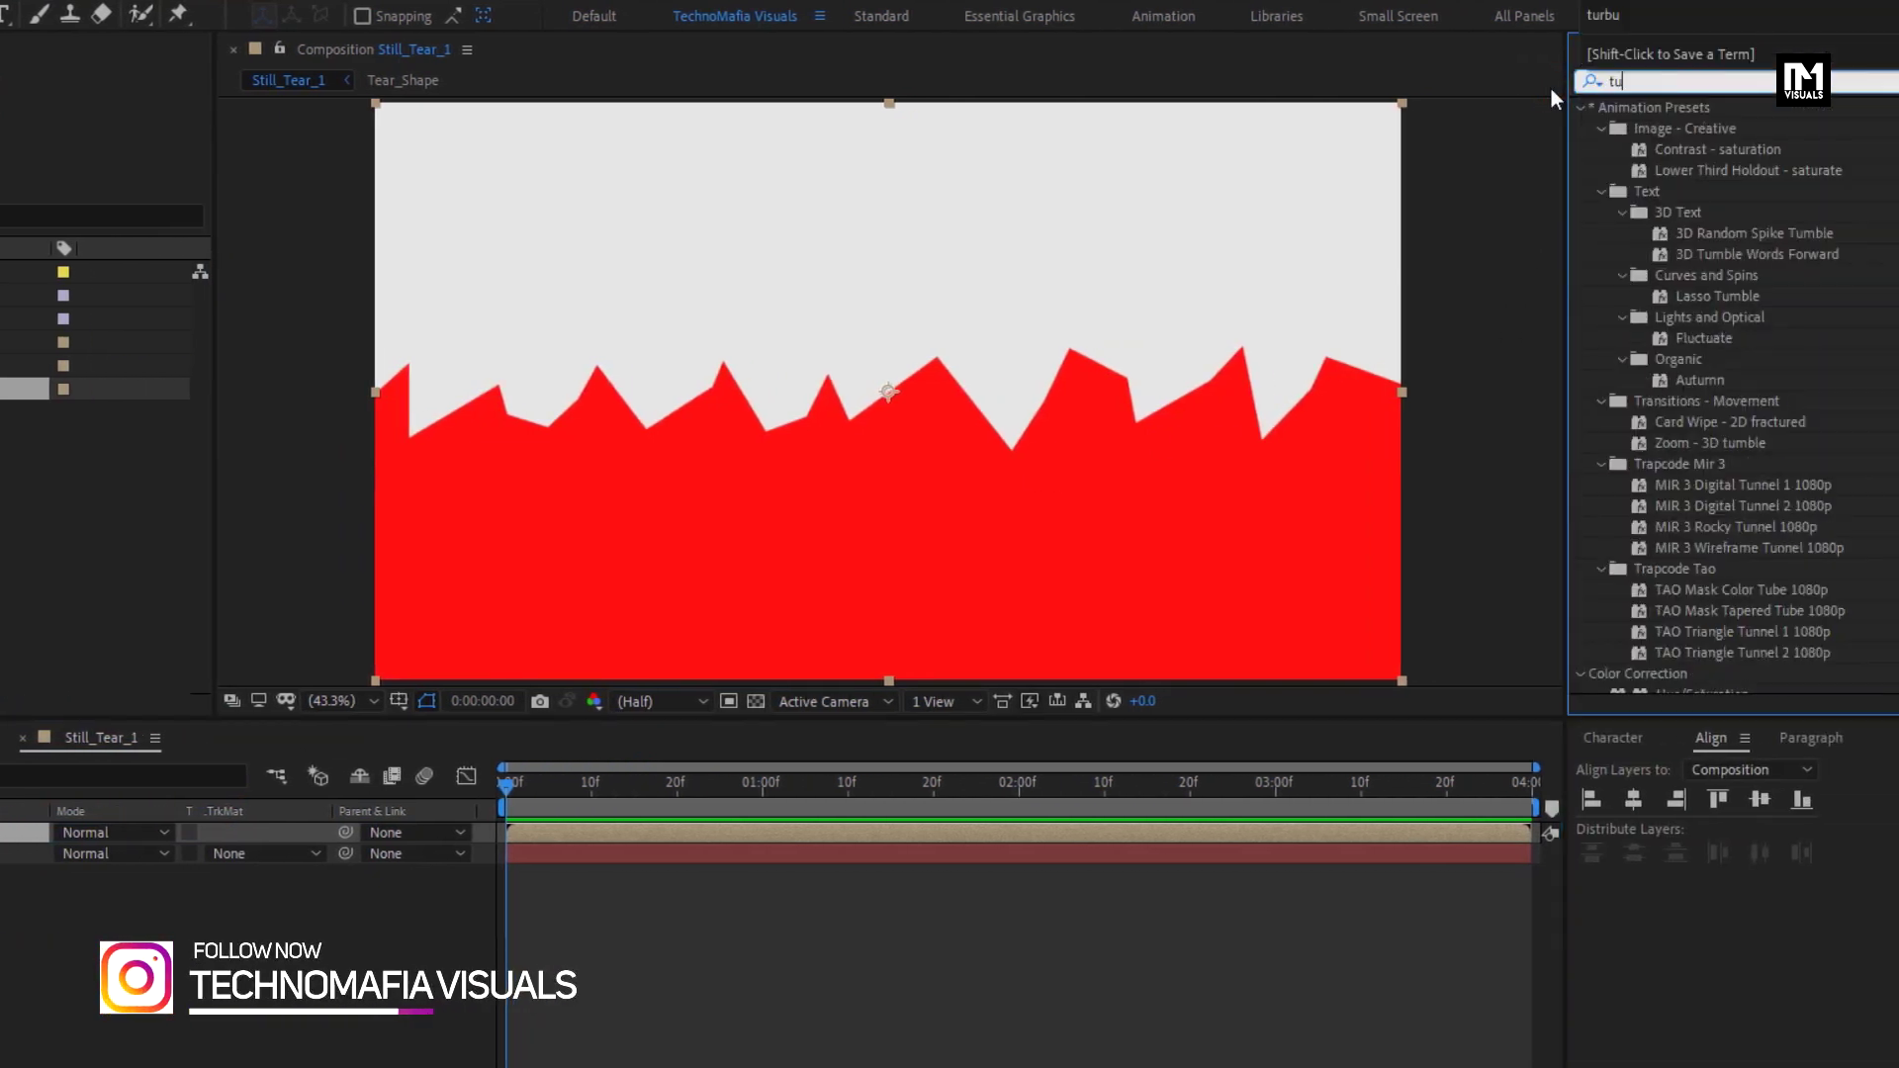
pyautogui.write('rbule')
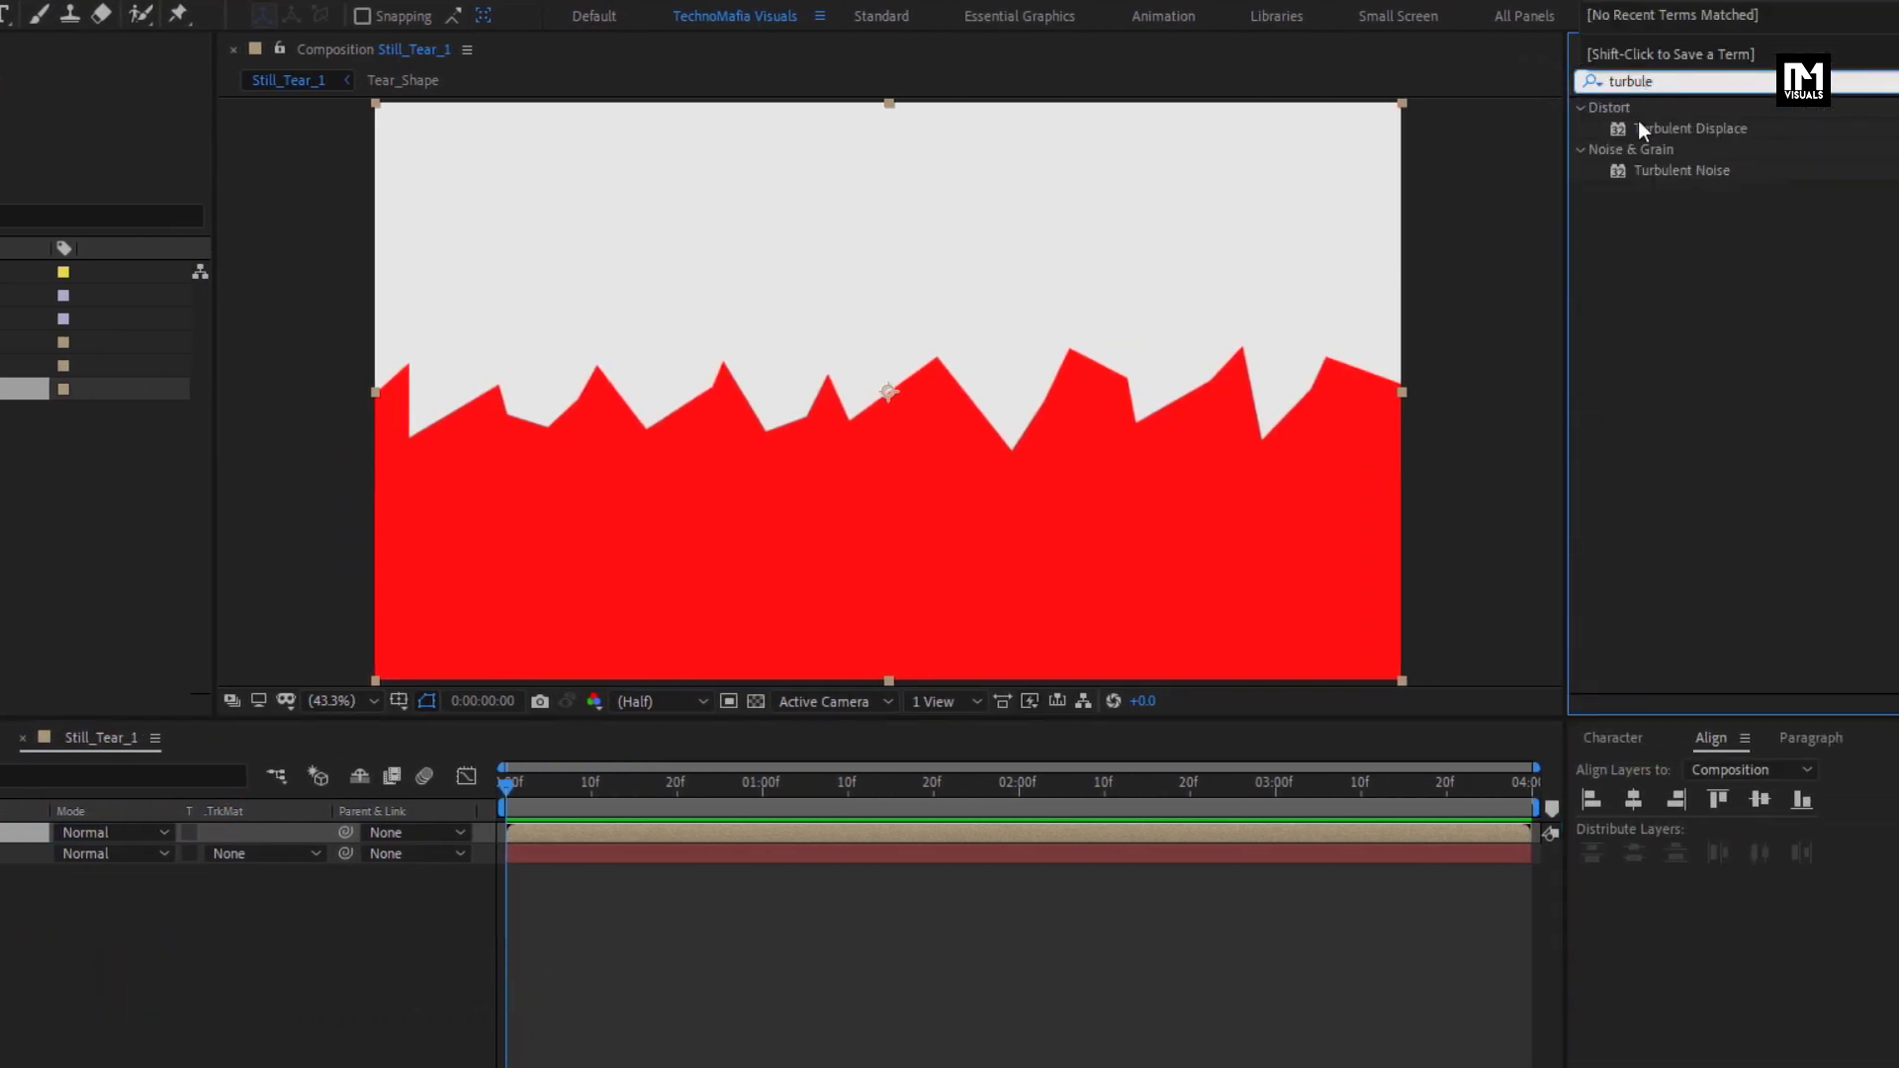
pyautogui.click(1655, 122)
pyautogui.doubleClick(1656, 122)
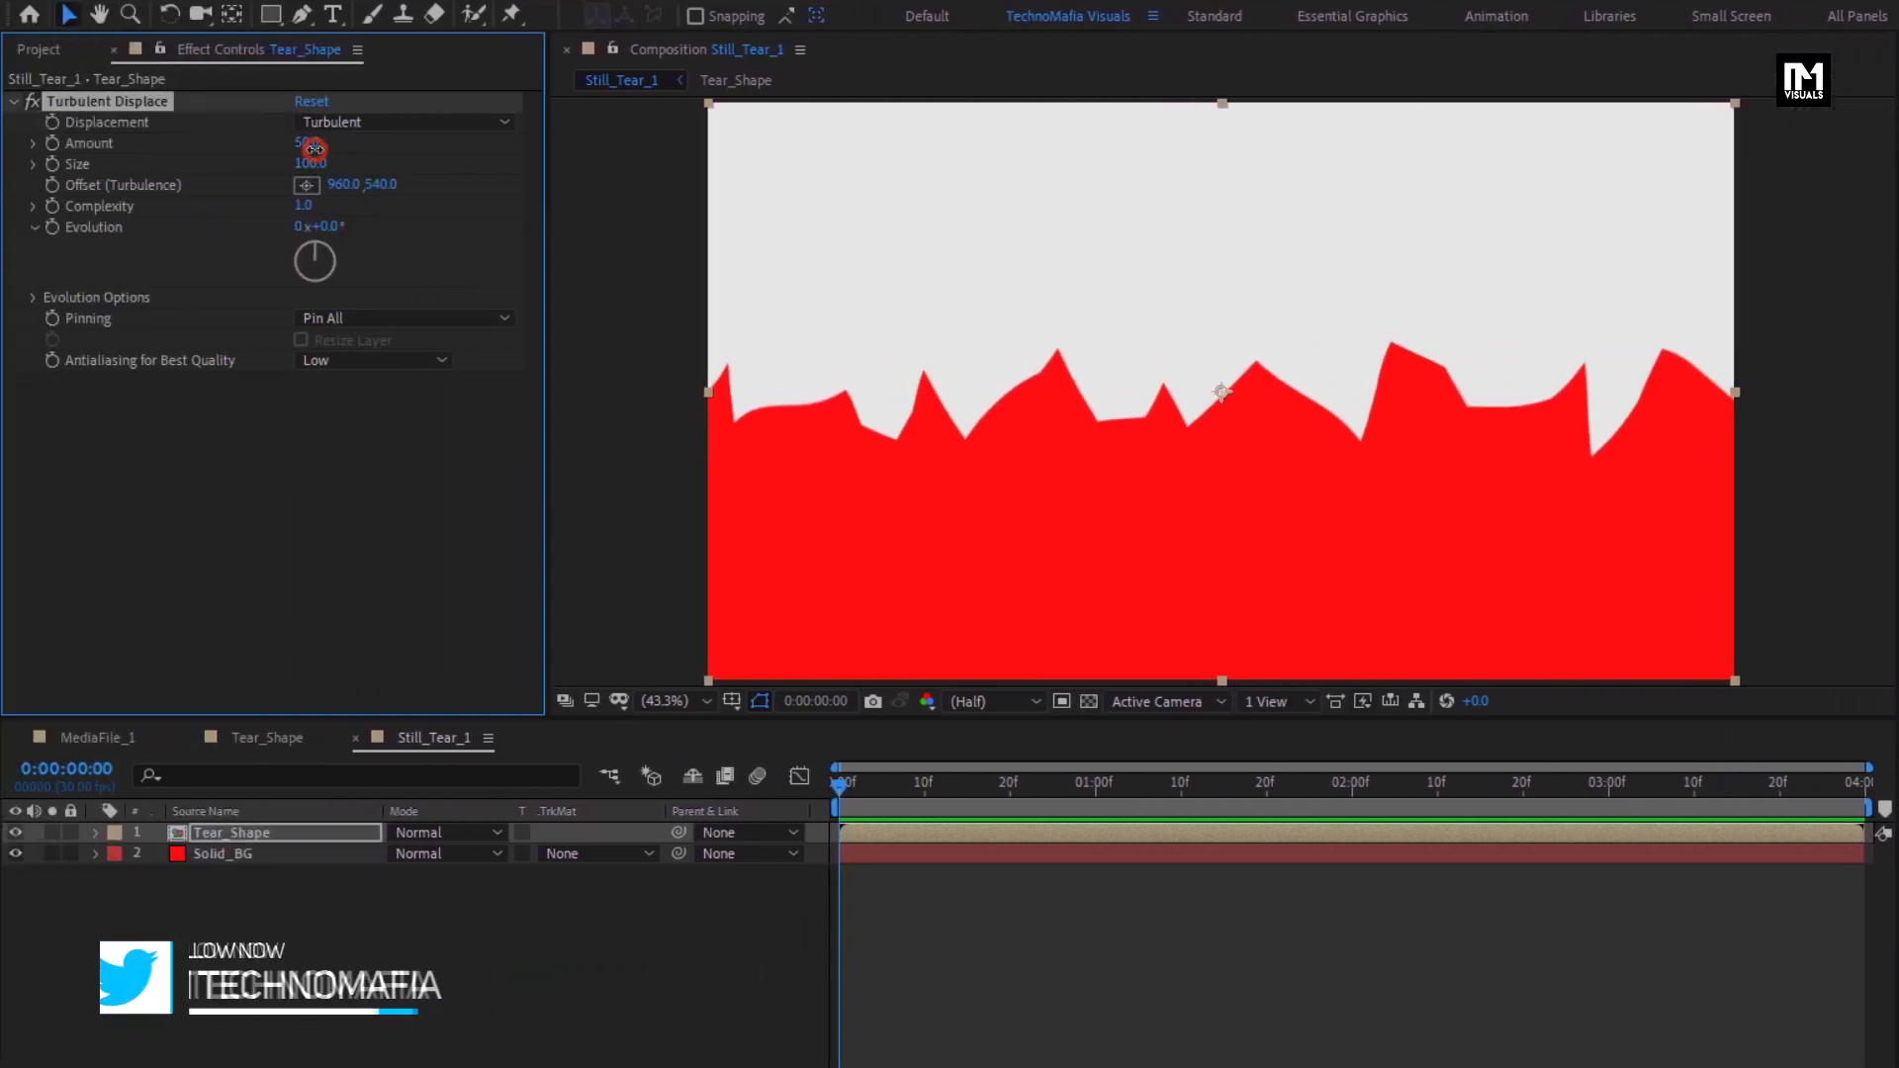
# Set the Tear_Shape layer's Turbulent Displace to Amount 70, Size 10 and Complexity 10
pyautogui.click(313, 148)
pyautogui.write('70')
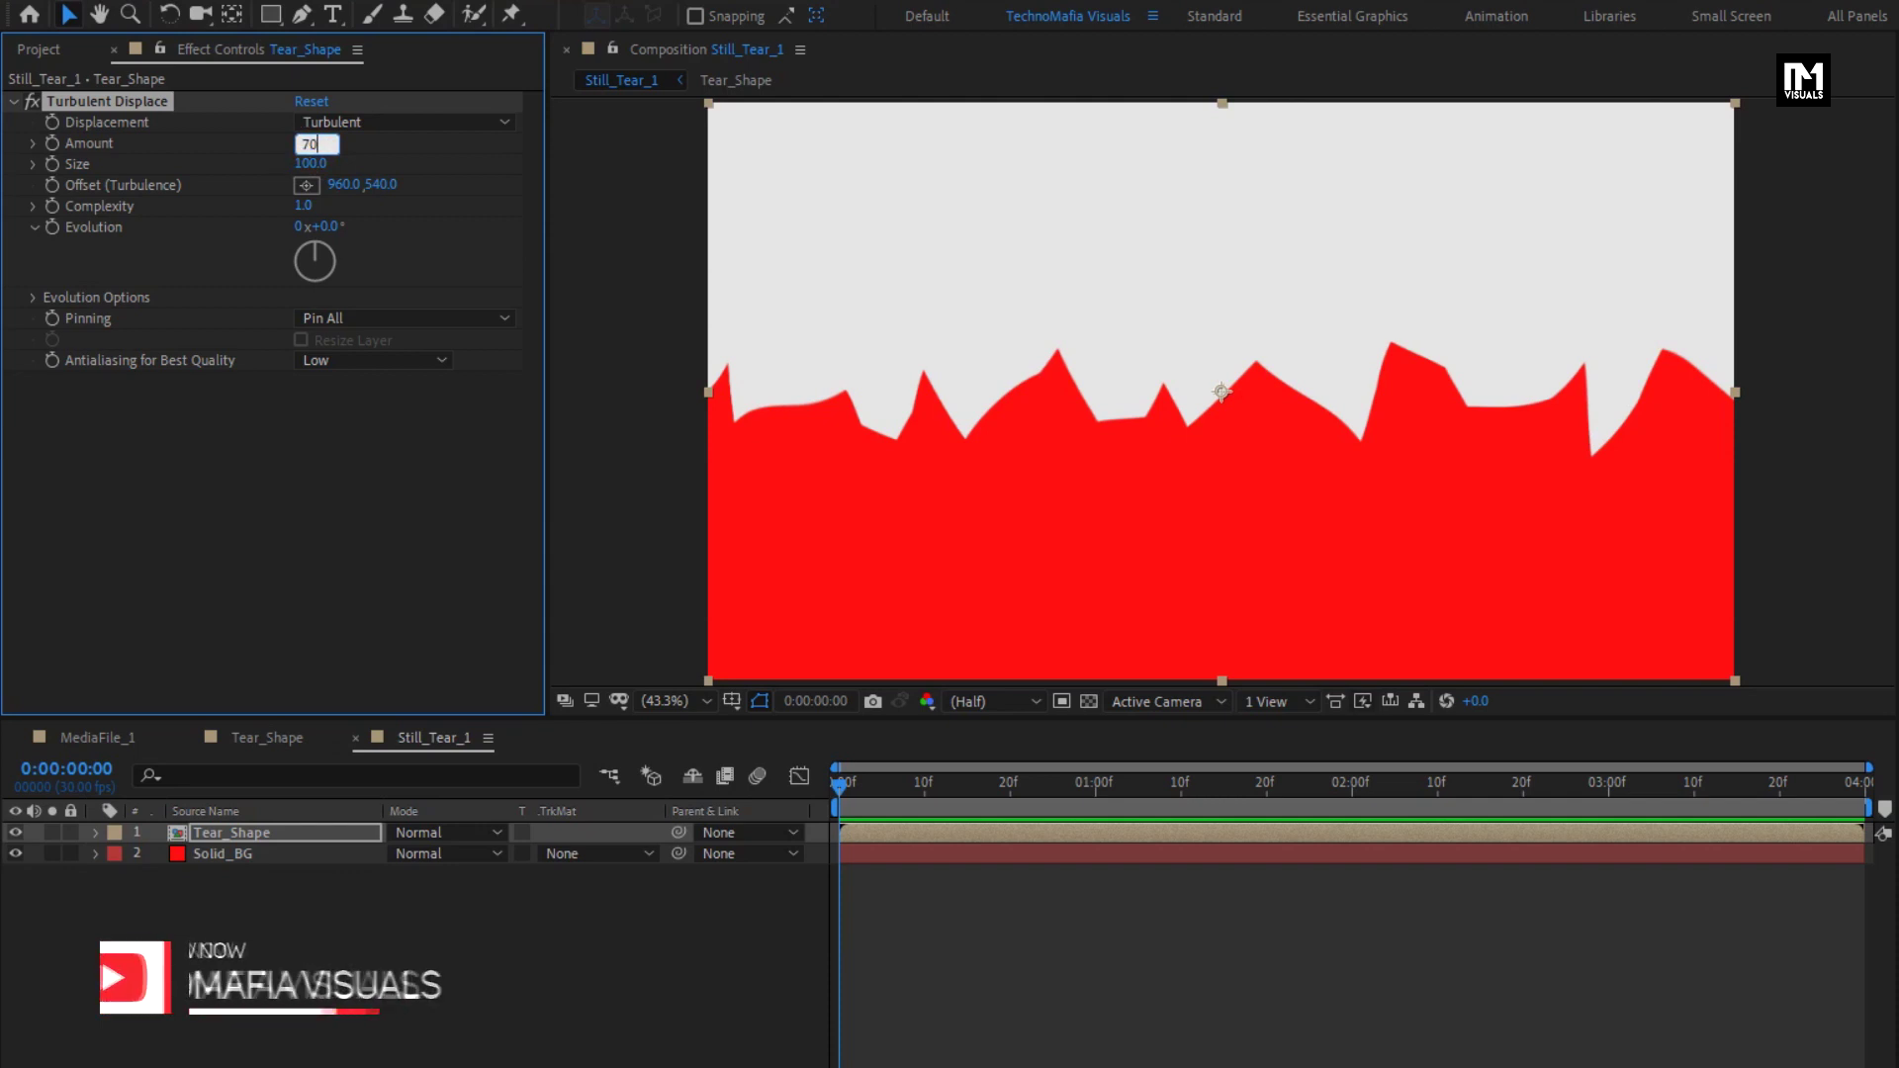
pyautogui.press('Return')
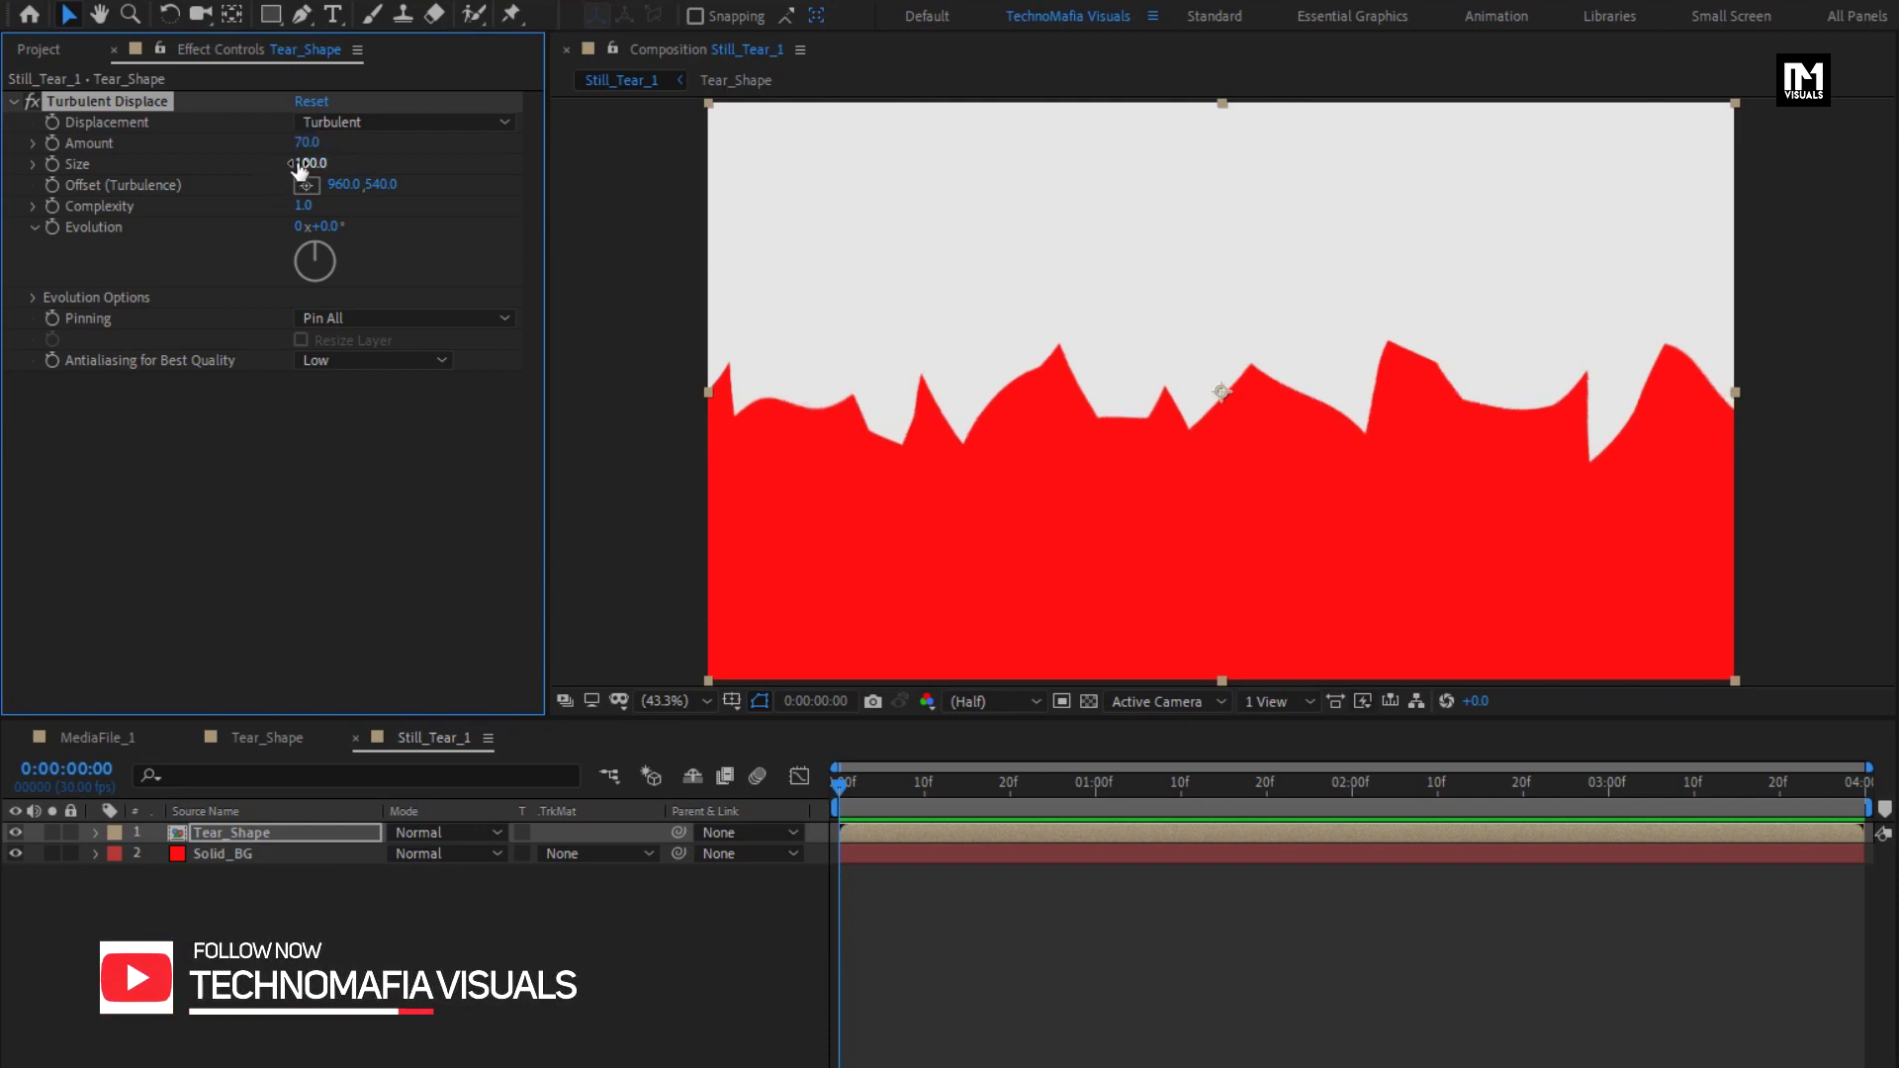
pyautogui.click(300, 164)
pyautogui.write('10')
pyautogui.press('Return')
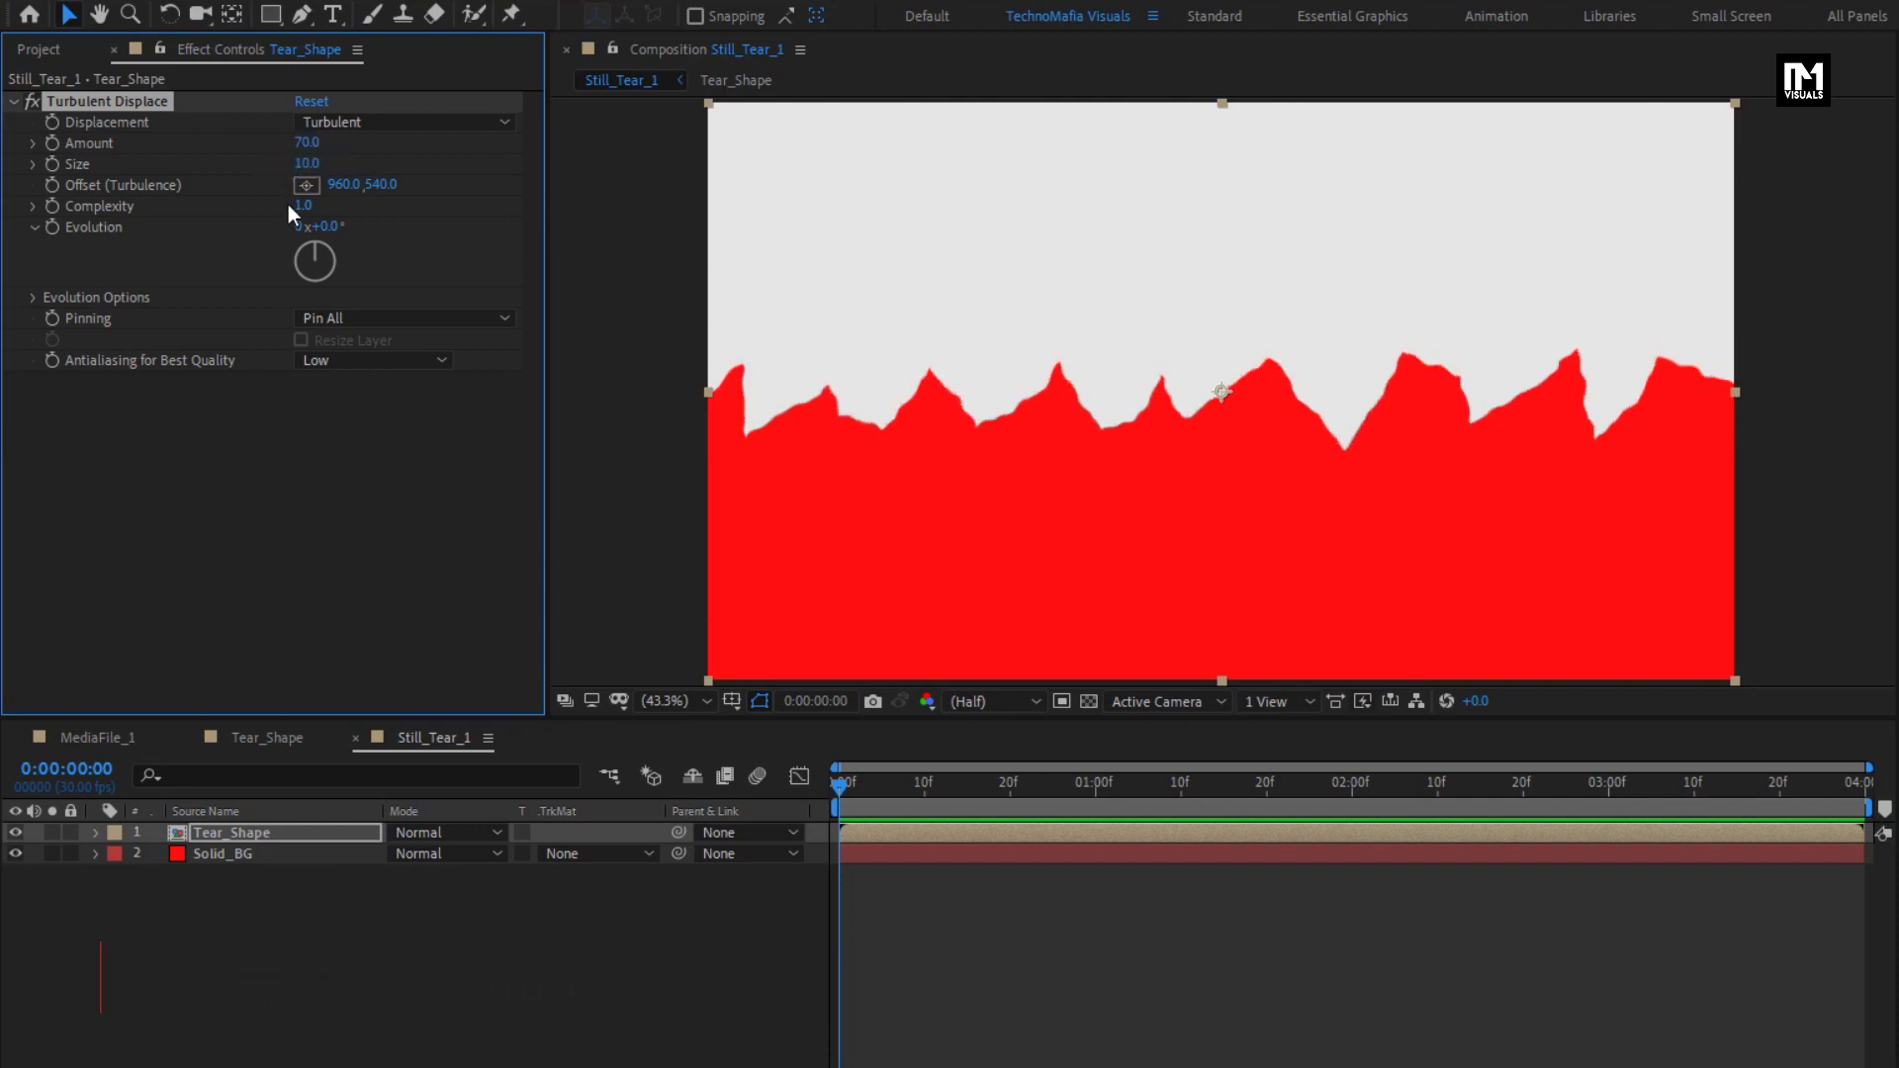
pyautogui.click(301, 204)
pyautogui.write('10')
pyautogui.press('Return')
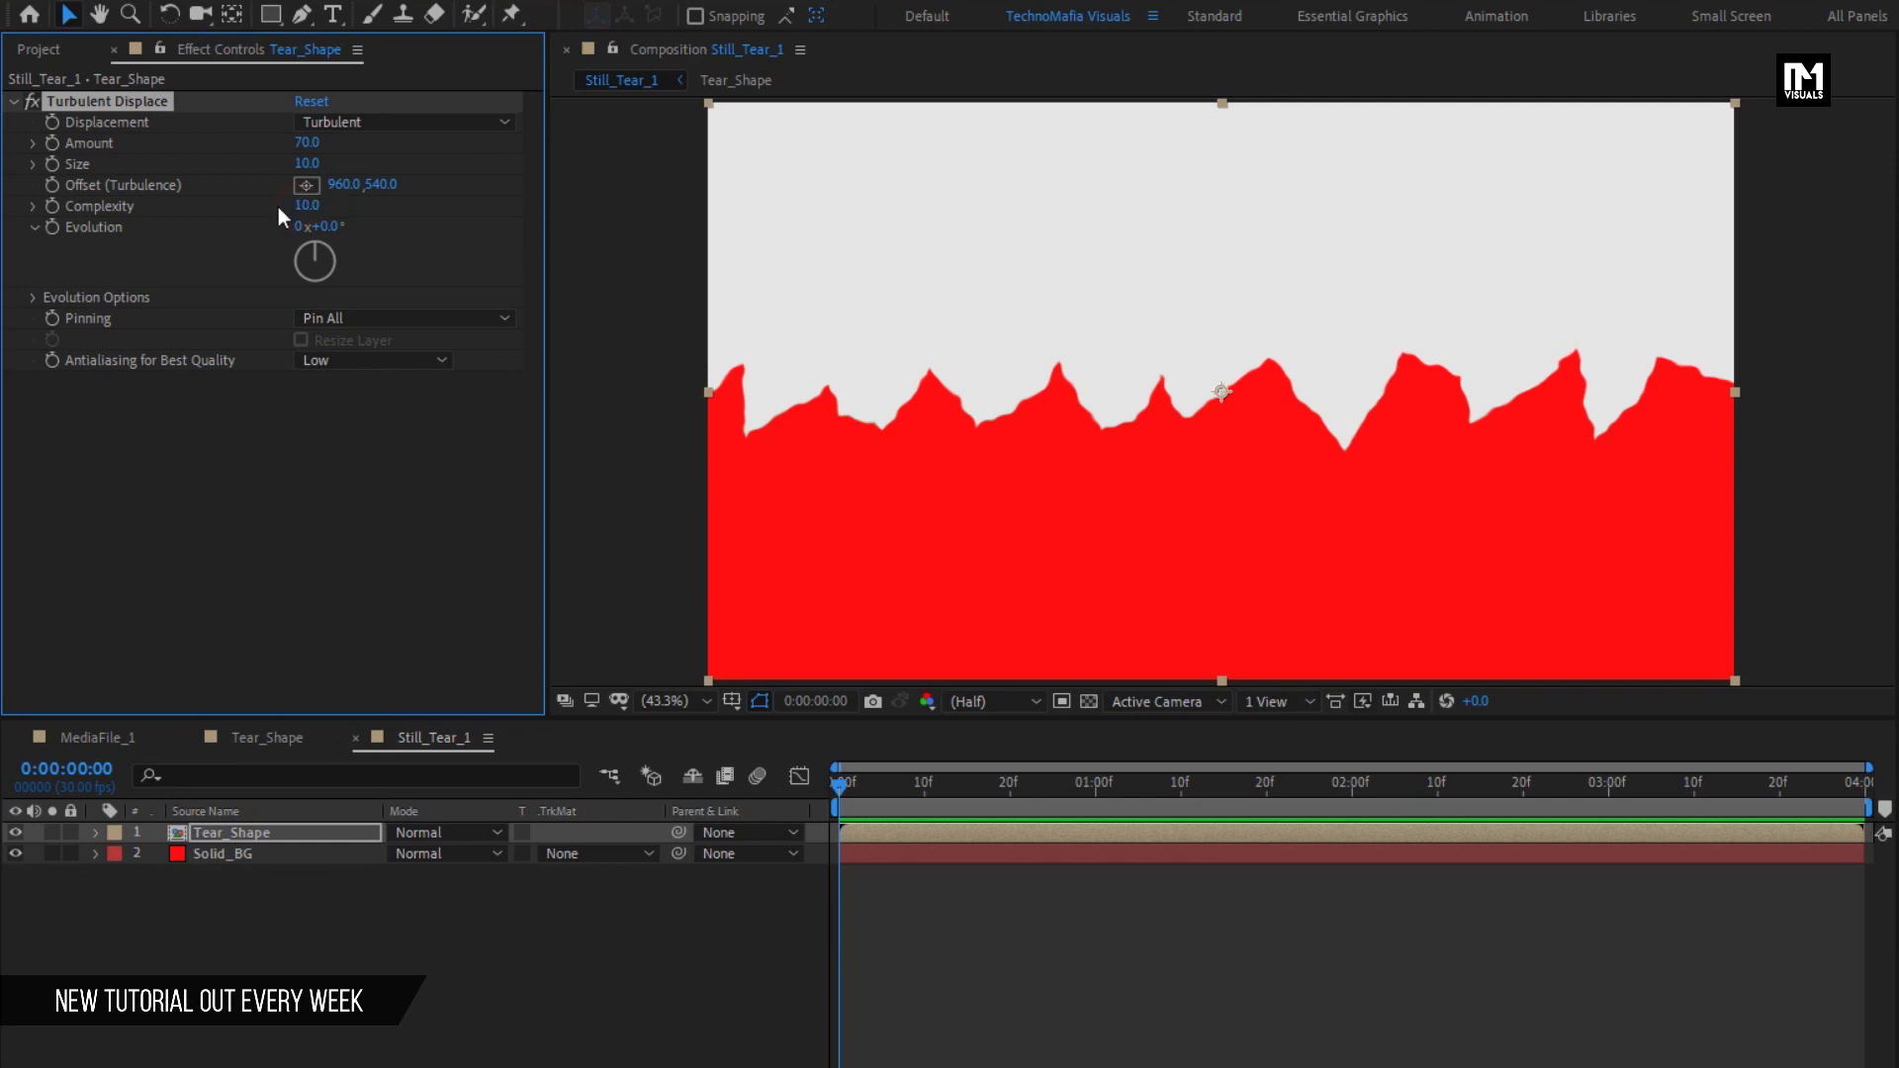
# Set the Solid_BG layer's track matte to Alpha Inverted Matte using Tear_Shape
pyautogui.click(245, 855)
pyautogui.click(563, 854)
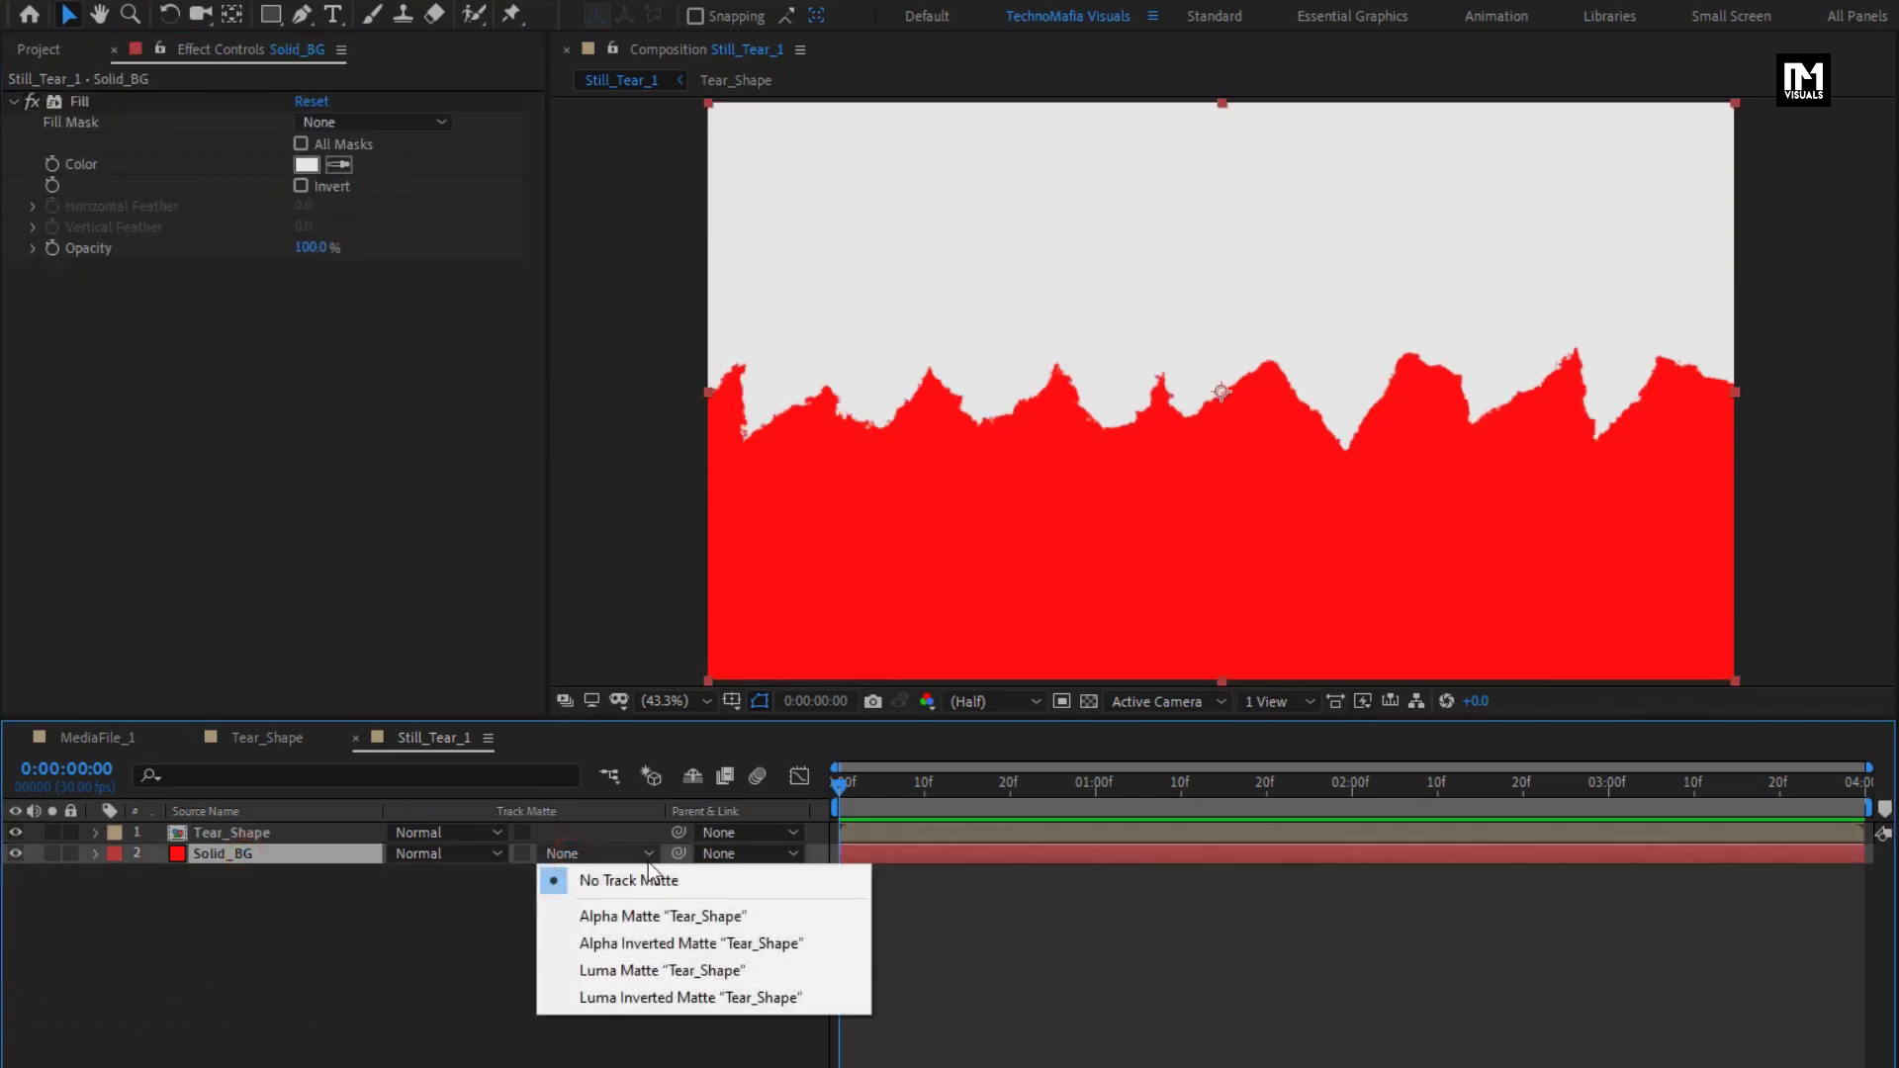
pyautogui.click(782, 947)
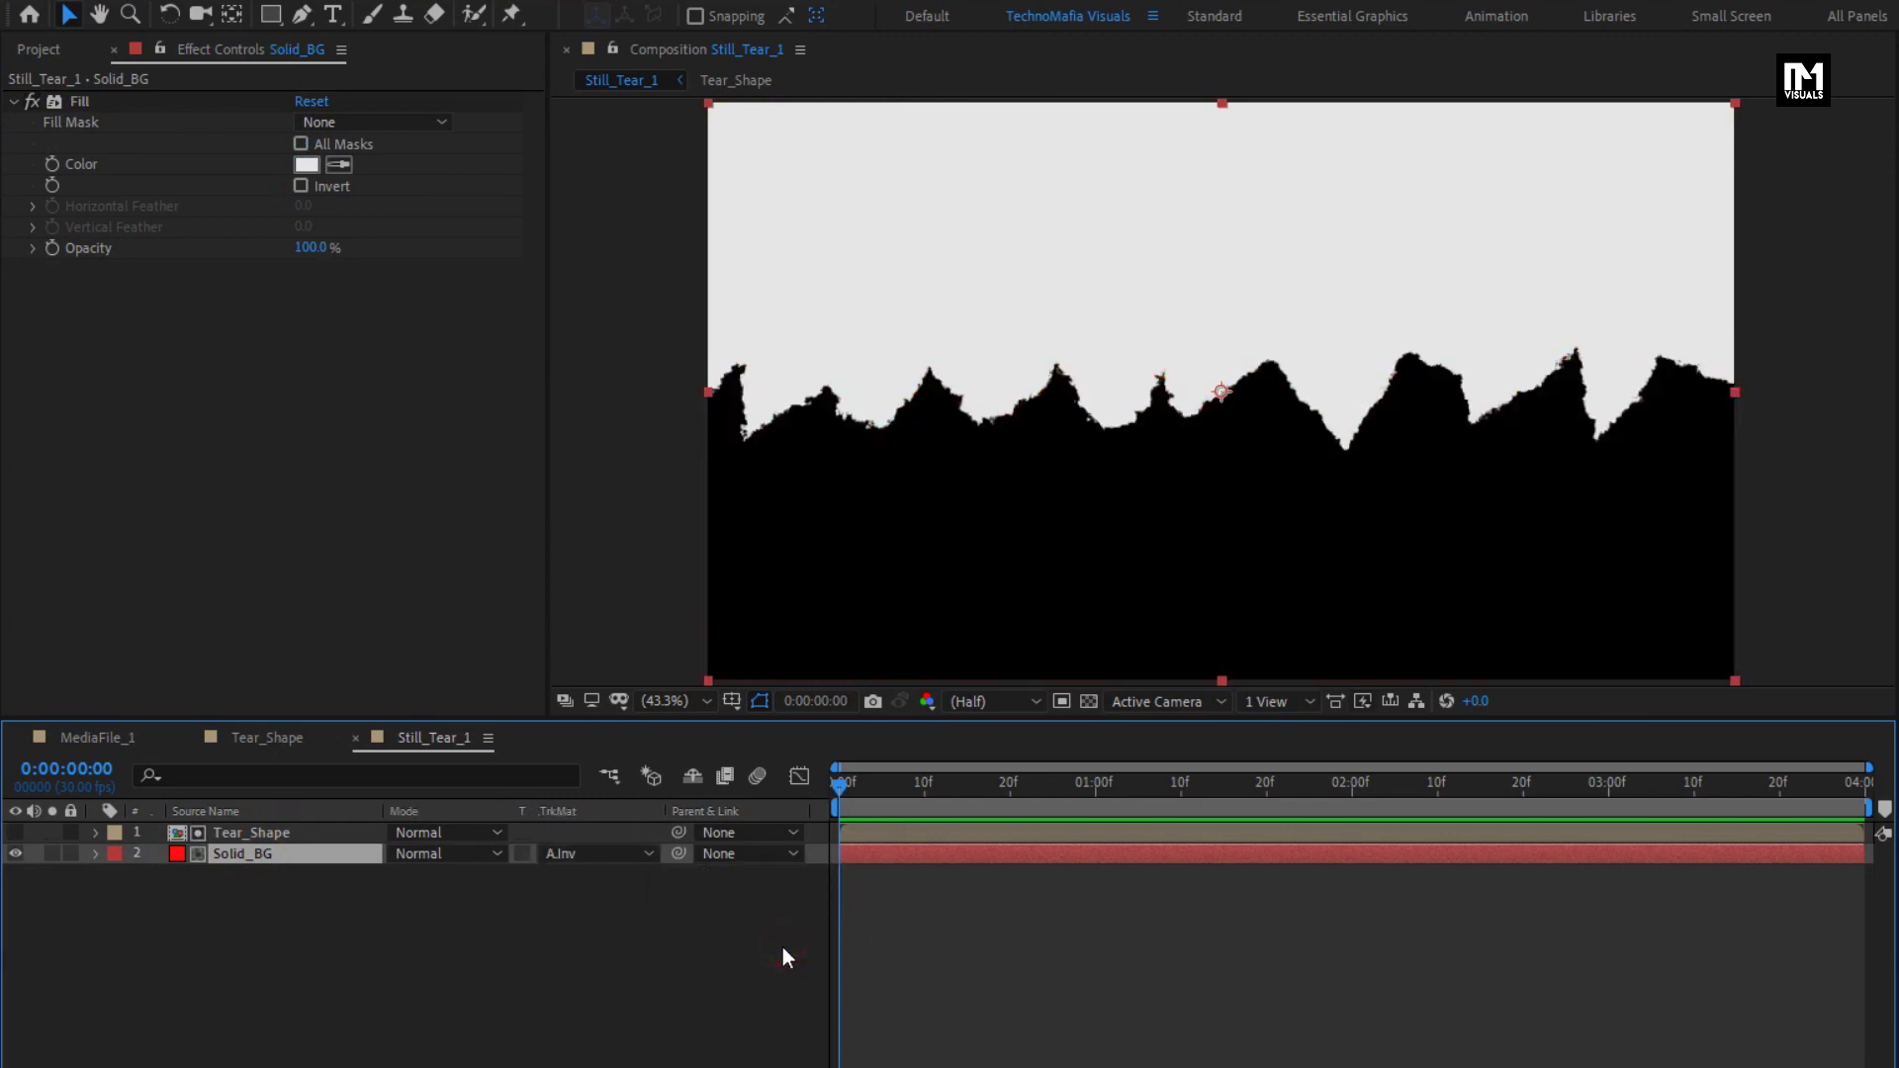
# Add MediaFile_1 above the existing layers and place a second copy of Tear_Shape on top of it
pyautogui.click(39, 50)
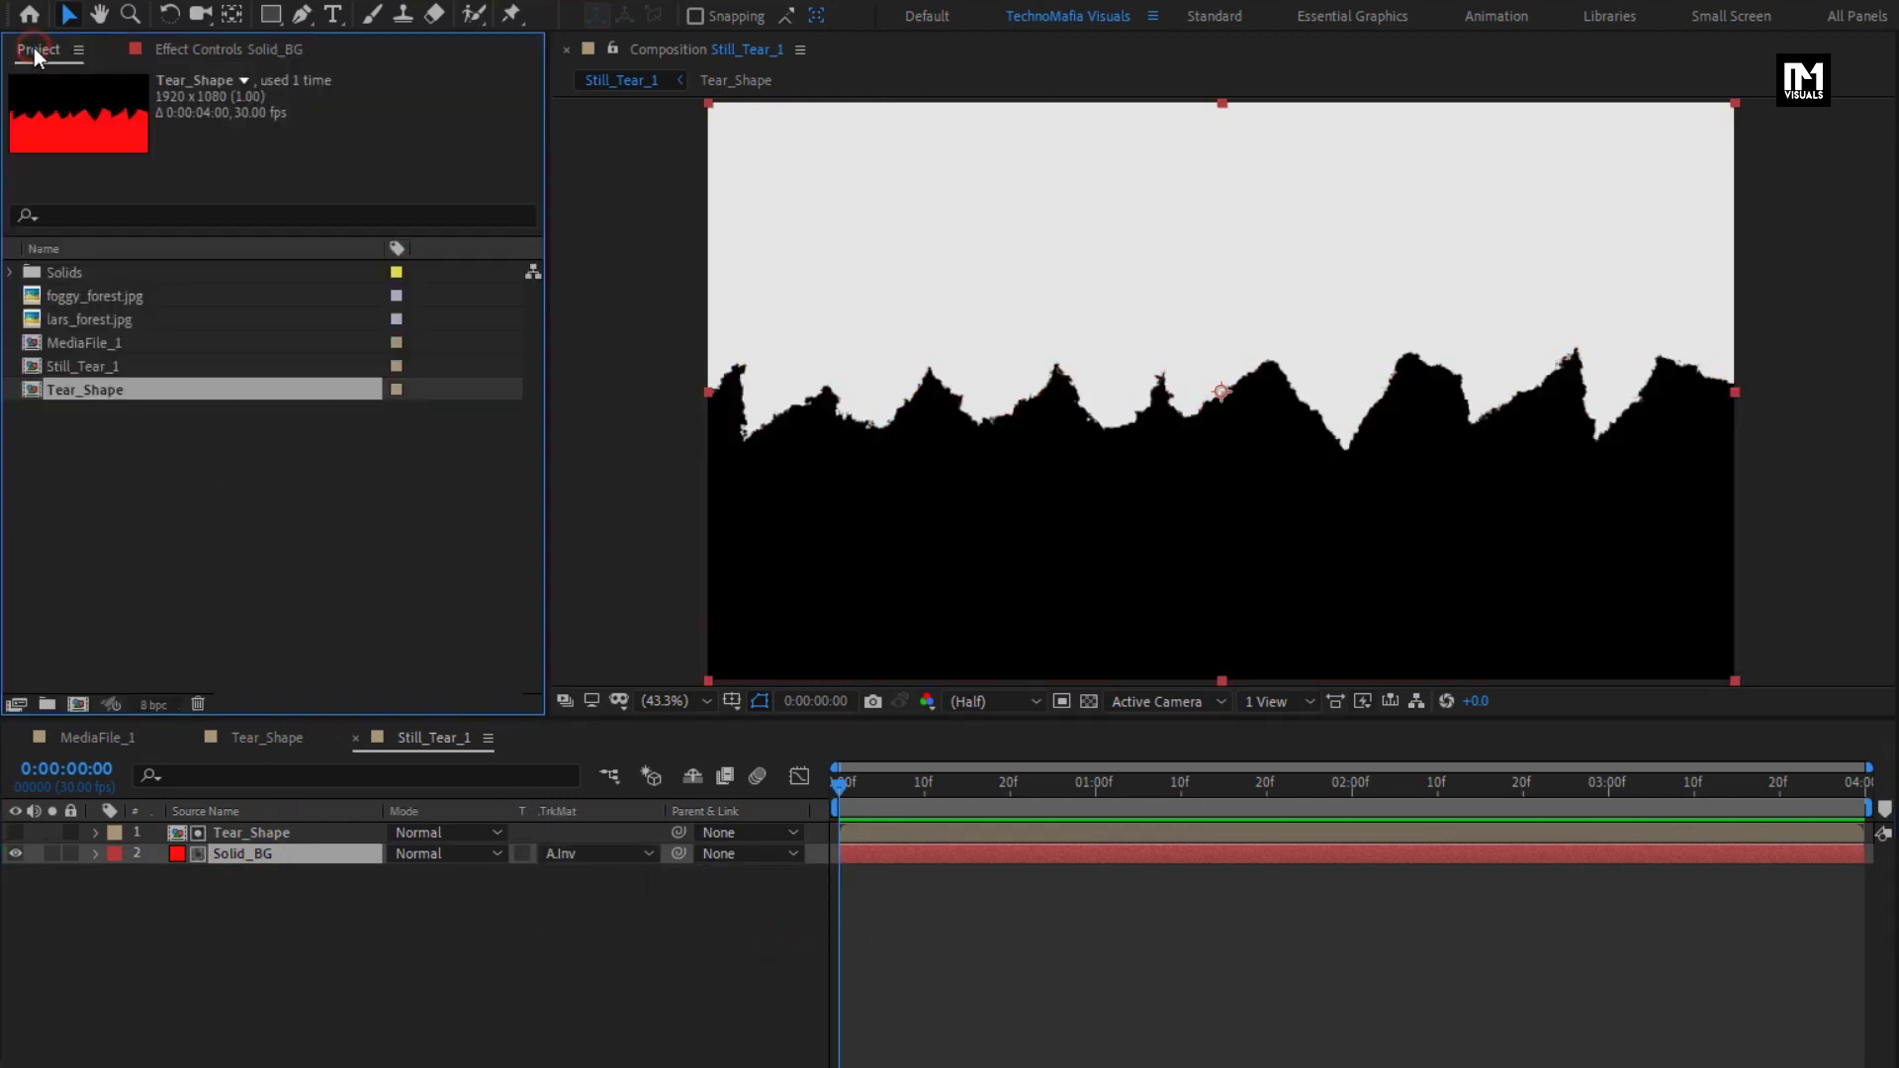
pyautogui.click(77, 342)
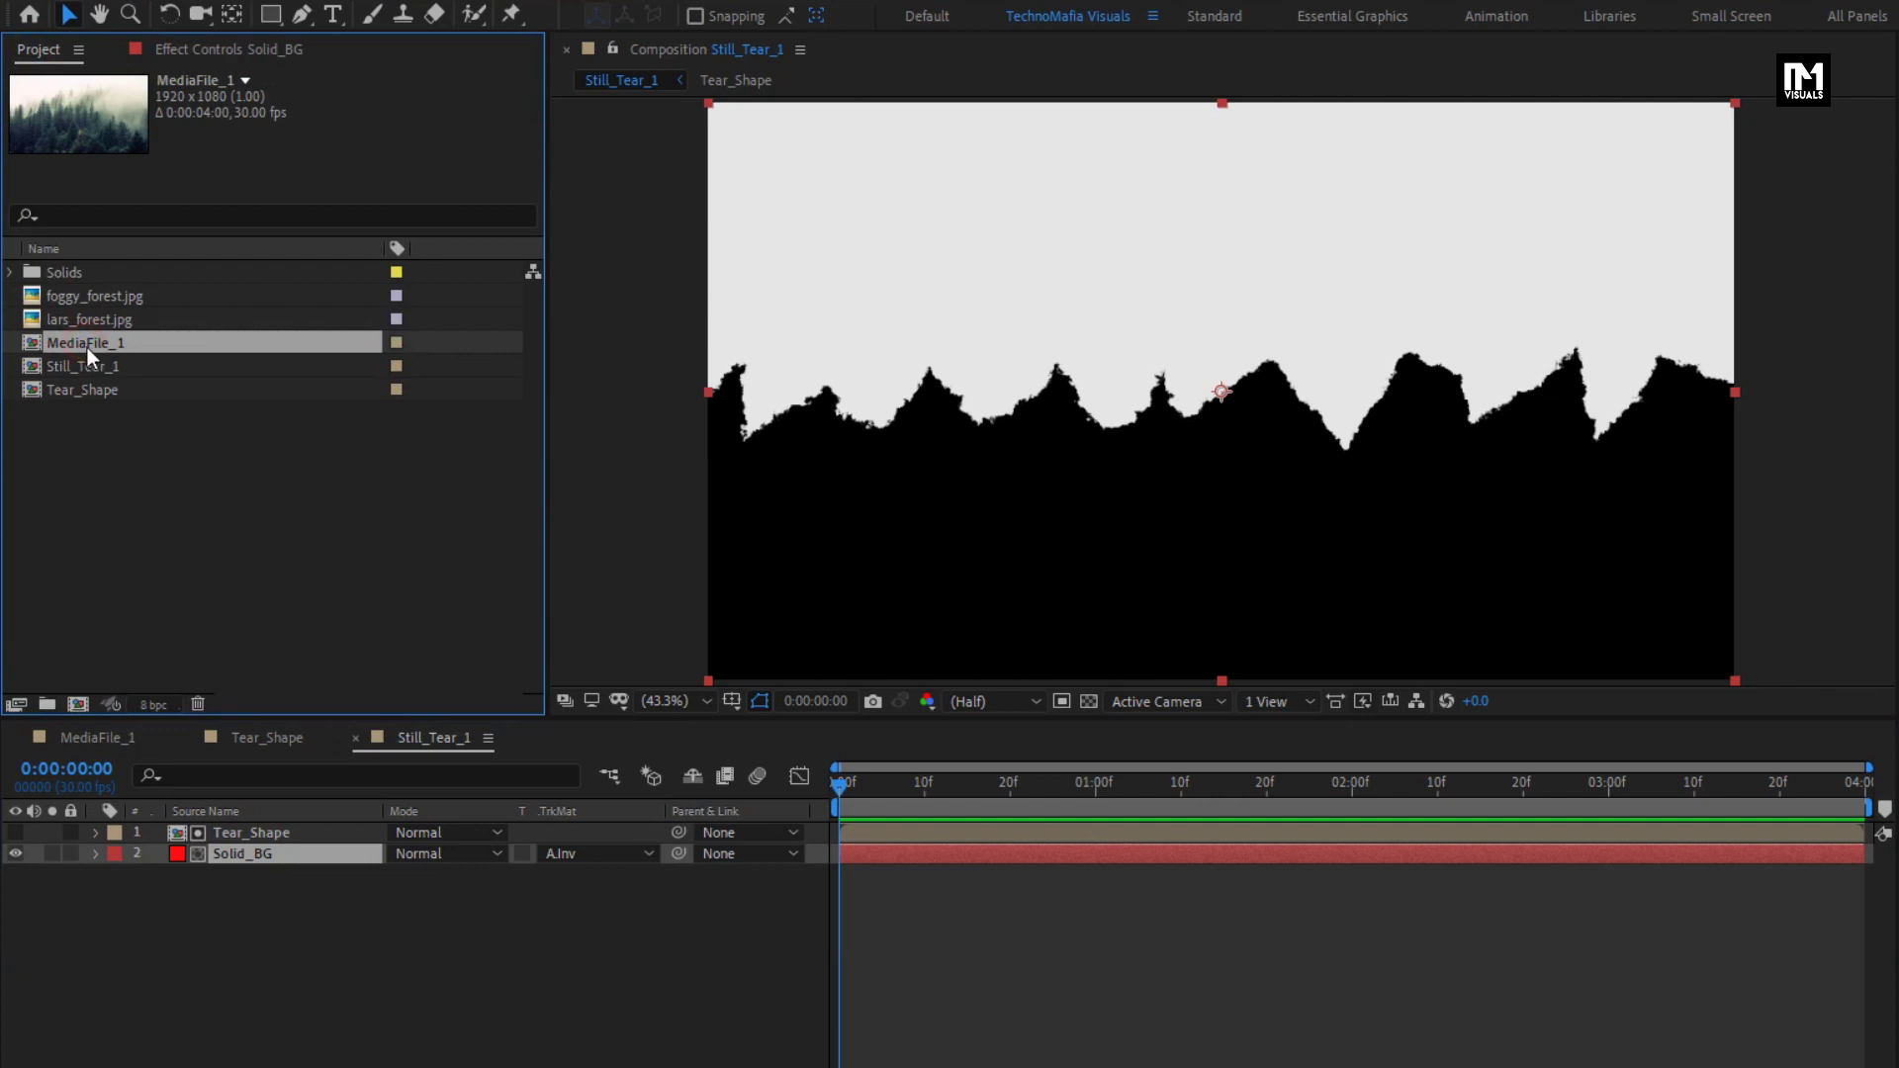
pyautogui.moveTo(87, 347); pyautogui.dragTo(282, 829)
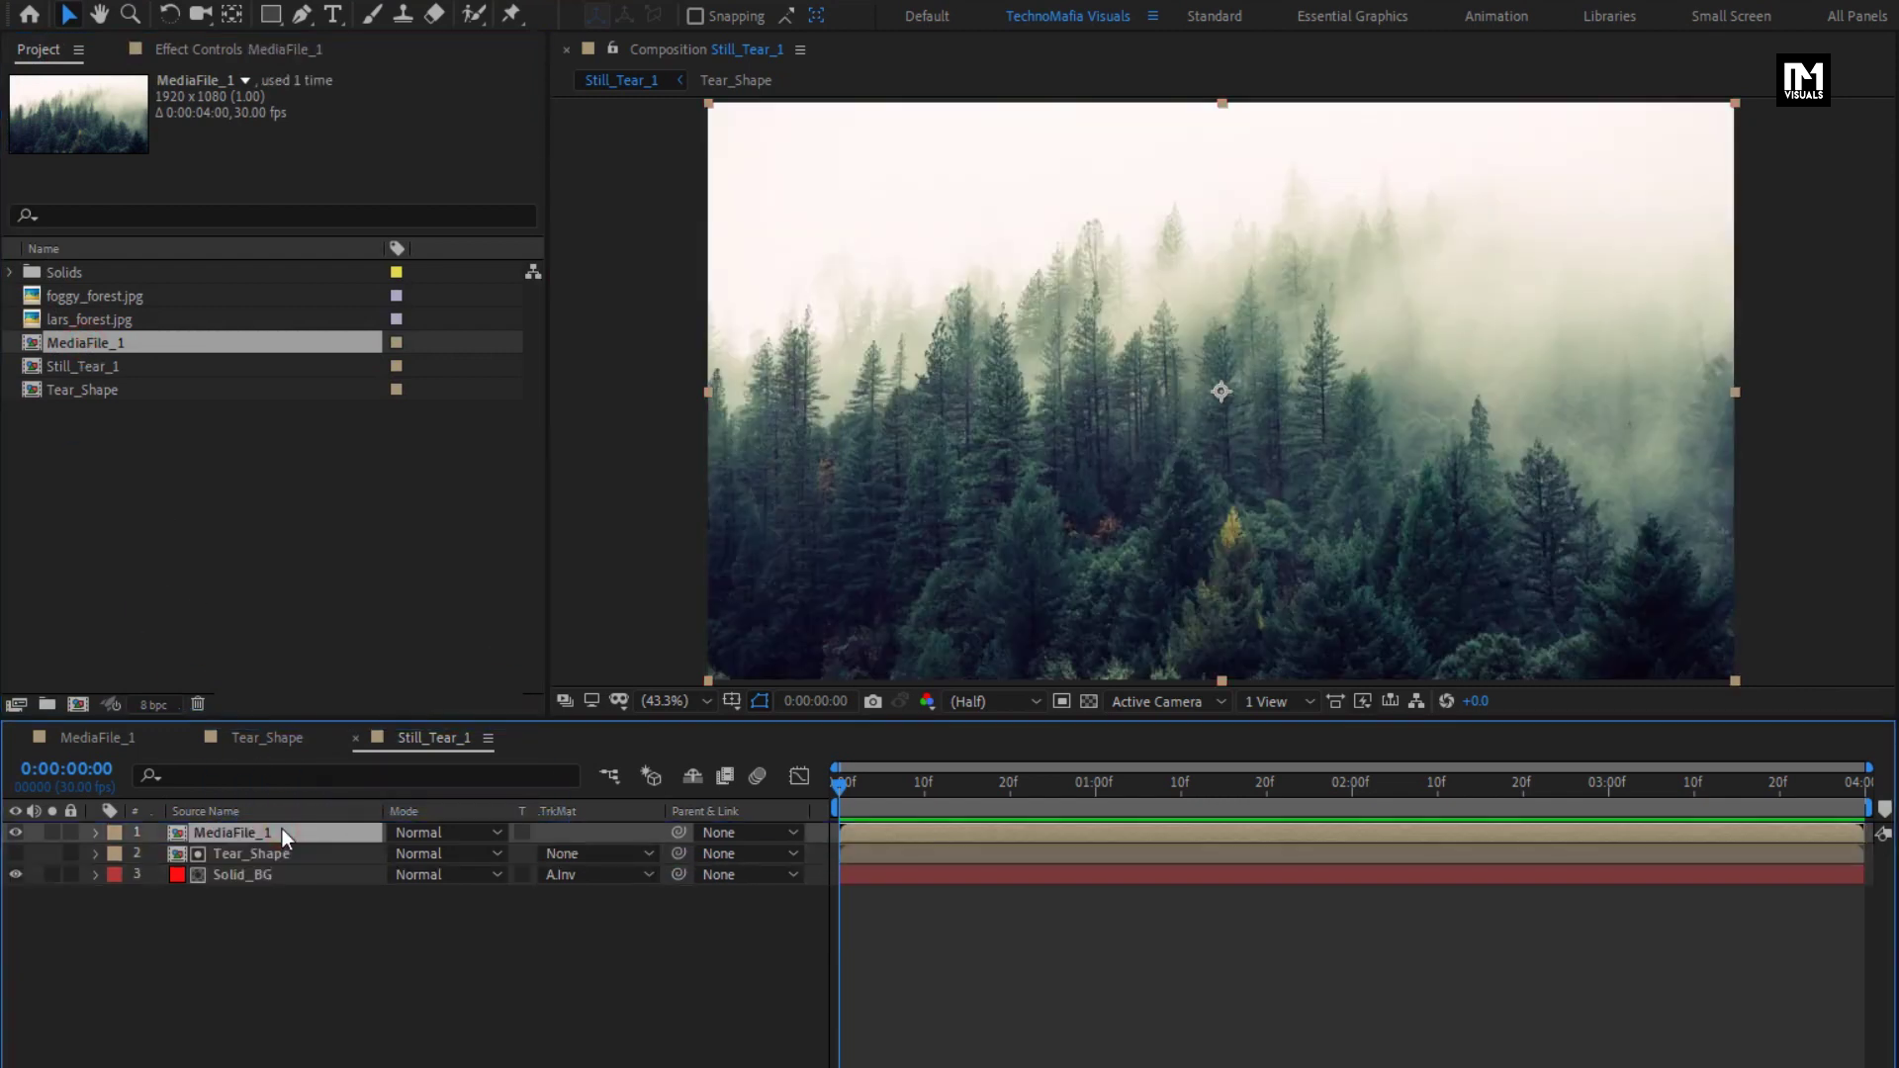
pyautogui.click(79, 391)
pyautogui.moveTo(73, 407); pyautogui.dragTo(294, 828)
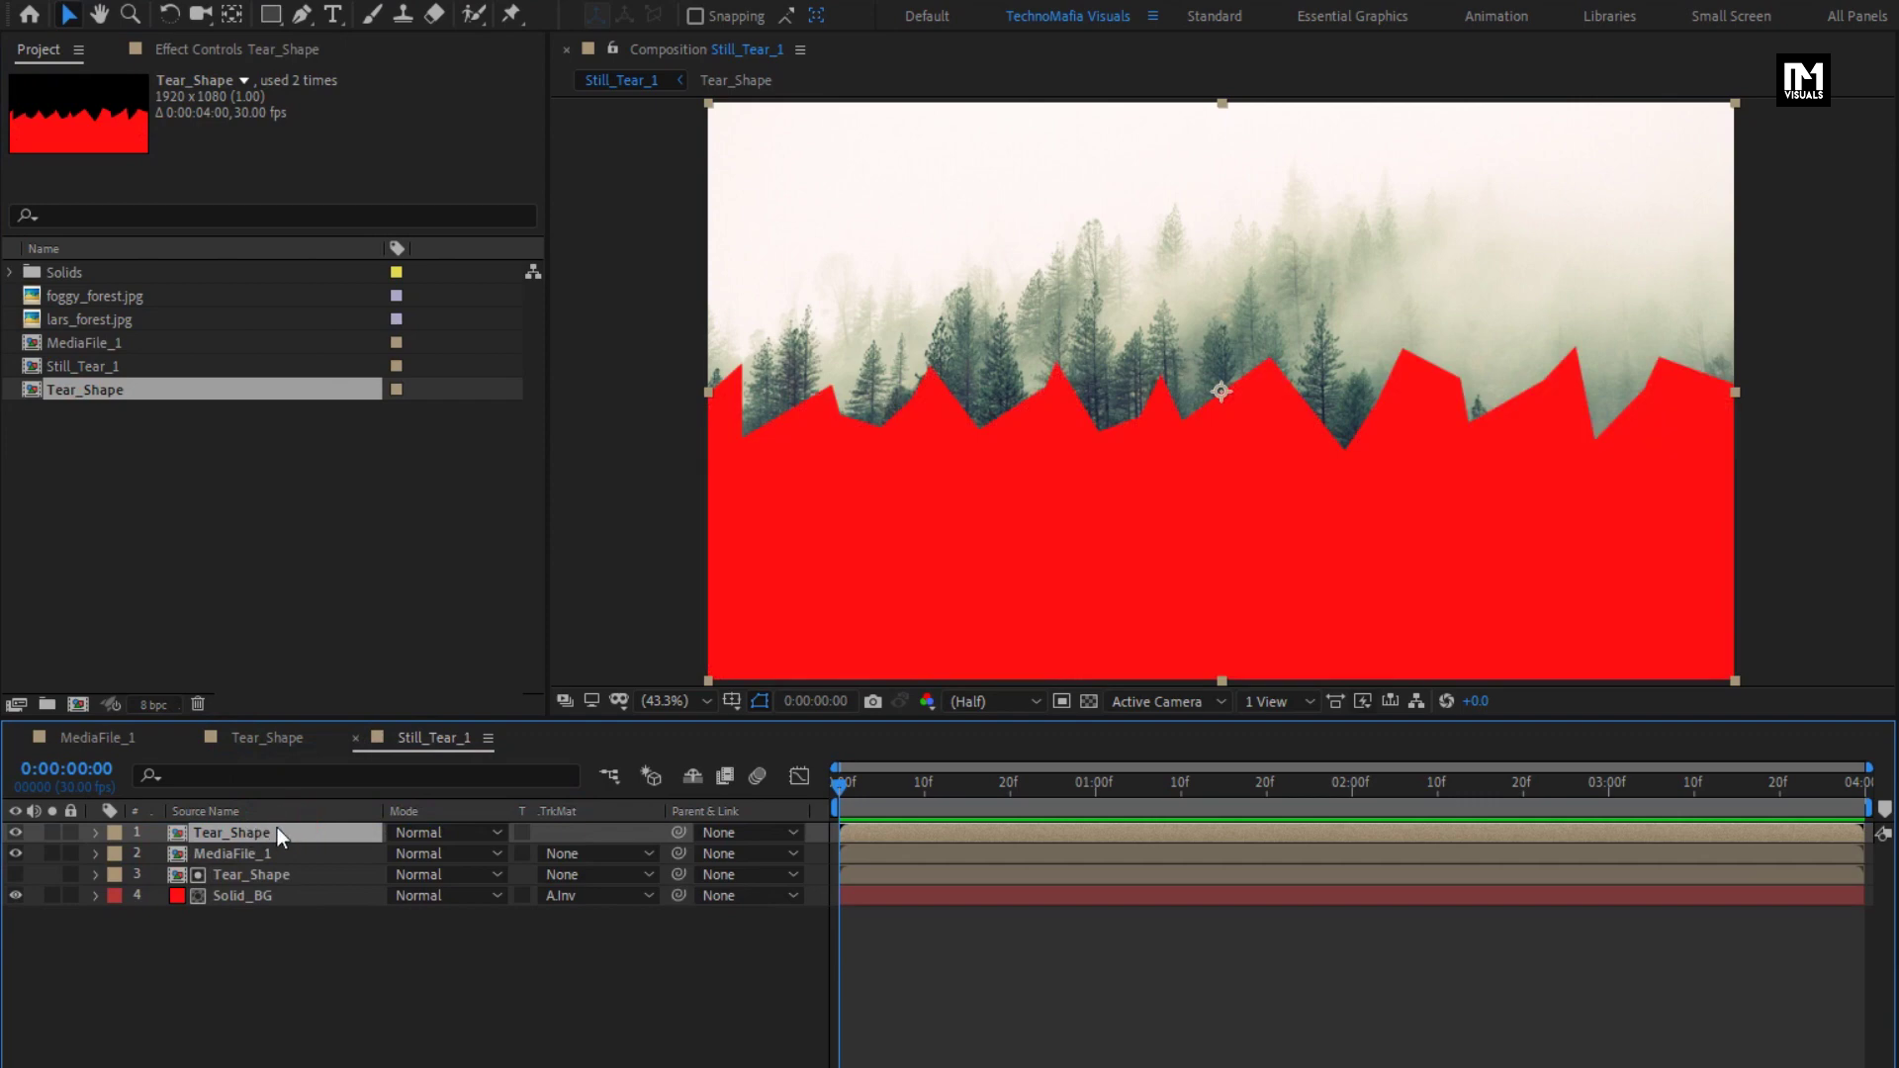
# Apply the Simple Choker effect to the topmost Tear_Shape layer with Choke Matte set to -20
pyautogui.click(277, 832)
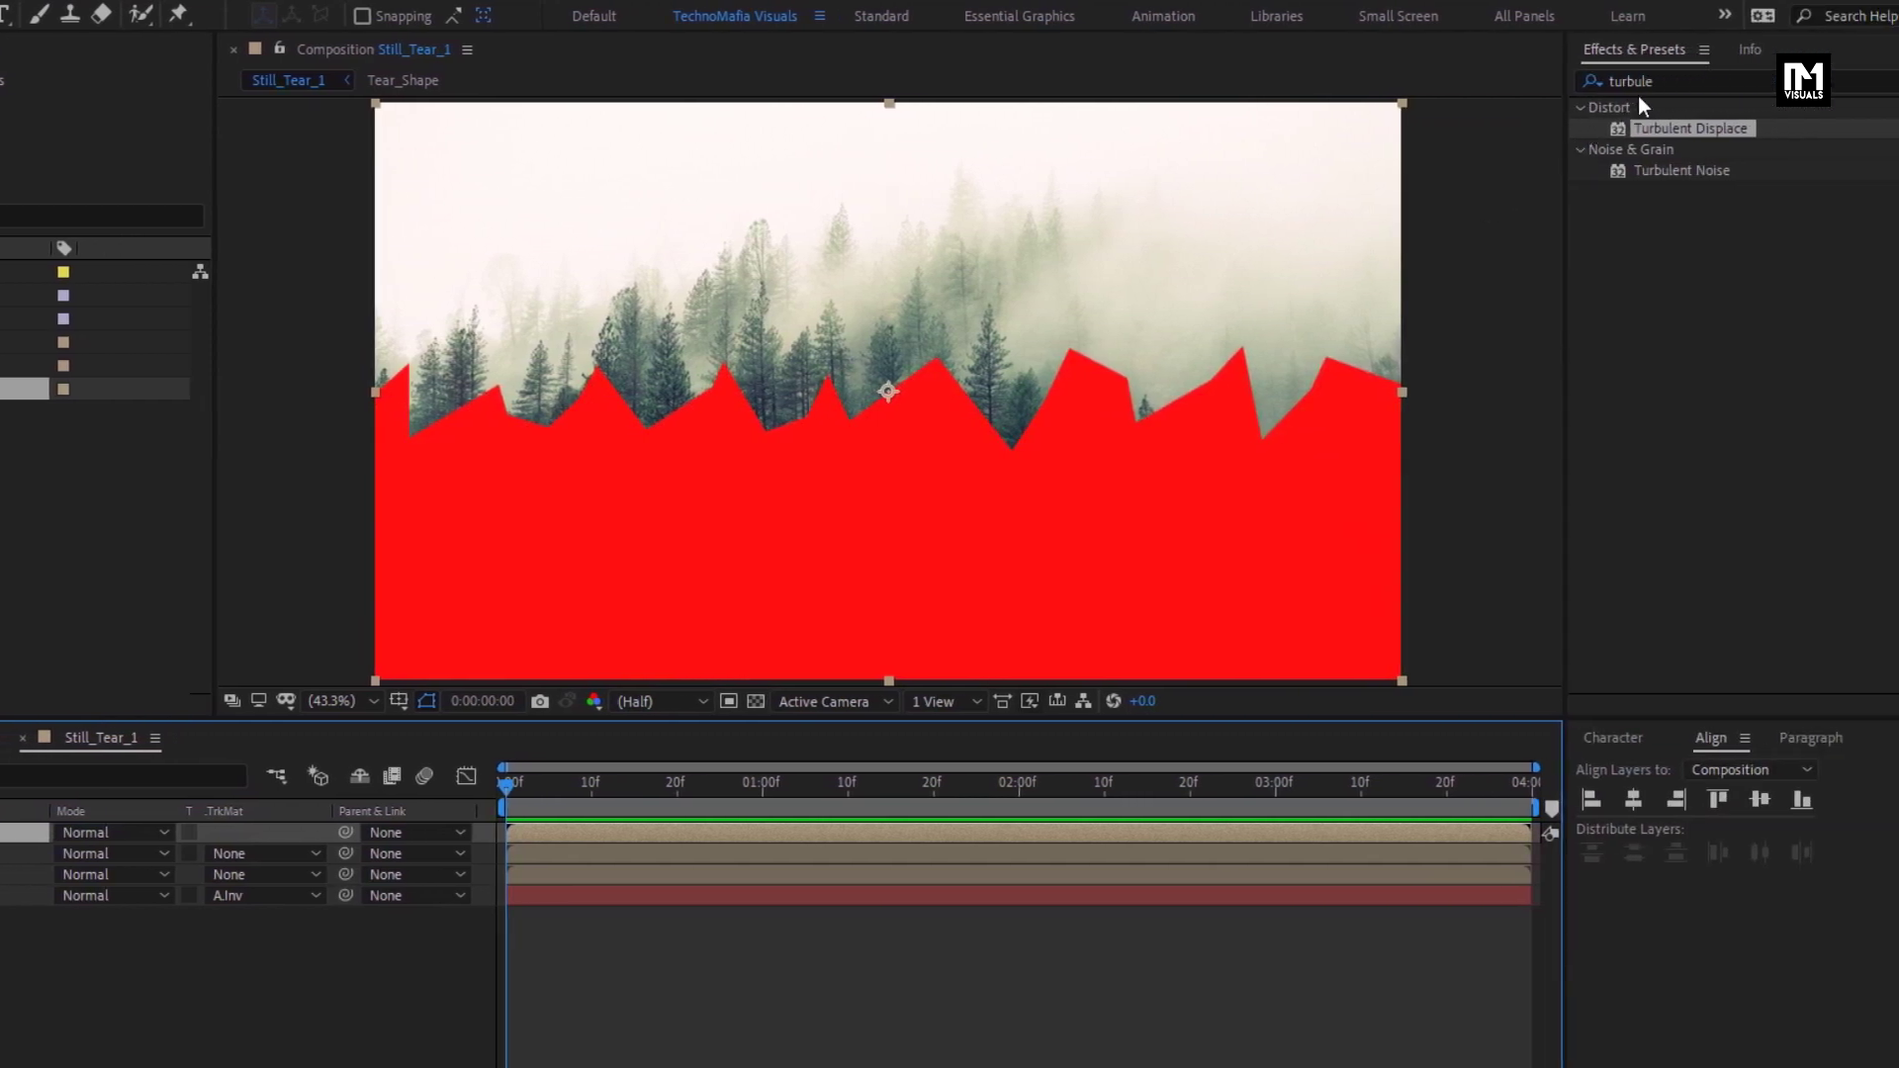
pyautogui.click(1711, 82)
pyautogui.write('s')
pyautogui.click(1673, 83)
pyautogui.write('impl')
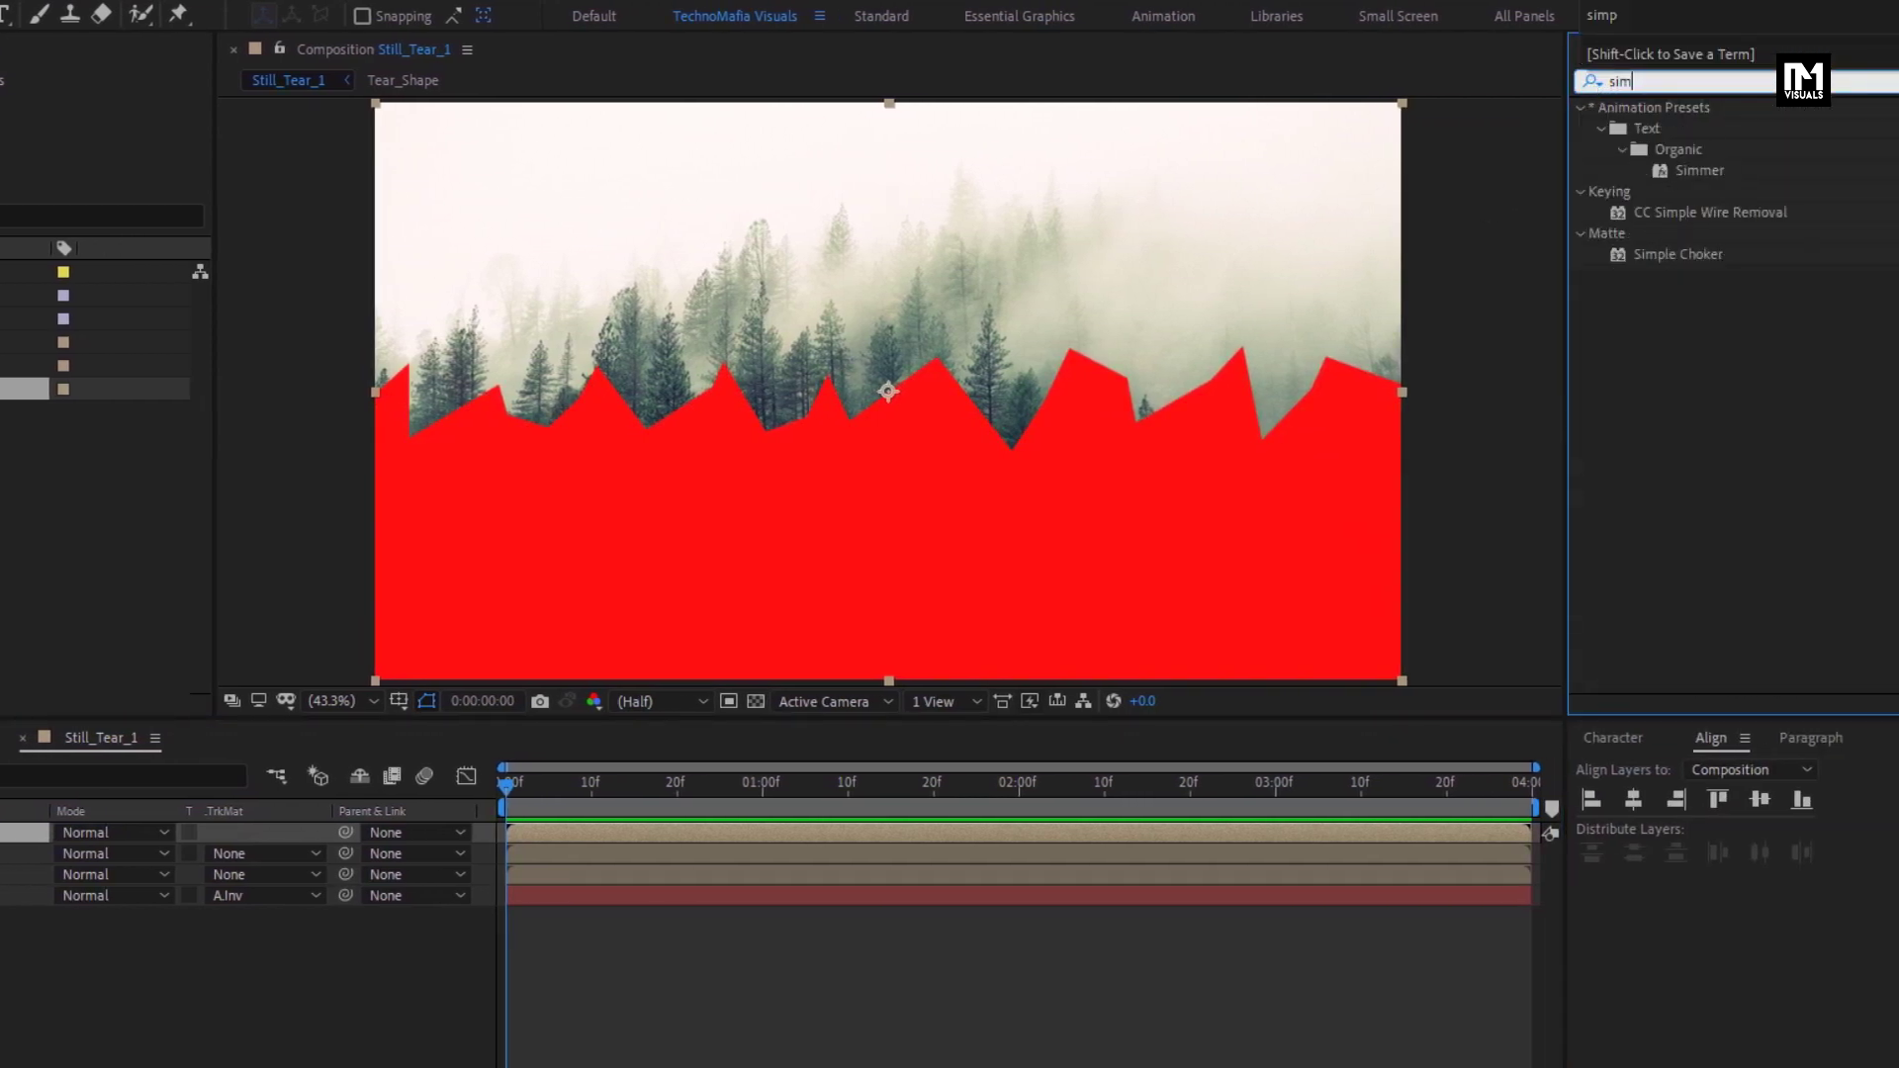
pyautogui.click(1682, 168)
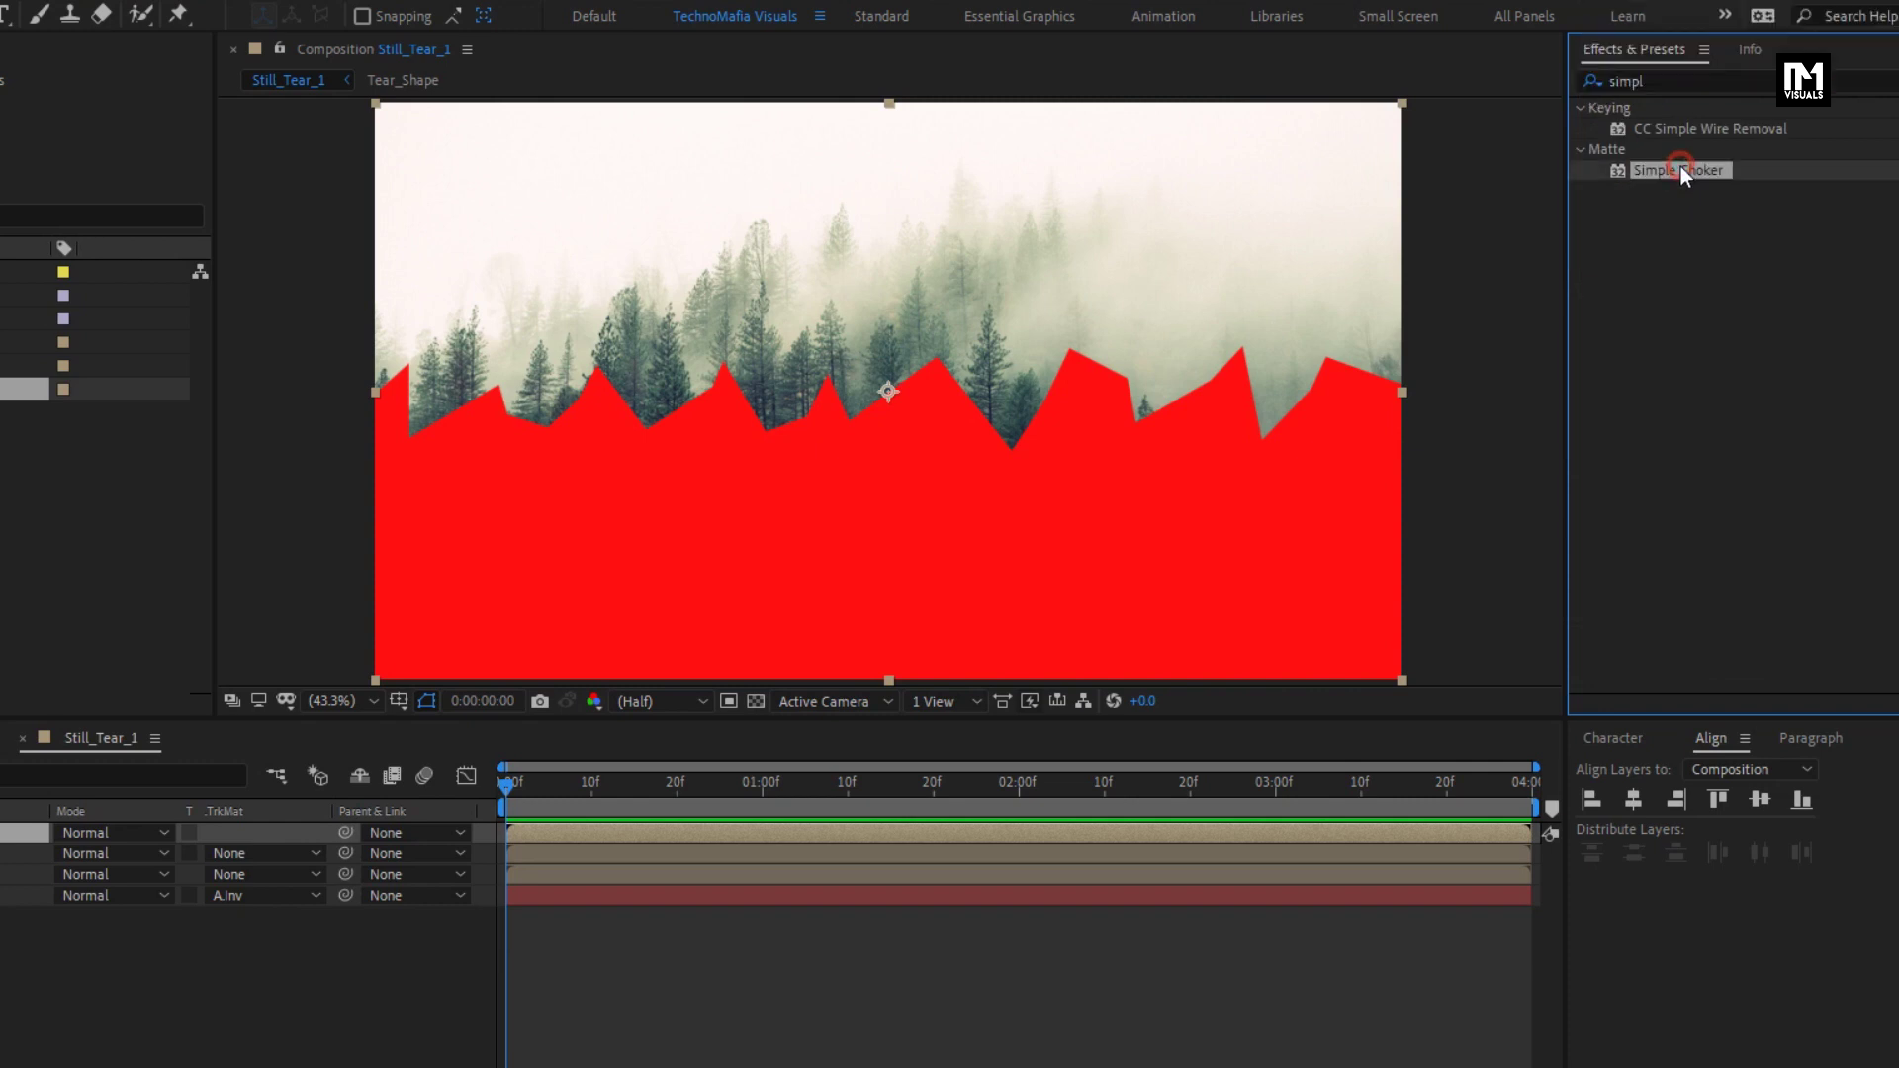
pyautogui.moveTo(1681, 168); pyautogui.dragTo(1159, 461)
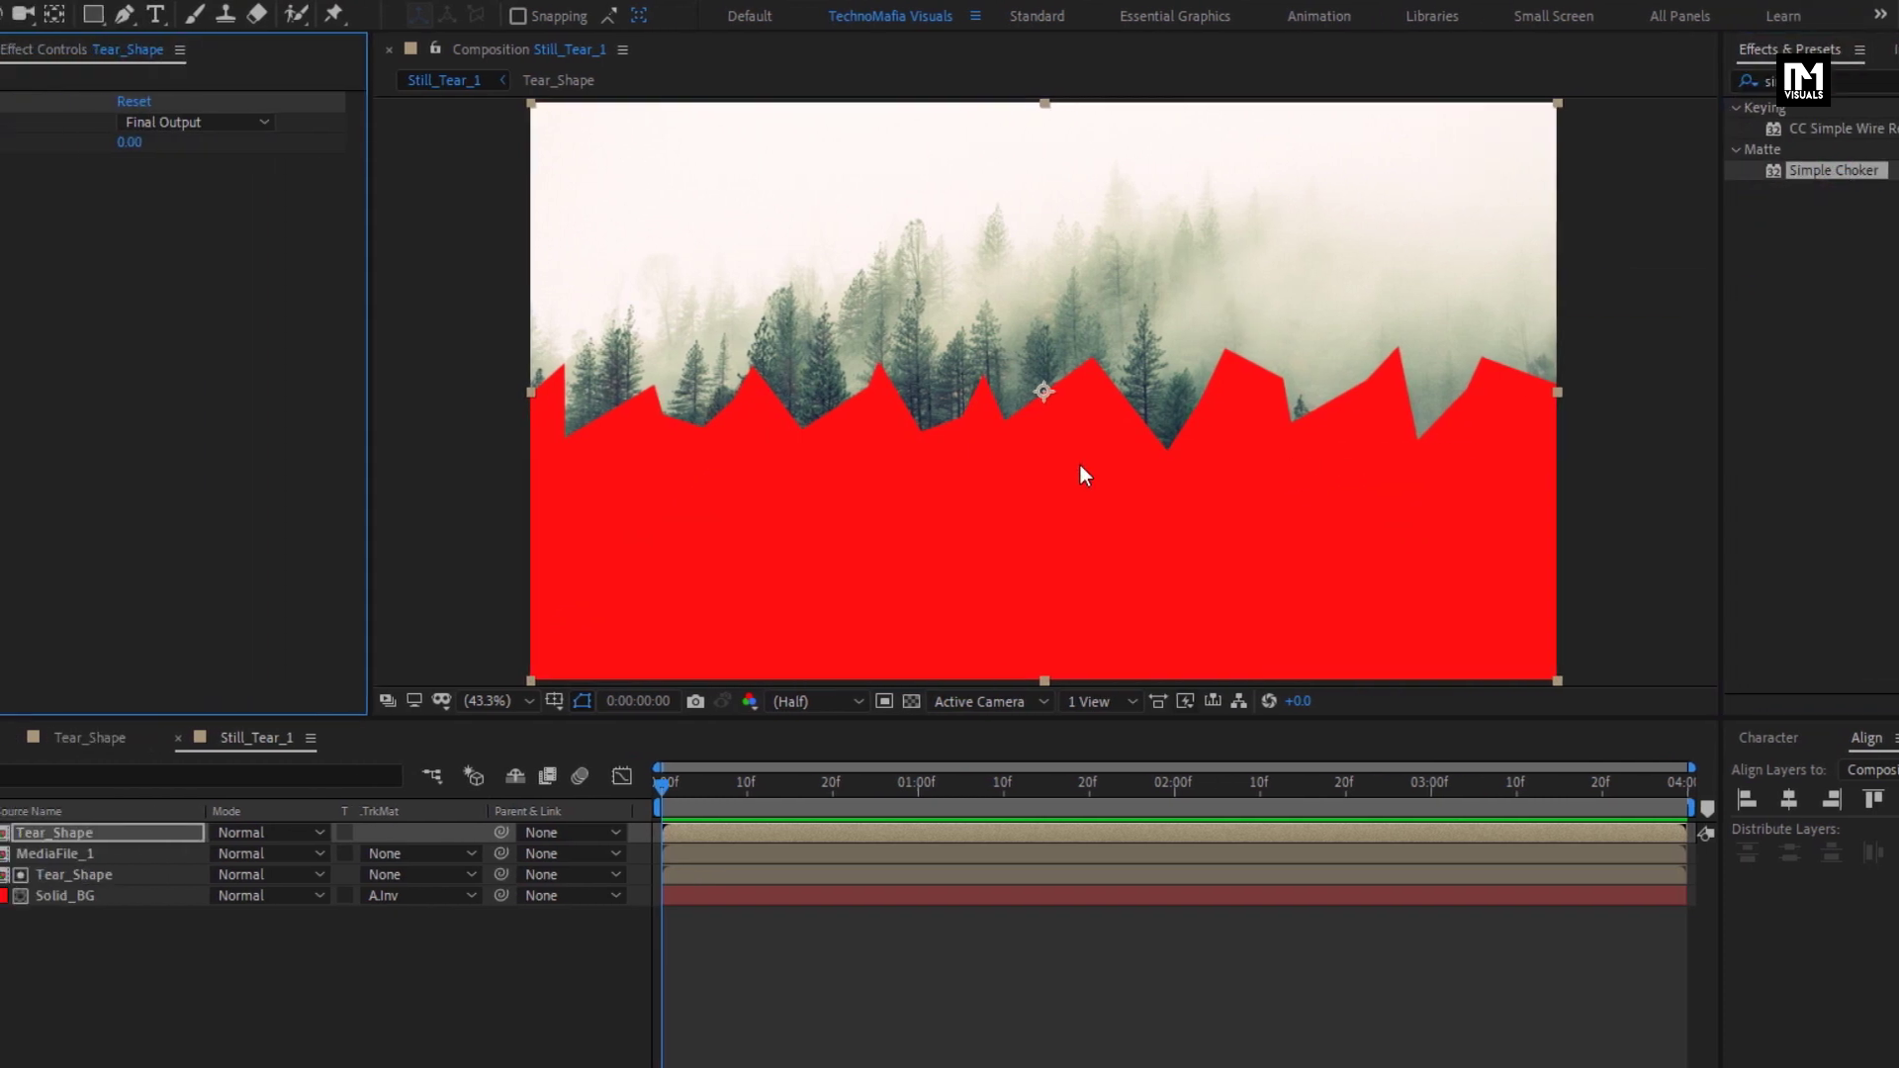
pyautogui.click(306, 144)
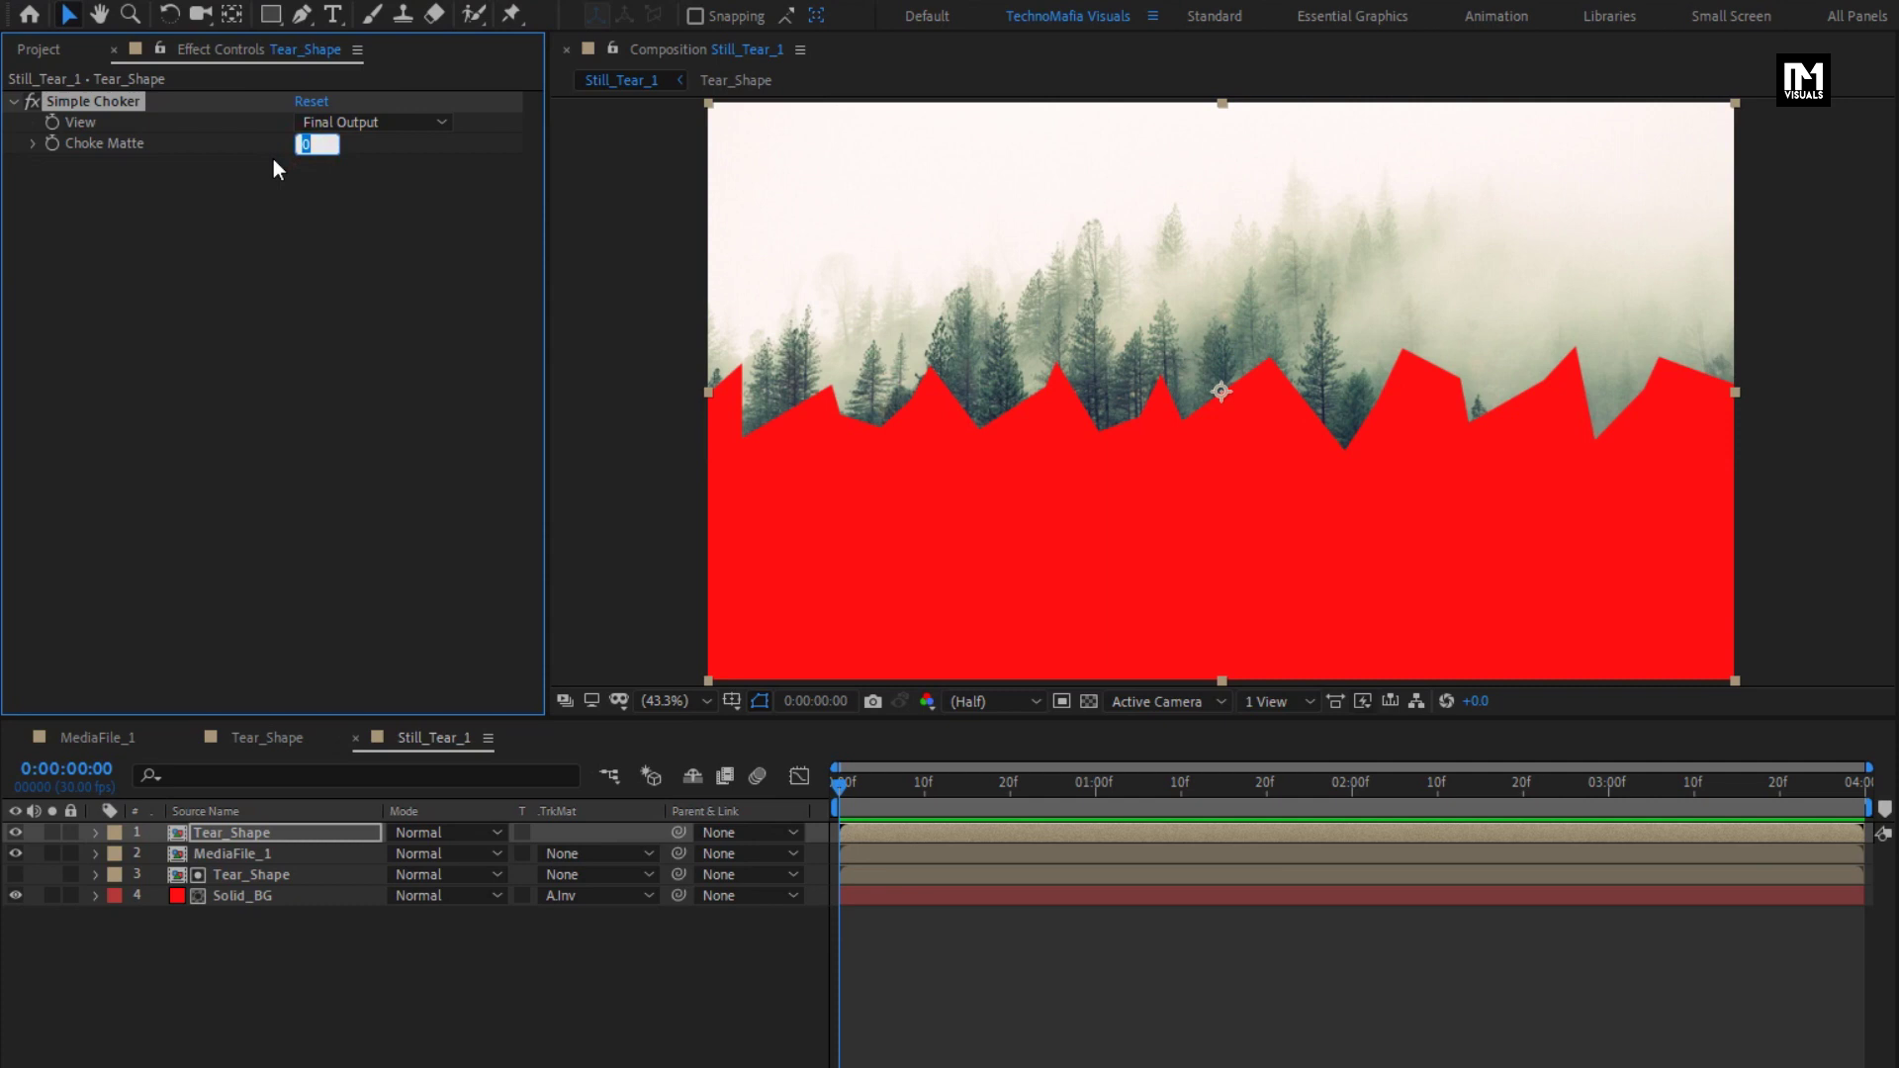
pyautogui.write('-20')
pyautogui.press('Return')
# Add the Turbulent Displace effect to the topmost Tear_Shape layer, below its Simple Choker
pyautogui.click(1657, 83)
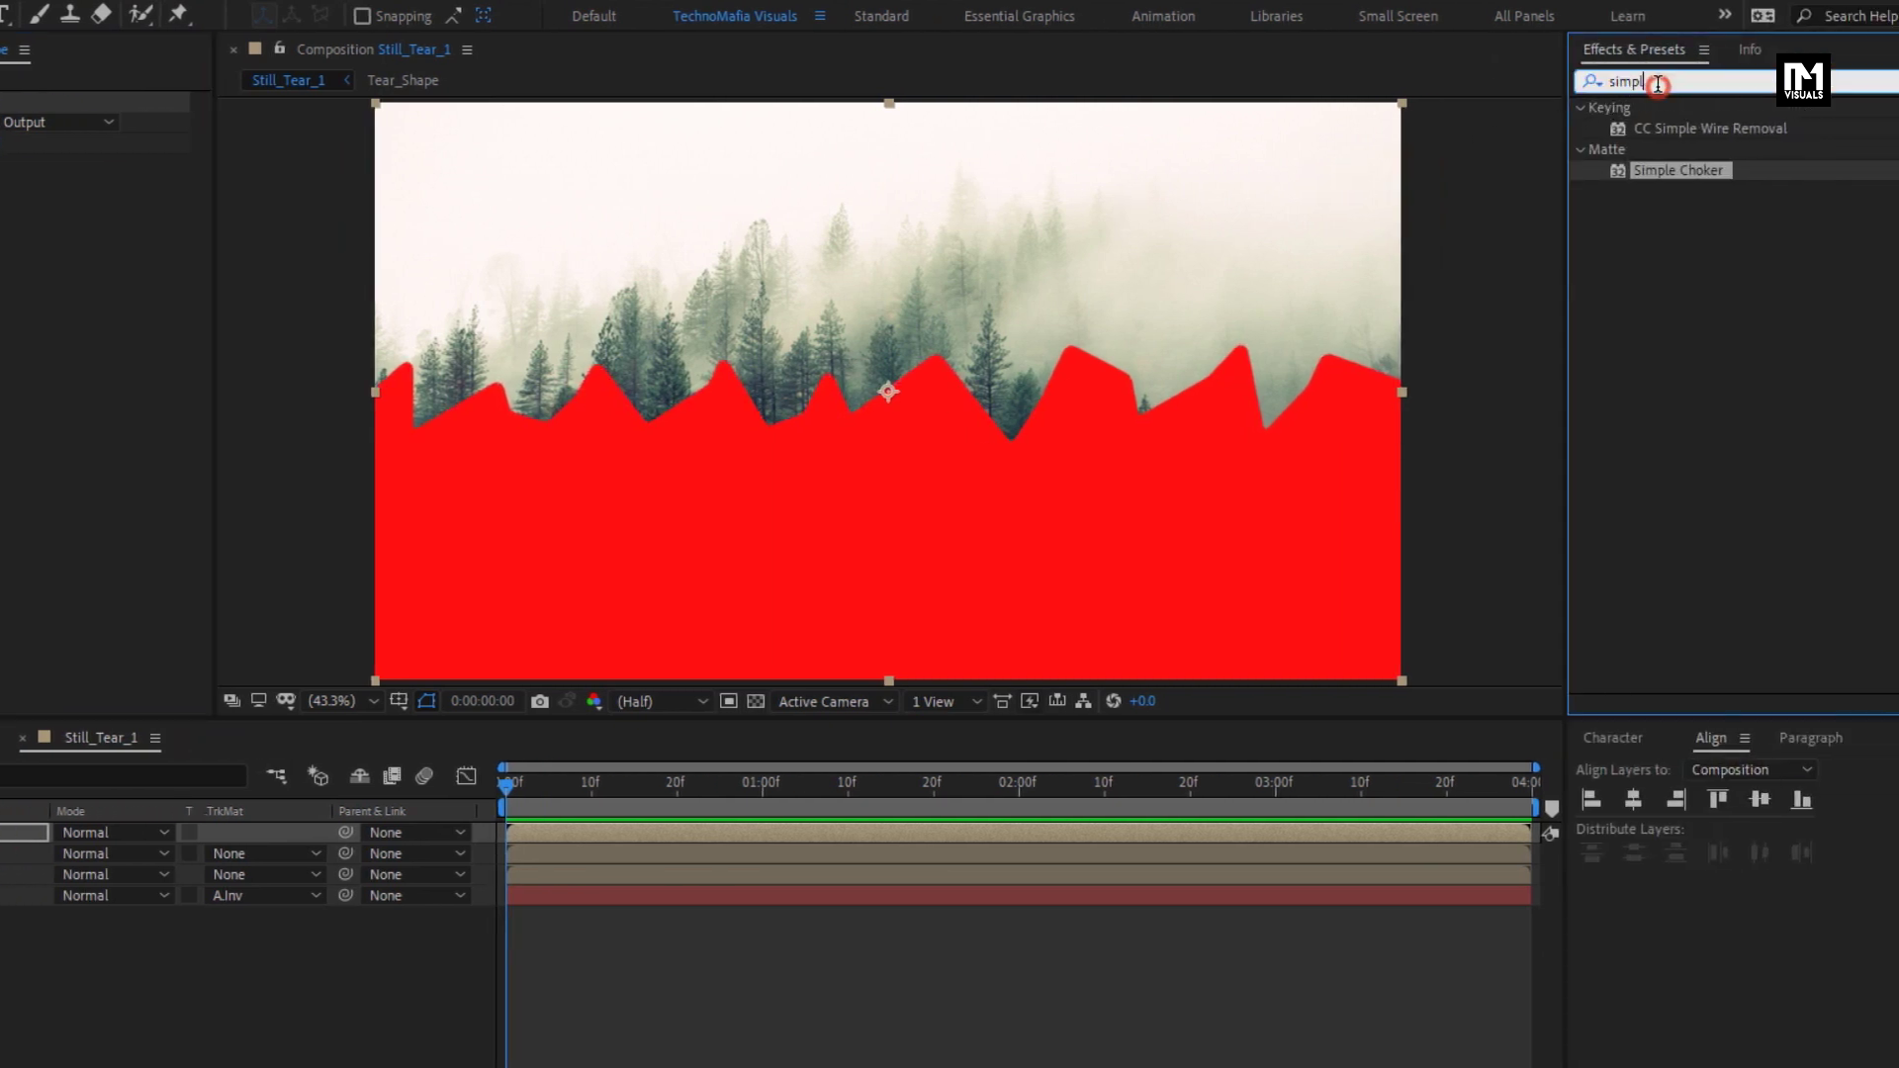
pyautogui.click(1525, 87)
pyautogui.write('turb')
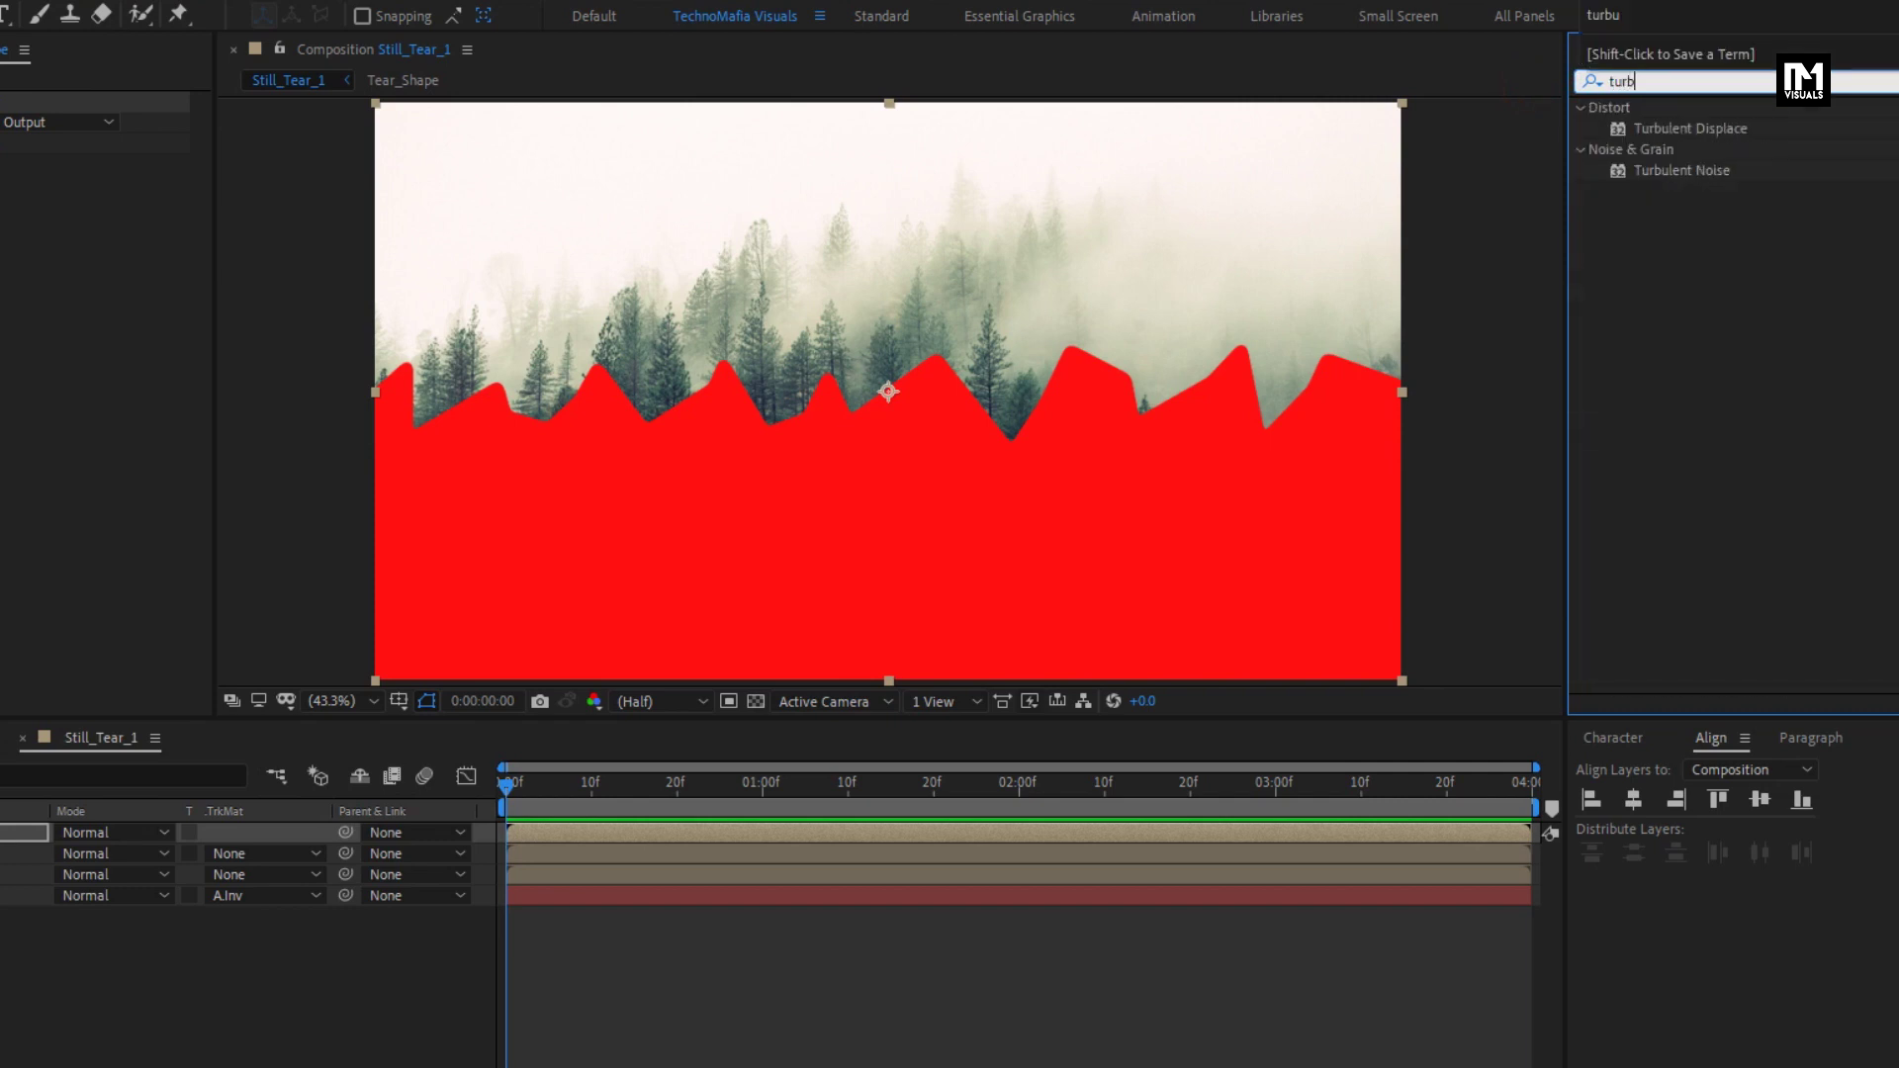
pyautogui.moveTo(1635, 126); pyautogui.dragTo(876, 396)
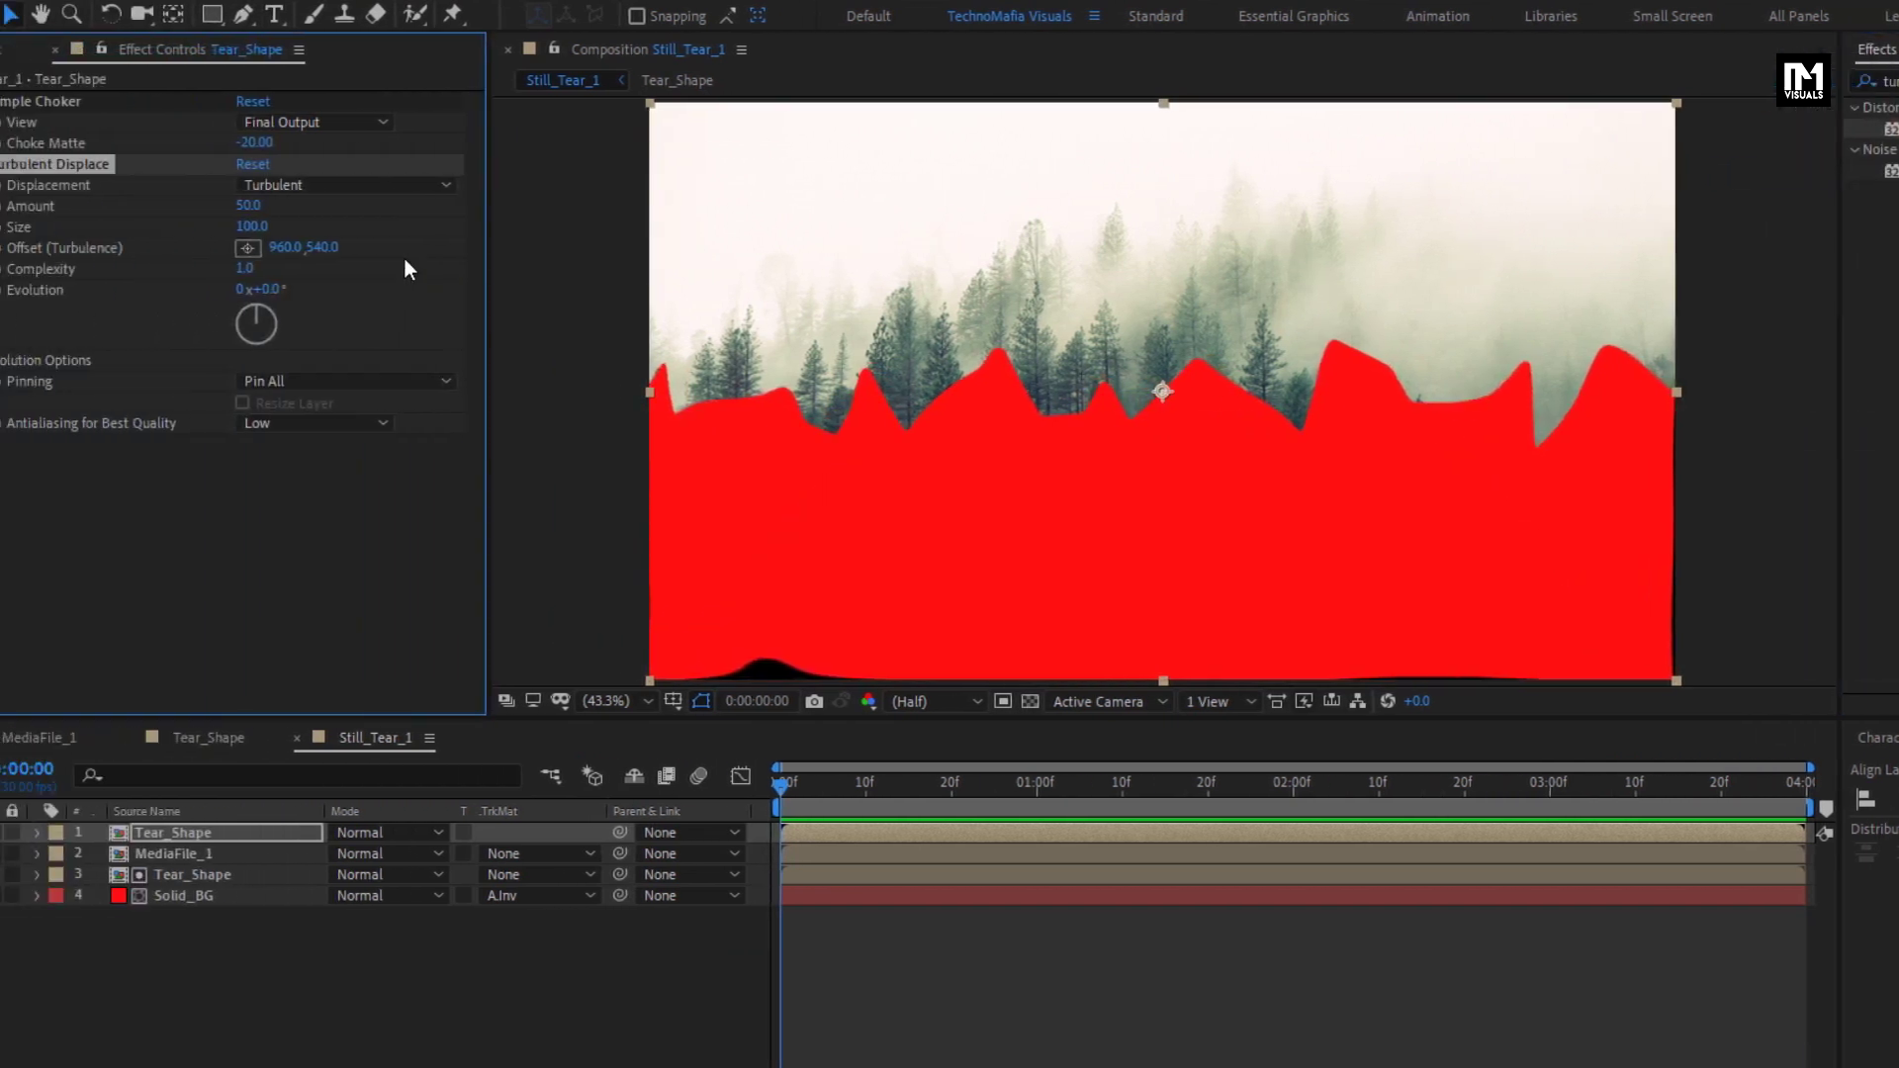
# Set the topmost Tear_Shape layer's Turbulent Displace to Amount 70 and Size 10, and raise its Complexity to roughen the edge
pyautogui.click(317, 207)
pyautogui.write('70')
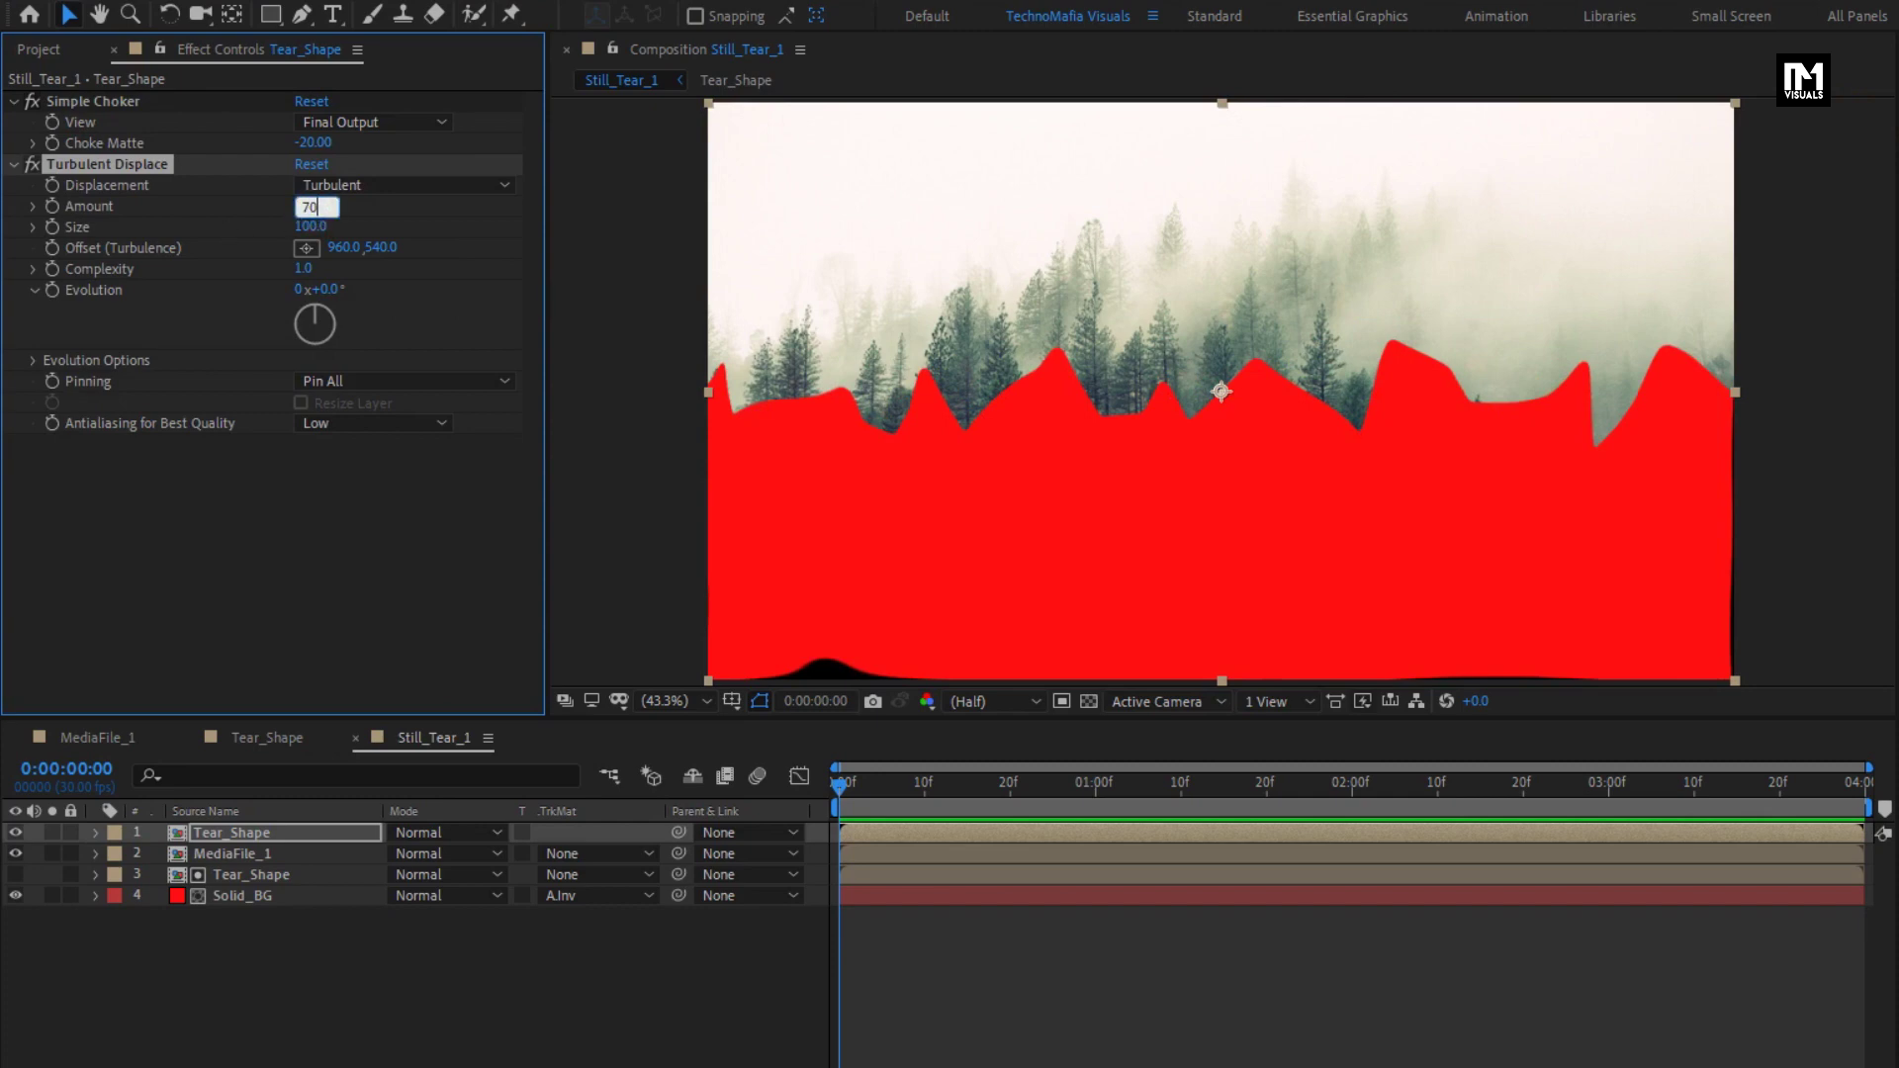
pyautogui.press('Return')
pyautogui.click(302, 231)
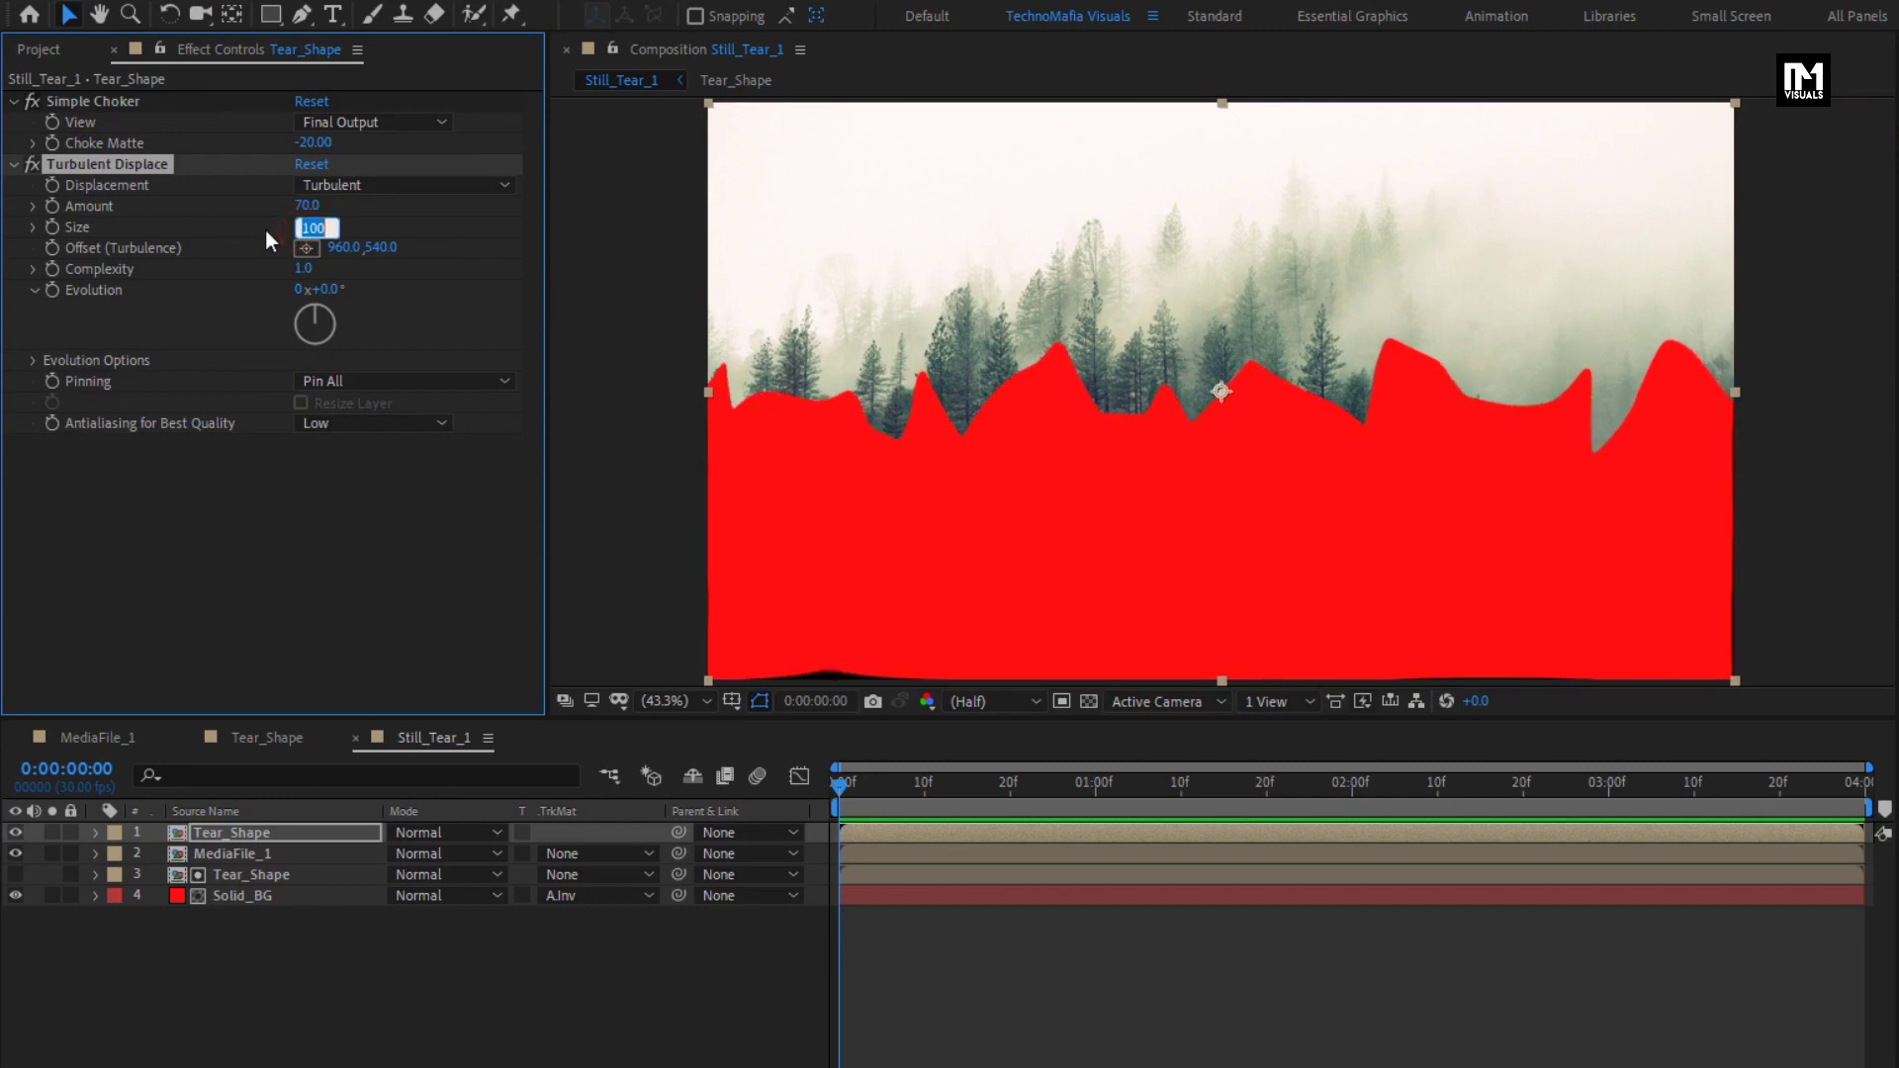
pyautogui.write('10')
pyautogui.press('Return')
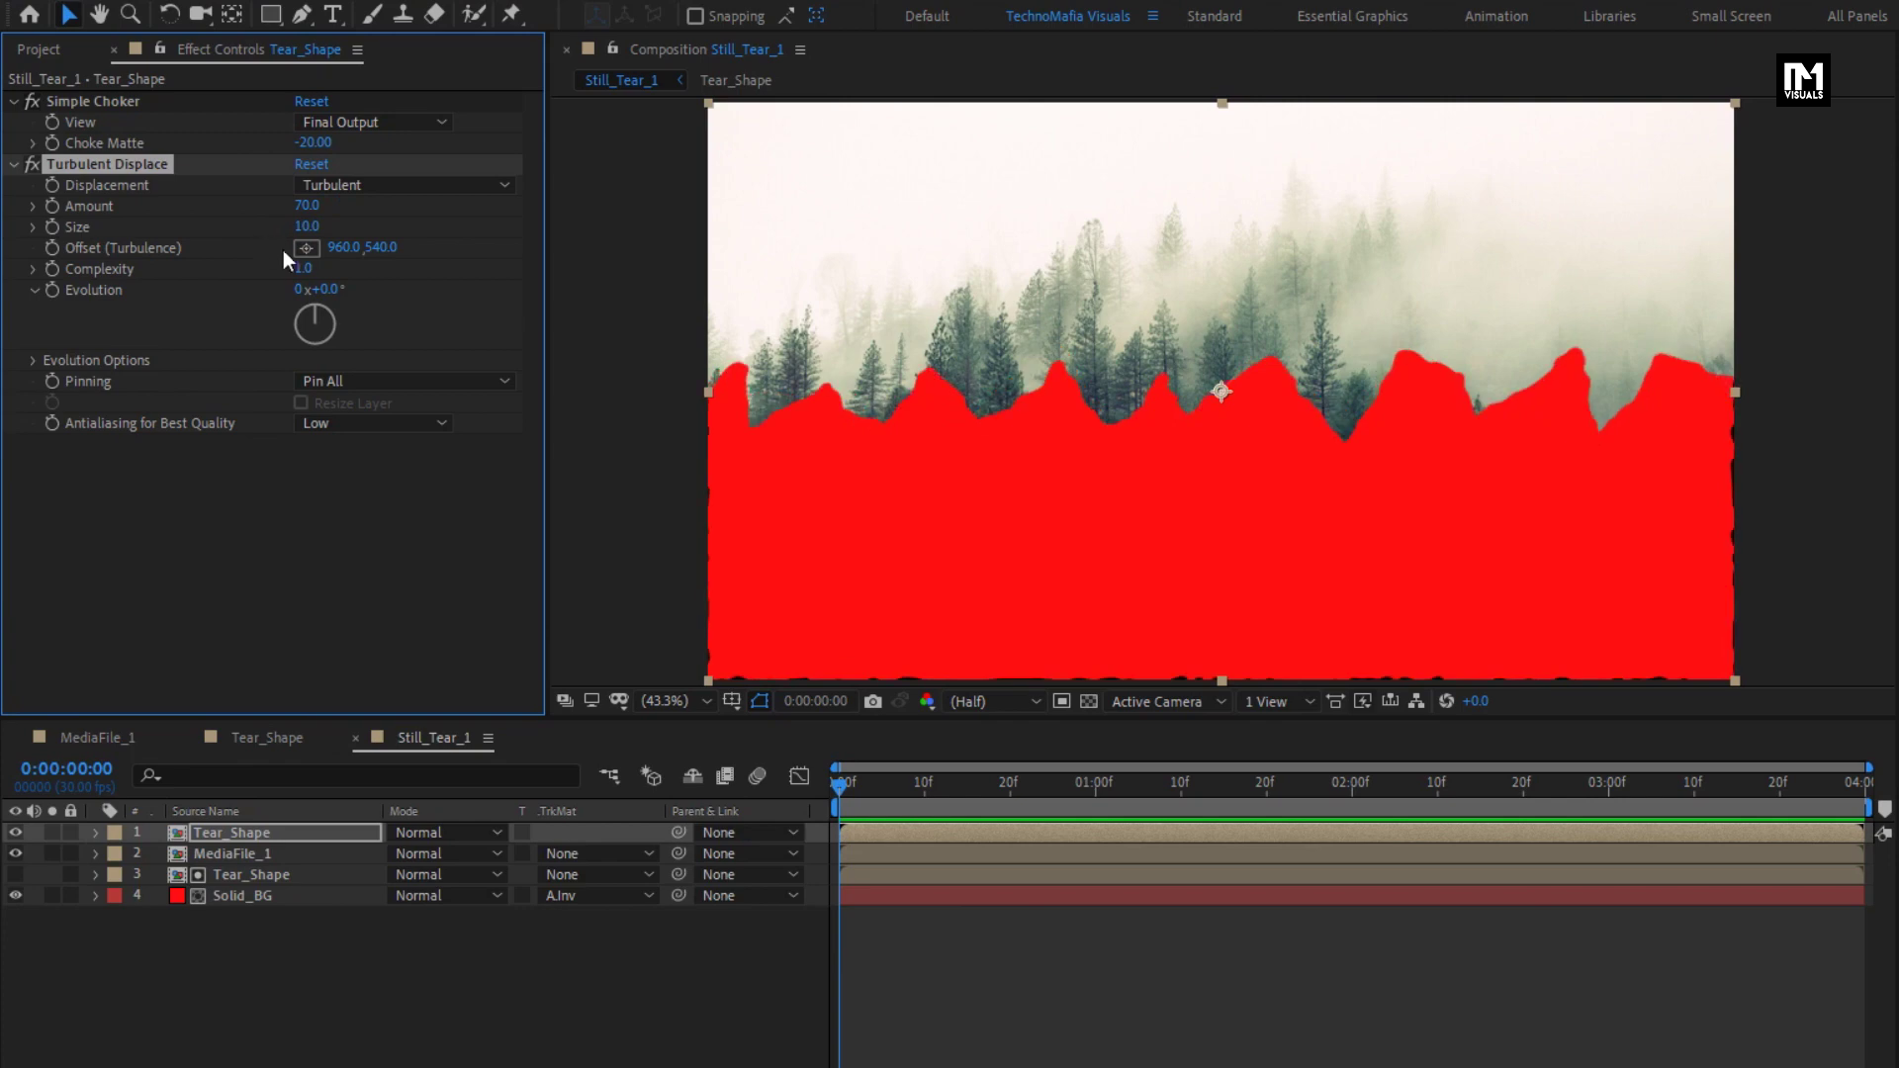
pyautogui.click(303, 268)
pyautogui.write('0')
pyautogui.press('Return')
# Set the MediaFile_1 layer's track matte to Alpha Inverted Matte using the Tear_Shape layer above it
pyautogui.click(252, 854)
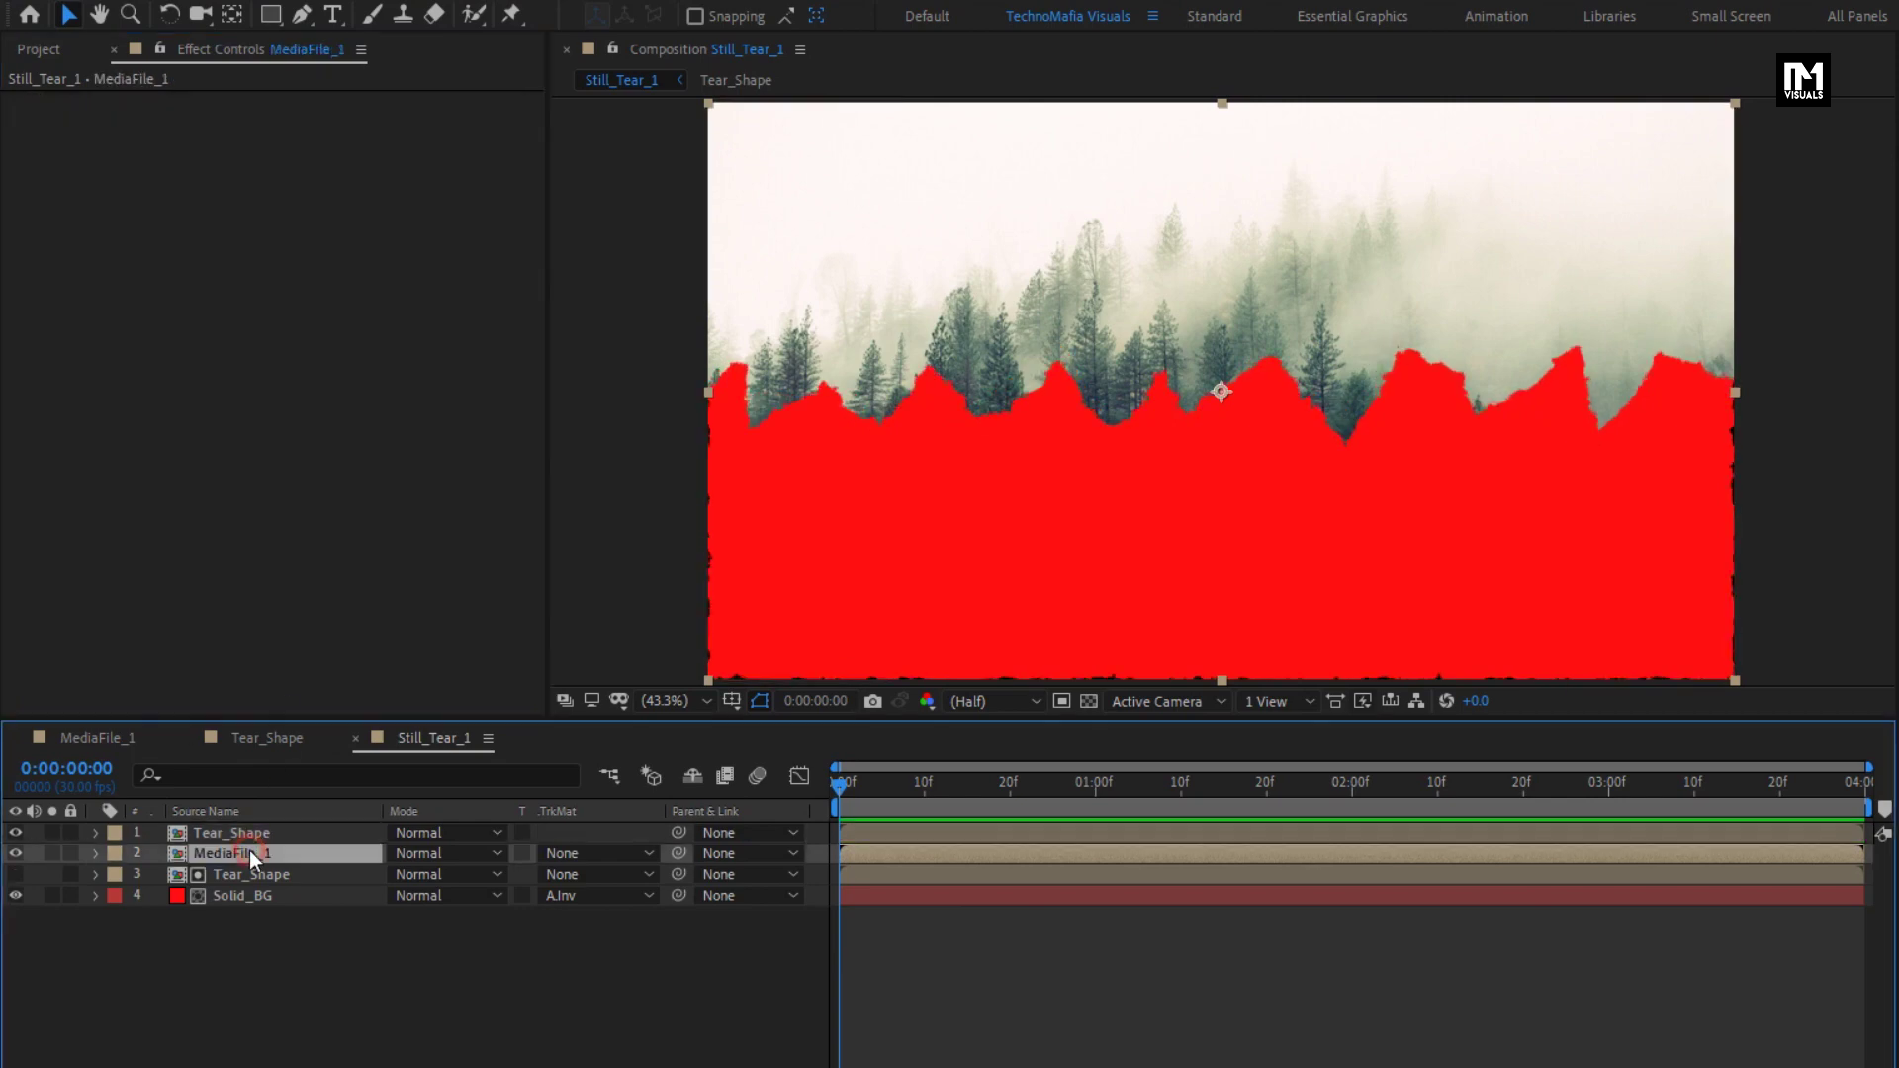
pyautogui.click(577, 851)
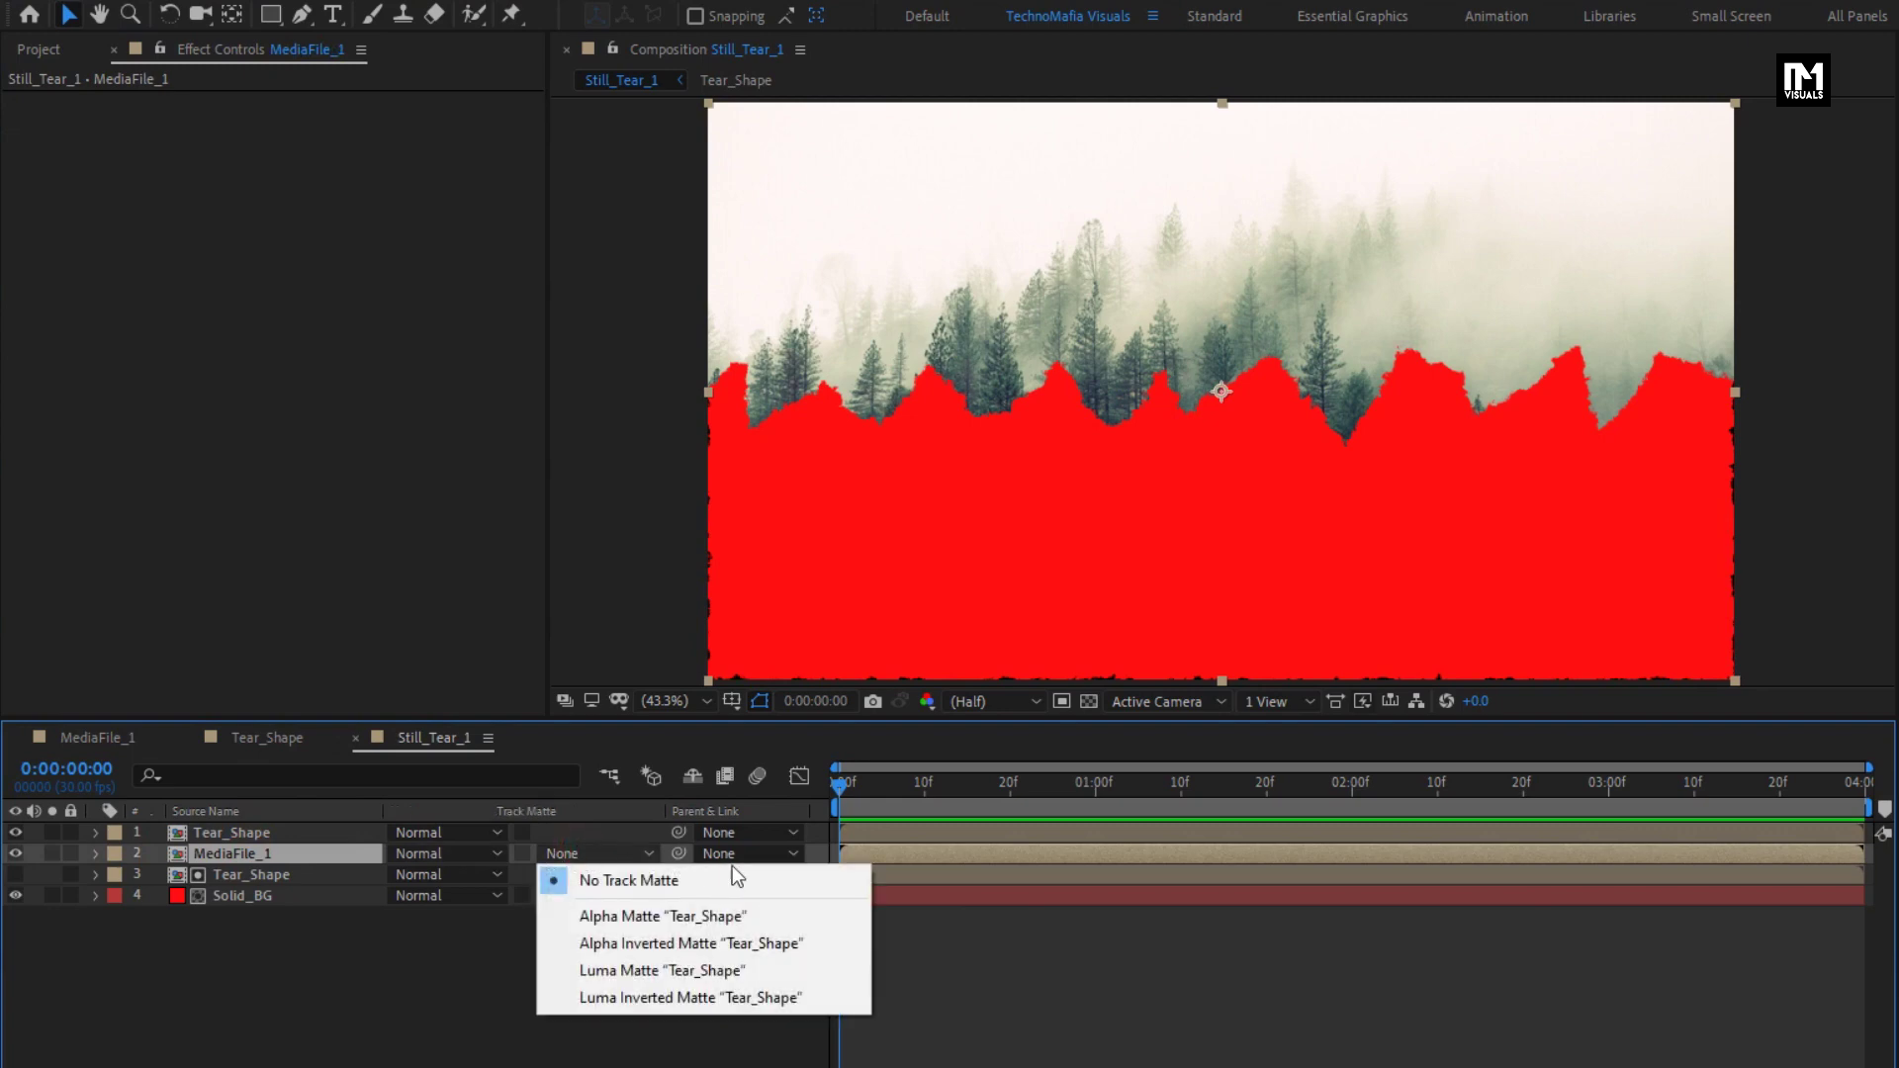
pyautogui.click(754, 943)
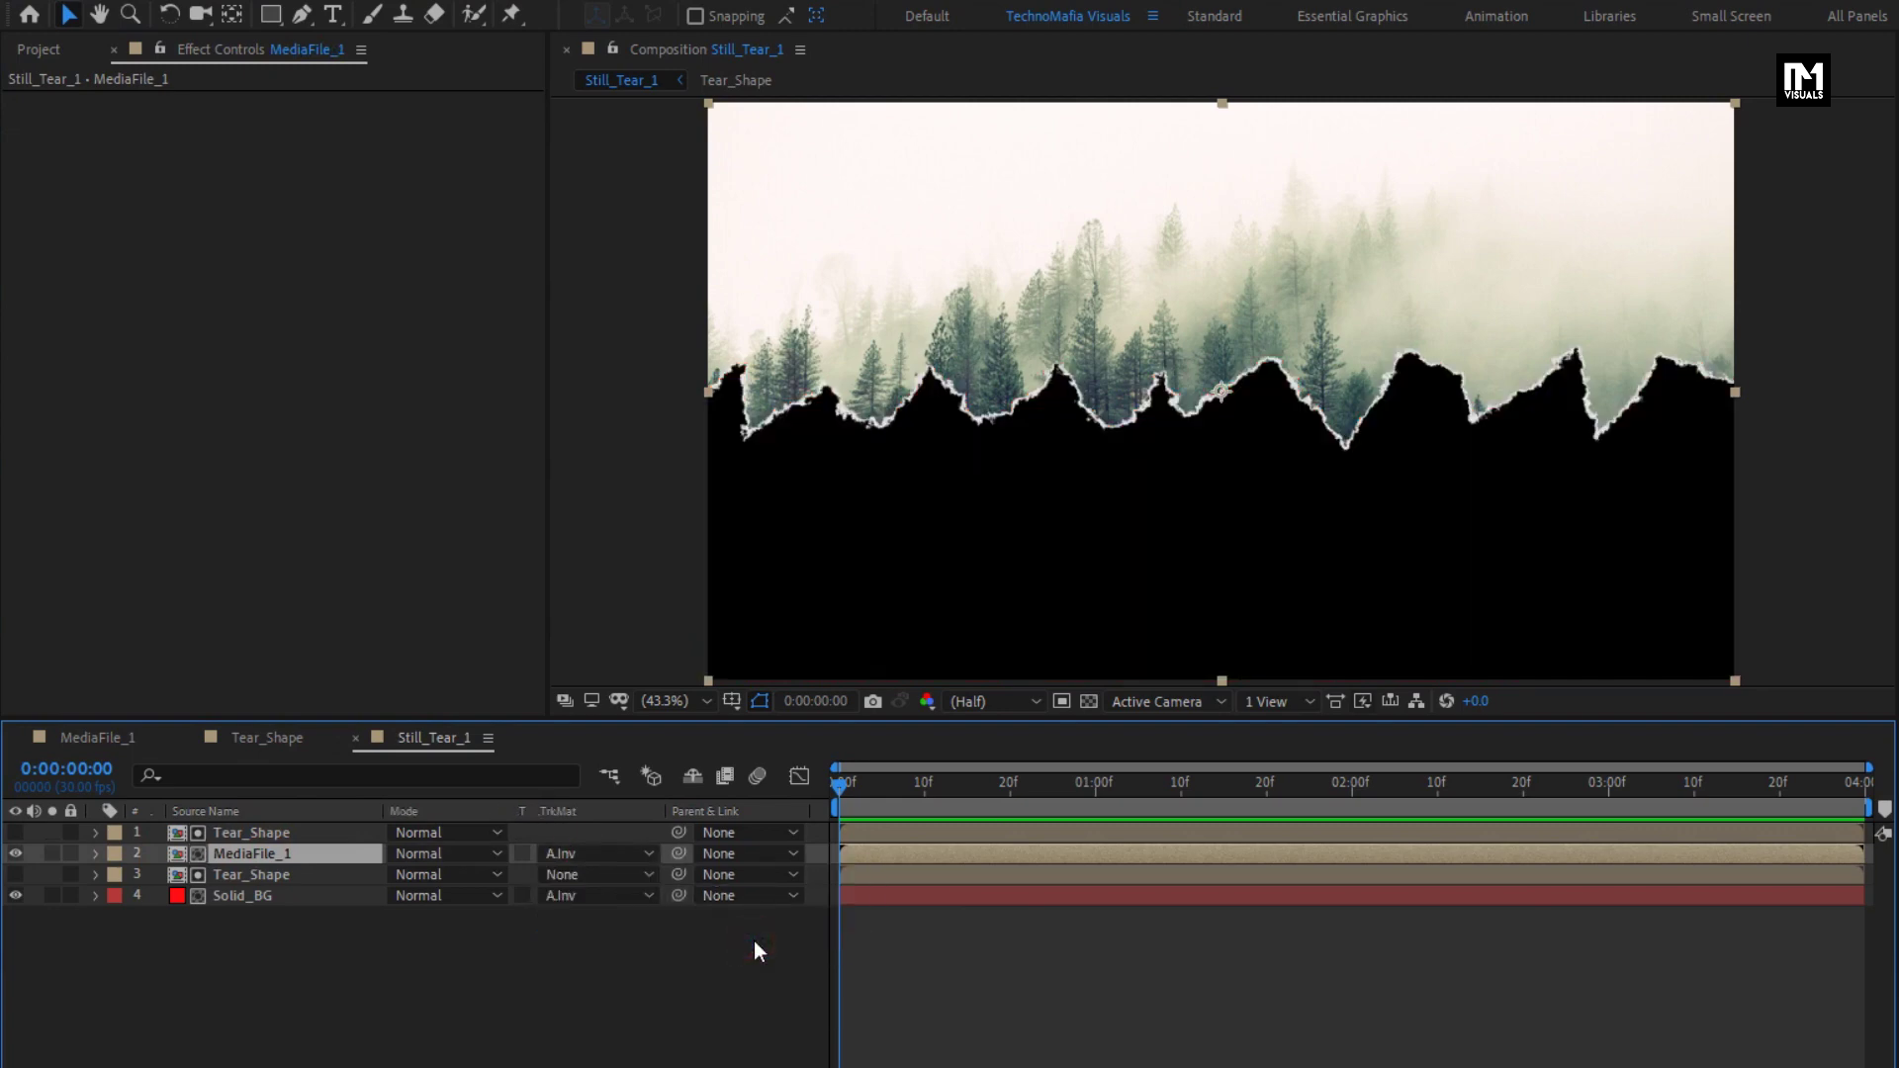
pyautogui.press('.')
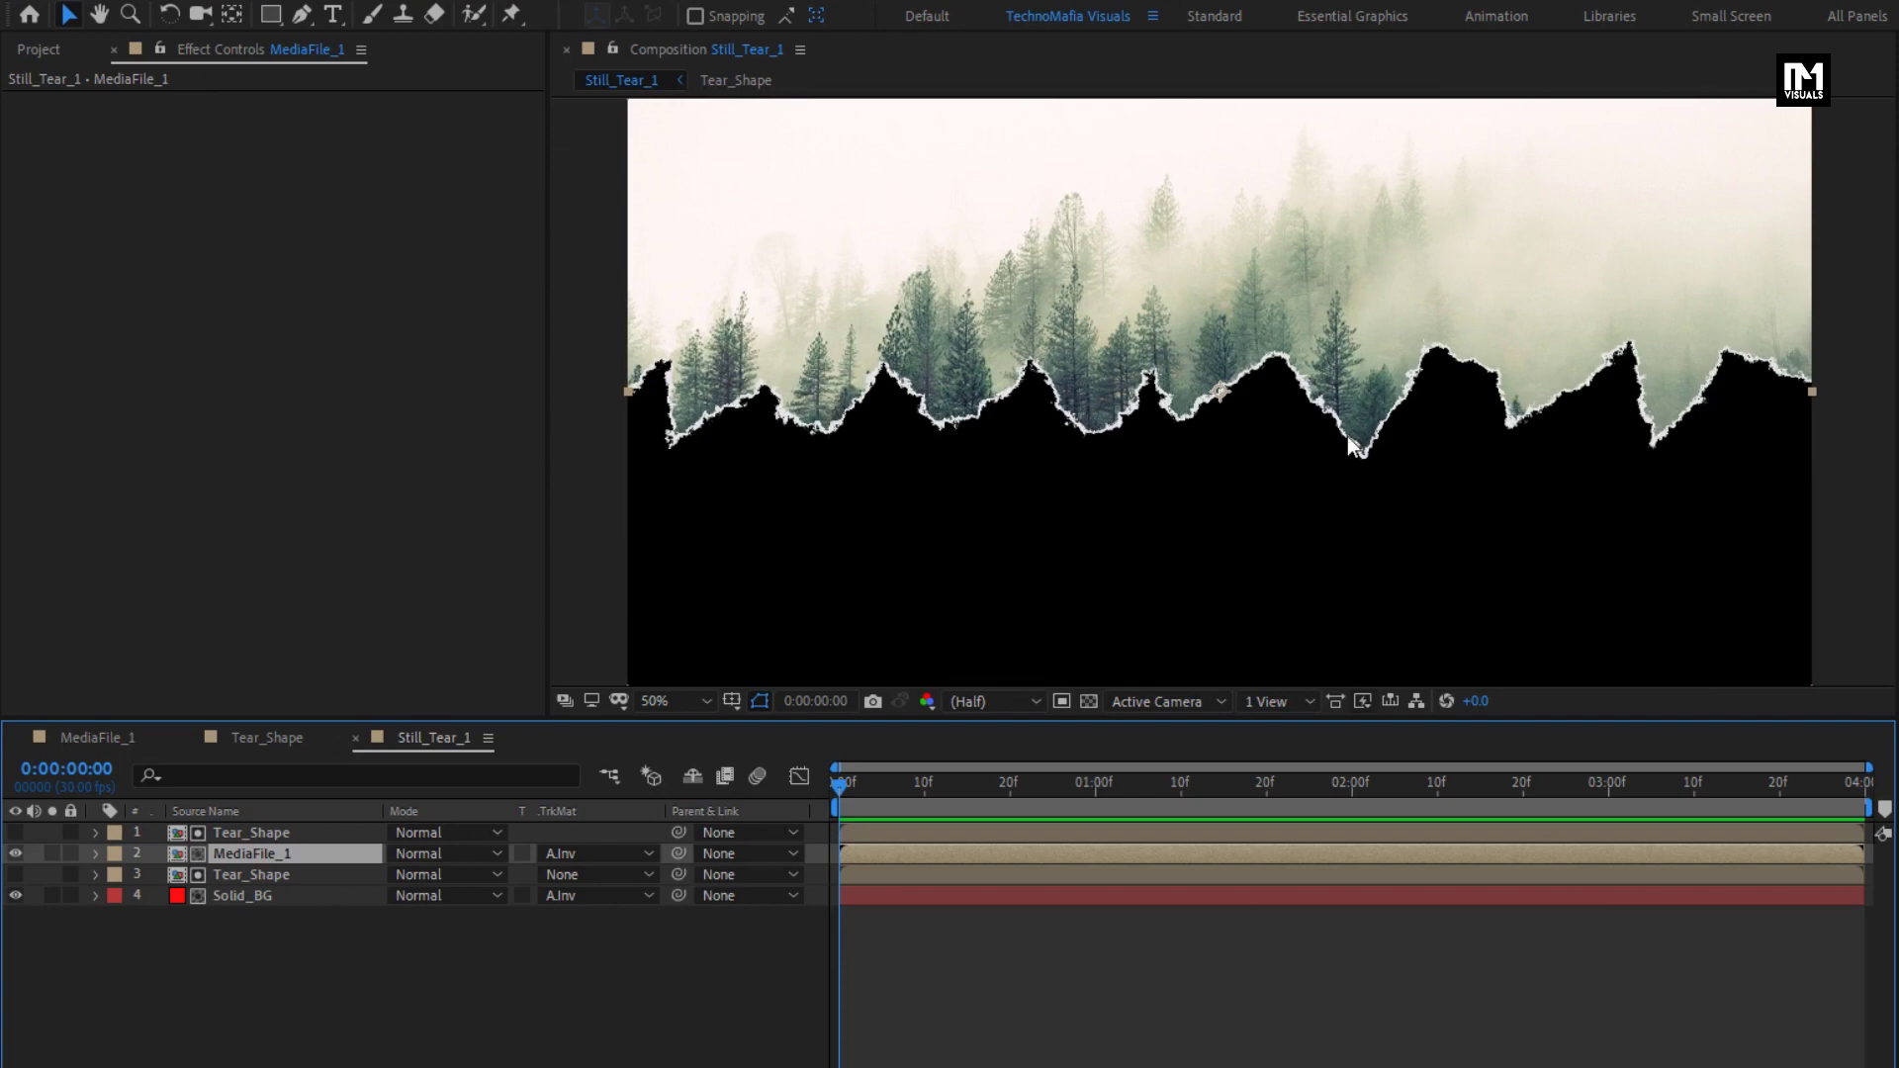
# Create a new 1920 x 1080 composition named Front_tear_1 at 30 fps with a 4-second duration
pyautogui.hotkey('ctrl', 'n')
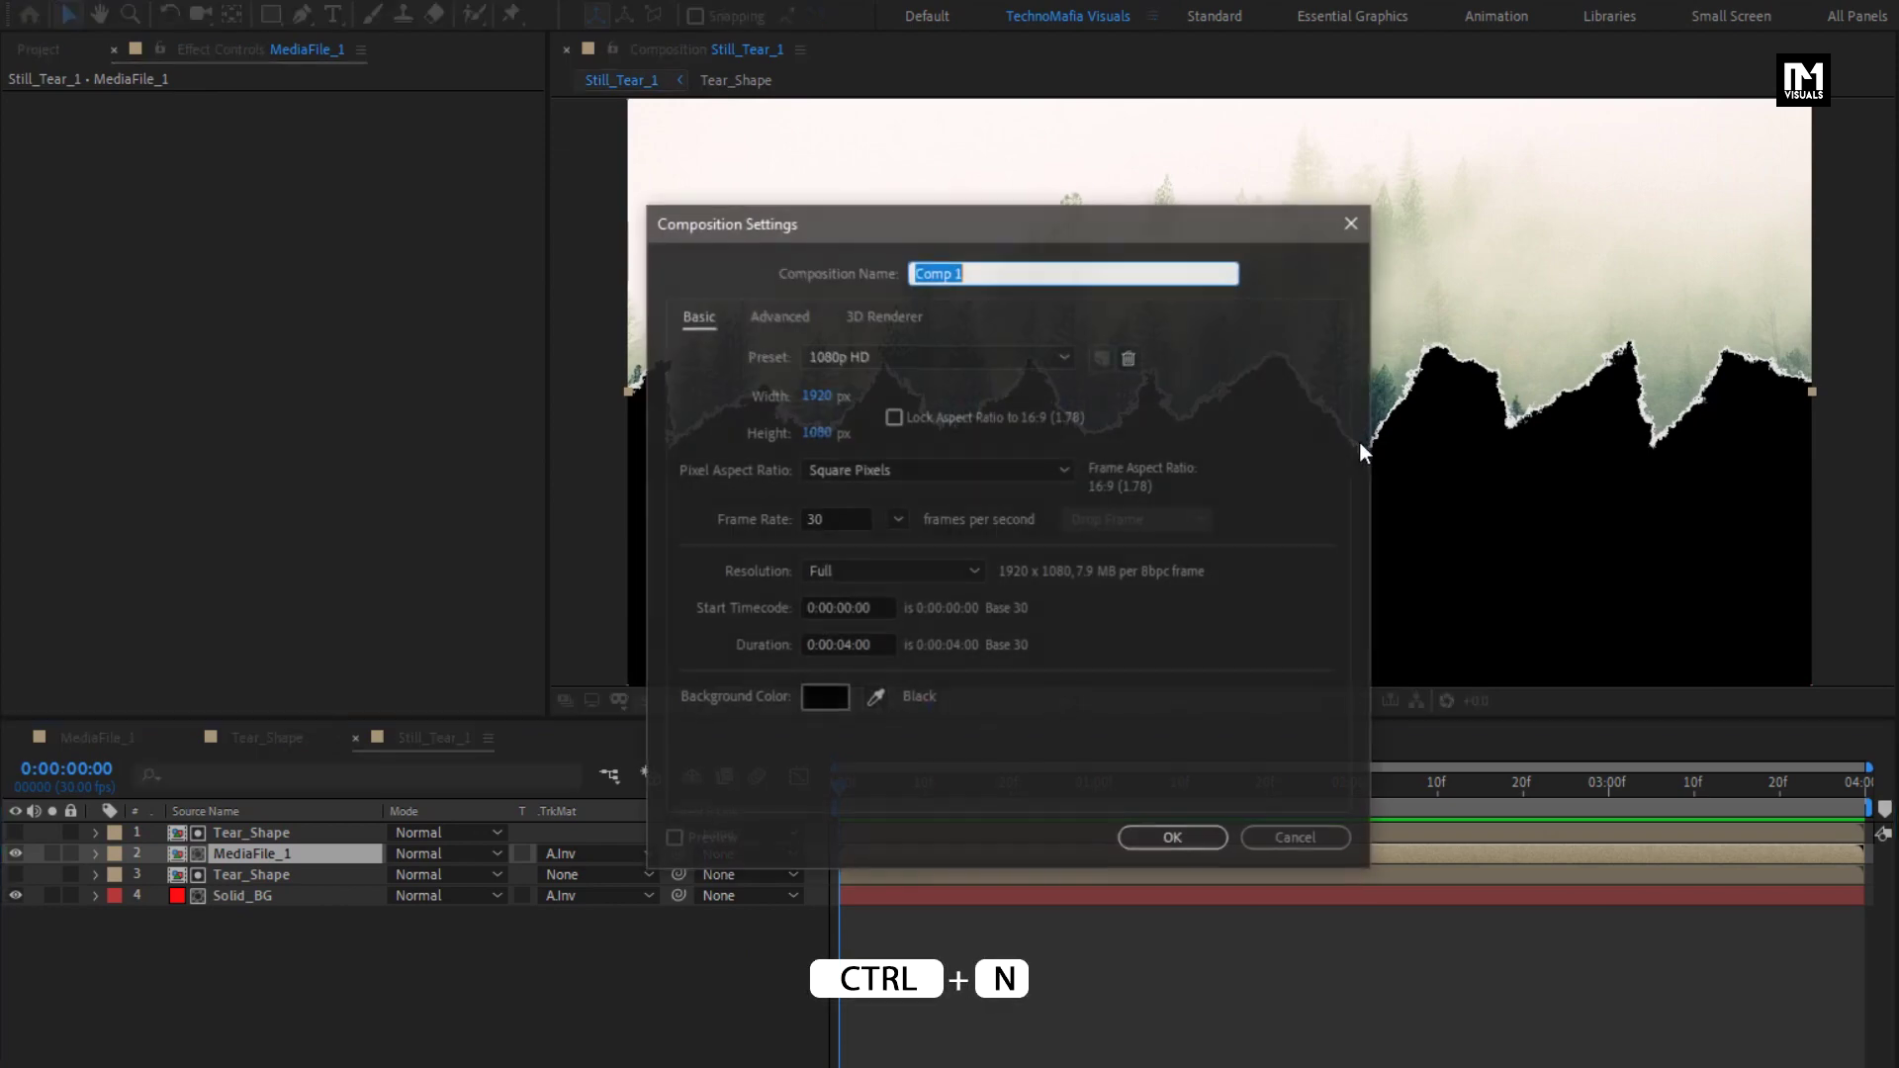
pyautogui.write('Front')
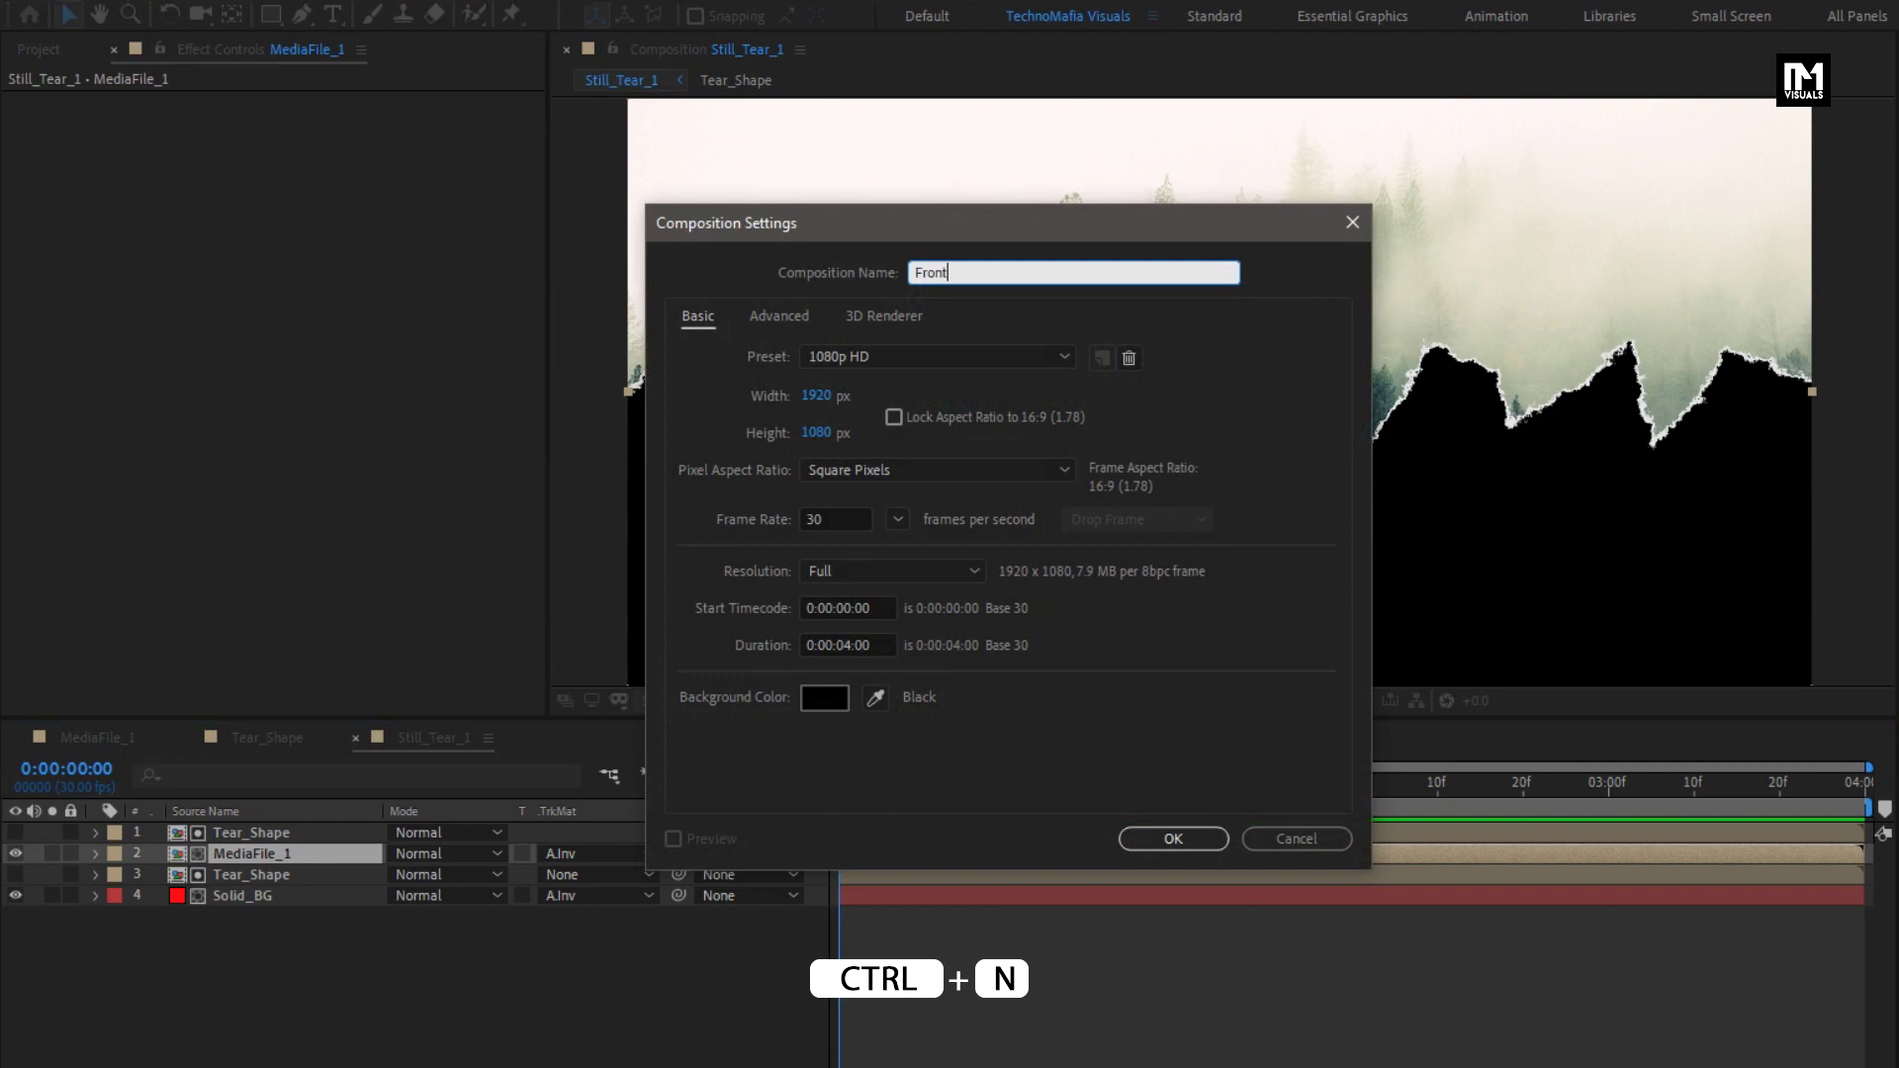
pyautogui.write('_tear_1')
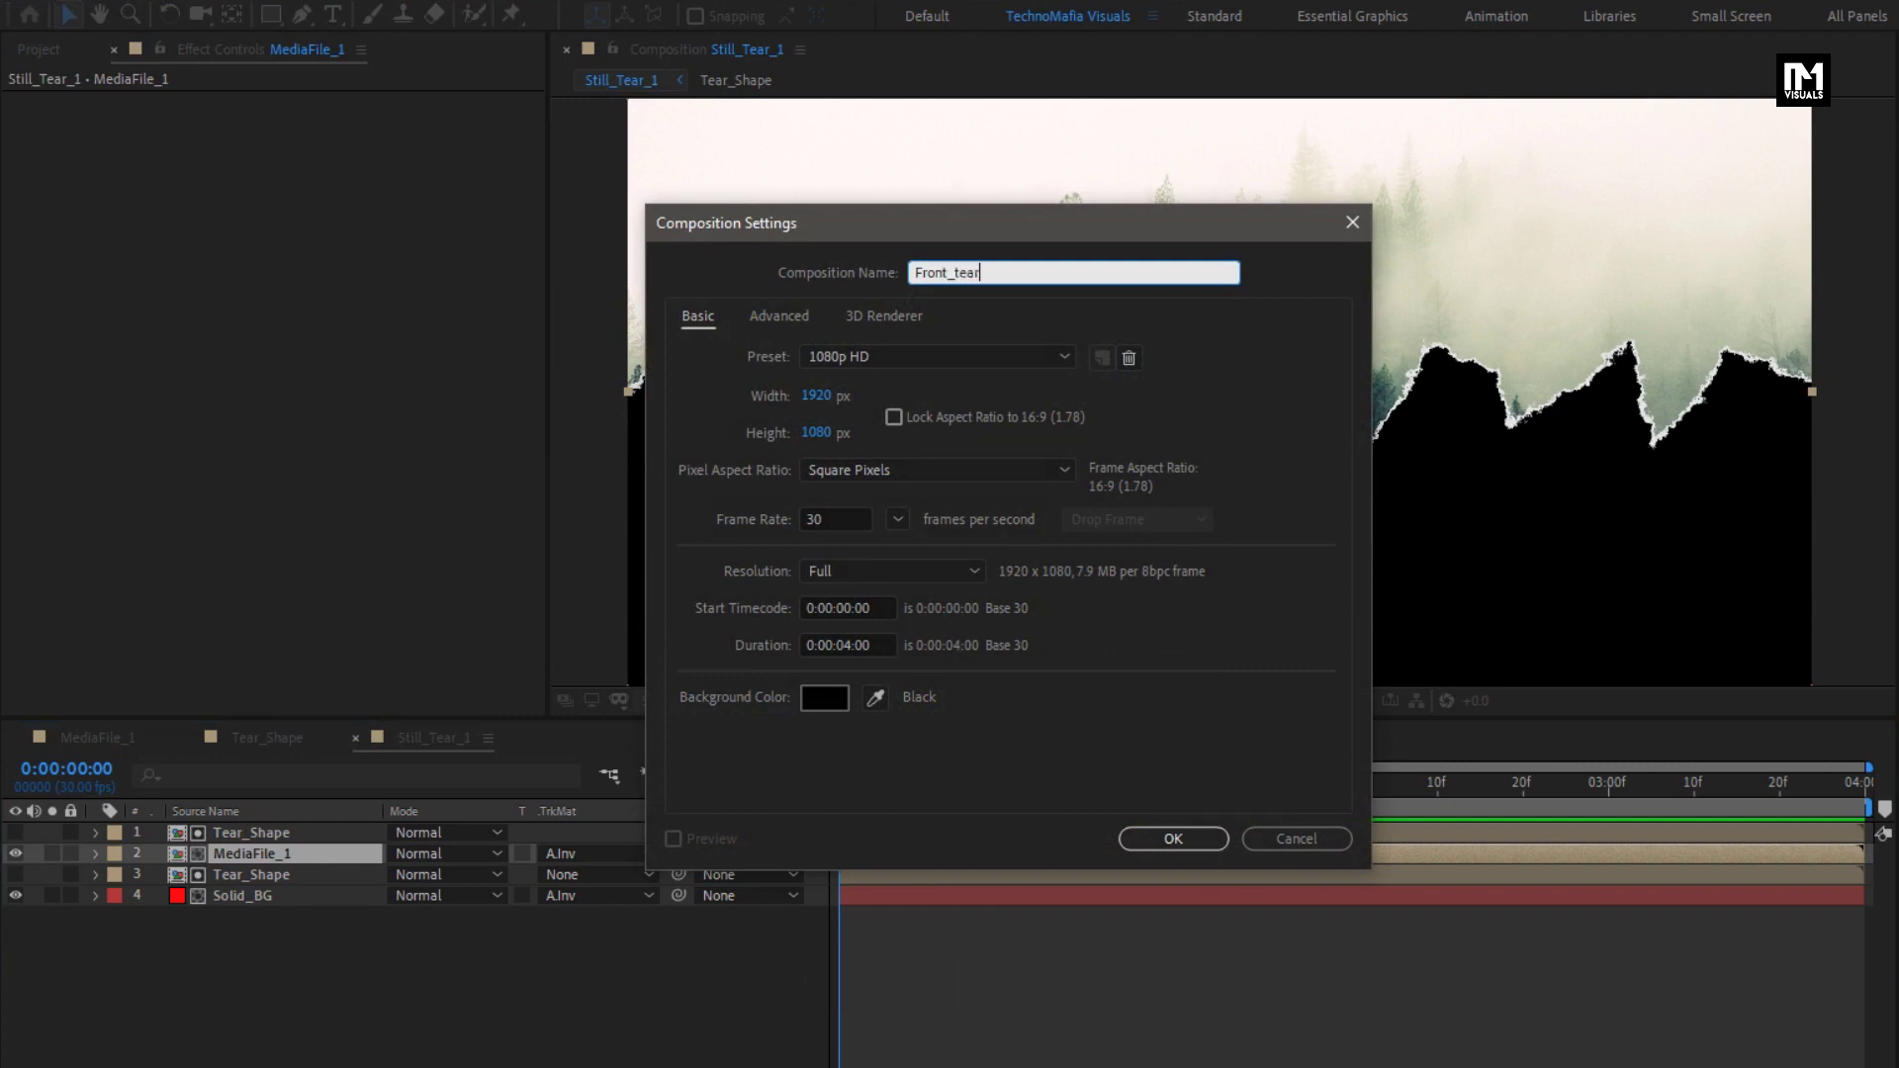
pyautogui.click(1214, 836)
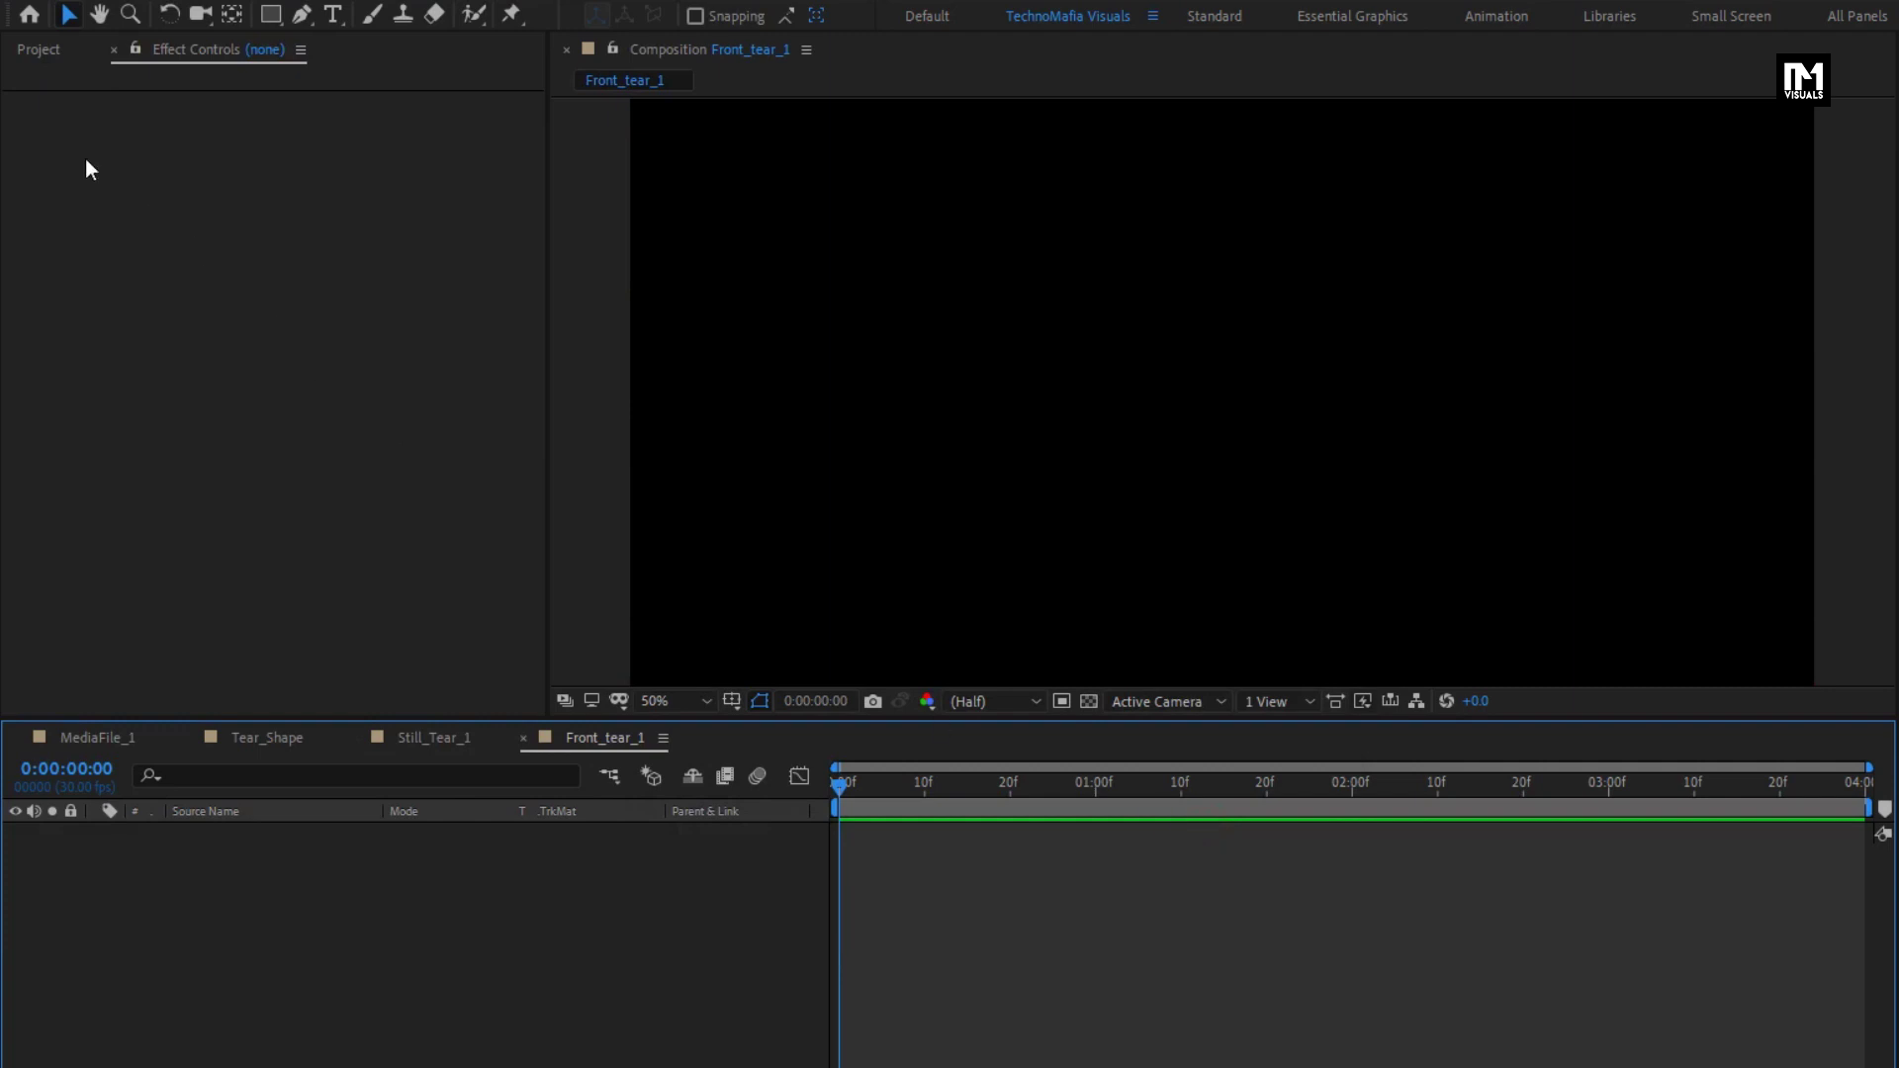
# Place MediaFile_1 in the Front_tear_1 composition with Tear_Shape layered above it
pyautogui.click(39, 52)
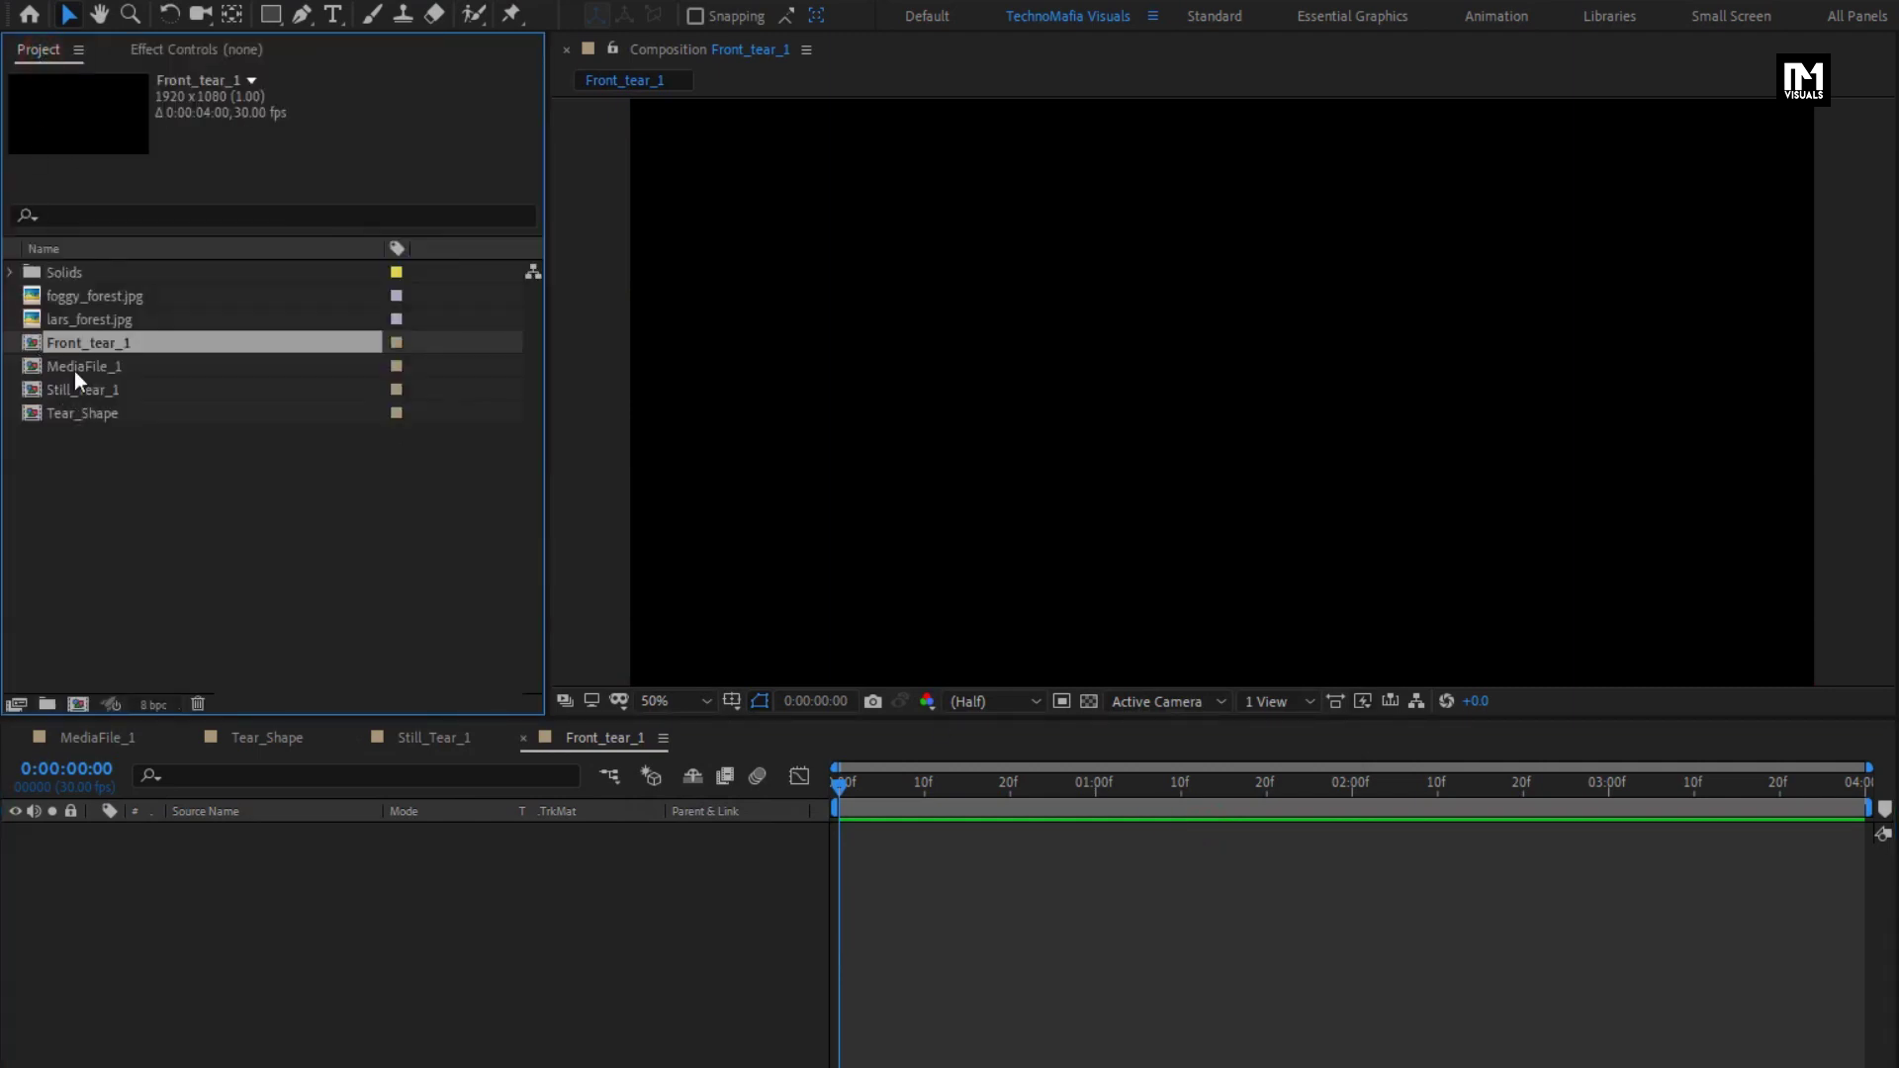
pyautogui.moveTo(74, 368); pyautogui.dragTo(318, 906)
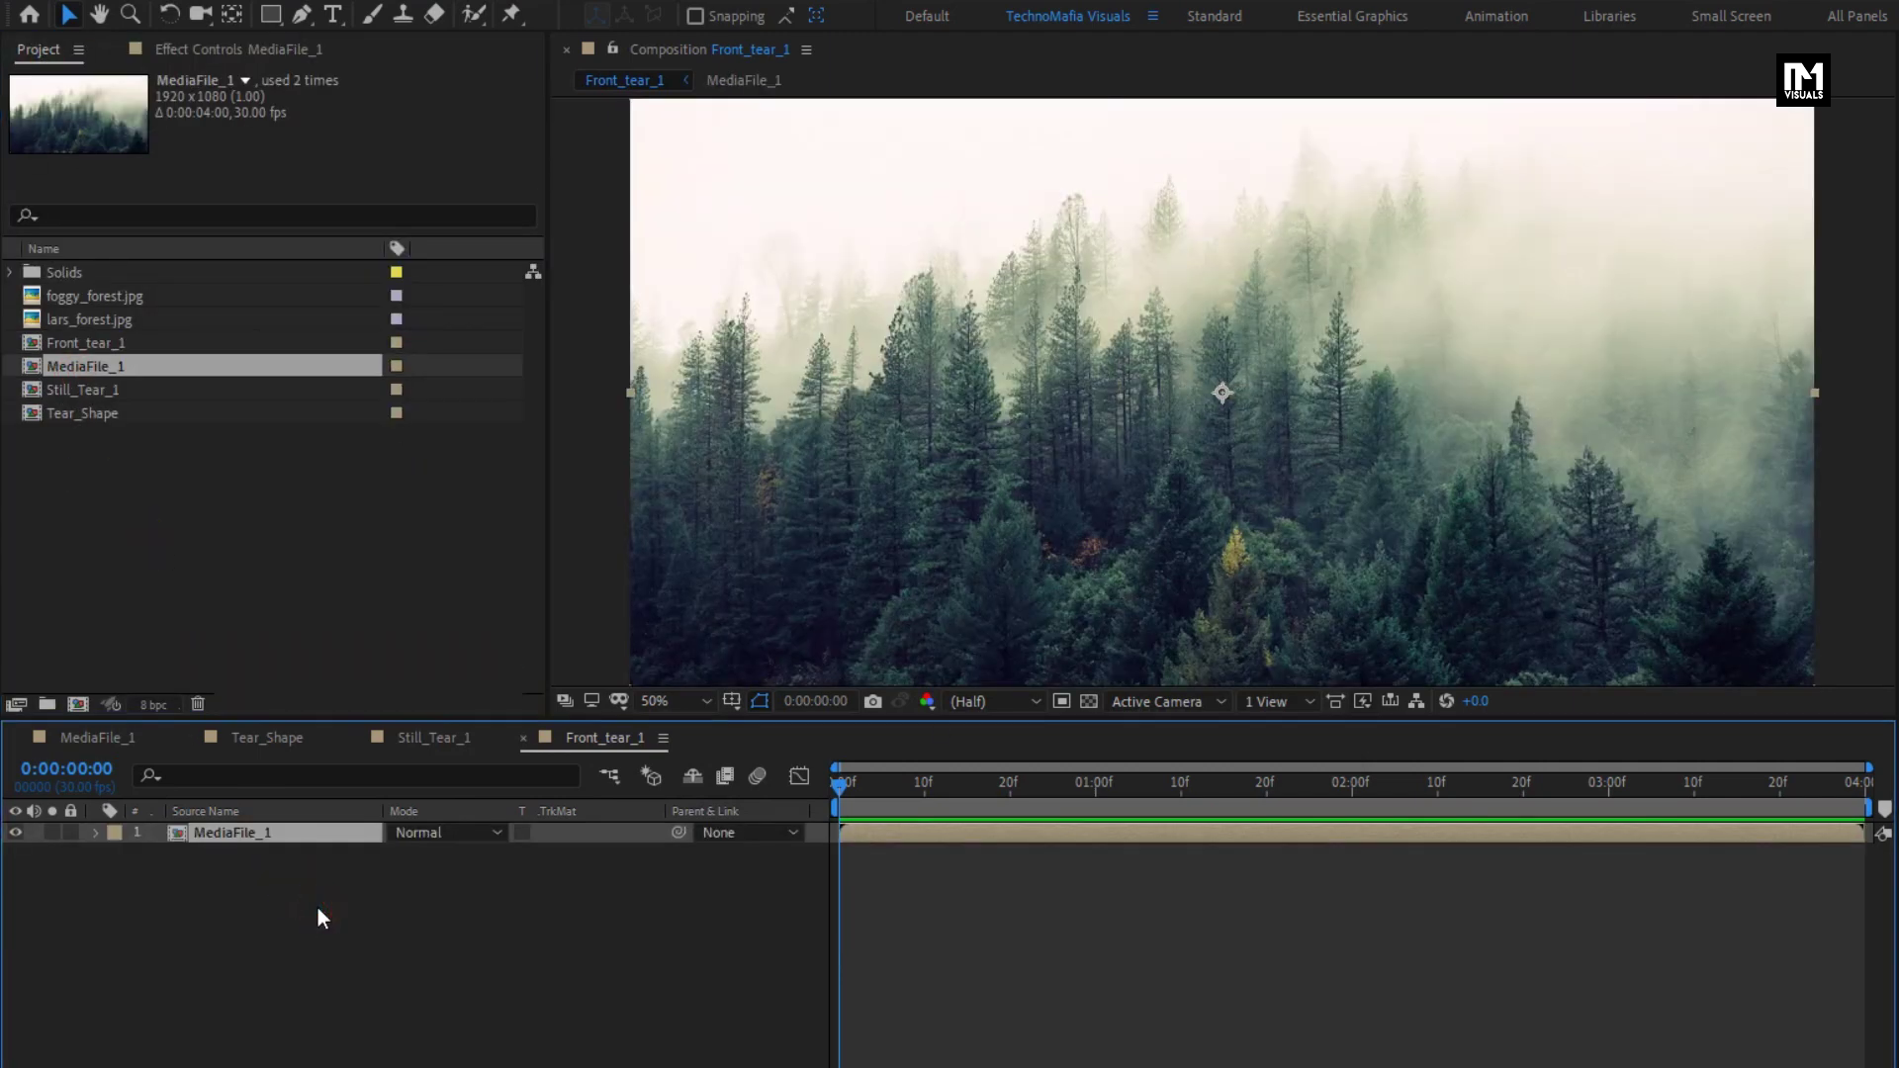
pyautogui.moveTo(81, 413); pyautogui.dragTo(278, 830)
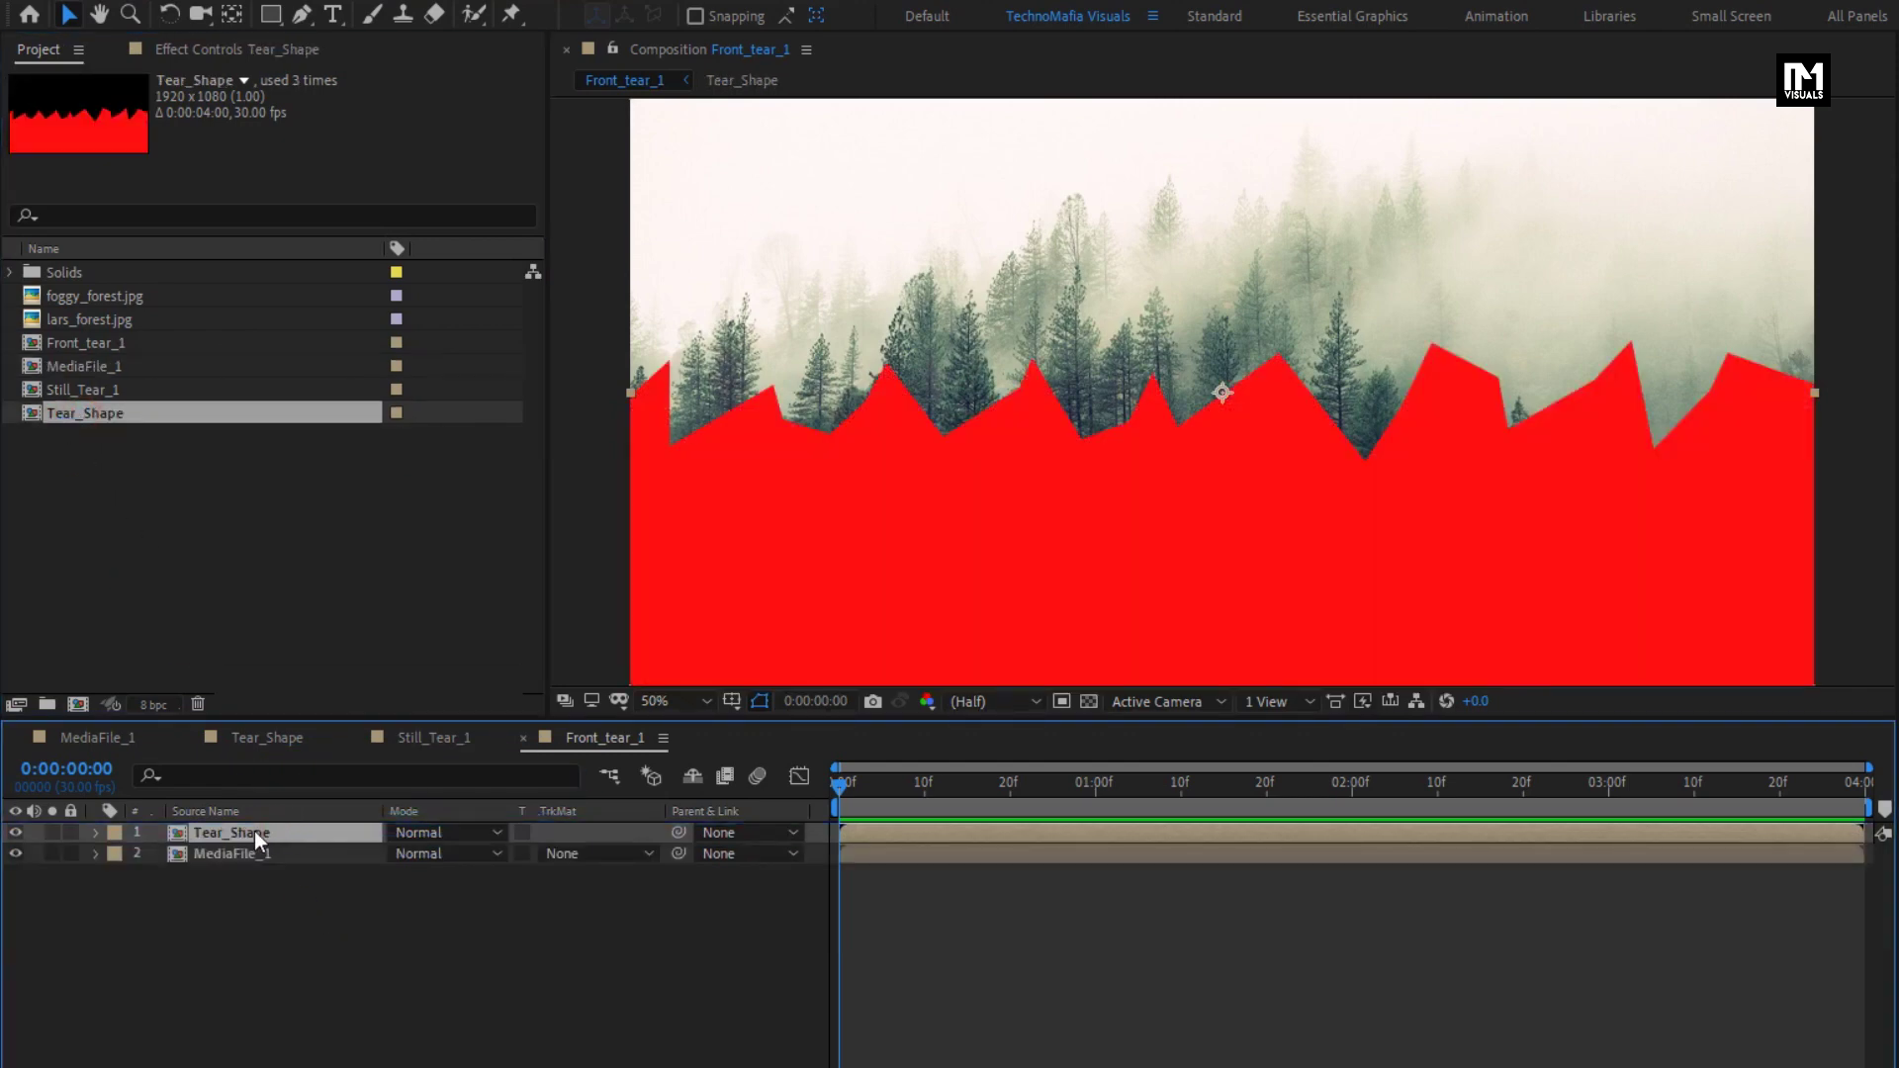
# Add Simple Choker to the Tear_Shape layer in Front_tear_1 and set its Choke Matte to -50
pyautogui.click(1891, 87)
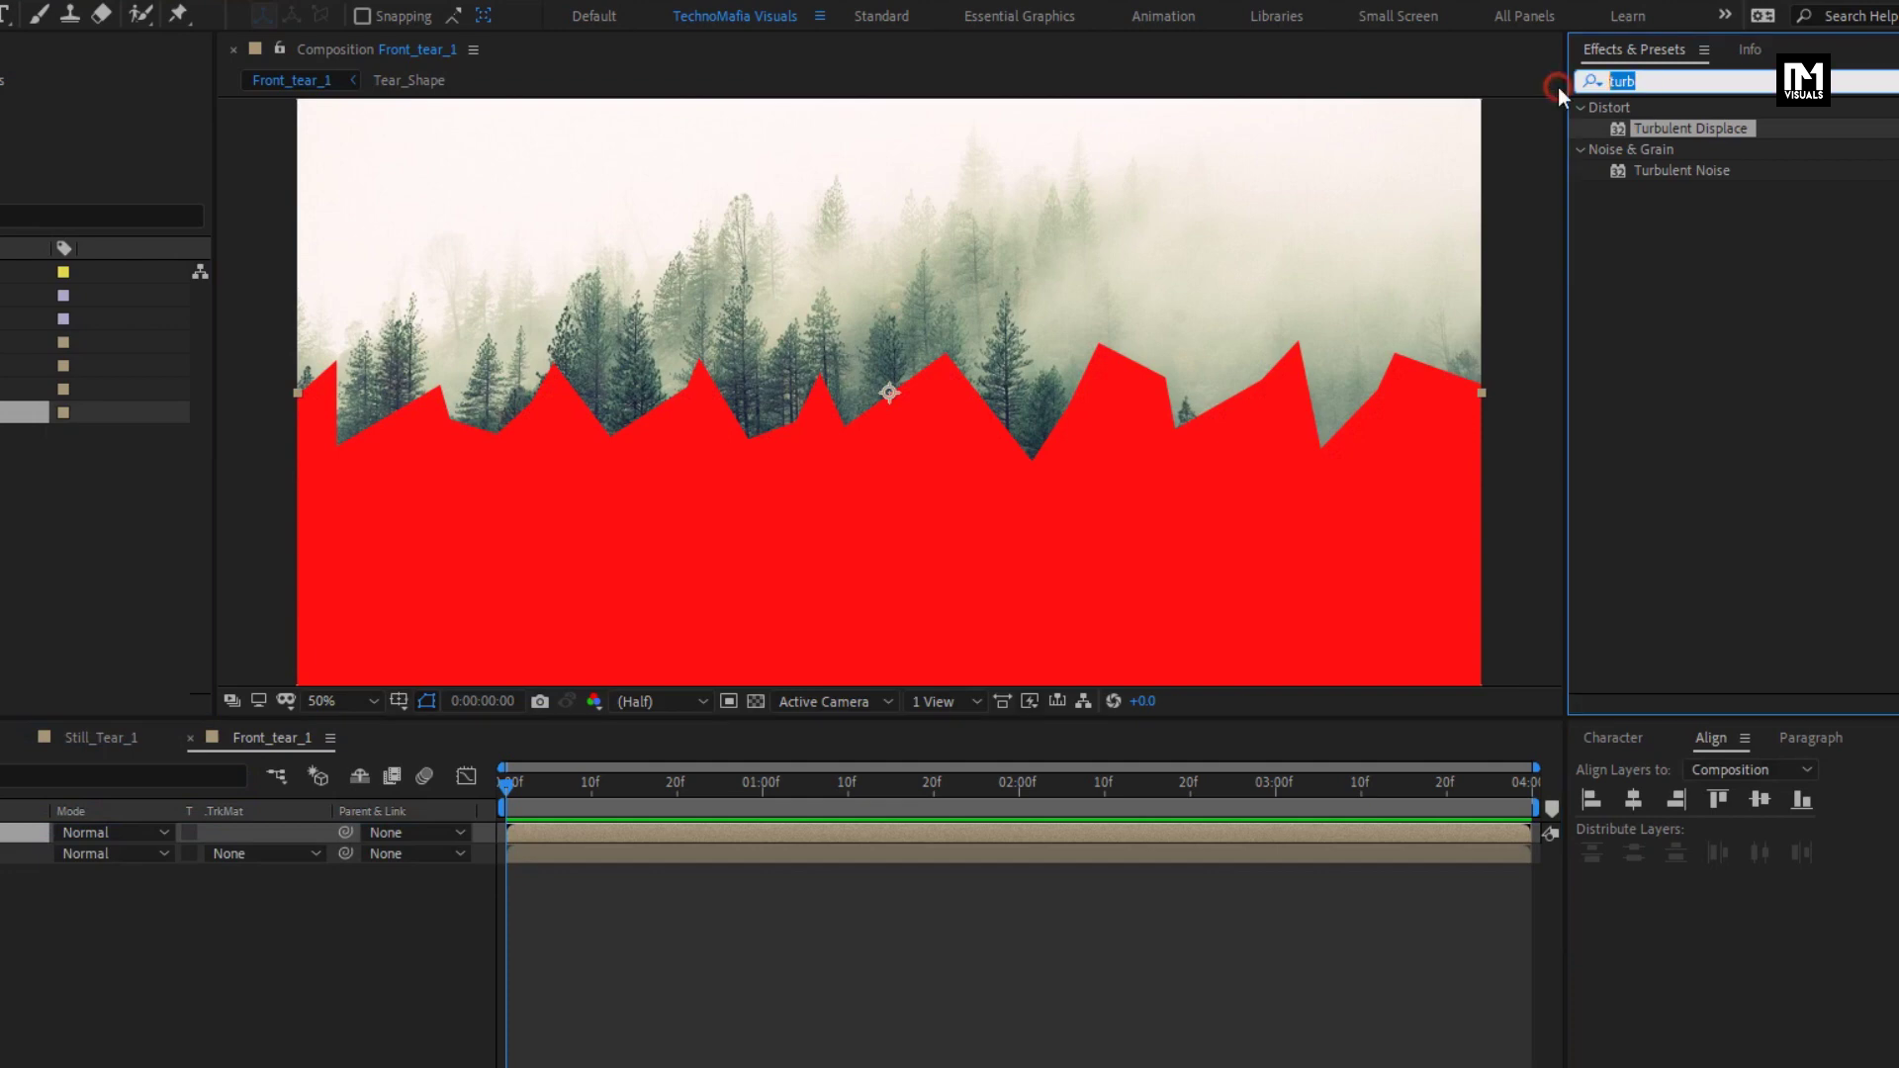
pyautogui.write('simpl')
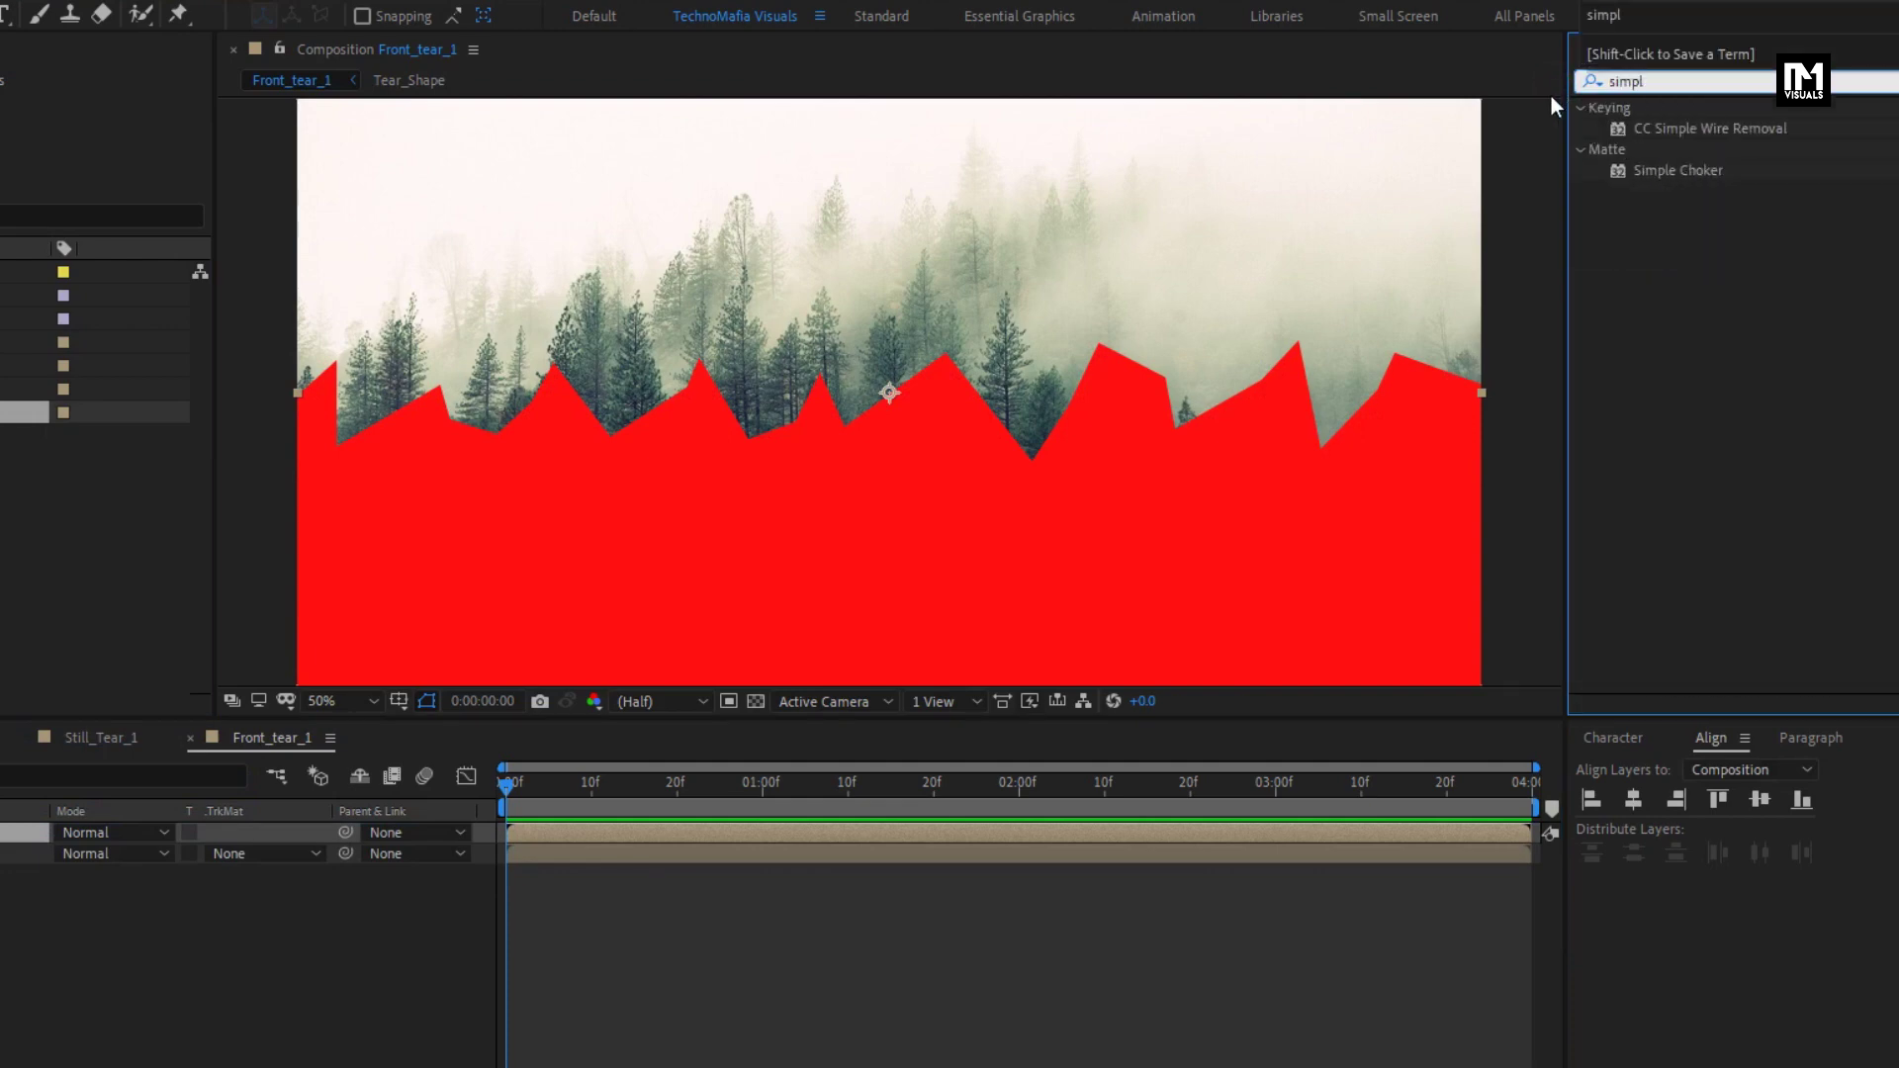
pyautogui.doubleClick(1681, 170)
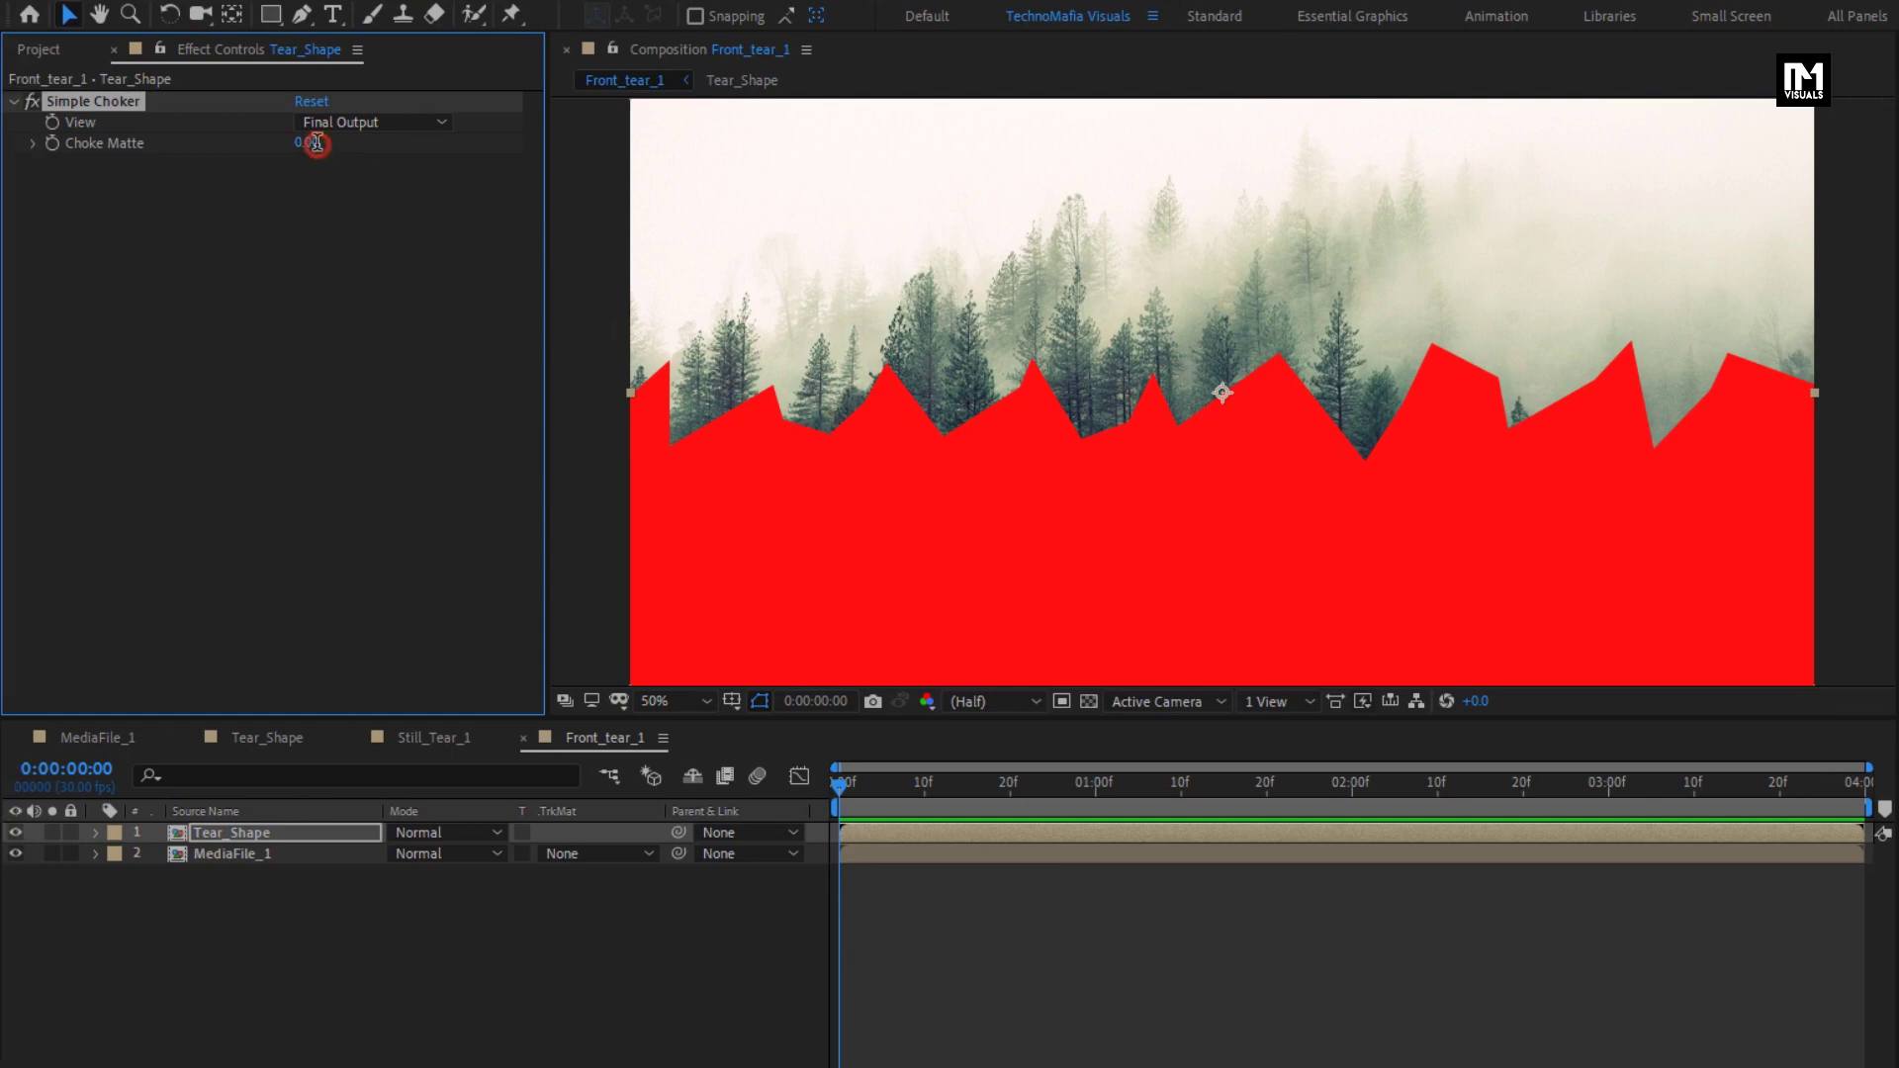
pyautogui.click(316, 143)
pyautogui.write('-50')
pyautogui.press('Return')
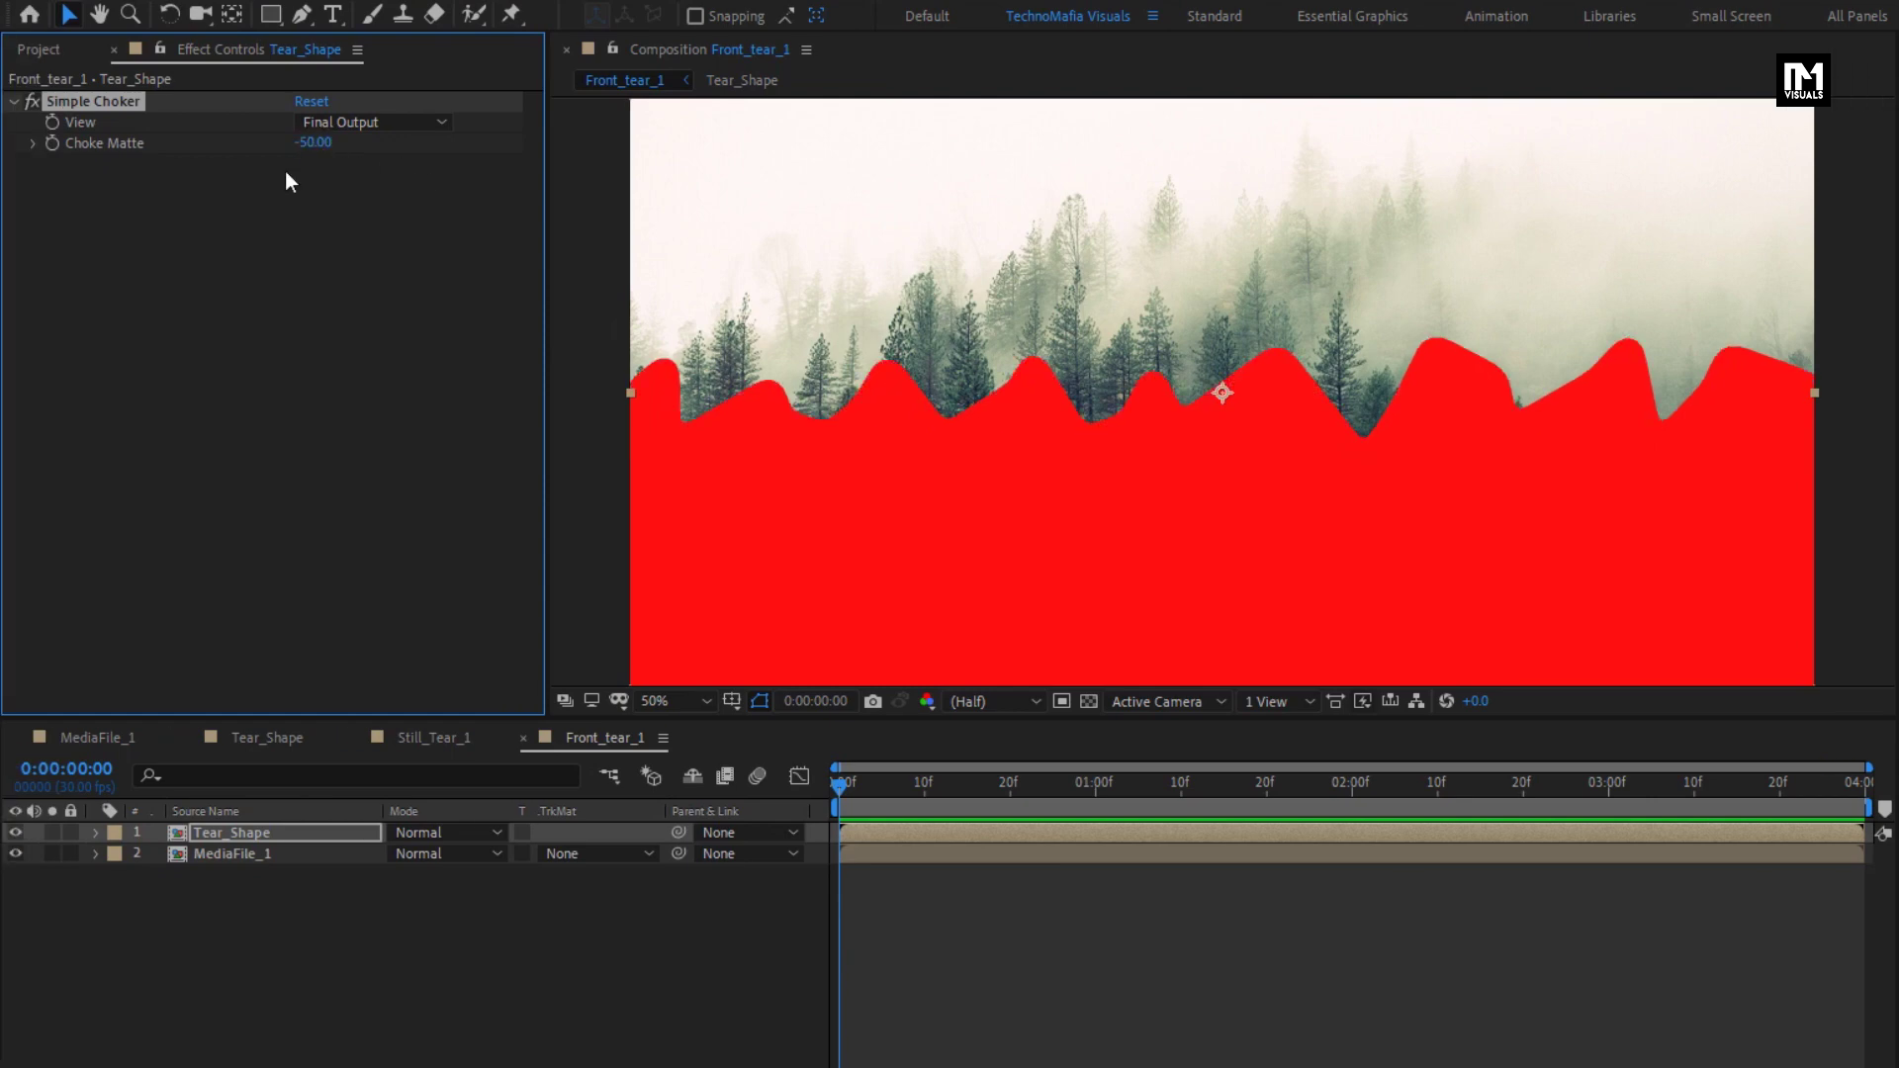
# Add the Turbulent Displace effect to the Tear_Shape layer in Front_tear_1, below Simple Choker
pyautogui.click(1671, 81)
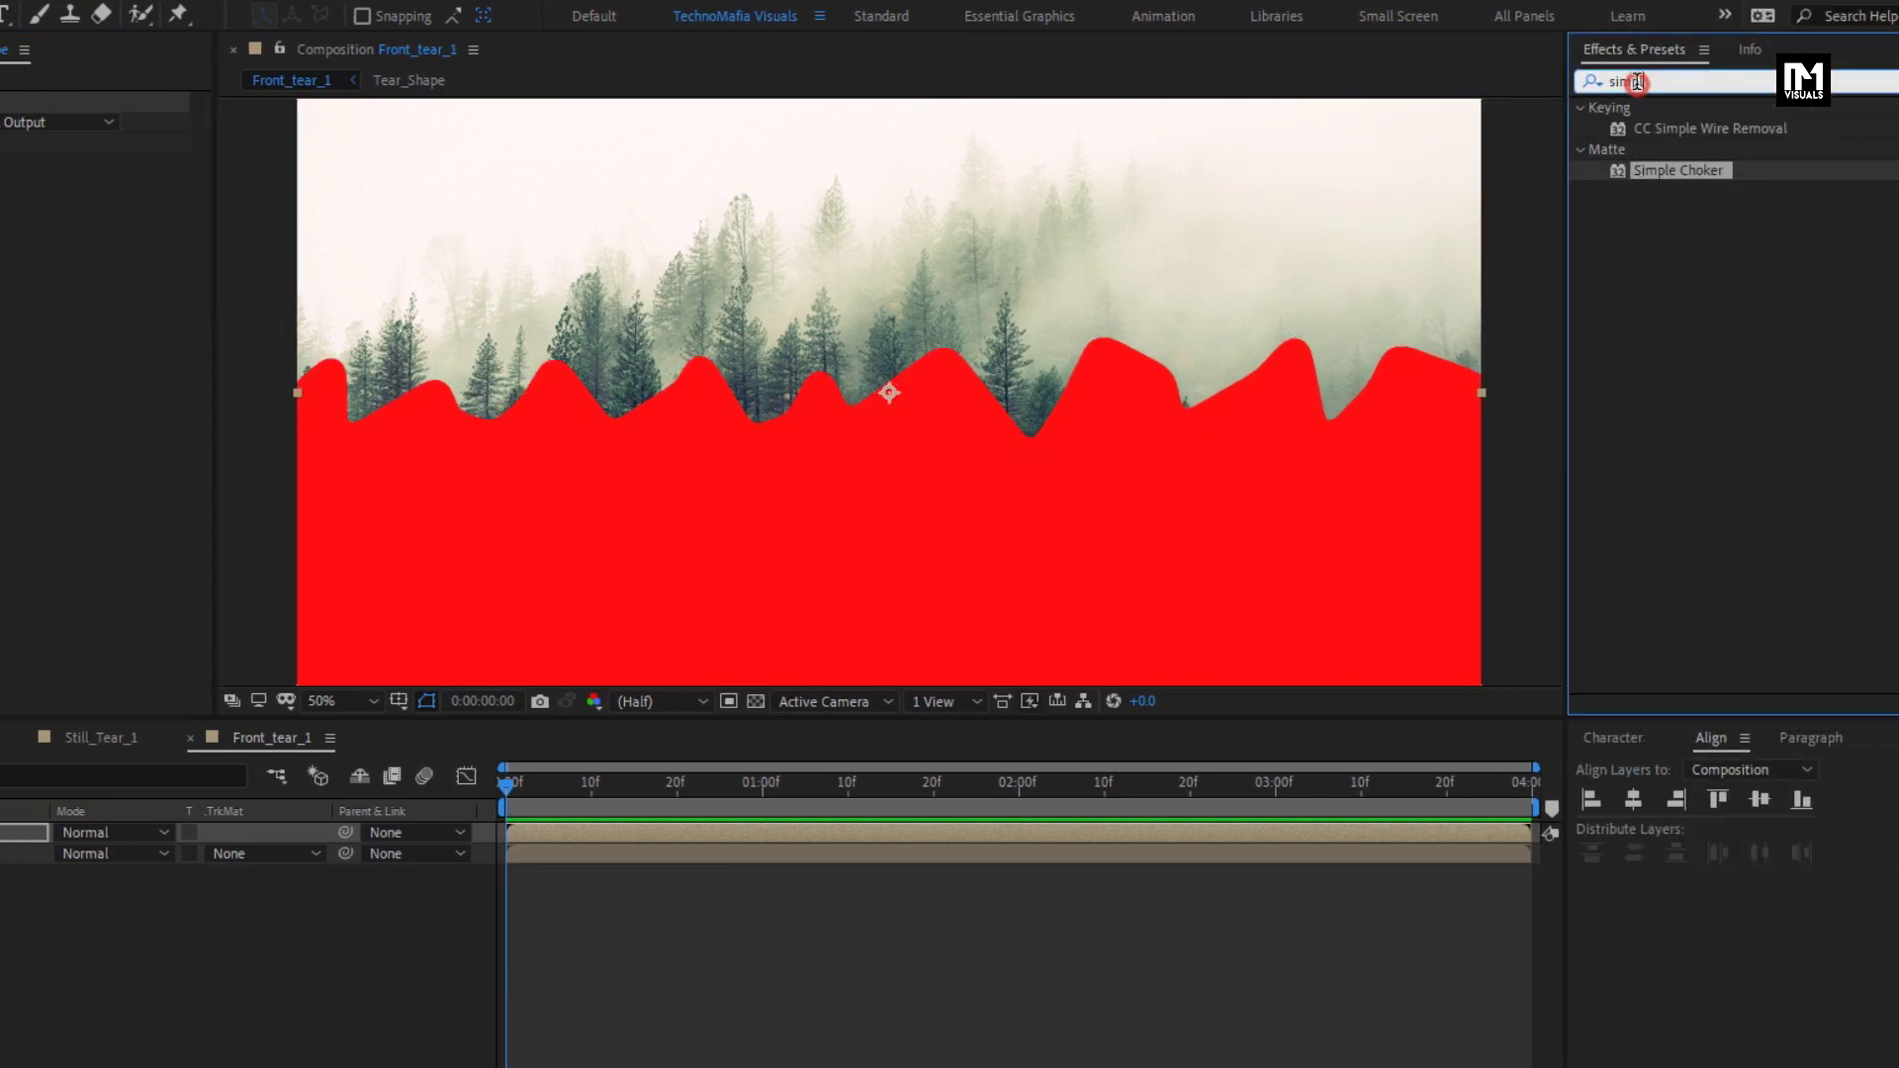
pyautogui.write('turb')
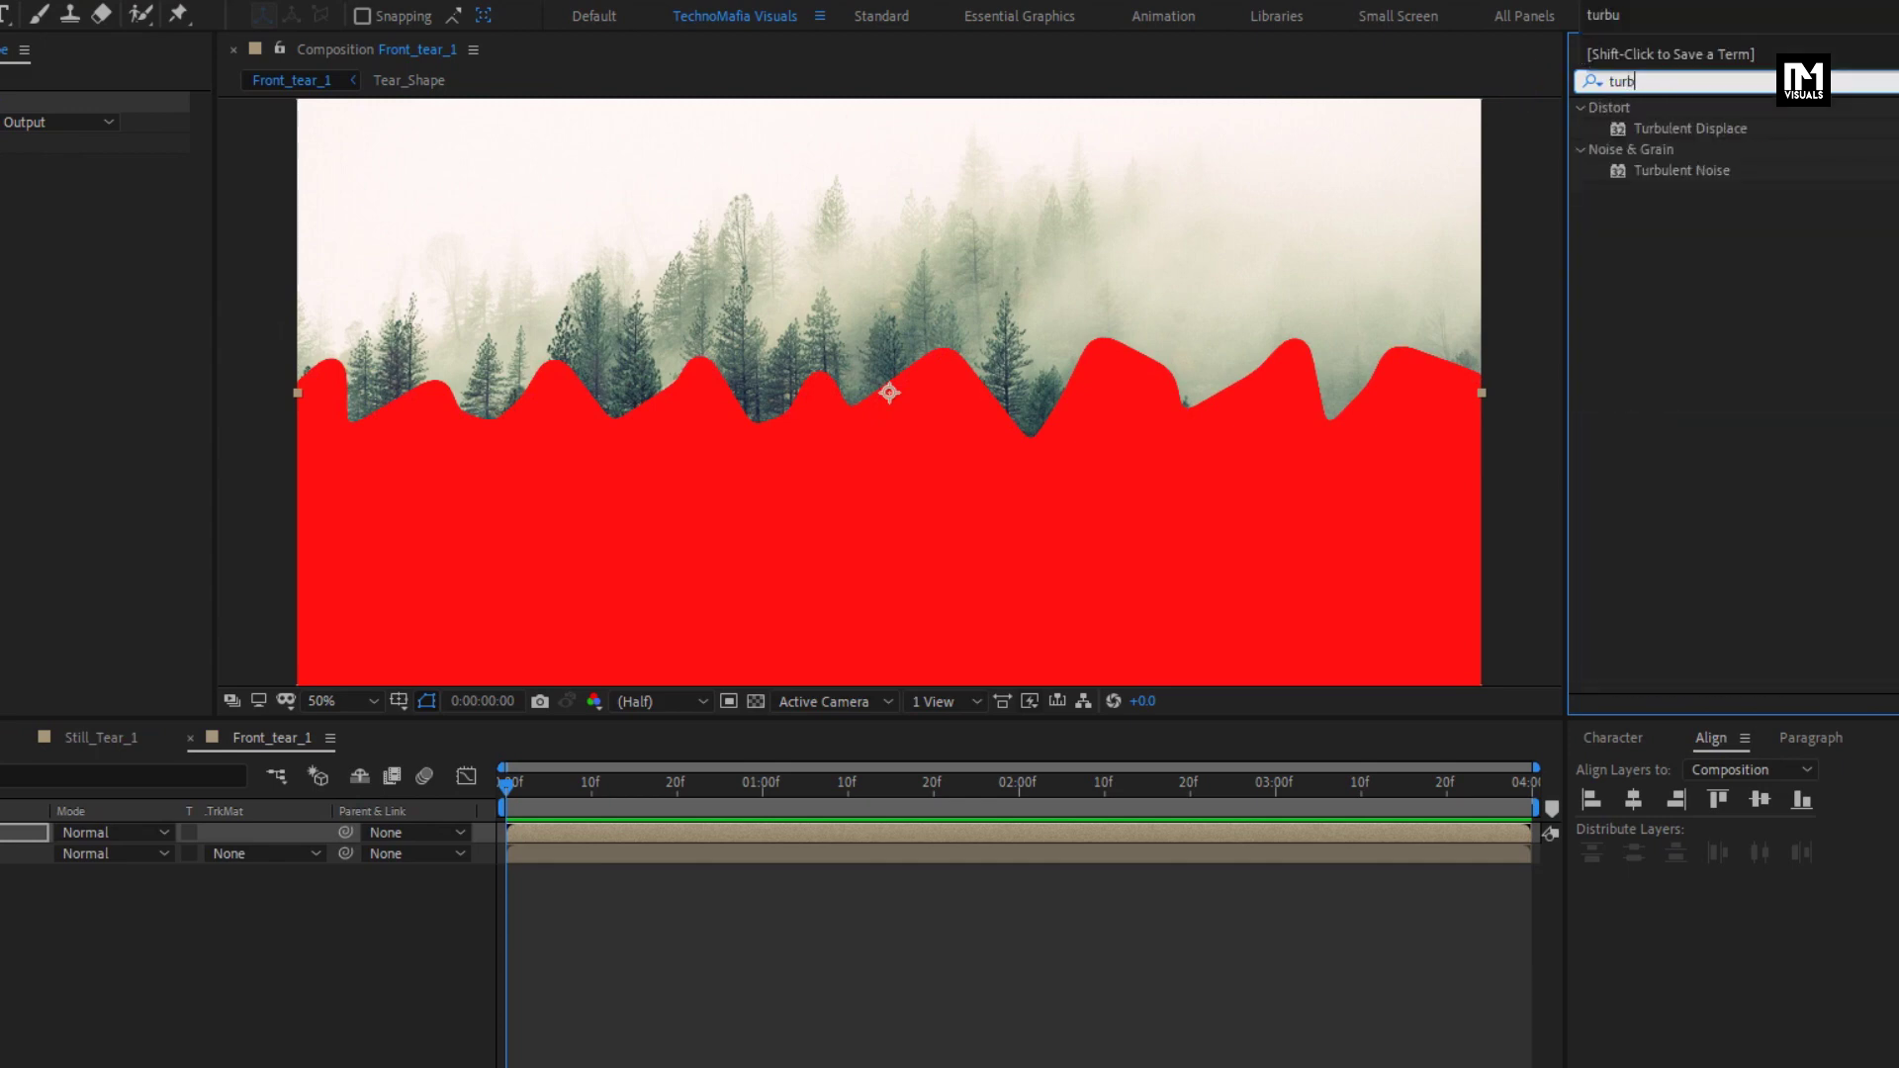
pyautogui.click(1657, 132)
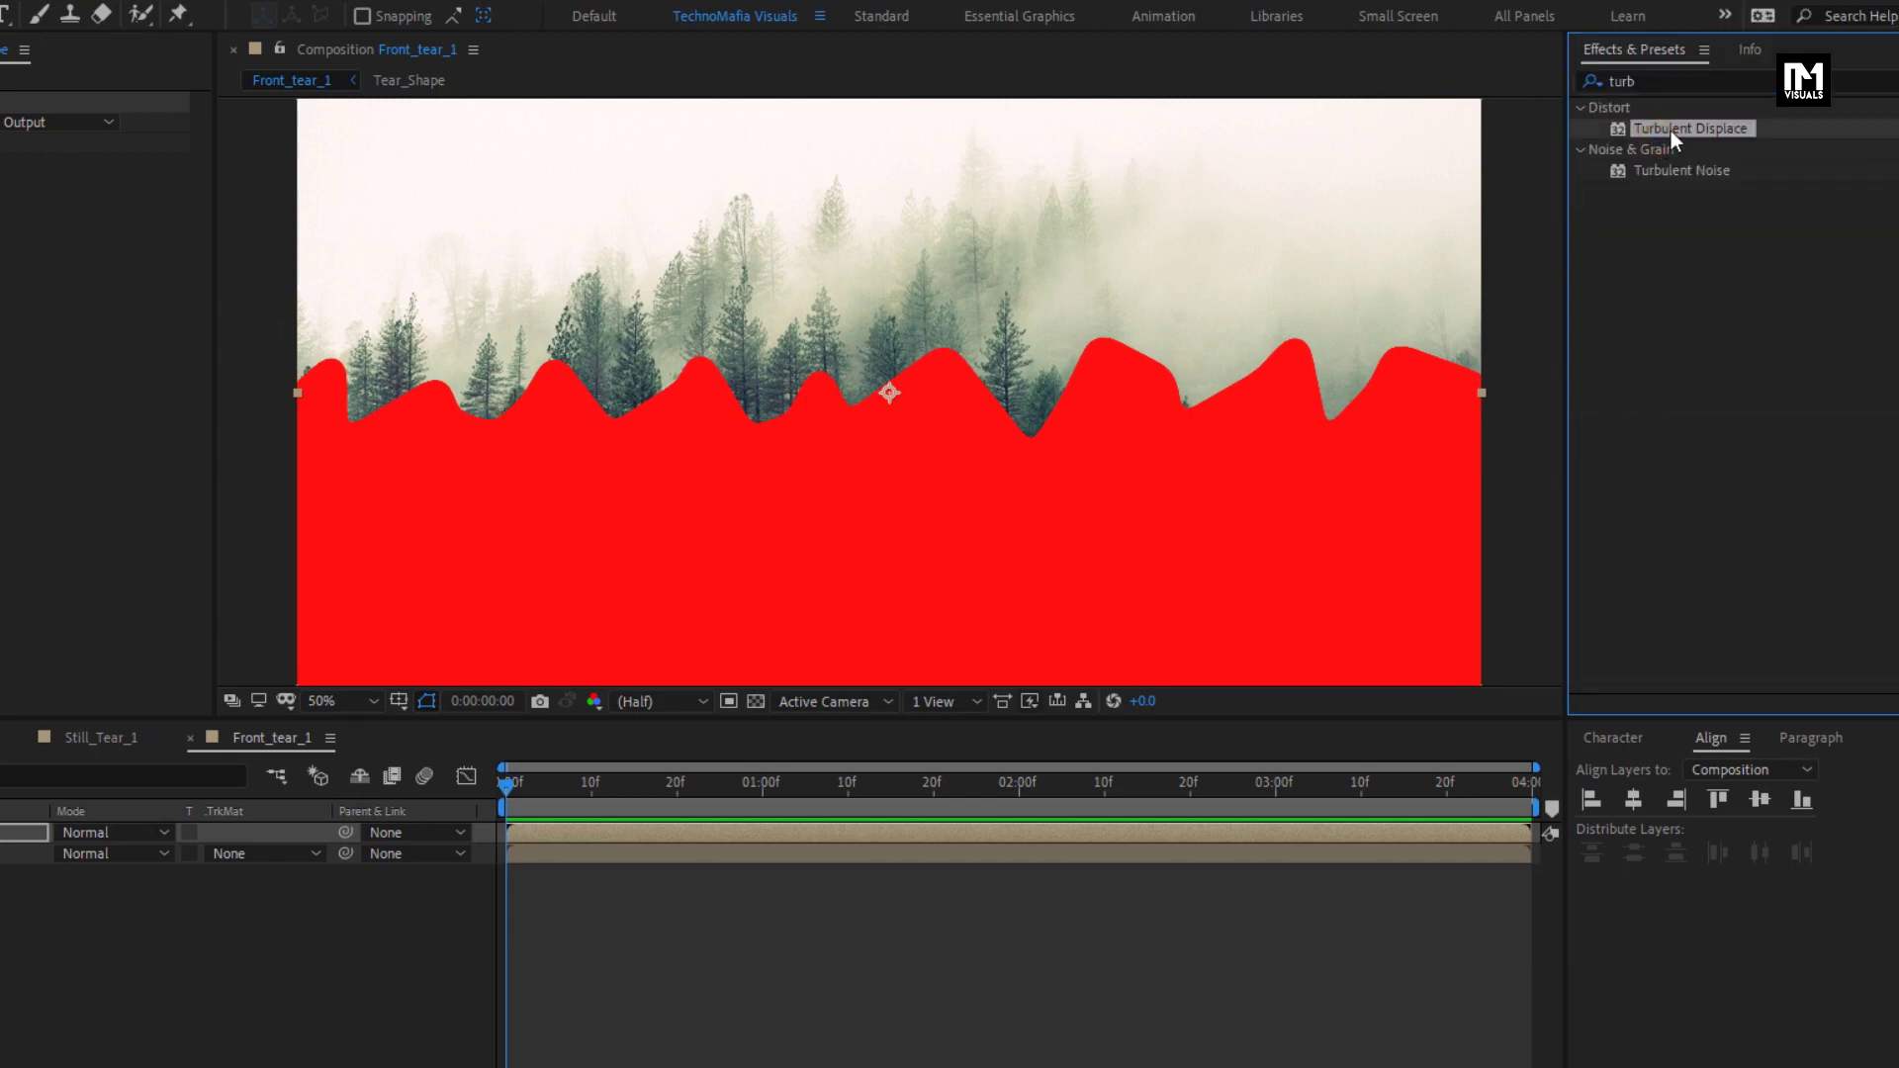
pyautogui.doubleClick(1671, 130)
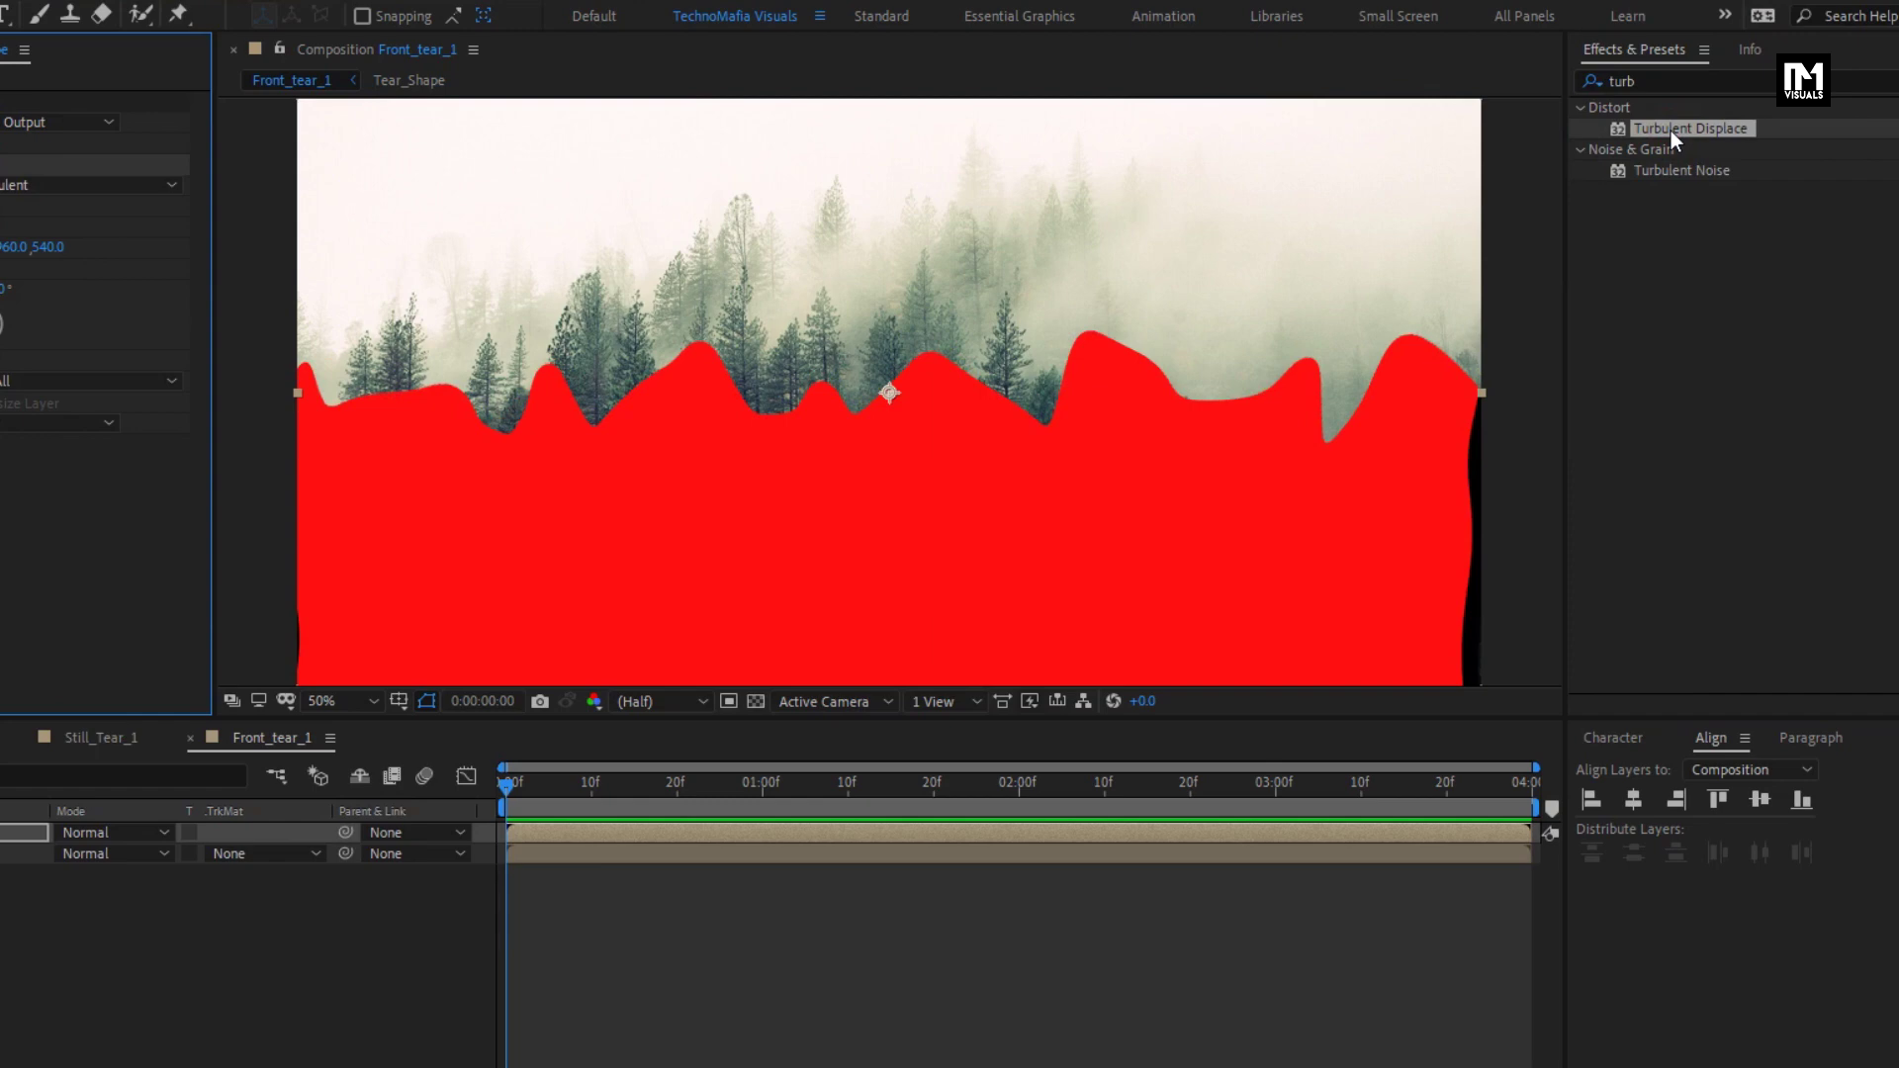
# Set the Tear_Shape layer's Turbulent Displace to Amount 70, Size 10 and Complexity 10
pyautogui.click(307, 208)
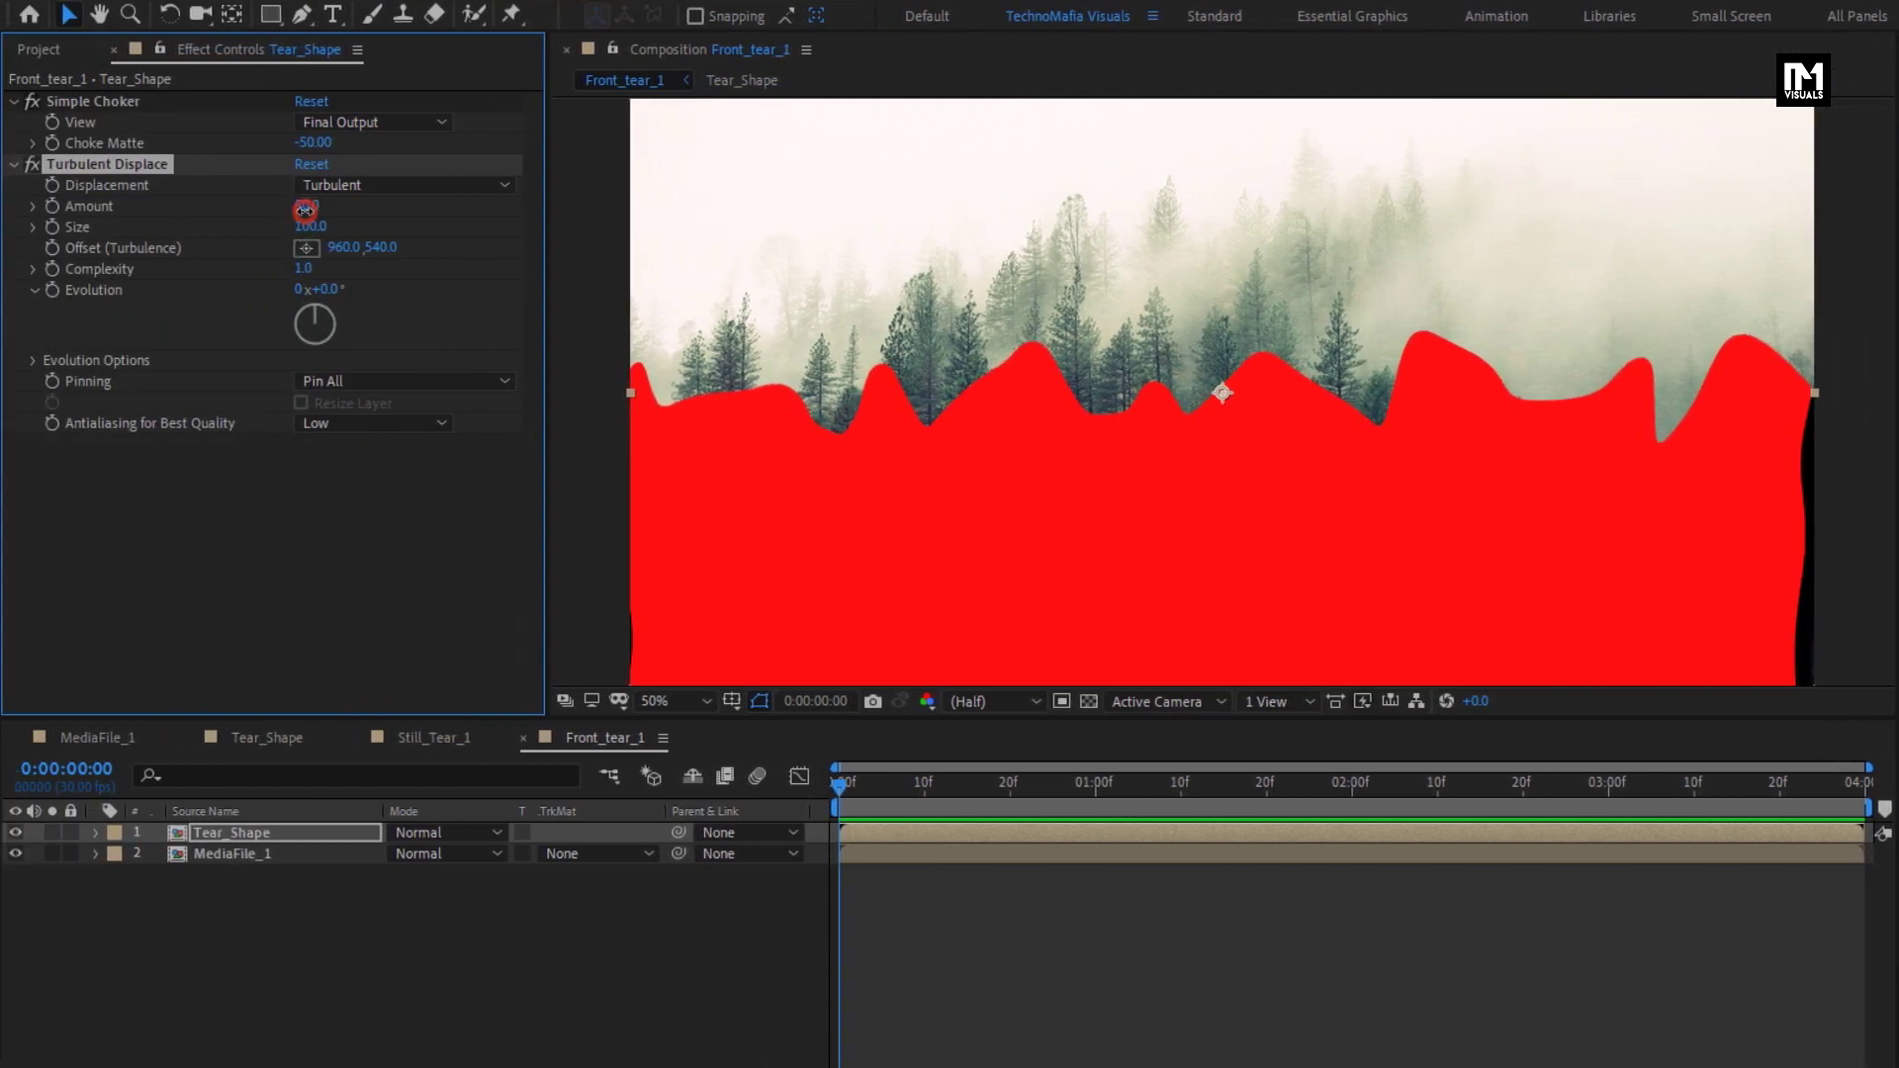
pyautogui.write('70')
pyautogui.press('Return')
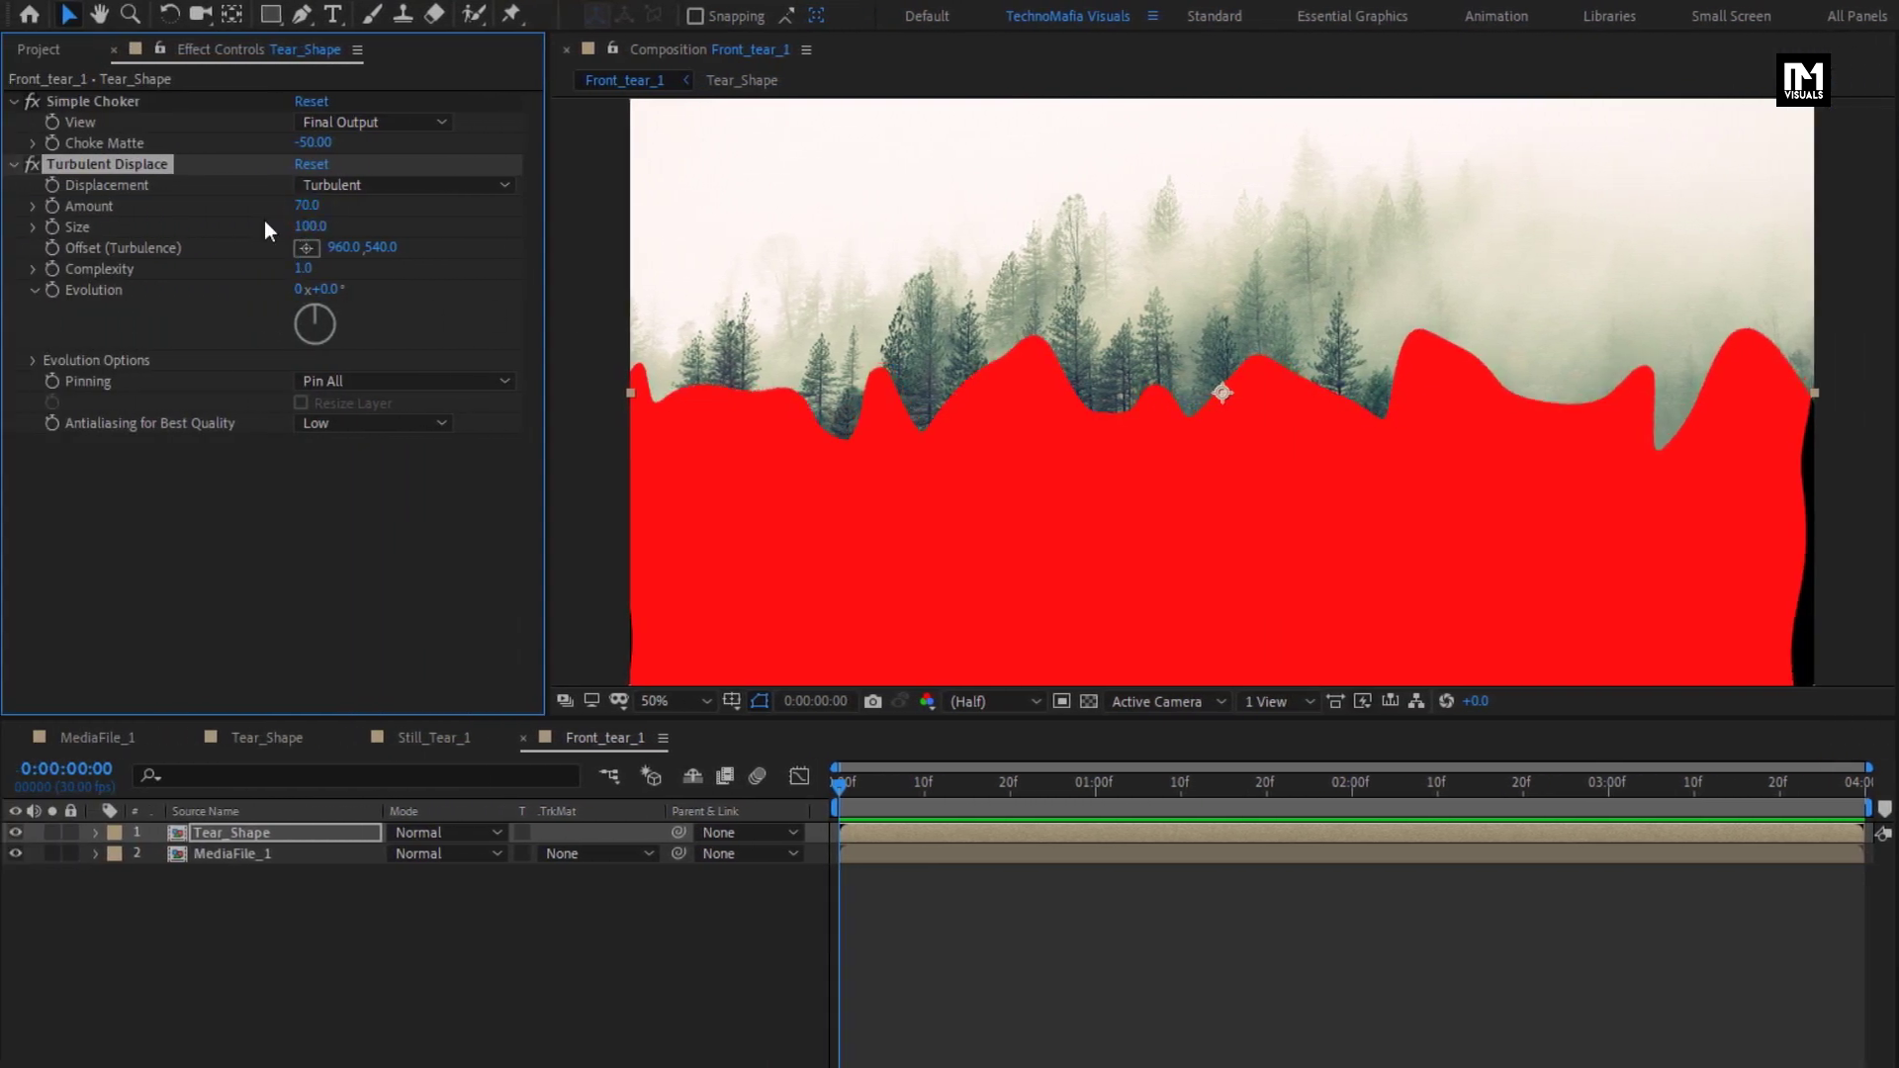
pyautogui.click(310, 227)
pyautogui.write('10')
pyautogui.press('Return')
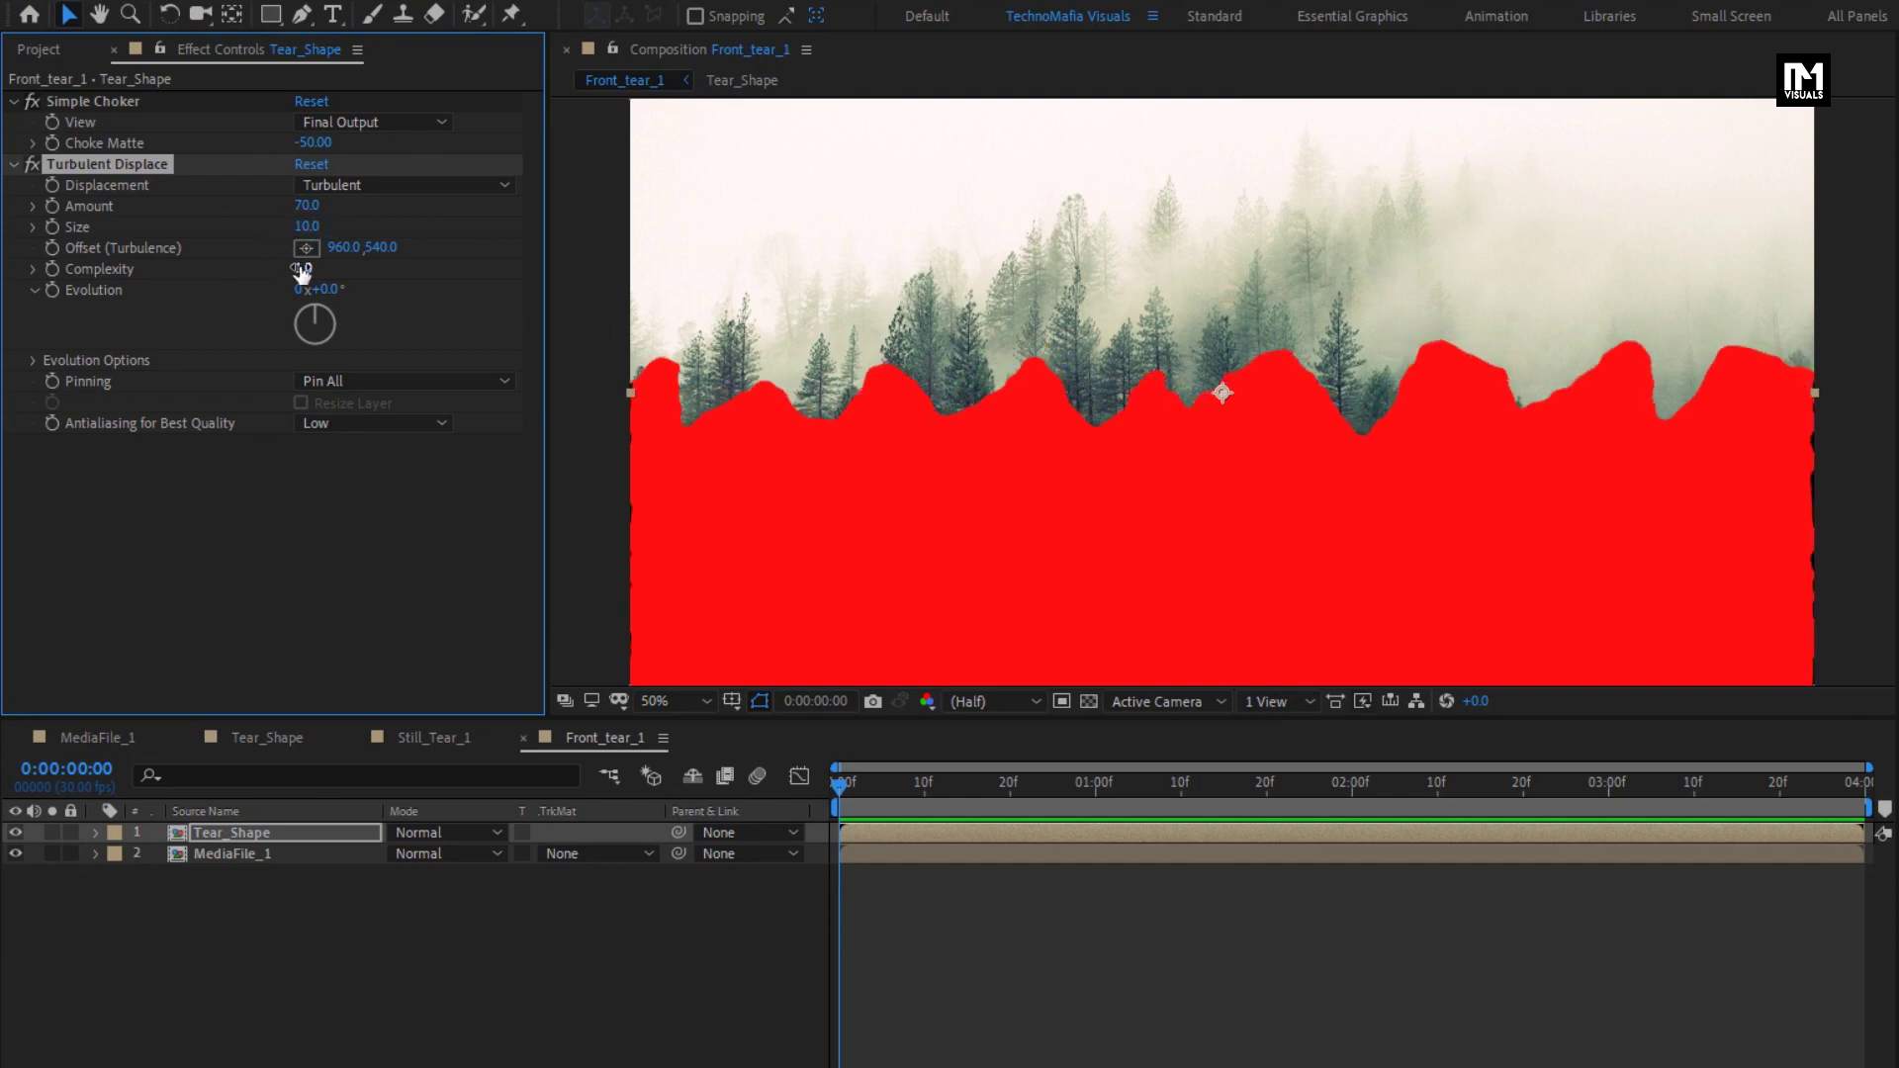
pyautogui.click(301, 268)
pyautogui.write('10')
pyautogui.press('Return')
# Set the MediaFile_1 layer's track matte in Front_tear_1 to Alpha Matte using Tear_Shape
pyautogui.click(245, 852)
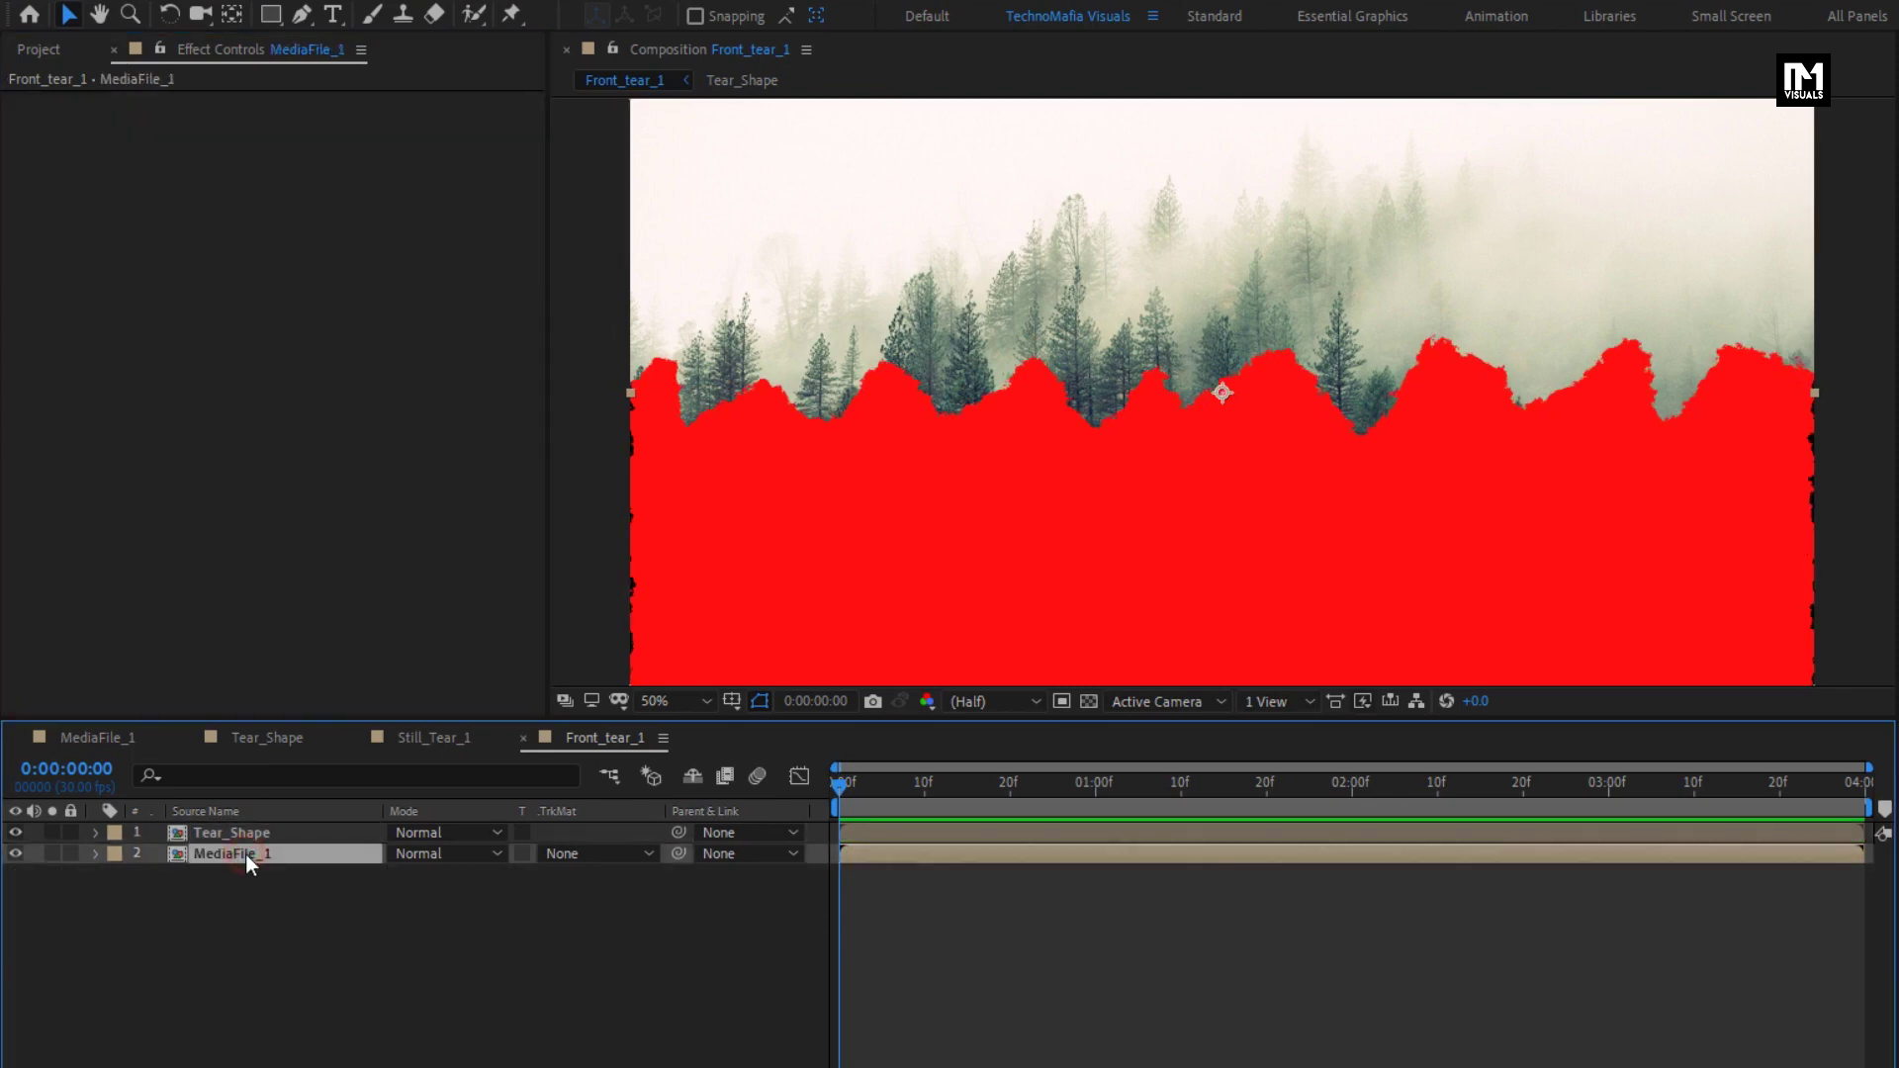
pyautogui.click(583, 854)
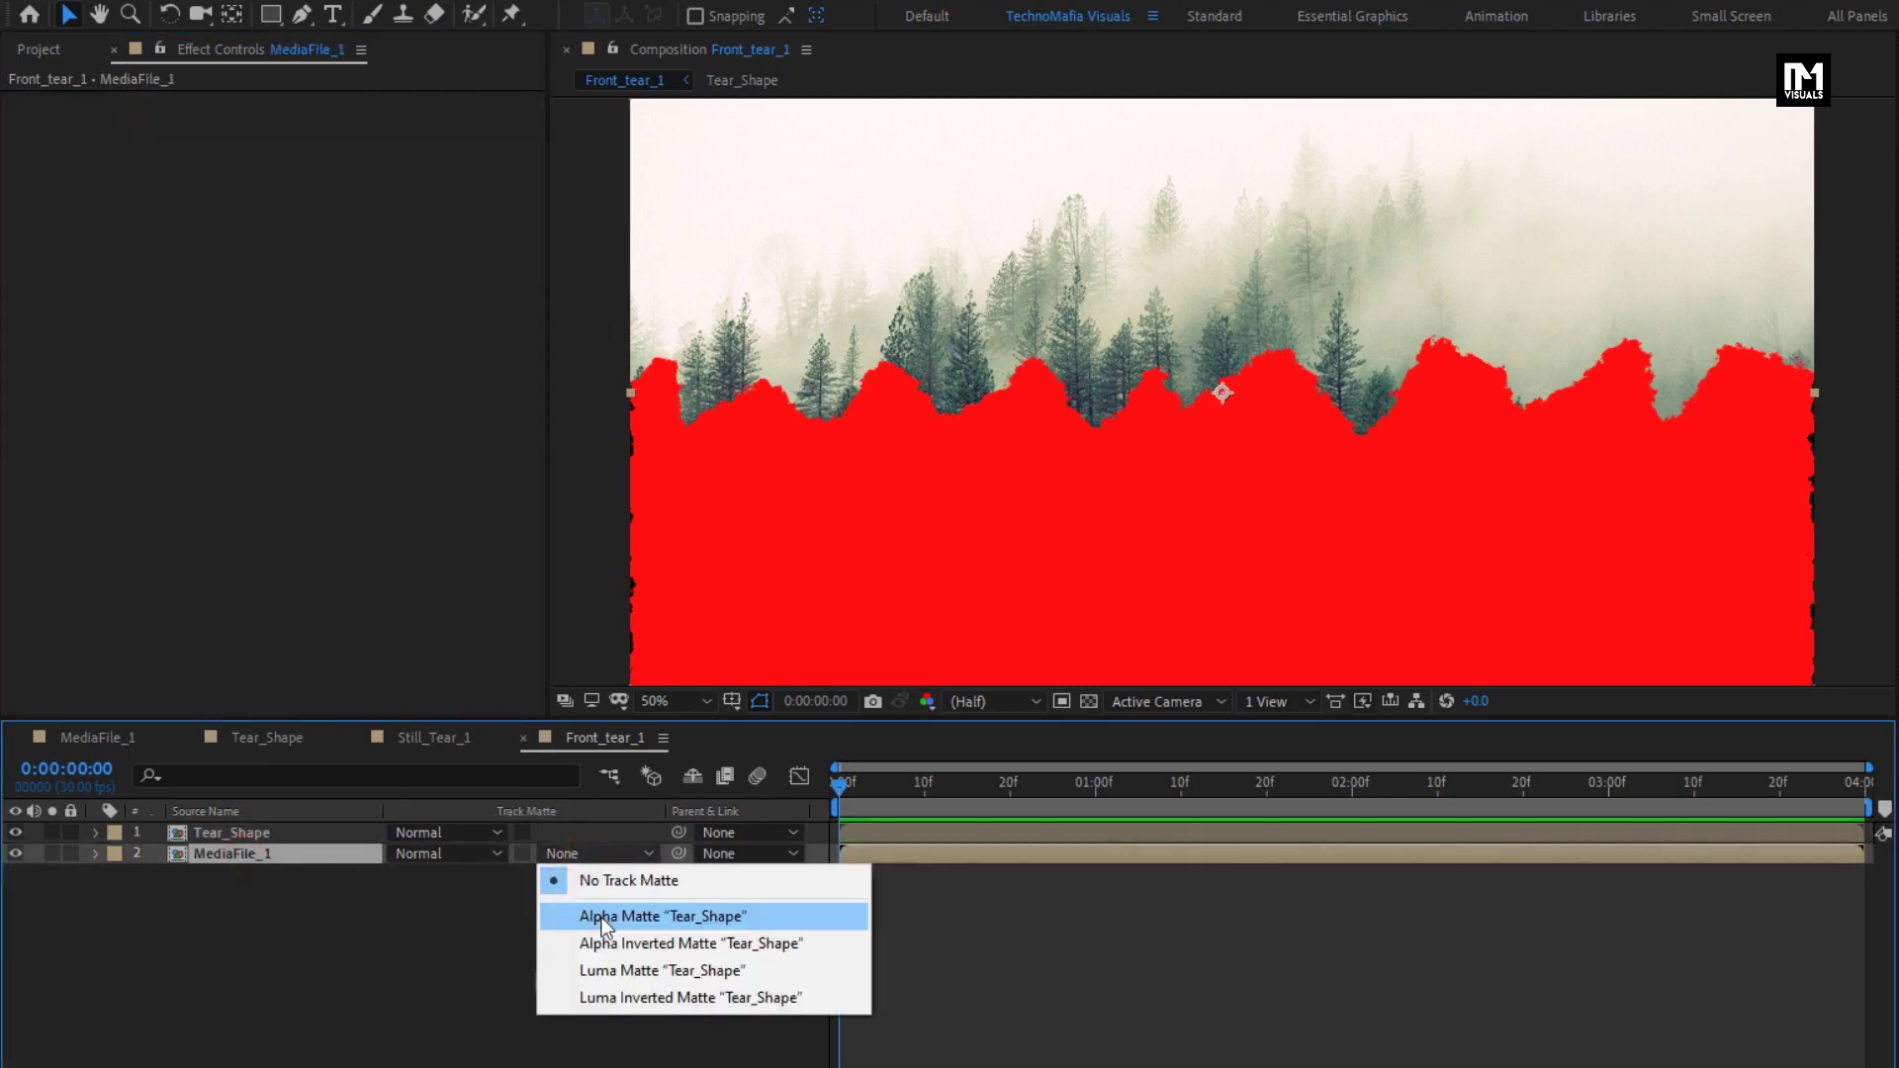
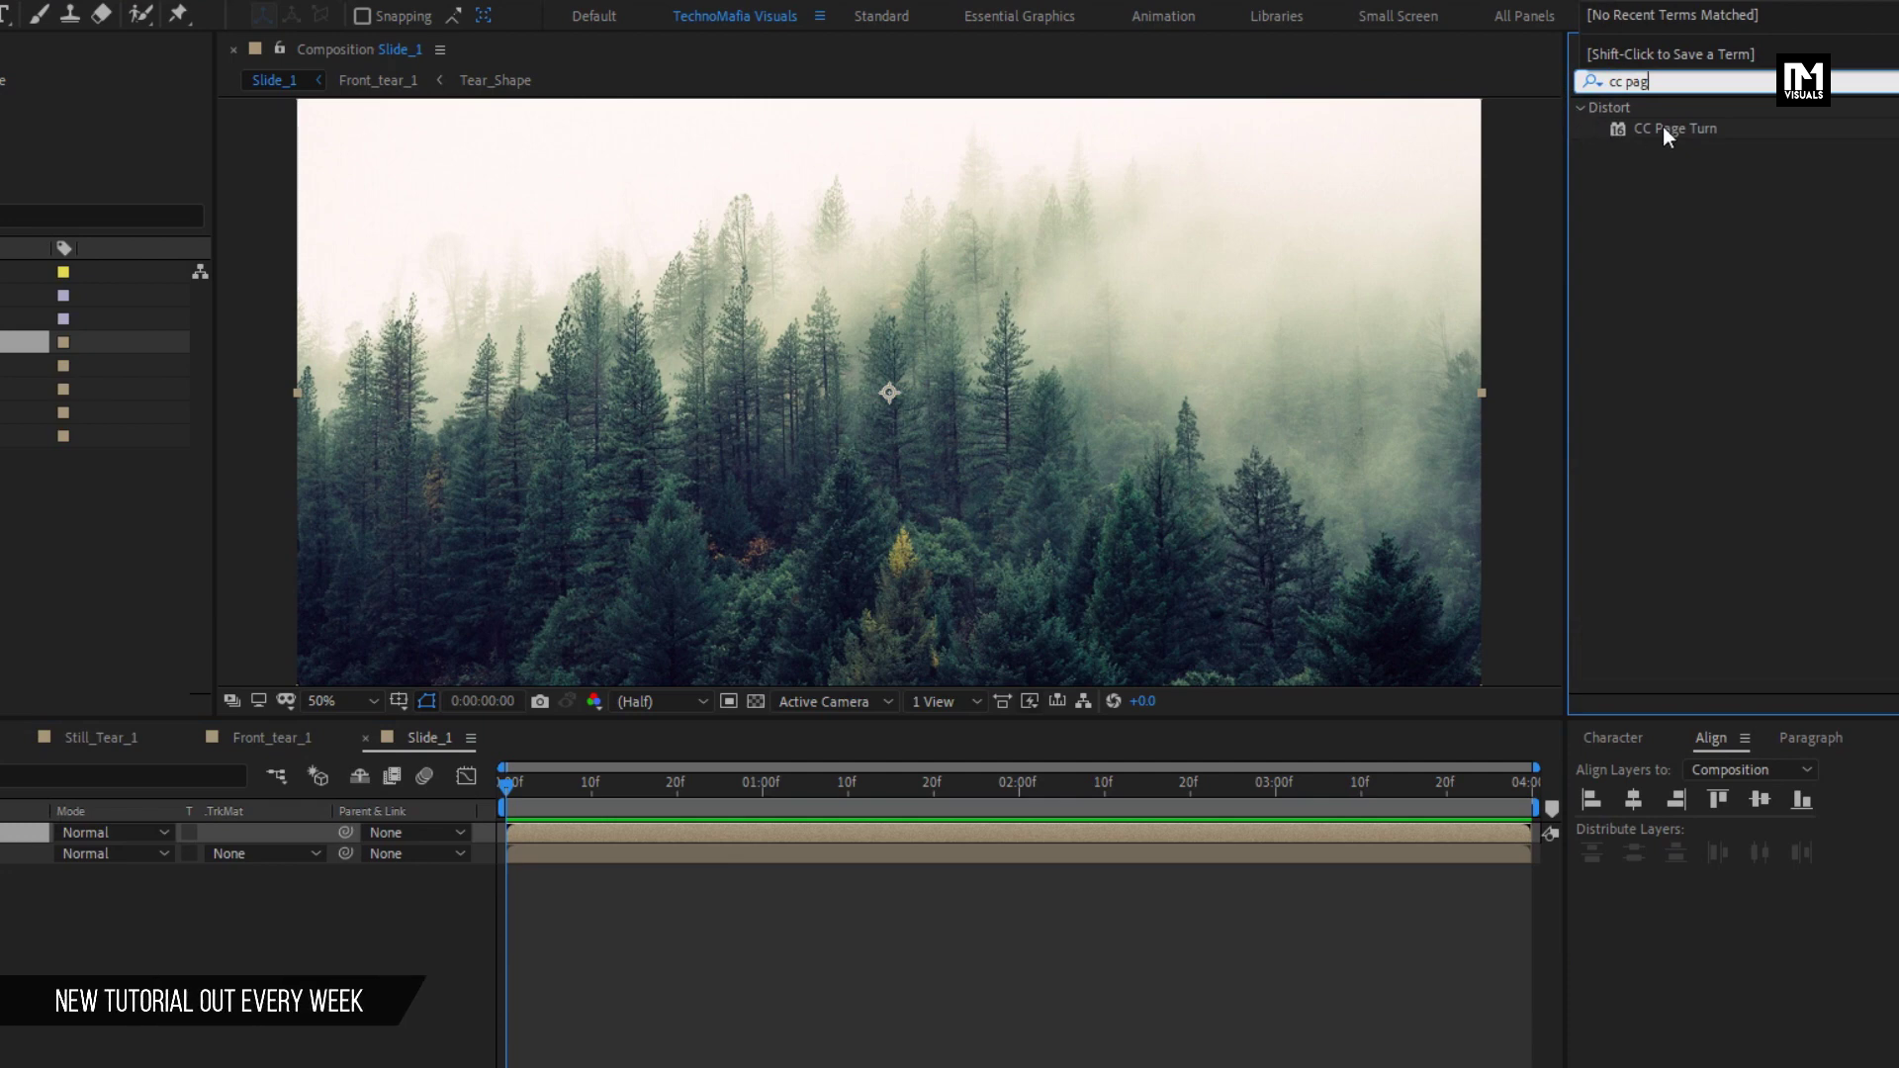
# Apply CC Page Turn to the Front_tear_1 layer in Slide_1 and set its Controls to Classic UI
pyautogui.moveTo(1671, 128); pyautogui.dragTo(1045, 409)
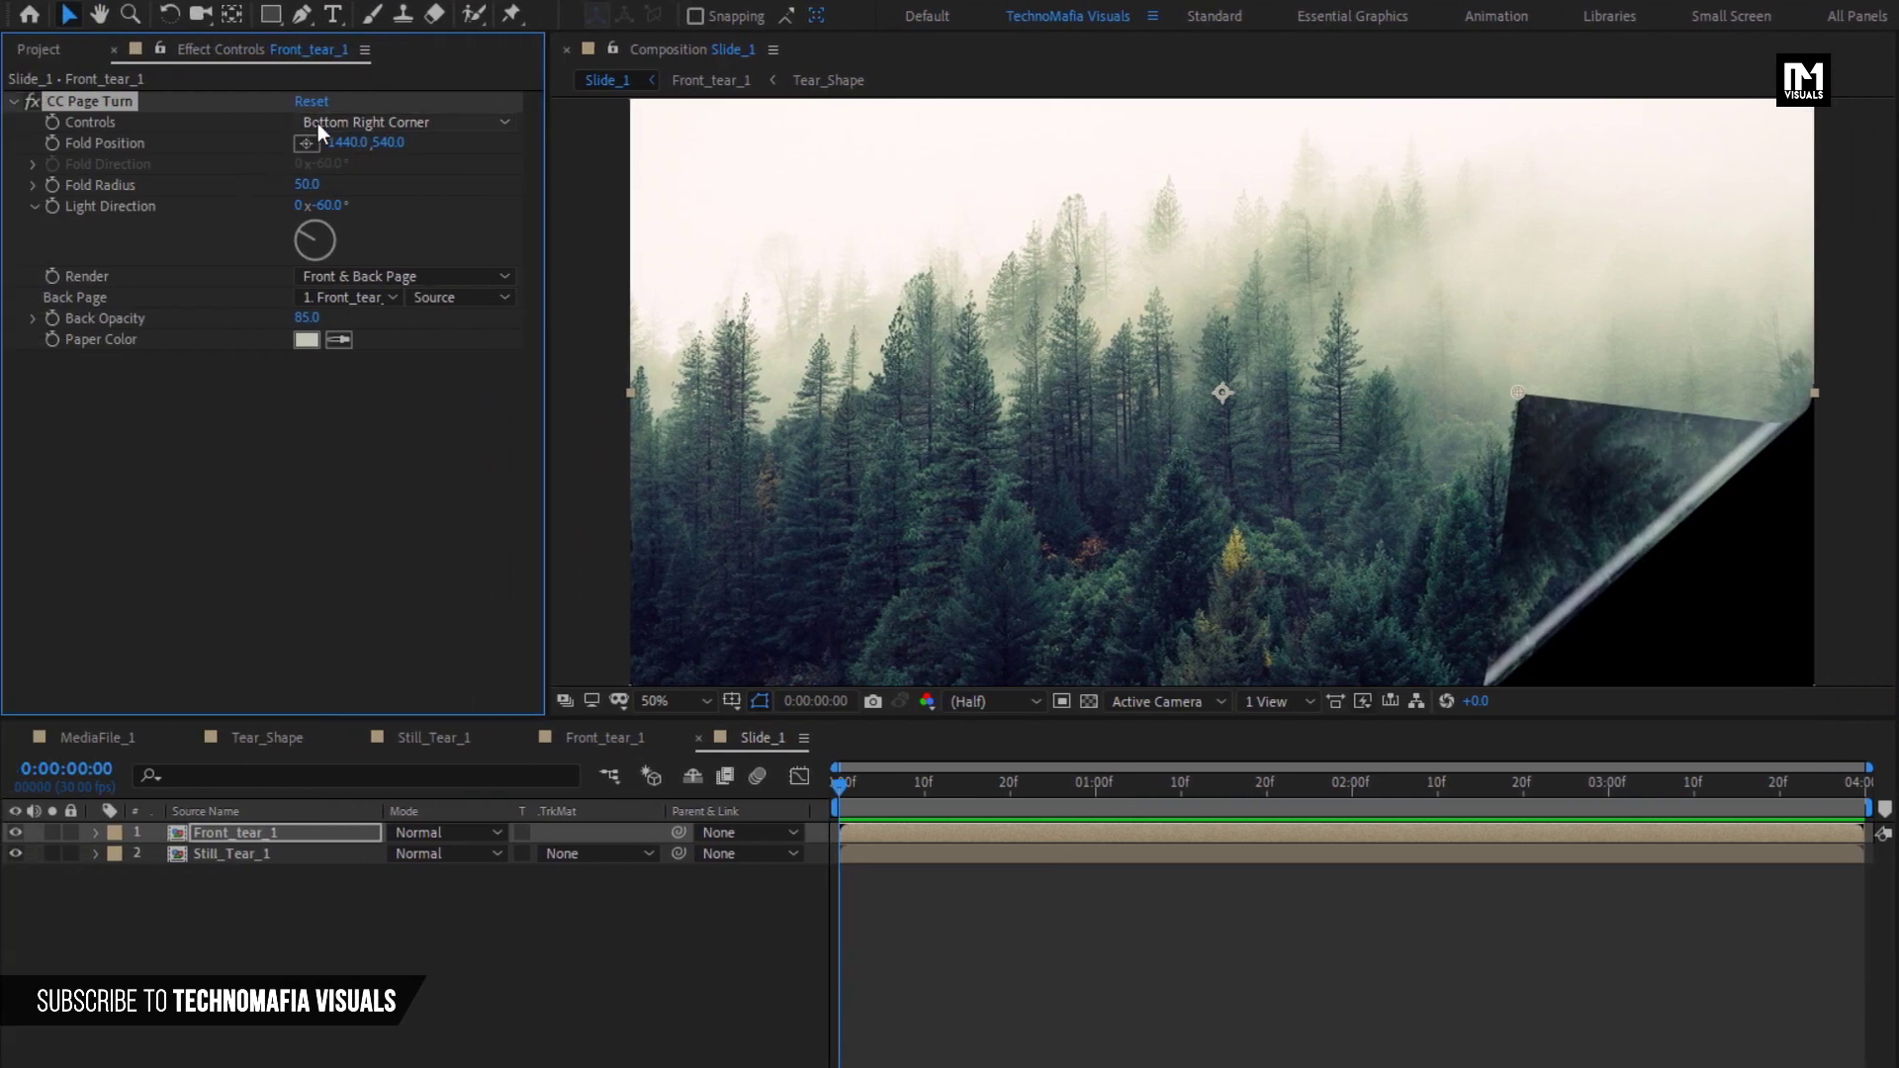
pyautogui.click(318, 122)
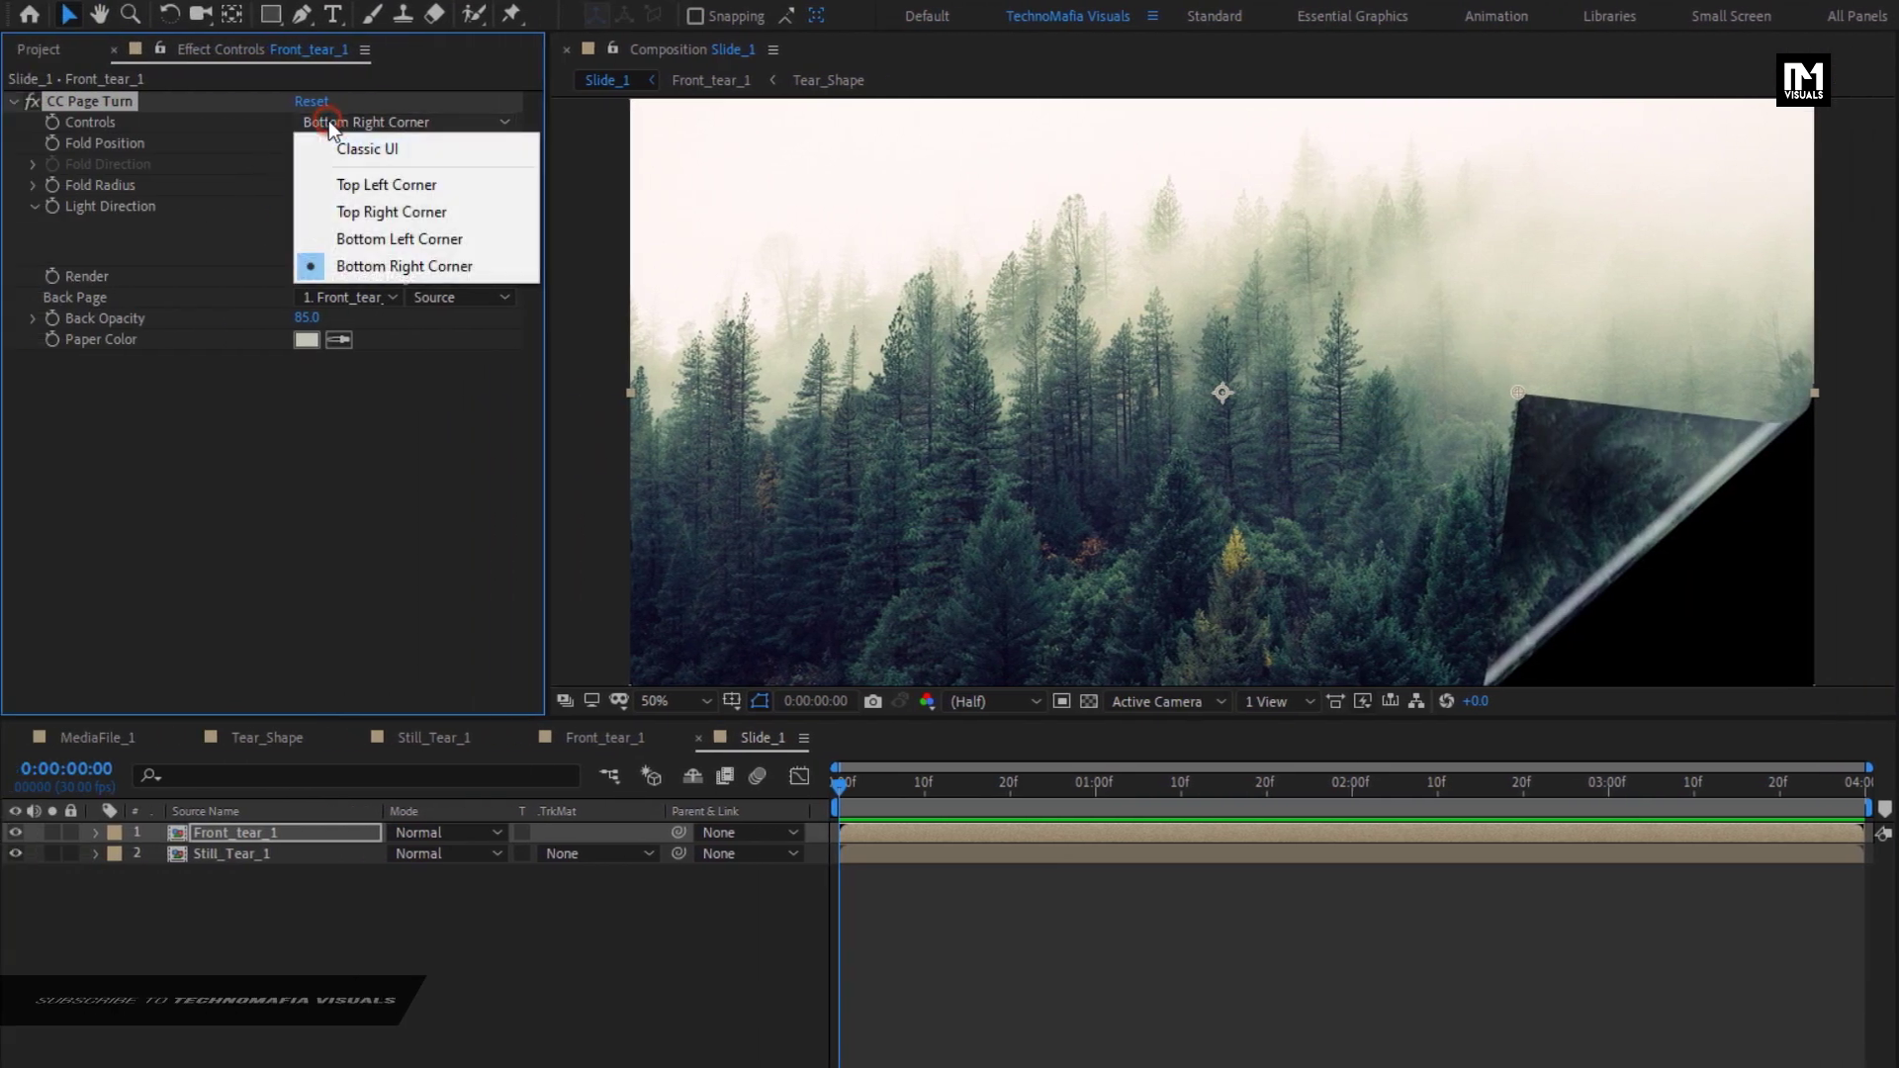
pyautogui.click(378, 151)
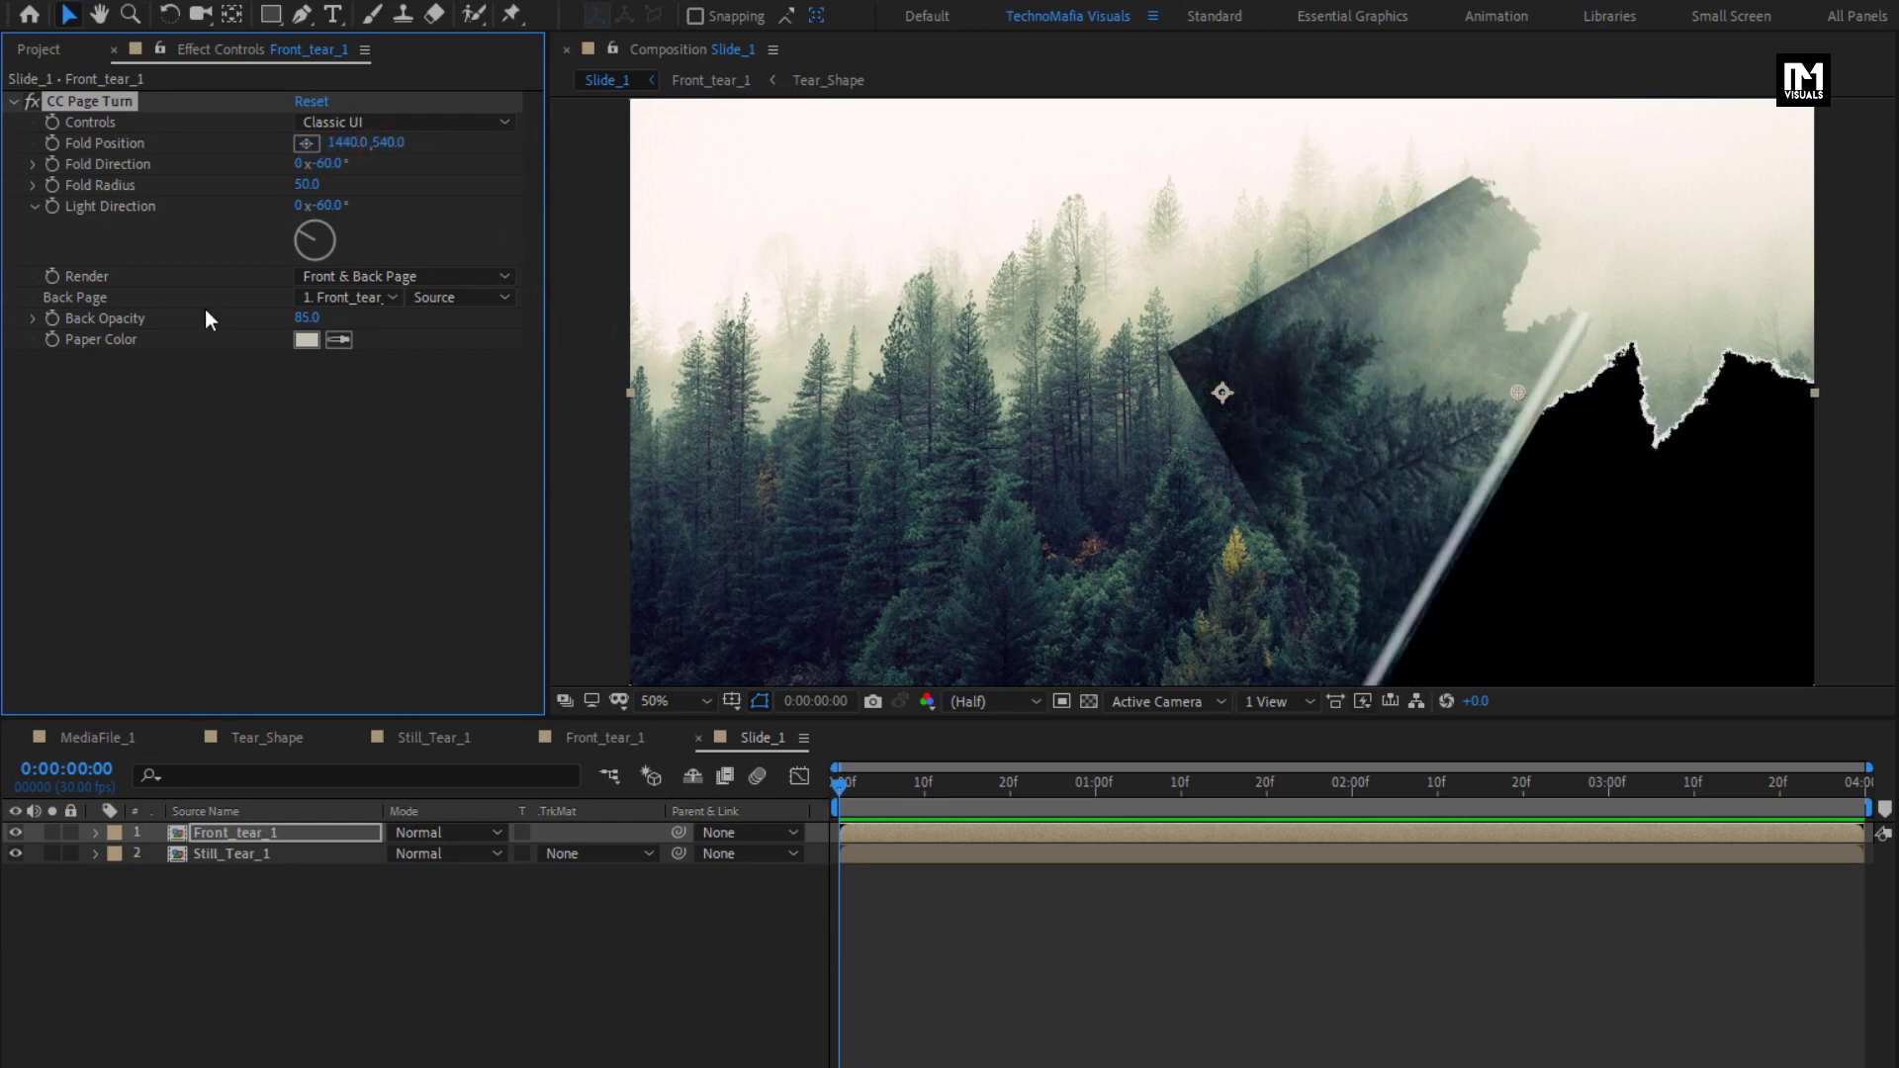
# Set the page turn's Back Page to None, Back Opacity to 100 and Paper Color to the light grey E9E9E8
pyautogui.click(346, 301)
pyautogui.click(368, 313)
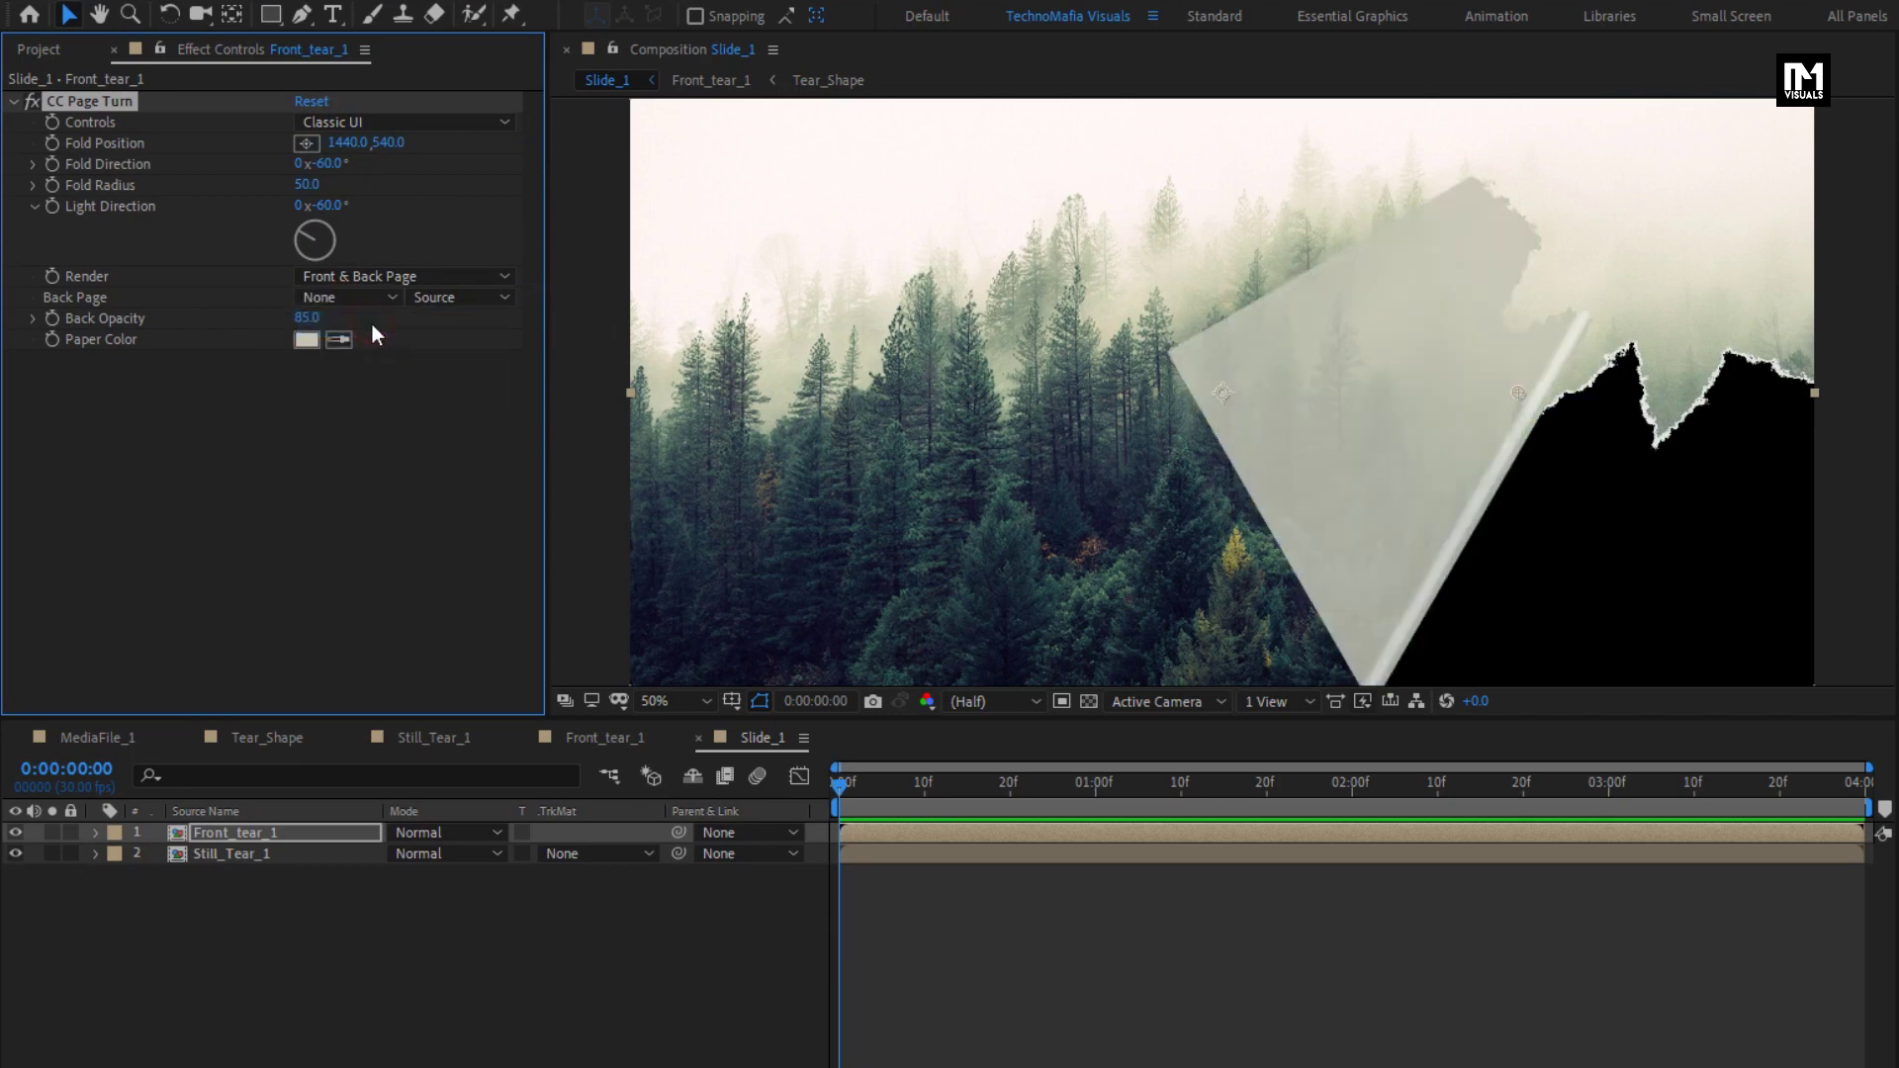
pyautogui.moveTo(307, 318); pyautogui.dragTo(433, 323)
pyautogui.click(307, 340)
pyautogui.moveTo(280, 389); pyautogui.dragTo(255, 347)
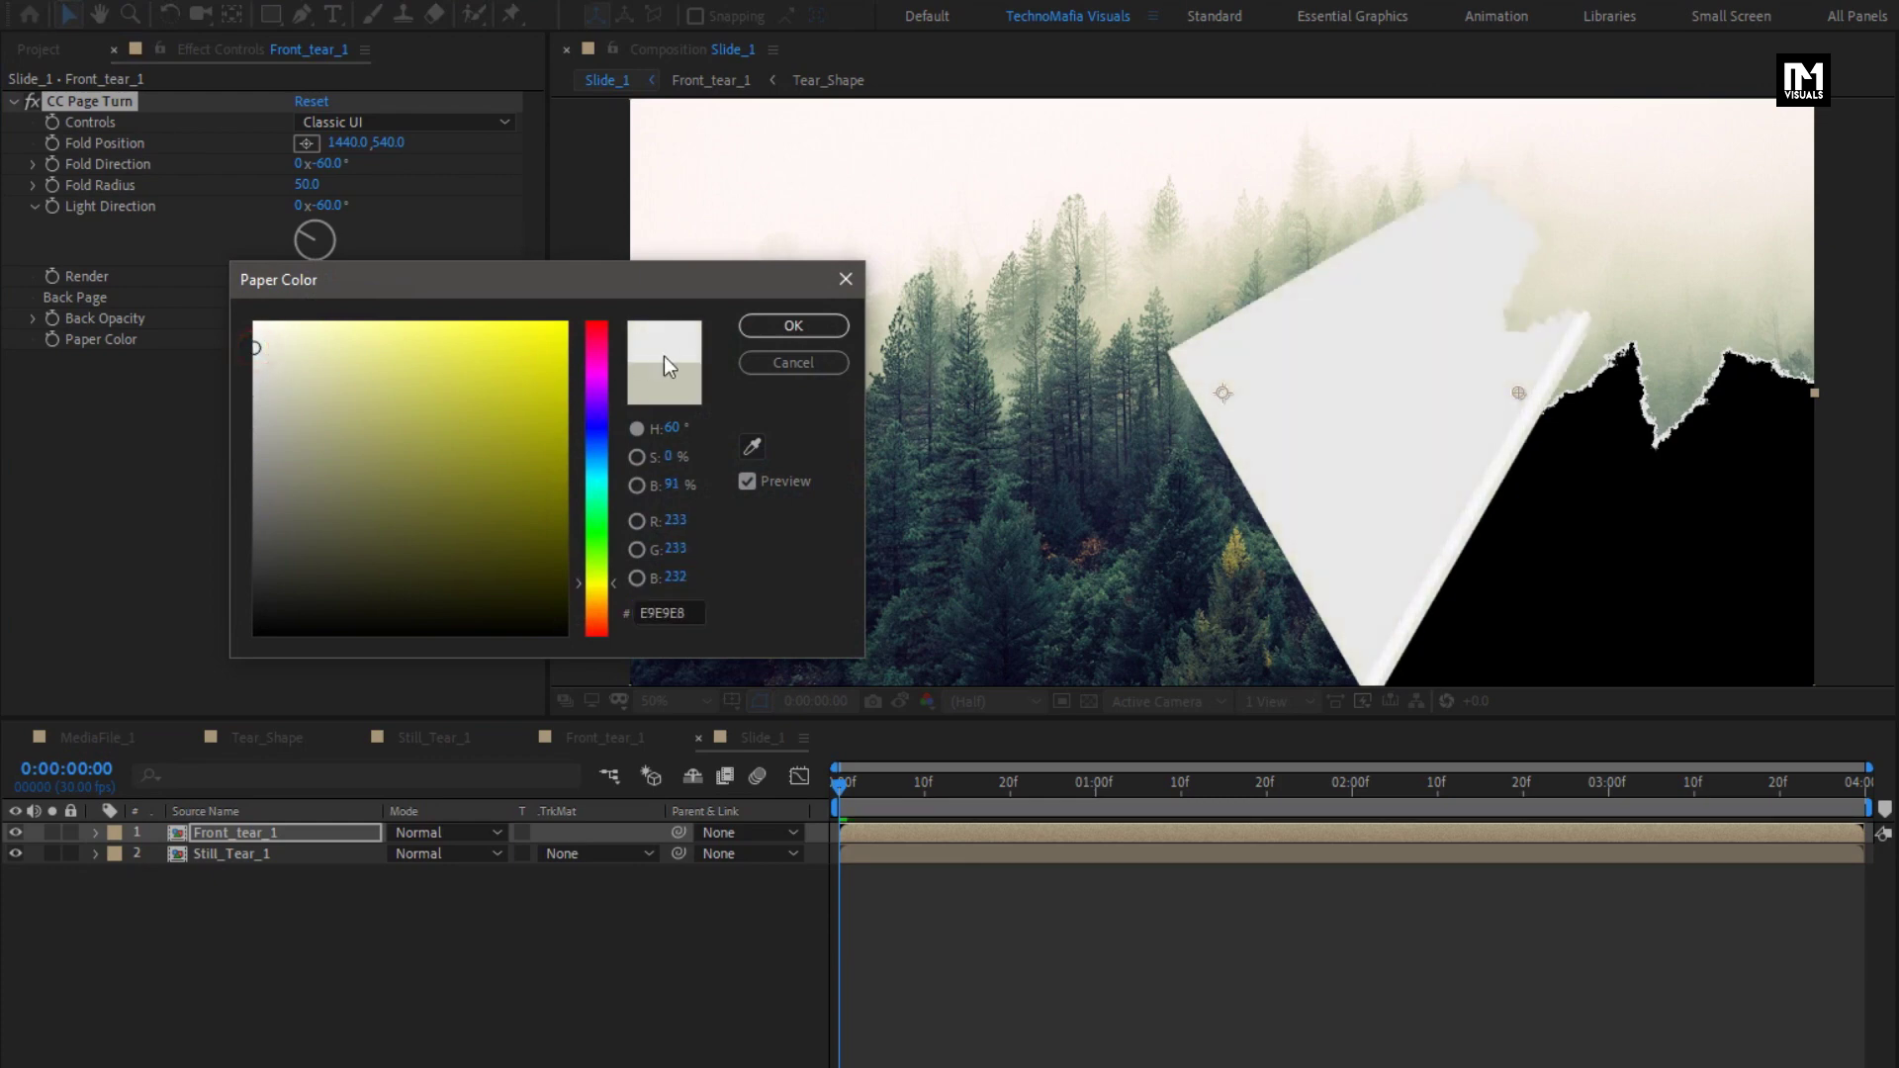
pyautogui.click(795, 326)
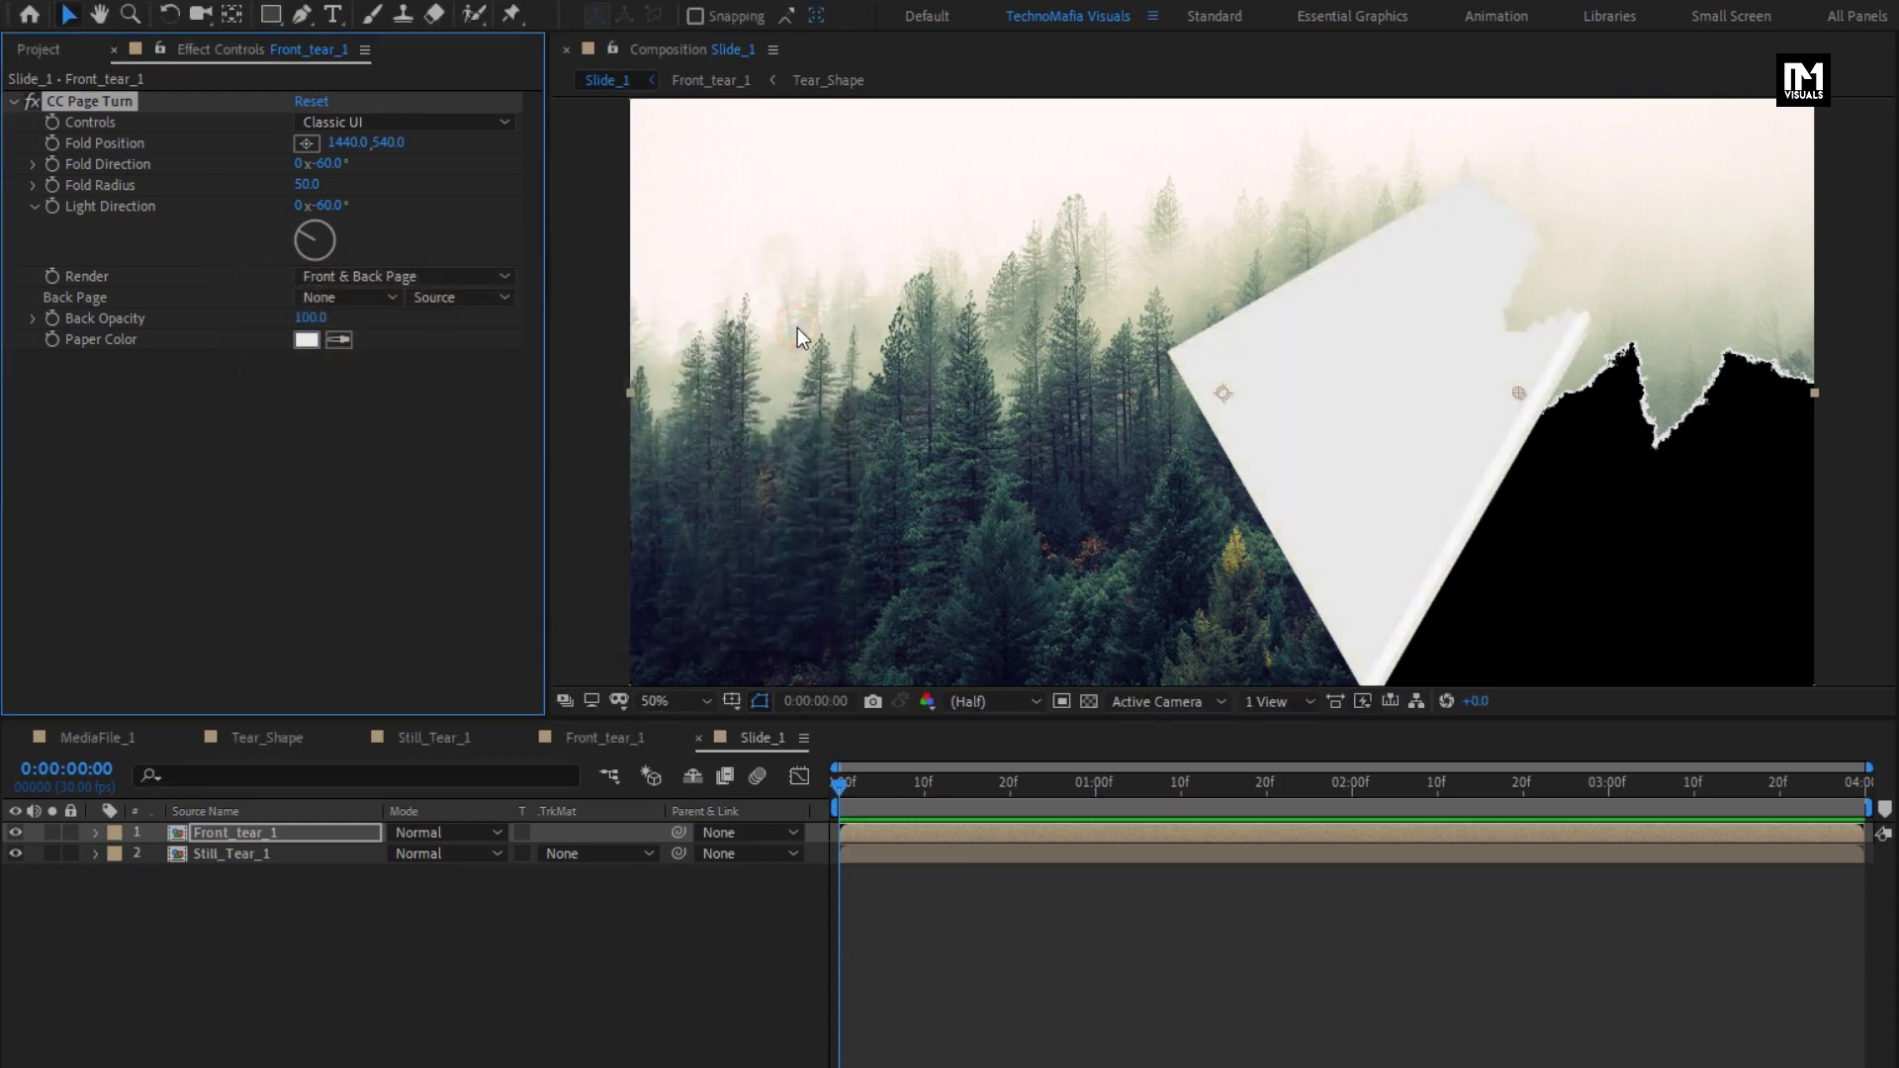
# Set the Fold Radius of Front_tear_1's CC Page Turn to 130
pyautogui.click(308, 185)
pyautogui.write('130')
pyautogui.press('Return')
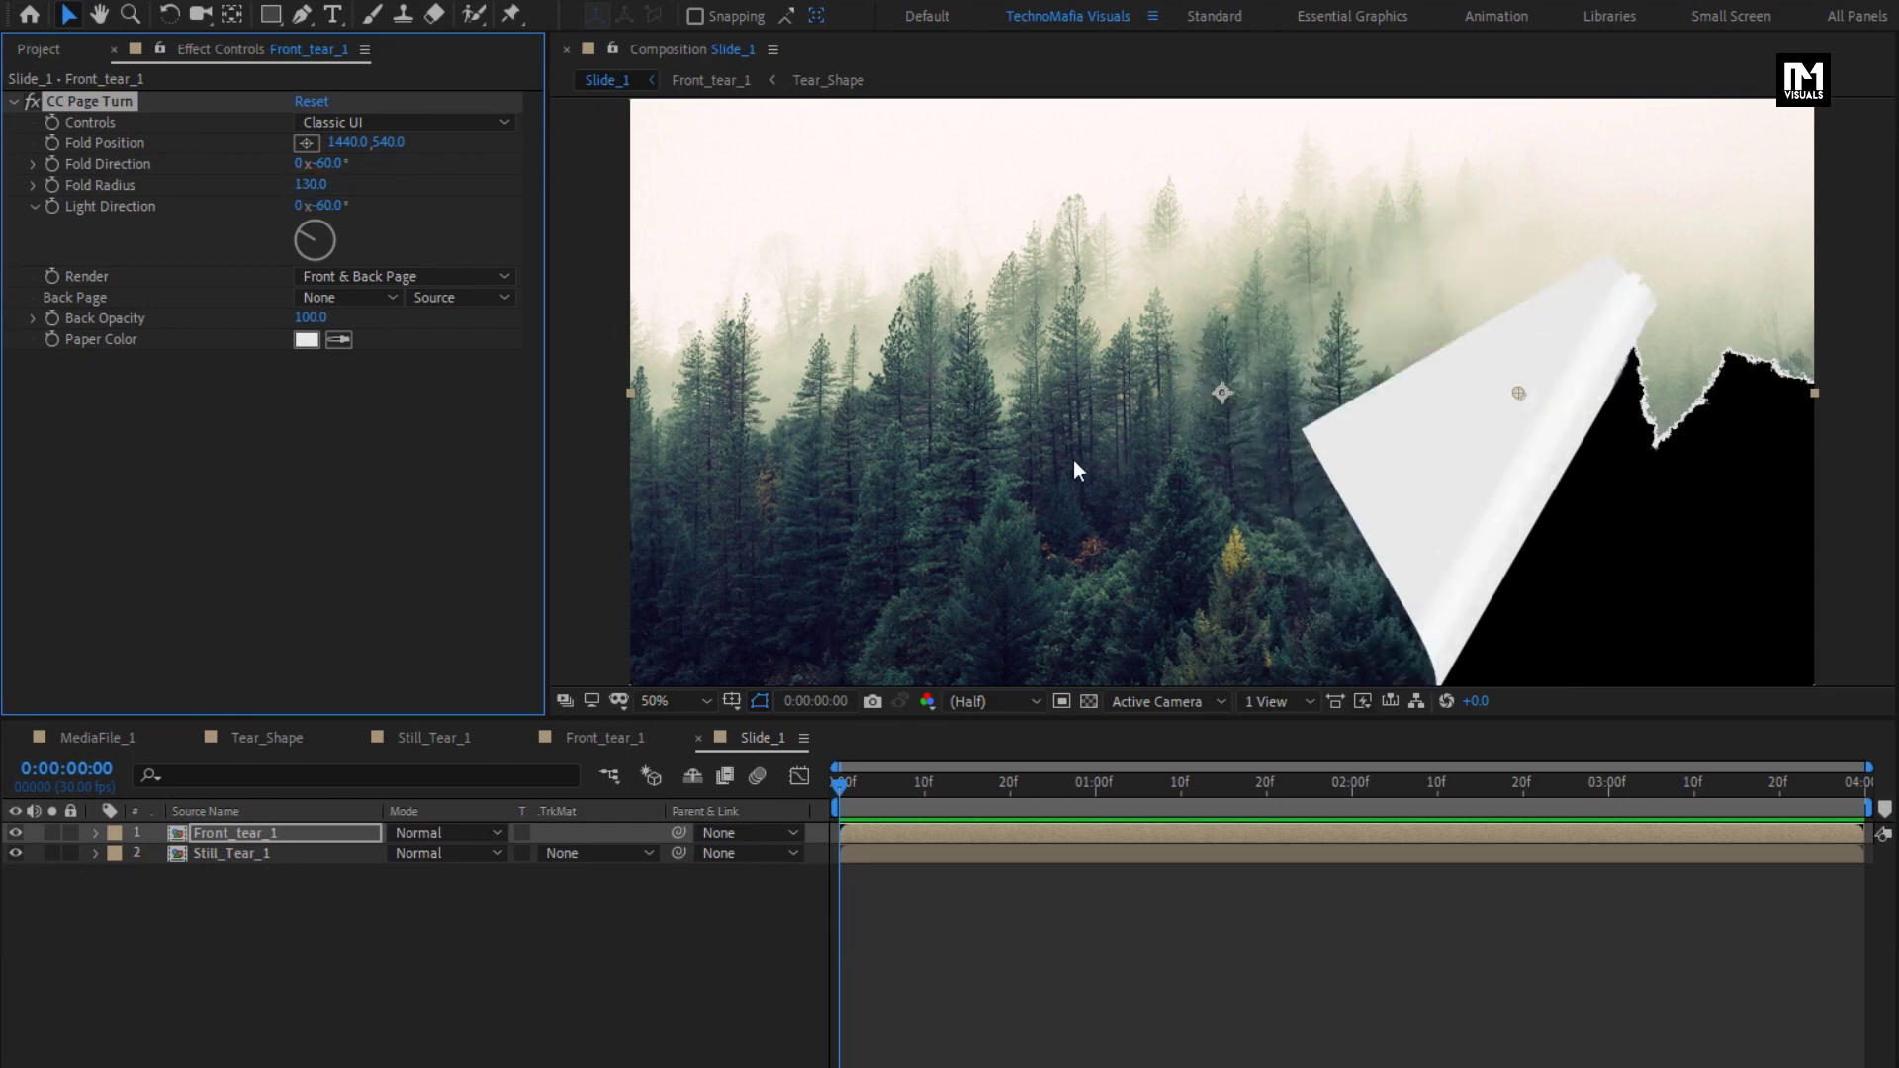
# At 2 seconds, move Front_tear_1's fold point beyond the frame's lower-right corner to about 2188, 1172 and keyframe Fold Position
pyautogui.moveTo(993, 782); pyautogui.dragTo(1355, 794)
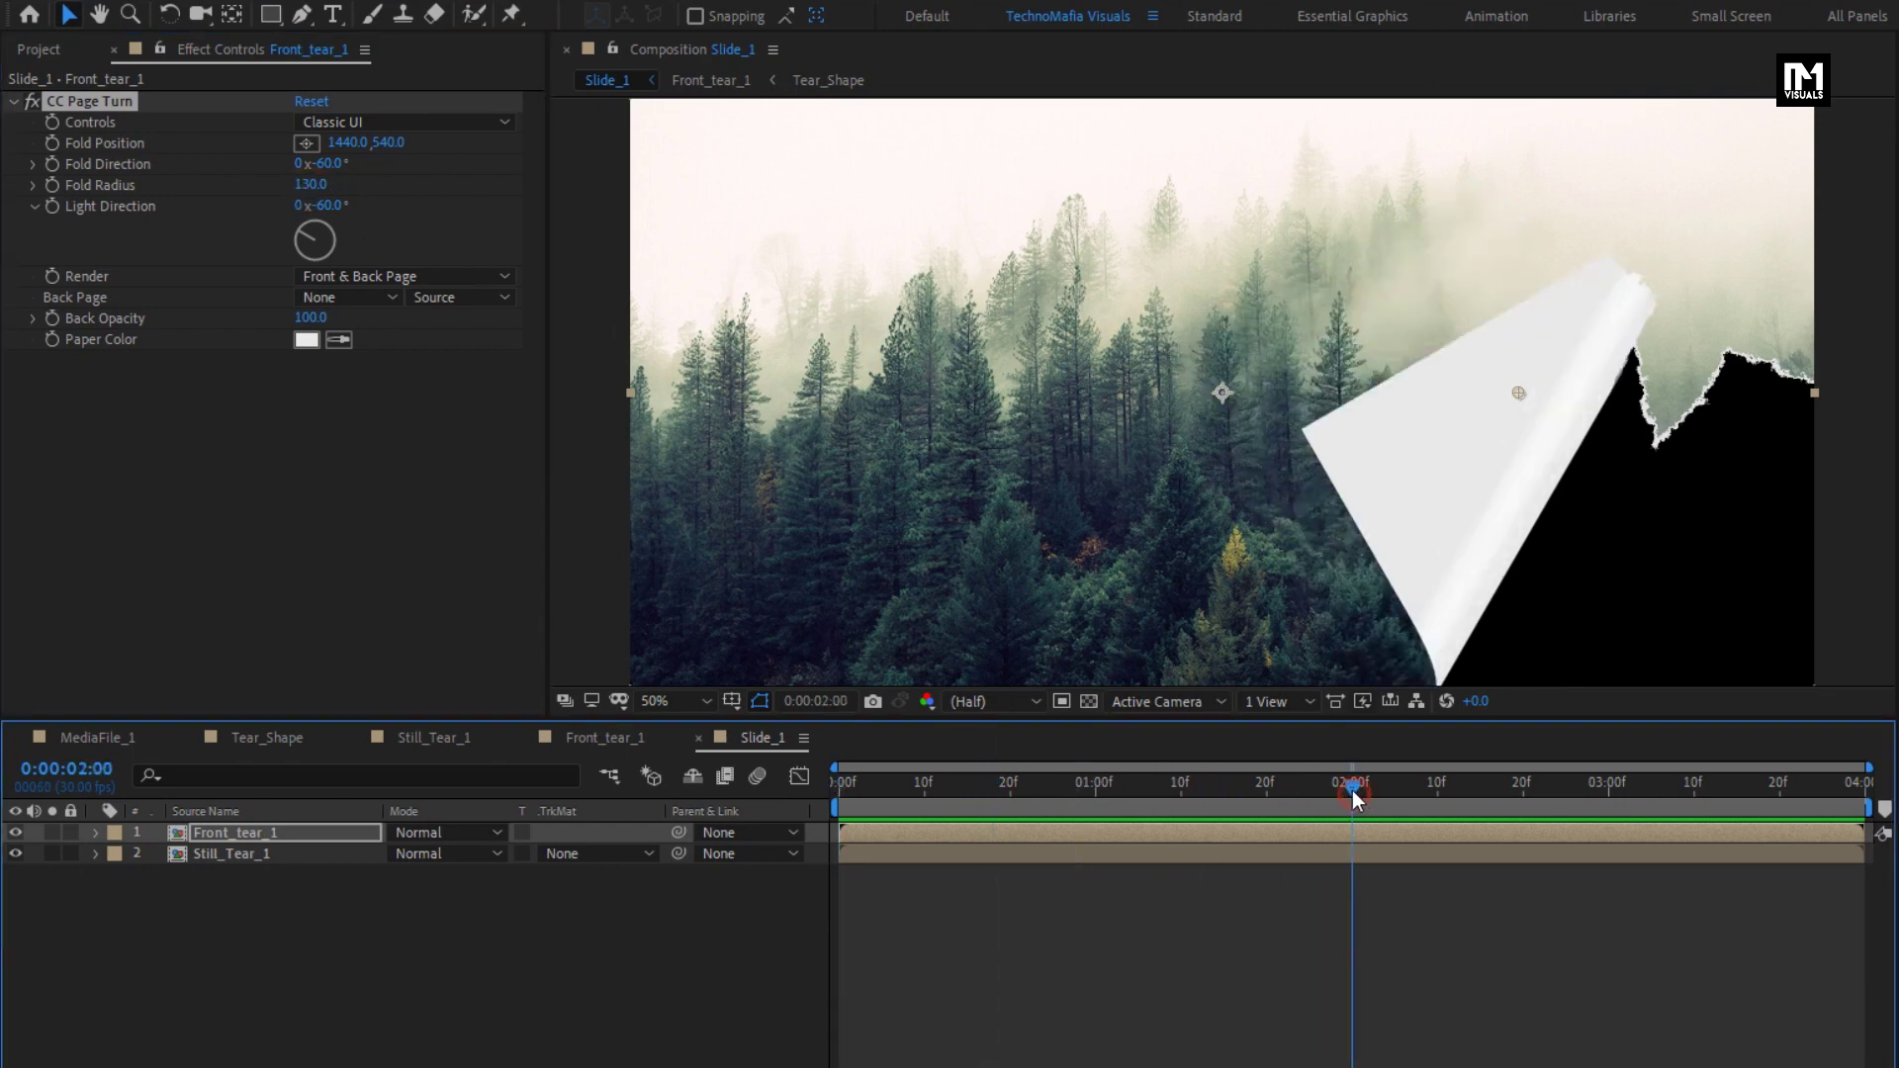
pyautogui.moveTo(1519, 394); pyautogui.dragTo(1784, 638)
pyautogui.press(',')
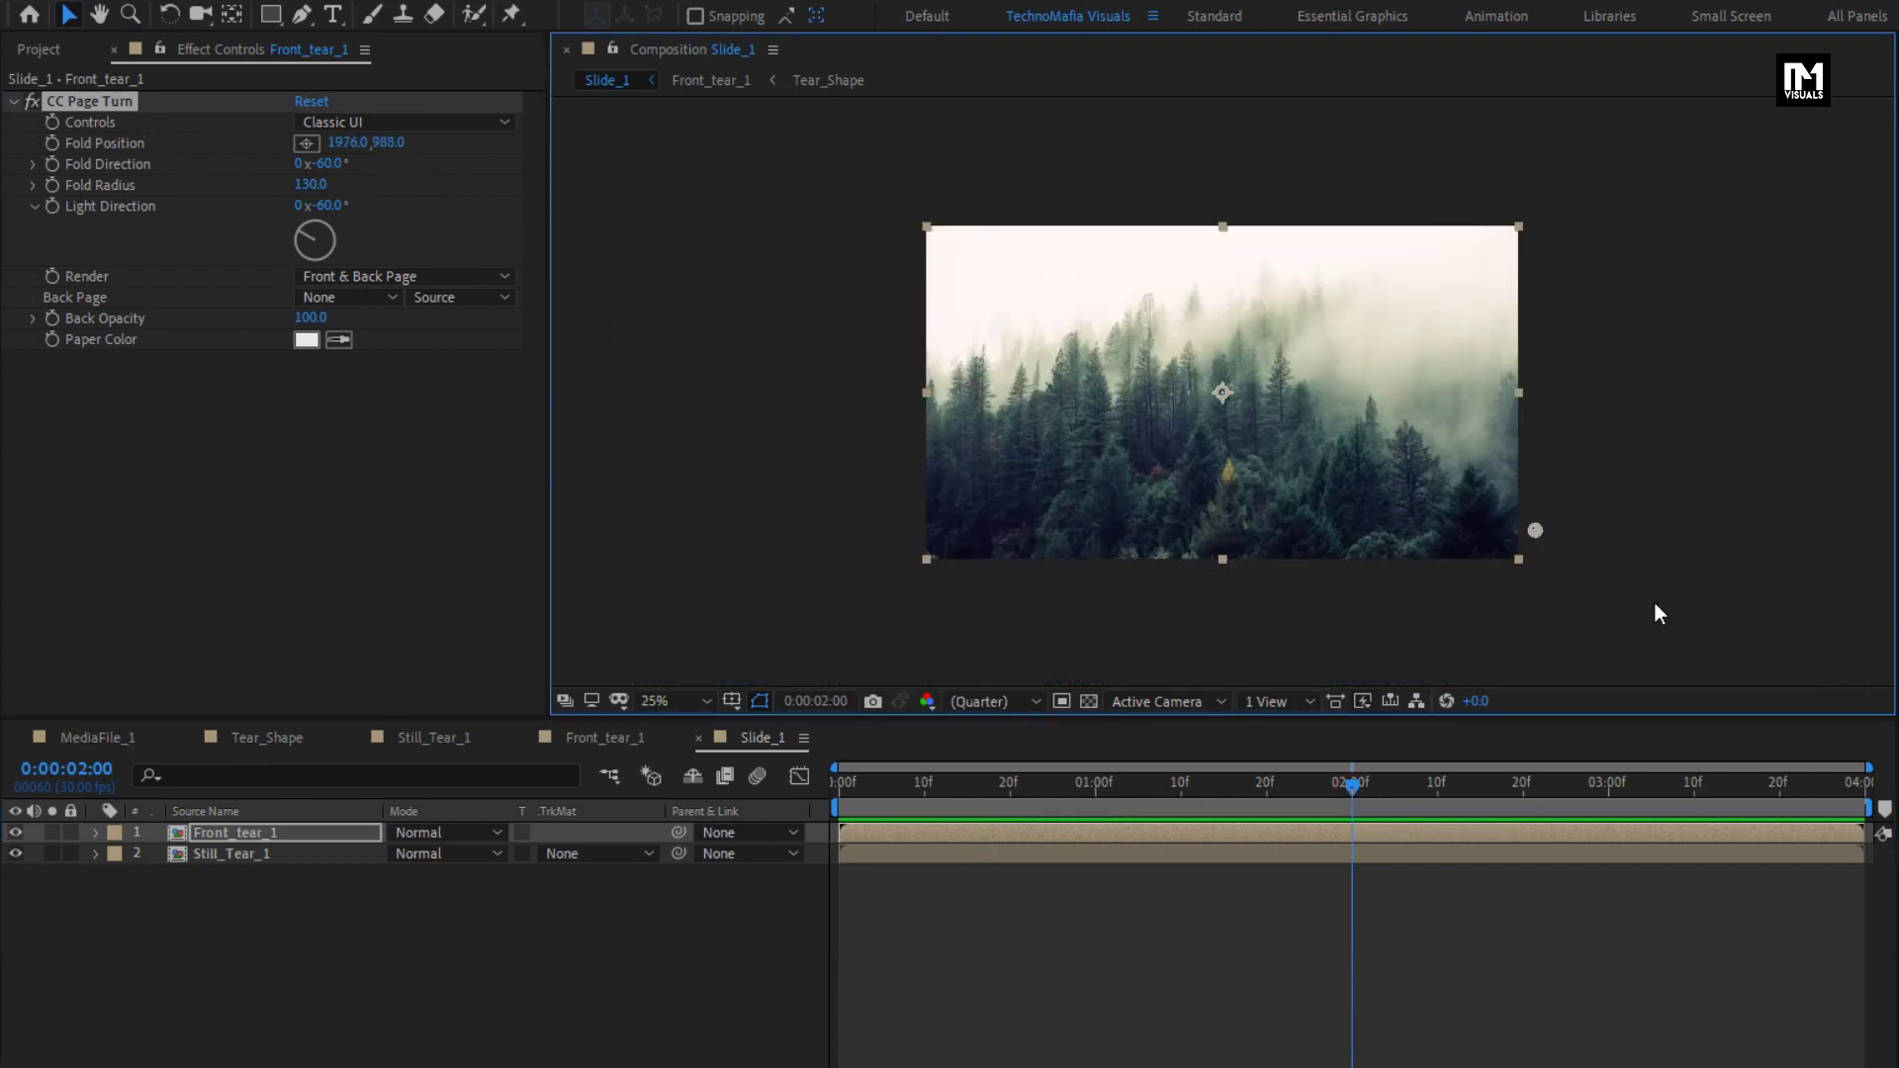
pyautogui.moveTo(1544, 534); pyautogui.dragTo(1603, 595)
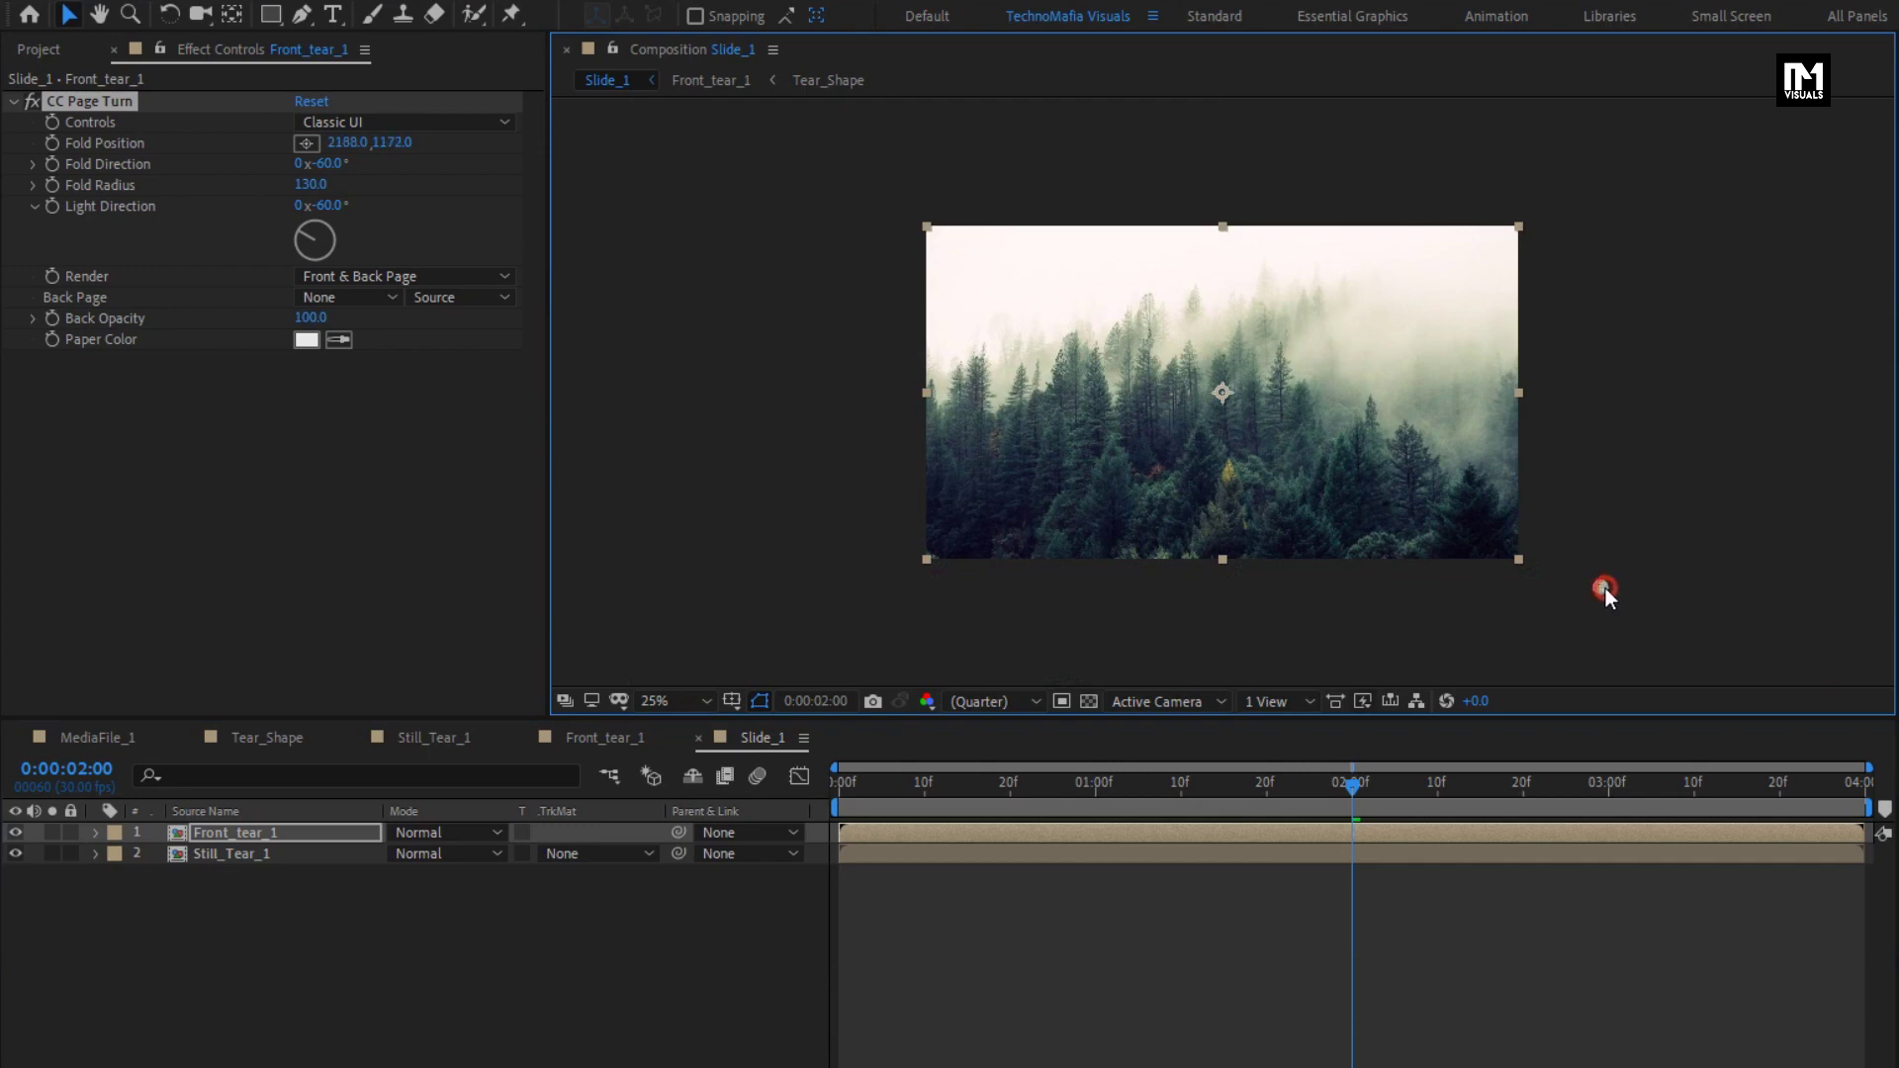
pyautogui.click(57, 146)
# At 3 seconds, keyframe Front_tear_1's fold point beyond the frame's lower-left corner and check the peel at 0:00:02:12
pyautogui.moveTo(1356, 787); pyautogui.dragTo(1609, 798)
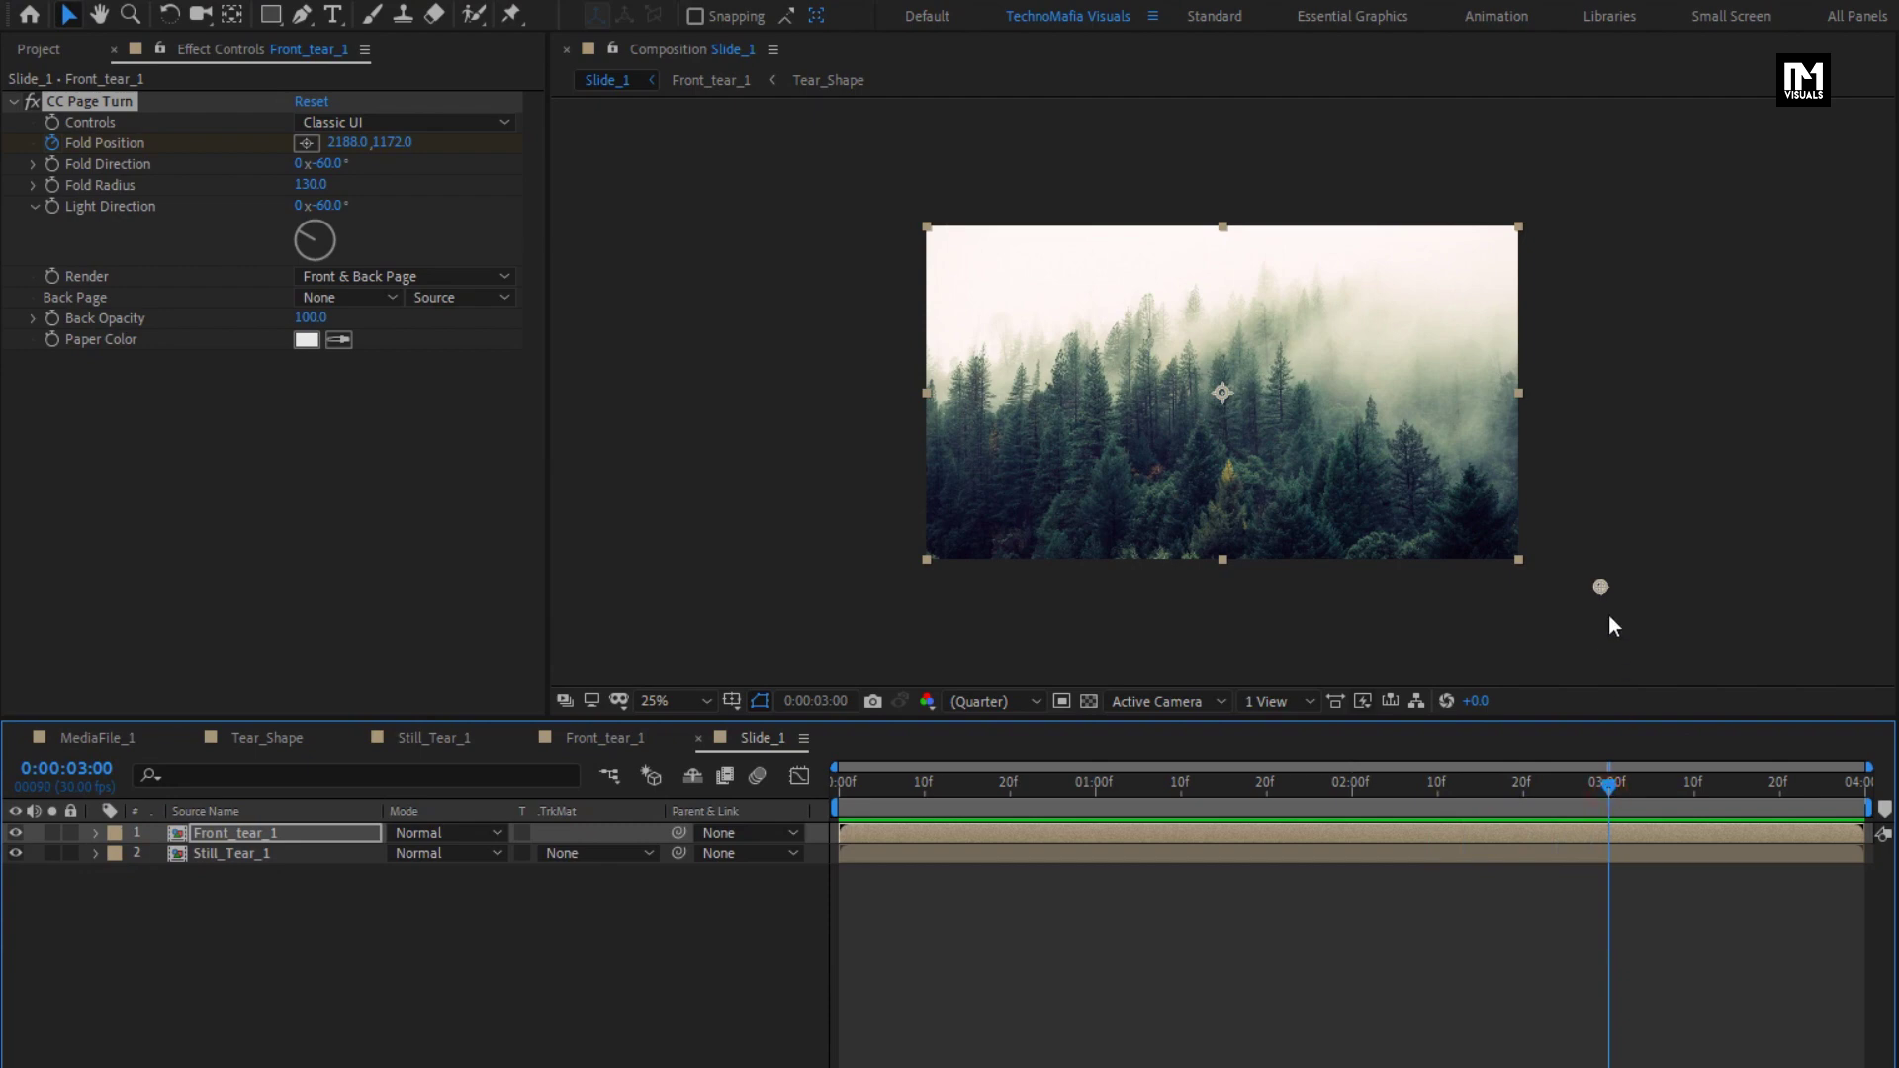
pyautogui.moveTo(1598, 588); pyautogui.dragTo(698, 626)
pyautogui.moveTo(1604, 789); pyautogui.dragTo(1454, 786)
# Reveal Front_tear_1's Fold Position keyframes and apply Easy Ease to both of them
pyautogui.press('u')
pyautogui.click(333, 834)
pyautogui.press('u')
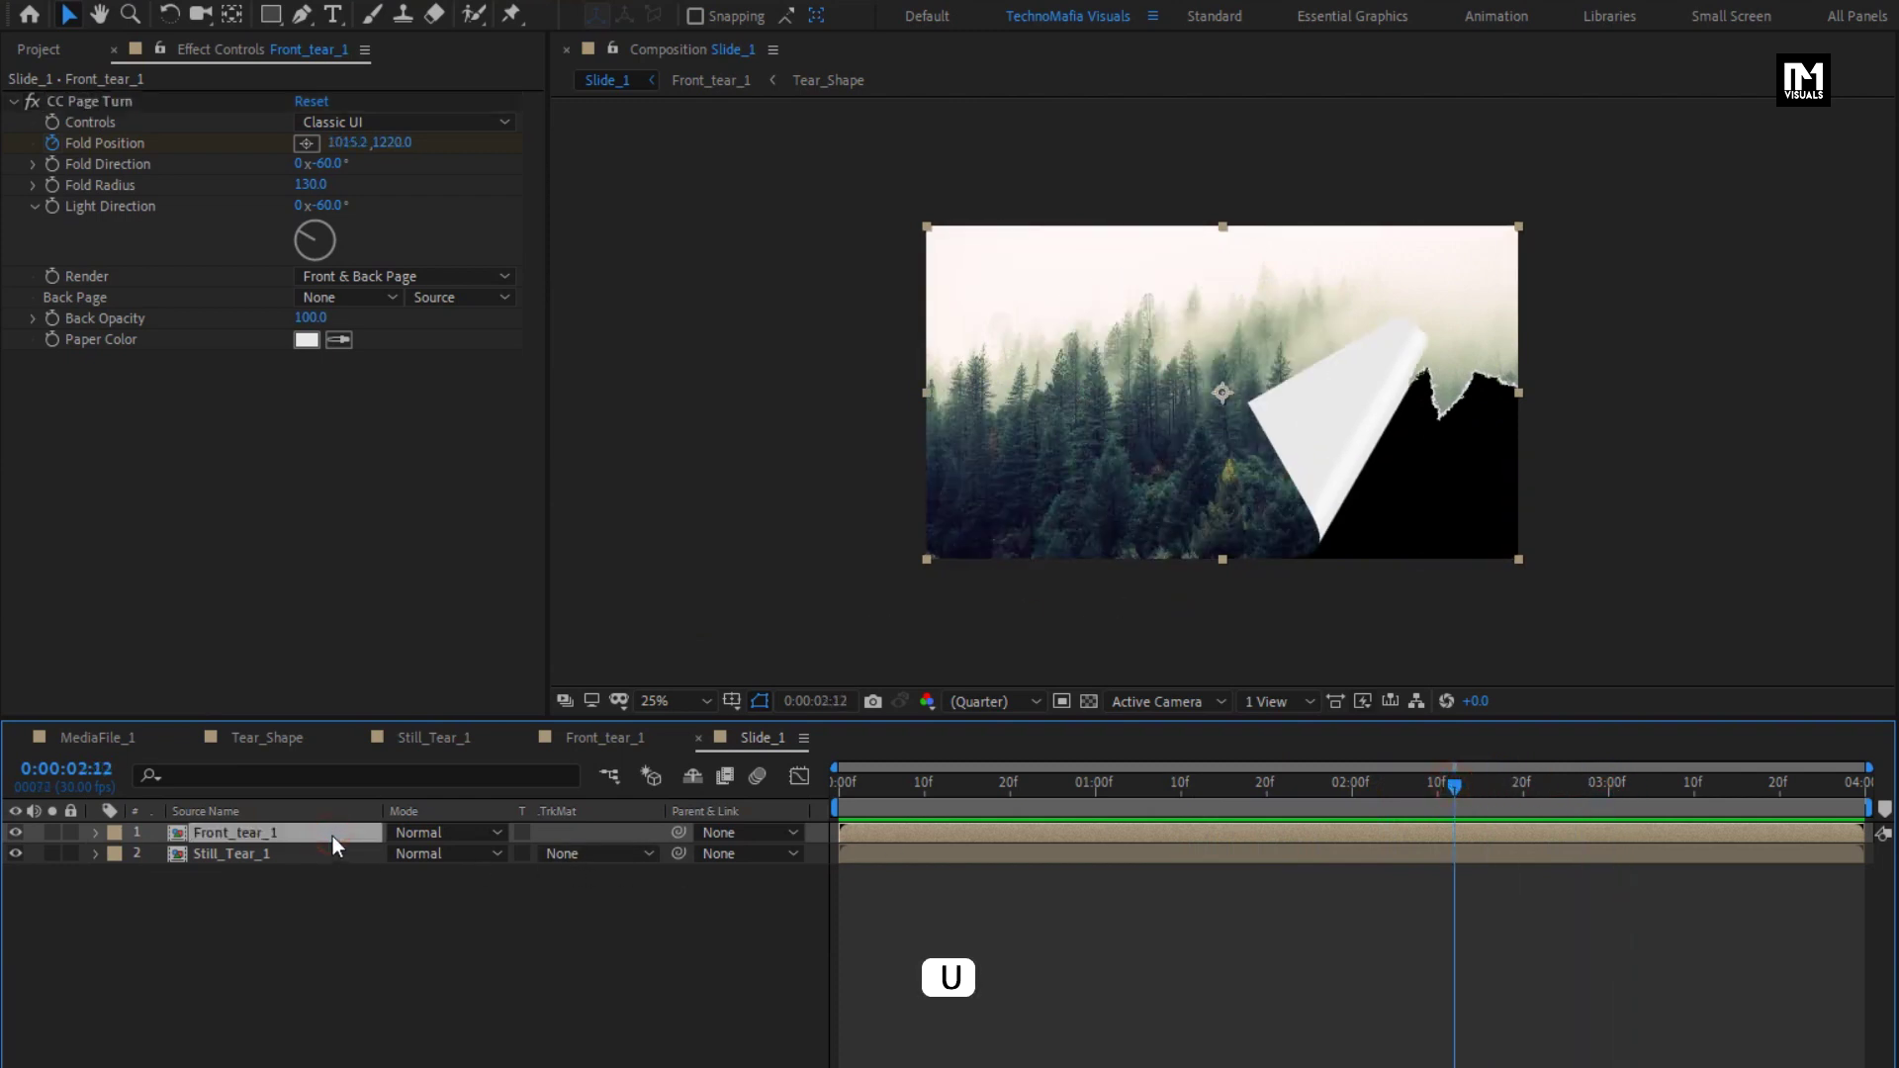
pyautogui.moveTo(1330, 866); pyautogui.dragTo(1639, 888)
pyautogui.rightClick(1351, 876)
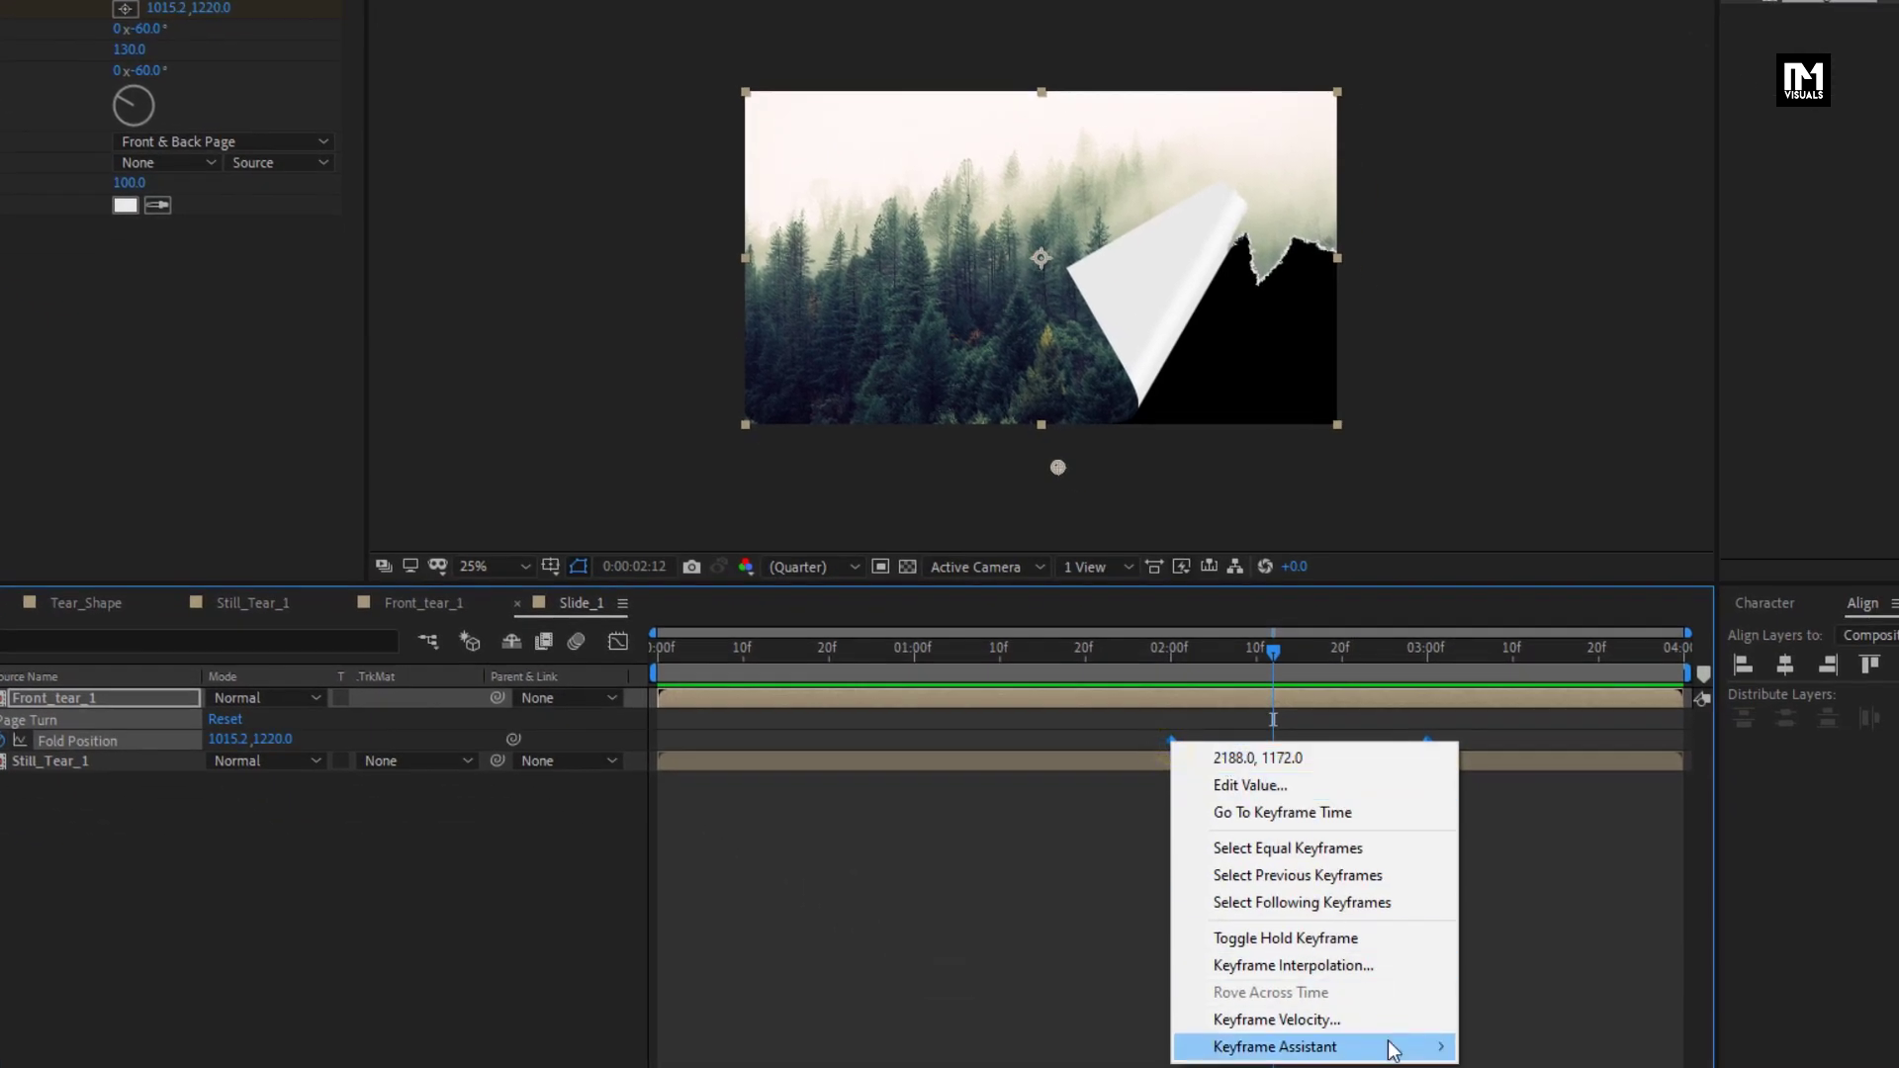
pyautogui.moveTo(1598, 1067)
pyautogui.click(1484, 873)
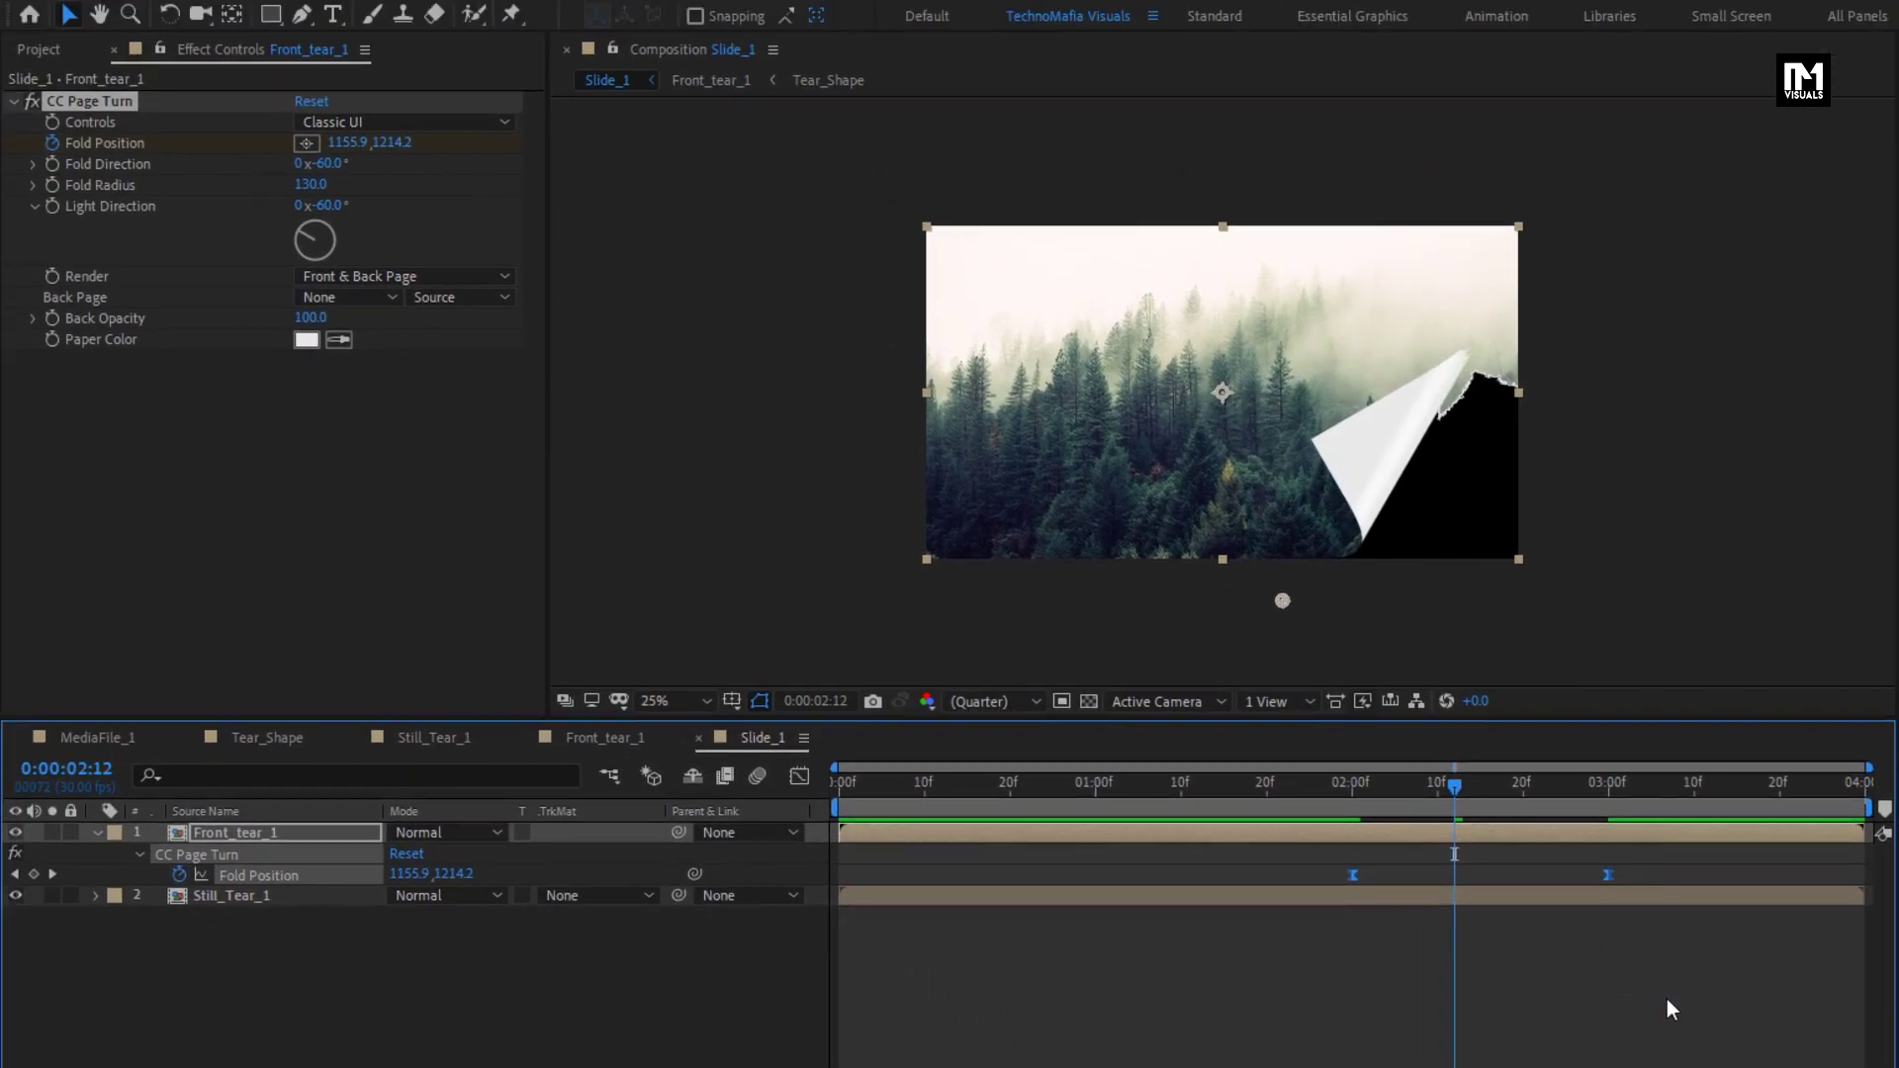
# Apply CC Page Turn to the Still_Tear_1 layer and set its Controls to Bottom Left Corner
pyautogui.click(269, 896)
pyautogui.click(97, 833)
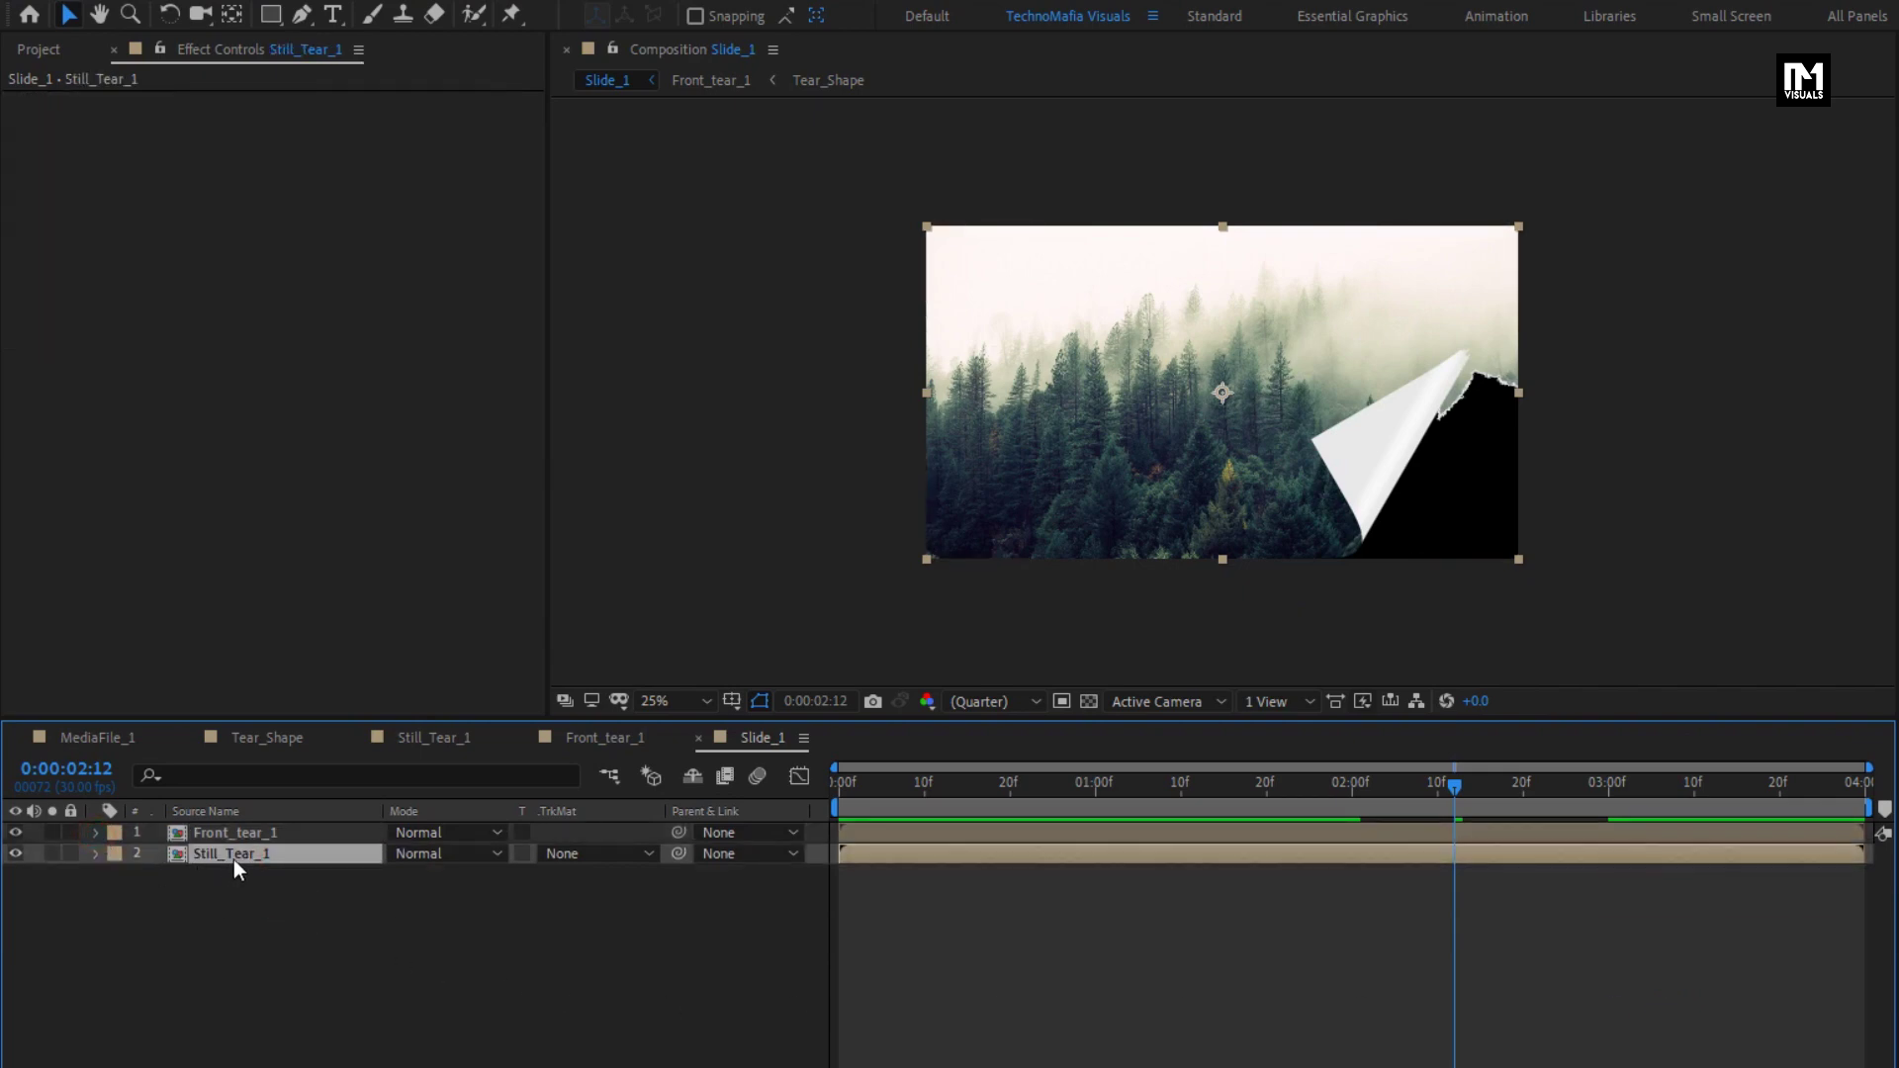
pyautogui.doubleClick(1668, 129)
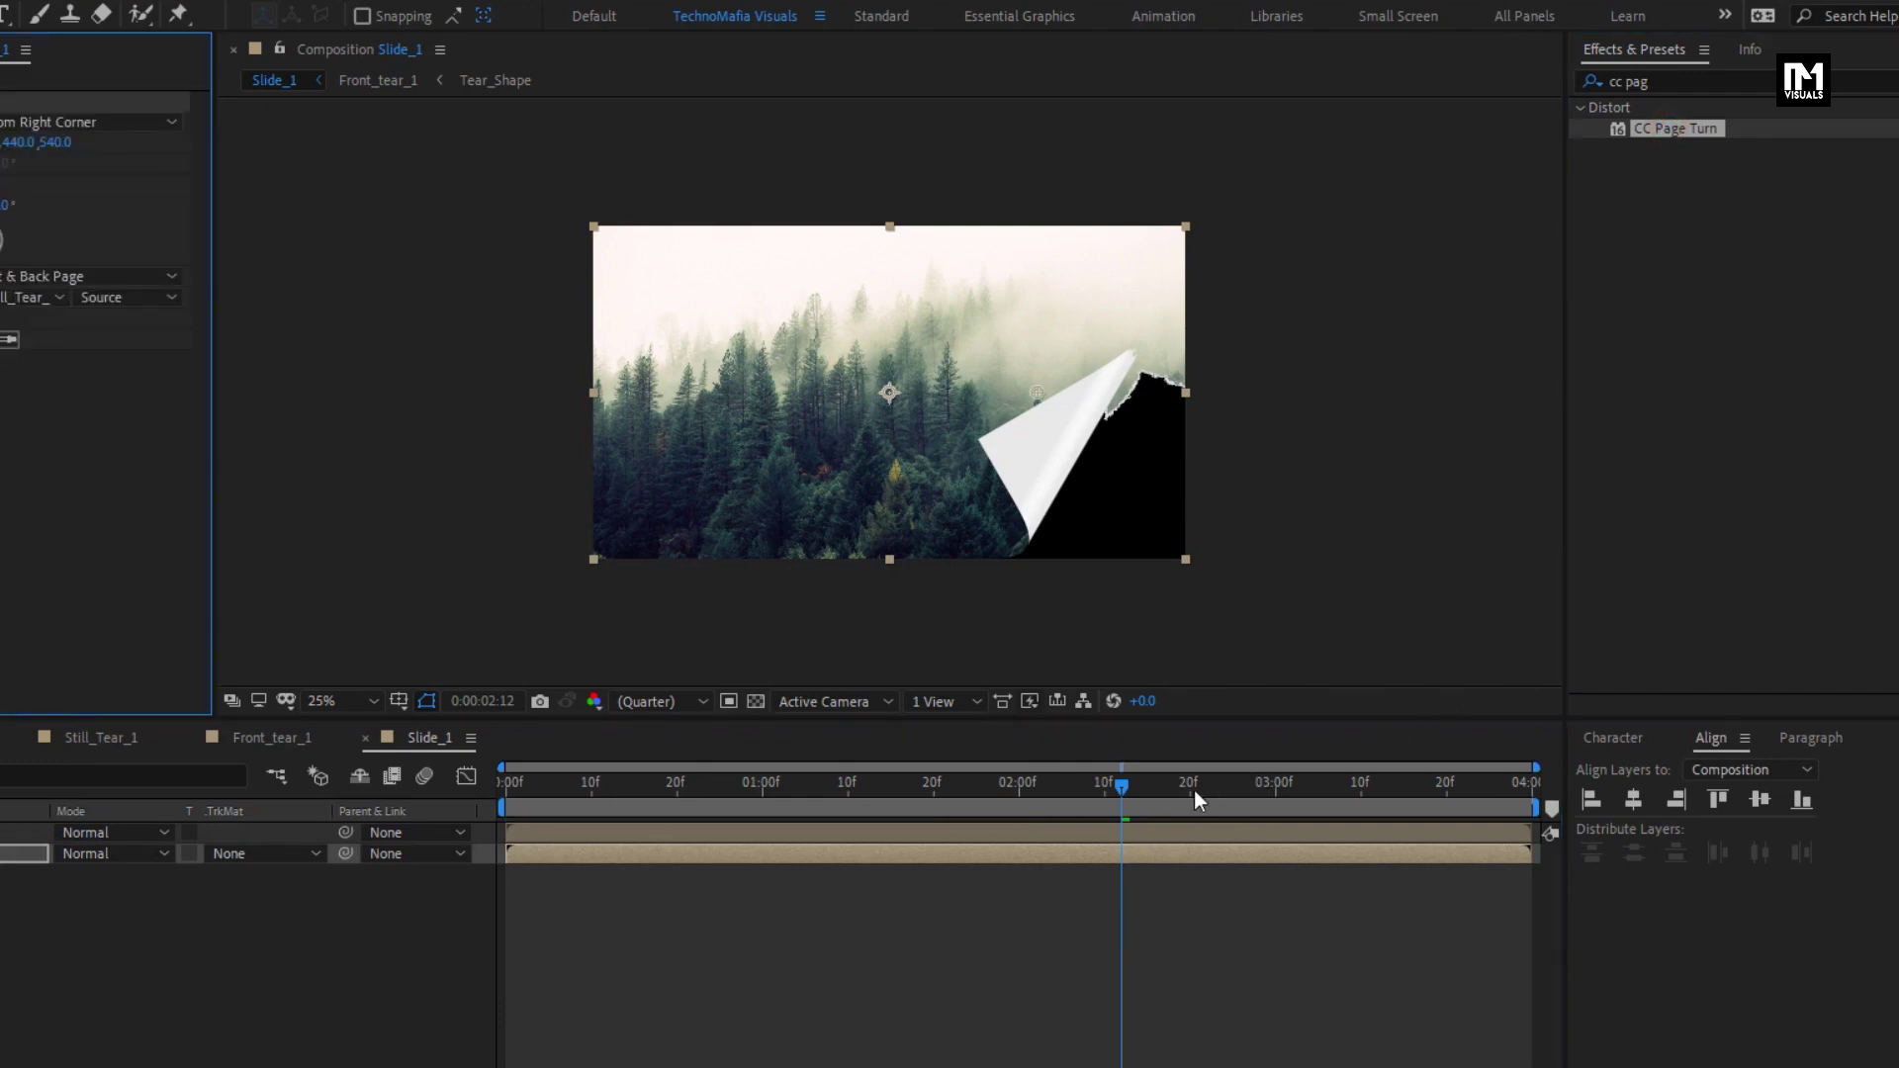
pyautogui.moveTo(1196, 796)
pyautogui.mouseDown()
pyautogui.moveTo(1225, 793)
pyautogui.moveTo(1208, 793)
pyautogui.mouseUp()
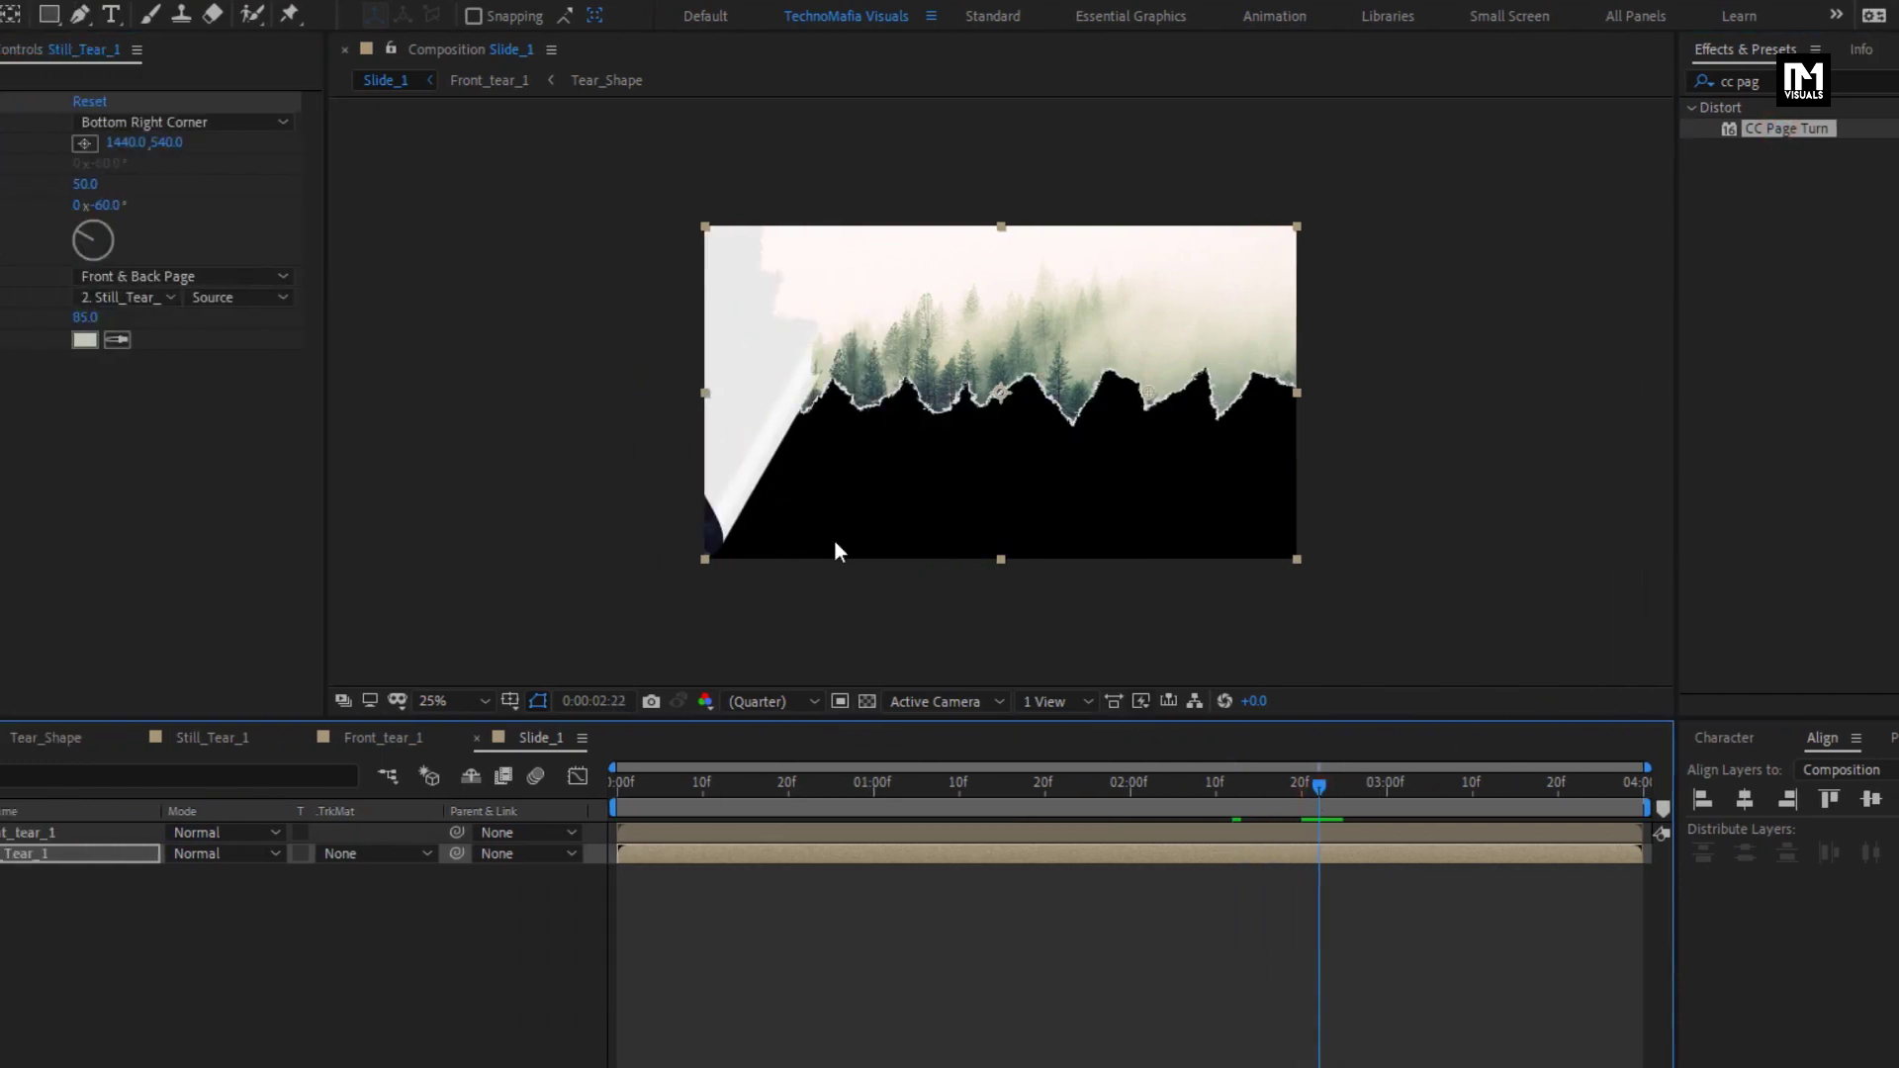
pyautogui.click(192, 121)
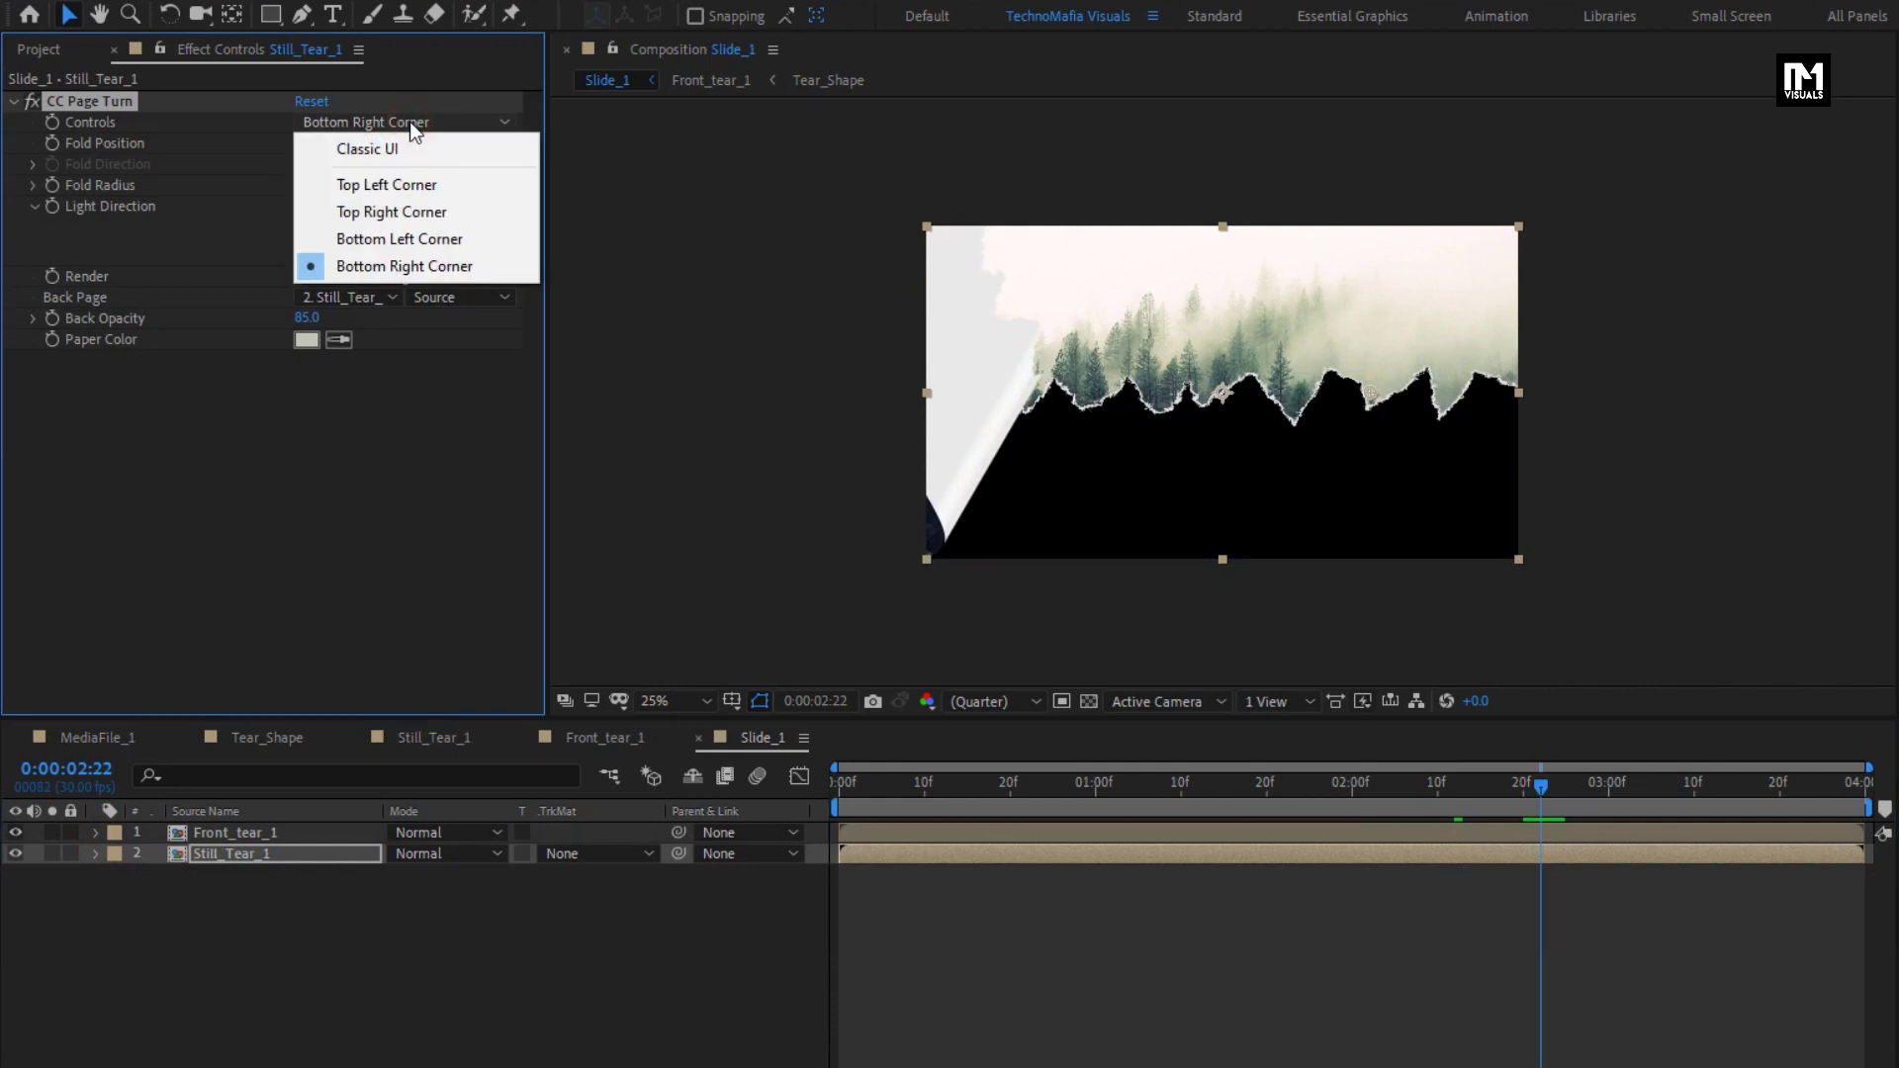
pyautogui.click(394, 241)
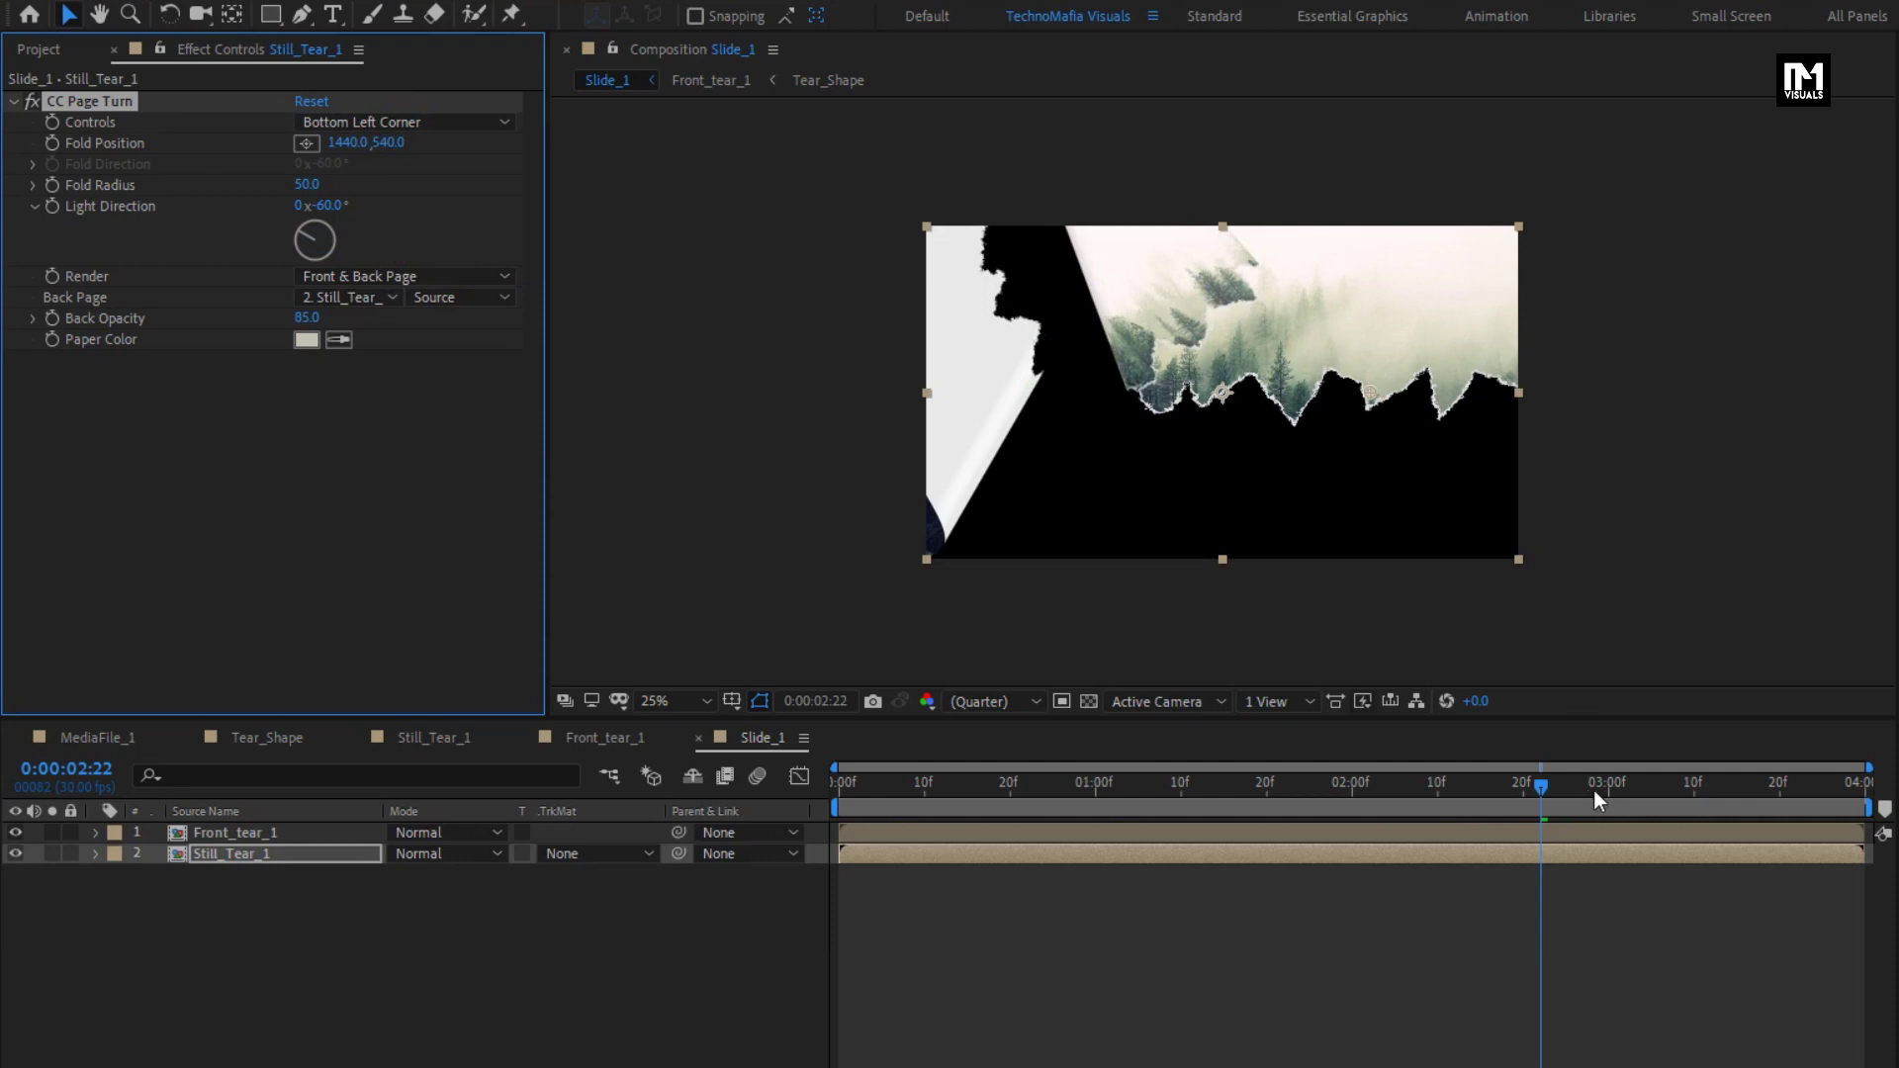
# Set Still_Tear_1's page turn Back Page to None and Back Opacity to 100, and sample the Paper Color from the light peeled paper
pyautogui.click(354, 298)
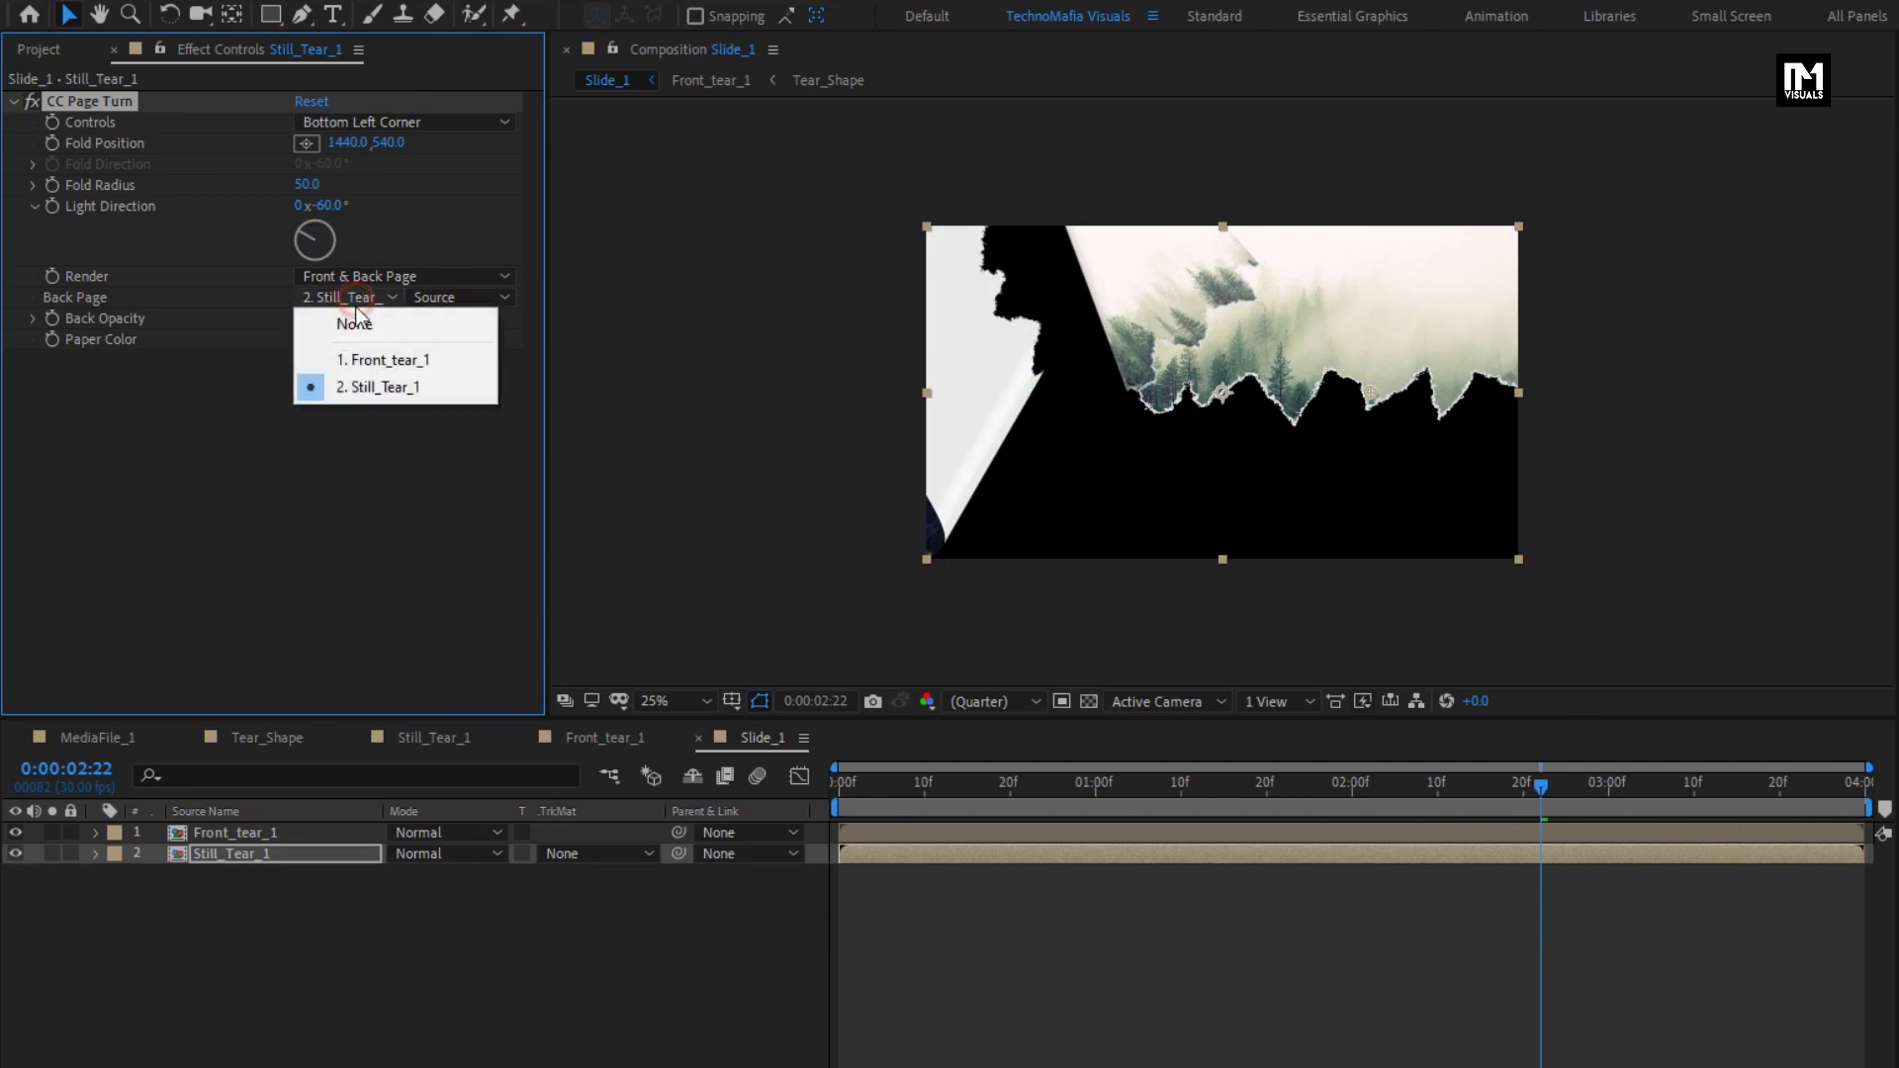
pyautogui.click(360, 321)
pyautogui.moveTo(304, 326); pyautogui.dragTo(488, 327)
pyautogui.click(338, 339)
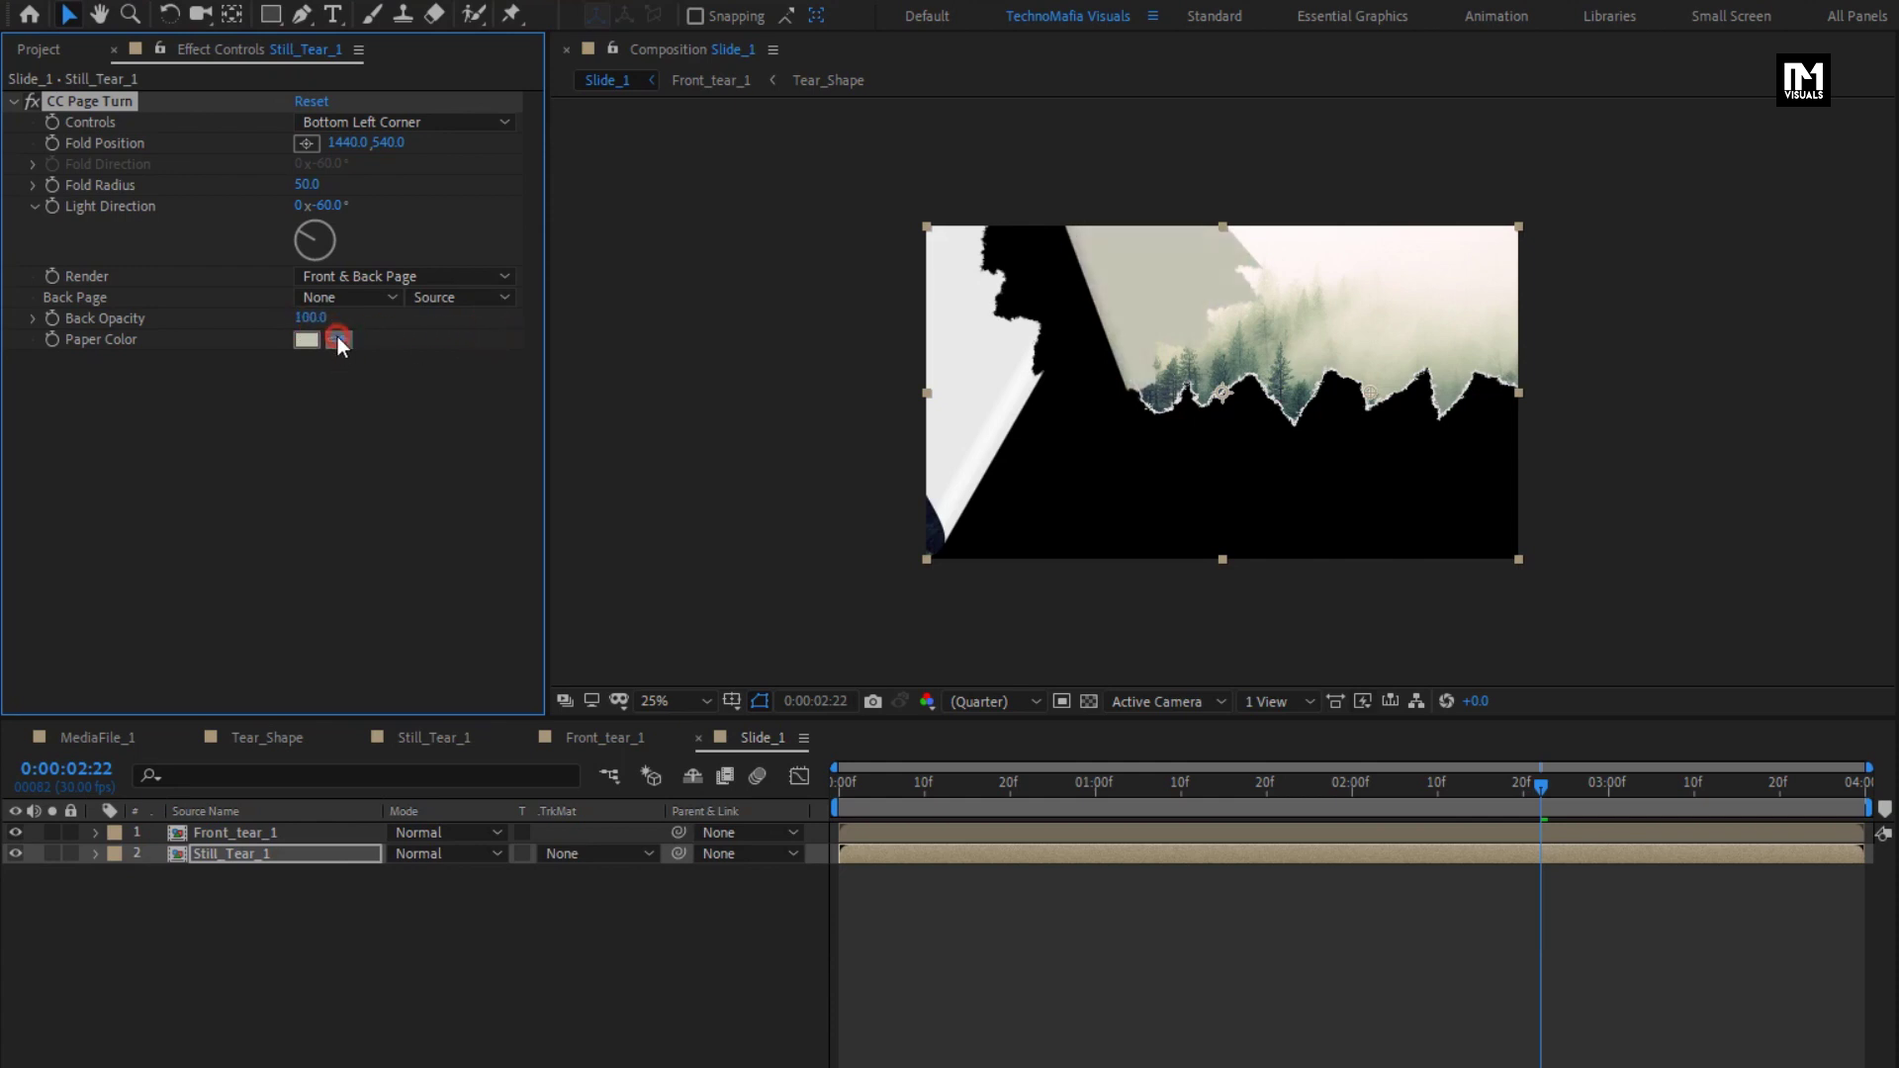
pyautogui.click(954, 349)
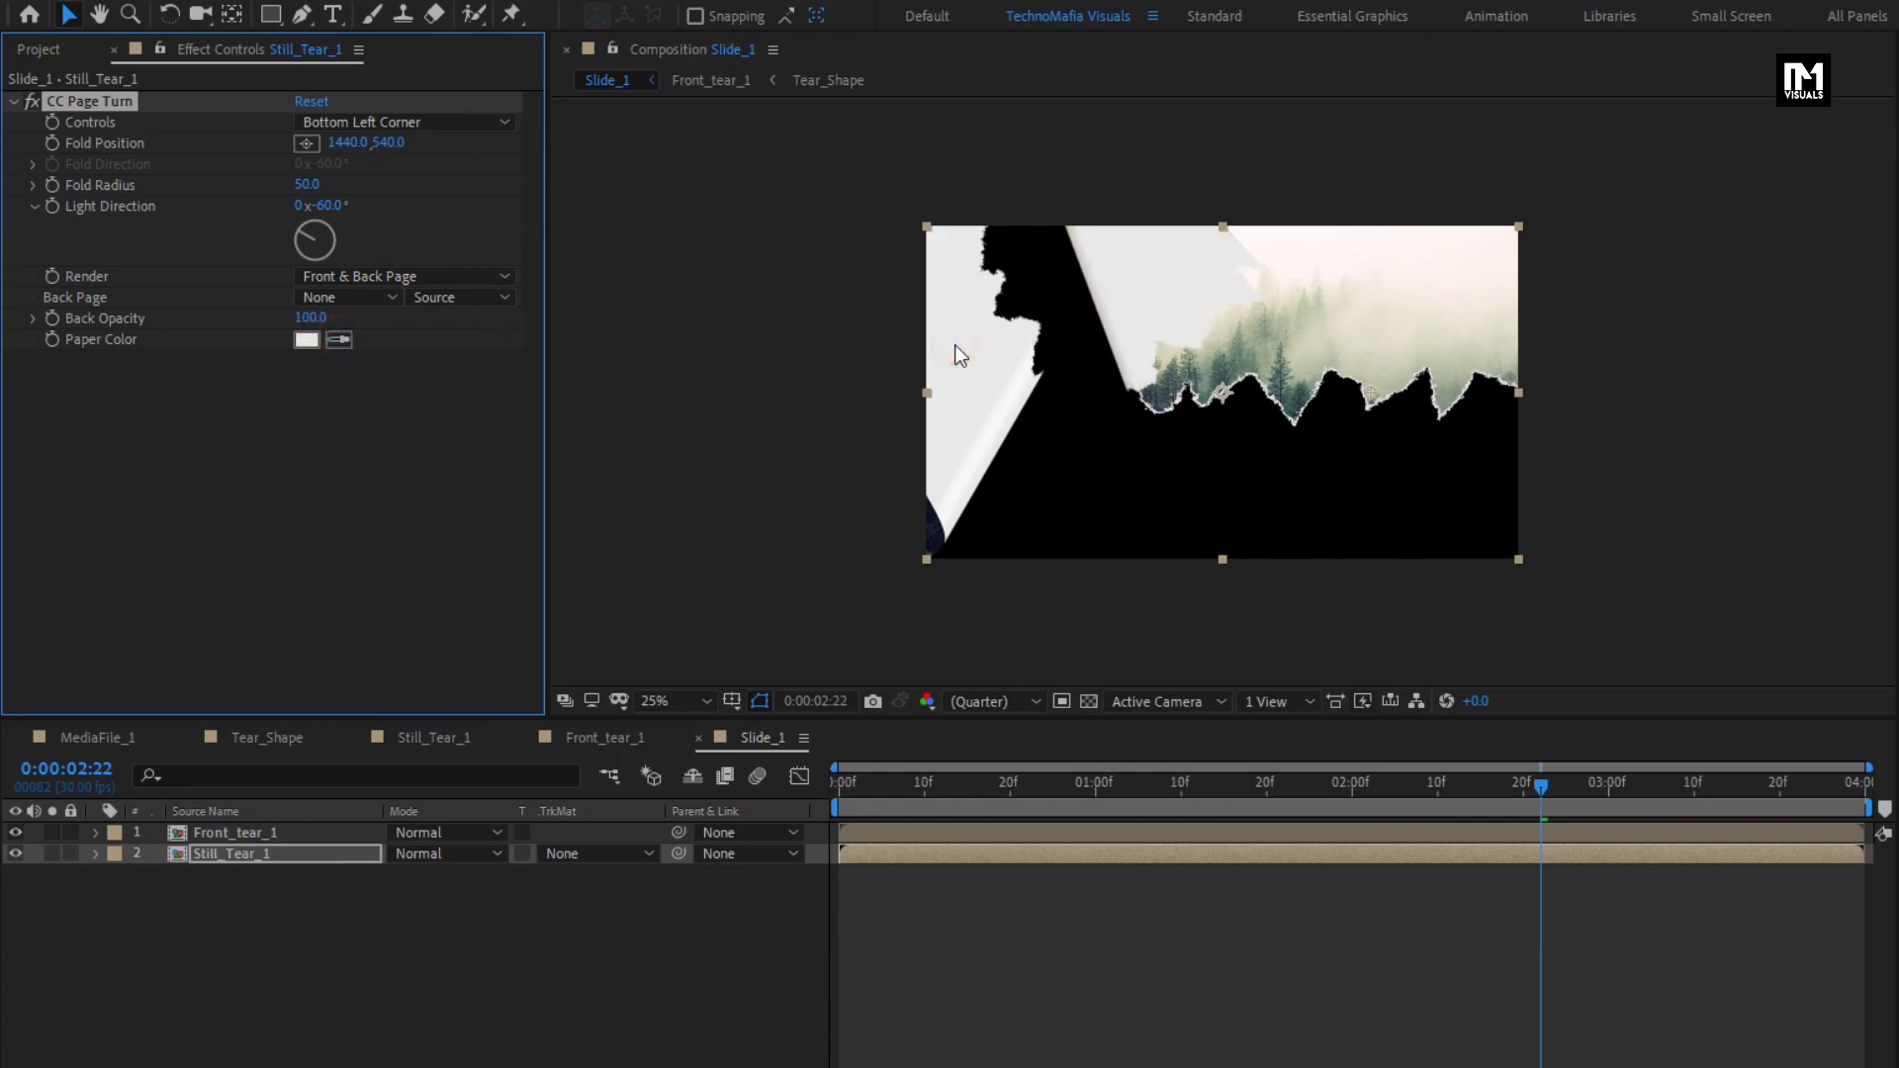
# Set the Fold Radius of Still_Tear_1's CC Page Turn to 130
pyautogui.click(307, 185)
pyautogui.write('130')
pyautogui.press('Return')
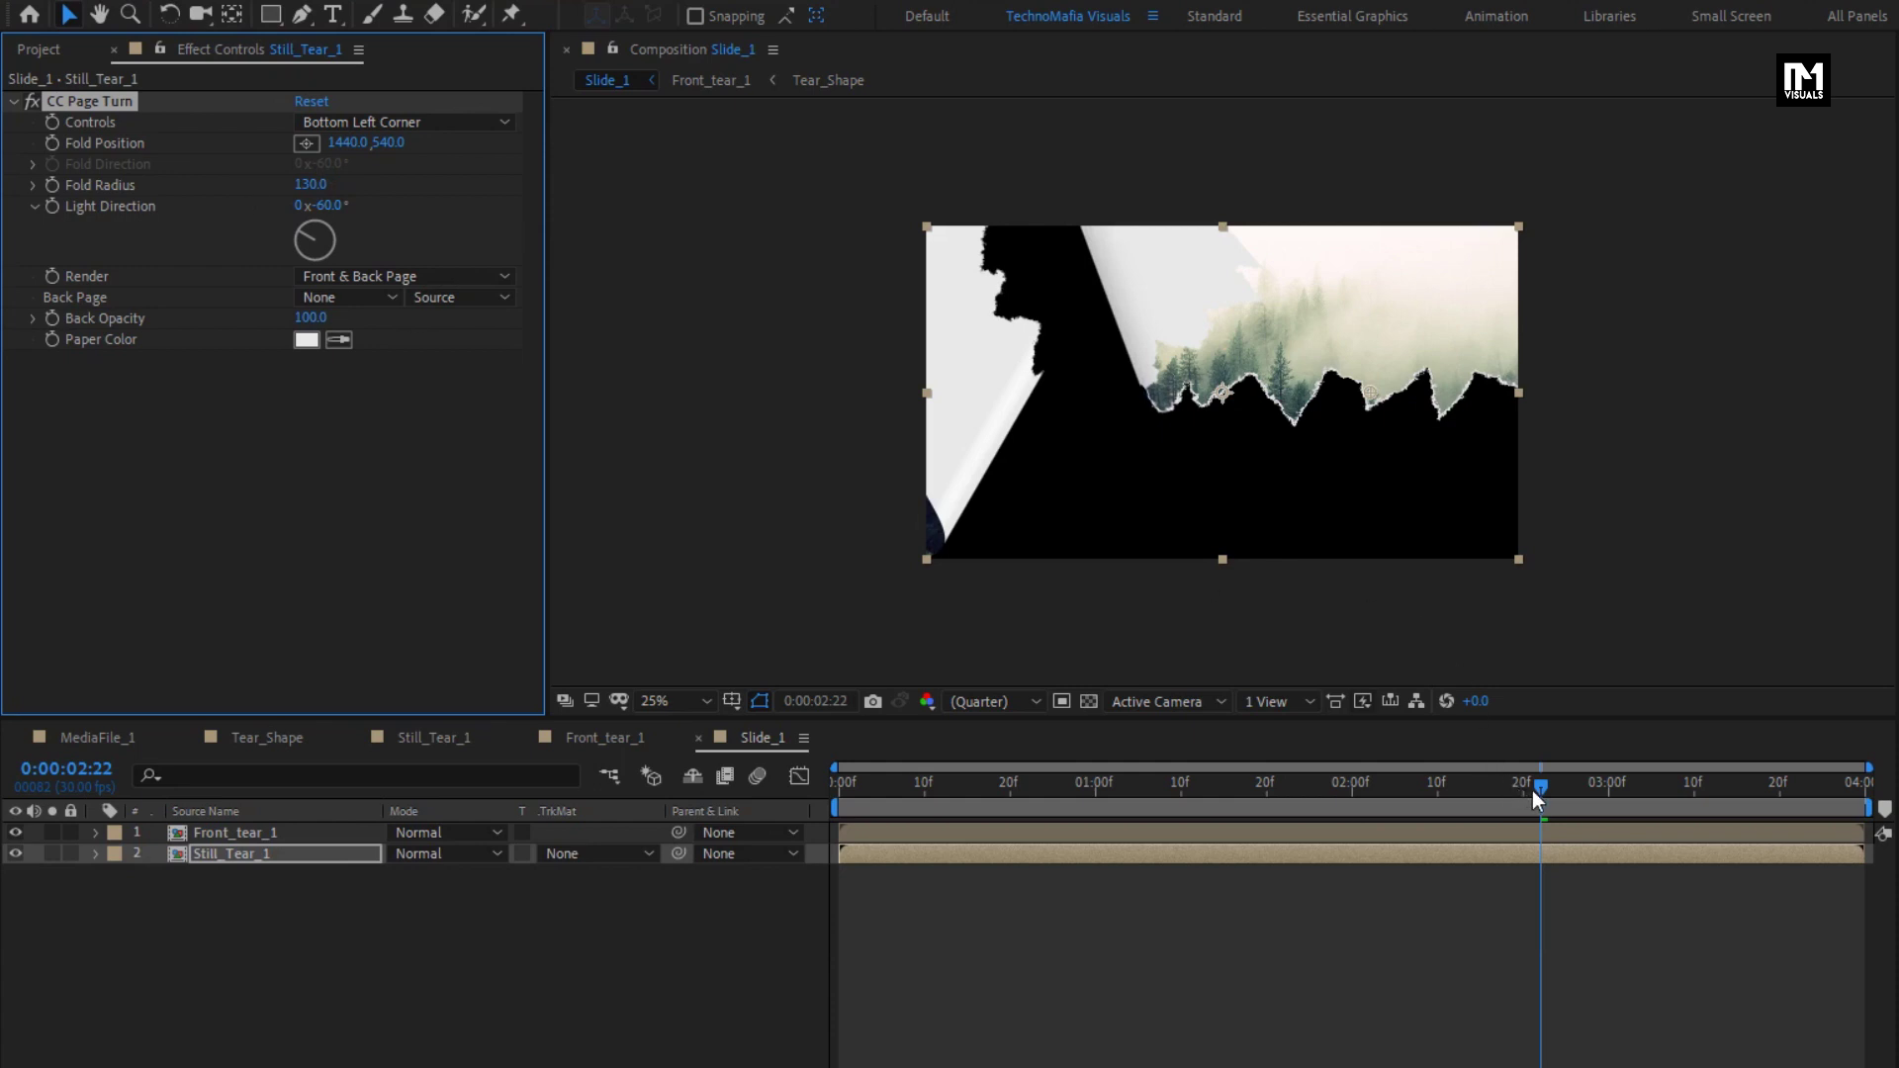
# At 3 seconds, move Still_Tear_1's fold point beyond the frame's lower-left corner to about -392, 1252 and keyframe Fold Position
pyautogui.moveTo(1540, 784); pyautogui.dragTo(1608, 791)
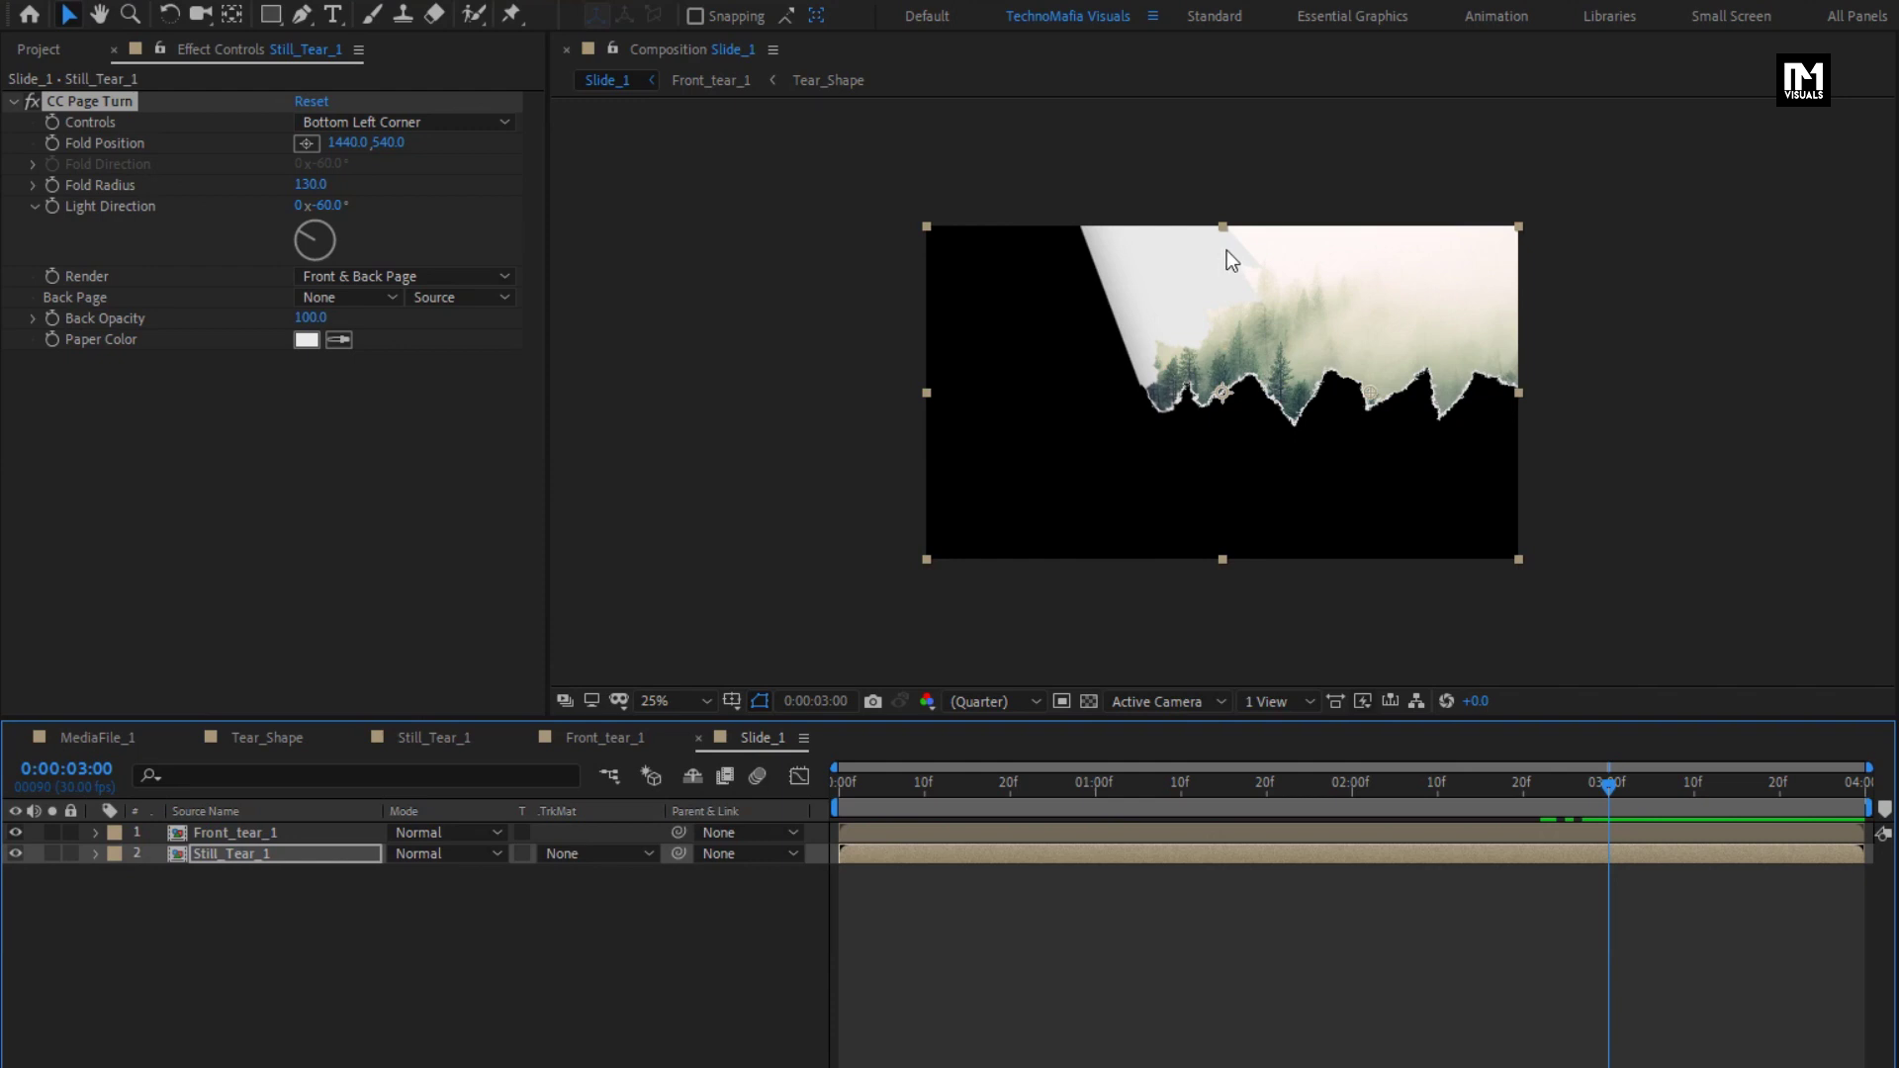
pyautogui.moveTo(1368, 401); pyautogui.dragTo(823, 528)
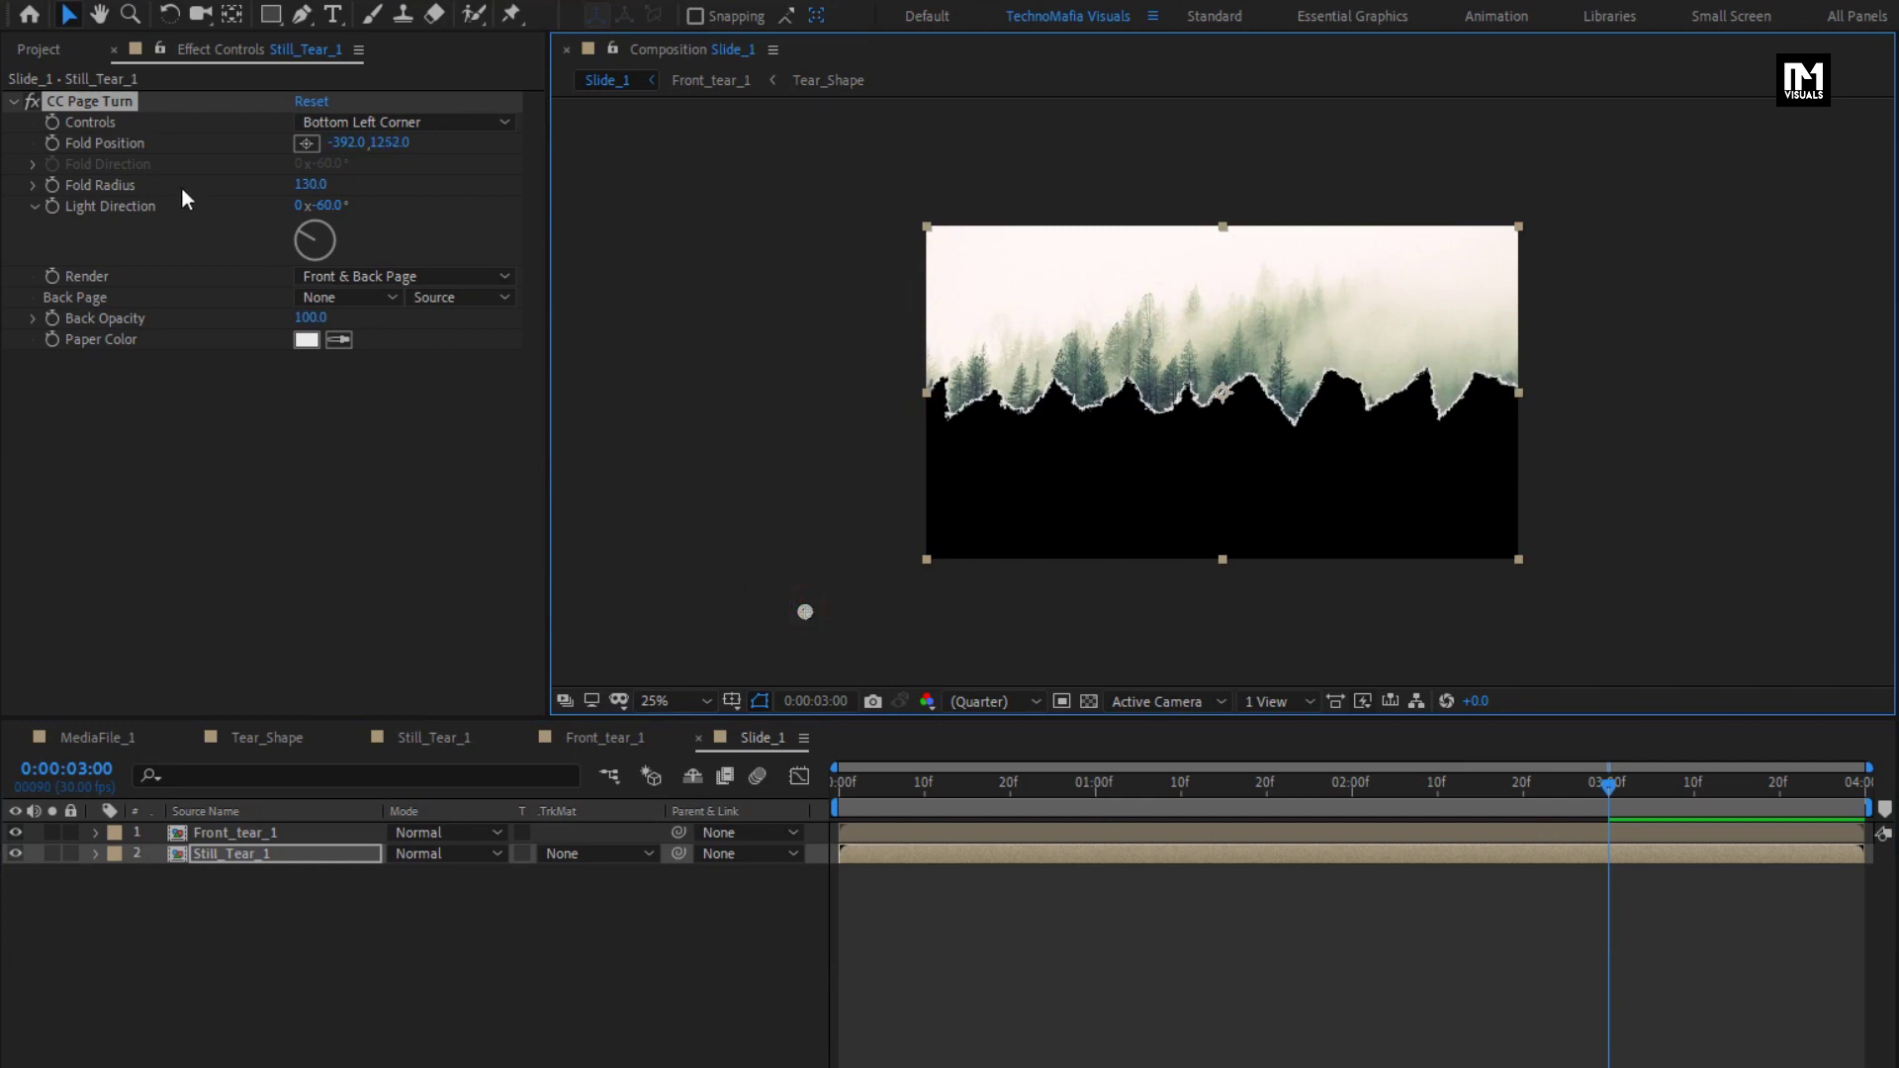
pyautogui.click(64, 144)
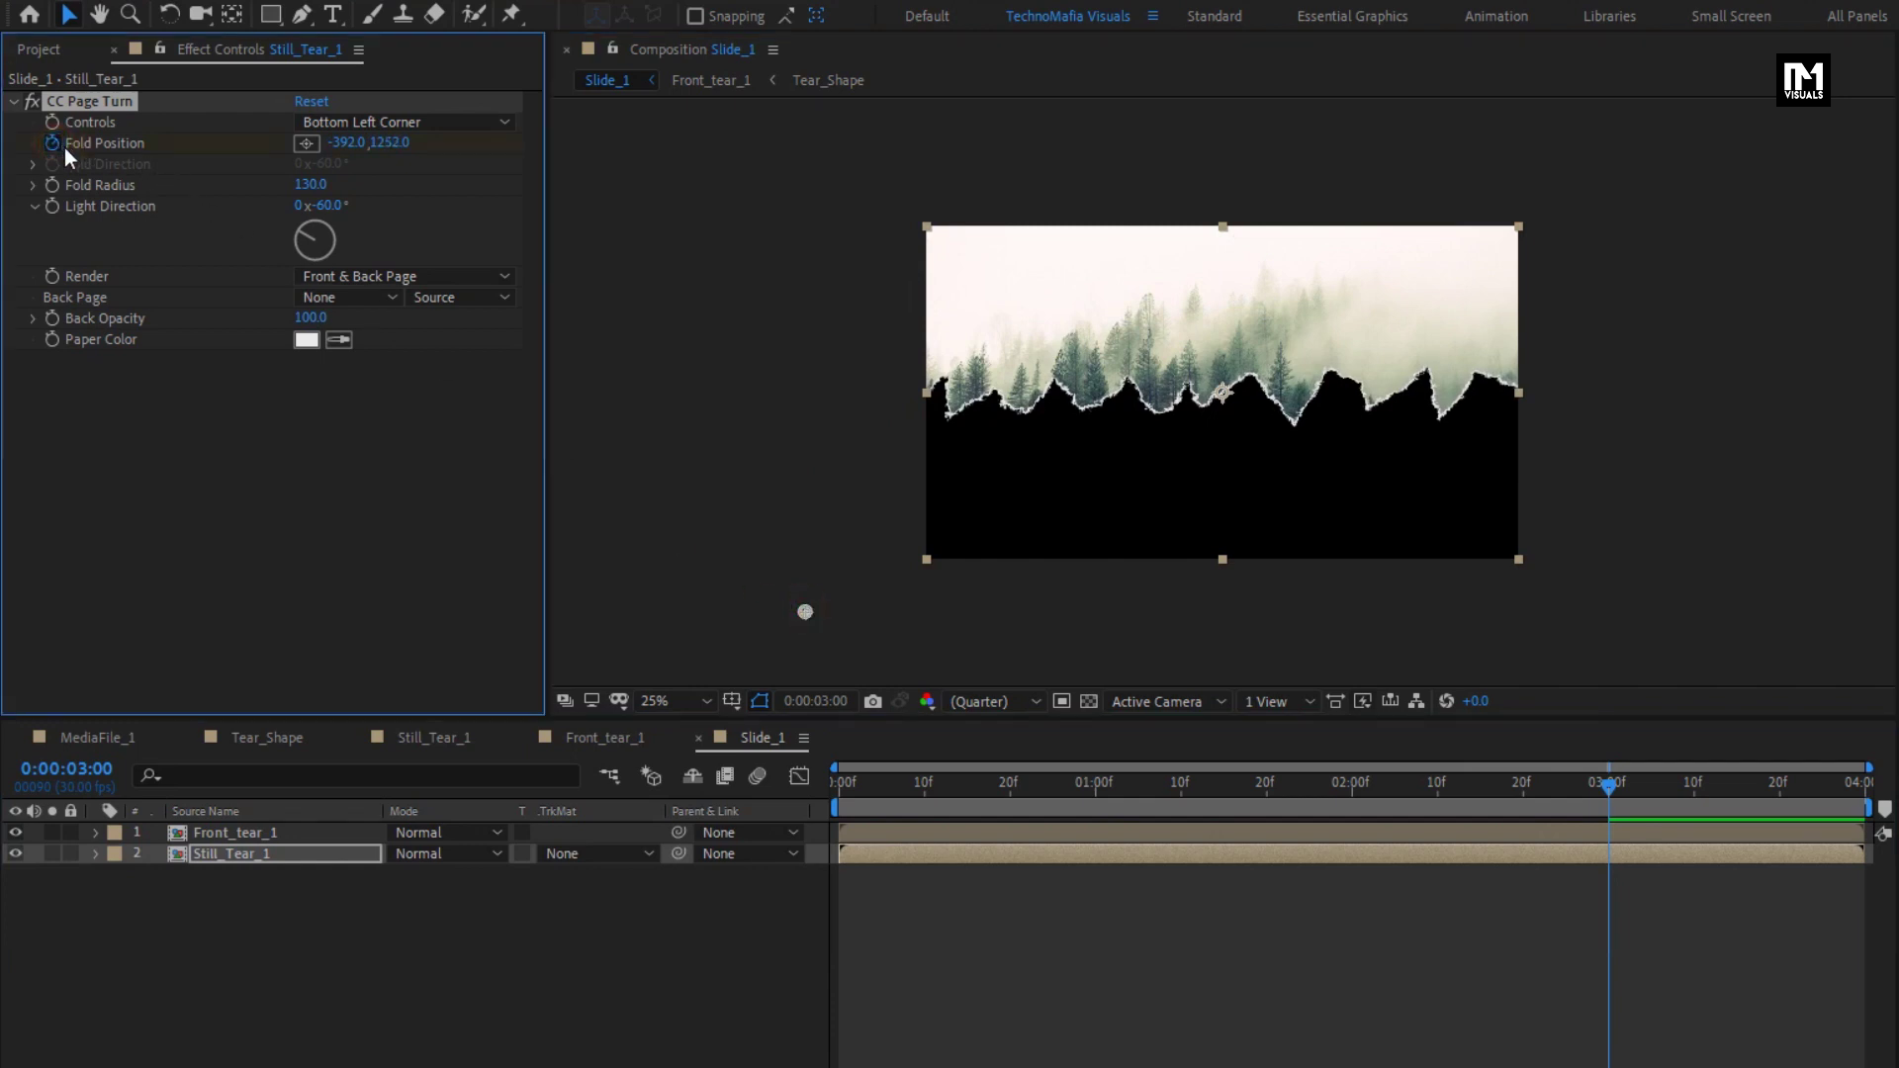
# At 0:00:03:29, move Still_Tear_1's fold point far beyond the frame's upper-right corner to about 4052, -336 and scrub through the peel
pyautogui.moveTo(1609, 784); pyautogui.dragTo(1865, 788)
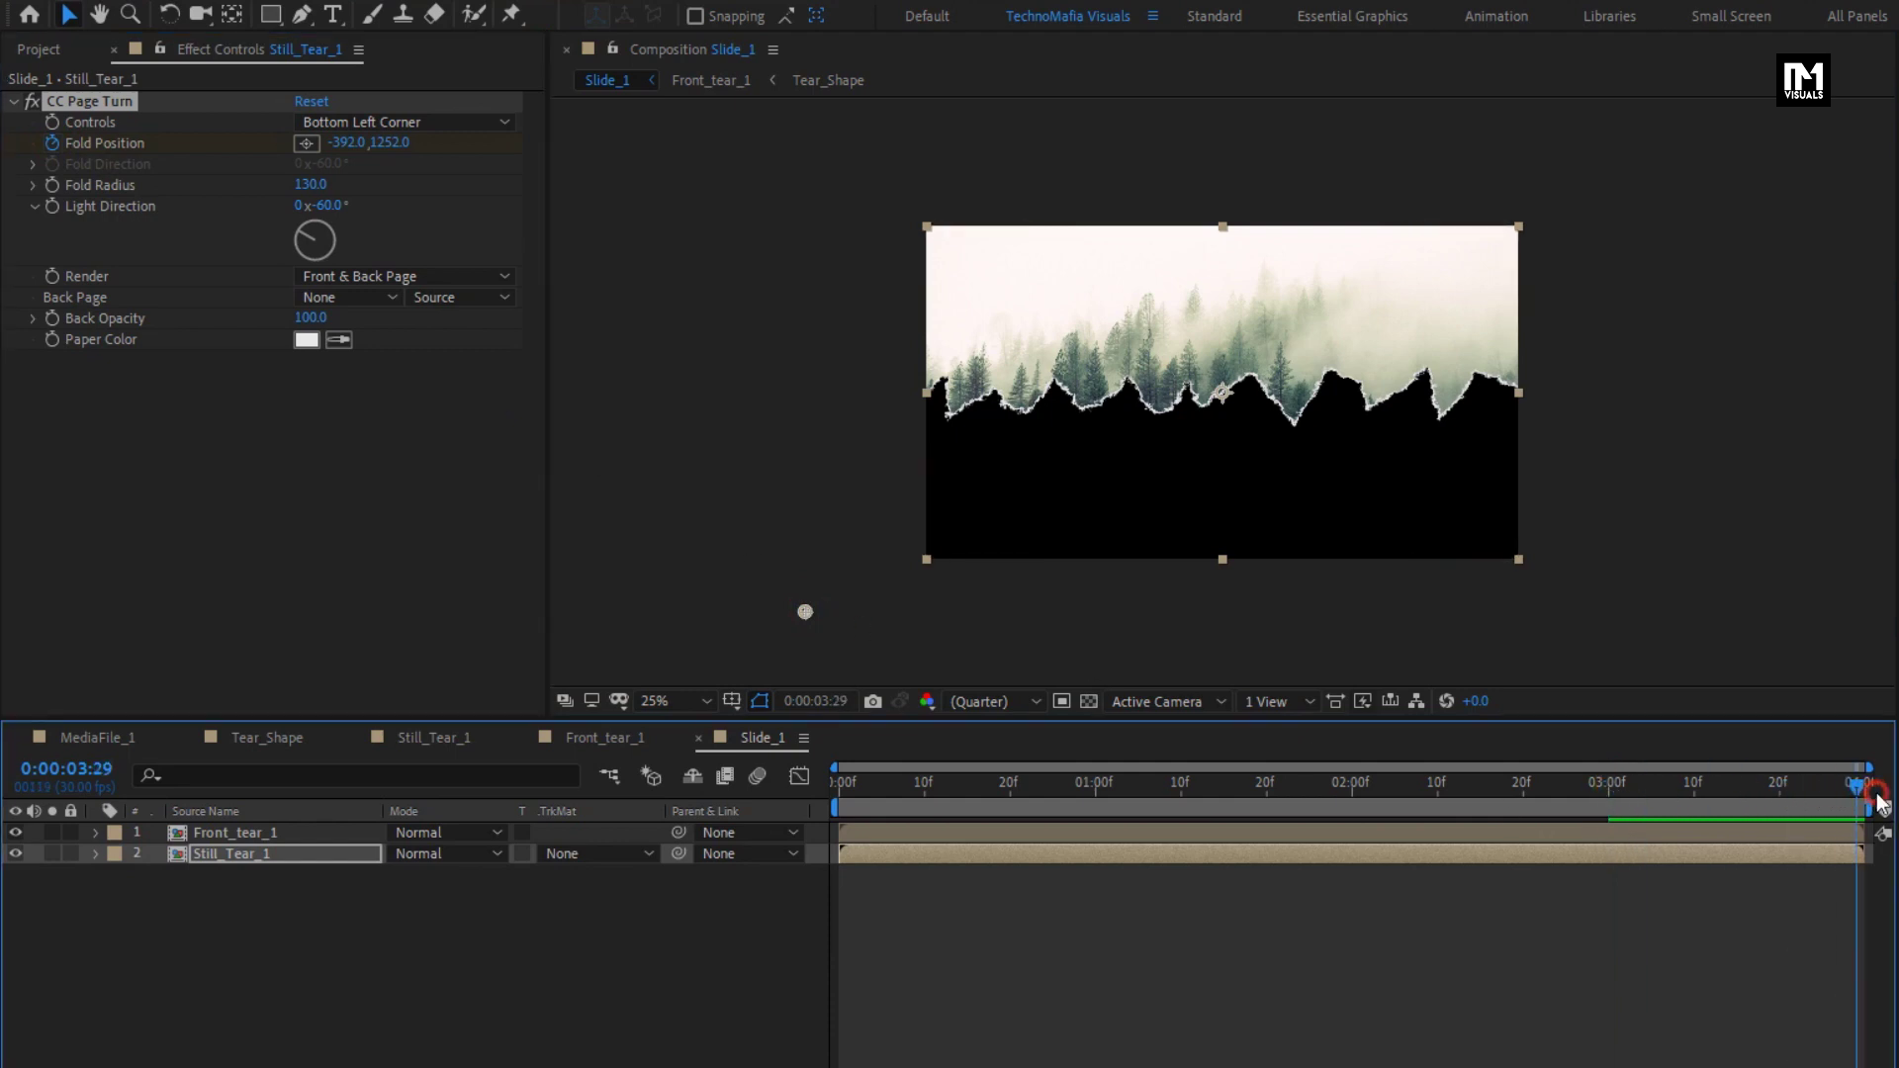
pyautogui.moveTo(803, 620); pyautogui.dragTo(1898, 122)
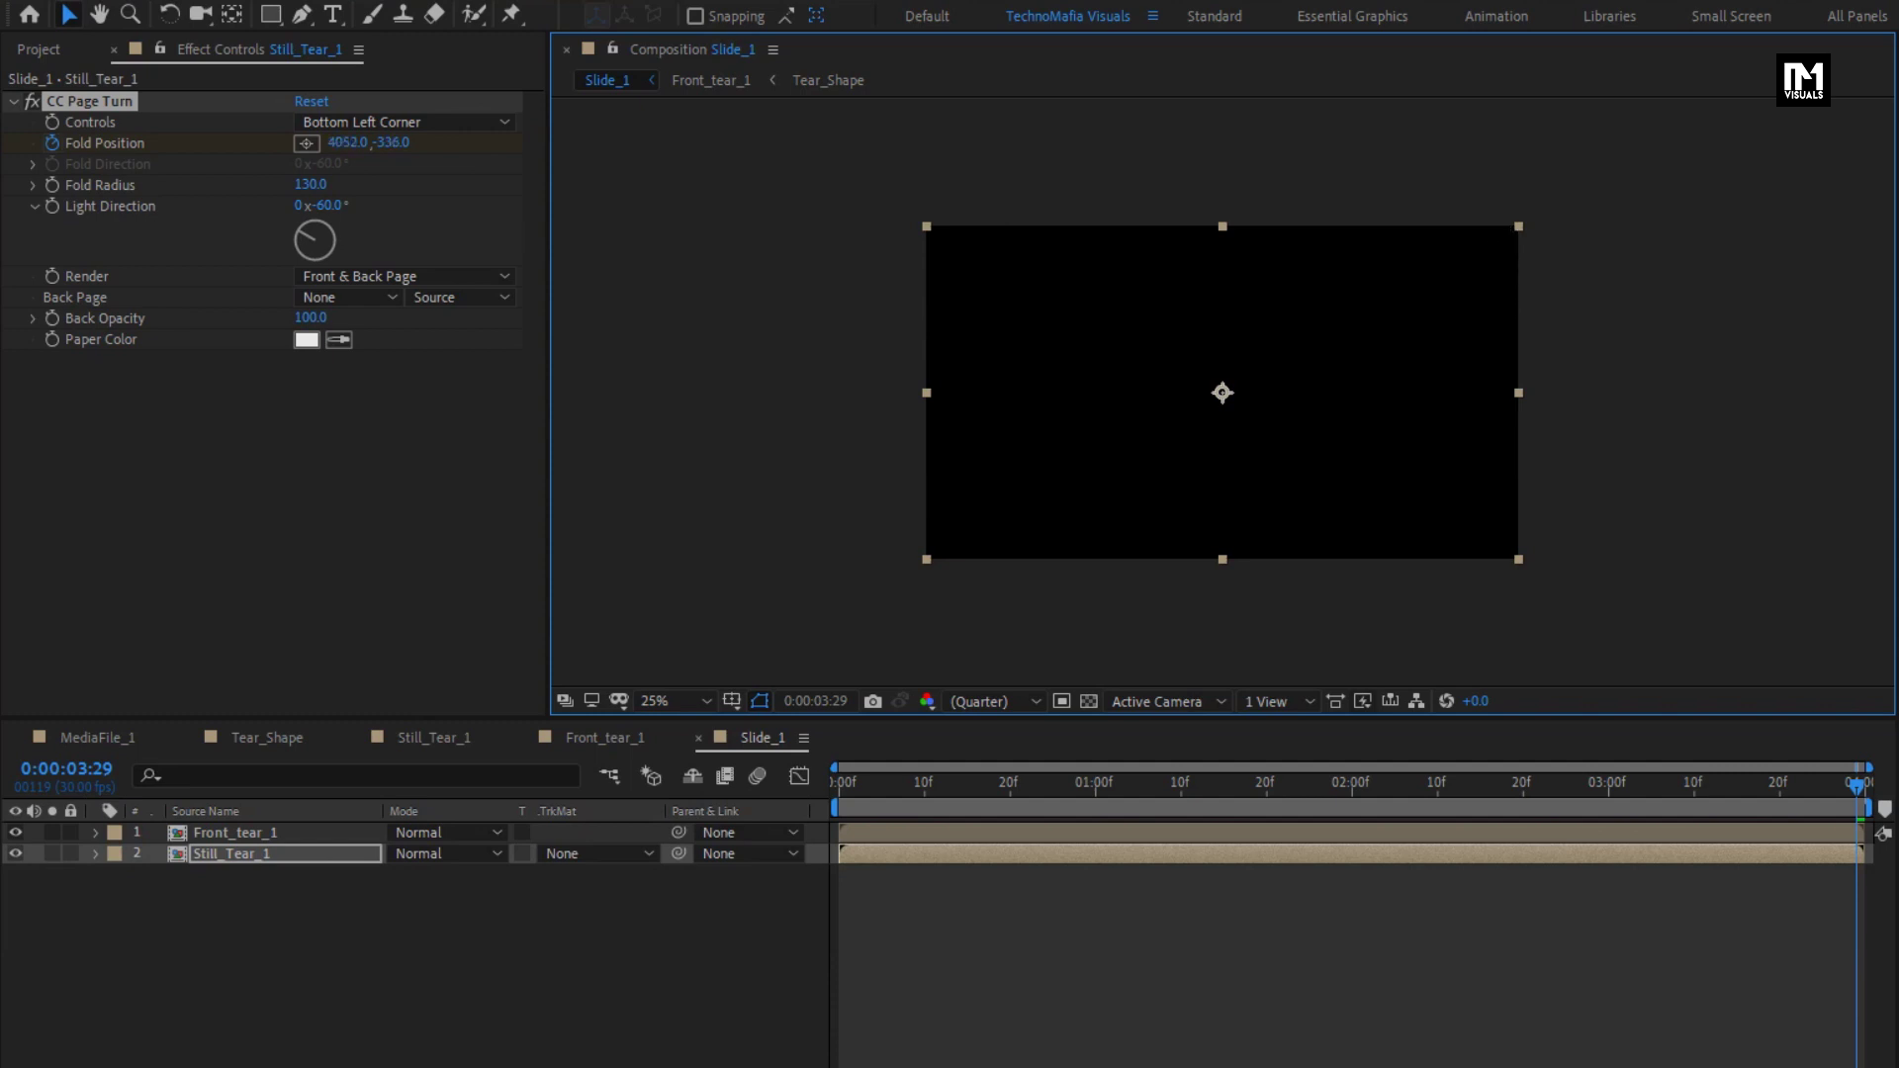
pyautogui.moveTo(1822, 786)
pyautogui.mouseDown()
pyautogui.moveTo(1267, 781)
pyautogui.moveTo(1852, 767)
pyautogui.mouseUp()
# Reveal Still_Tear_1's Fold Position keyframes and apply Easy Ease to both of them
pyautogui.press('u')
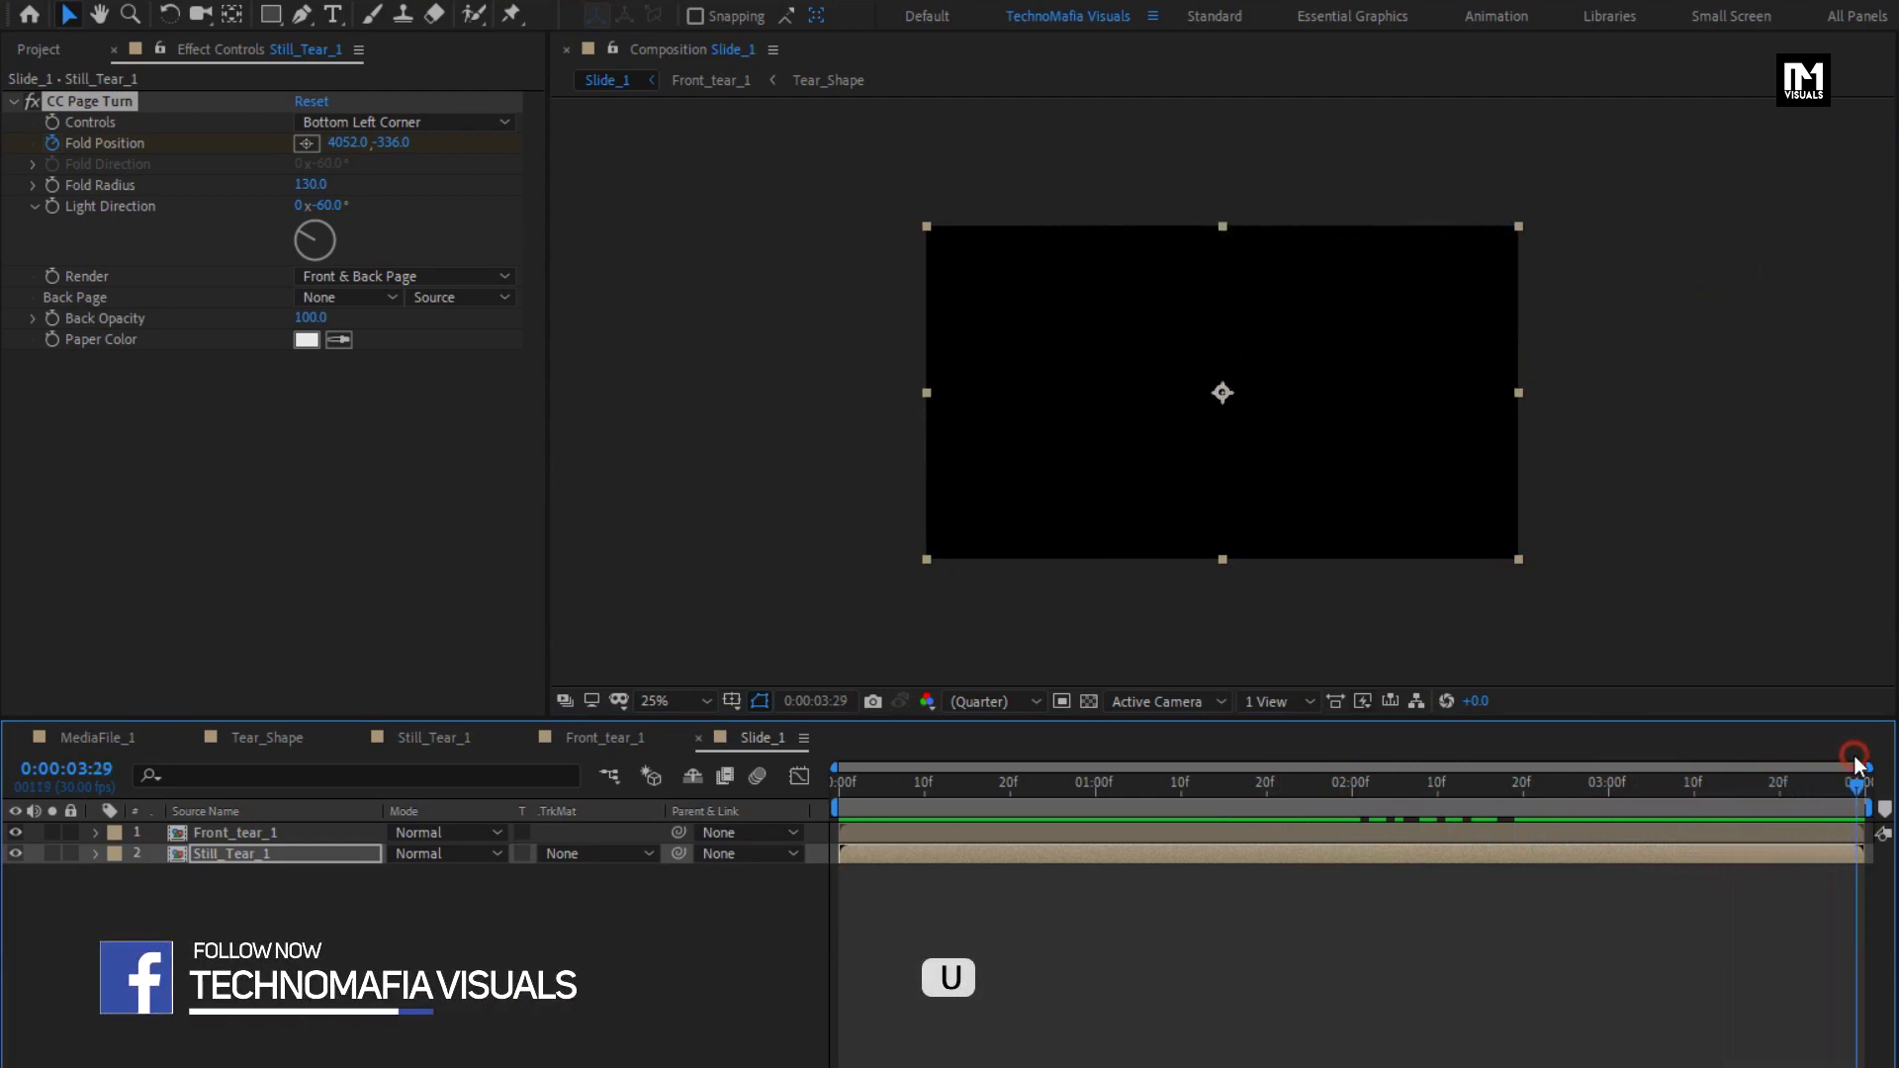
pyautogui.click(1681, 856)
pyautogui.press('u')
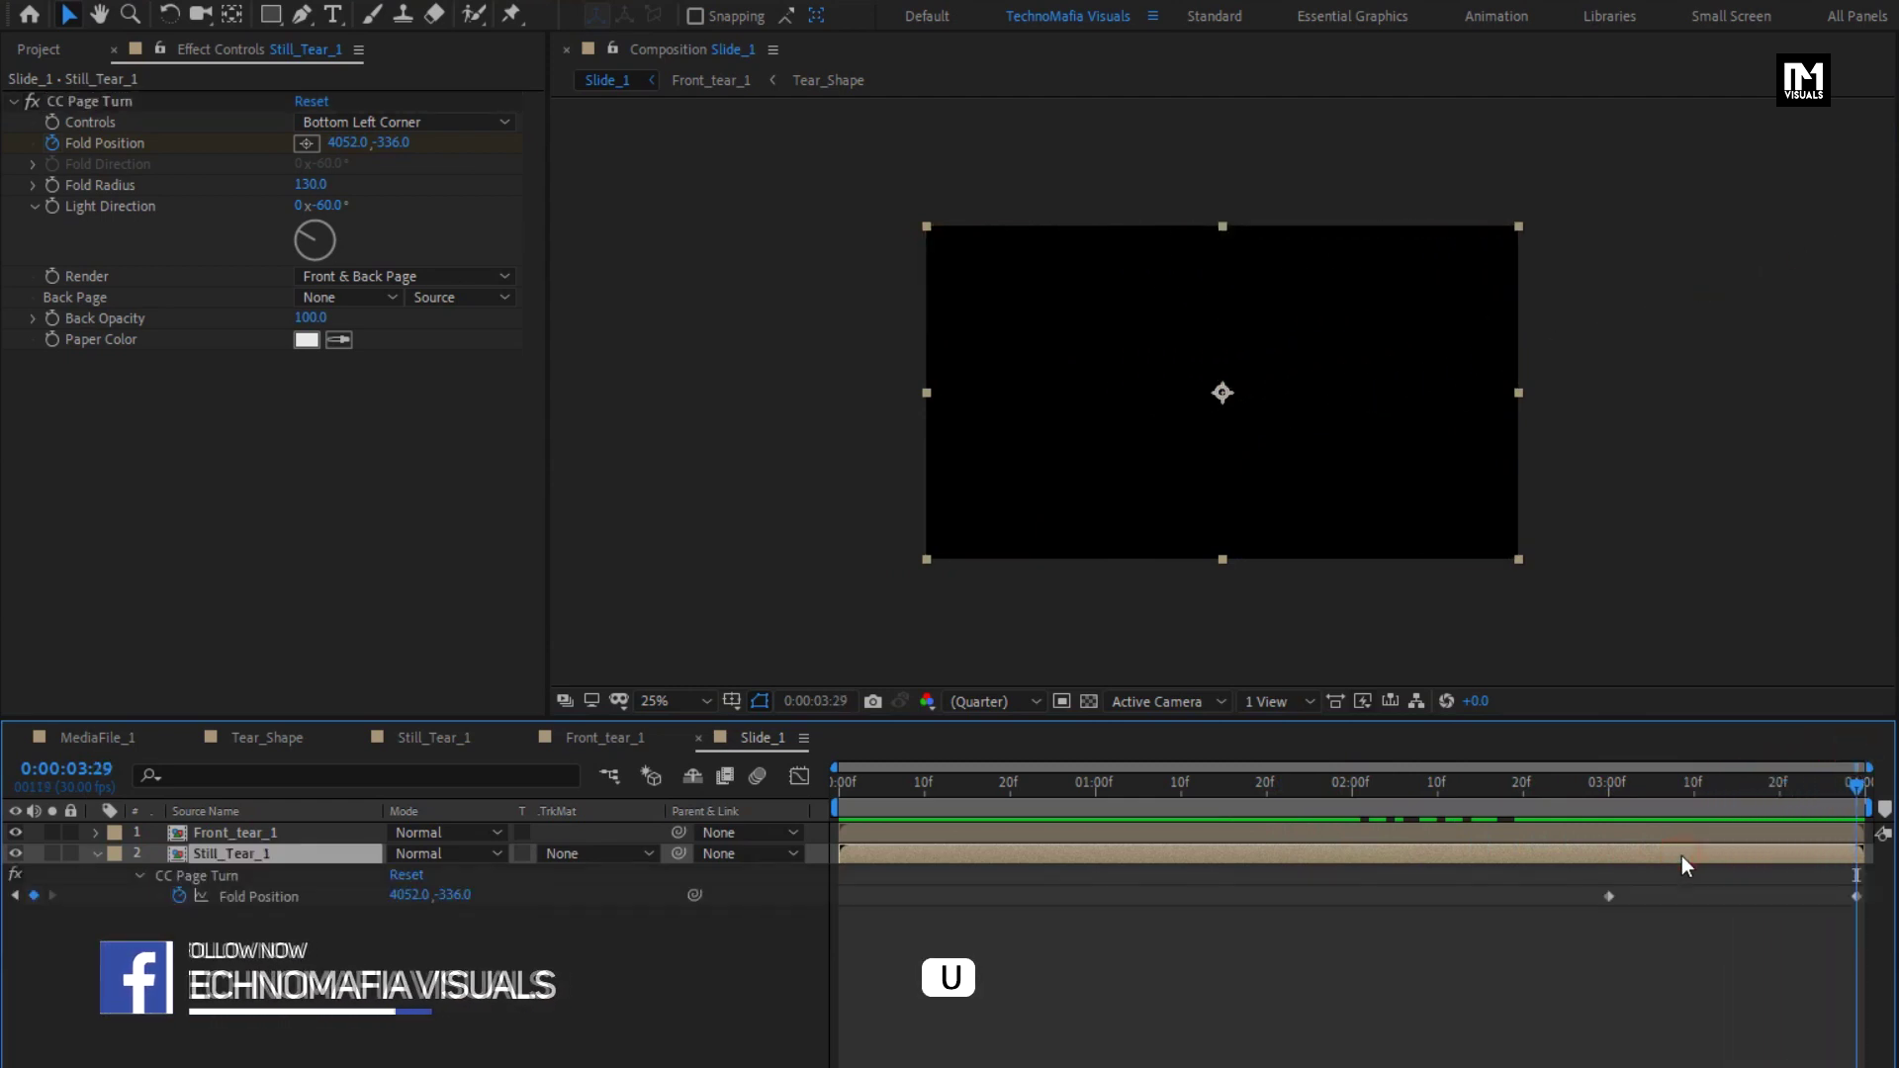
pyautogui.moveTo(1730, 888); pyautogui.dragTo(1882, 918)
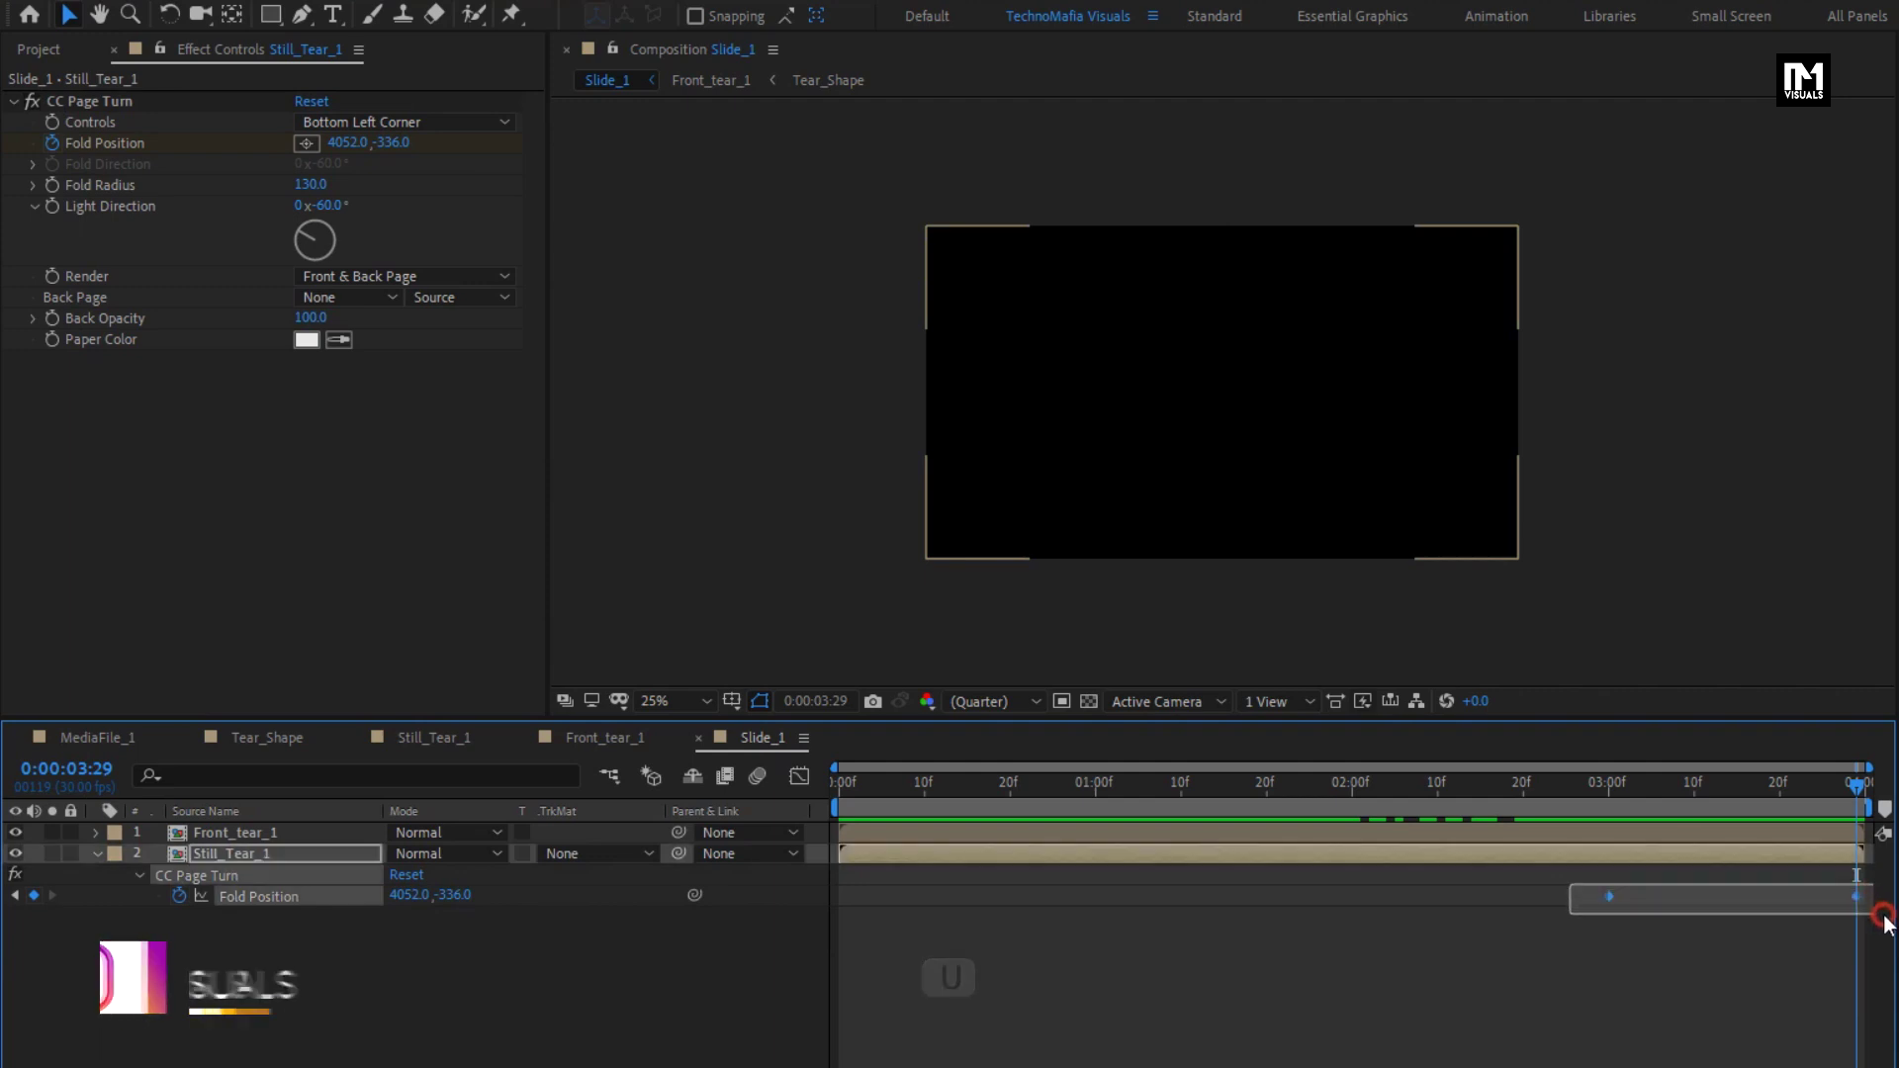
pyautogui.rightClick(1610, 896)
pyautogui.moveTo(1424, 1046)
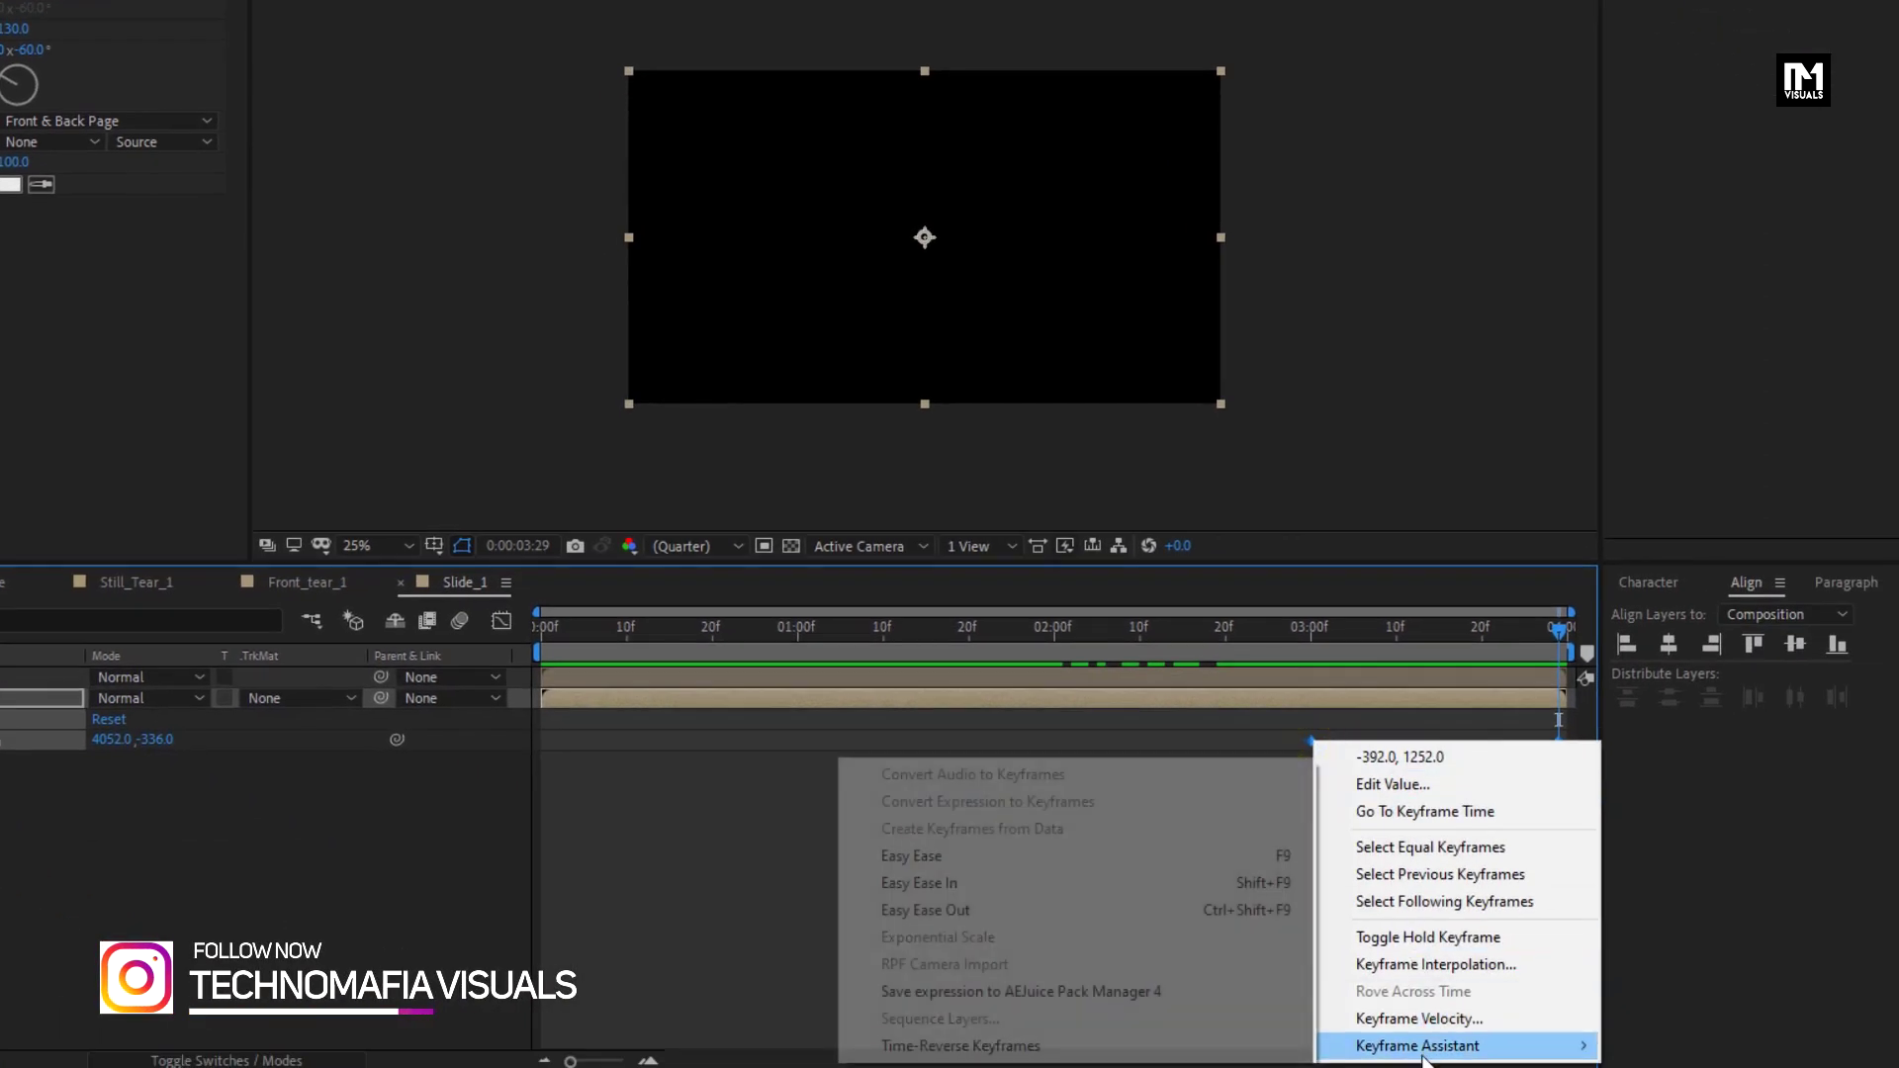
pyautogui.click(1038, 856)
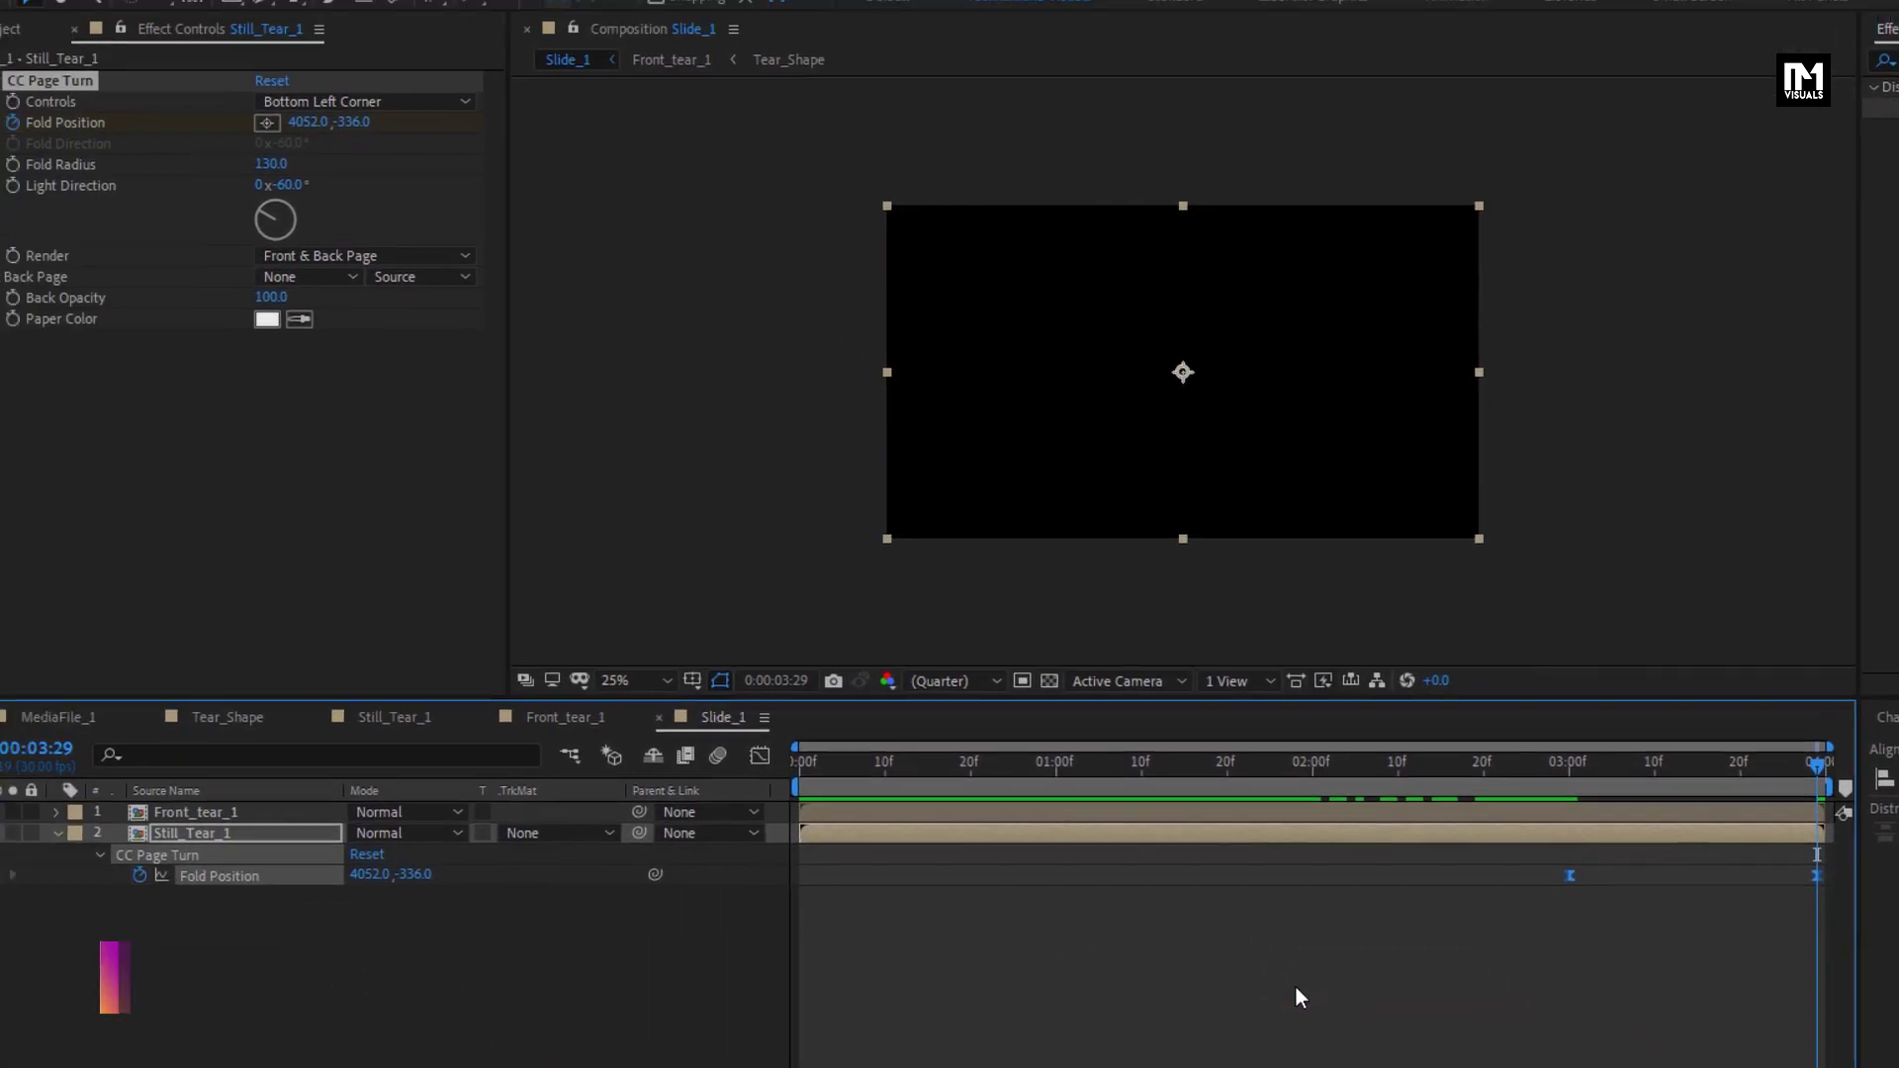
# Collapse Still_Tear_1's properties, search the effects for "drop" and apply Drop Shadow to the layer
pyautogui.click(227, 852)
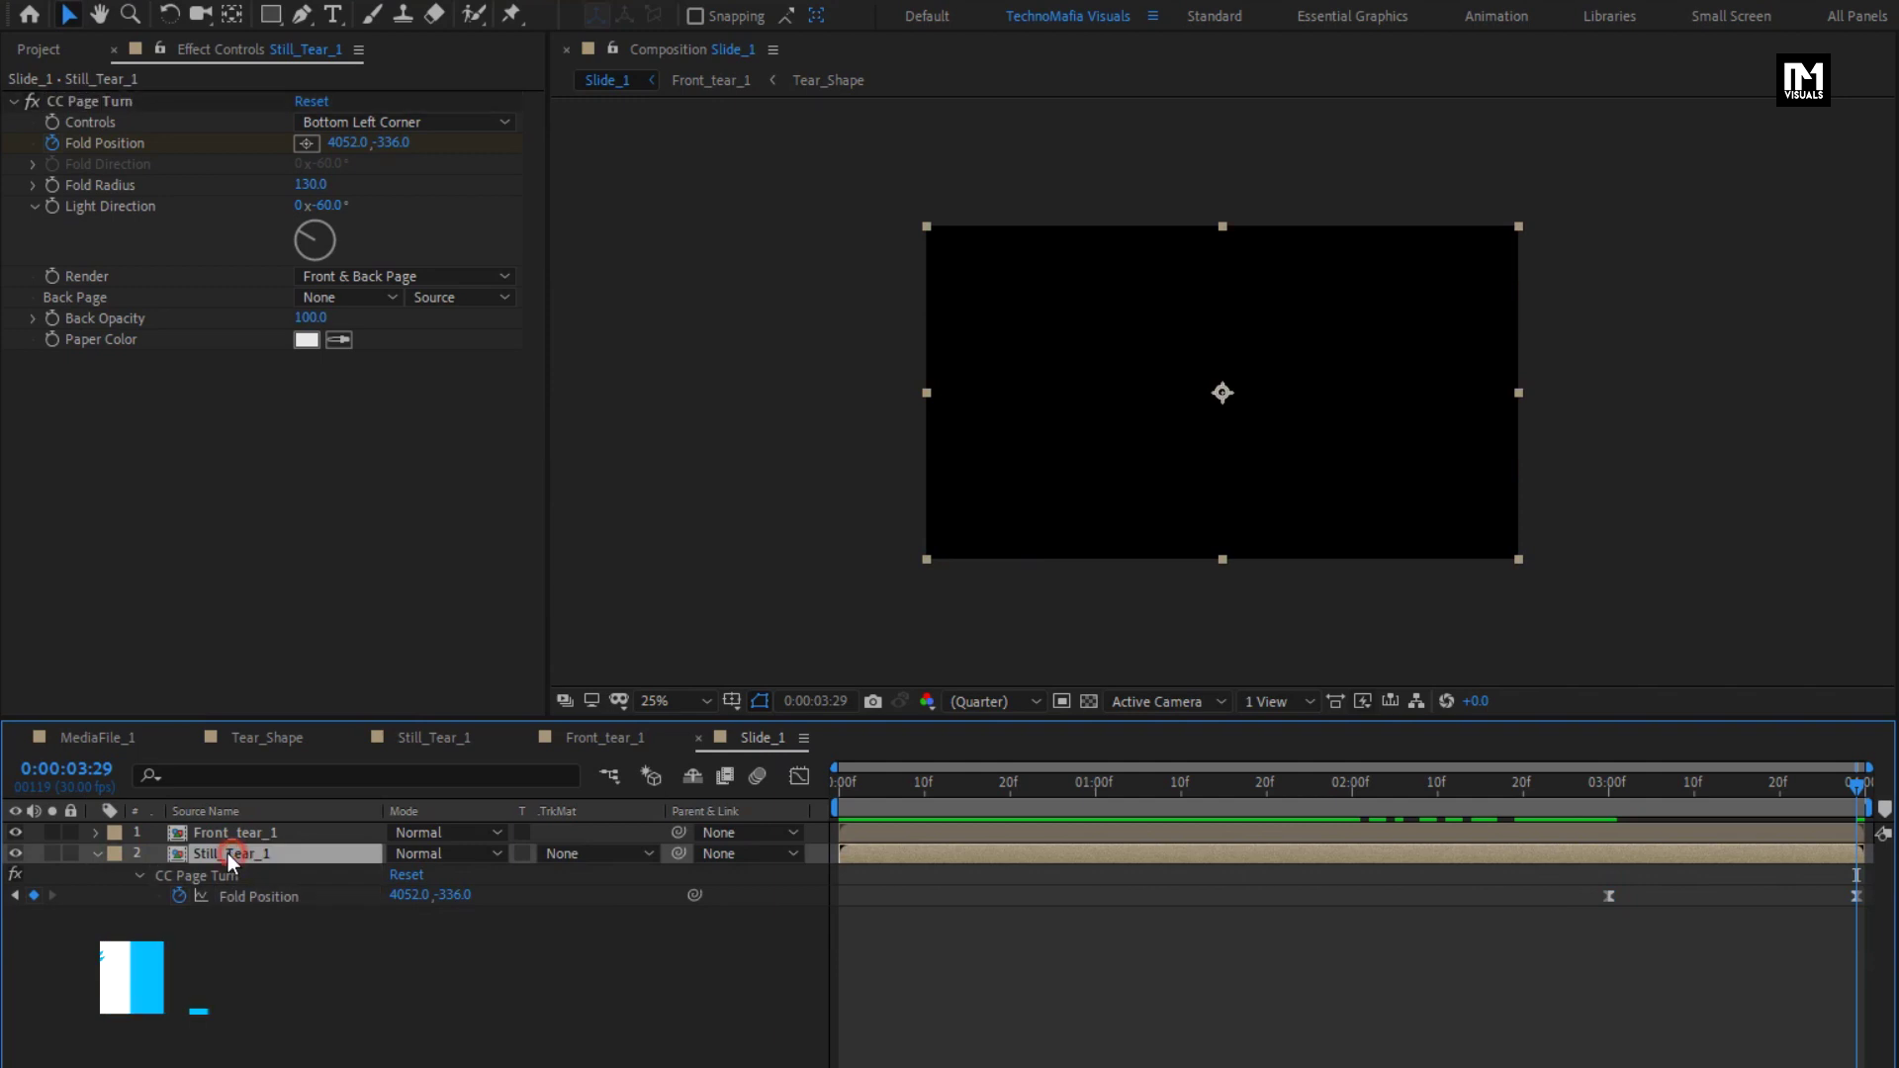
pyautogui.click(98, 853)
pyautogui.click(1657, 85)
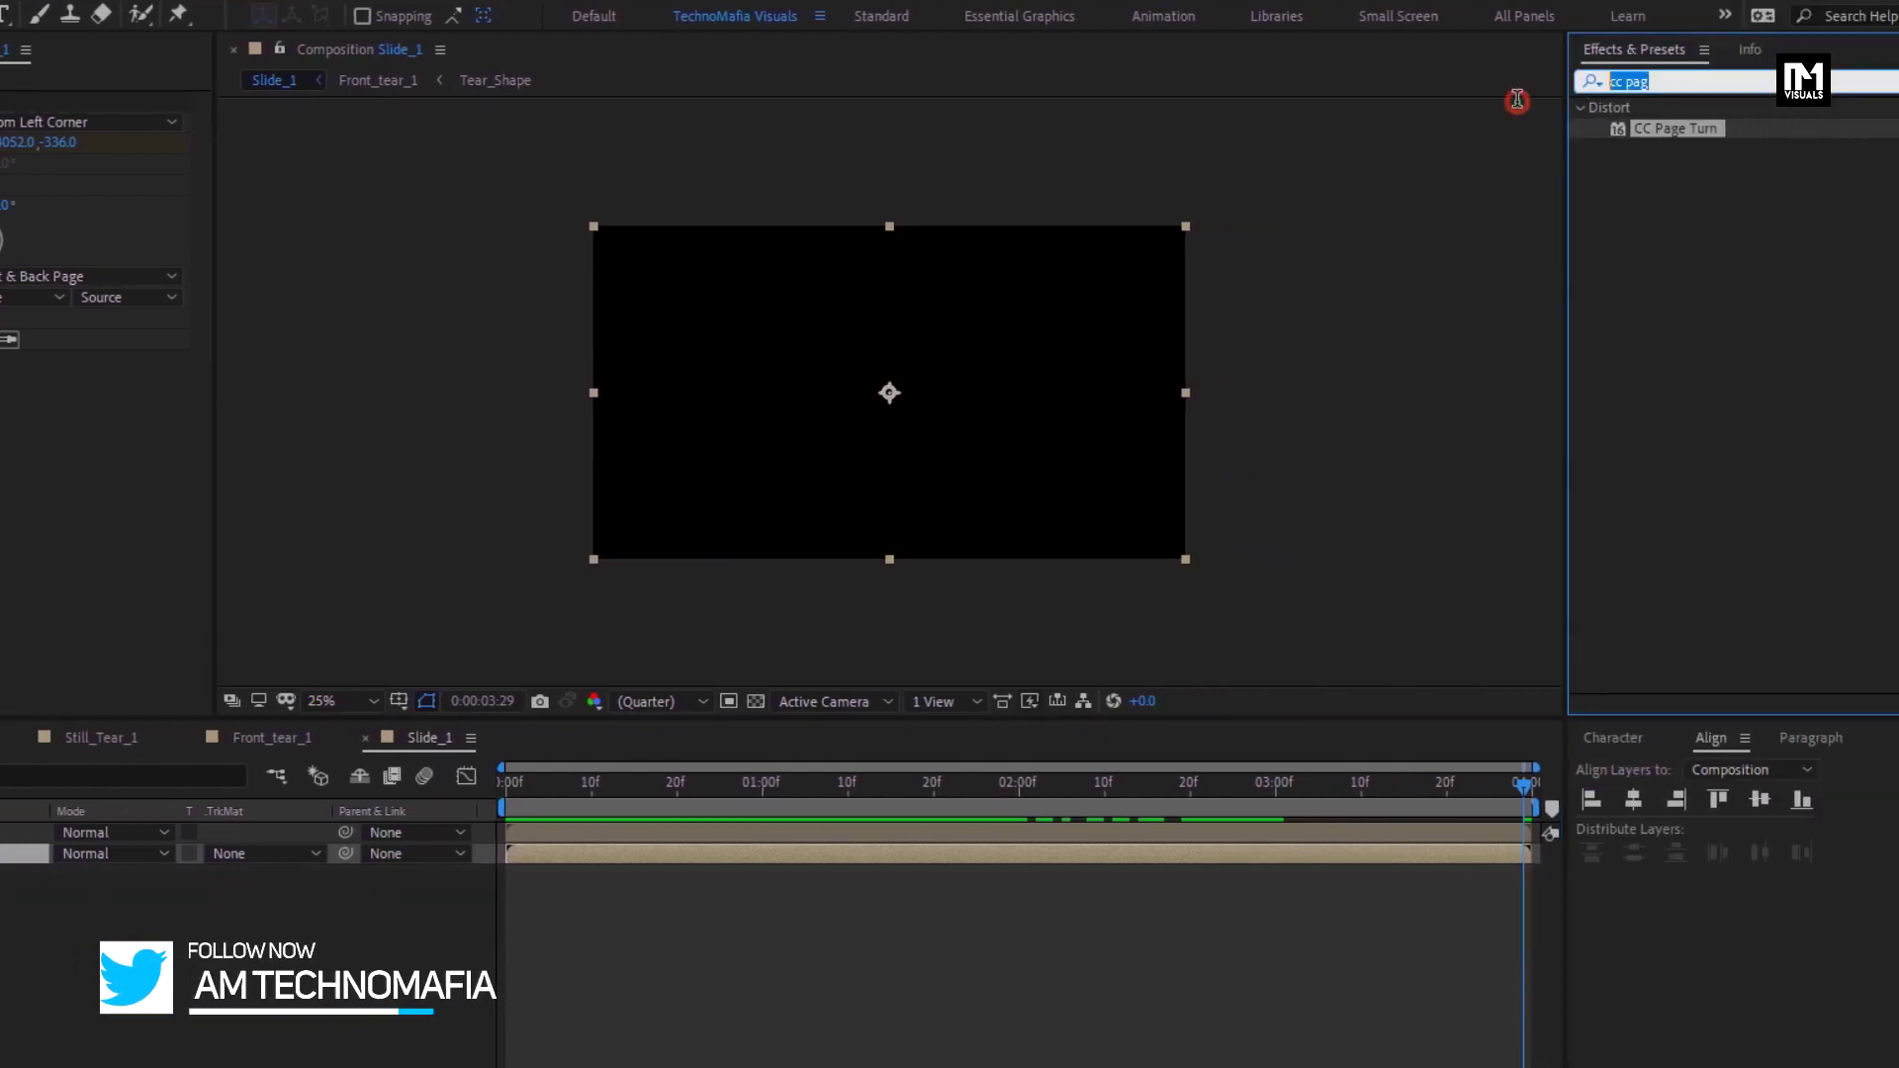
pyautogui.write('drop')
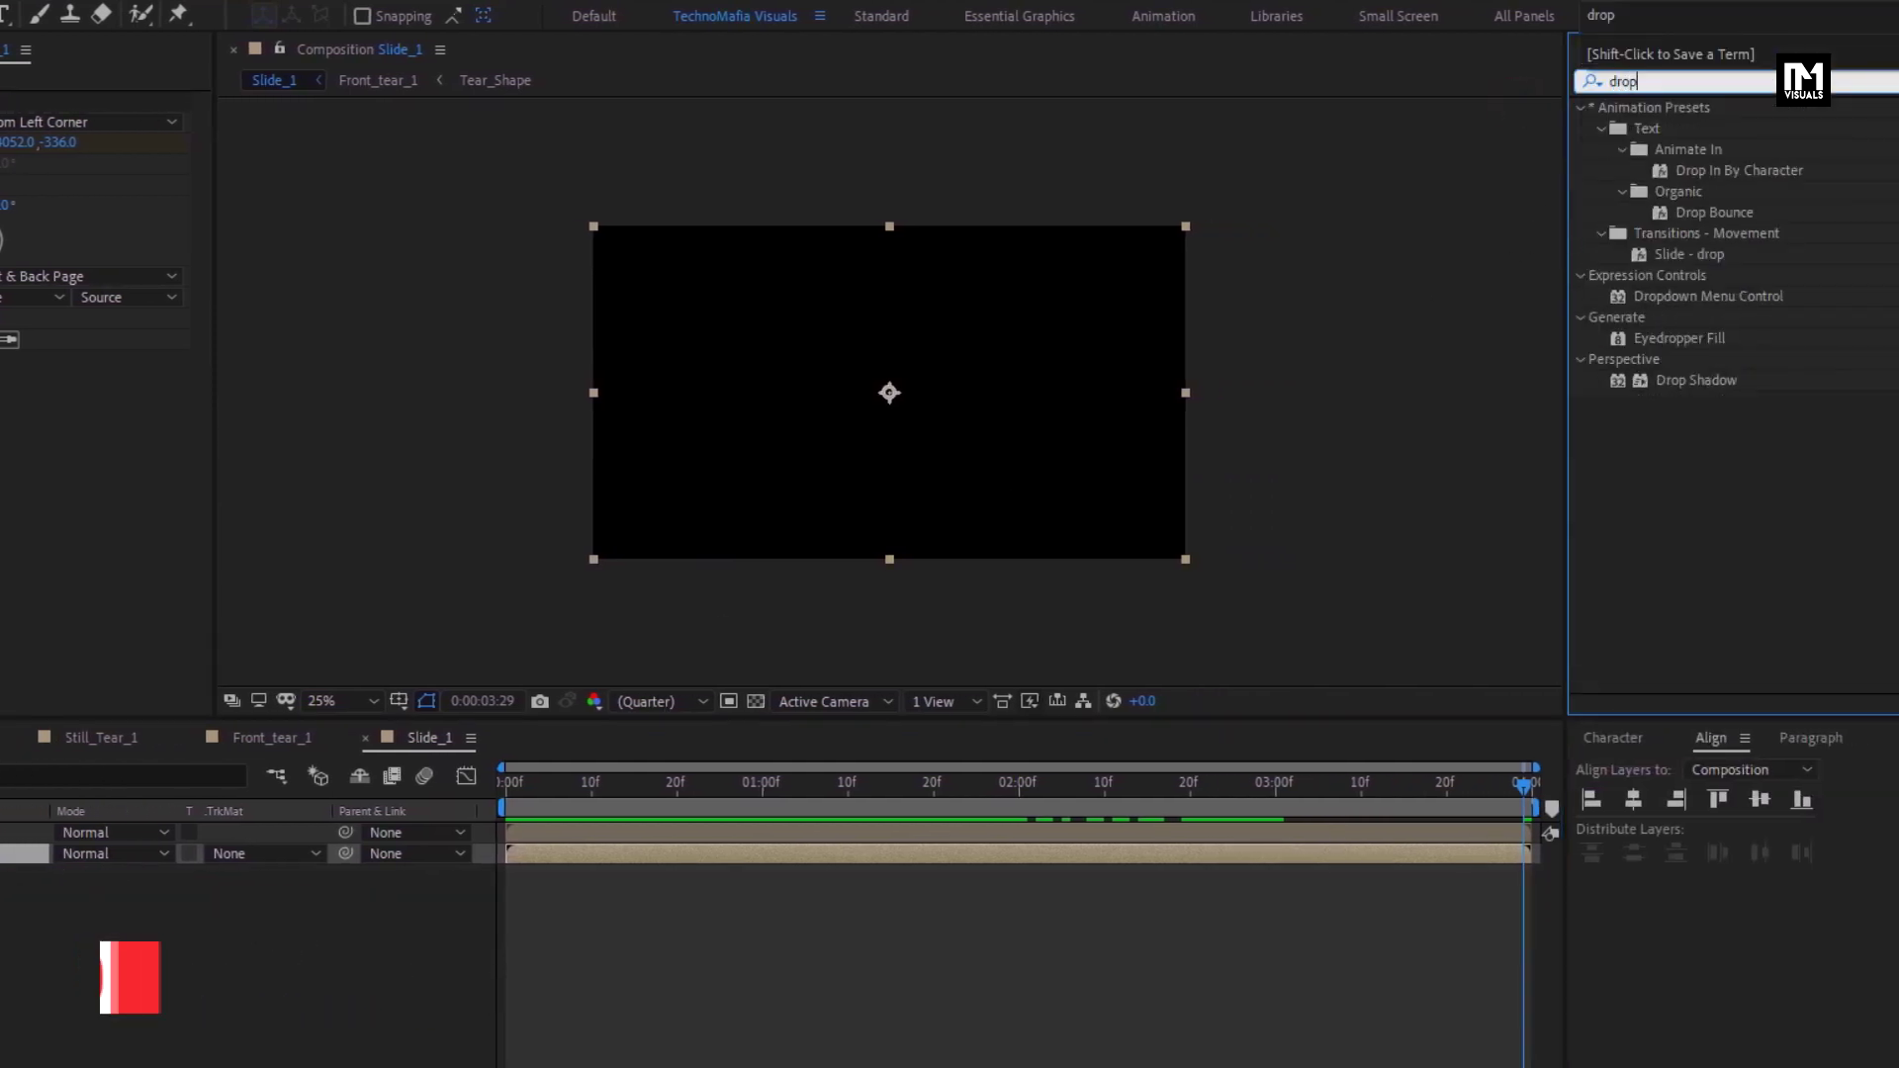
pyautogui.click(1695, 382)
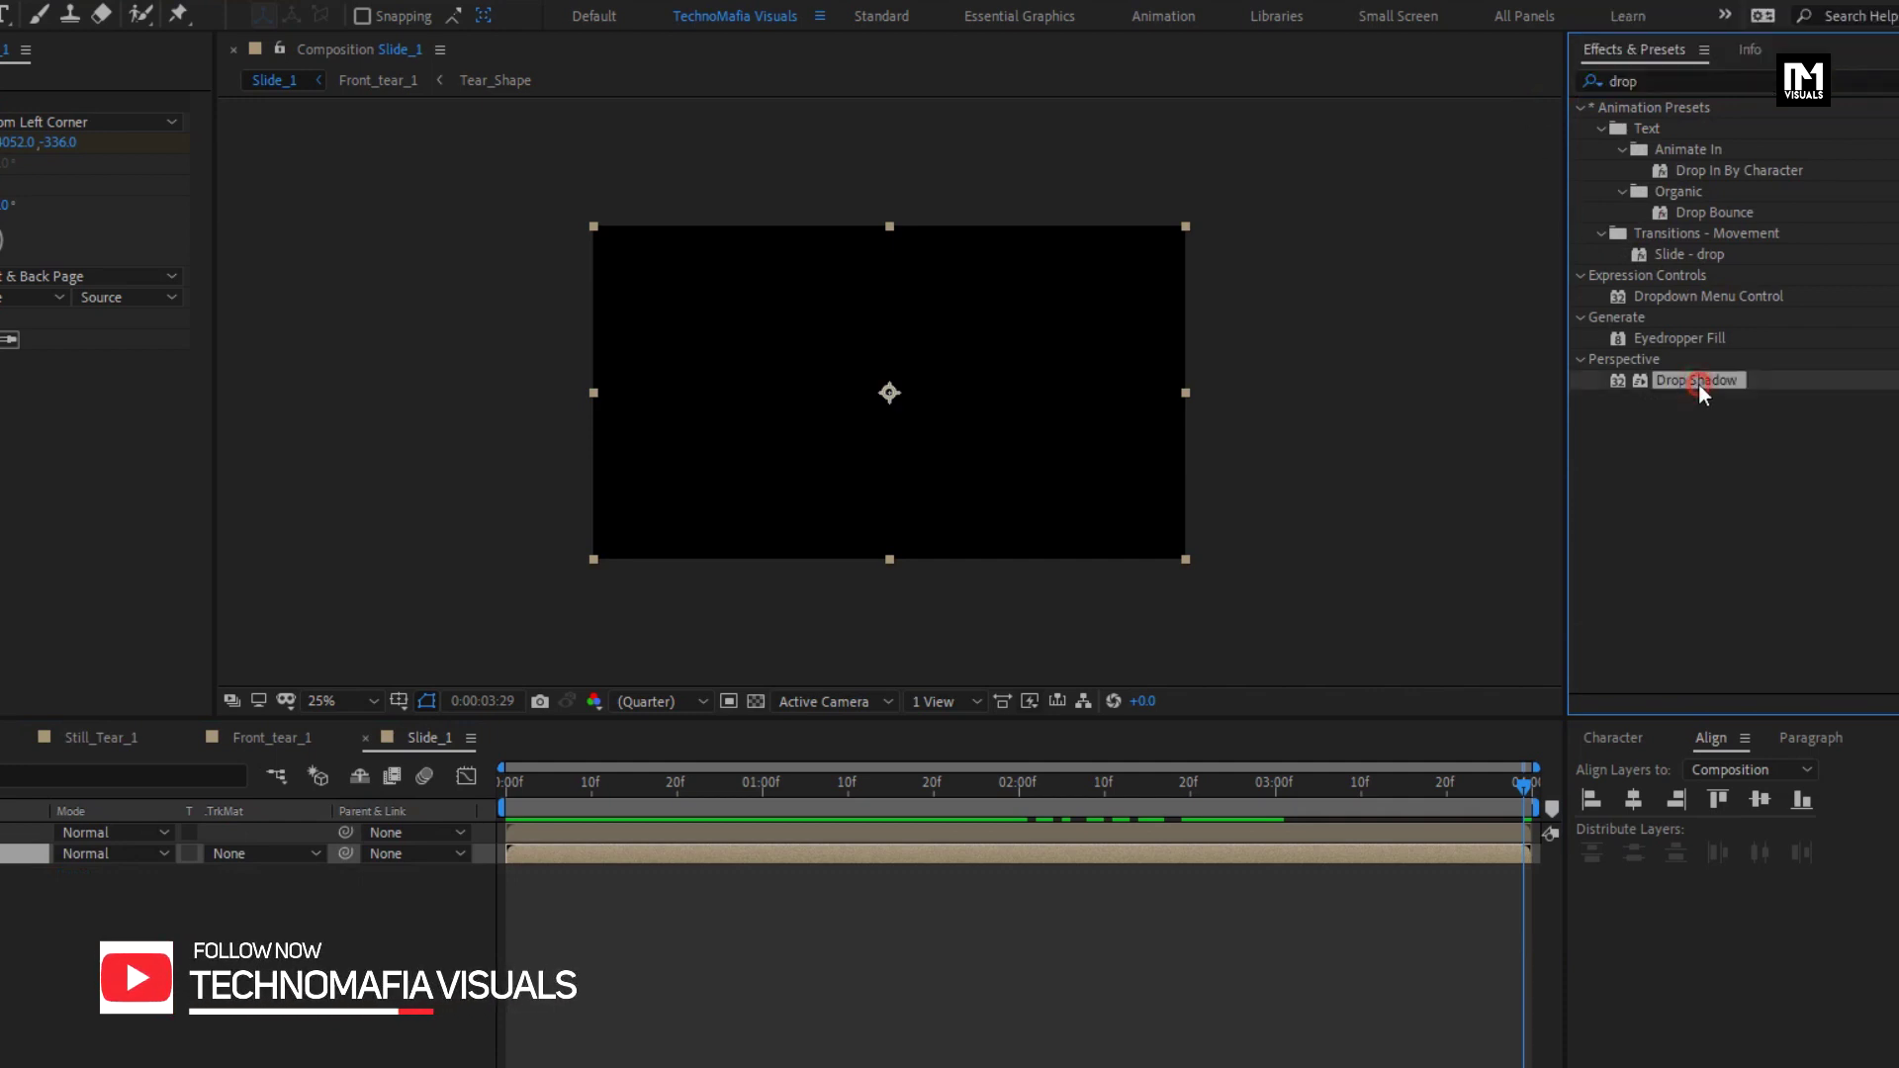
pyautogui.doubleClick(1699, 383)
# Set Still_Tear_1's Drop Shadow opacity to 100%, distance to 10 and softness to 75, and preview the composition from the start
pyautogui.moveTo(1298, 792); pyautogui.dragTo(1367, 797)
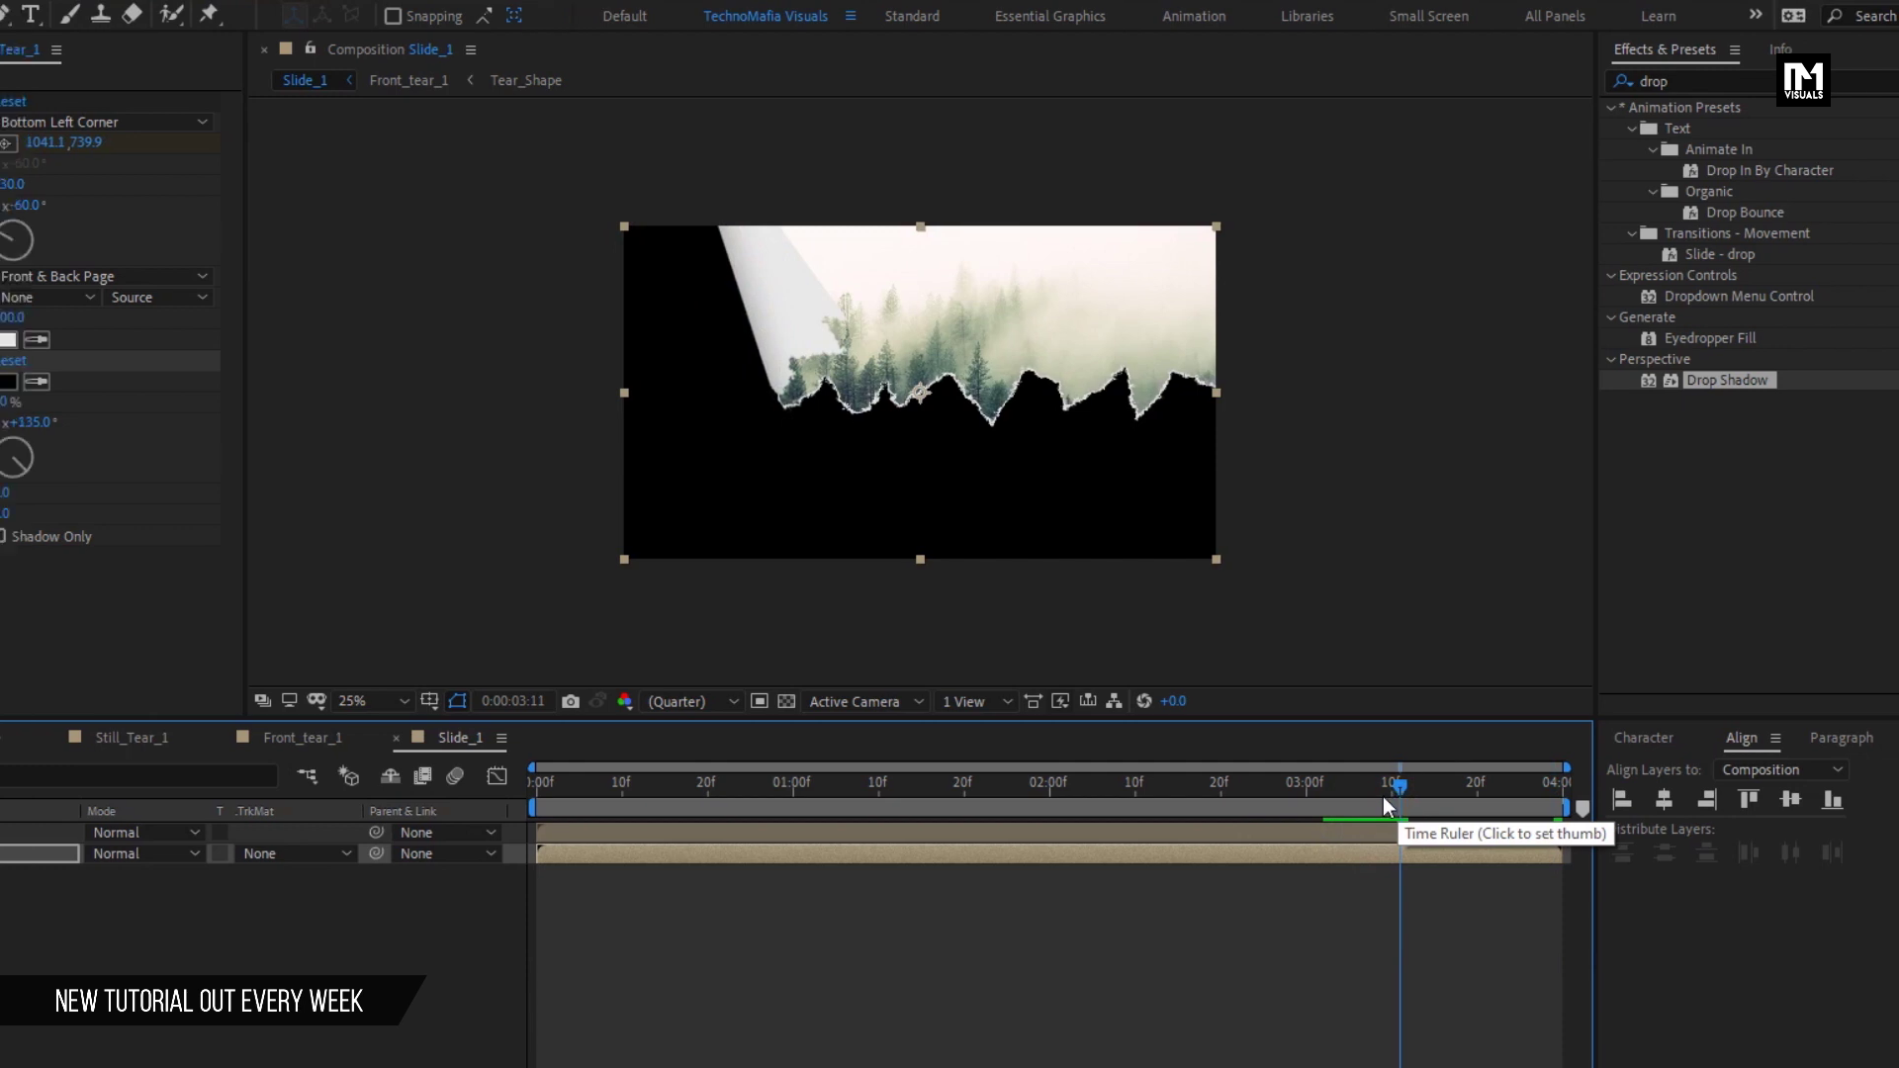
pyautogui.click(5, 403)
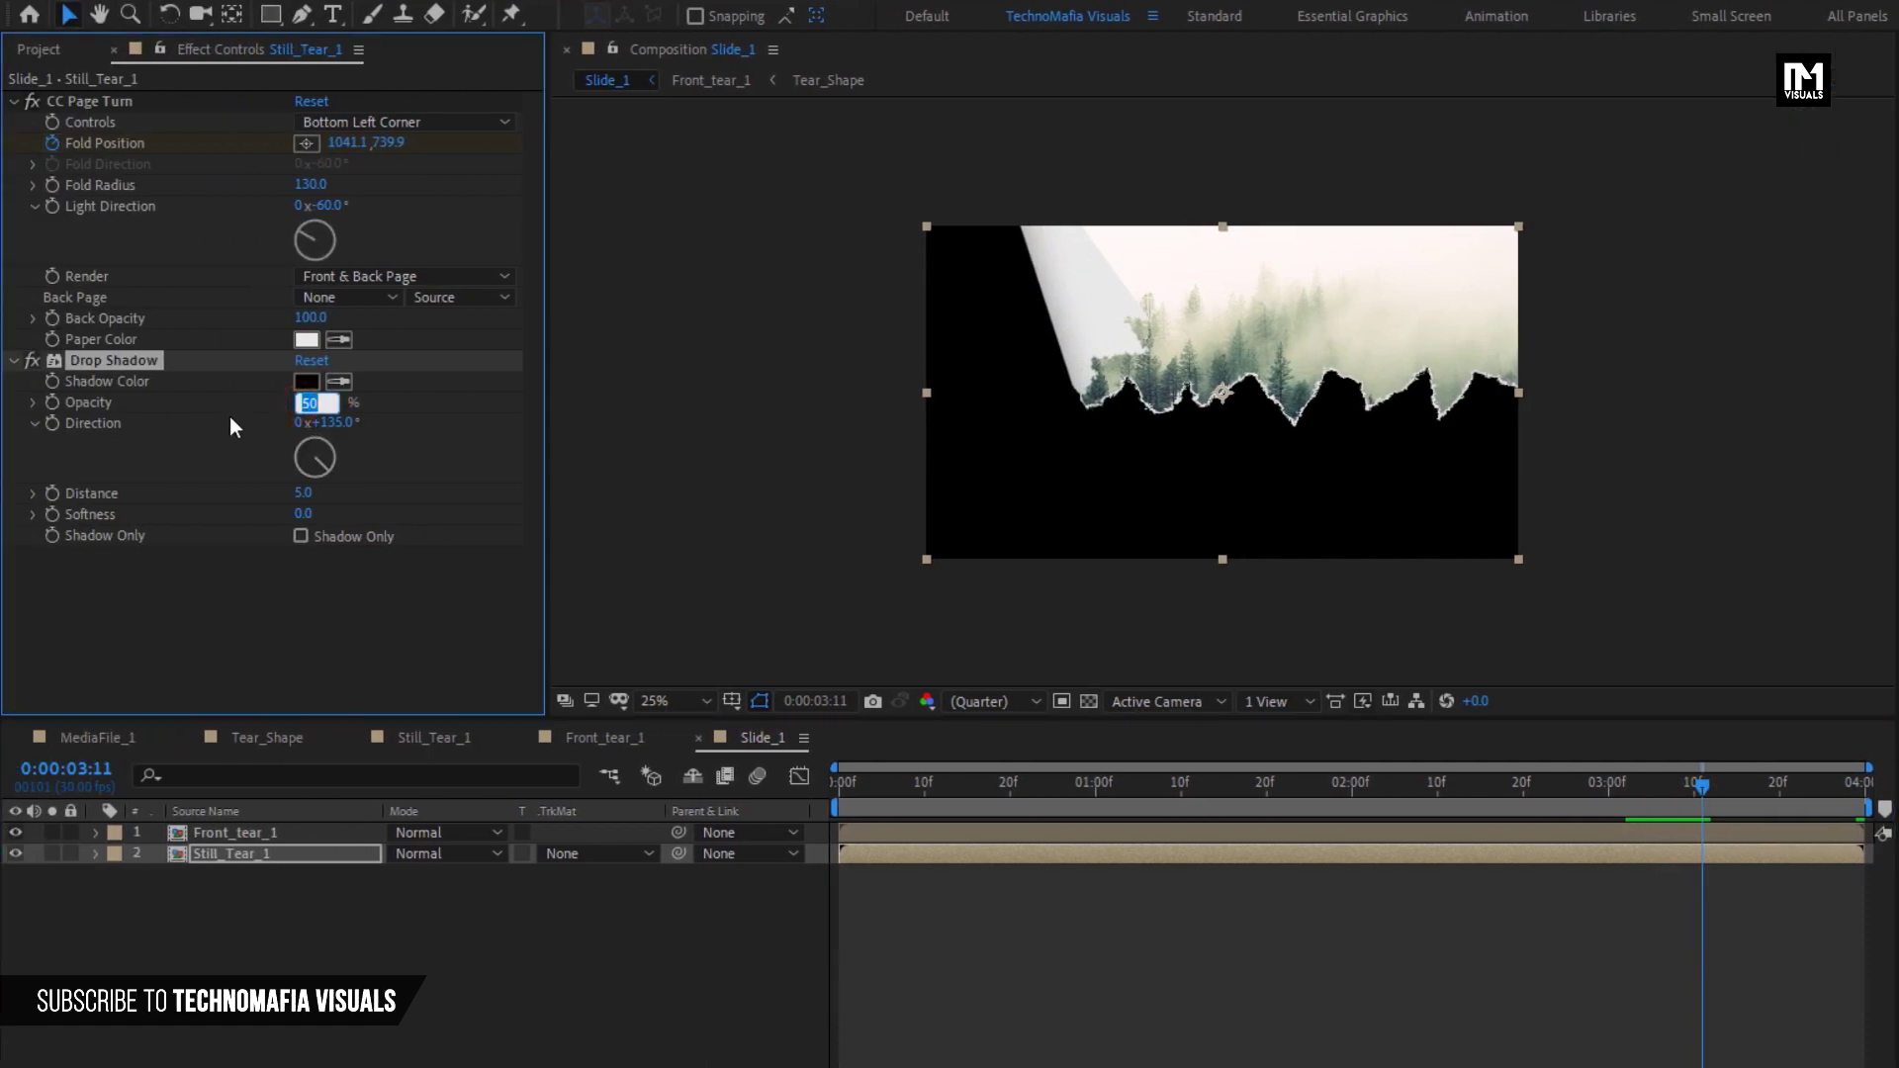
pyautogui.write('100')
pyautogui.press('Return')
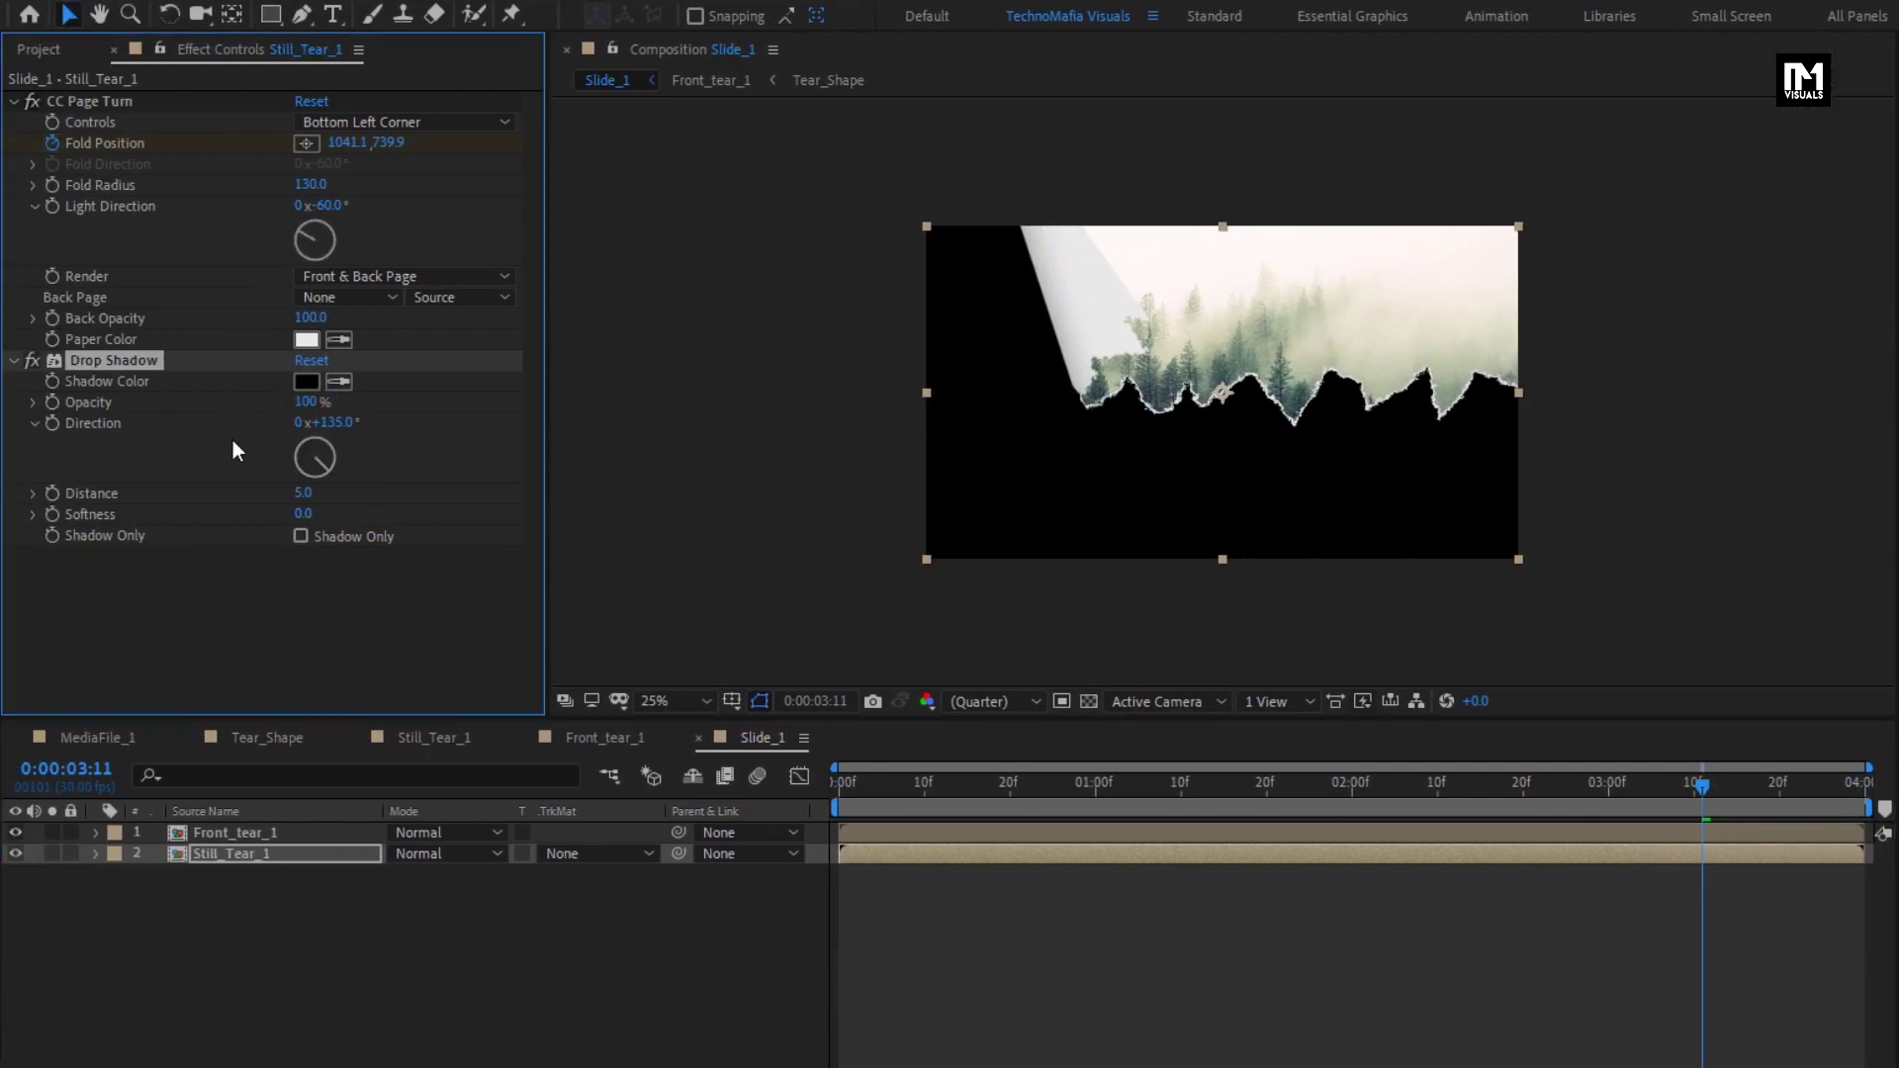
pyautogui.click(308, 493)
pyautogui.write('10')
pyautogui.write('75')
pyautogui.click(836, 785)
pyautogui.press('space')
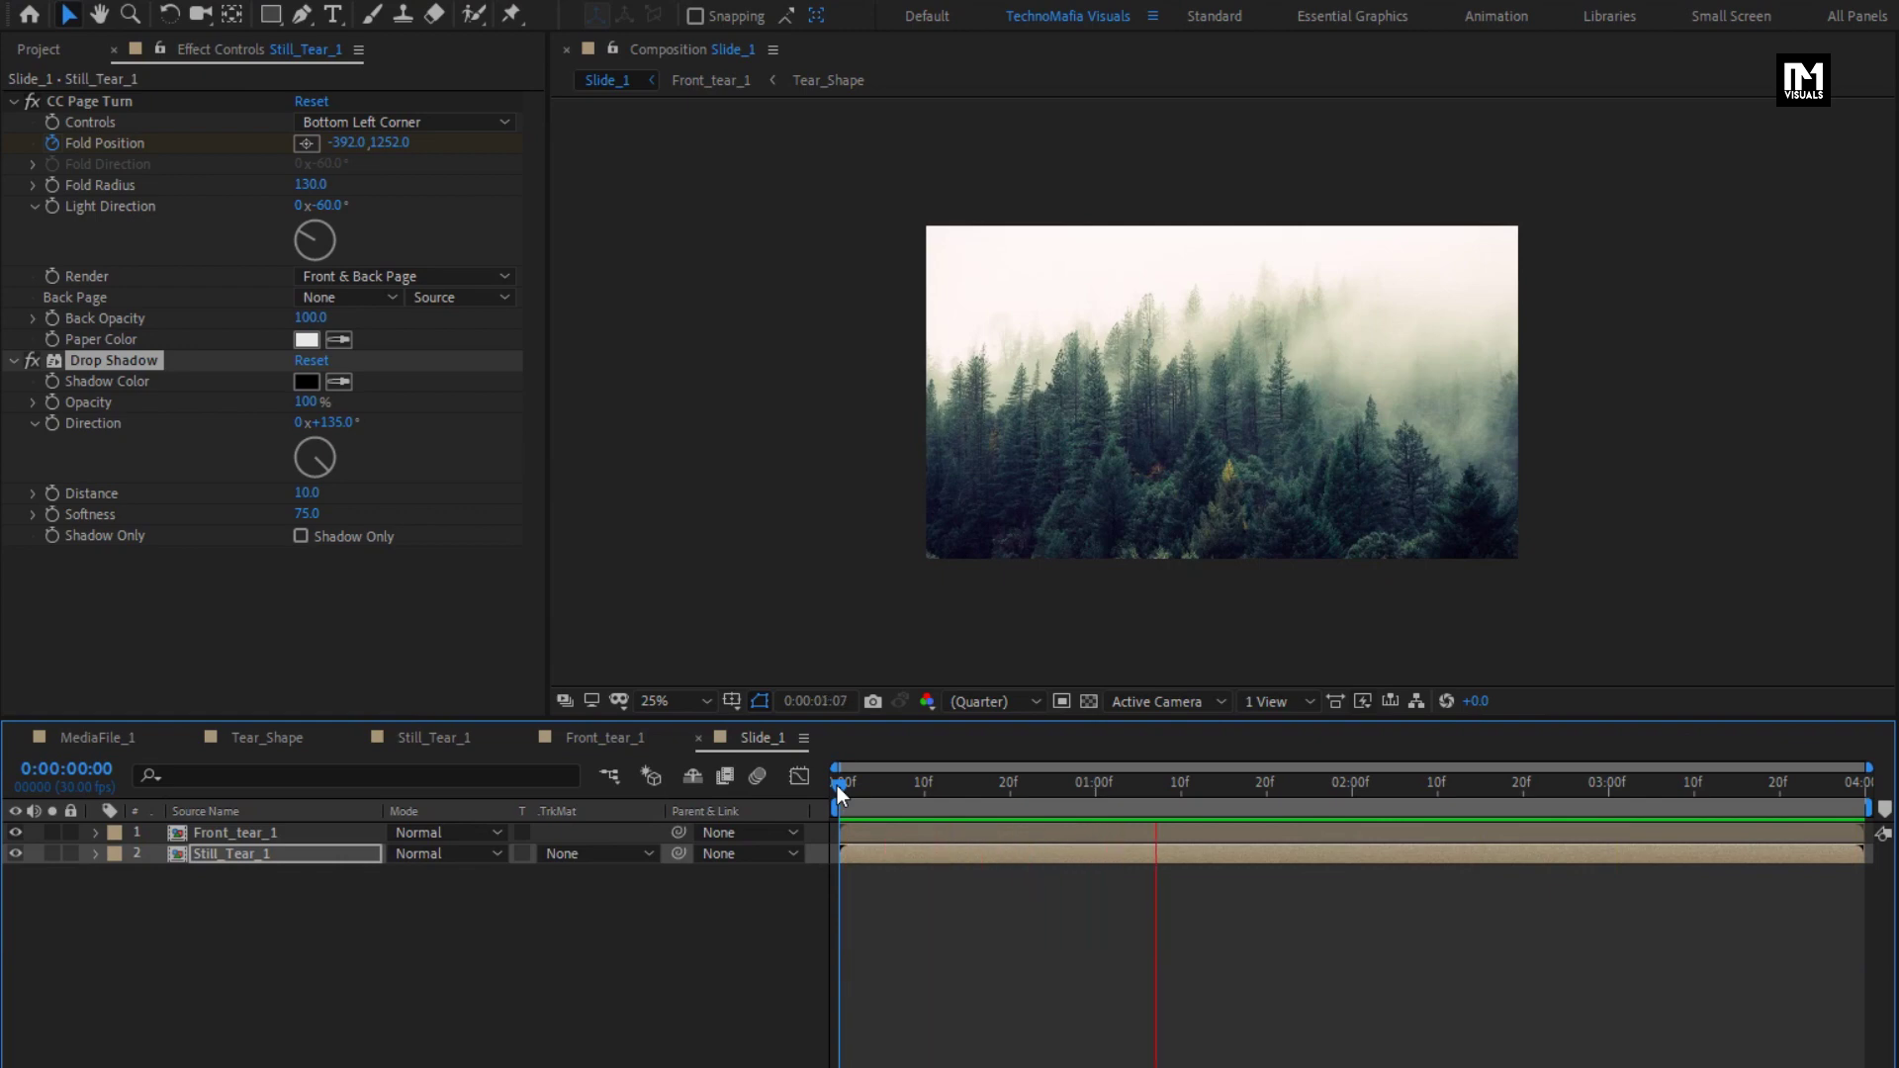
pyautogui.press('space')
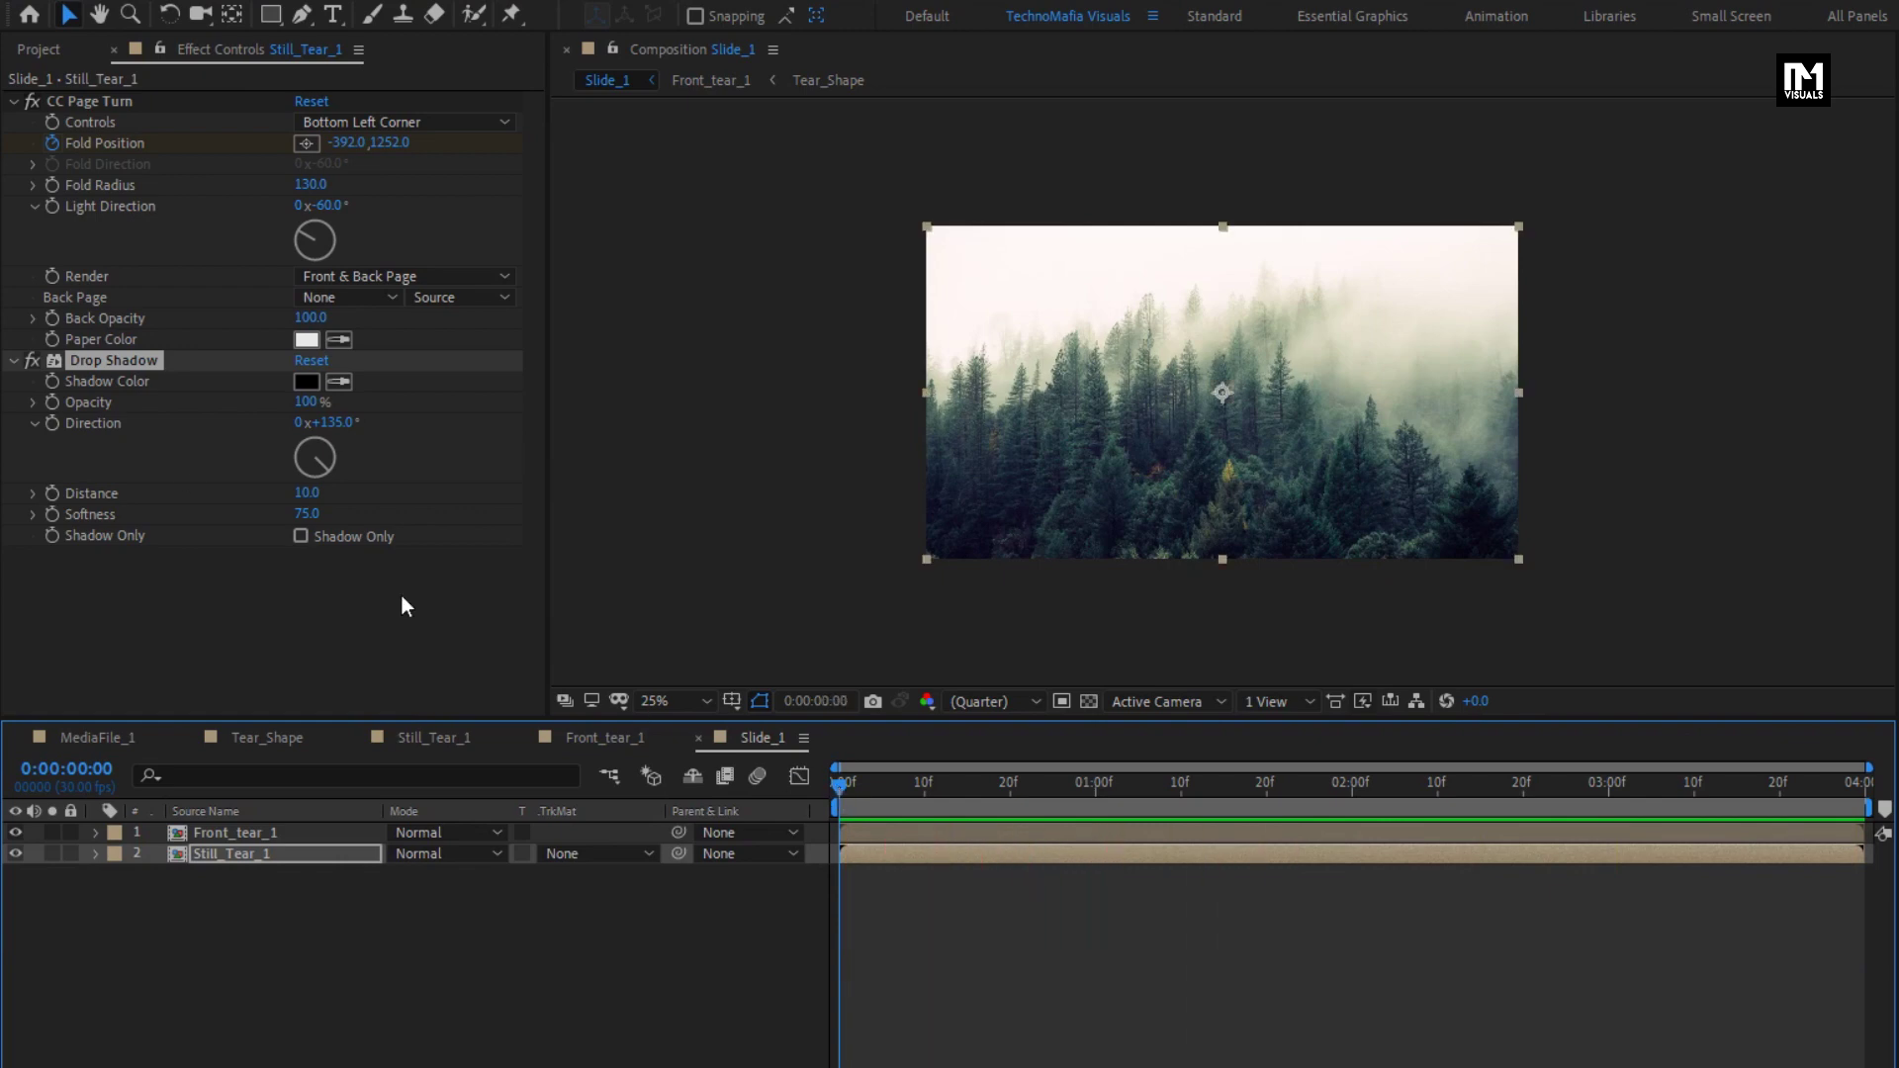
# Create a new 1920 x 1080, 30 fps, four-second composition named MediaFile_2
pyautogui.click(39, 49)
pyautogui.hotkey('ctrl', 'n')
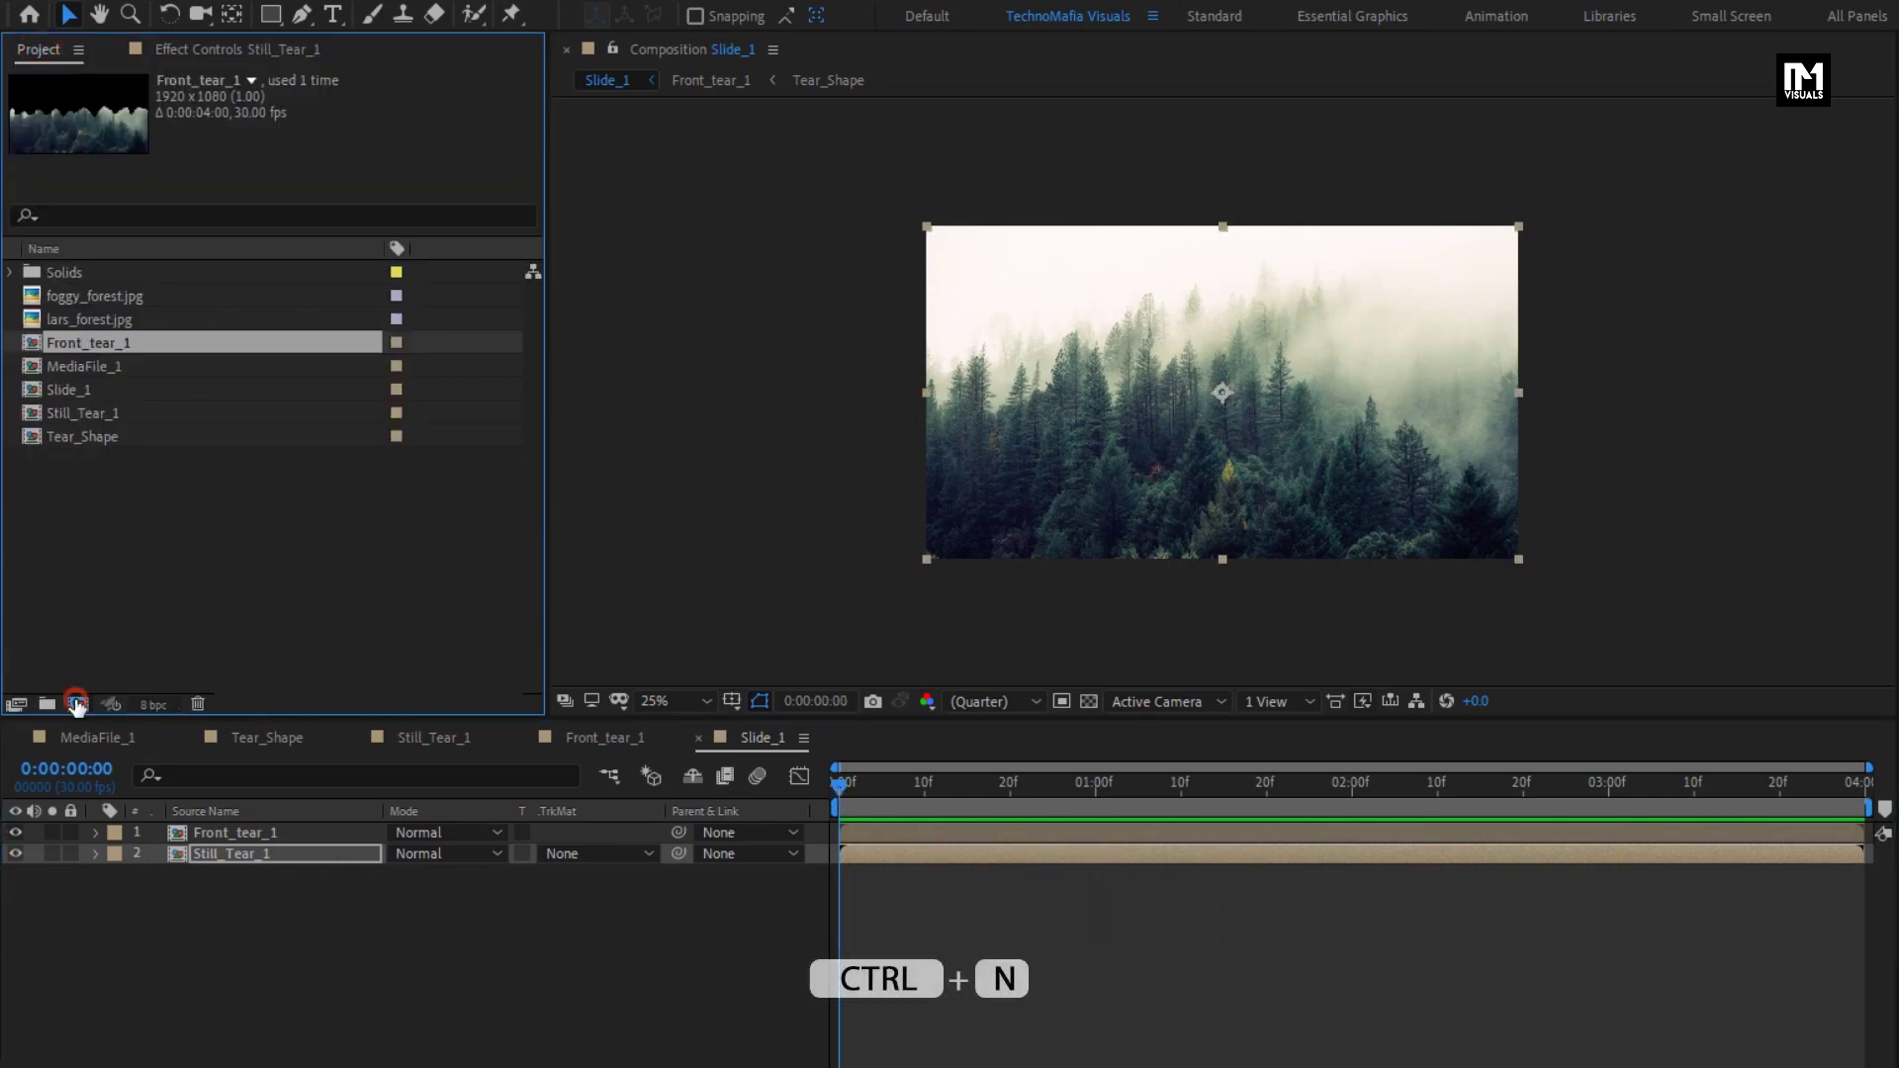
pyautogui.write('Med')
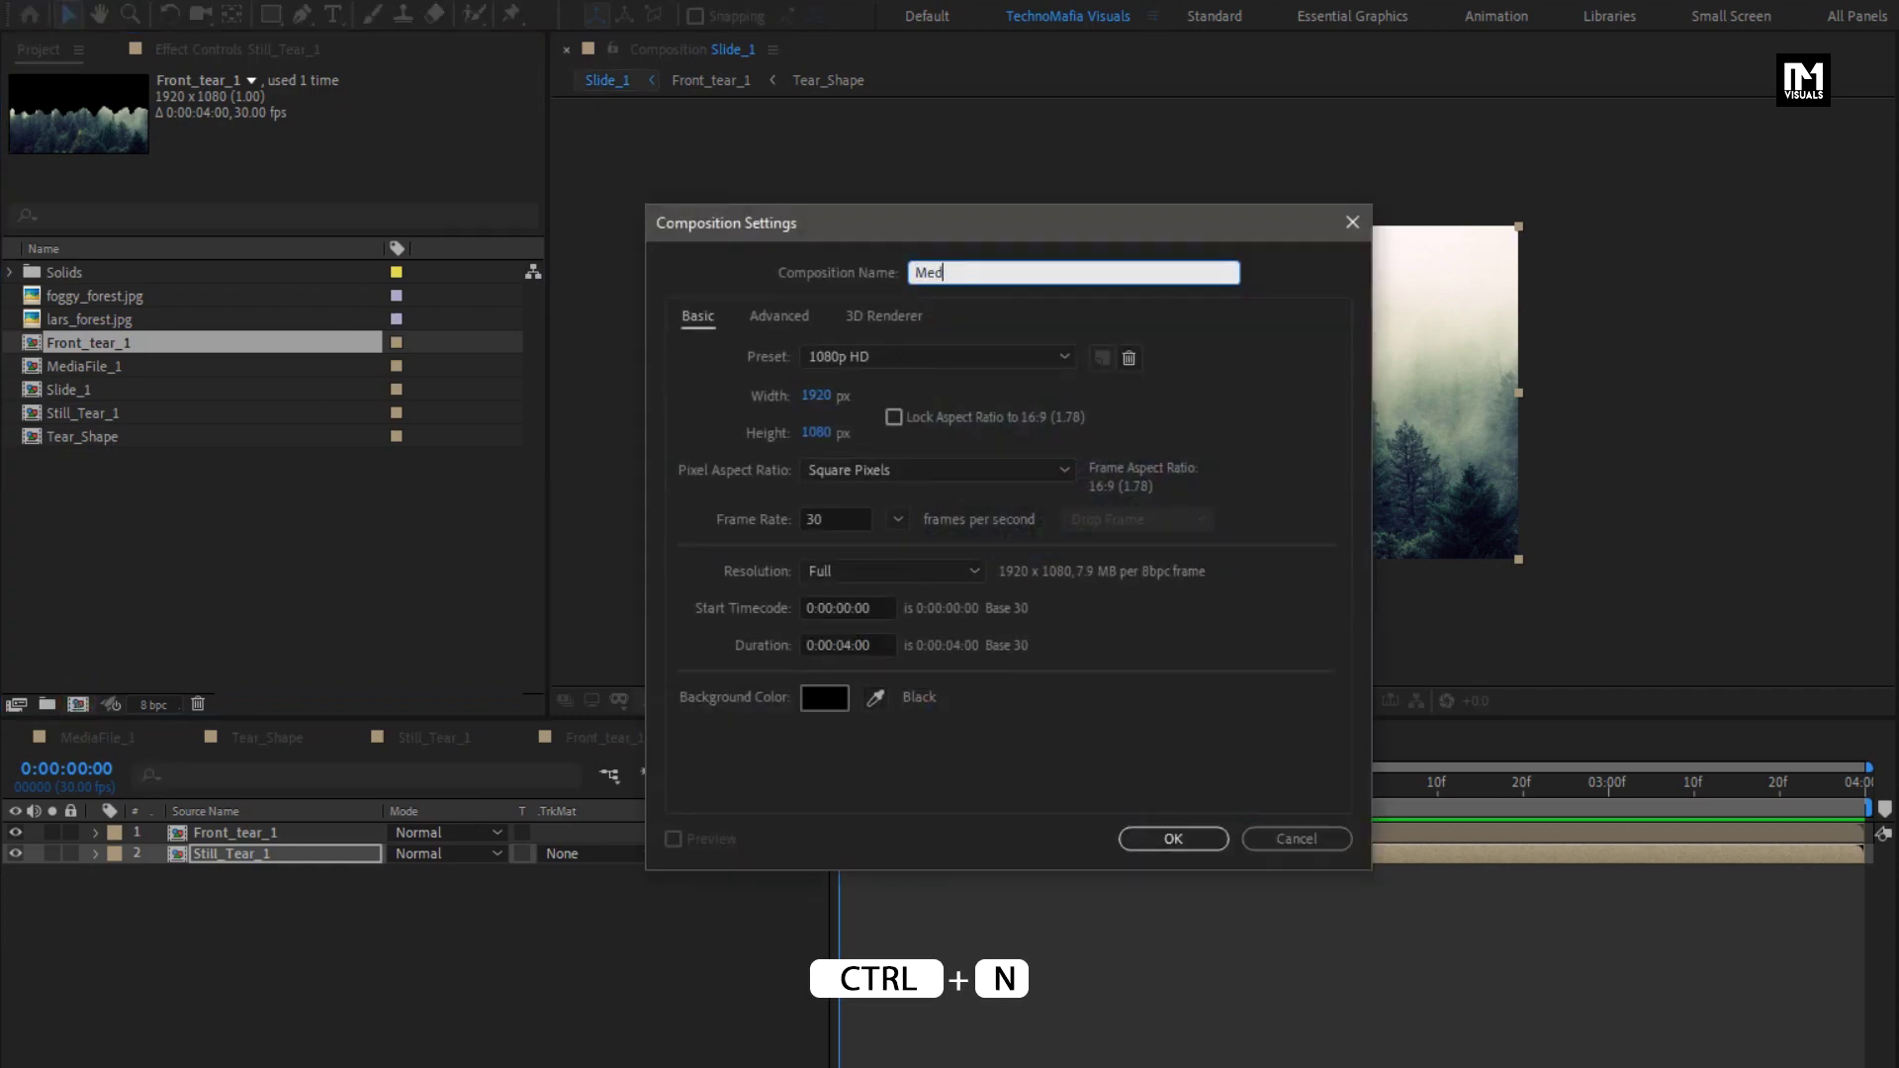
pyautogui.write('iaFile_2')
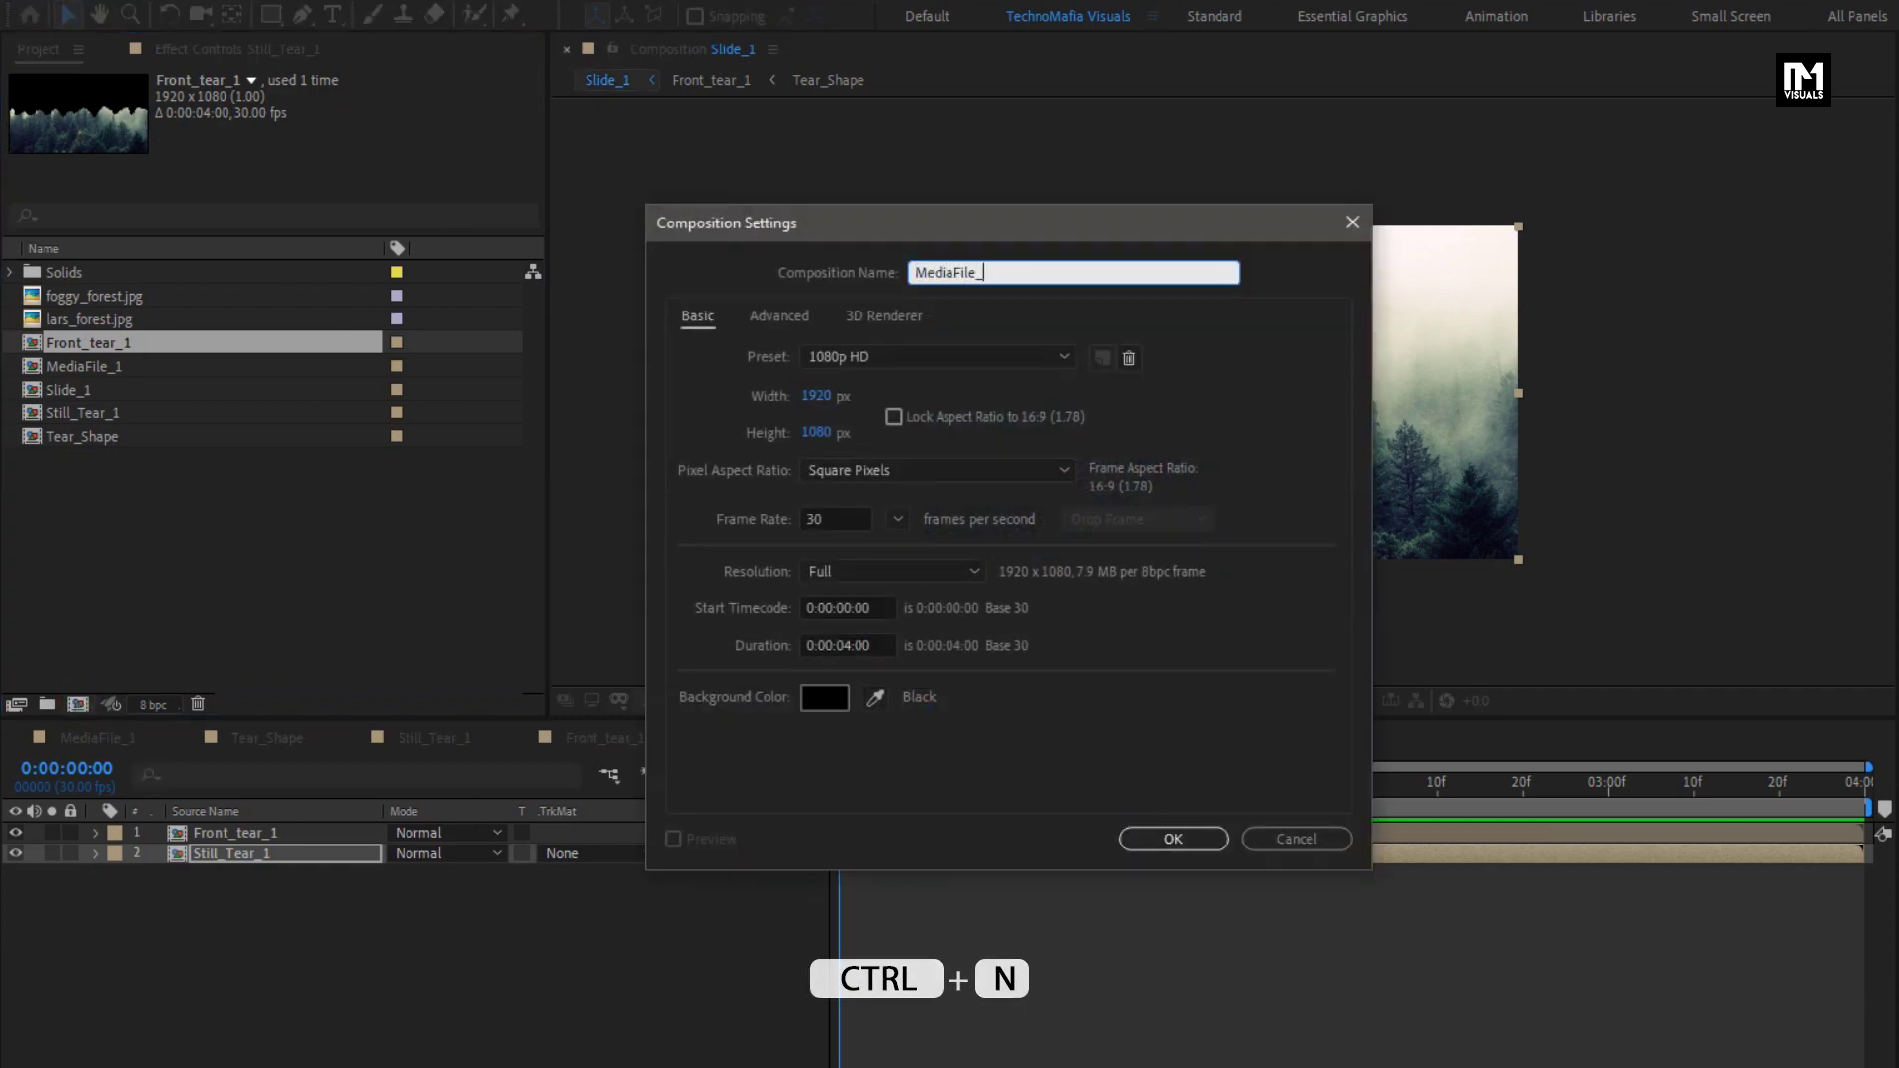
pyautogui.click(1139, 836)
# Add lars_forest.jpg to the MediaFile_2 composition and scale it to 32% so it fits the frame's width
pyautogui.click(77, 320)
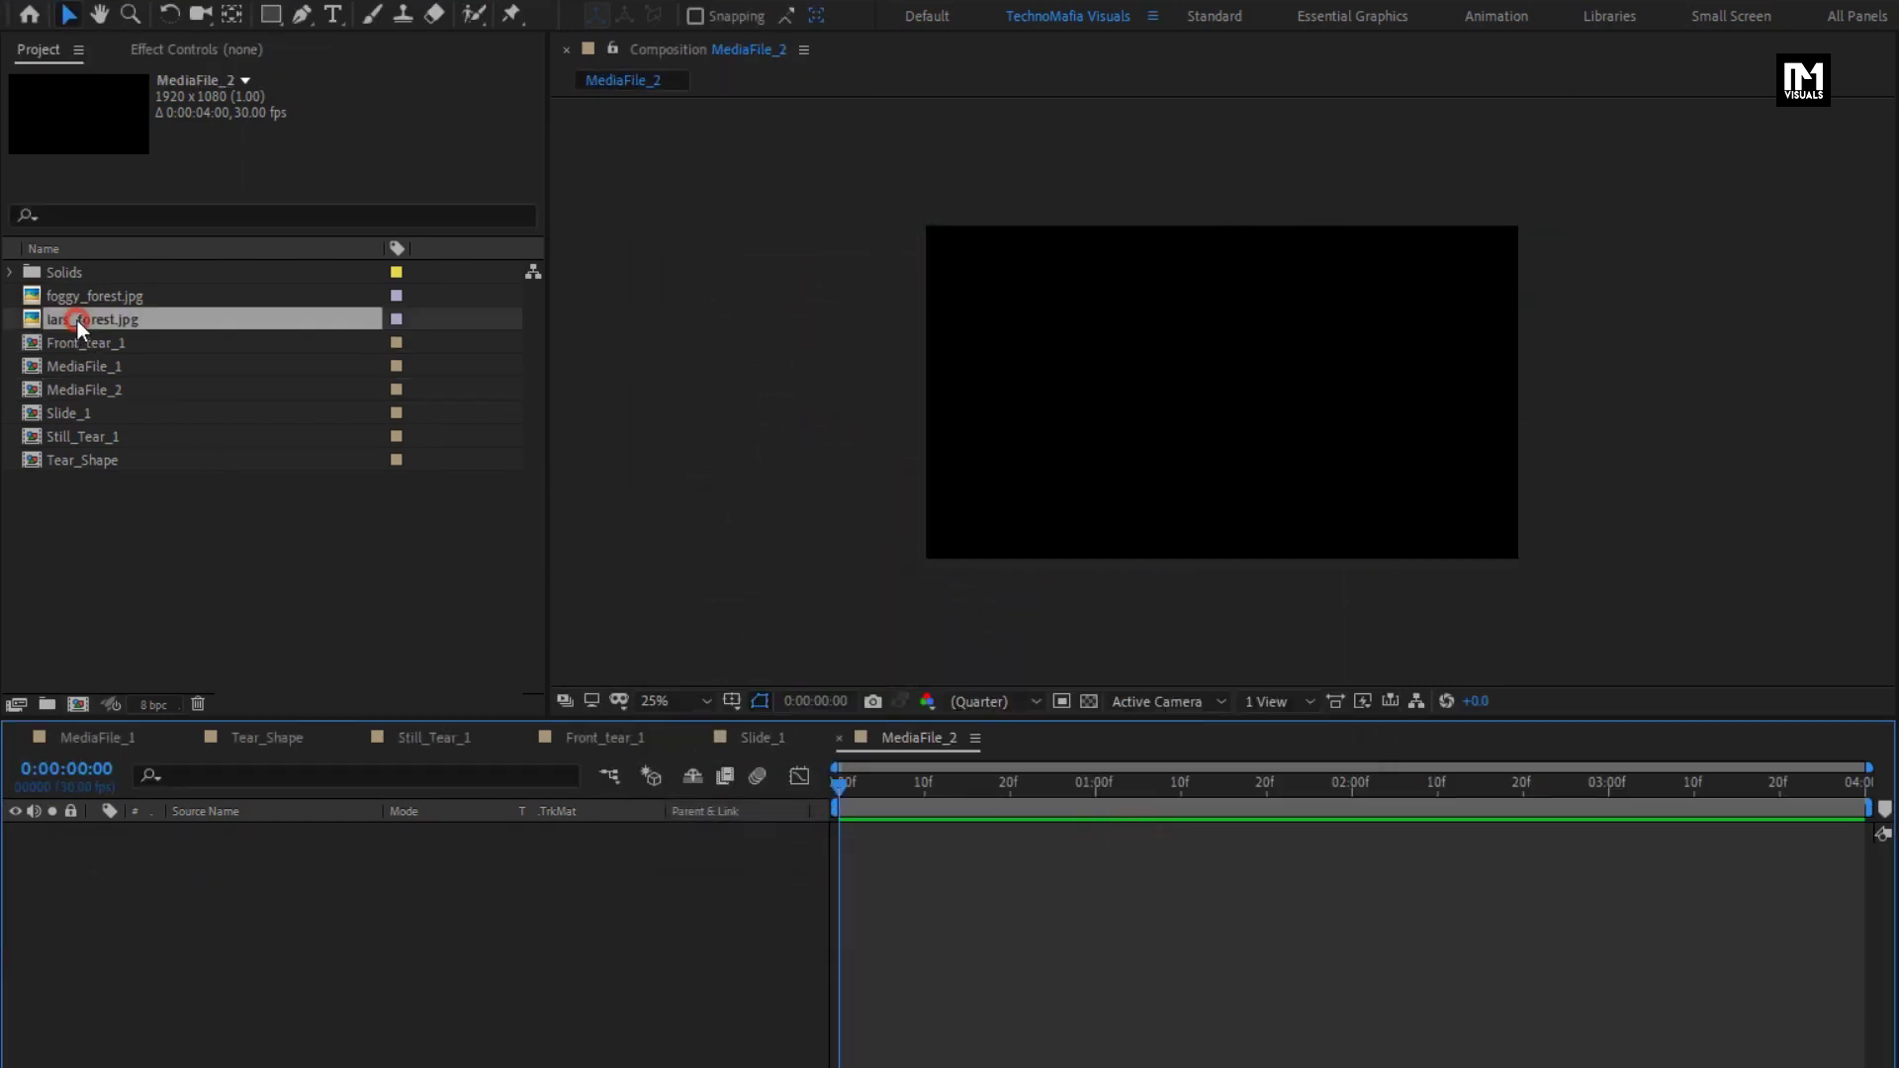
pyautogui.moveTo(66, 324); pyautogui.dragTo(229, 864)
pyautogui.press('s')
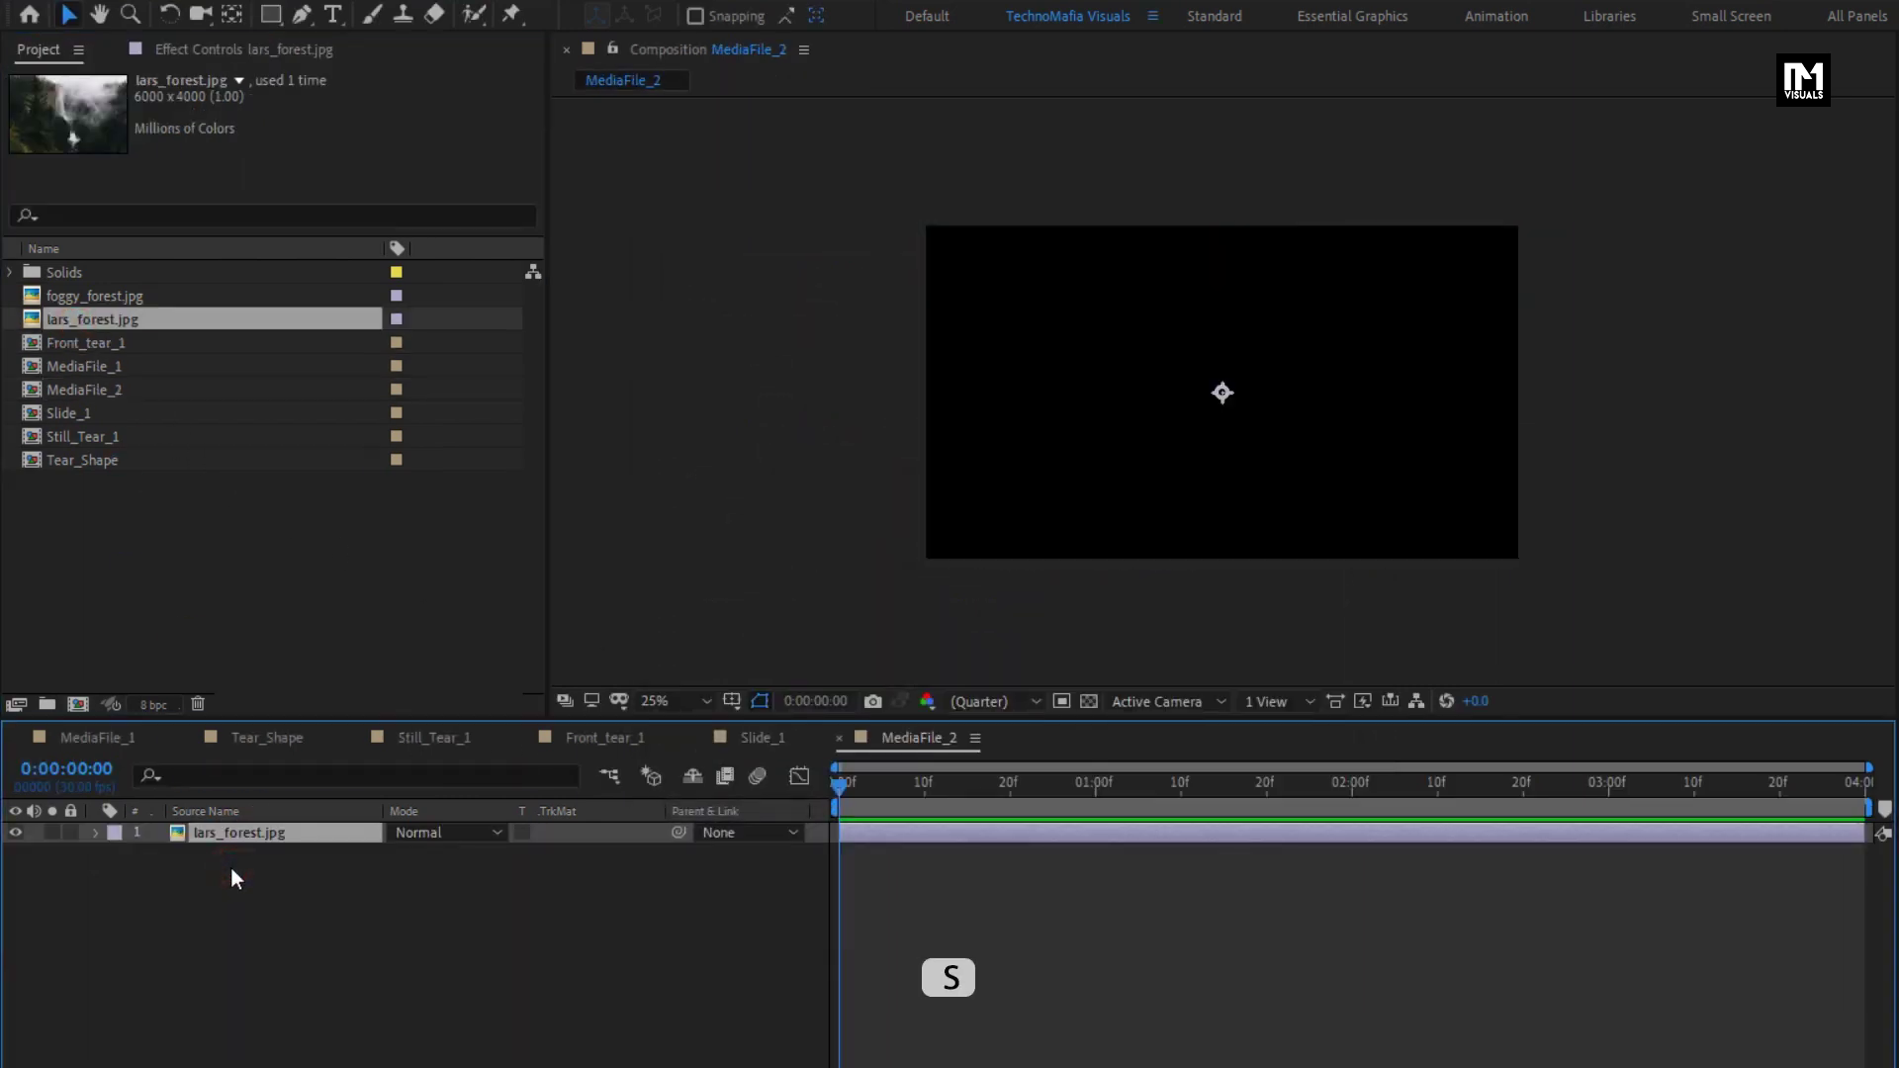
pyautogui.moveTo(444, 861); pyautogui.dragTo(384, 865)
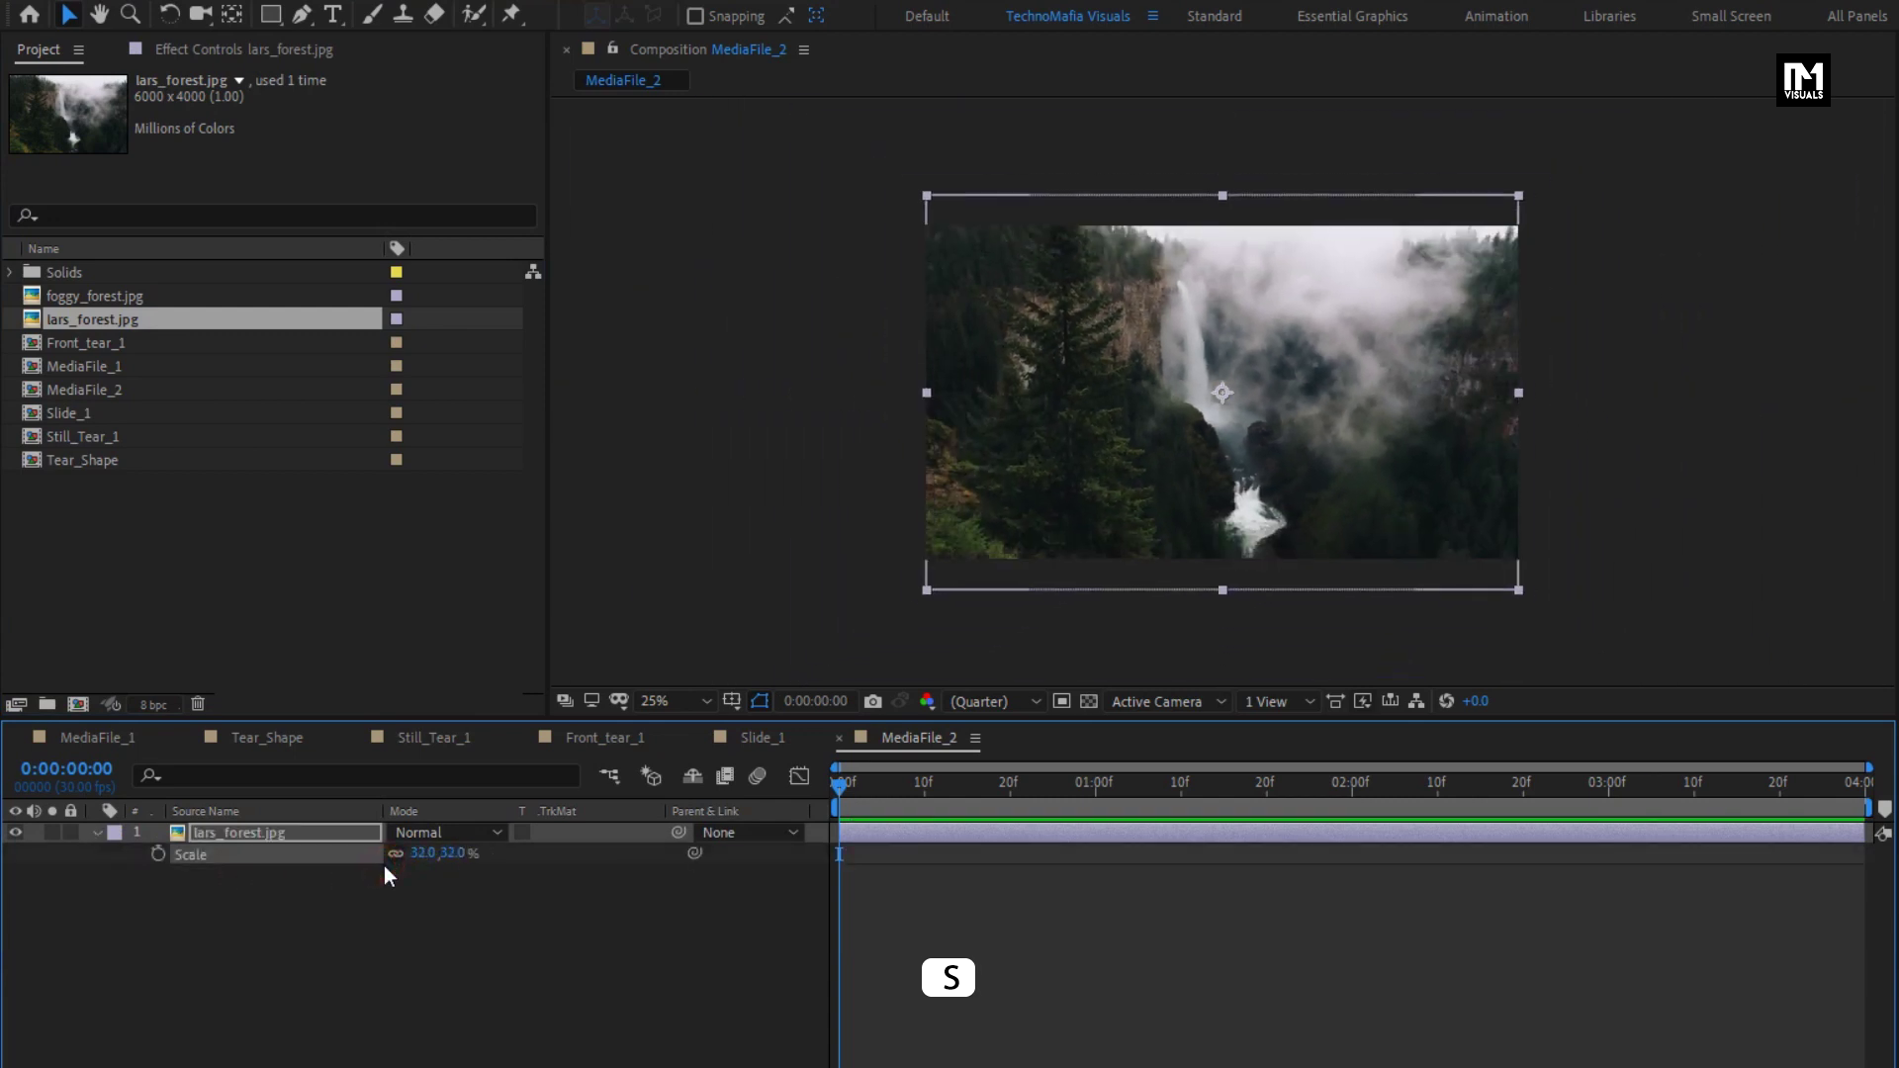
pyautogui.click(97, 834)
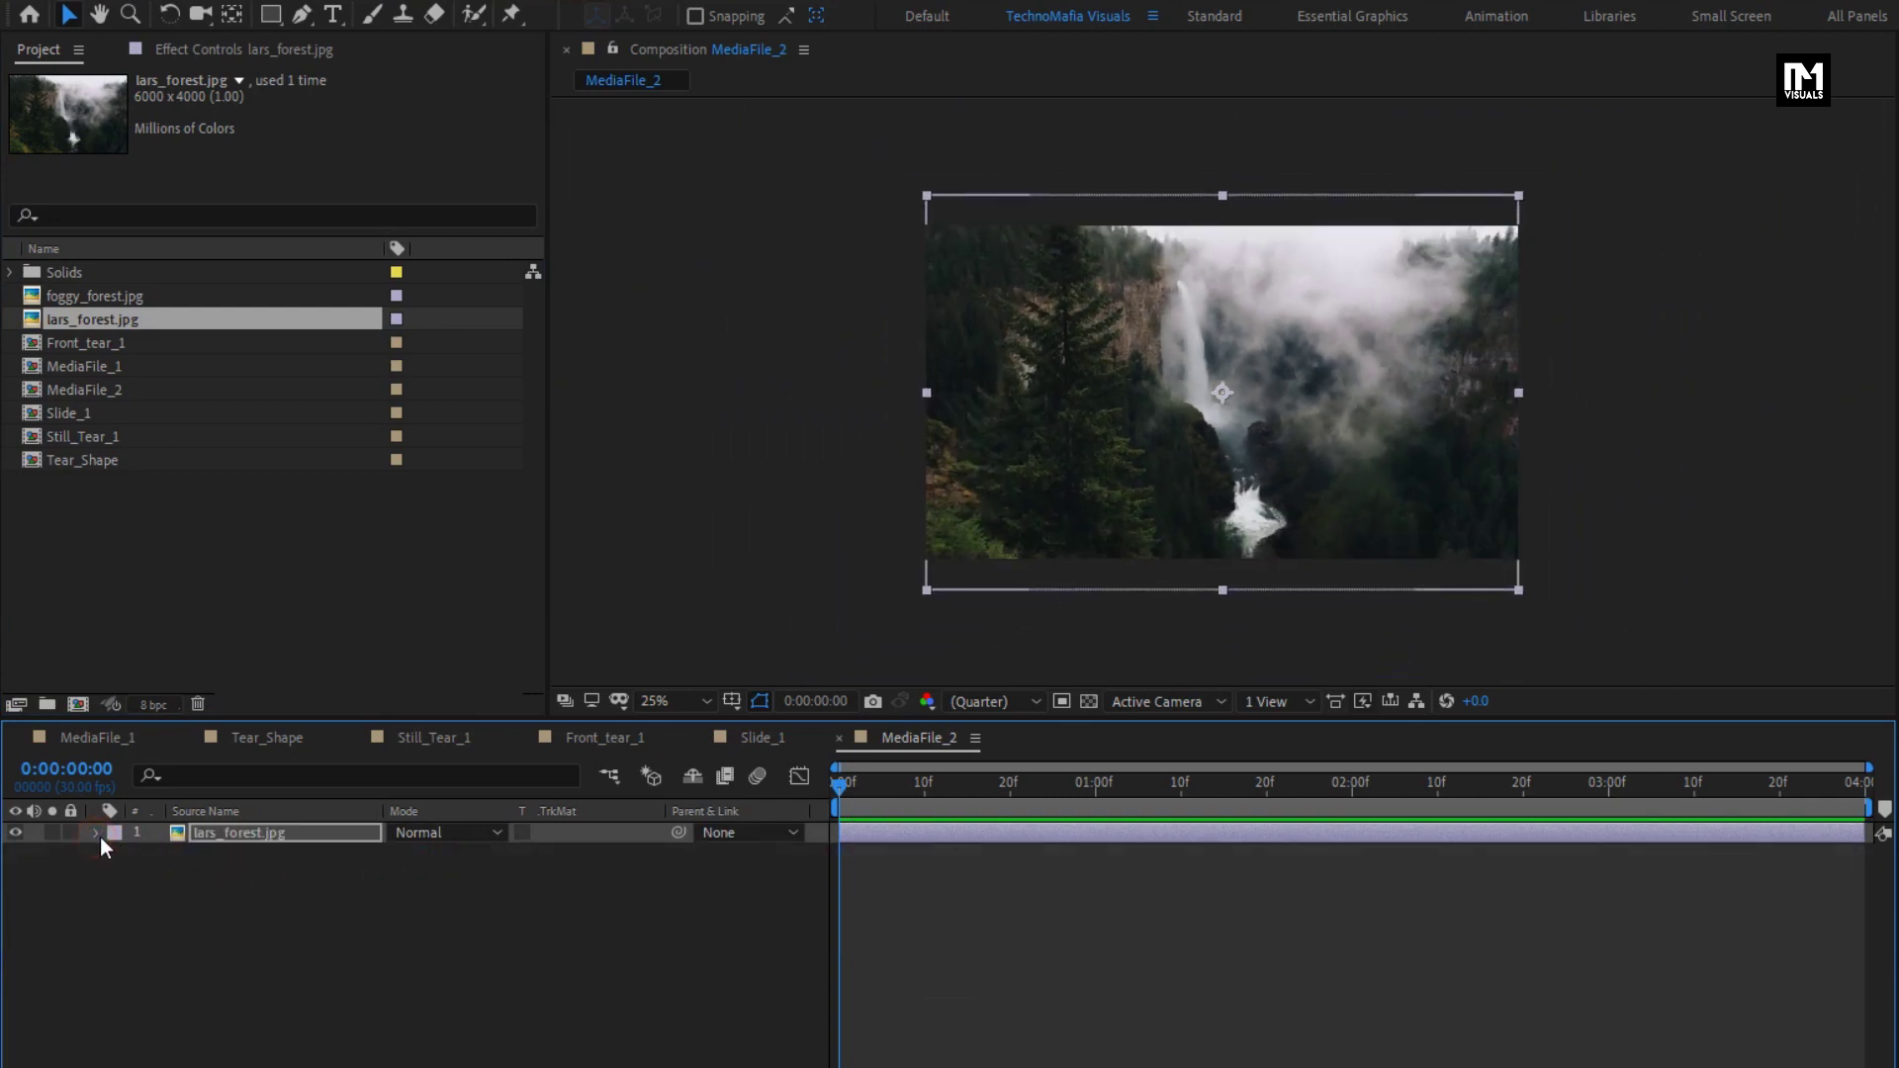
# Duplicate the Still_Tear_1 composition in the project and open the copy
pyautogui.click(323, 910)
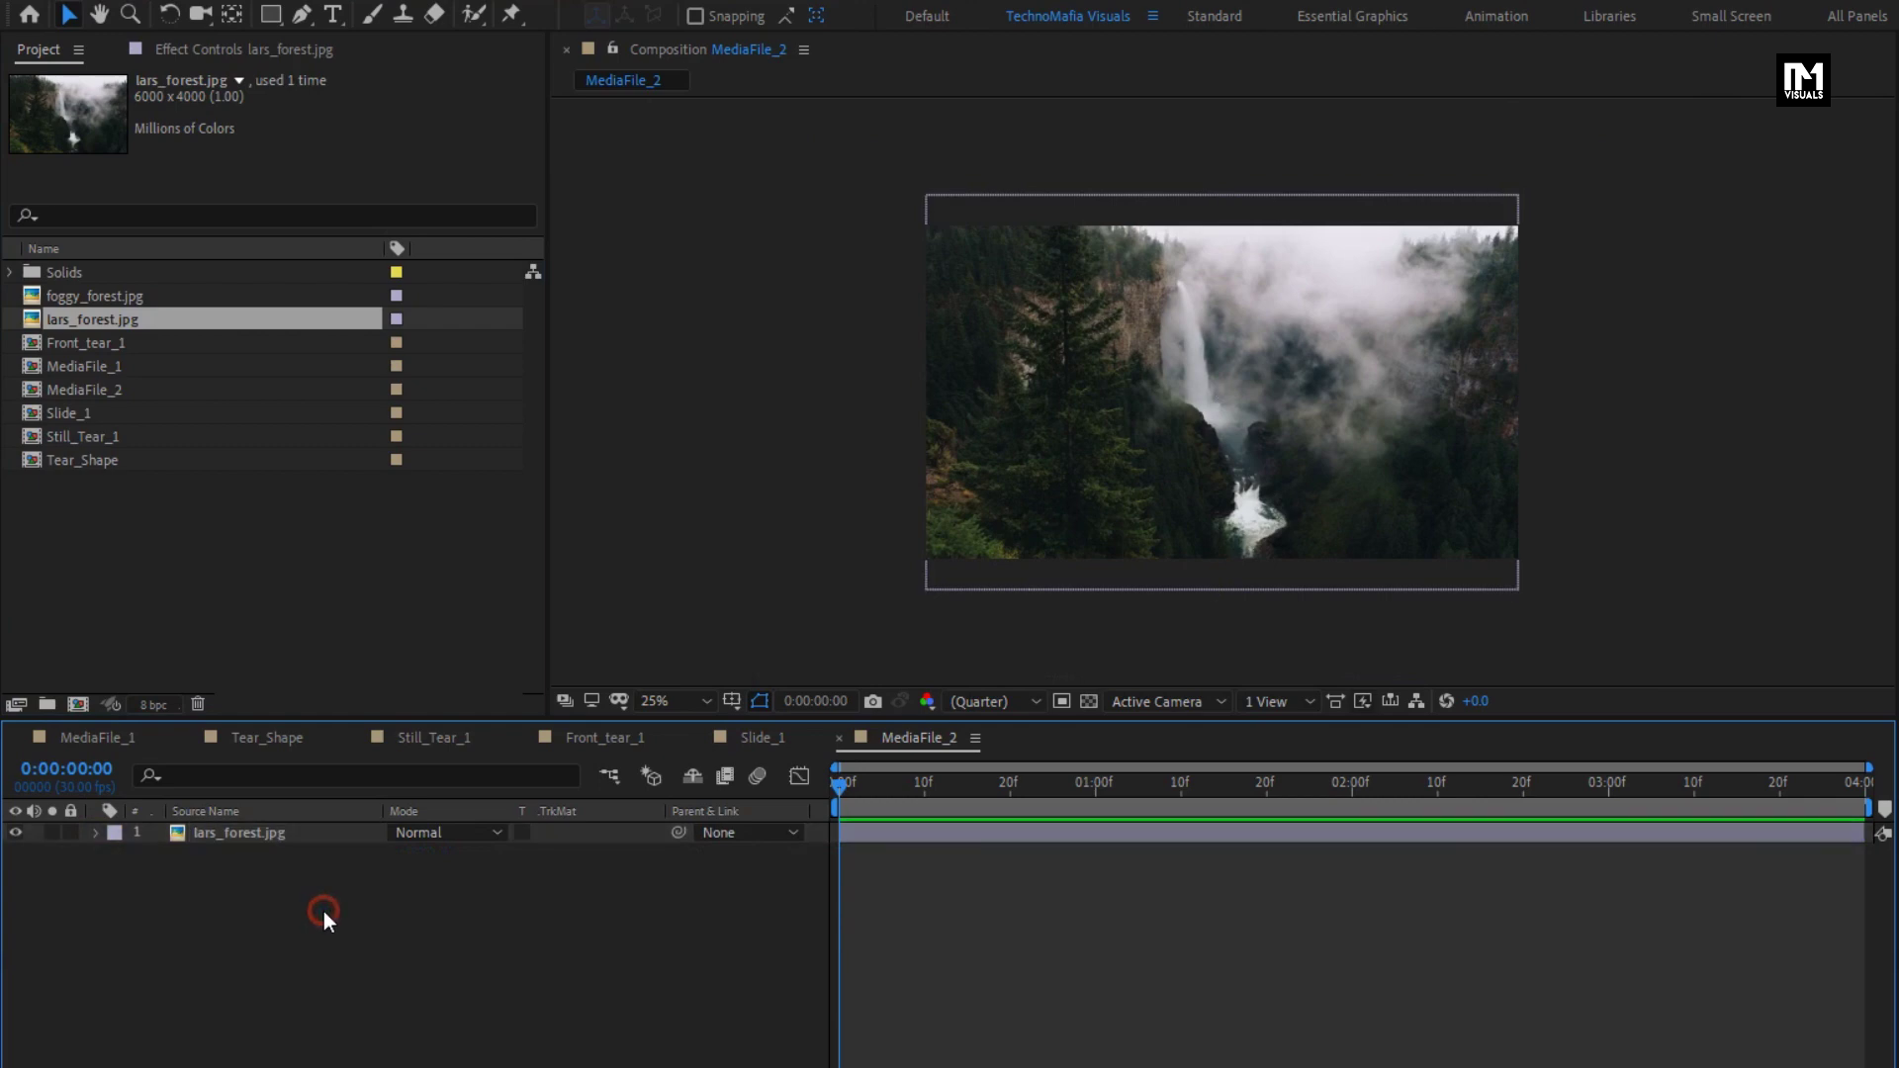
pyautogui.click(417, 741)
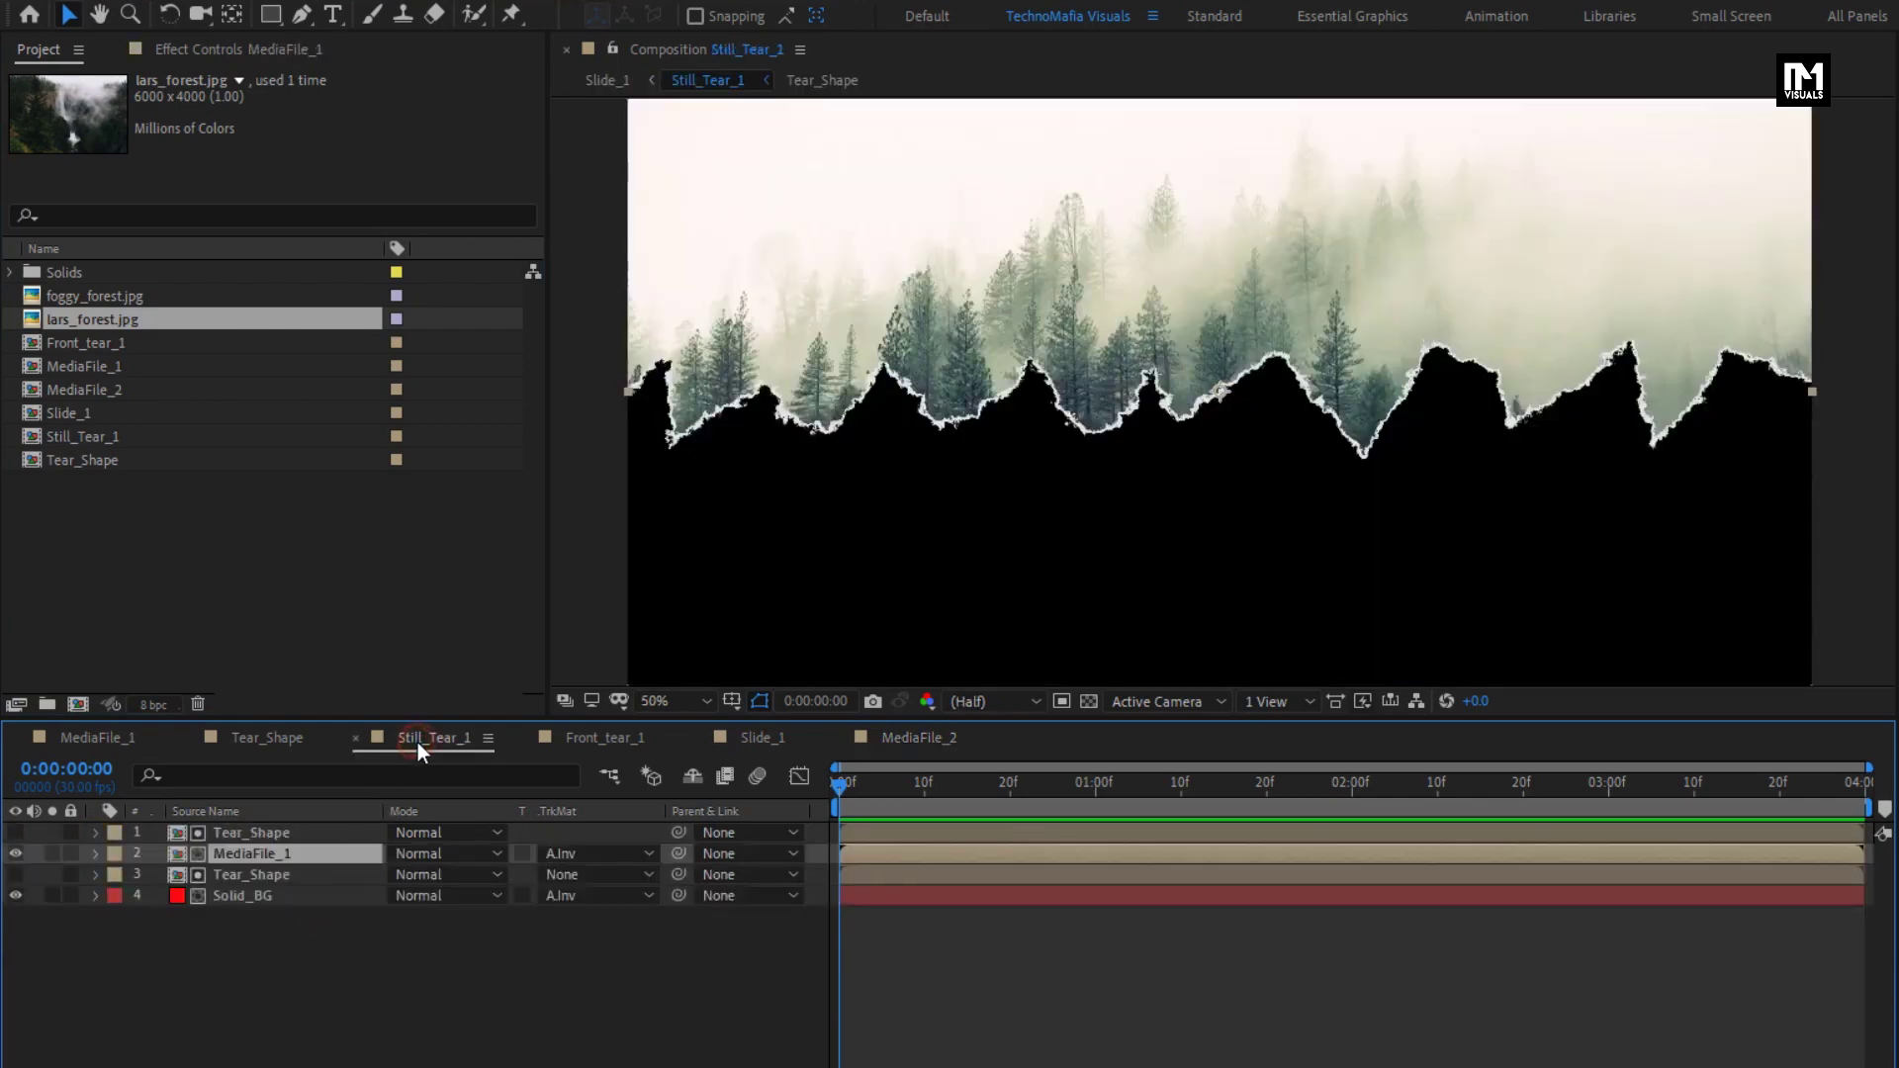
pyautogui.click(601, 744)
pyautogui.click(744, 750)
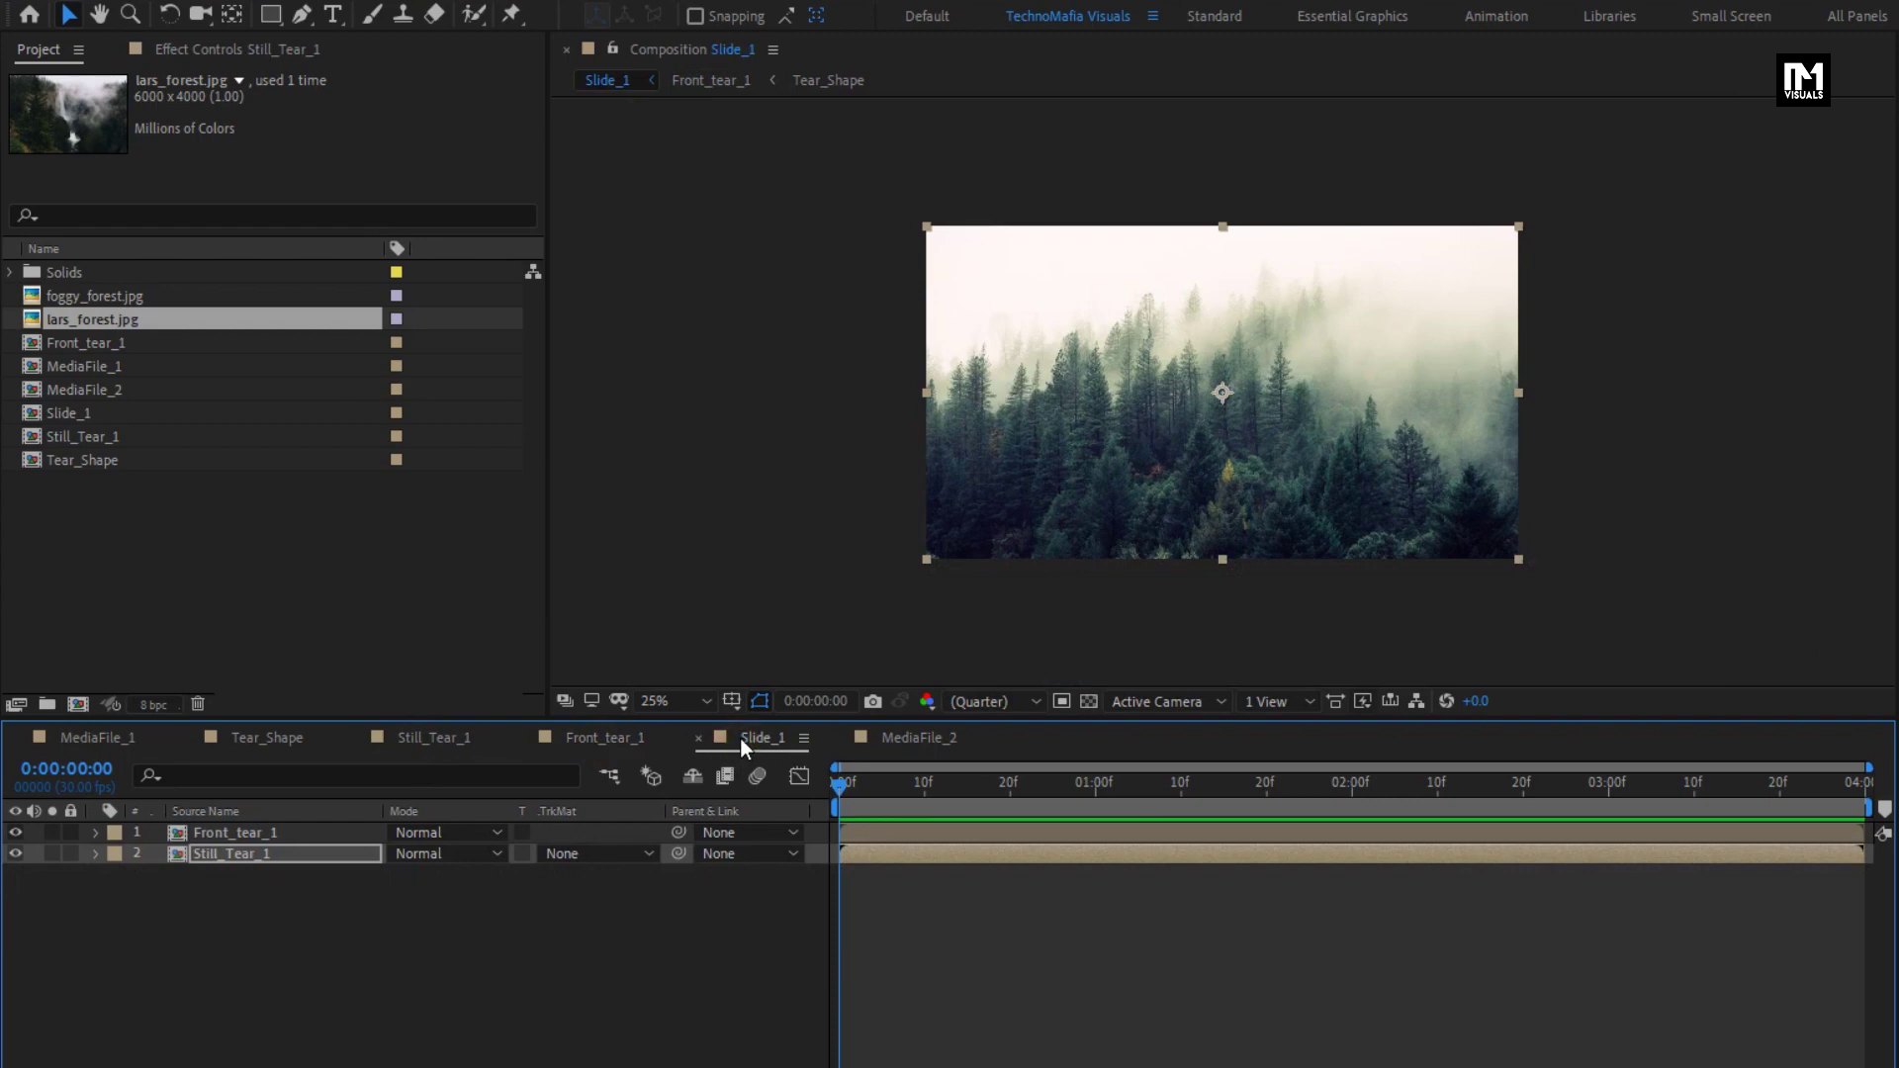
pyautogui.click(115, 437)
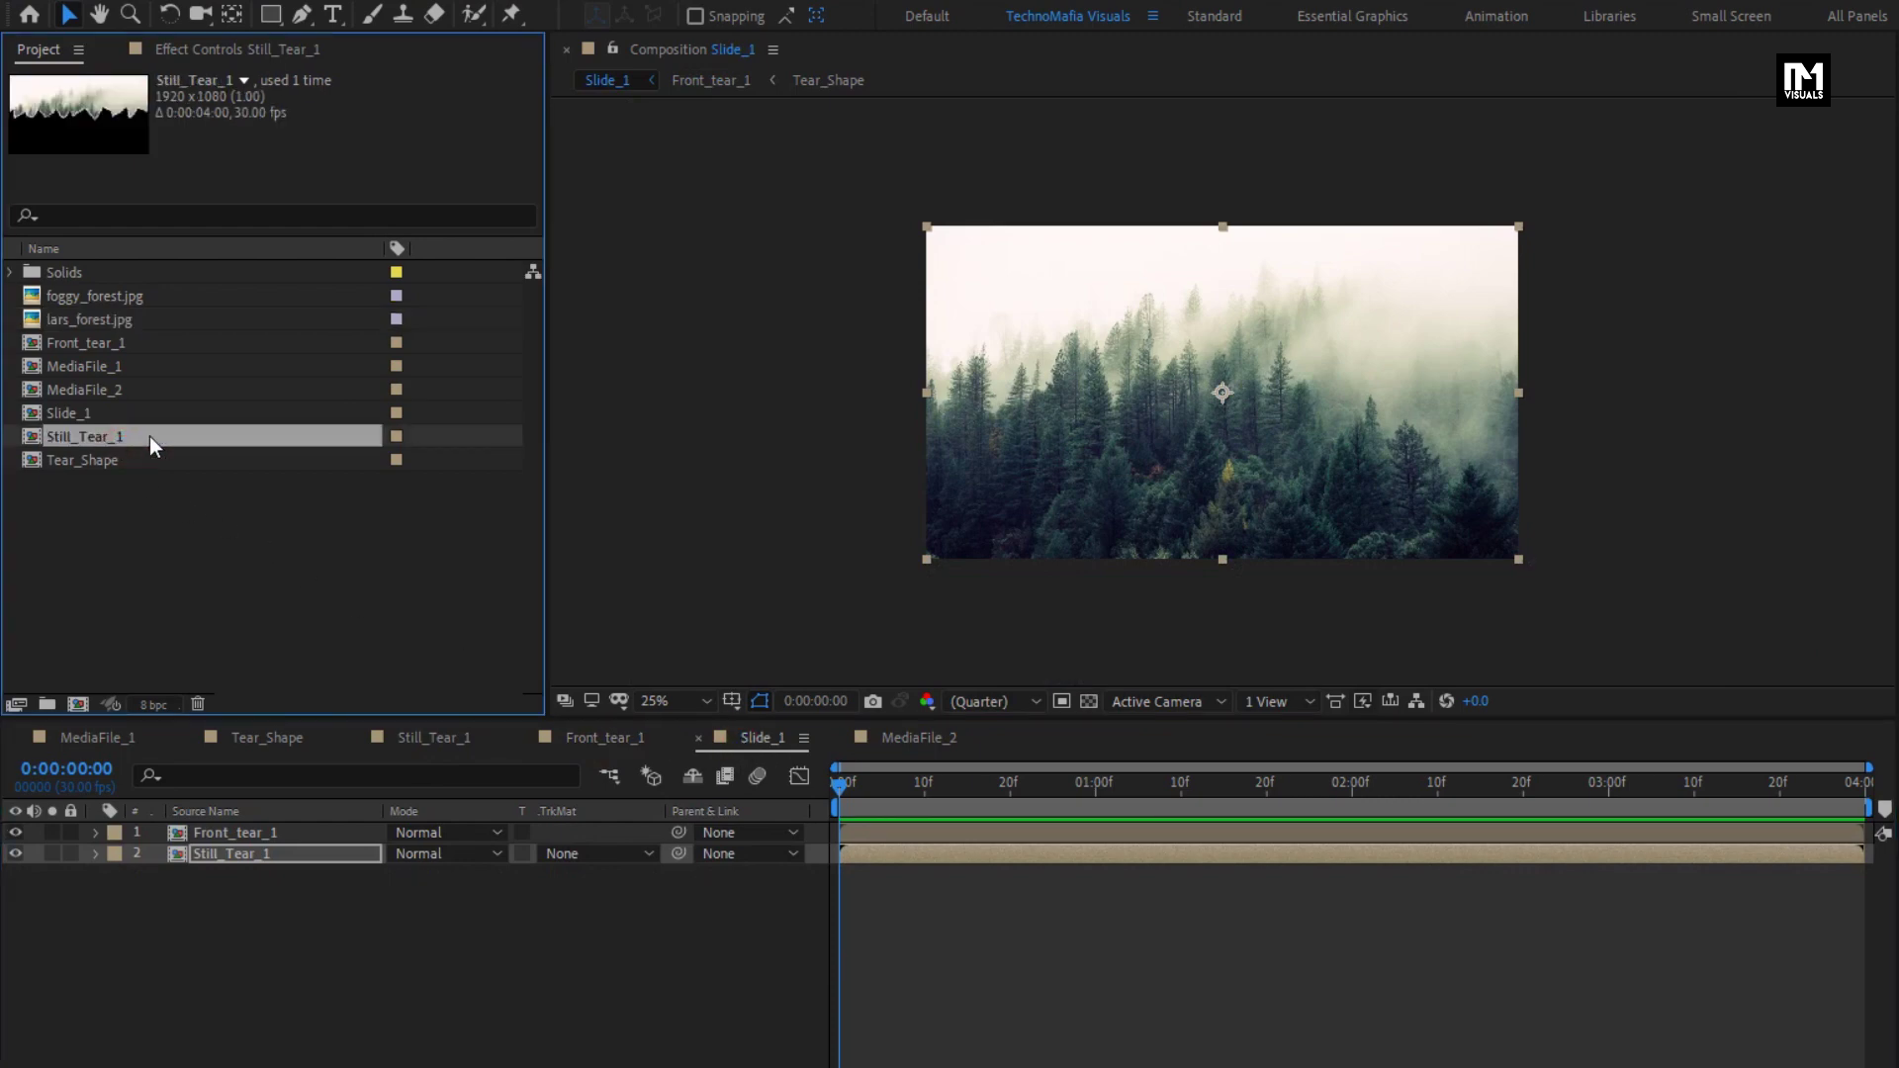
pyautogui.hotkey('ctrl', 'd')
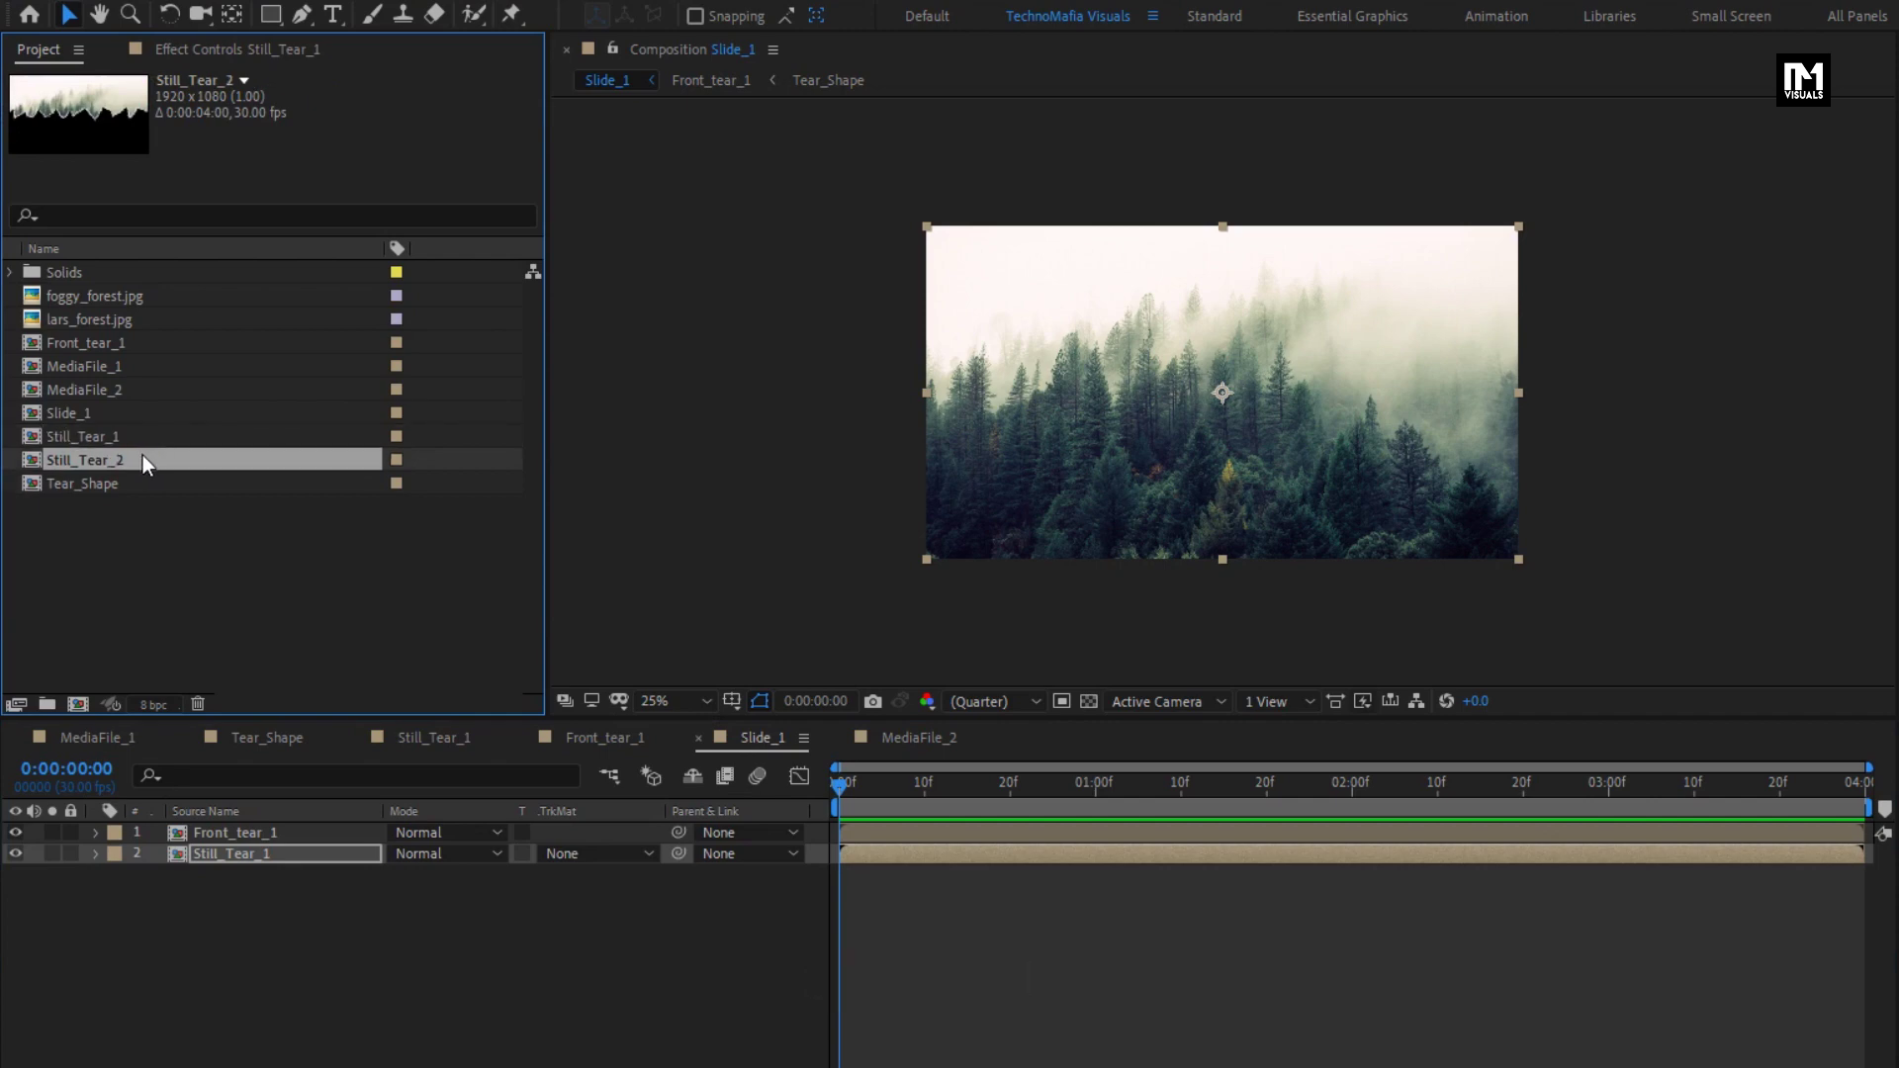
pyautogui.doubleClick(142, 460)
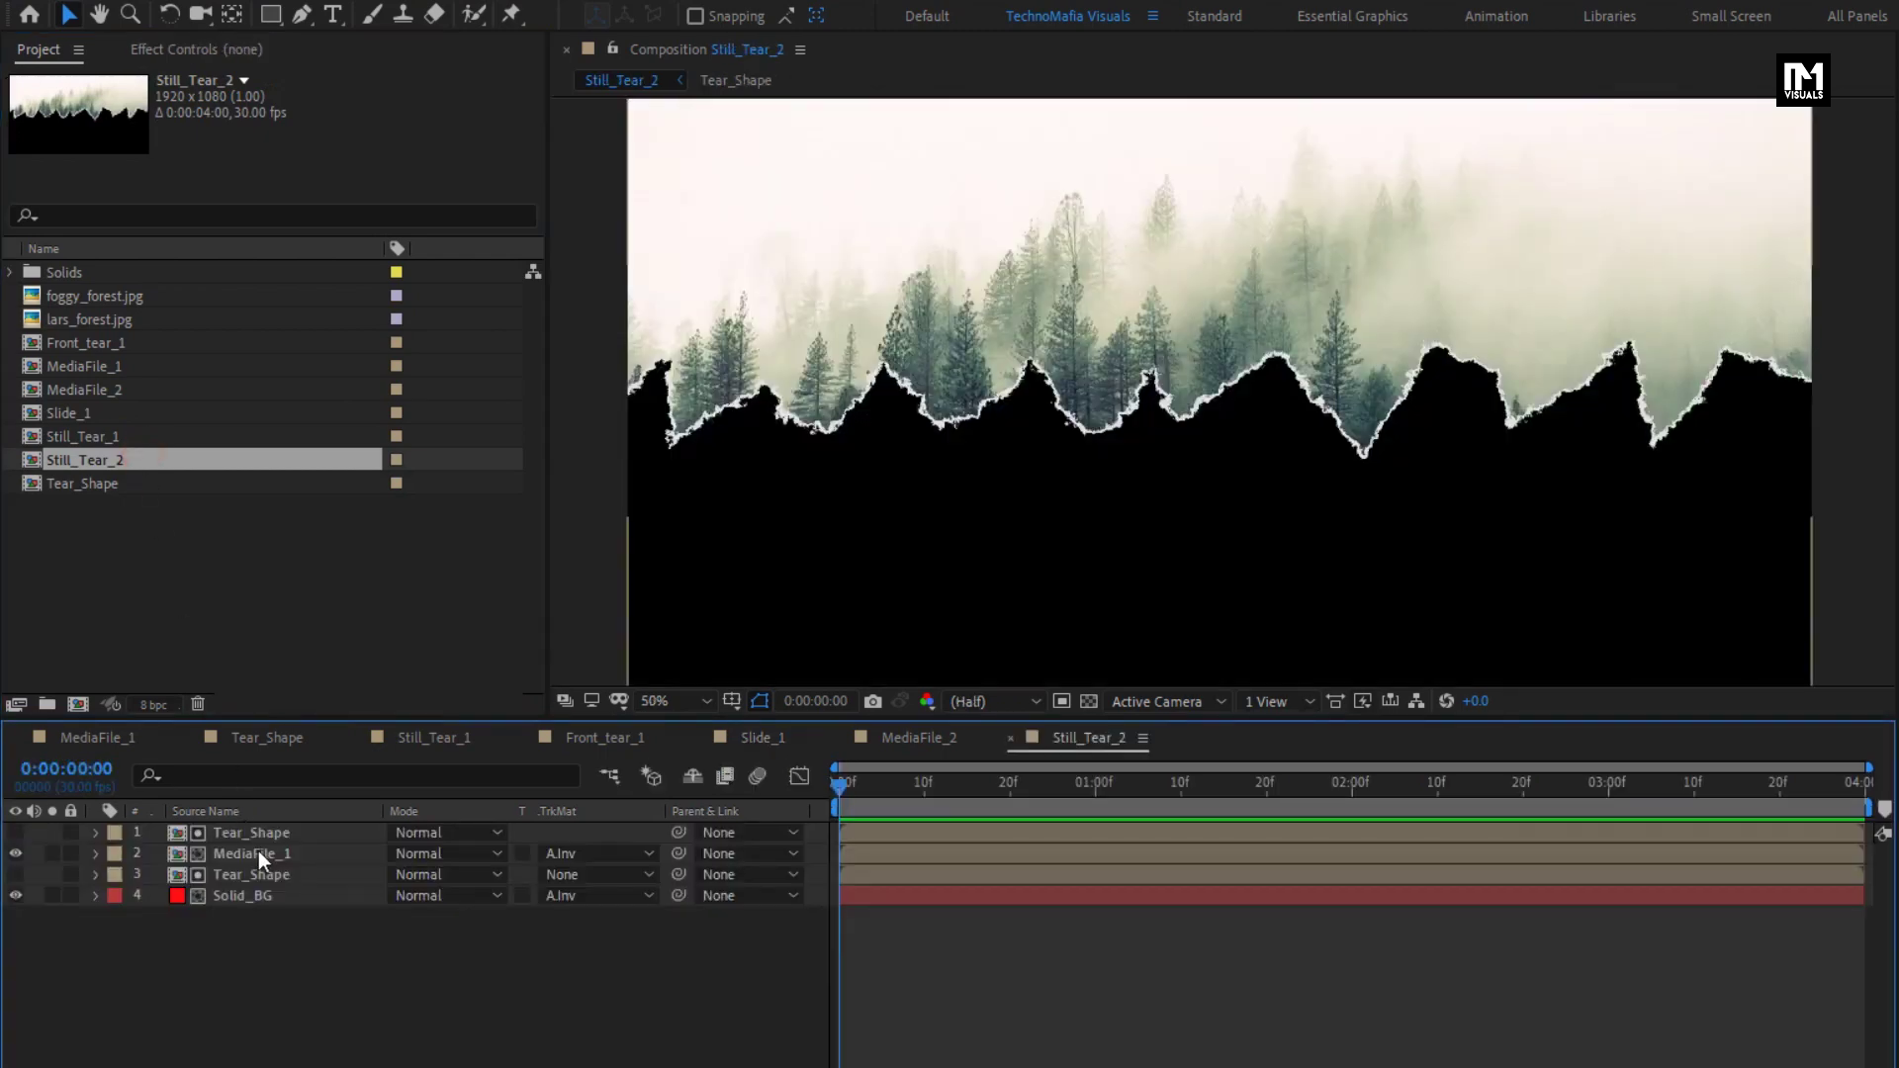
# Replace the MediaFile_1 layer in the Still_Tear_2 composition with MediaFile_2, keeping its inverted alpha matte
pyautogui.click(296, 854)
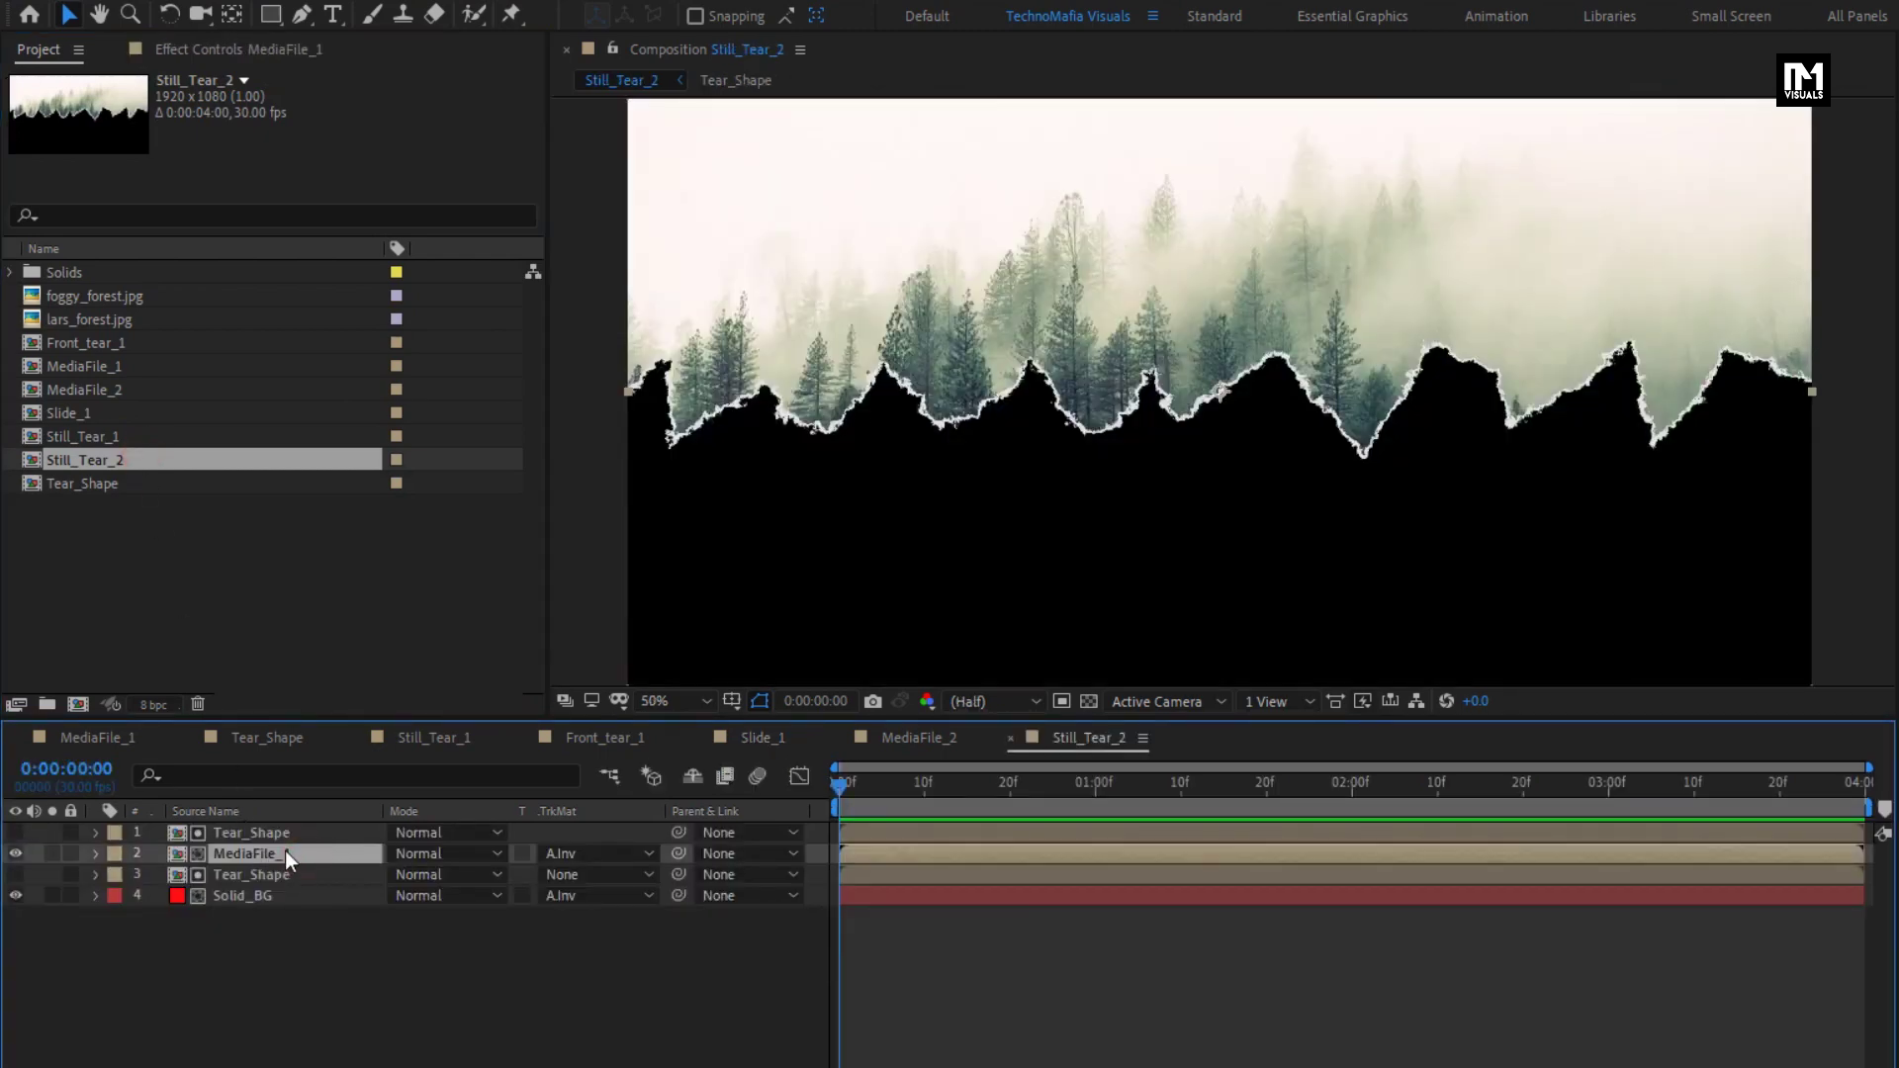
pyautogui.click(121, 386)
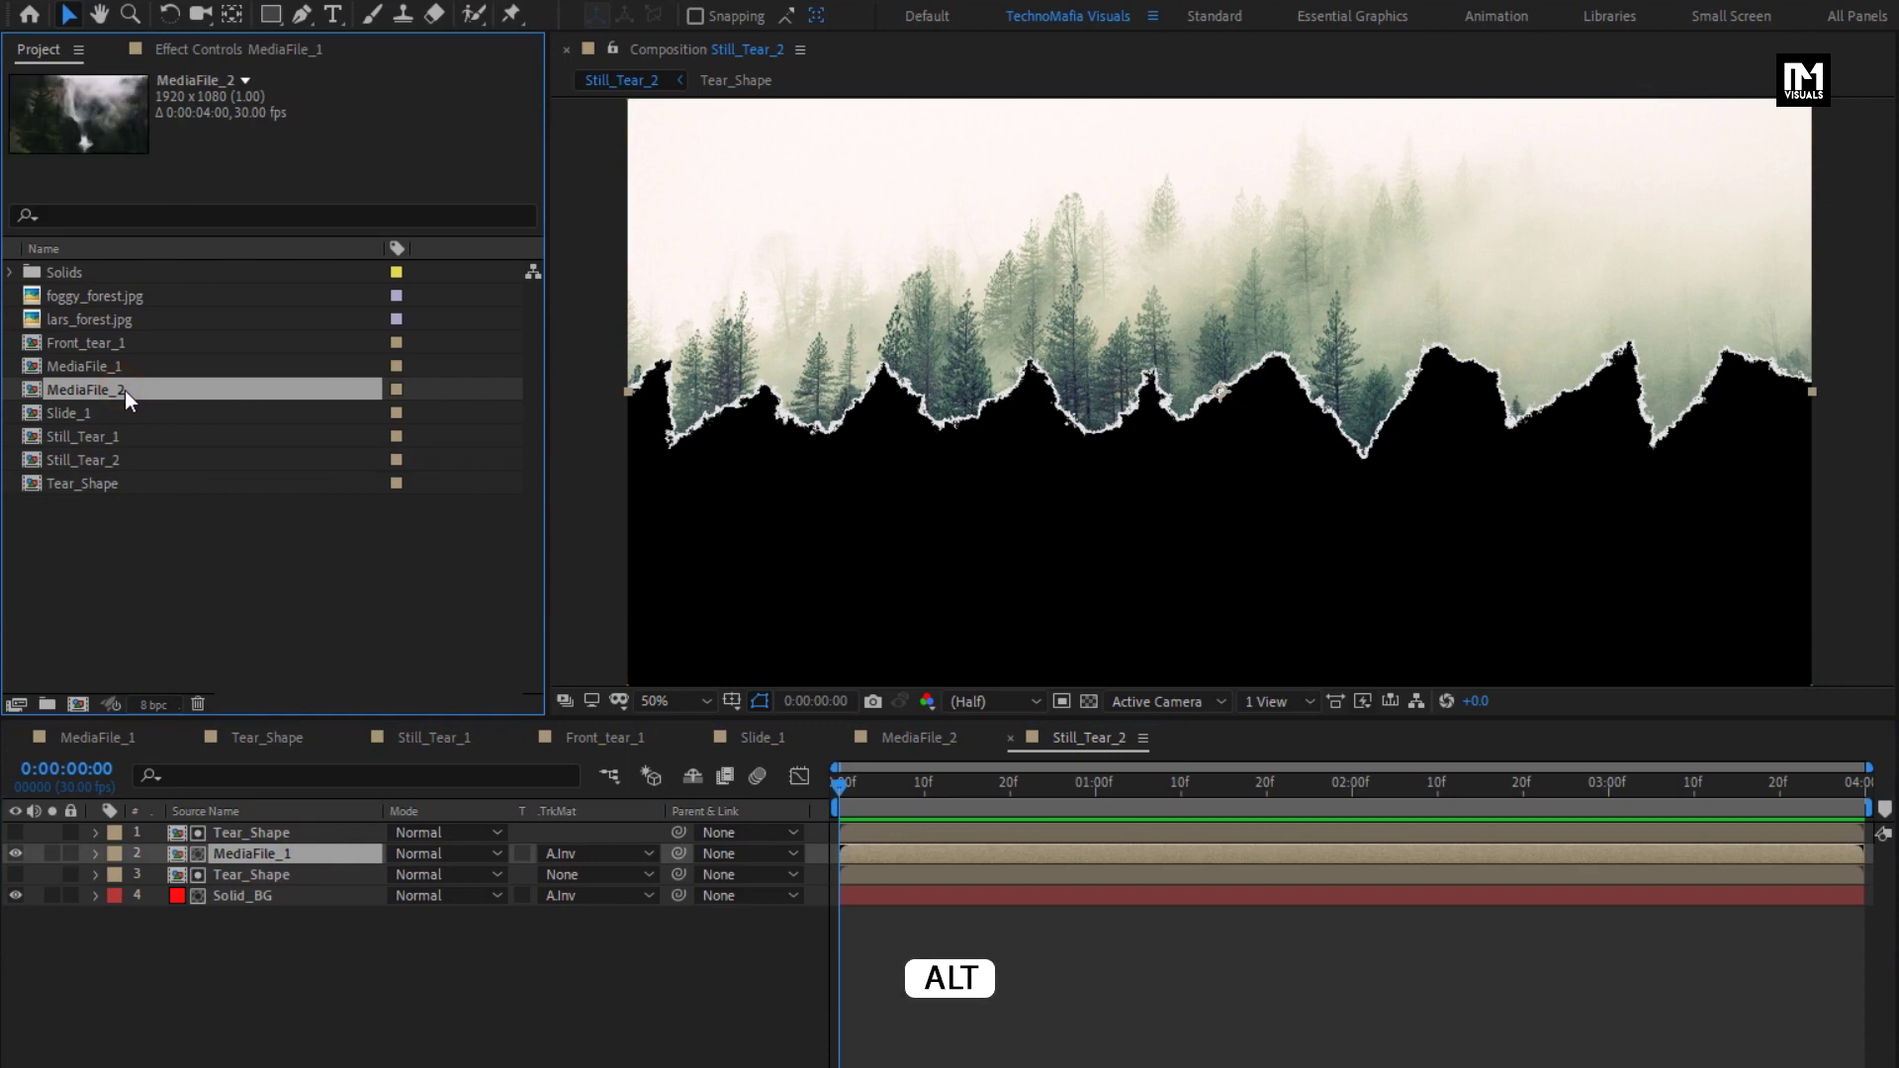
pyautogui.moveTo(93, 389); pyautogui.dragTo(310, 853)
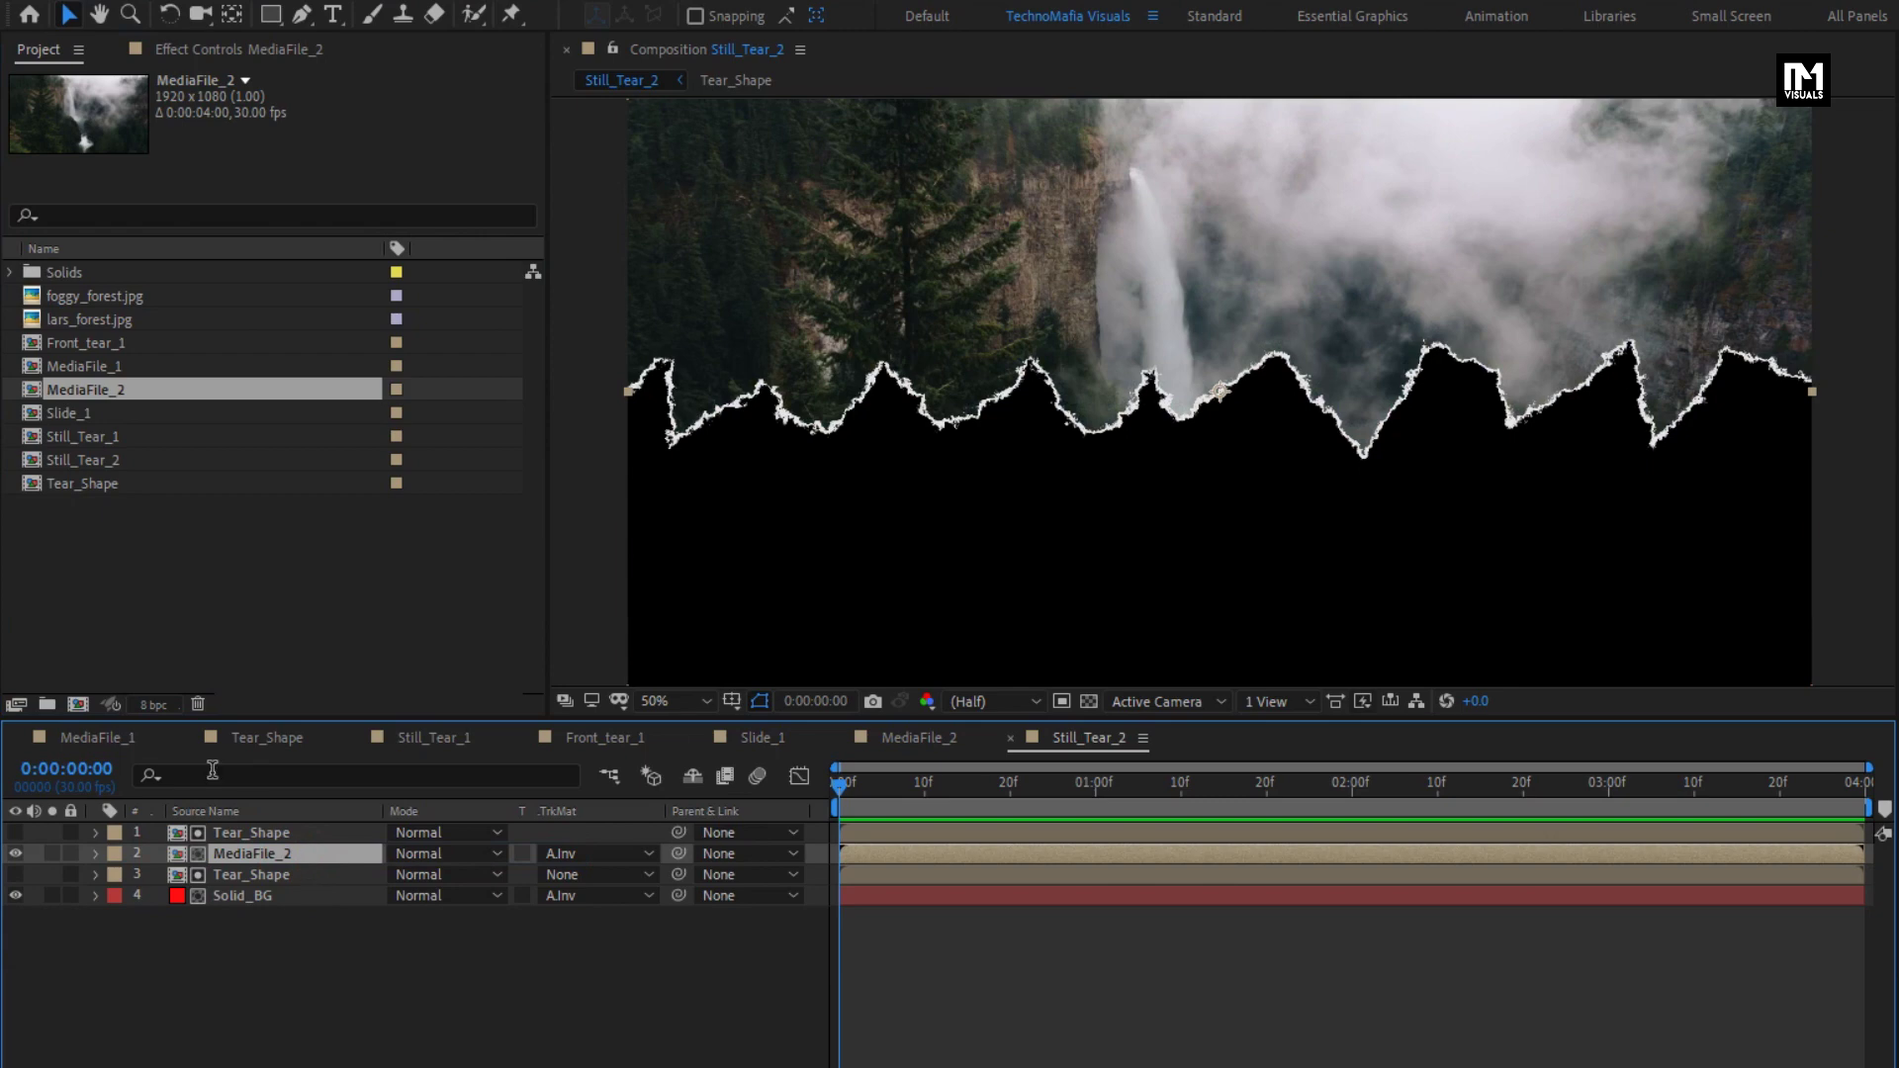
# Duplicate the Front_tear_1 composition and replace the MediaFile_1 layer inside the copy with MediaFile_2
pyautogui.click(70, 343)
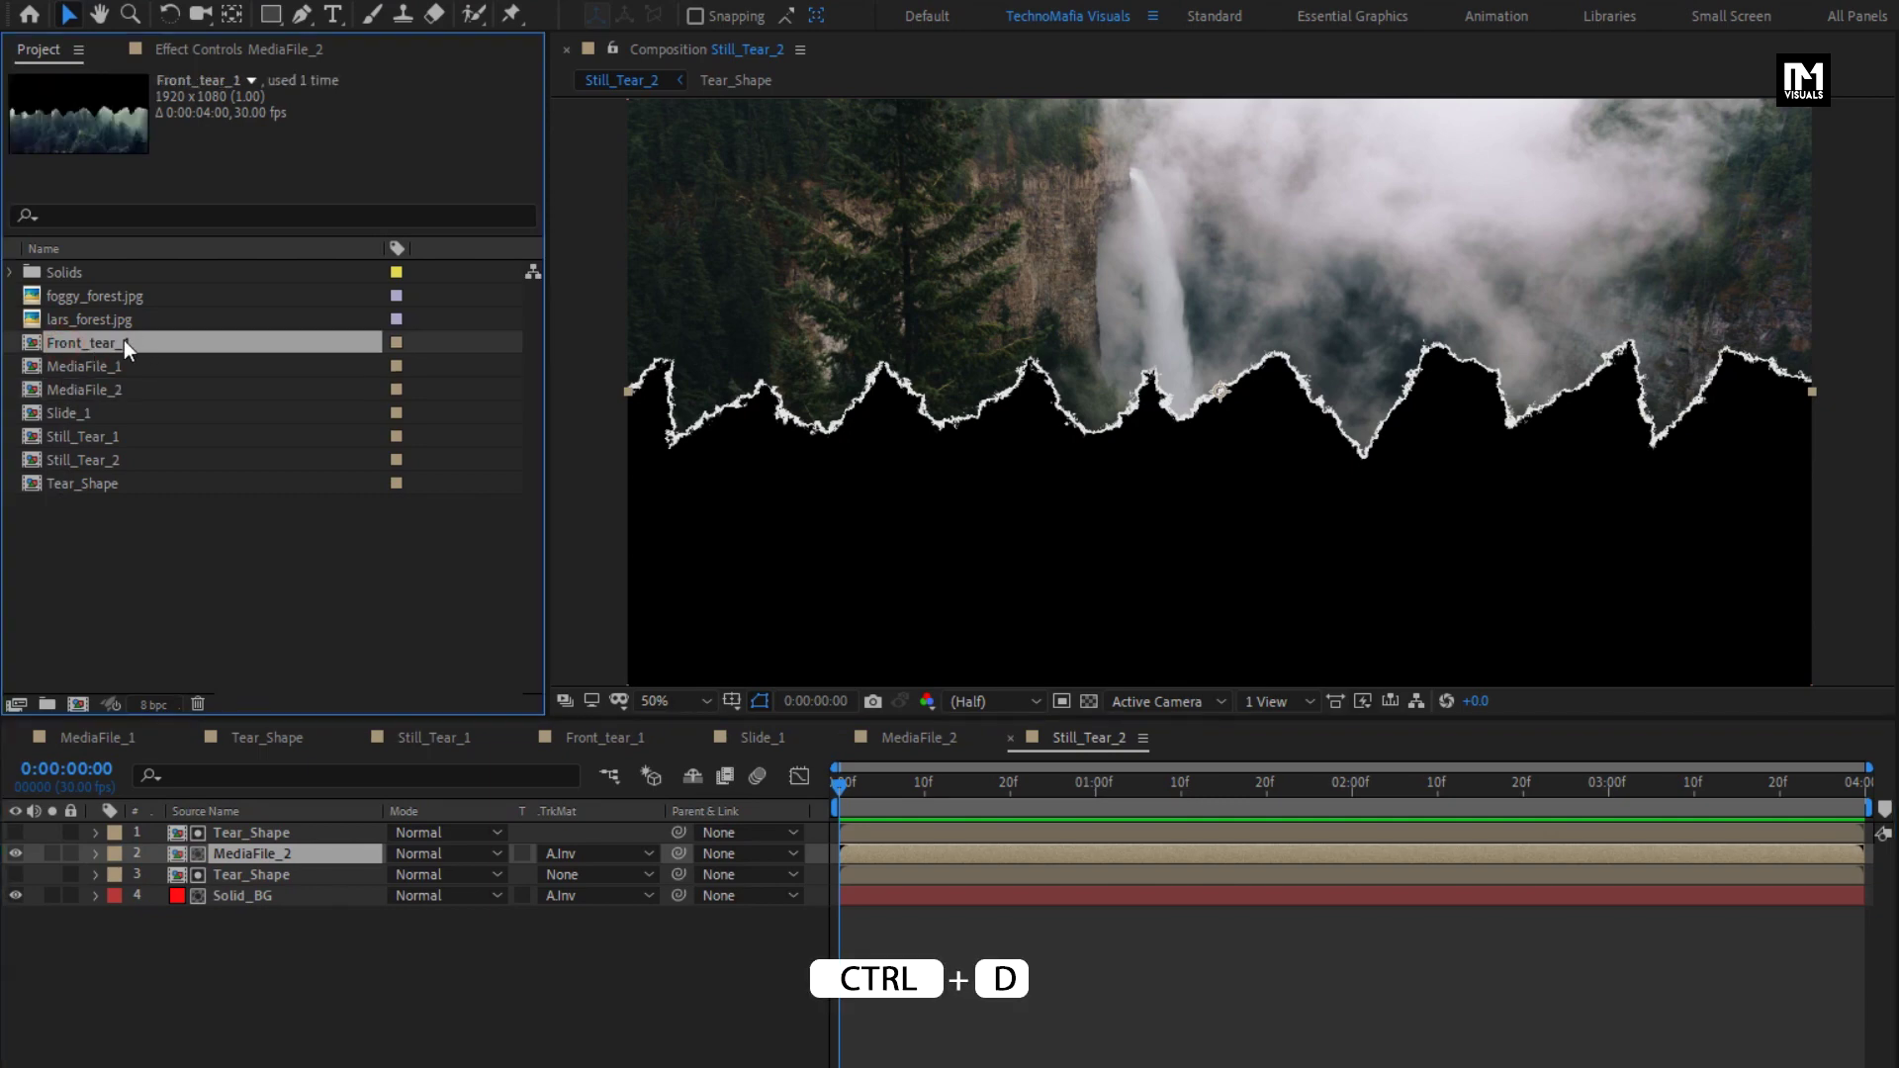
pyautogui.hotkey('ctrl', 'd')
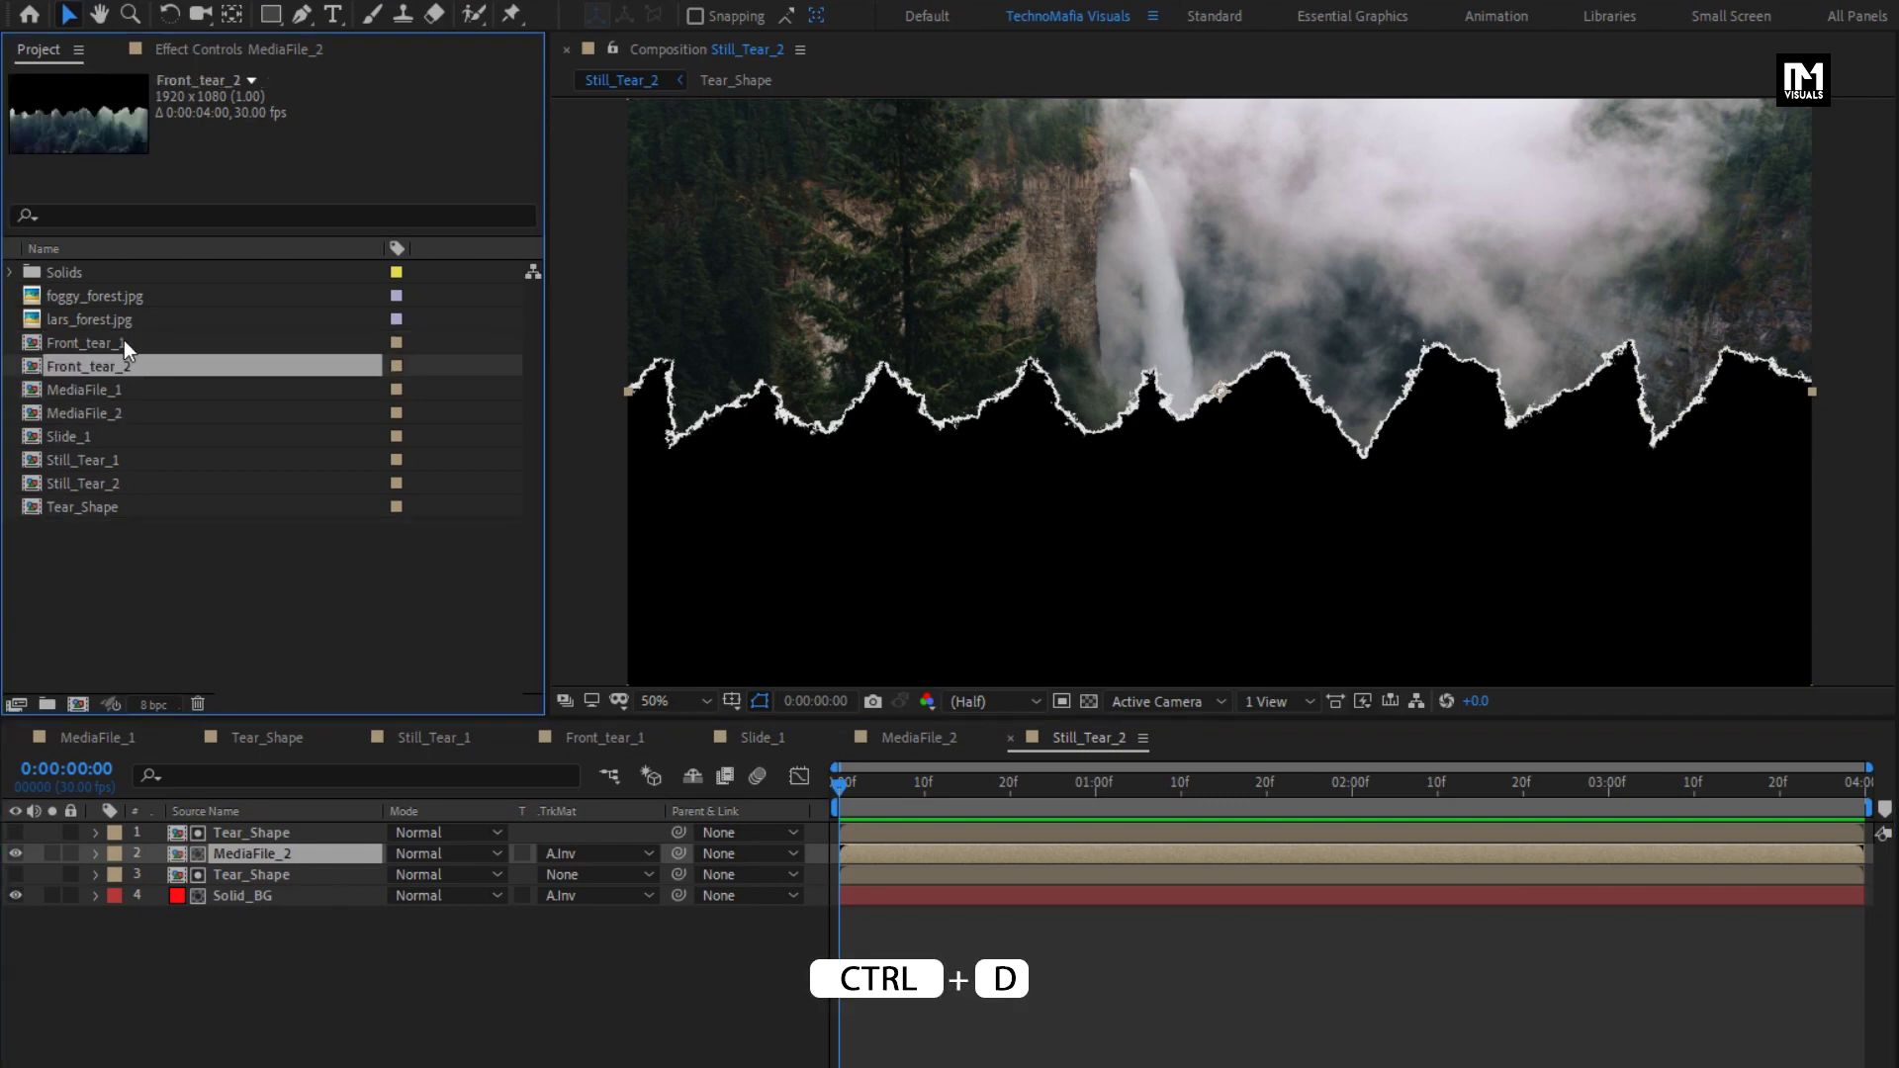
pyautogui.doubleClick(156, 365)
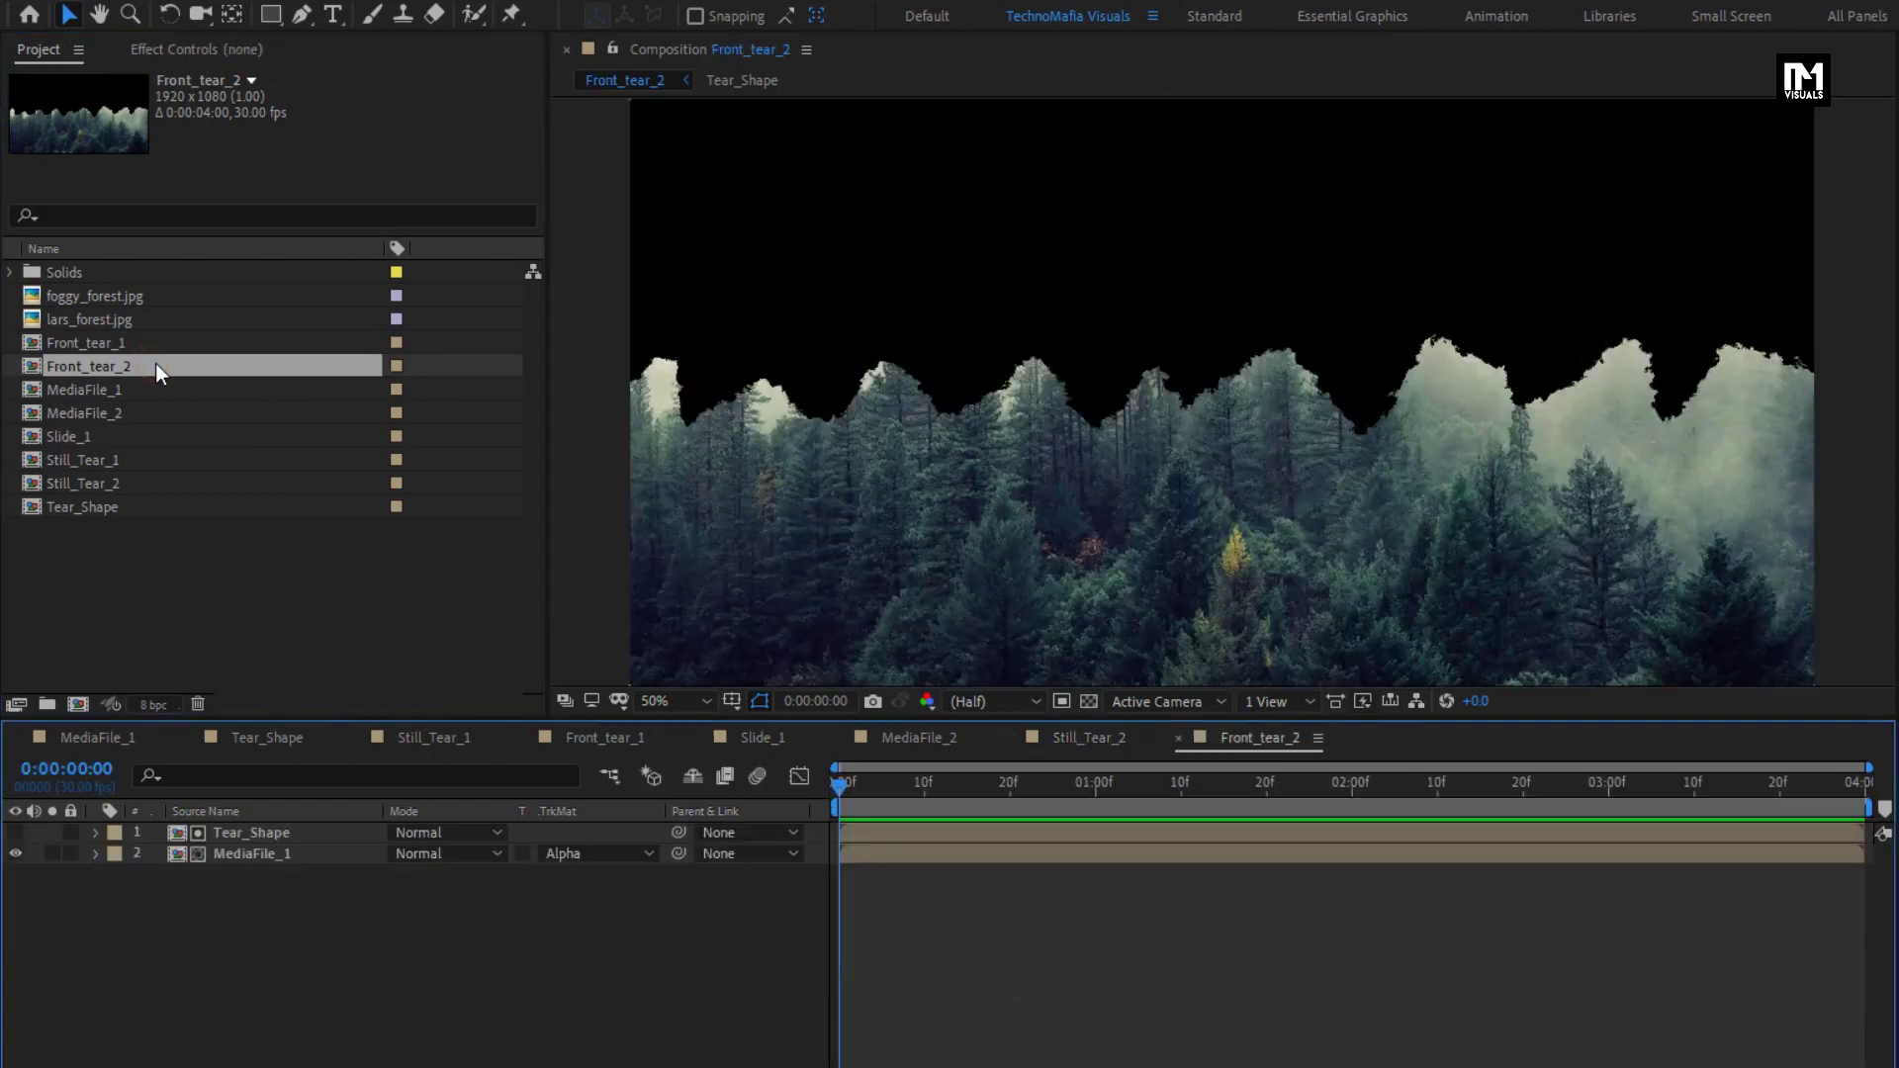
pyautogui.keyDown('alt'); pyautogui.click(279, 850); pyautogui.keyUp('alt')
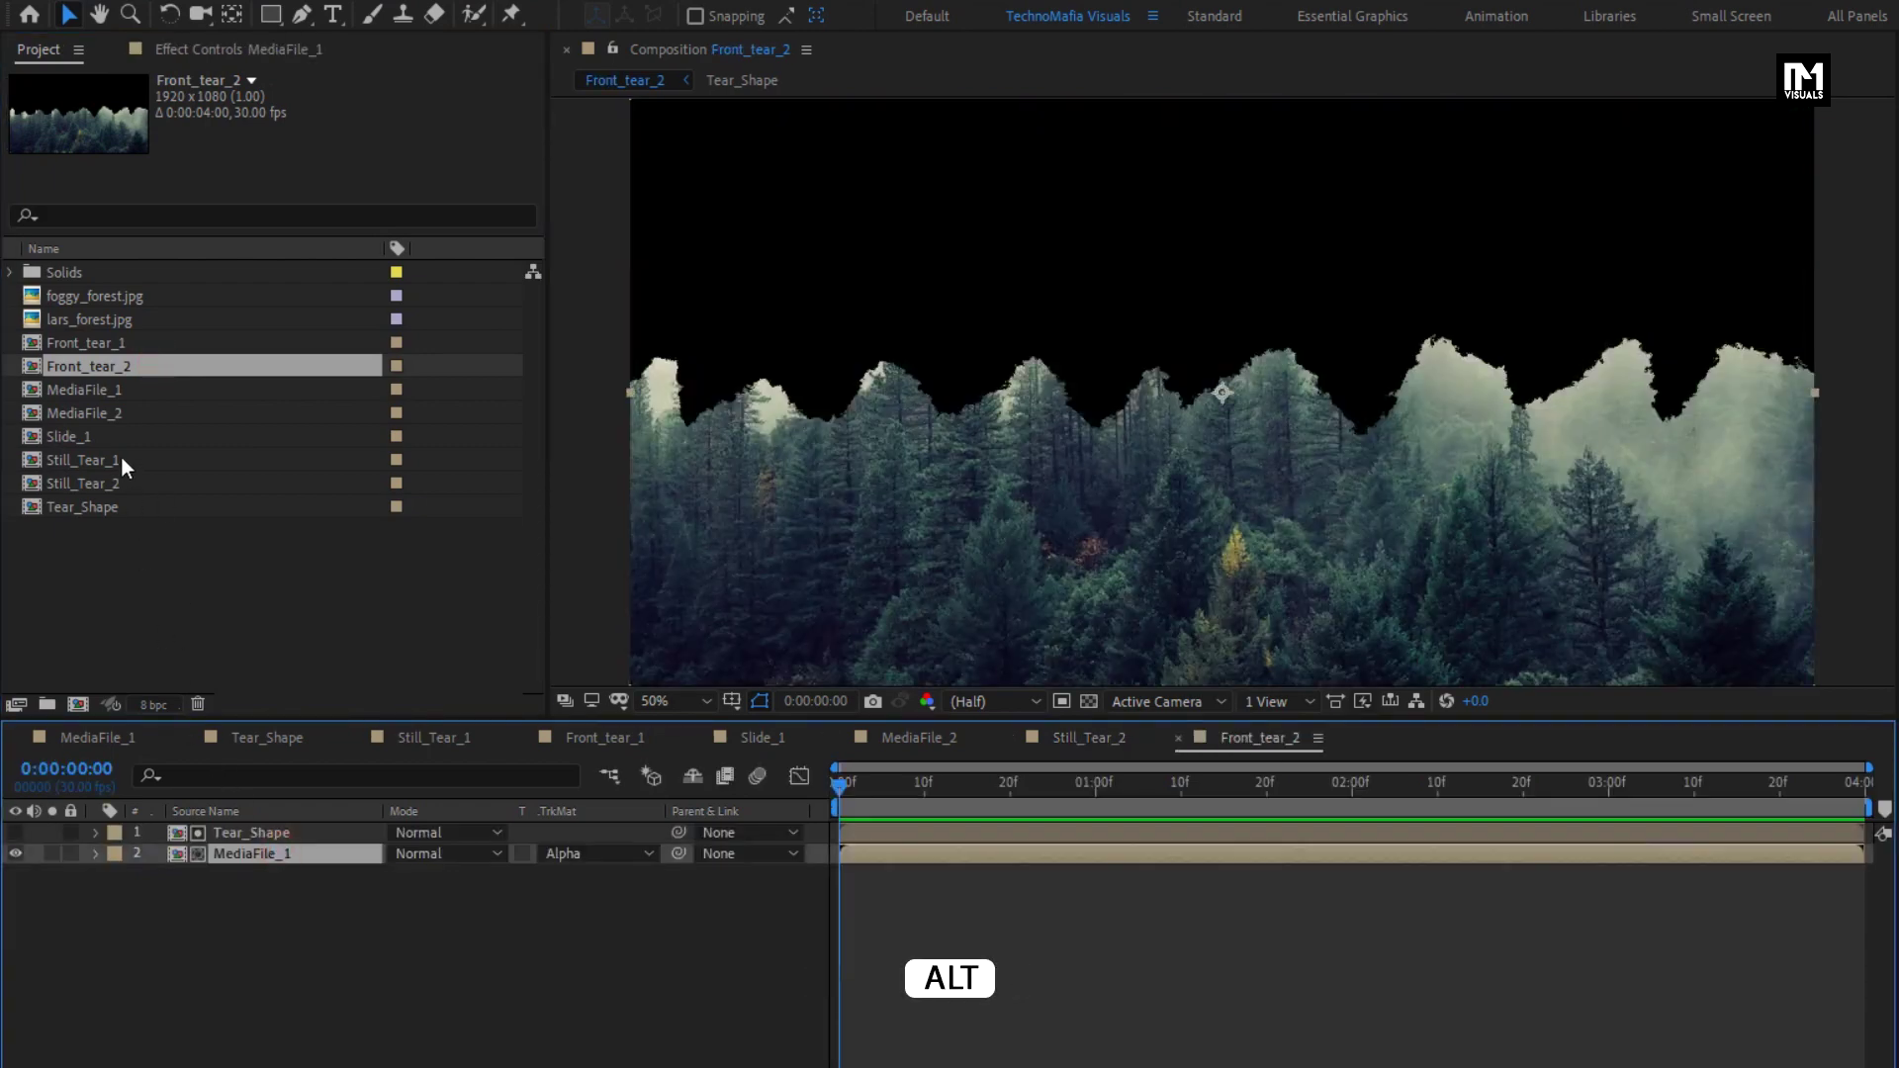
pyautogui.click(94, 420)
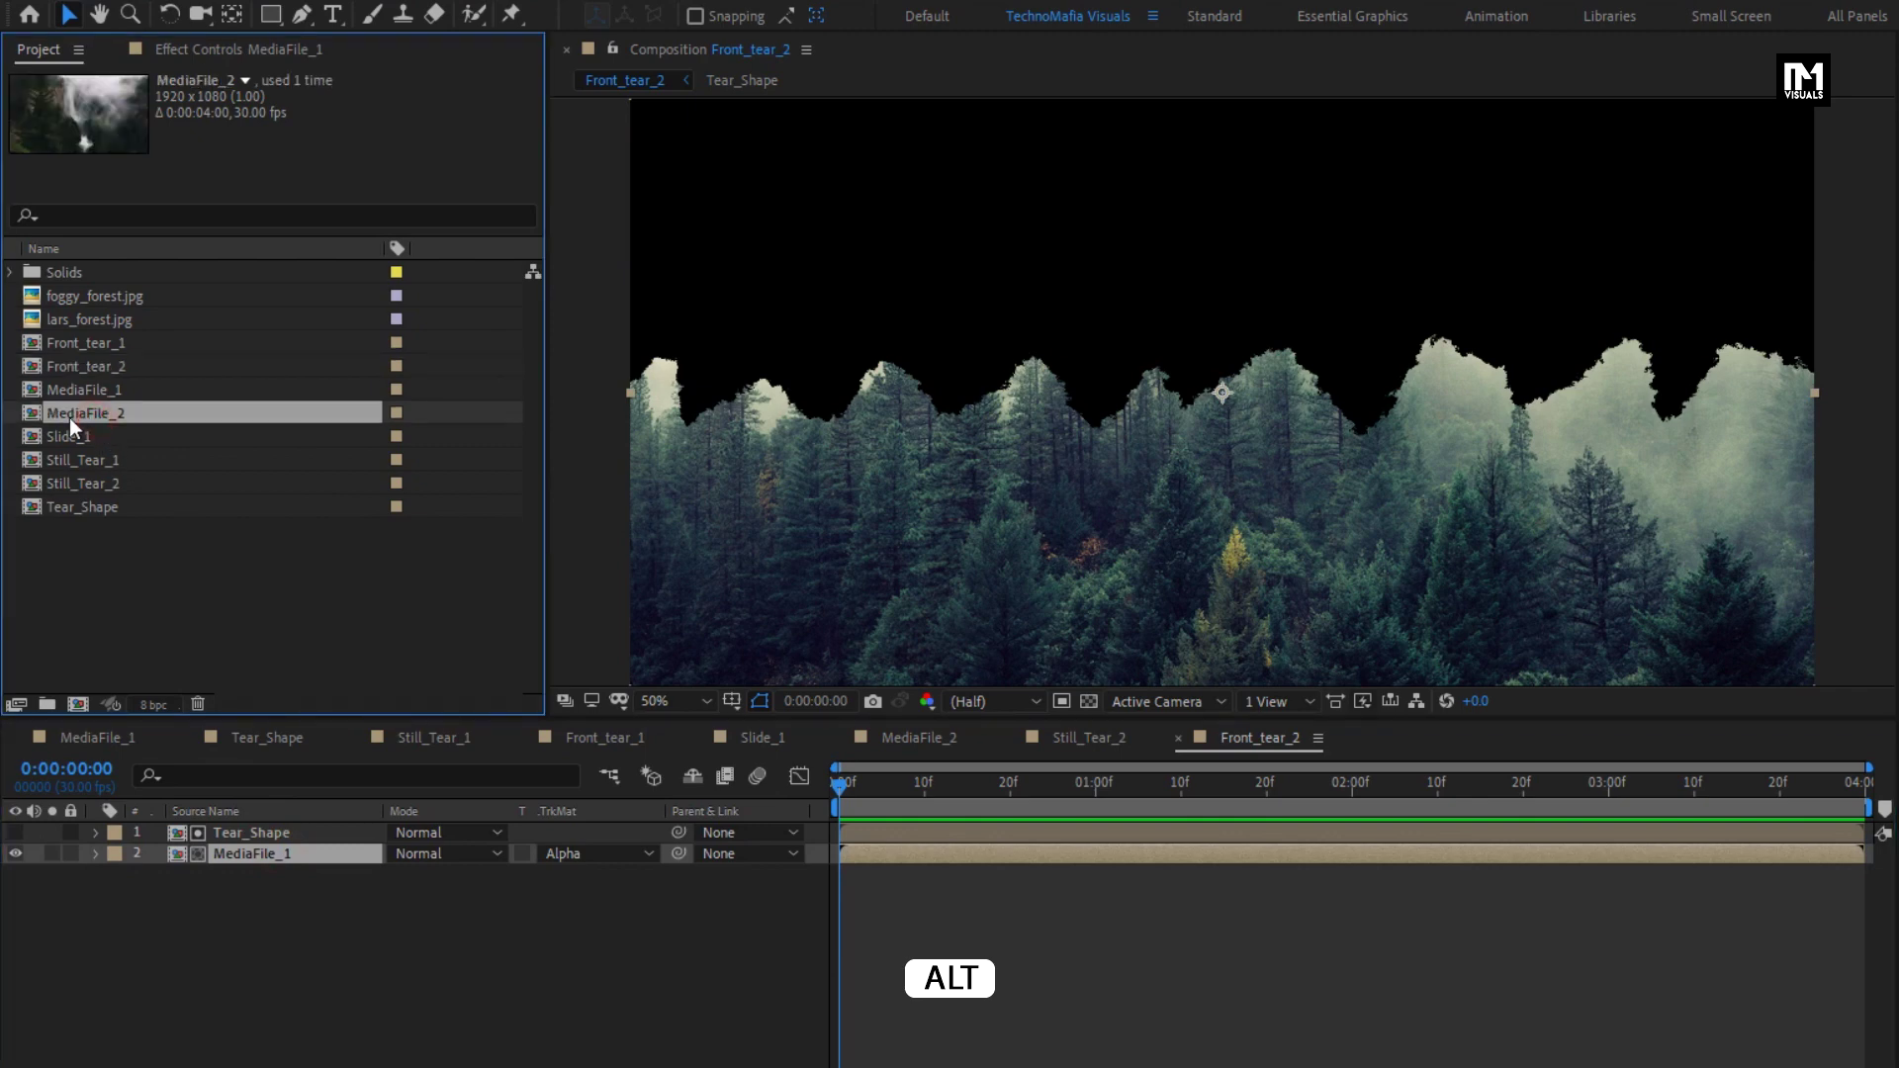
pyautogui.moveTo(281, 832); pyautogui.dragTo(282, 865)
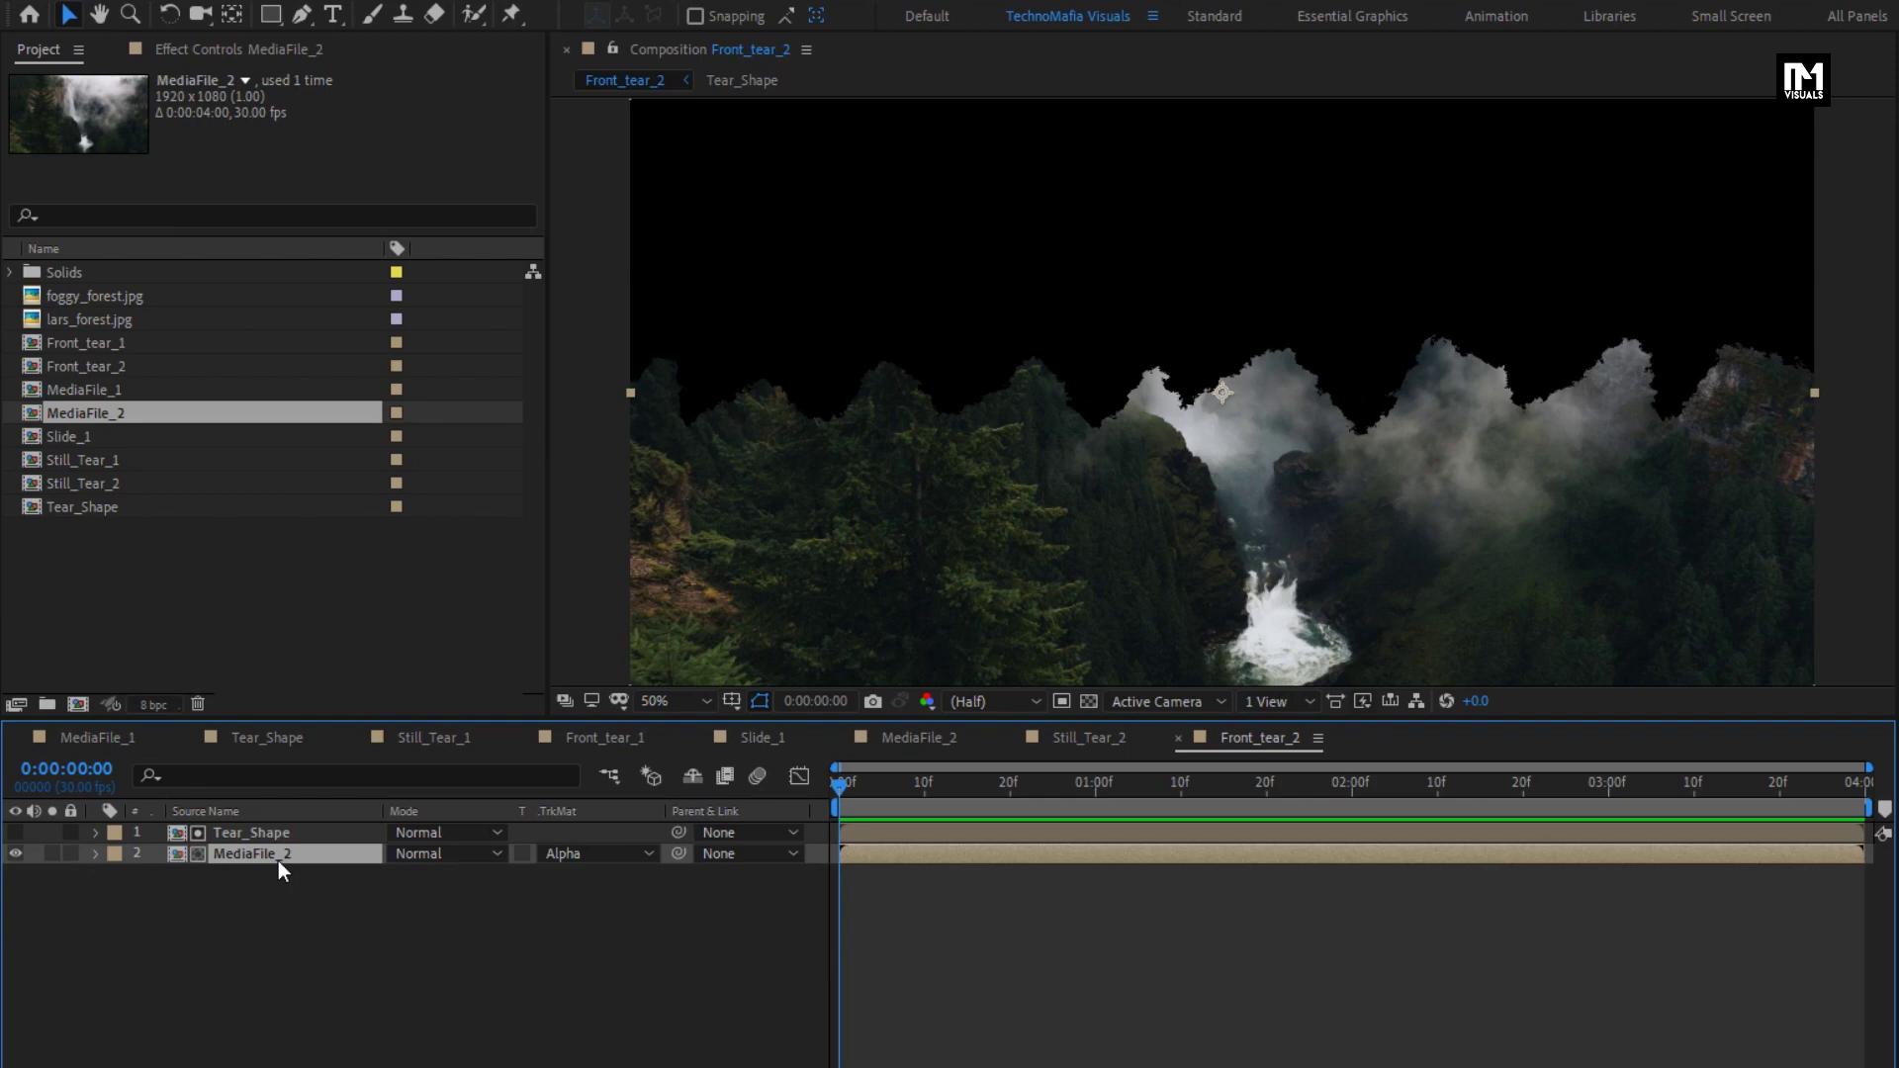
# Duplicate the Slide_1 composition in the project and open the copy
pyautogui.click(92, 439)
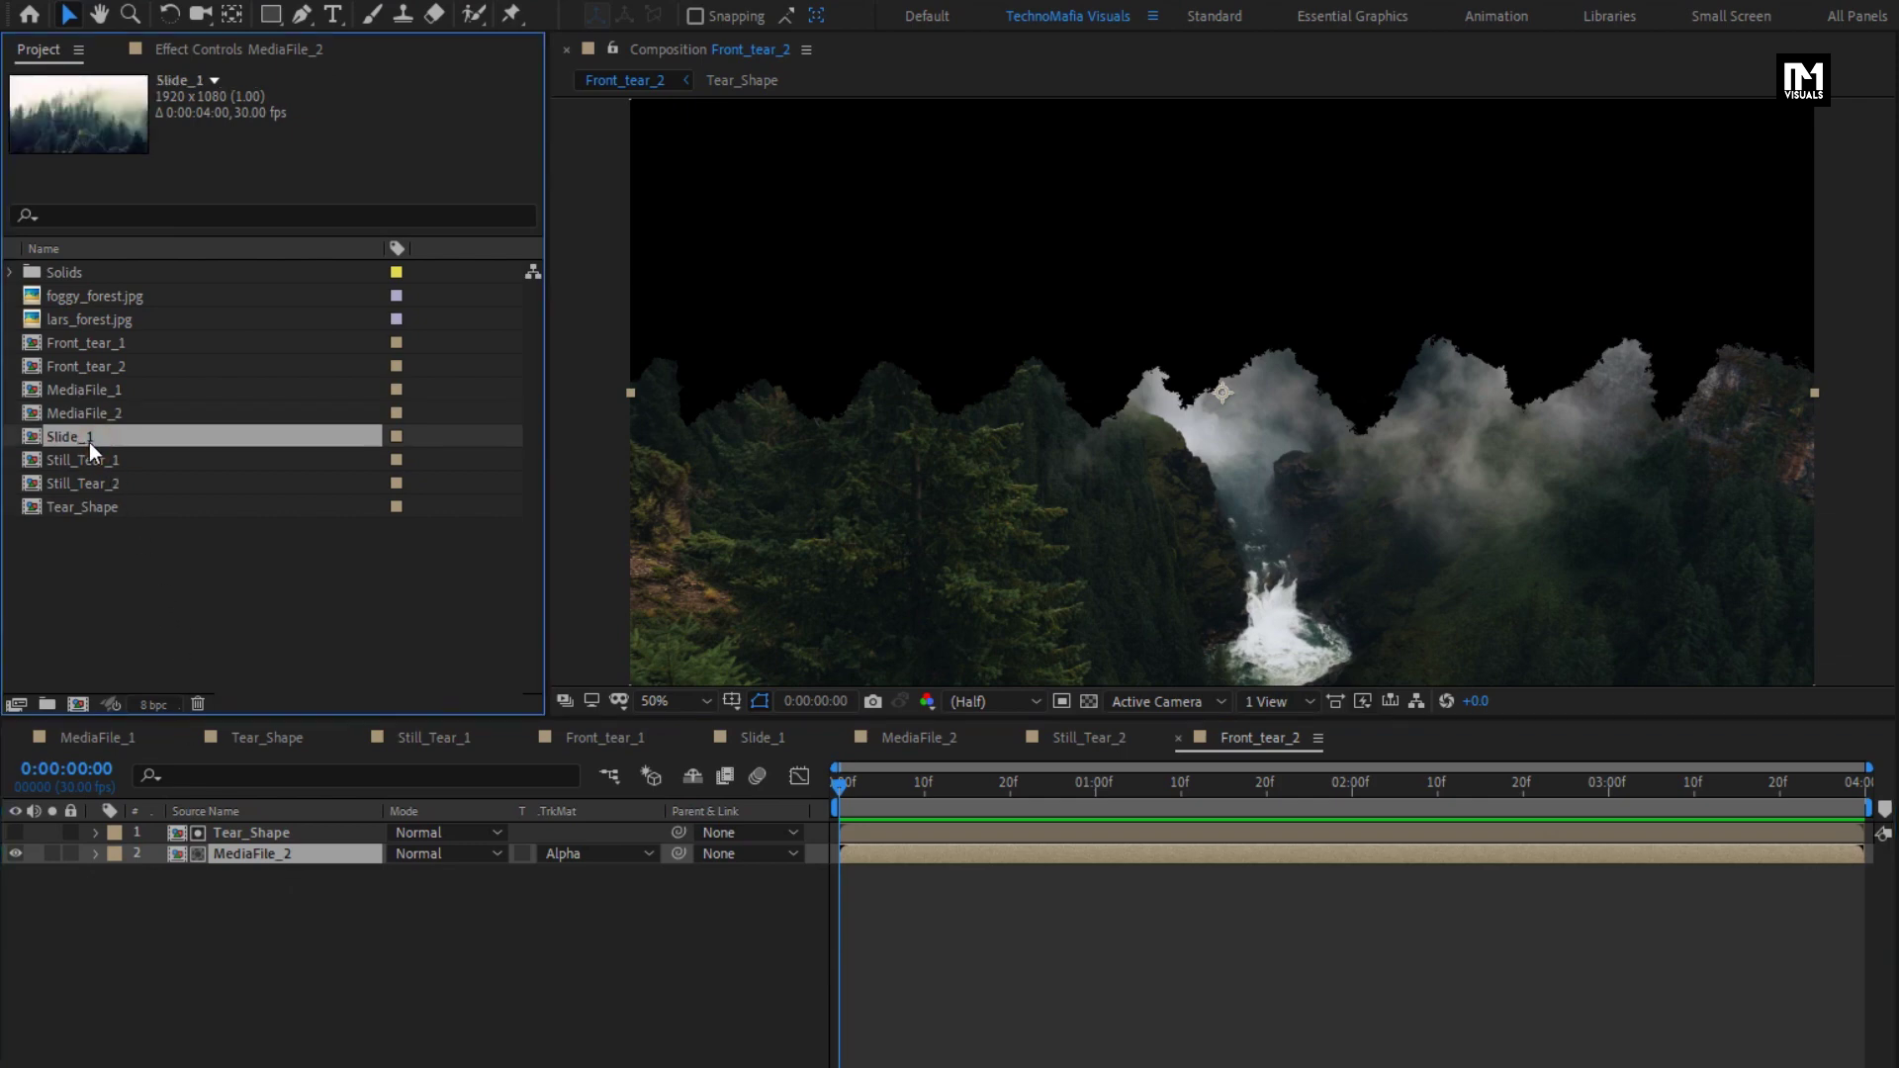
pyautogui.hotkey('ctrl', 'd')
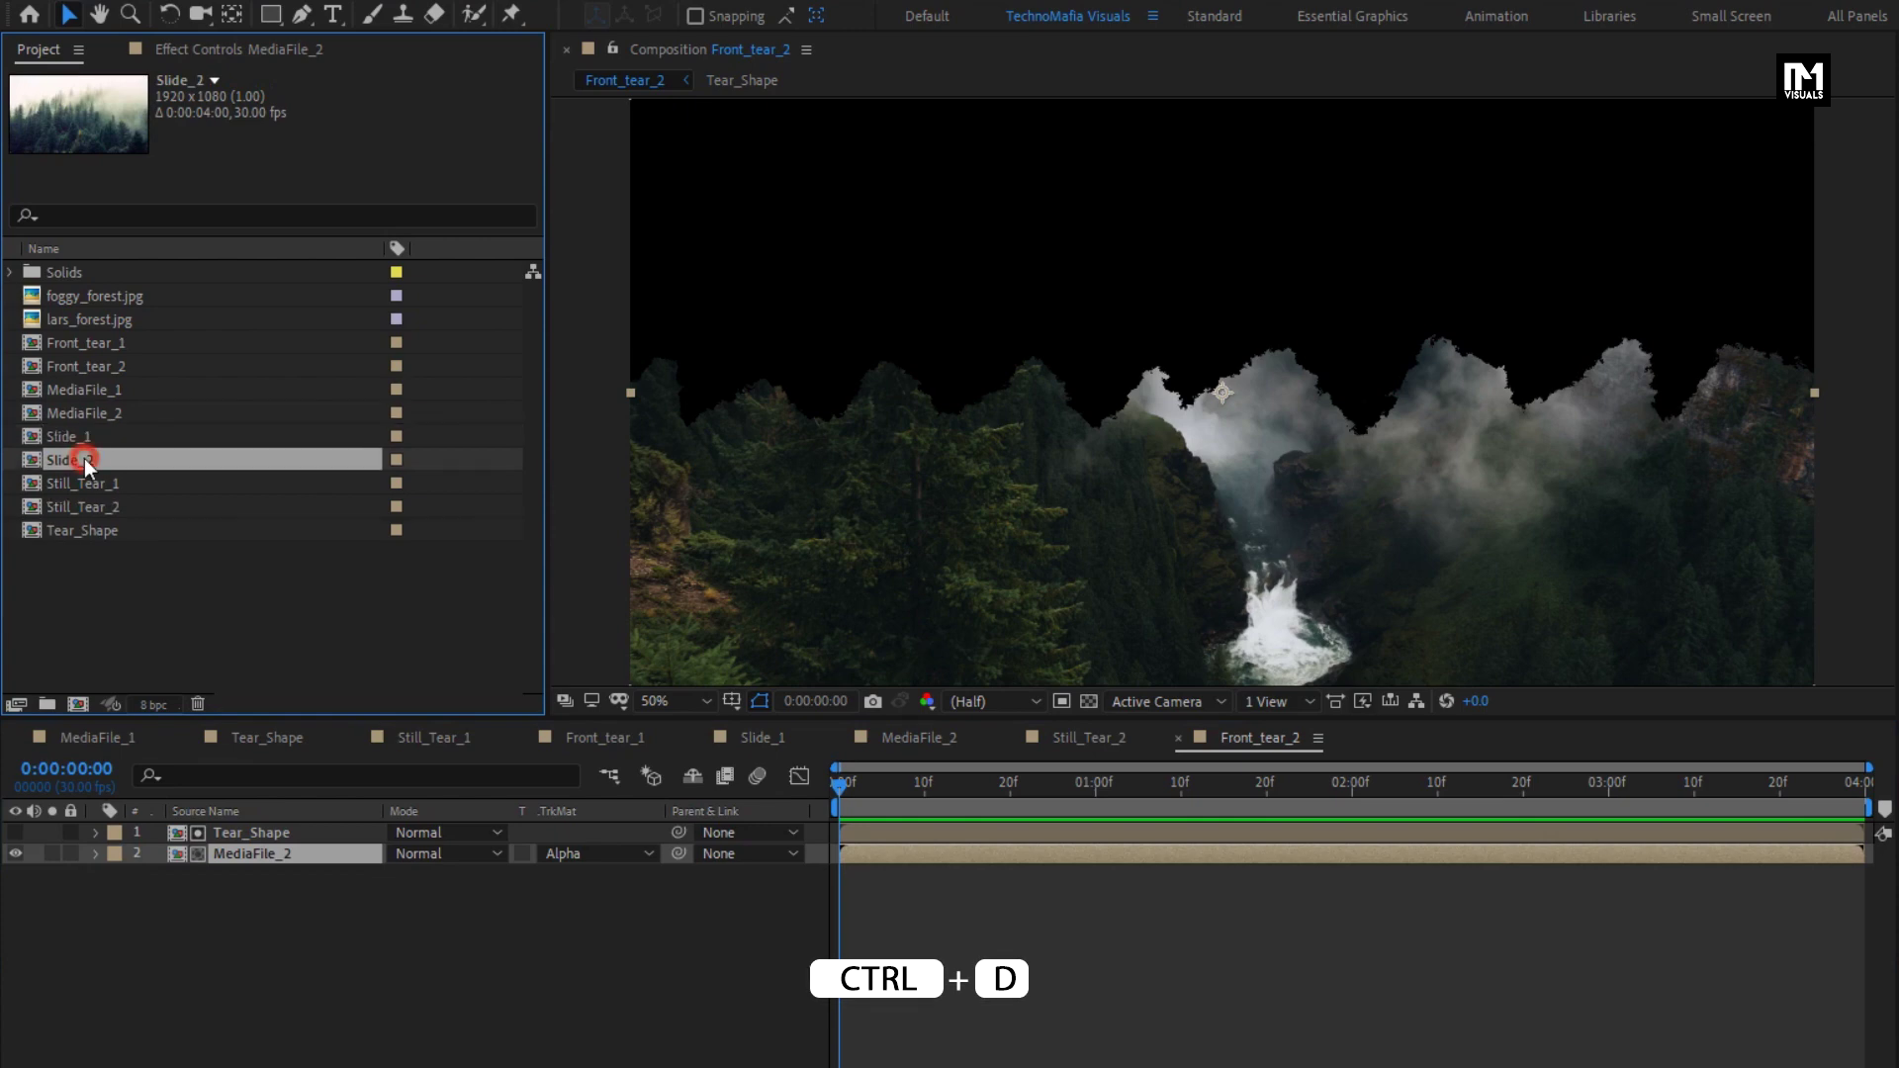
pyautogui.doubleClick(85, 458)
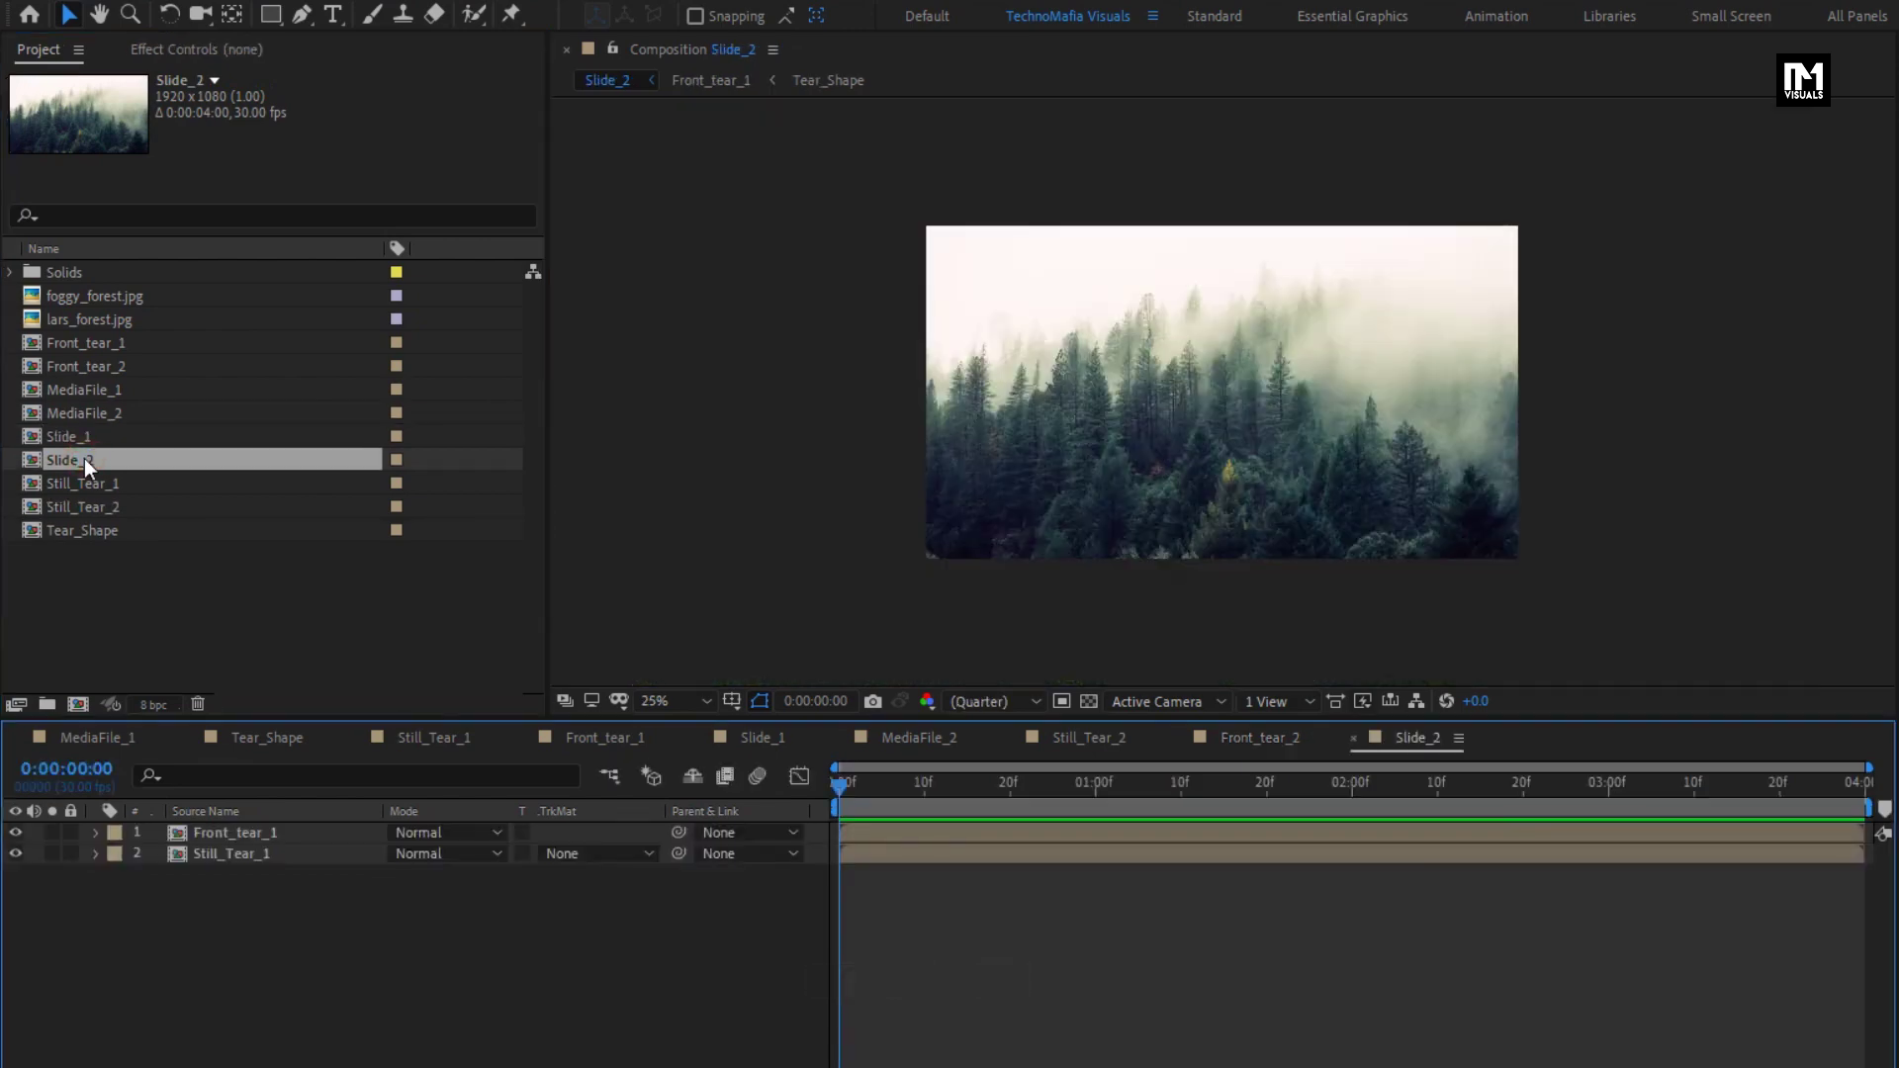
# Replace Slide_2's Still_Tear_1 and Front_tear_1 layers with Still_Tear_2 and Front_tear_2, and scrub through the page peel to check it
pyautogui.keyDown('alt'); pyautogui.click(227, 856); pyautogui.keyUp('alt')
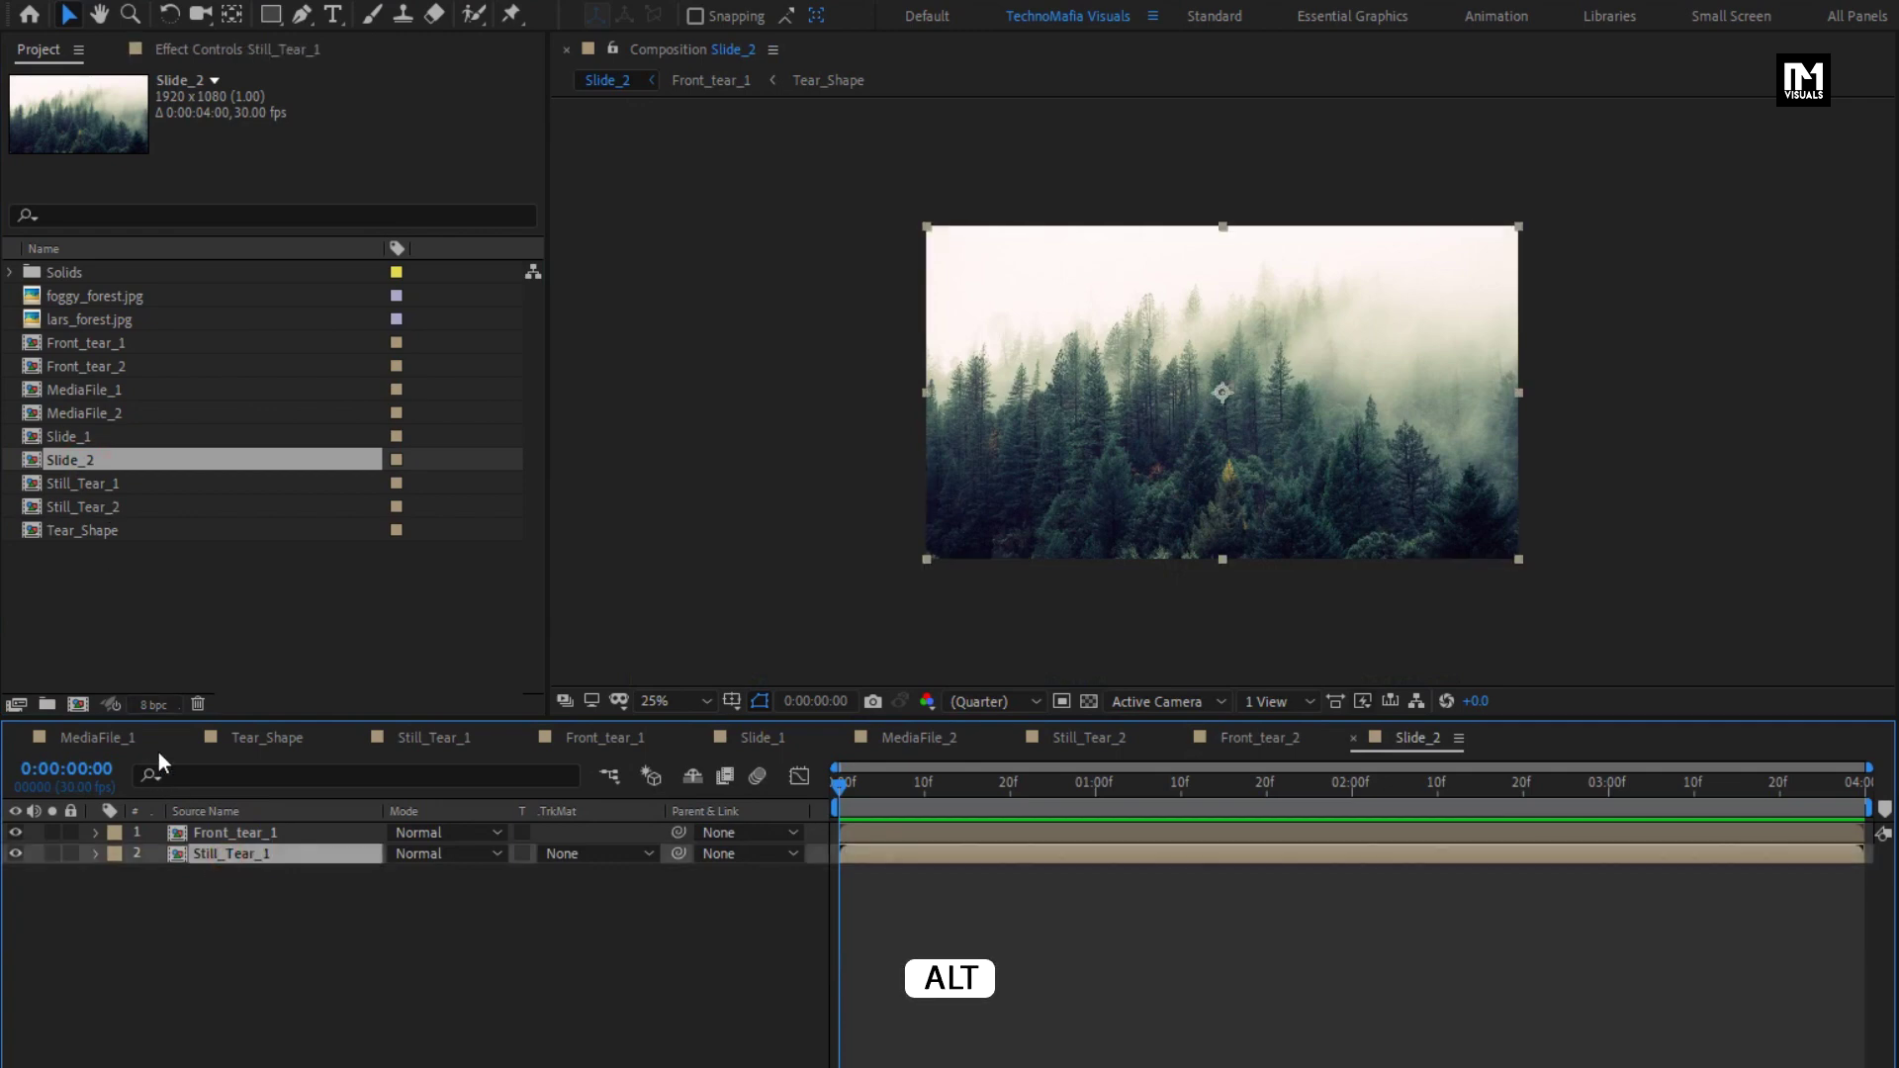
pyautogui.click(77, 508)
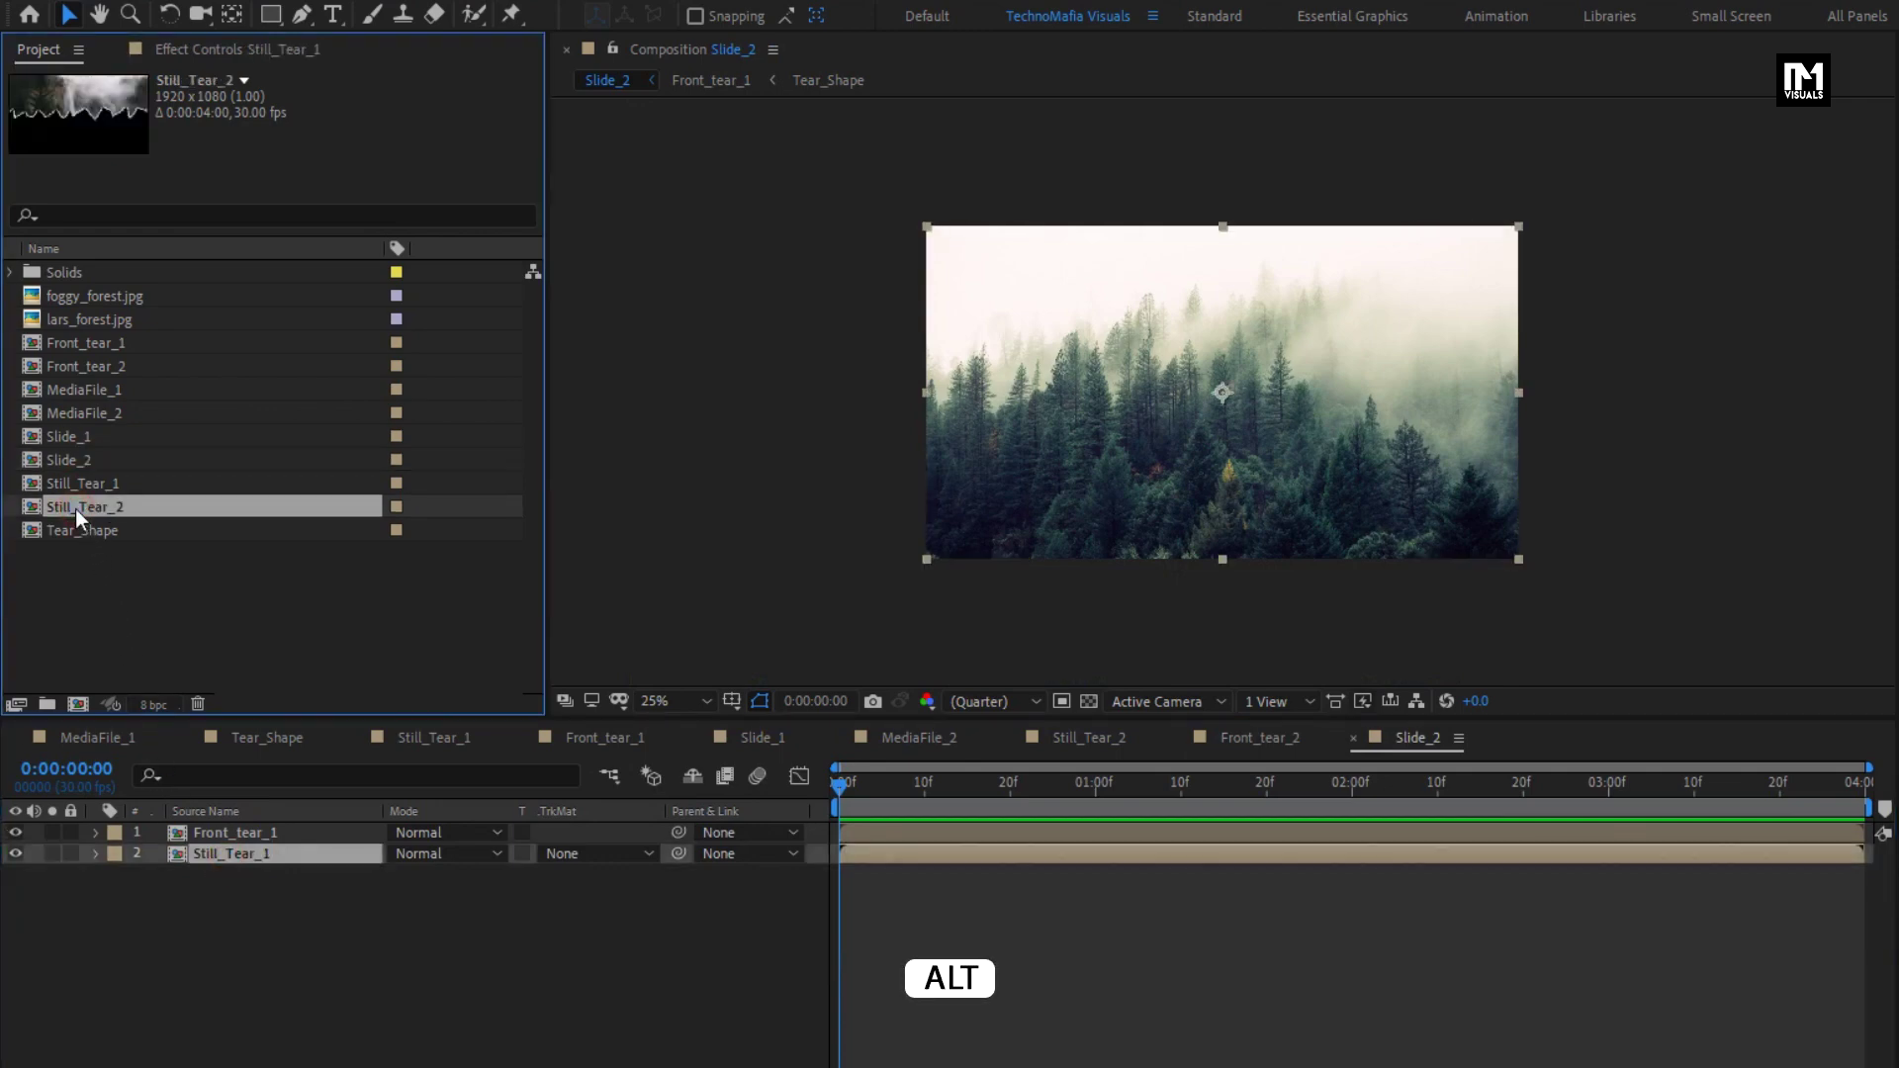
pyautogui.moveTo(75, 508); pyautogui.dragTo(257, 856)
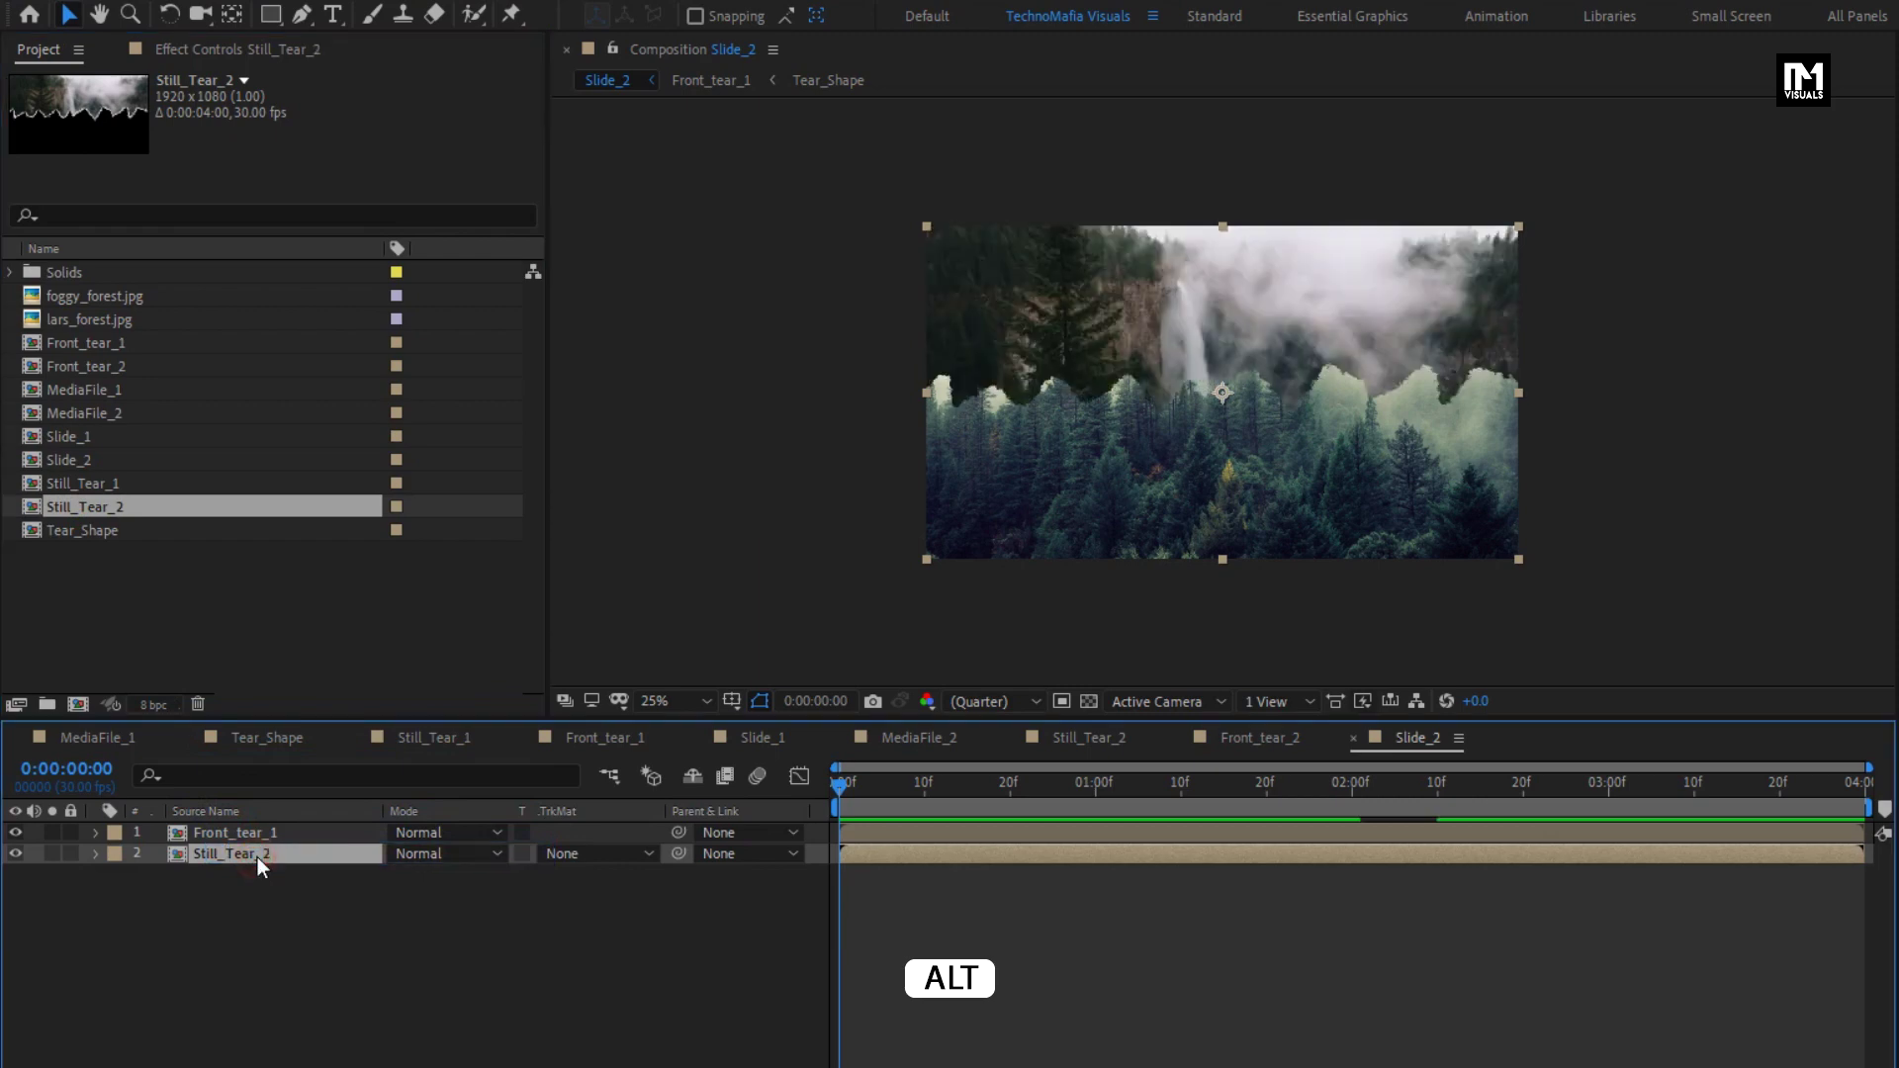
pyautogui.keyDown('alt'); pyautogui.click(233, 834); pyautogui.keyUp('alt')
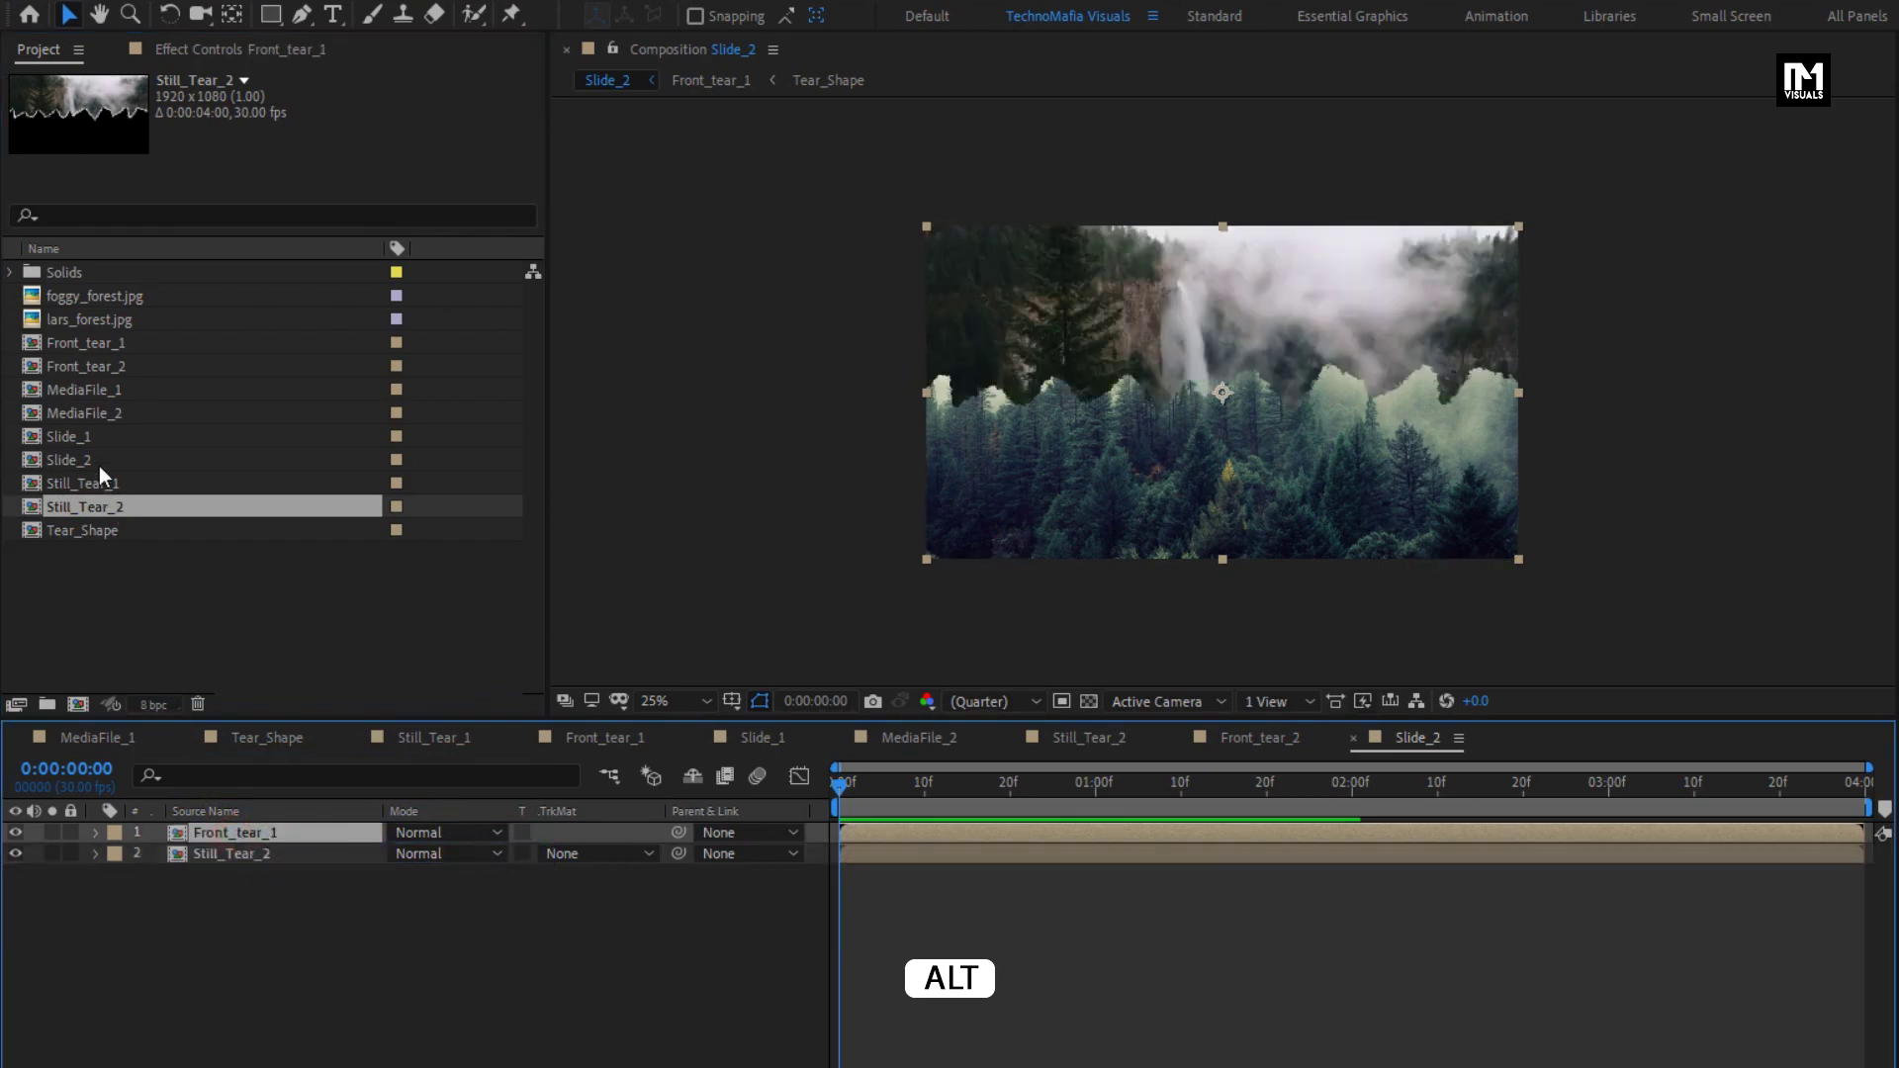
pyautogui.click(75, 368)
pyautogui.moveTo(73, 370); pyautogui.dragTo(282, 829)
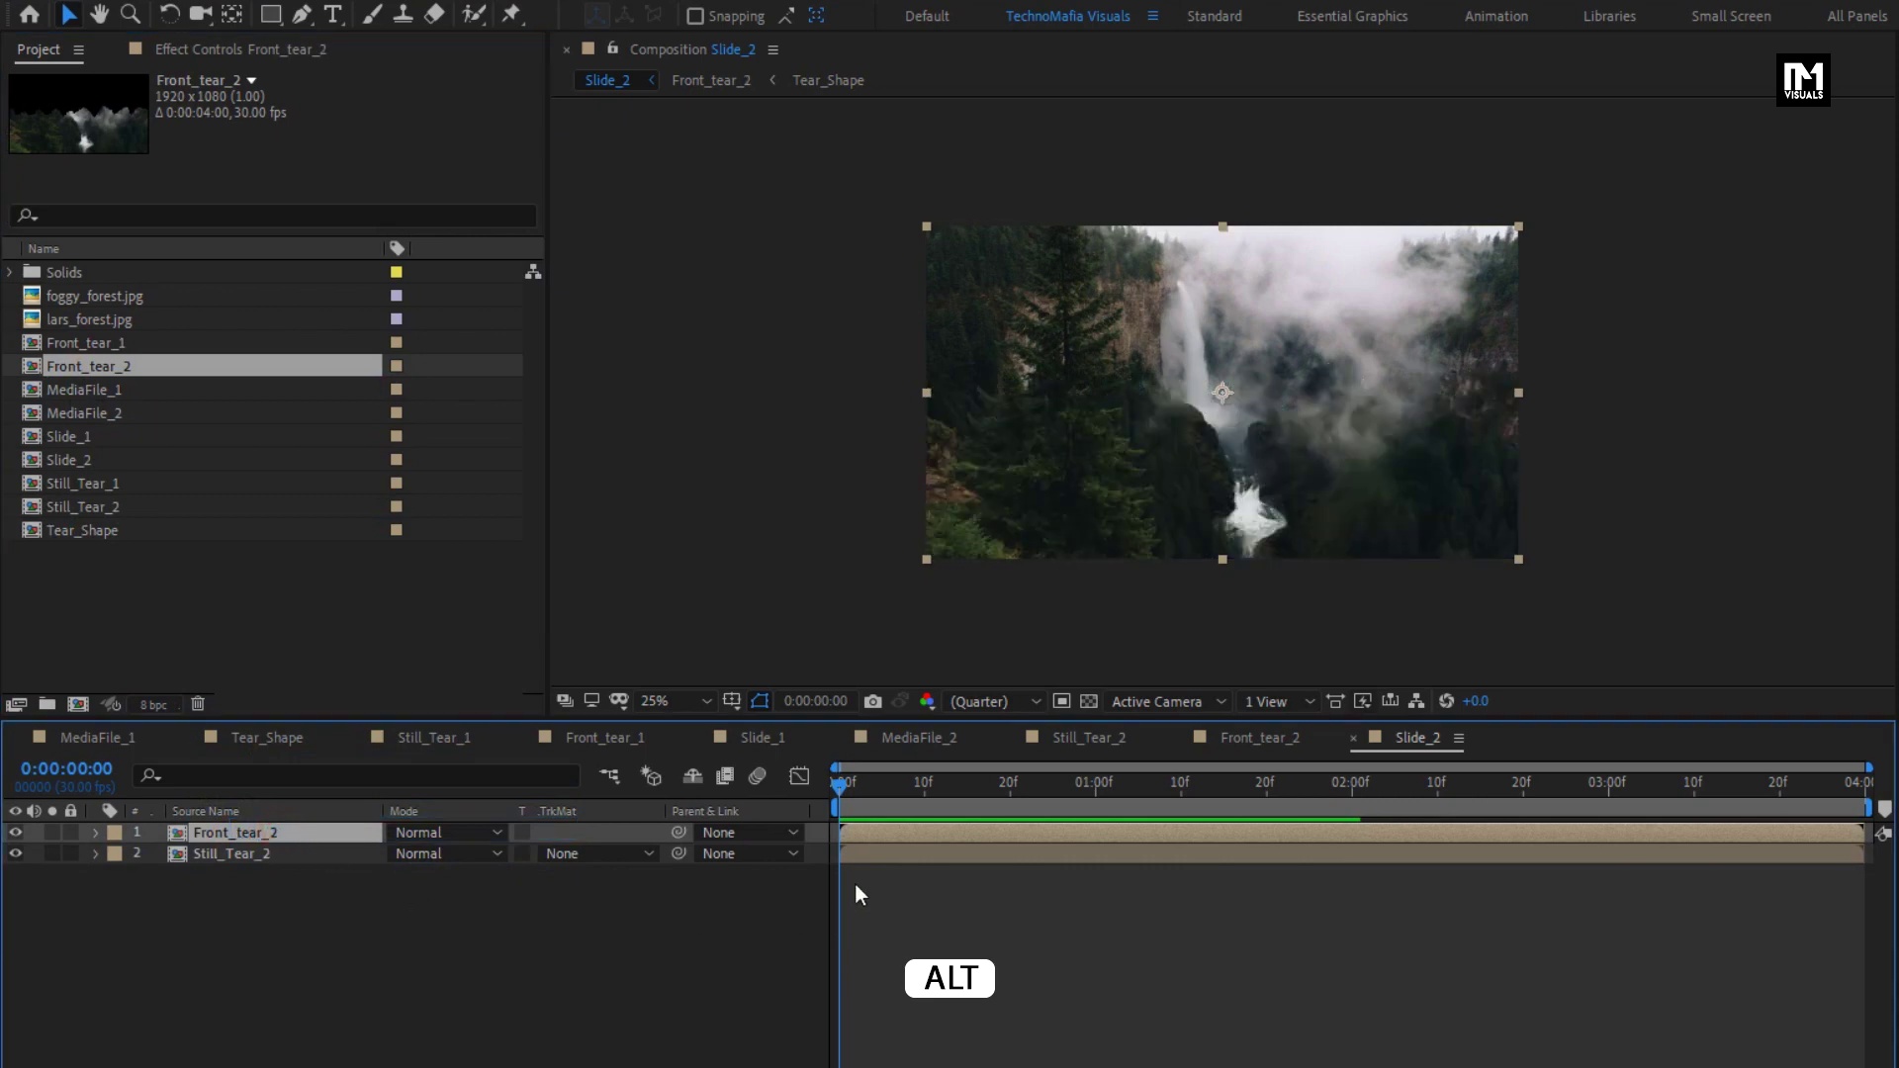
pyautogui.moveTo(860, 791); pyautogui.dragTo(1488, 797)
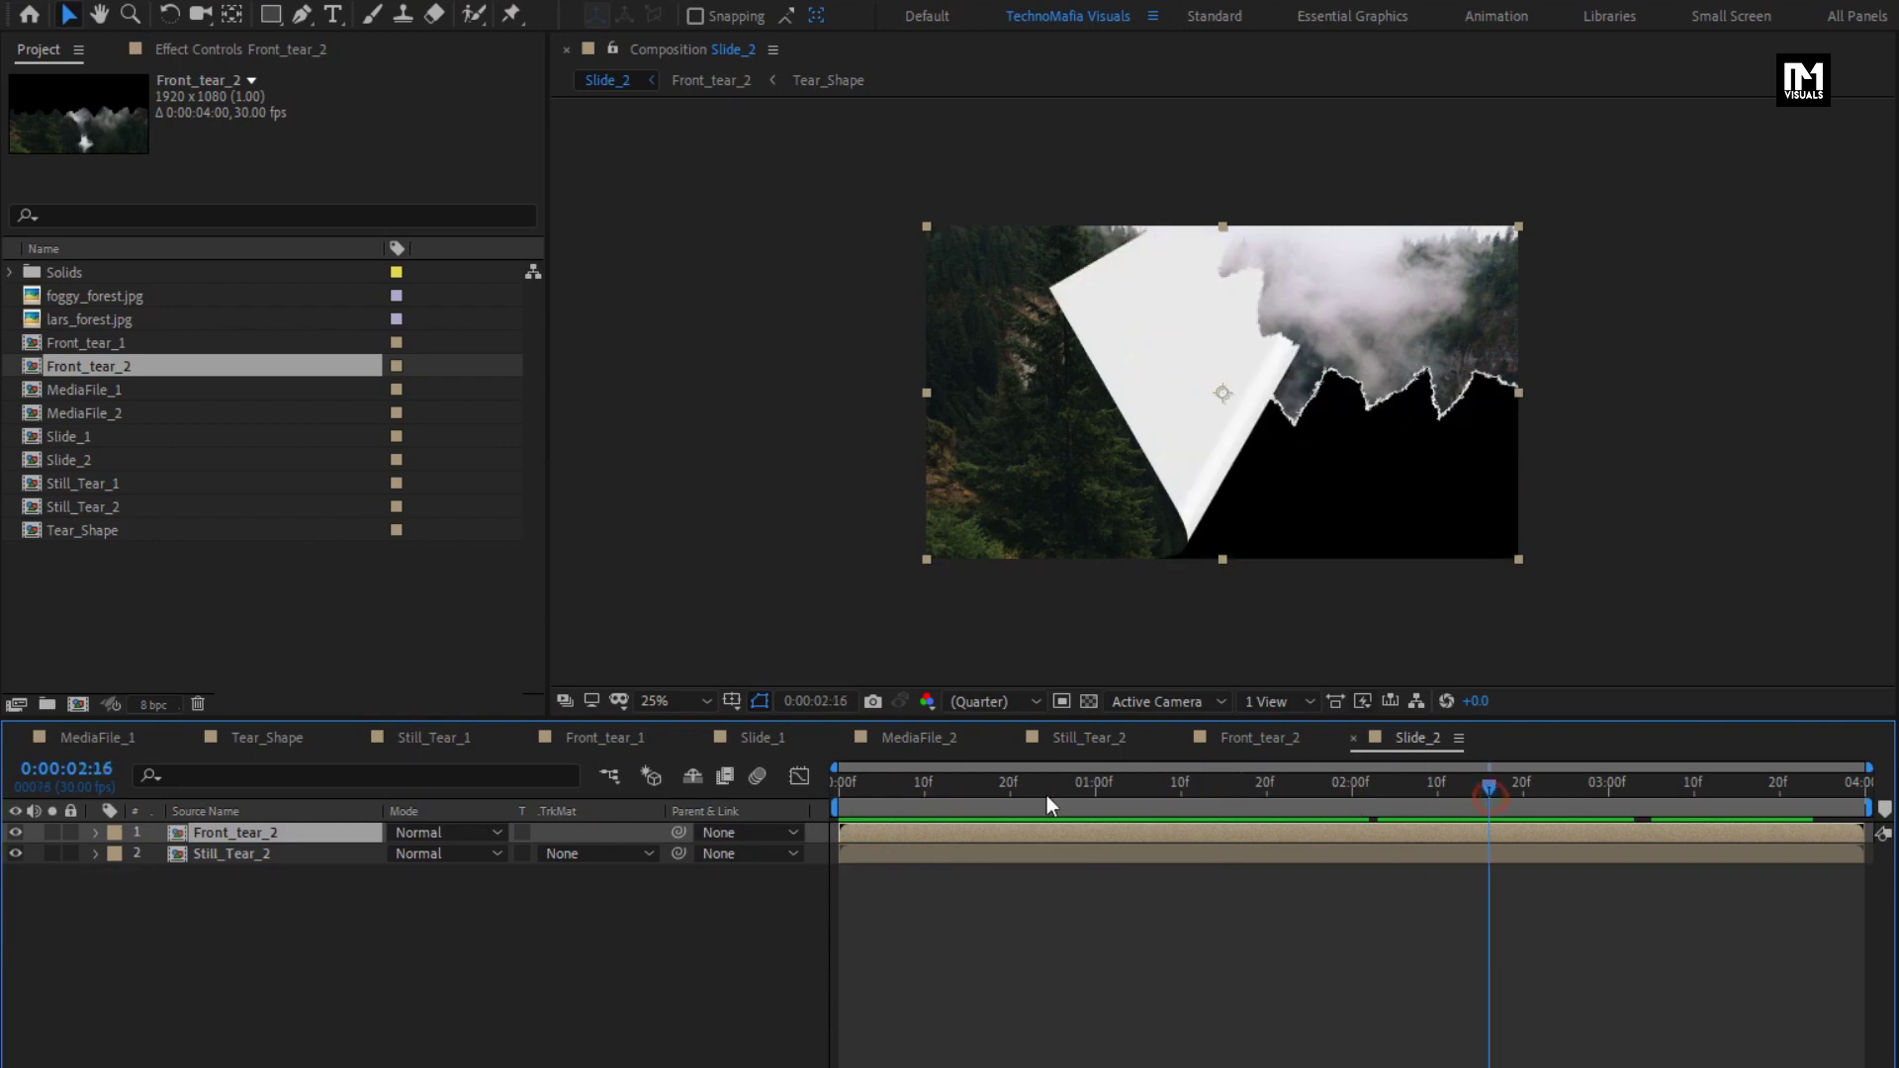
# Close all open composition timelines except Slide_1 and Slide_2
pyautogui.click(16, 738)
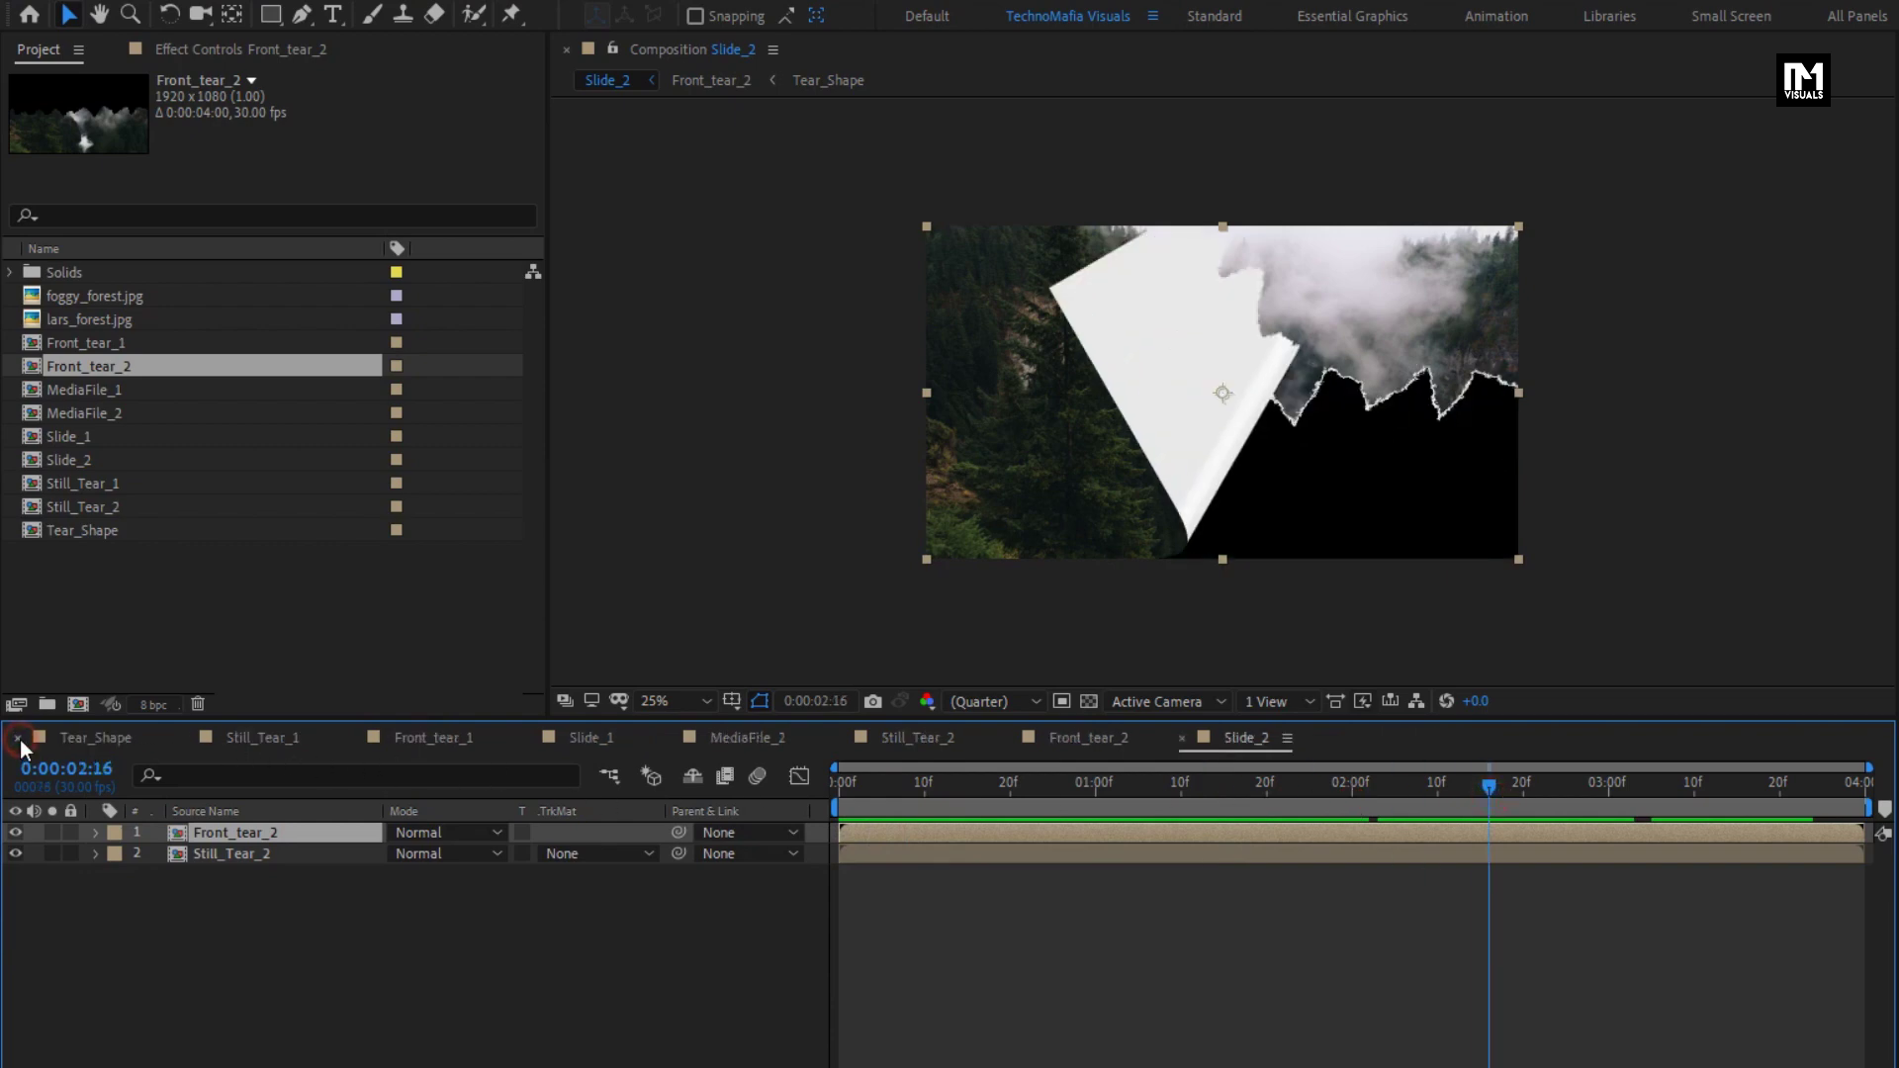
pyautogui.click(17, 738)
pyautogui.click(16, 738)
pyautogui.click(17, 738)
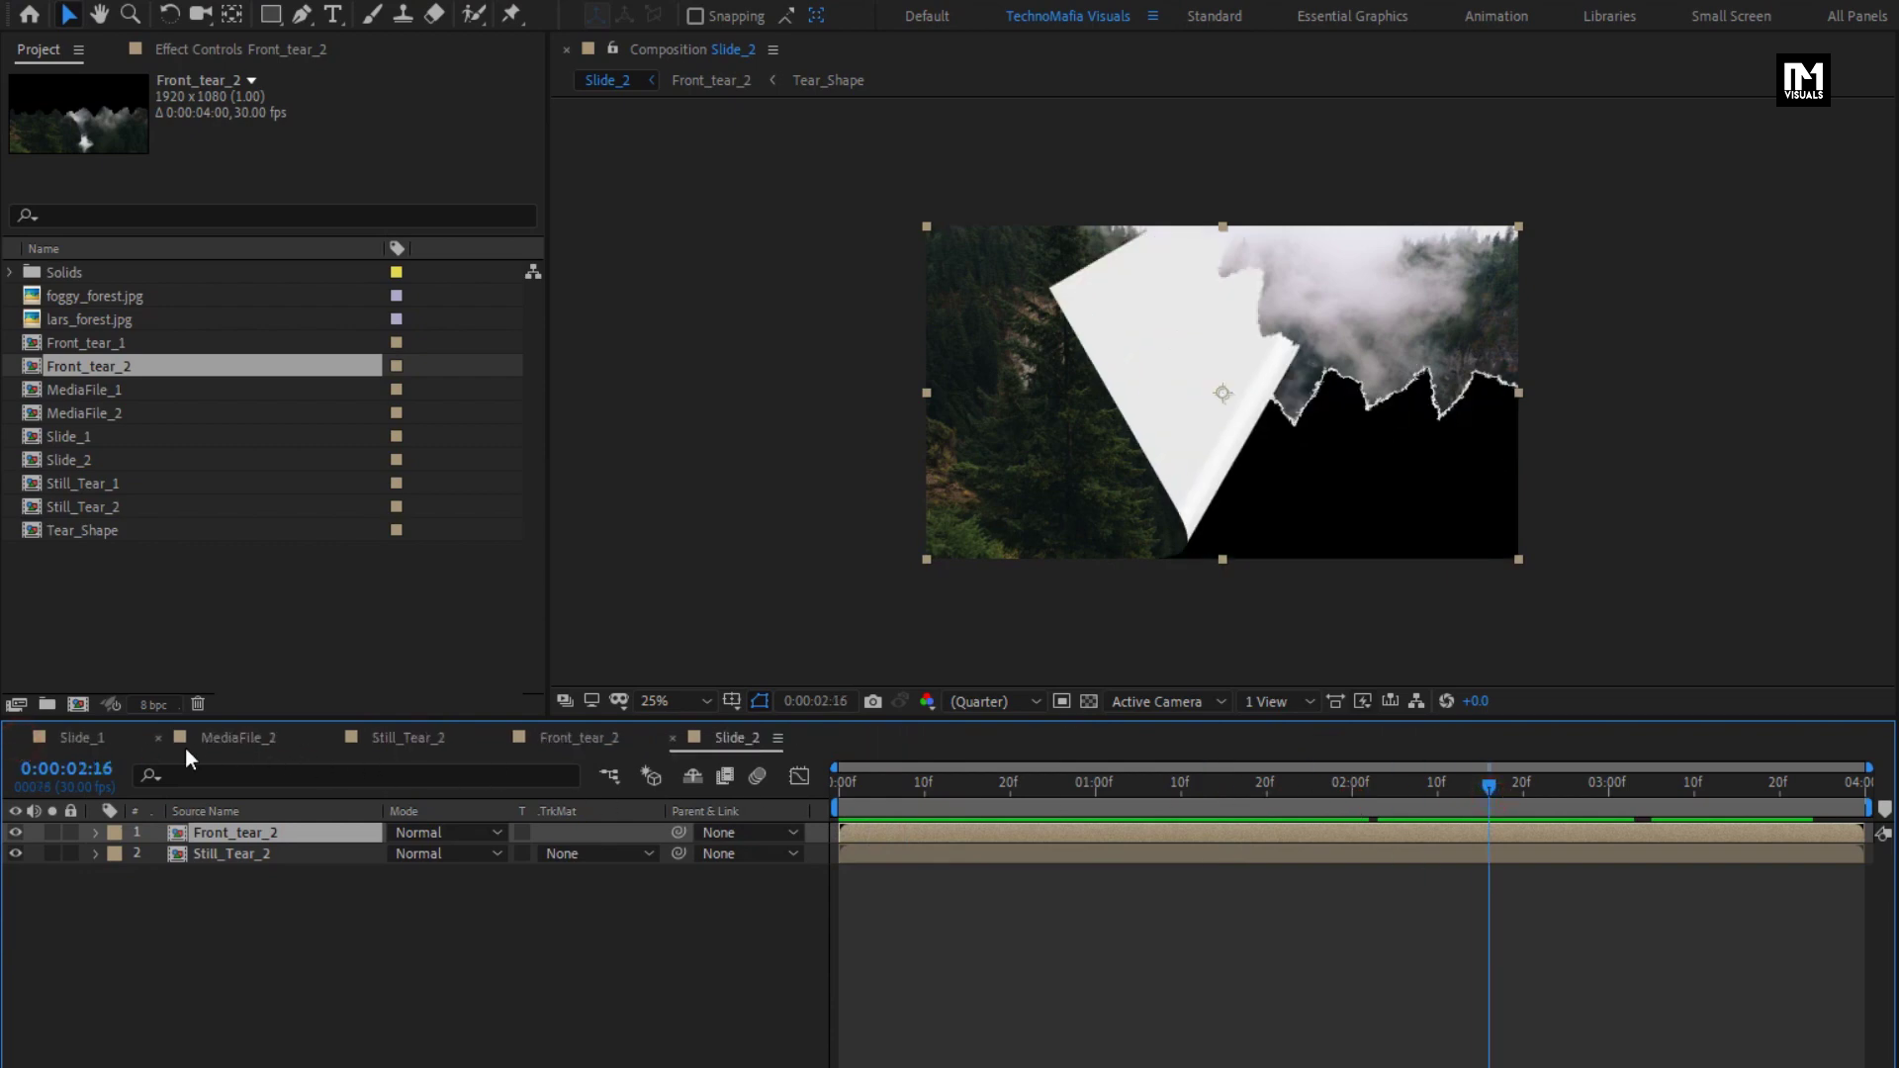
pyautogui.click(158, 738)
pyautogui.click(158, 738)
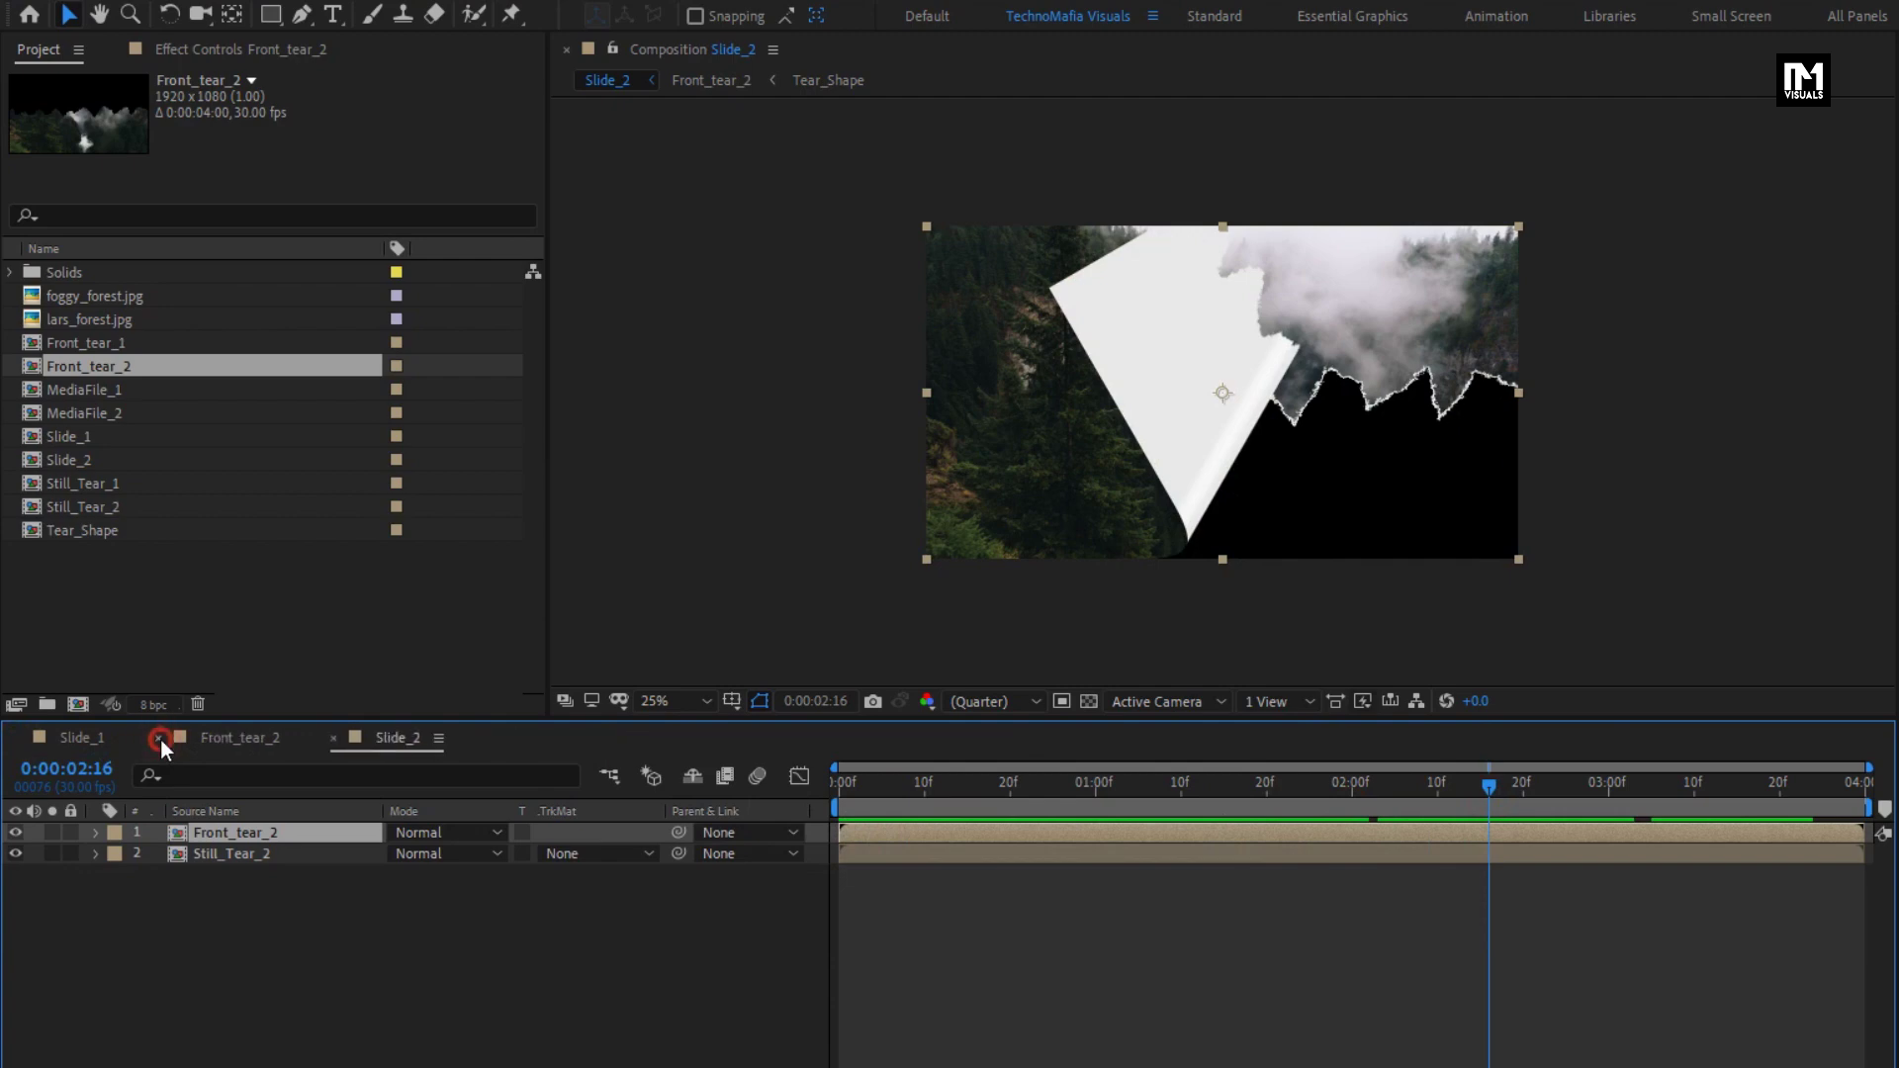
pyautogui.click(159, 738)
# Scrub through the Slide_1 composition to 0:00:02:22 and add a null object to it
pyautogui.click(80, 747)
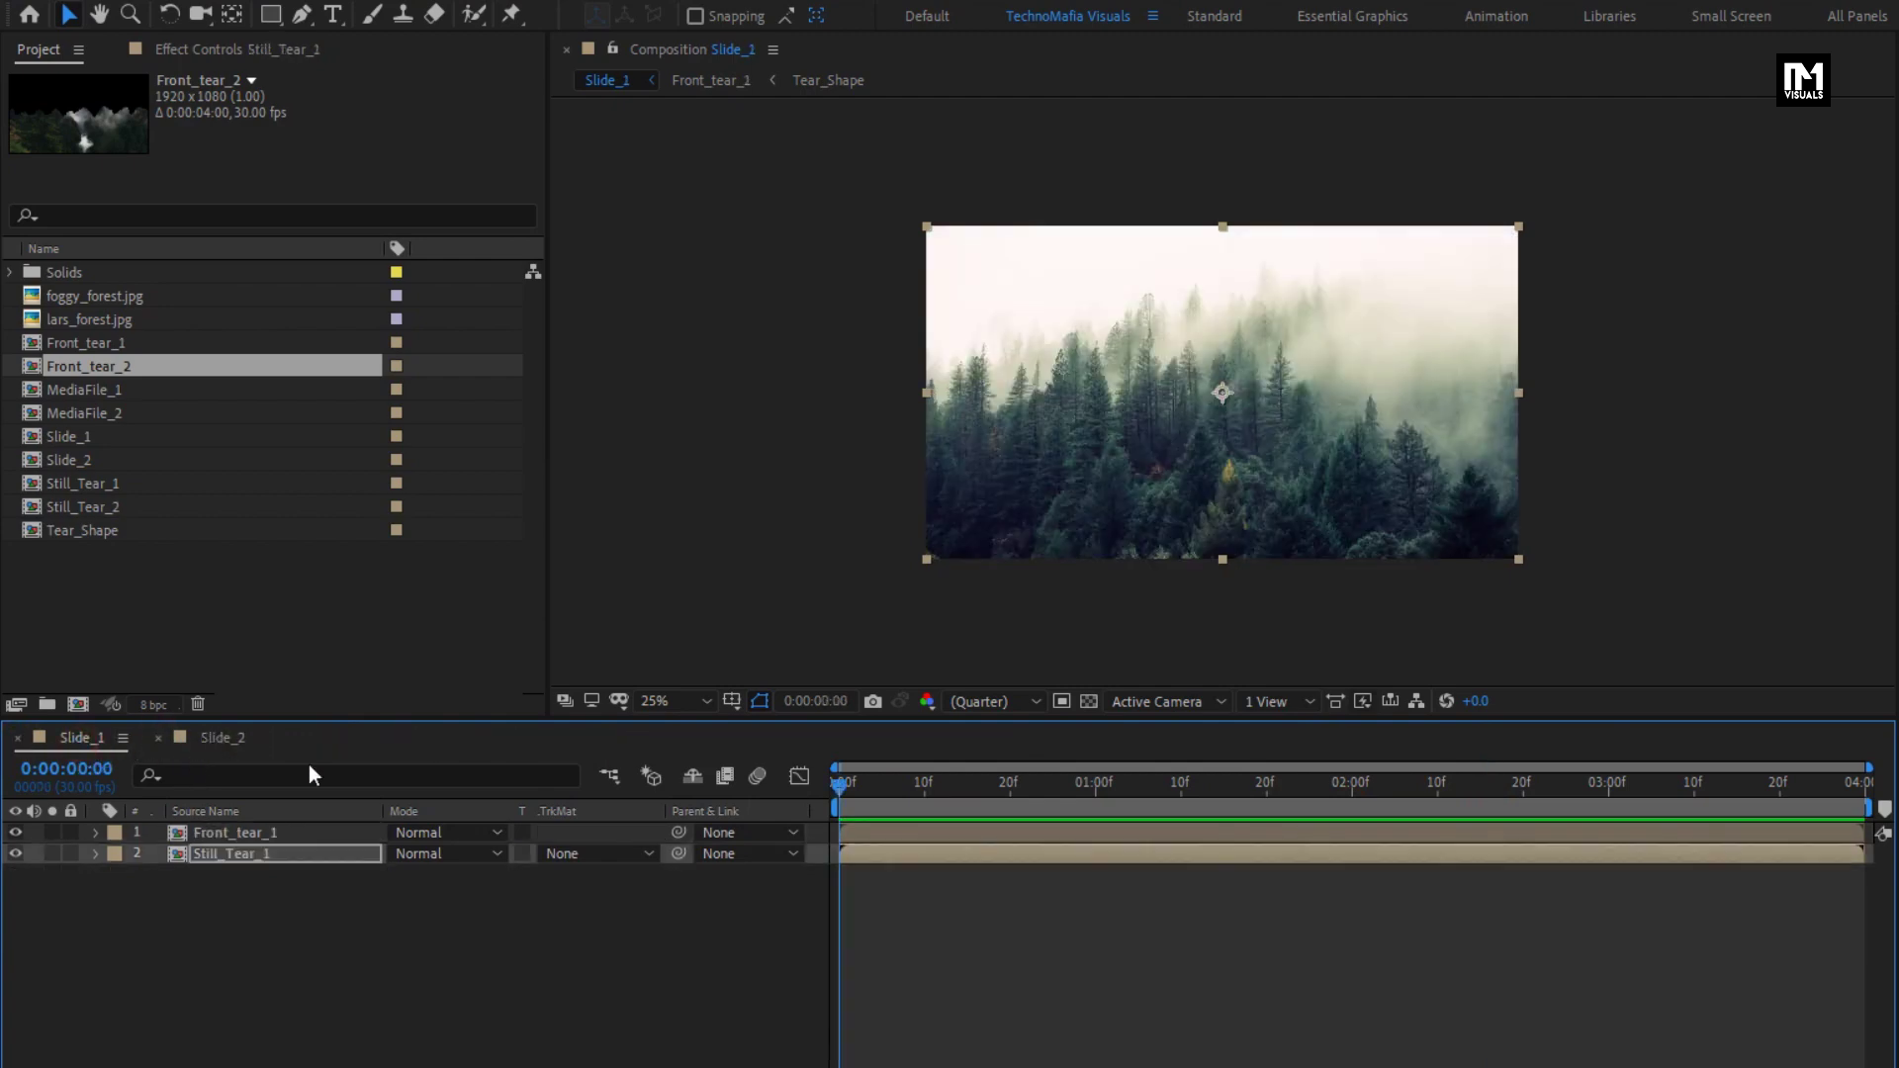
pyautogui.moveTo(948, 797); pyautogui.dragTo(1543, 797)
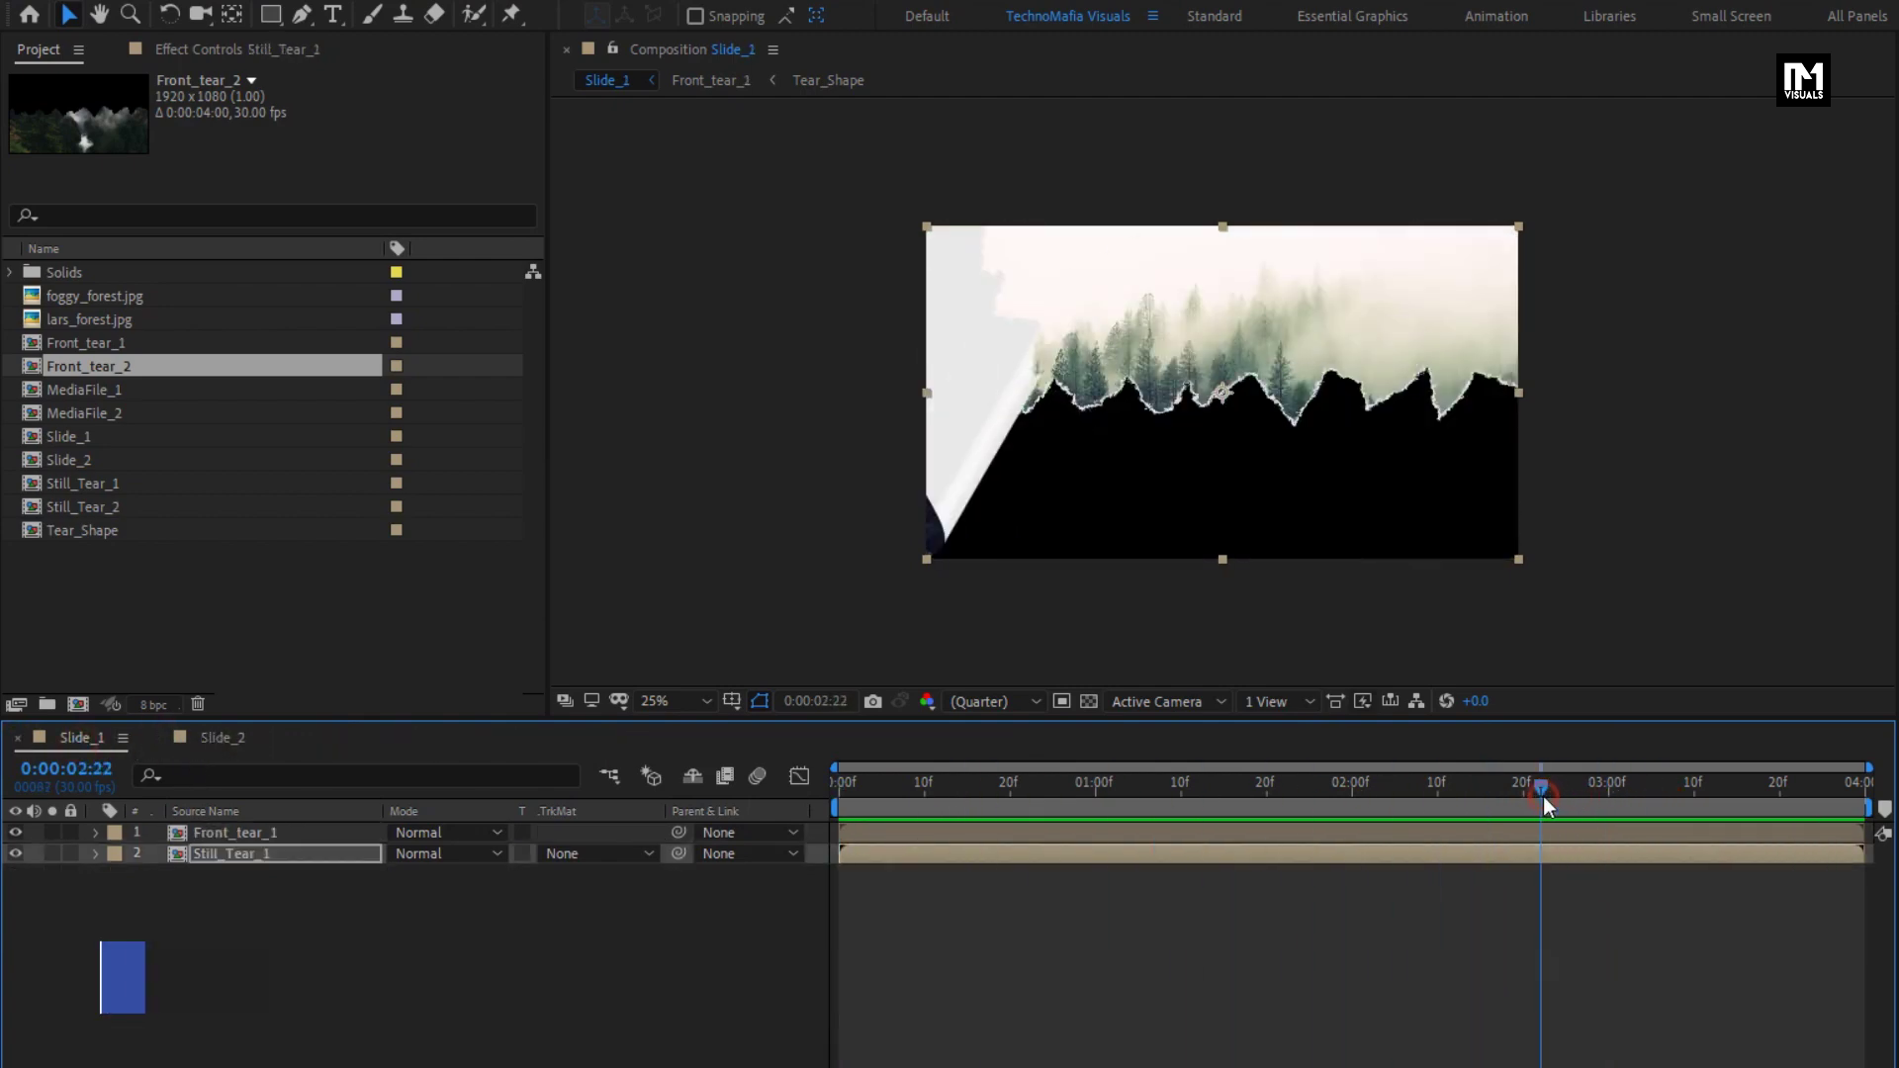
pyautogui.click(466, 1053)
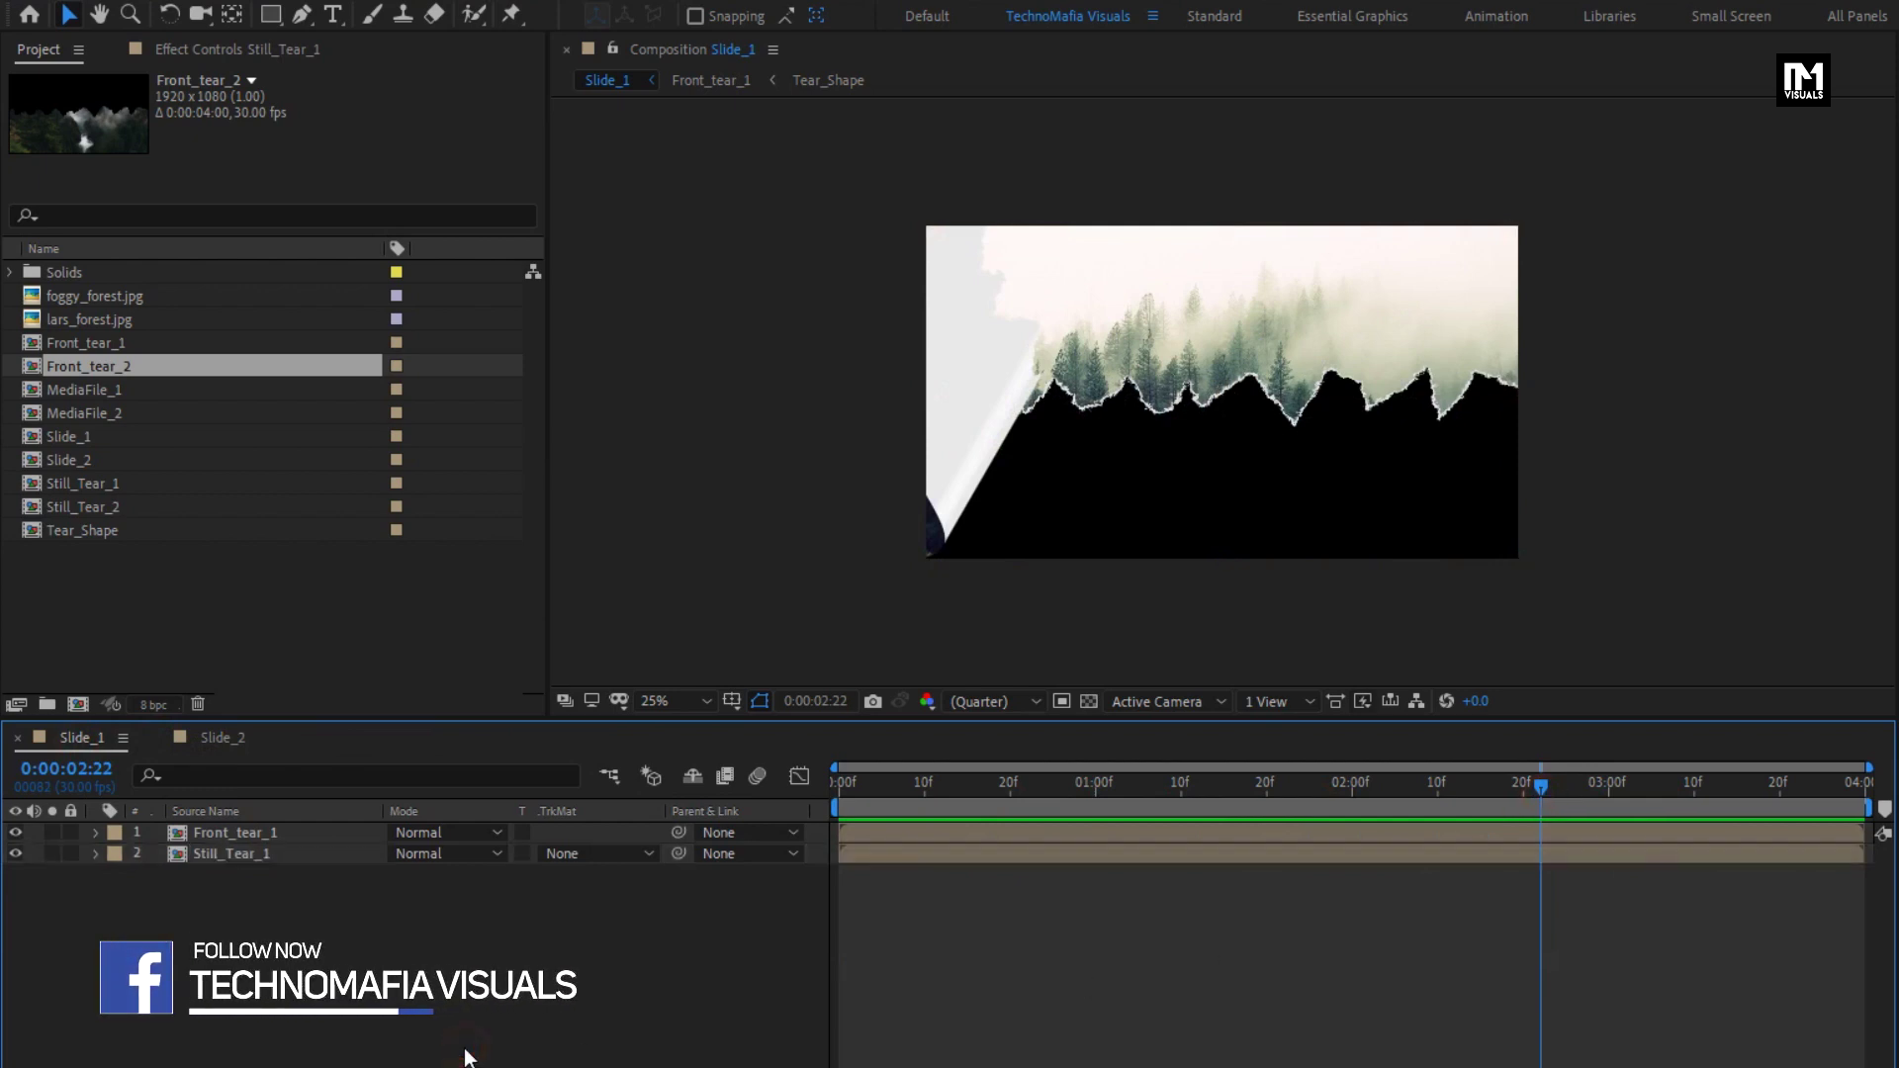
pyautogui.rightClick(472, 1004)
pyautogui.moveTo(633, 738)
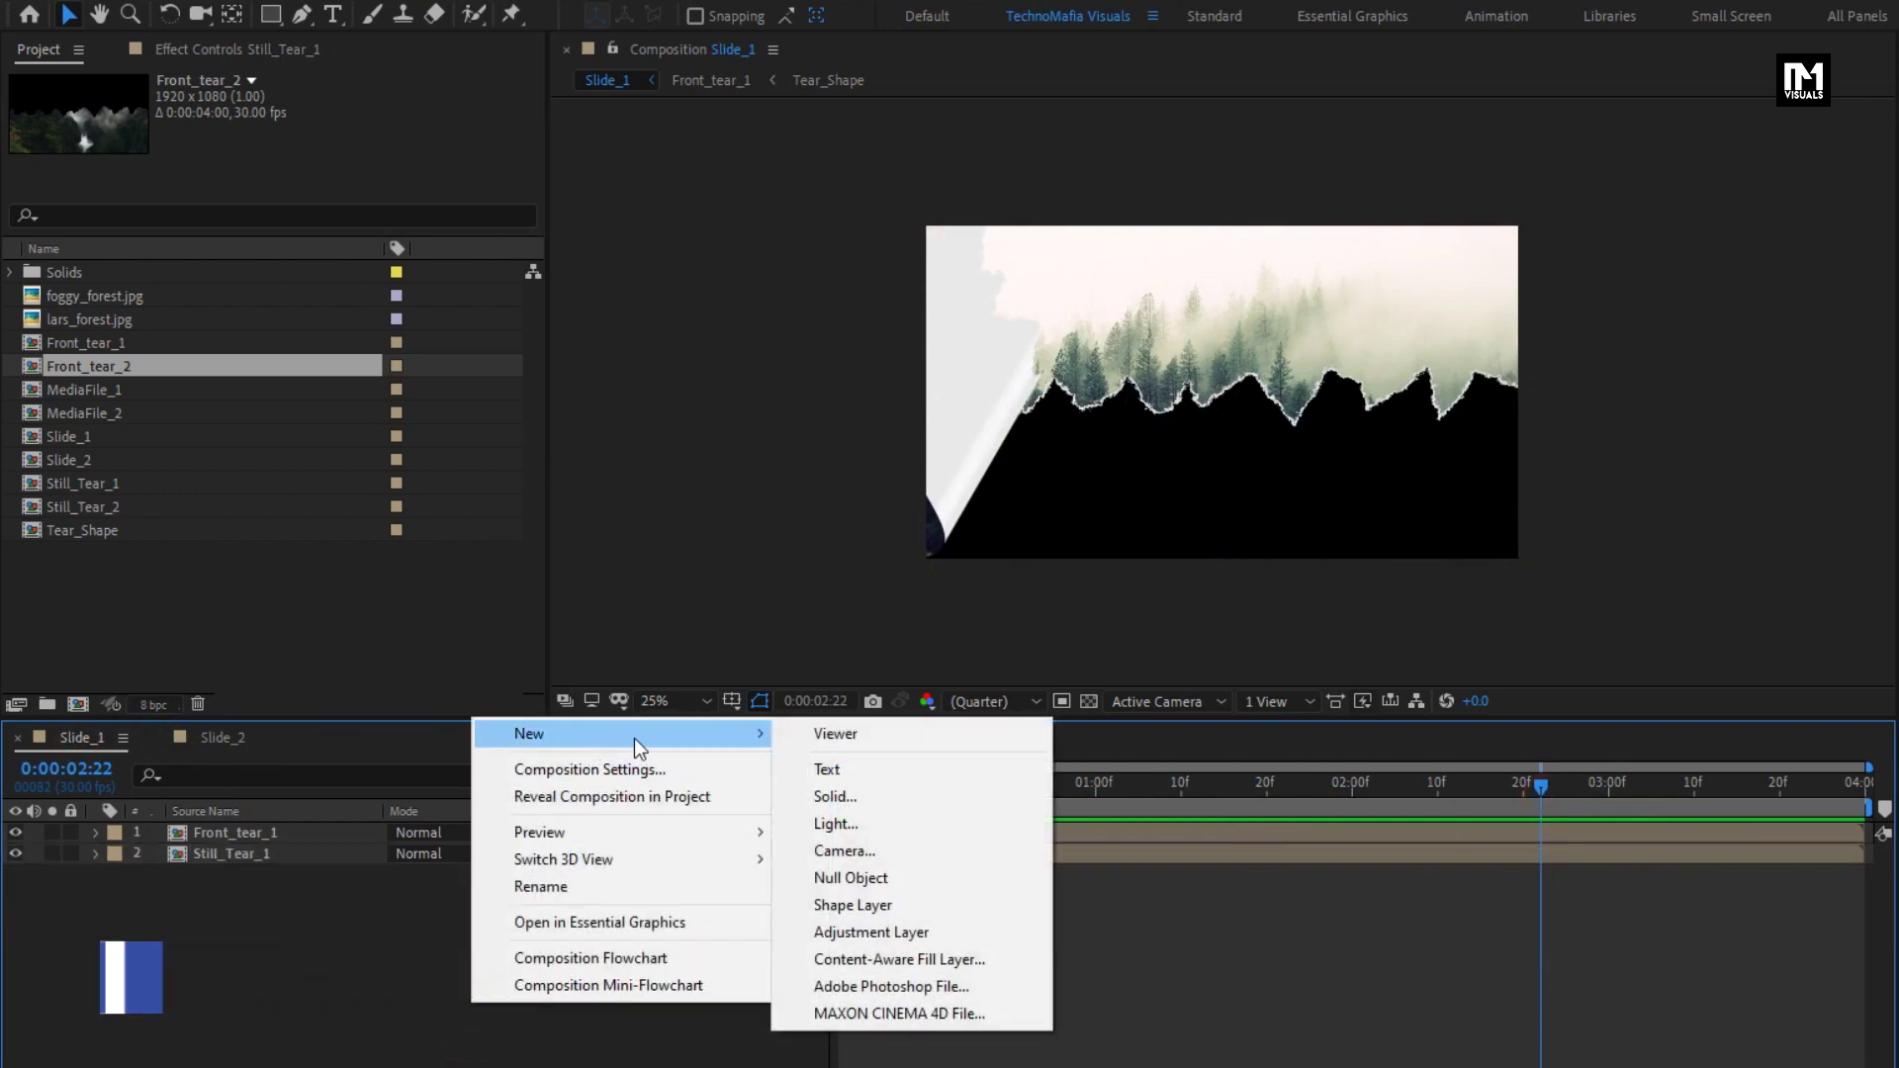
pyautogui.click(862, 879)
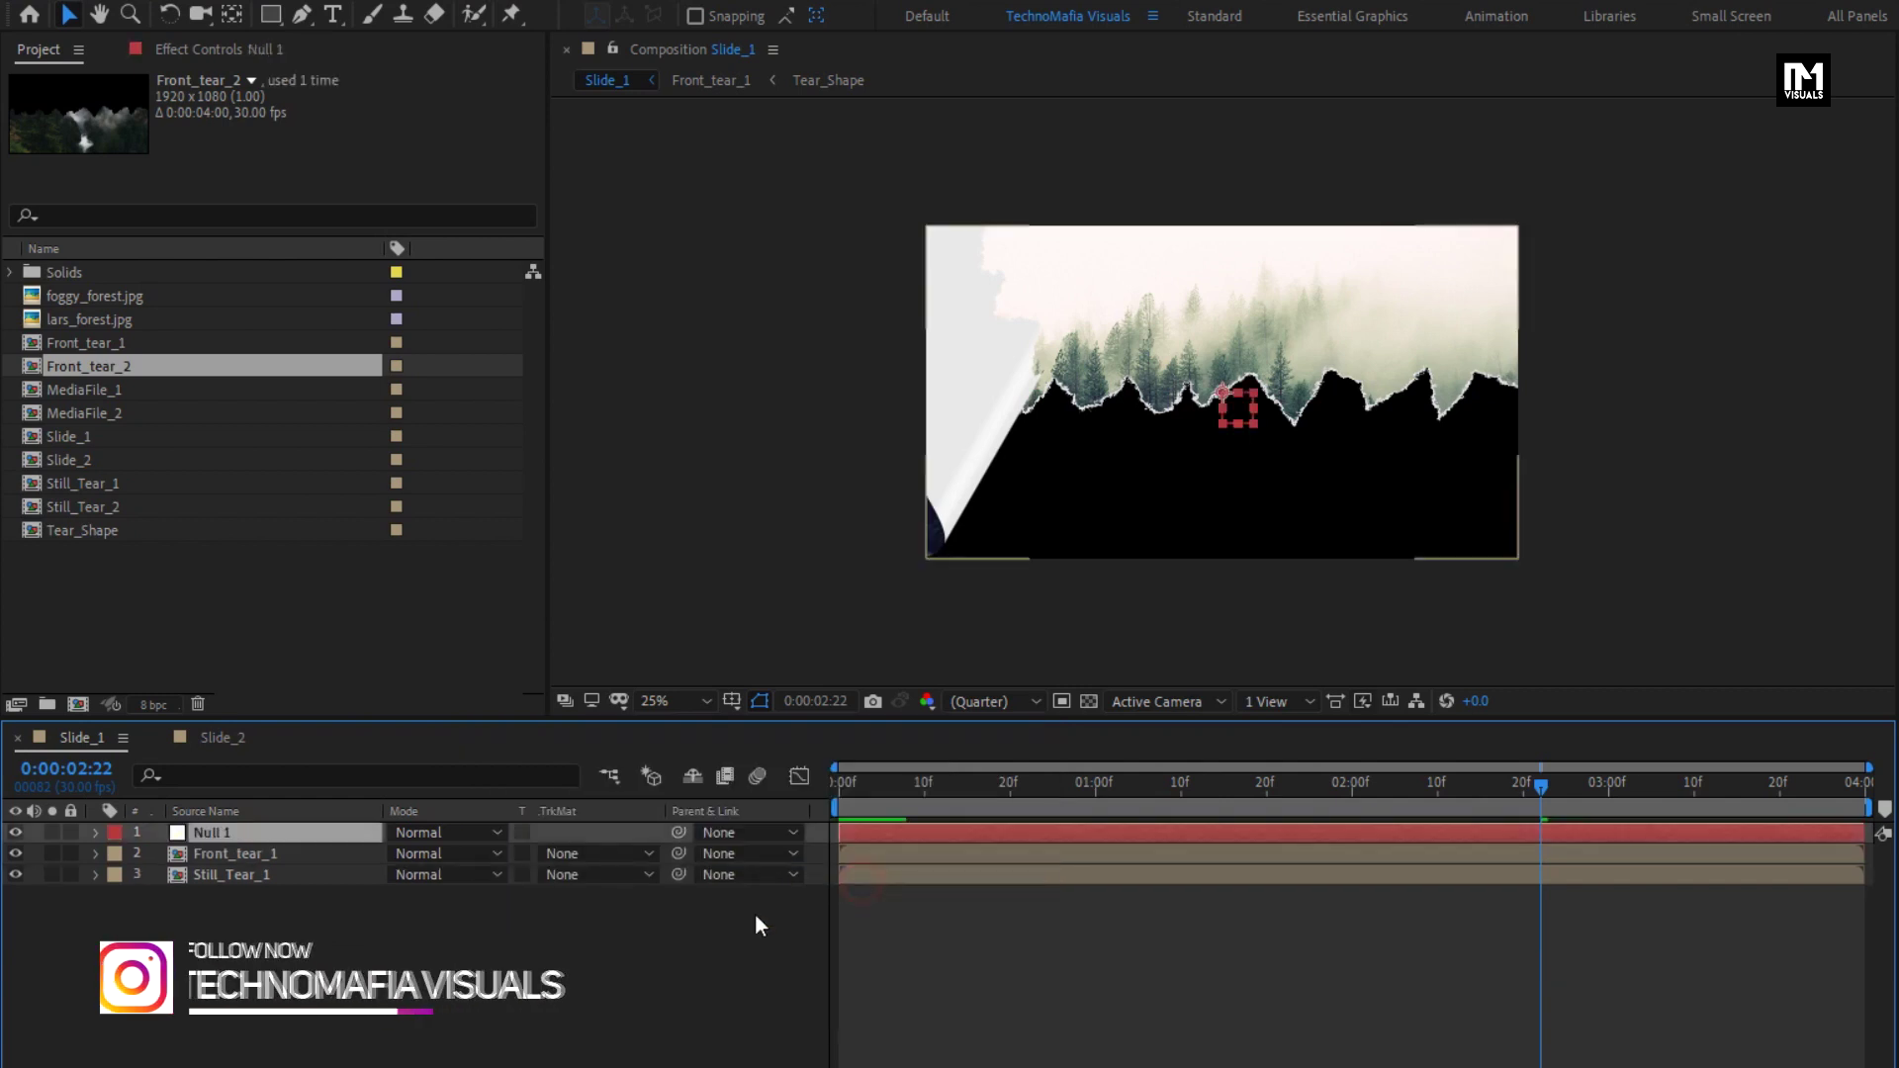
# Parent the Front_tear_1 and Still_Tear_1 layers to the Null 1 layer
pyautogui.moveTo(269, 931); pyautogui.dragTo(239, 850)
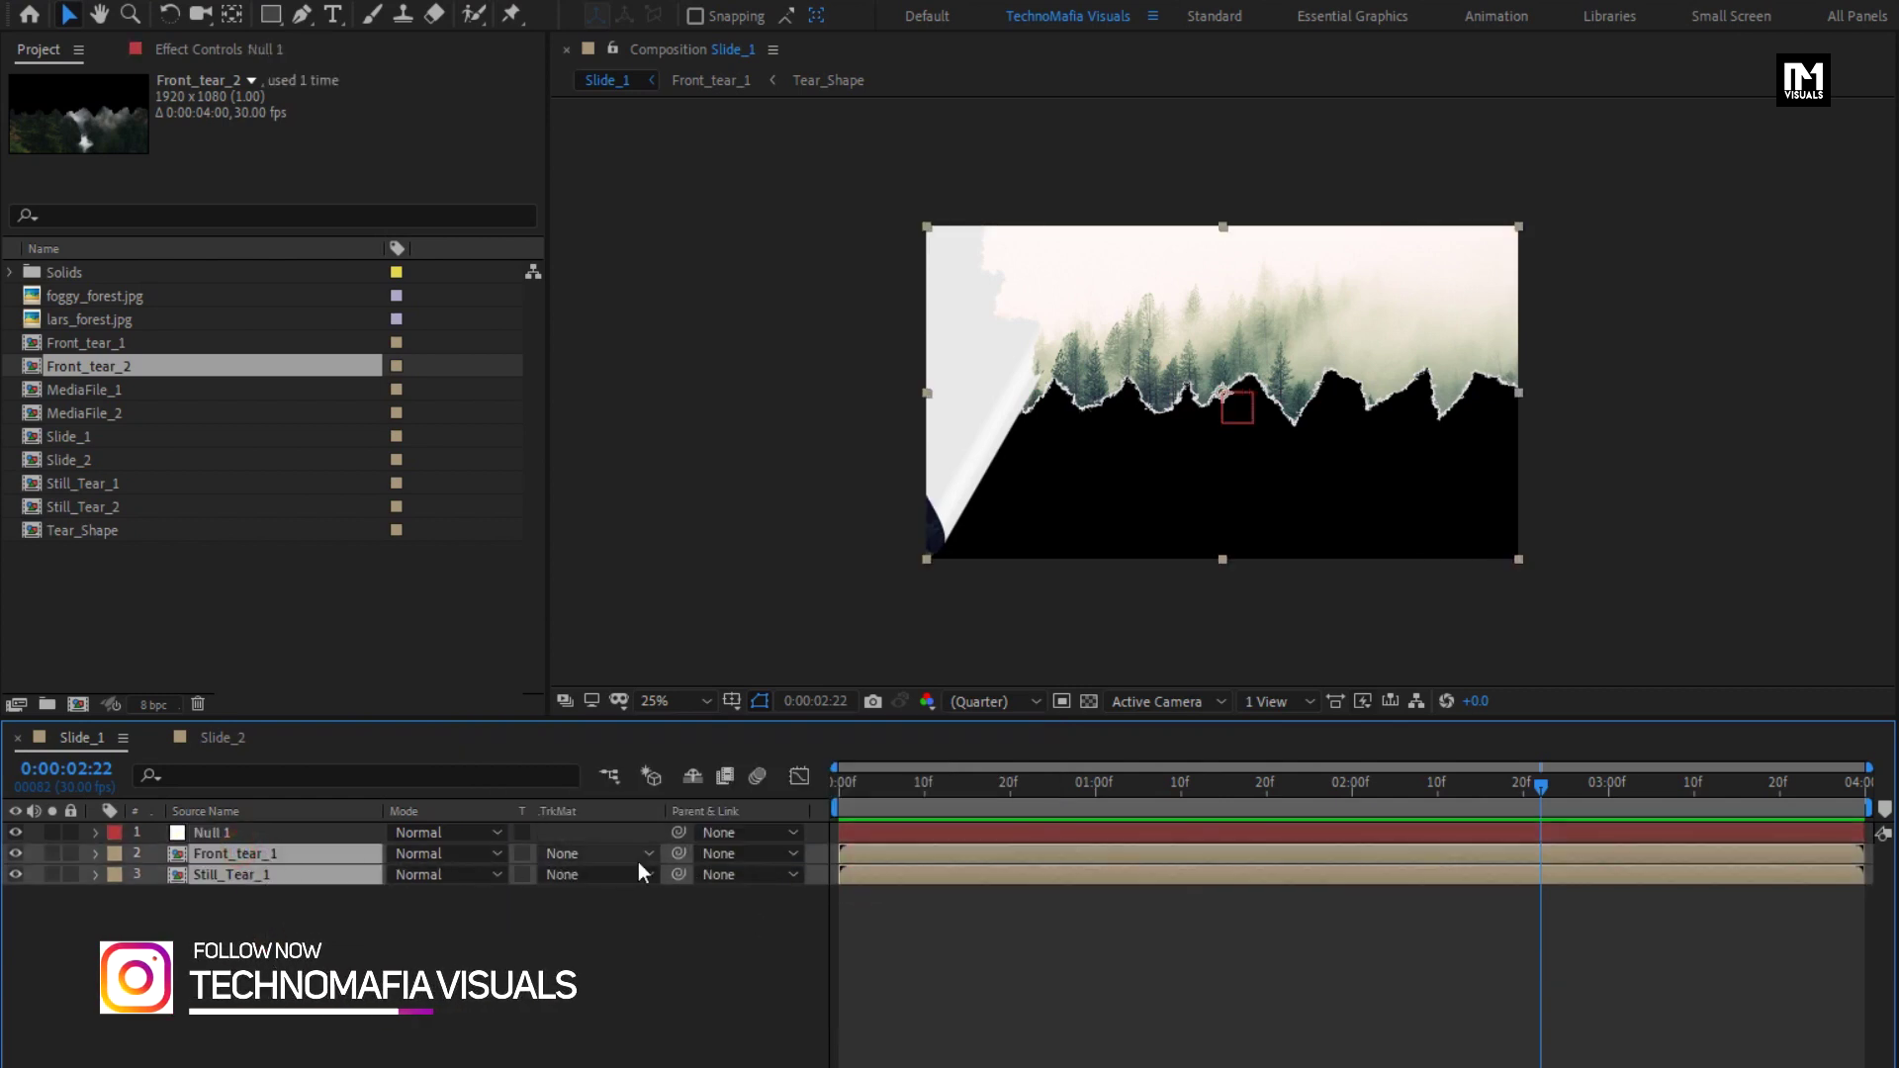
pyautogui.click(712, 855)
pyautogui.click(757, 912)
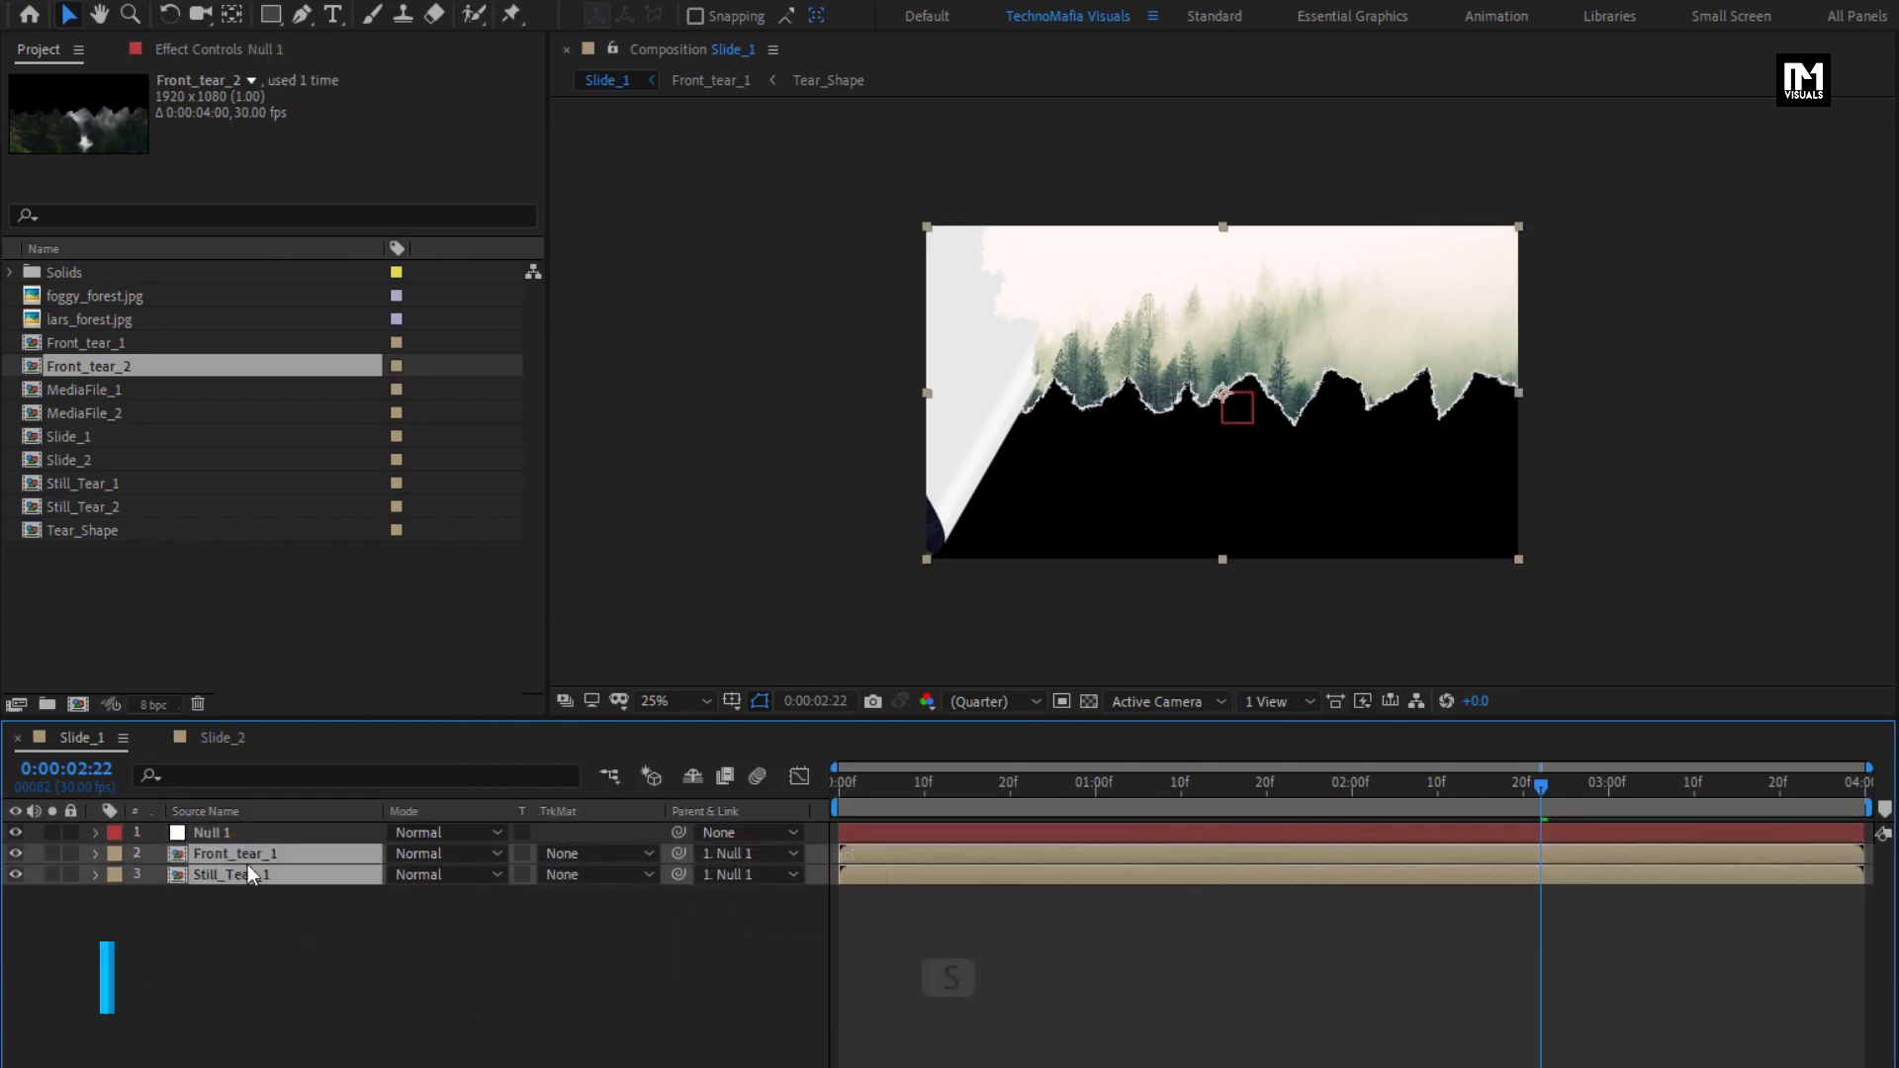
# Keyframe Null 1's Scale from 100% at 0:00:00:00 to 150% at 0:00:03:29, and preview the Slide_1 animation
pyautogui.click(216, 836)
pyautogui.press('s')
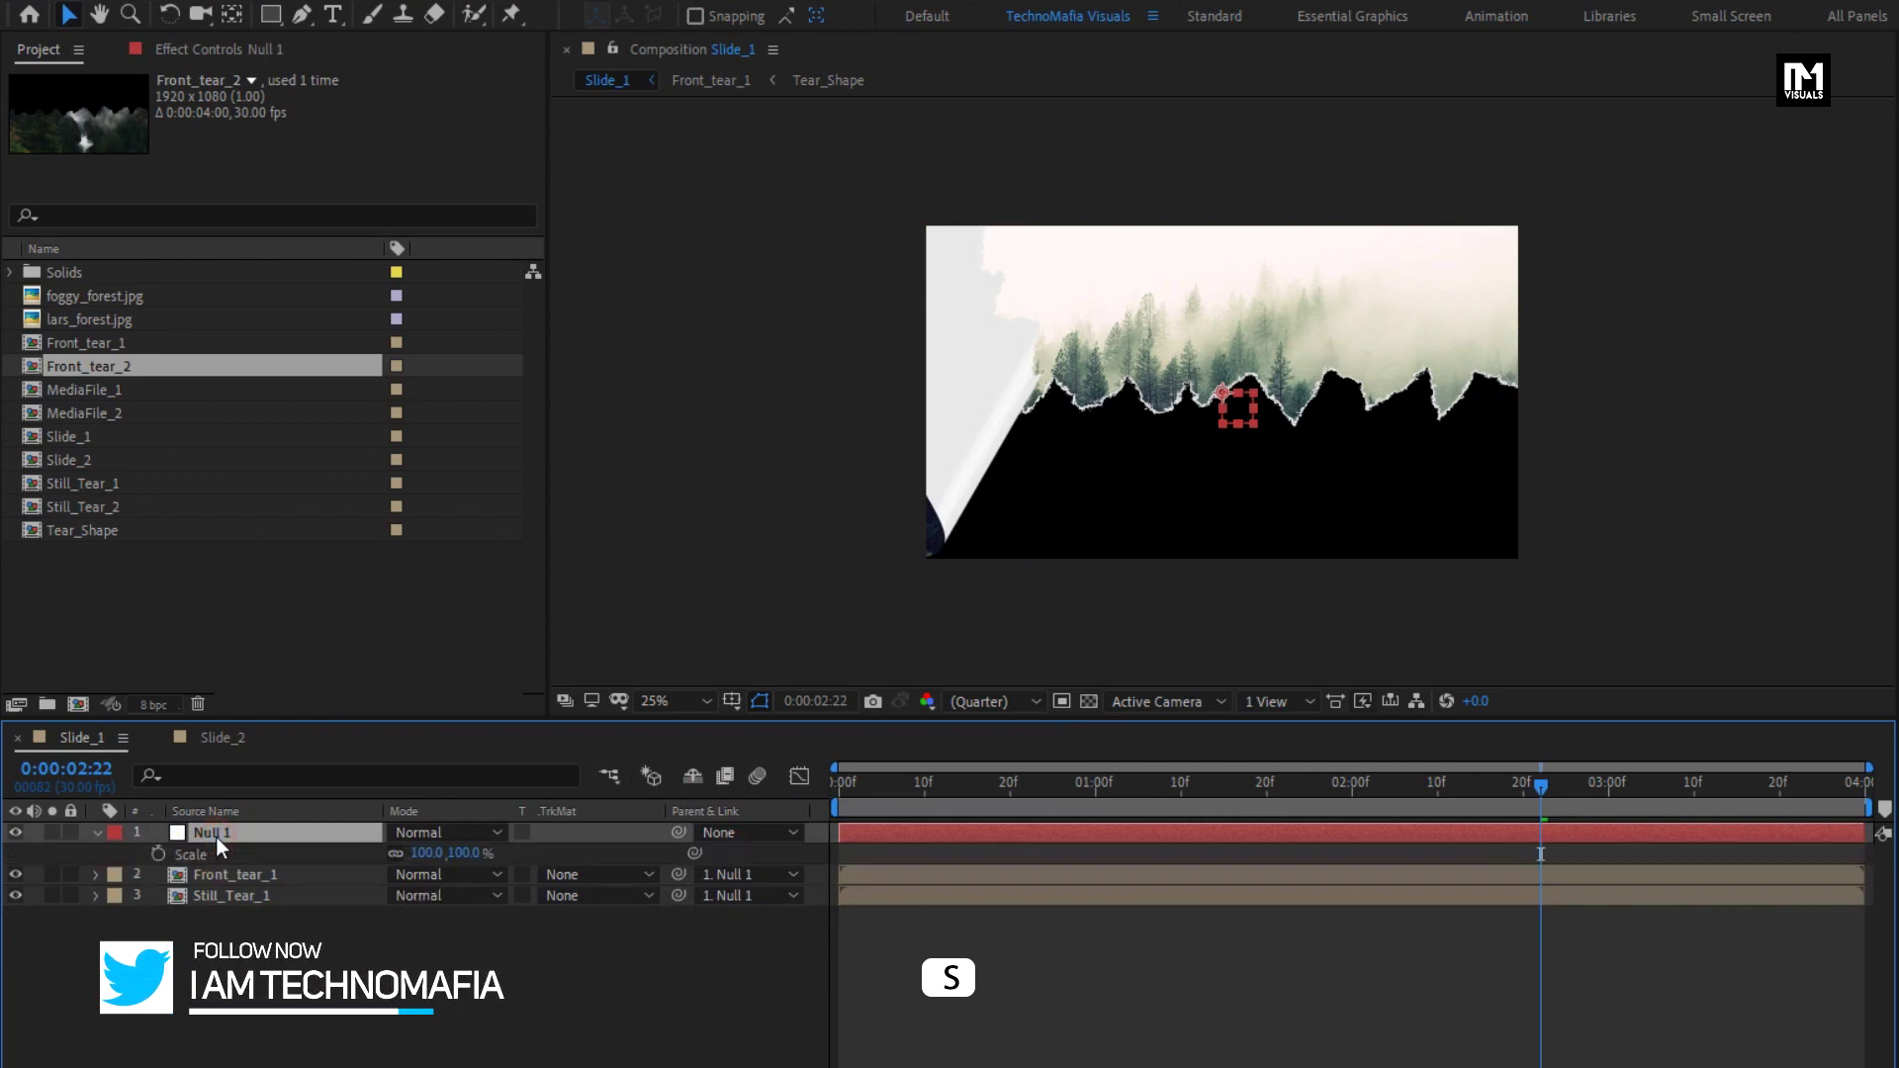
pyautogui.click(831, 786)
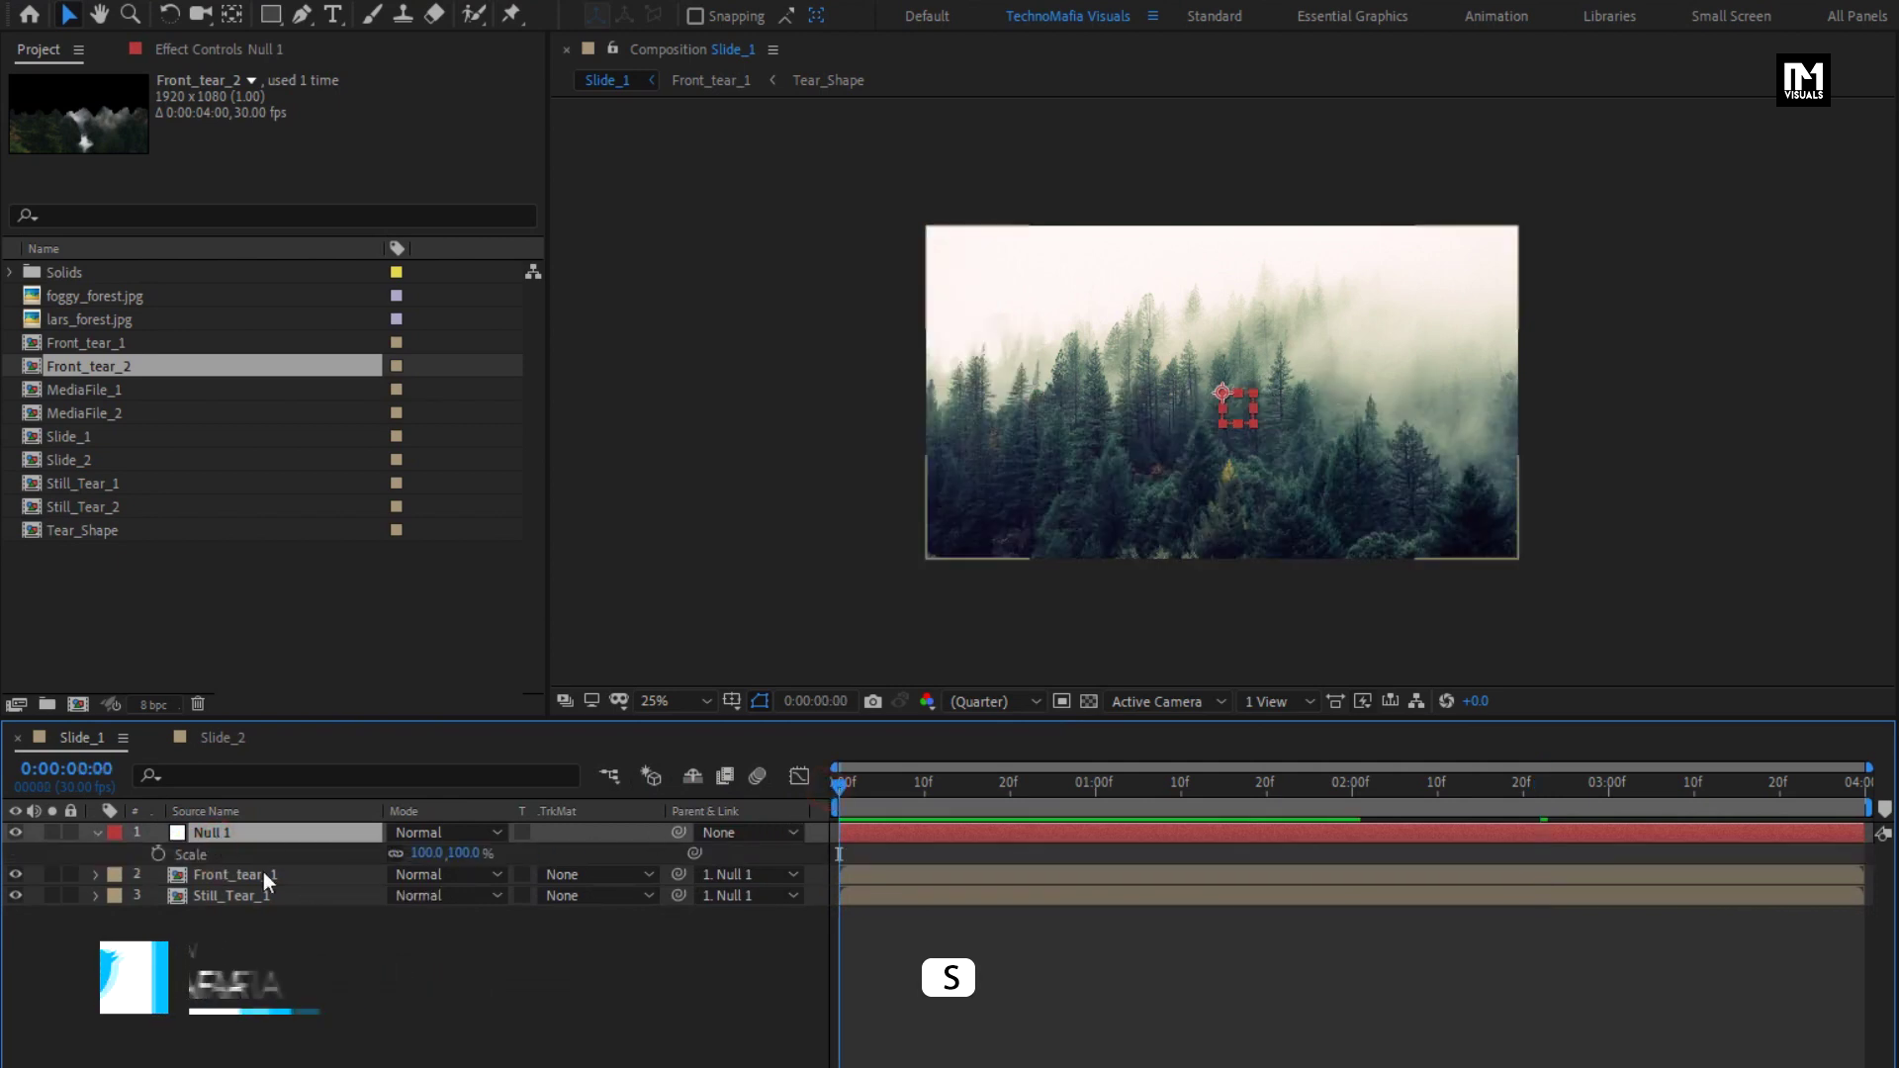
pyautogui.click(159, 854)
pyautogui.moveTo(839, 784); pyautogui.dragTo(1872, 806)
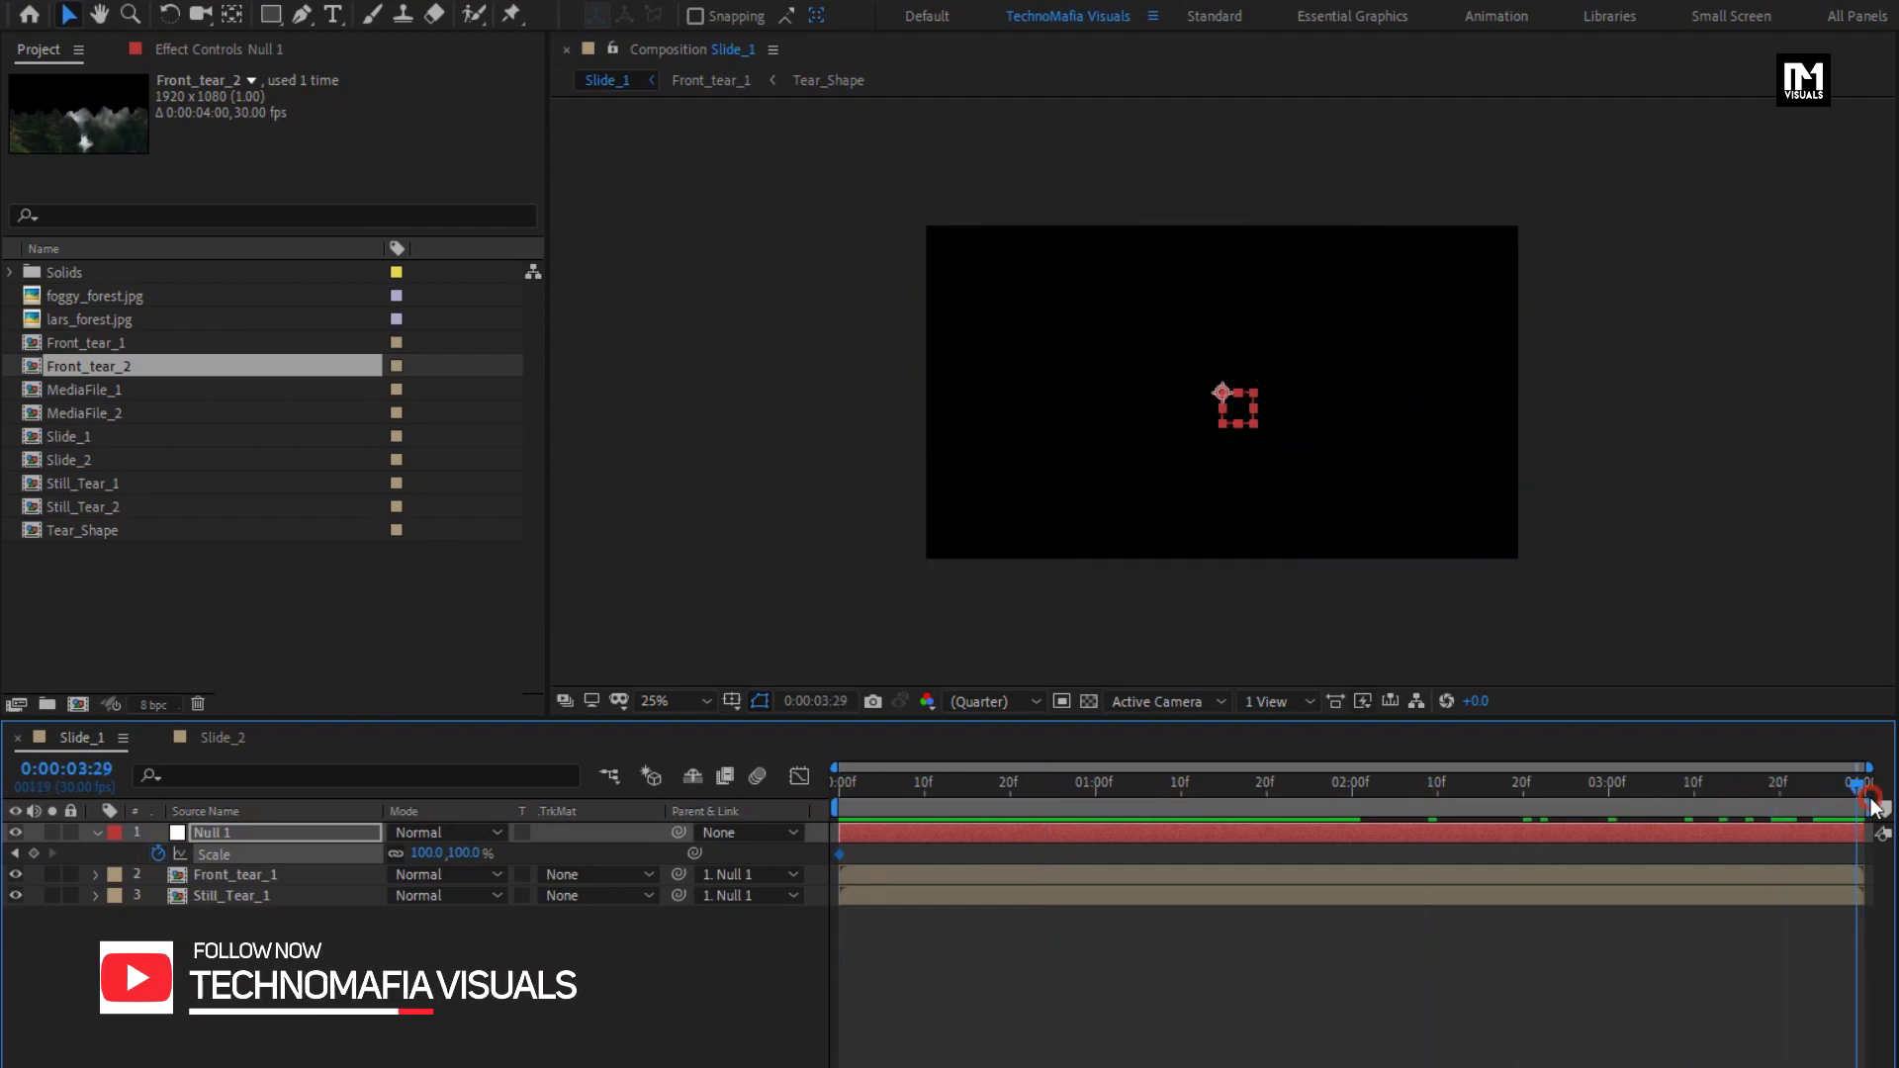
pyautogui.click(464, 852)
pyautogui.write('100')
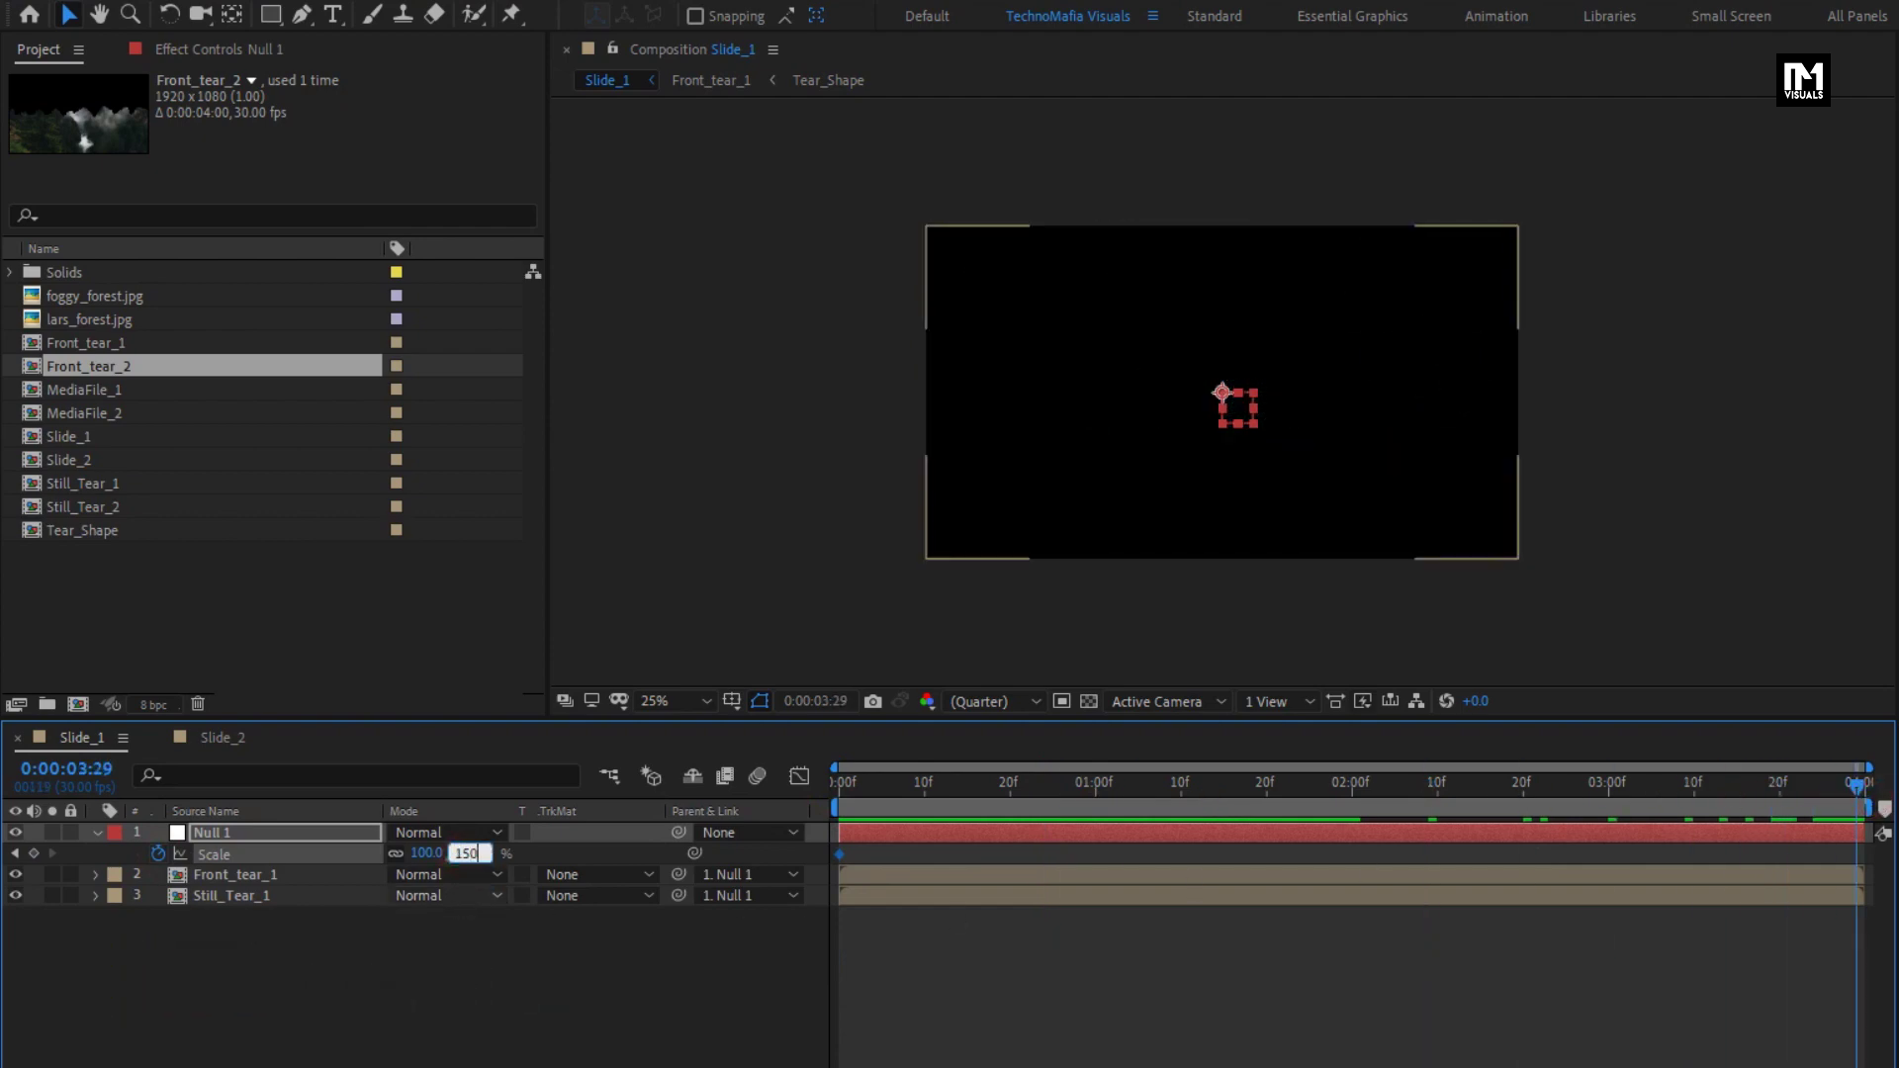
pyautogui.press('Return')
pyautogui.click(841, 786)
pyautogui.press('space')
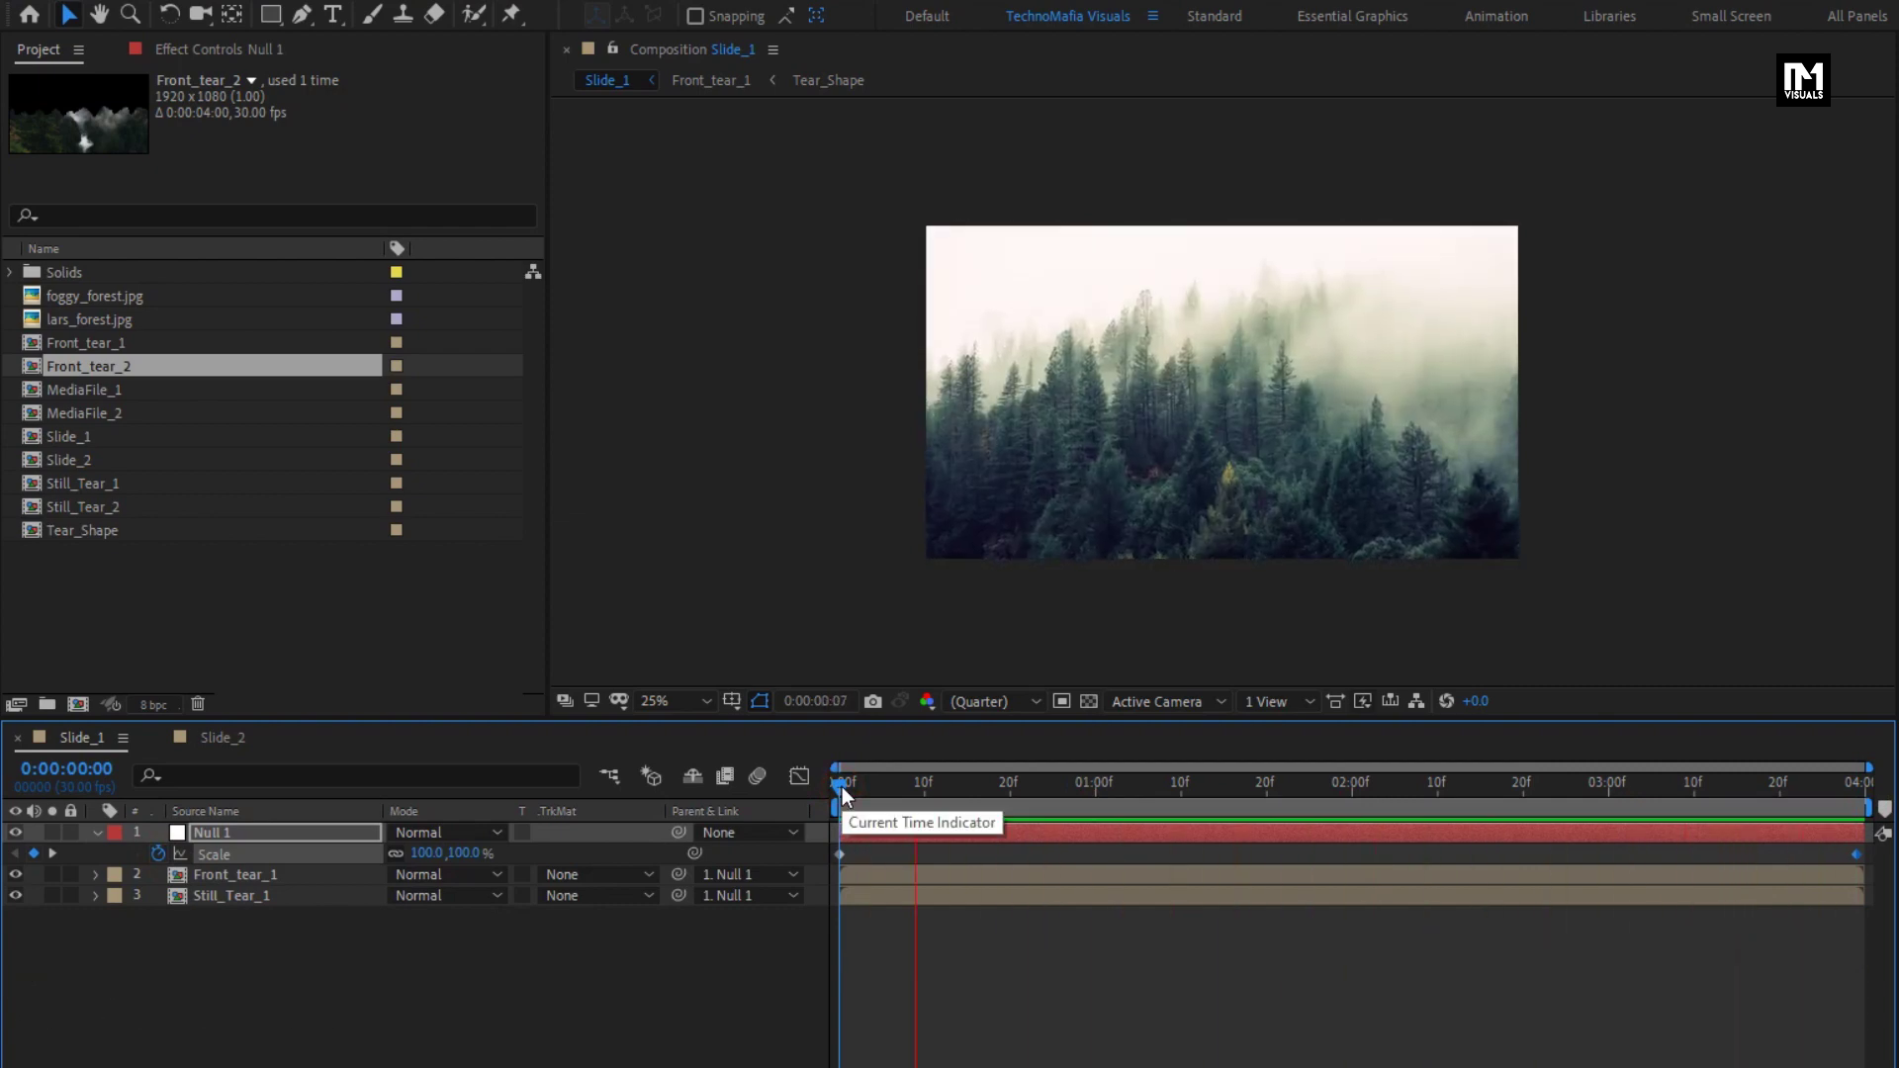
pyautogui.press('space')
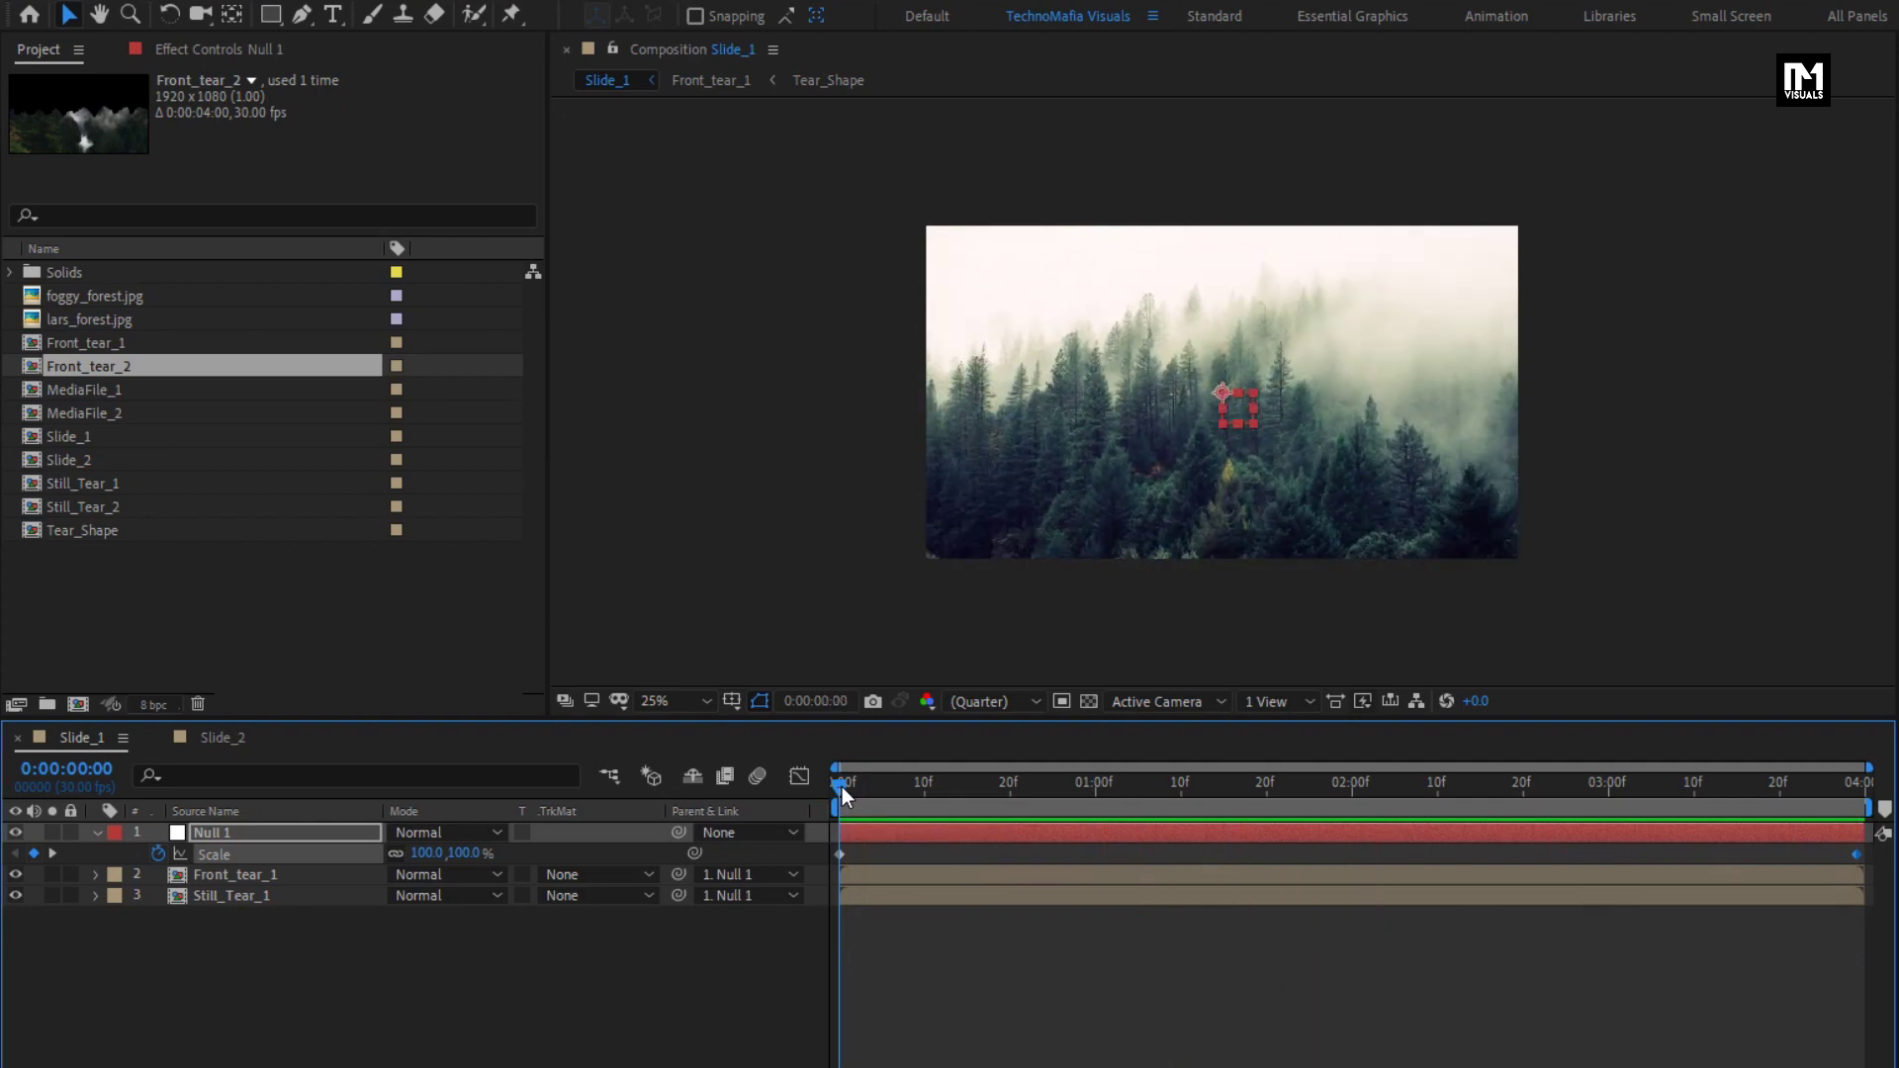
pyautogui.click(97, 831)
# Add a null object to the Slide_2 composition and parent the Front_tear_2 and Still_Tear_2 layers to it
pyautogui.click(220, 737)
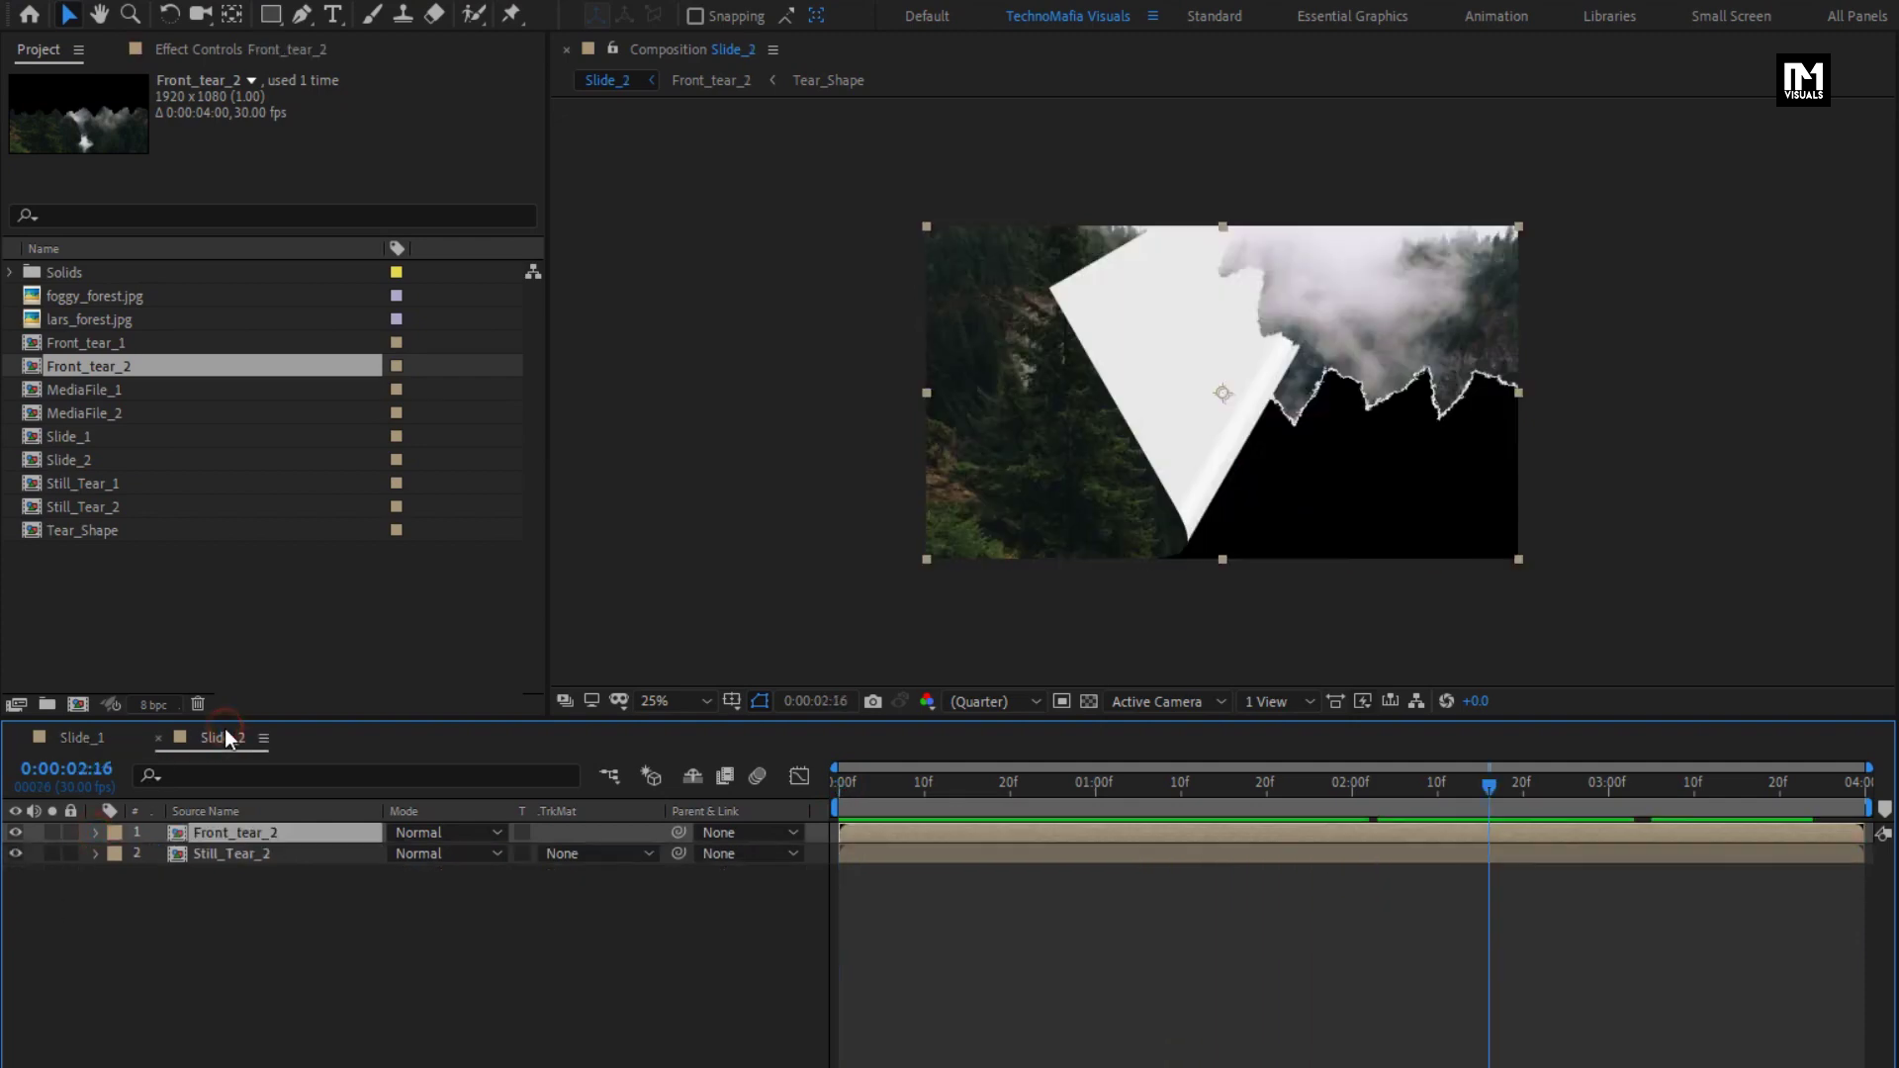
pyautogui.rightClick(321, 959)
pyautogui.moveTo(385, 700)
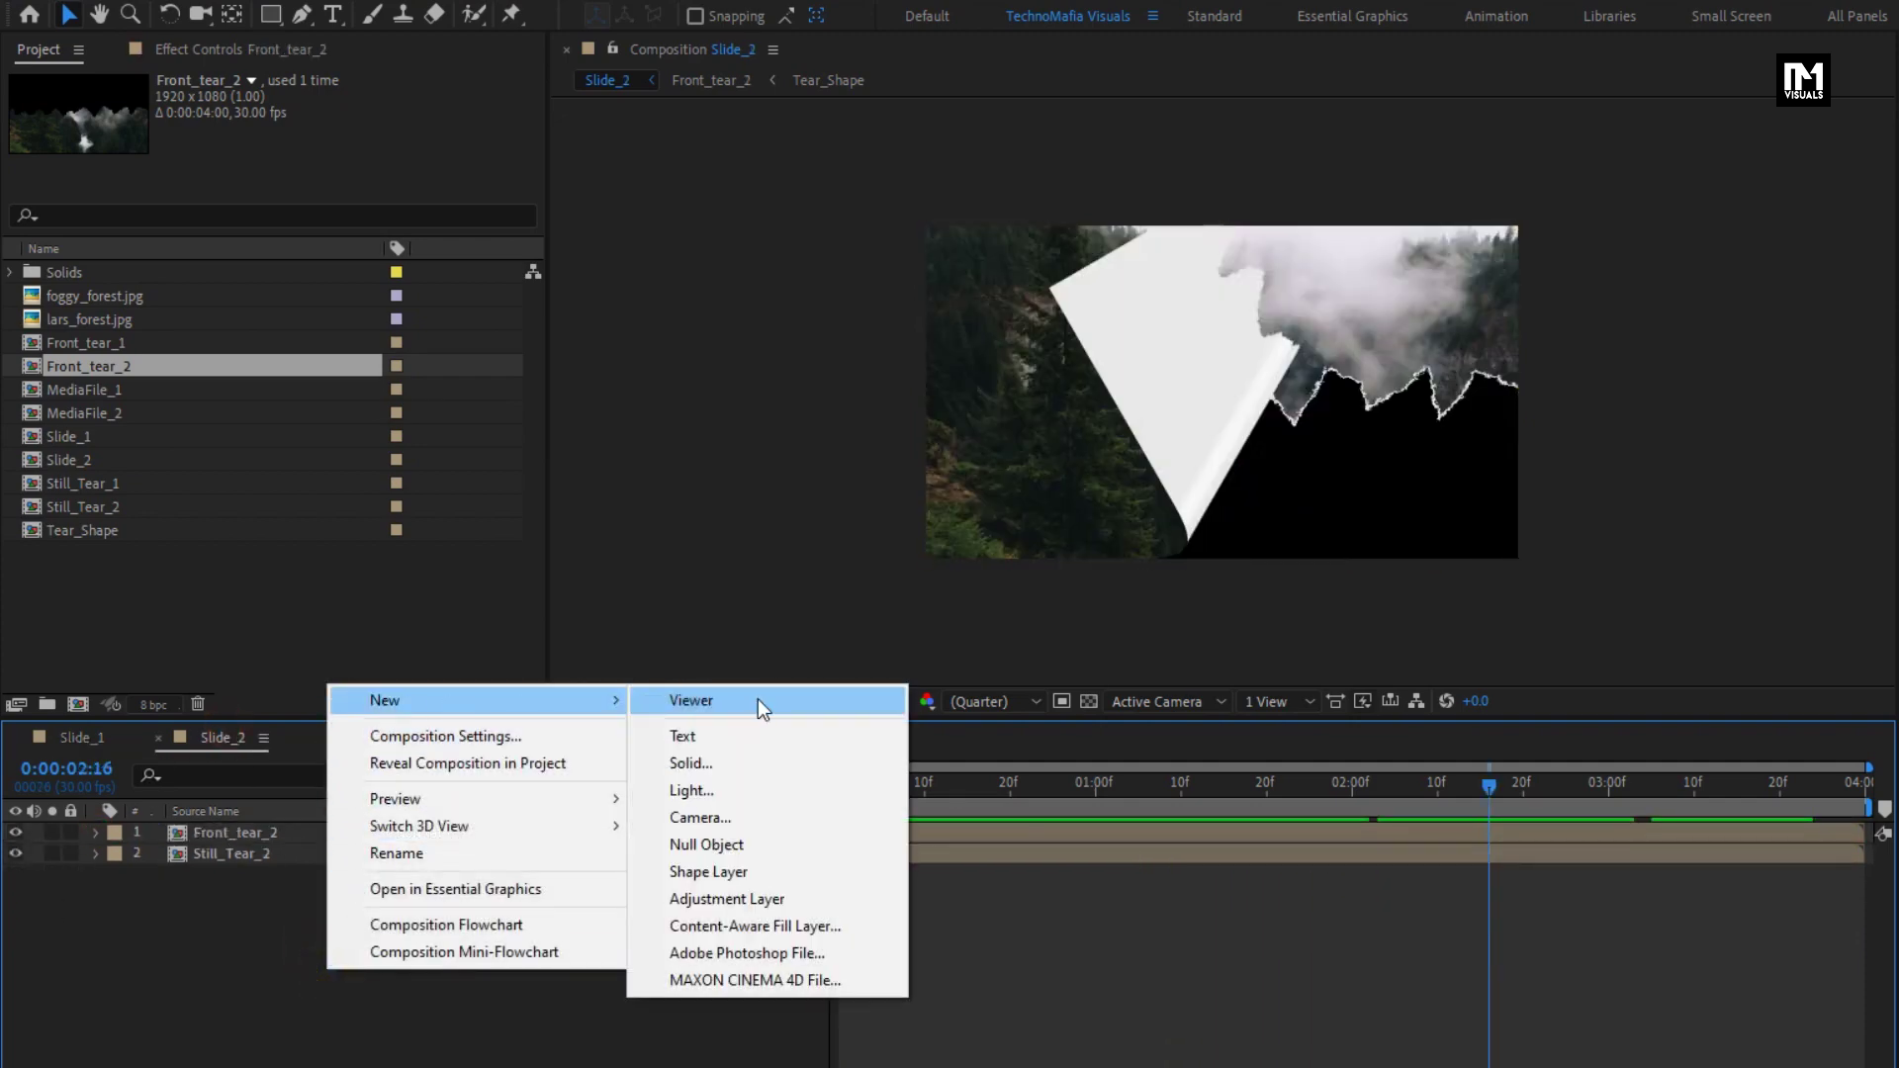
pyautogui.click(773, 835)
pyautogui.click(238, 874)
pyautogui.keyDown('shift'); pyautogui.click(270, 856); pyautogui.keyUp('shift')
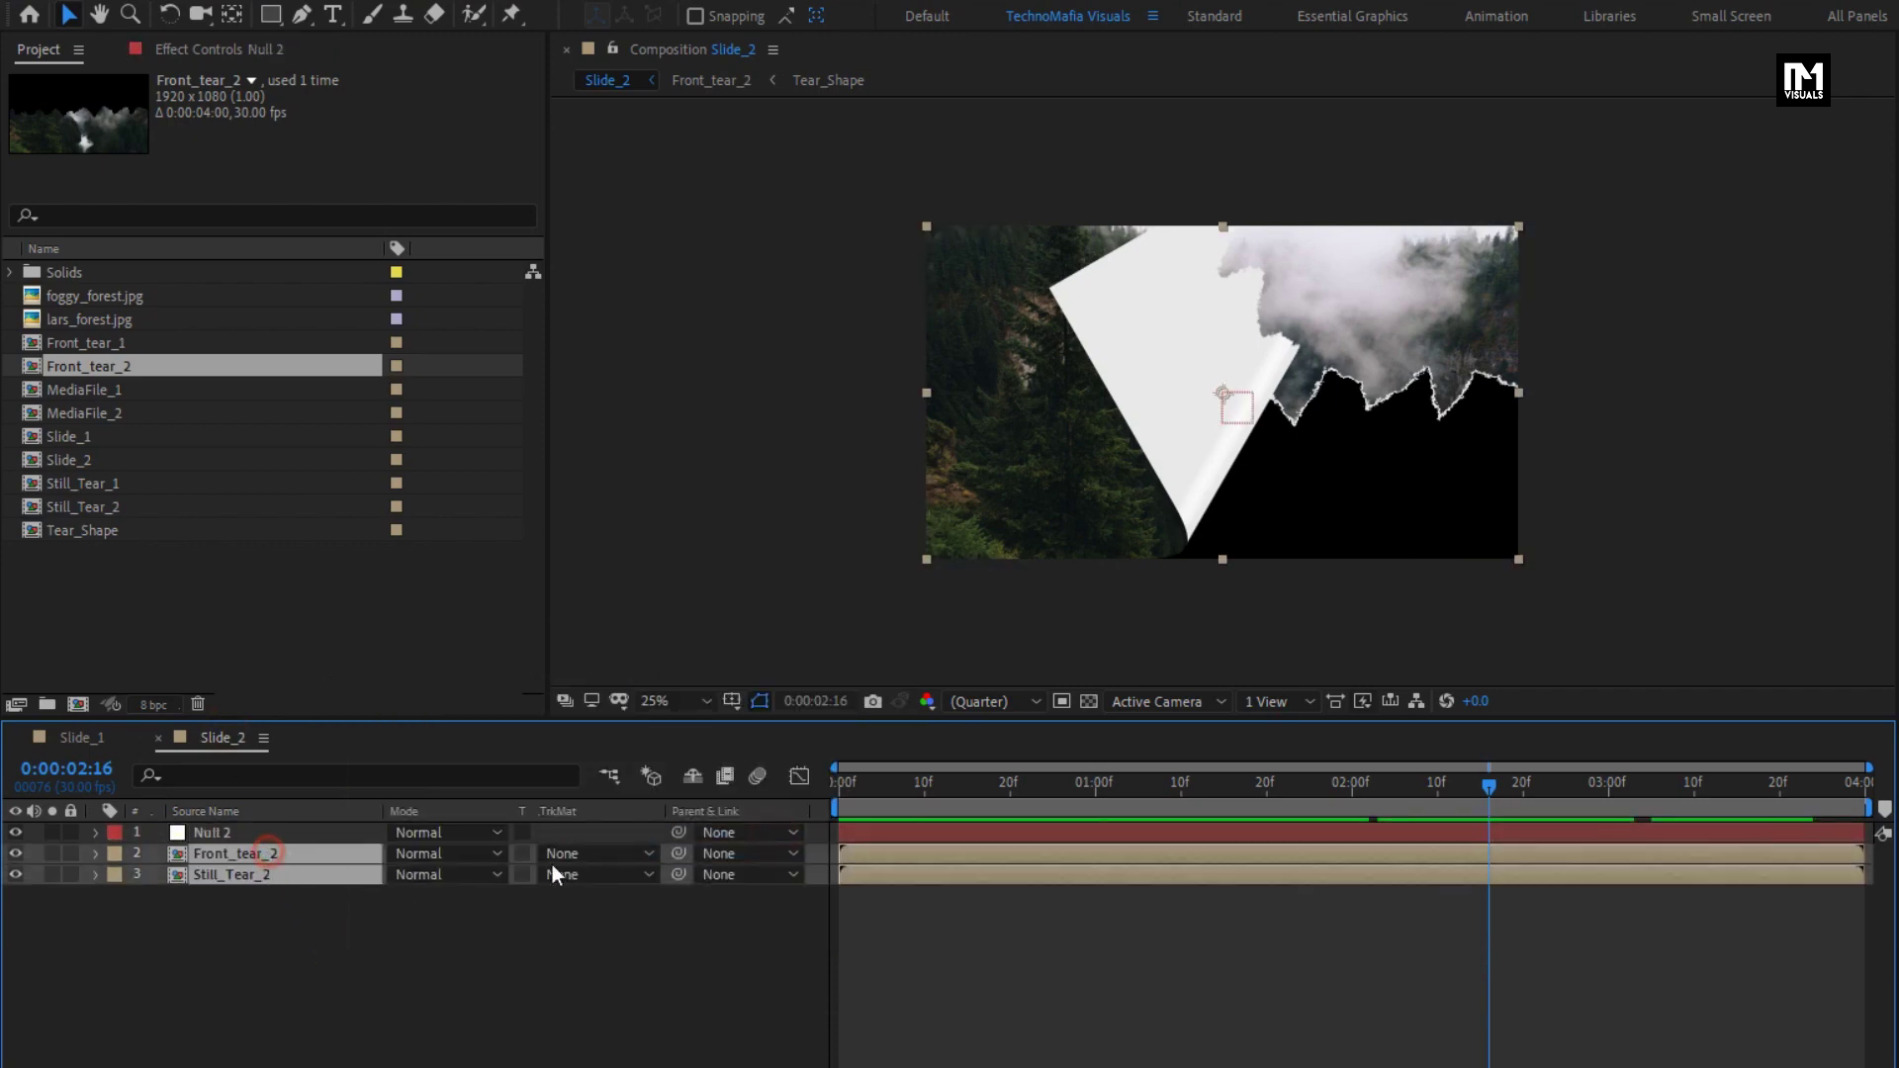
pyautogui.click(720, 855)
pyautogui.click(740, 918)
# Keyframe Null 2's Scale from 100% at 0:00:00:00 to 150% at 0:00:03:29, and preview the Slide_2 animation
pyautogui.click(229, 832)
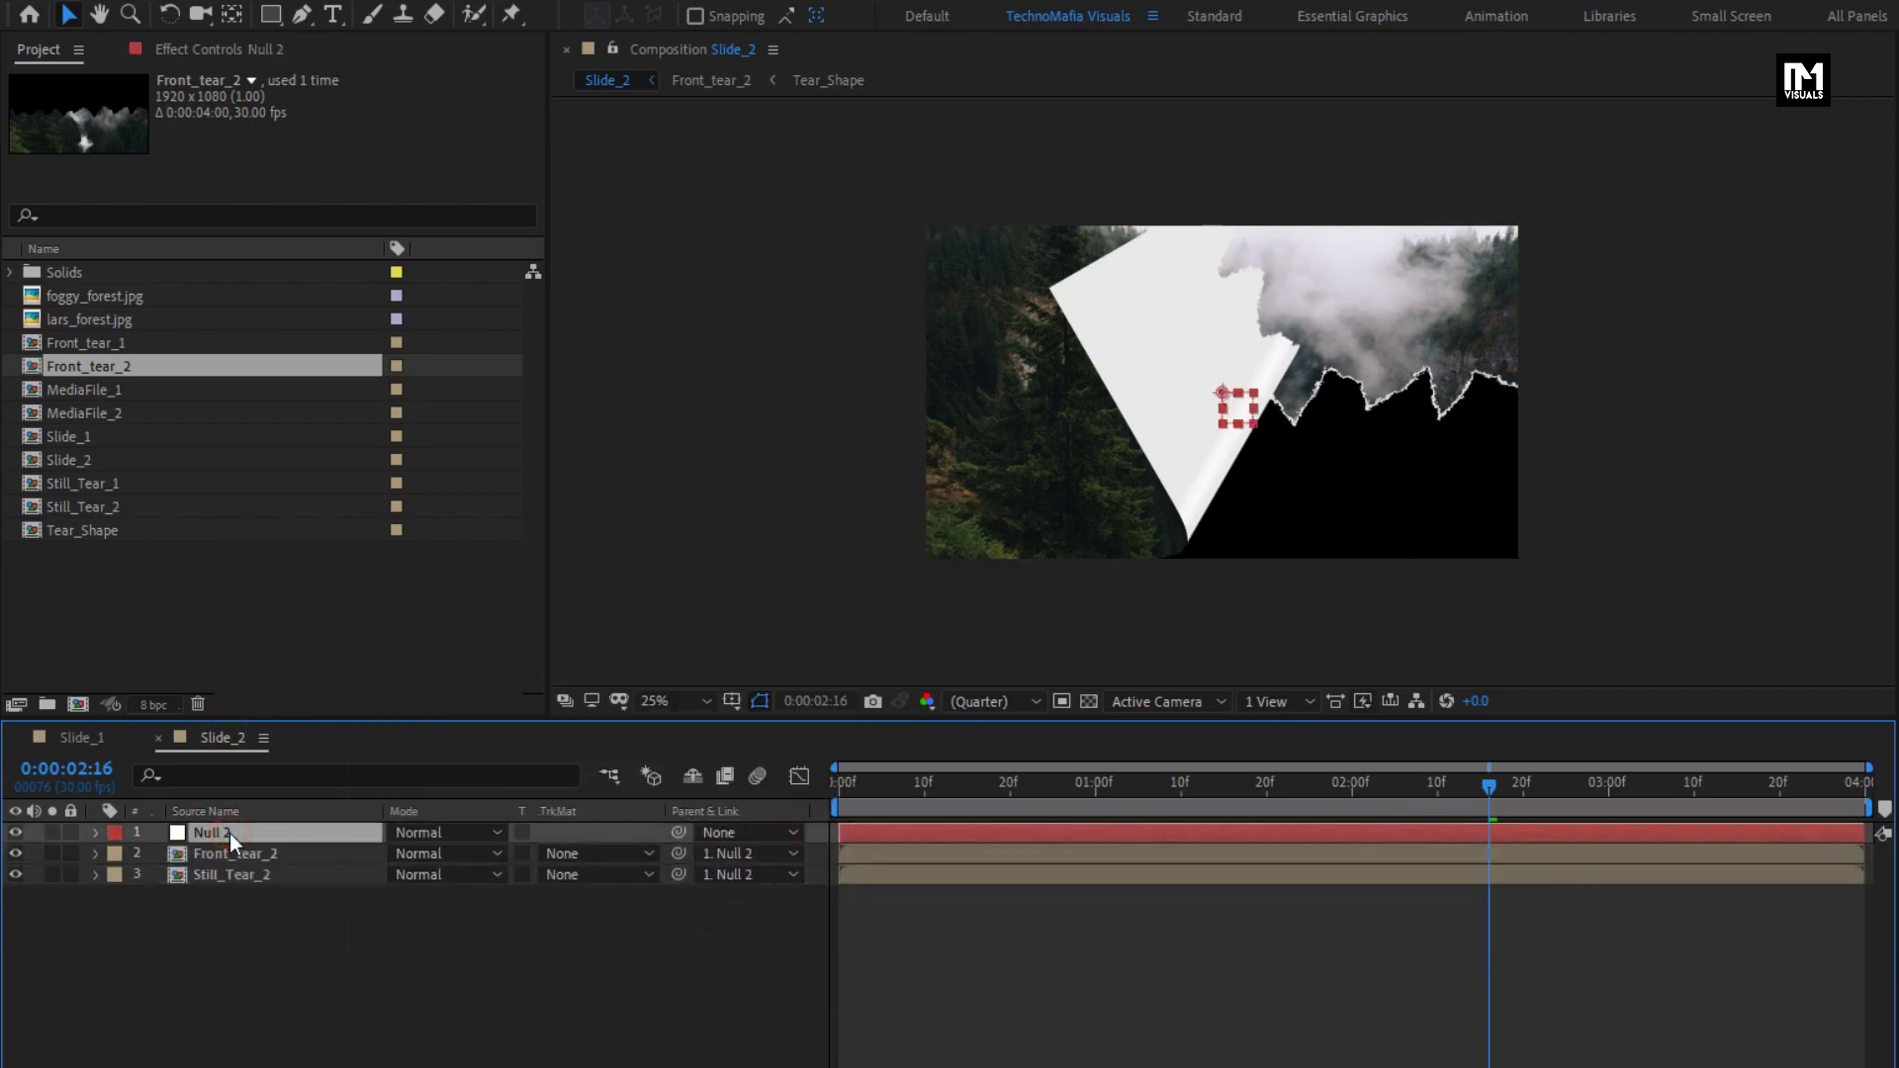
pyautogui.press('s')
pyautogui.press('Home')
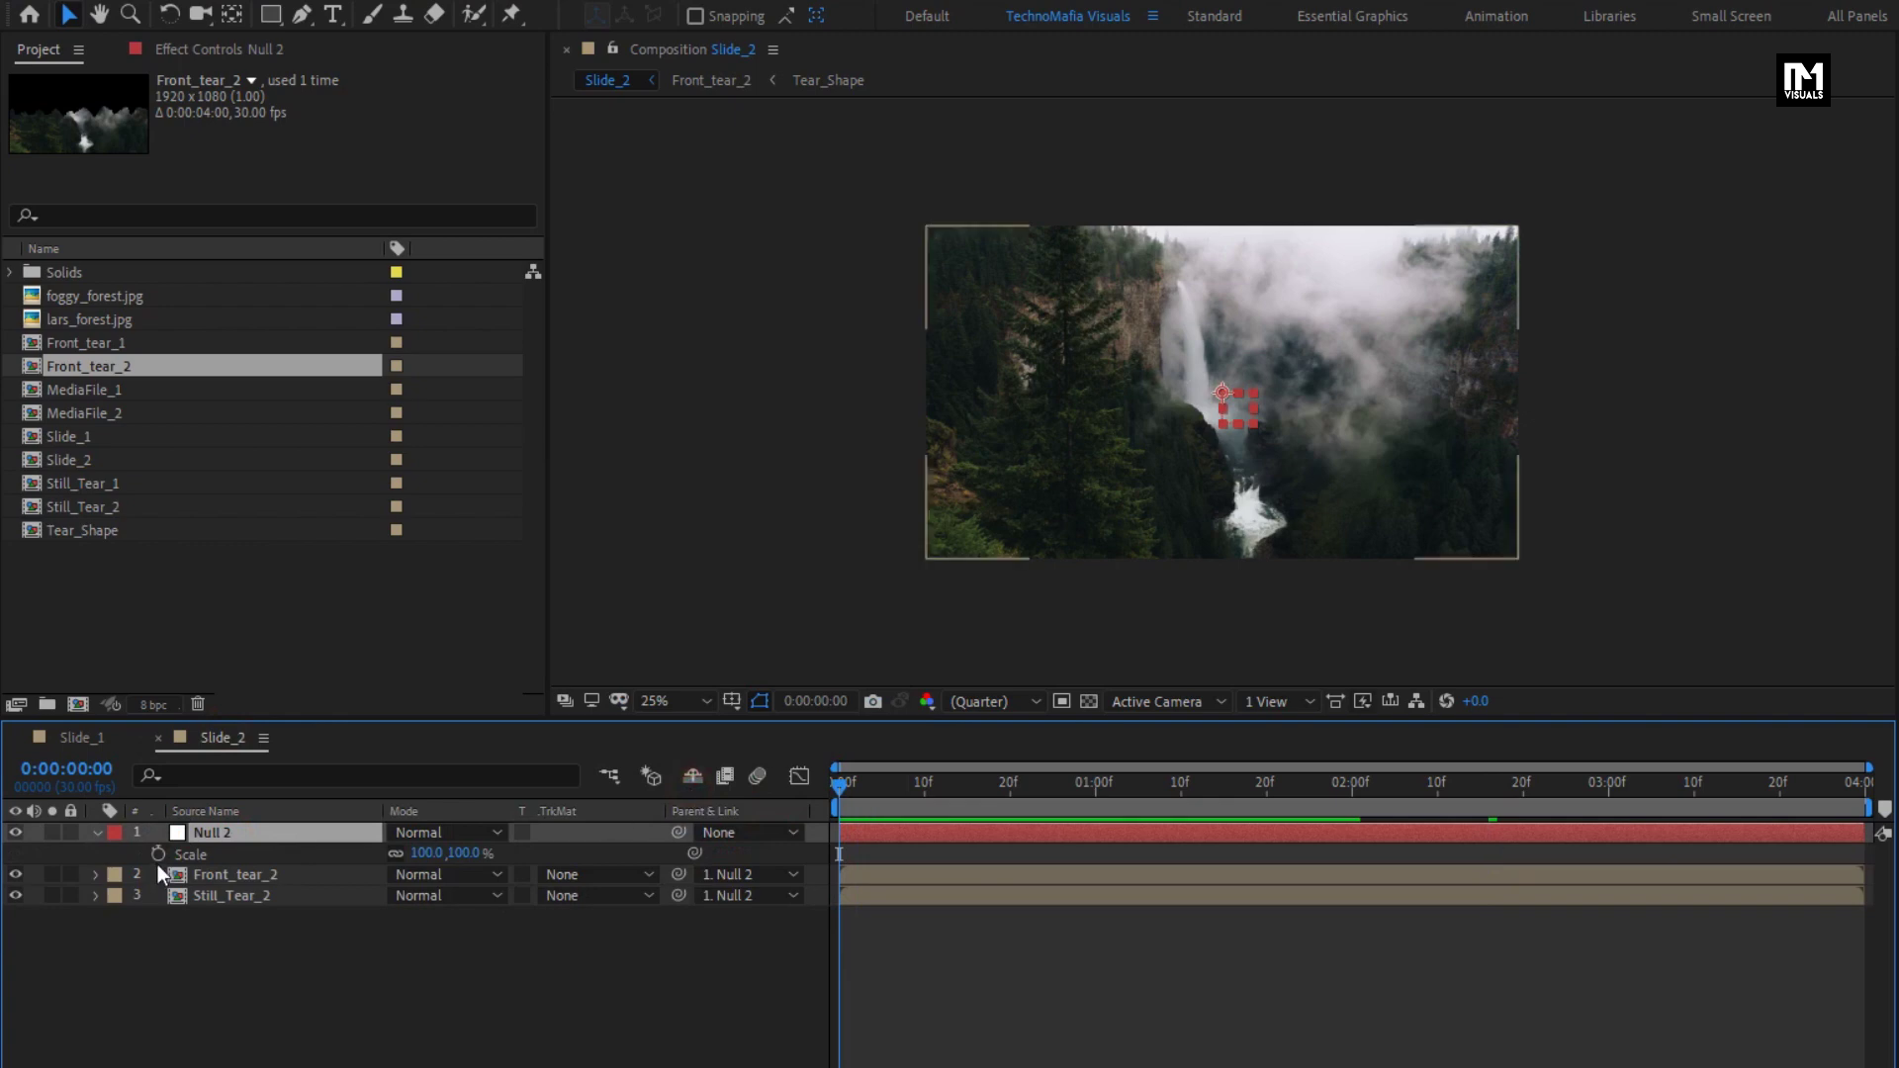
pyautogui.click(158, 853)
pyautogui.click(1876, 796)
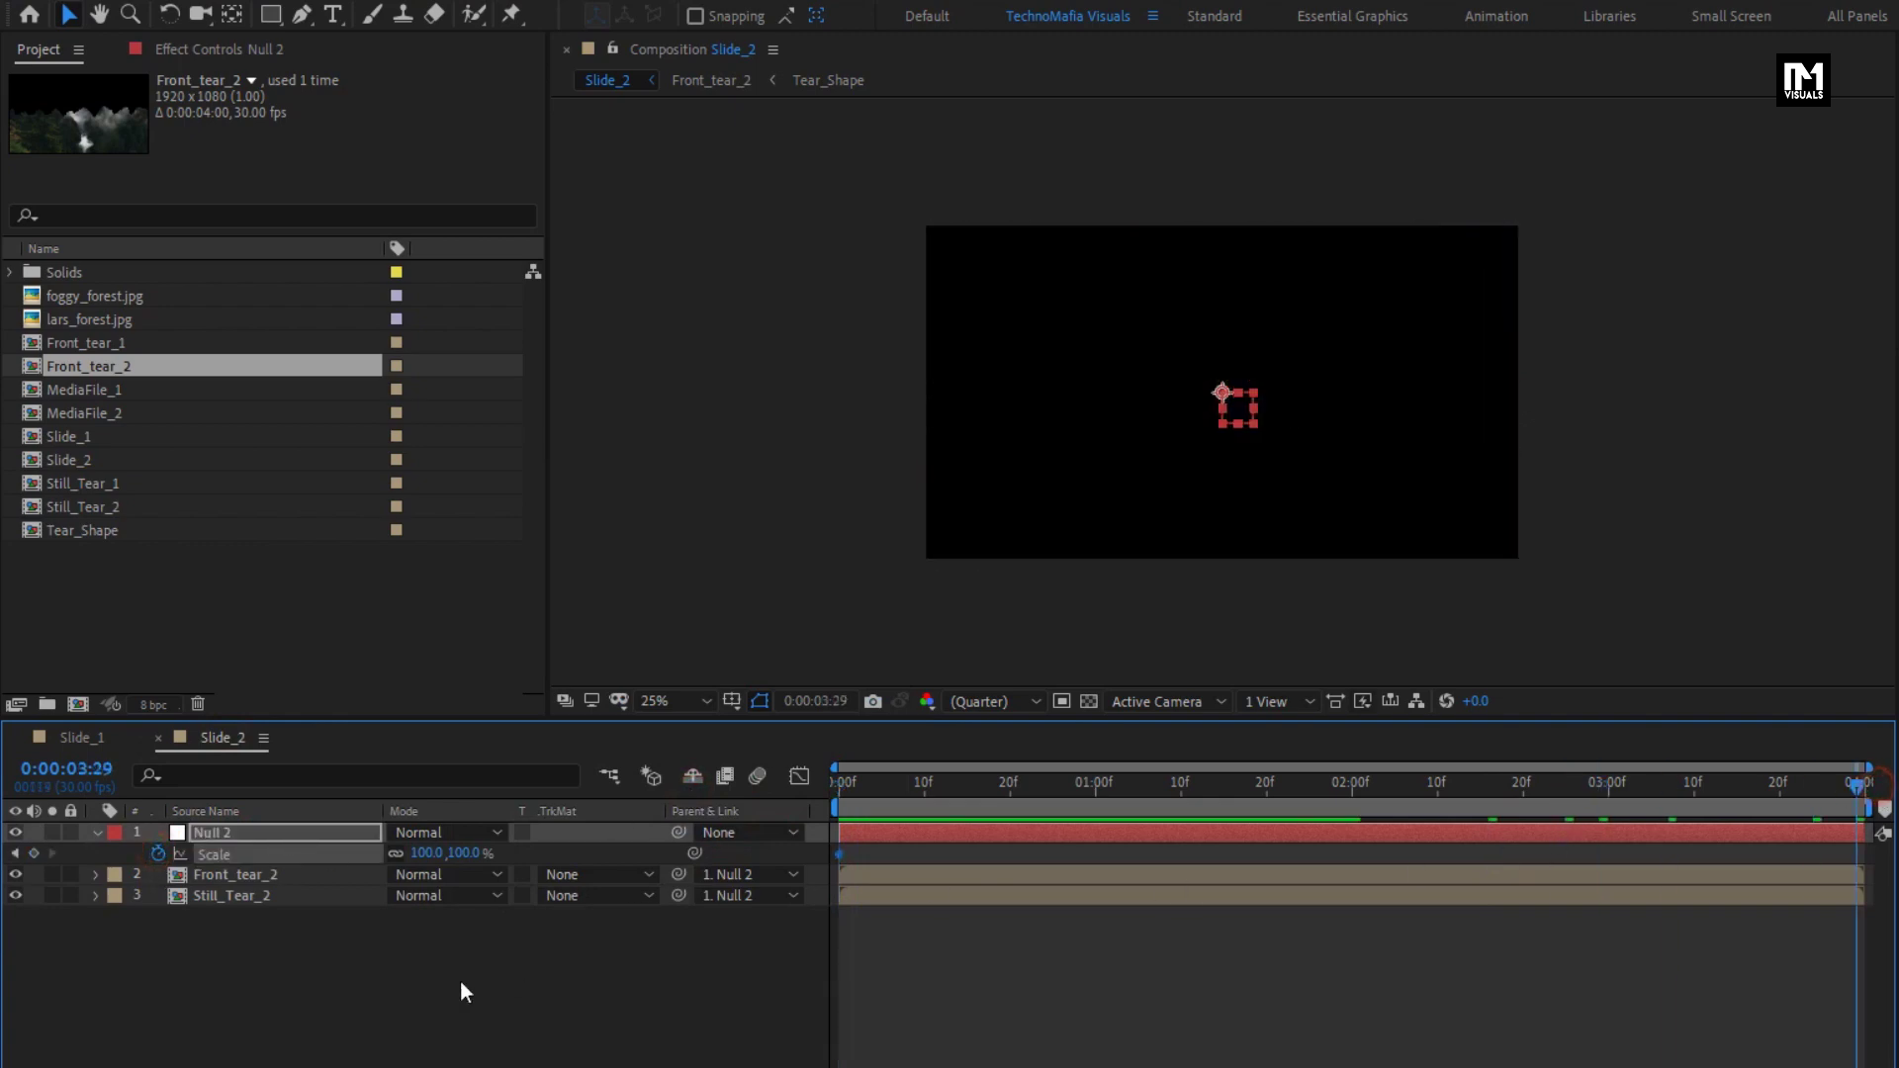
pyautogui.click(467, 853)
pyautogui.write('150')
pyautogui.press('Return')
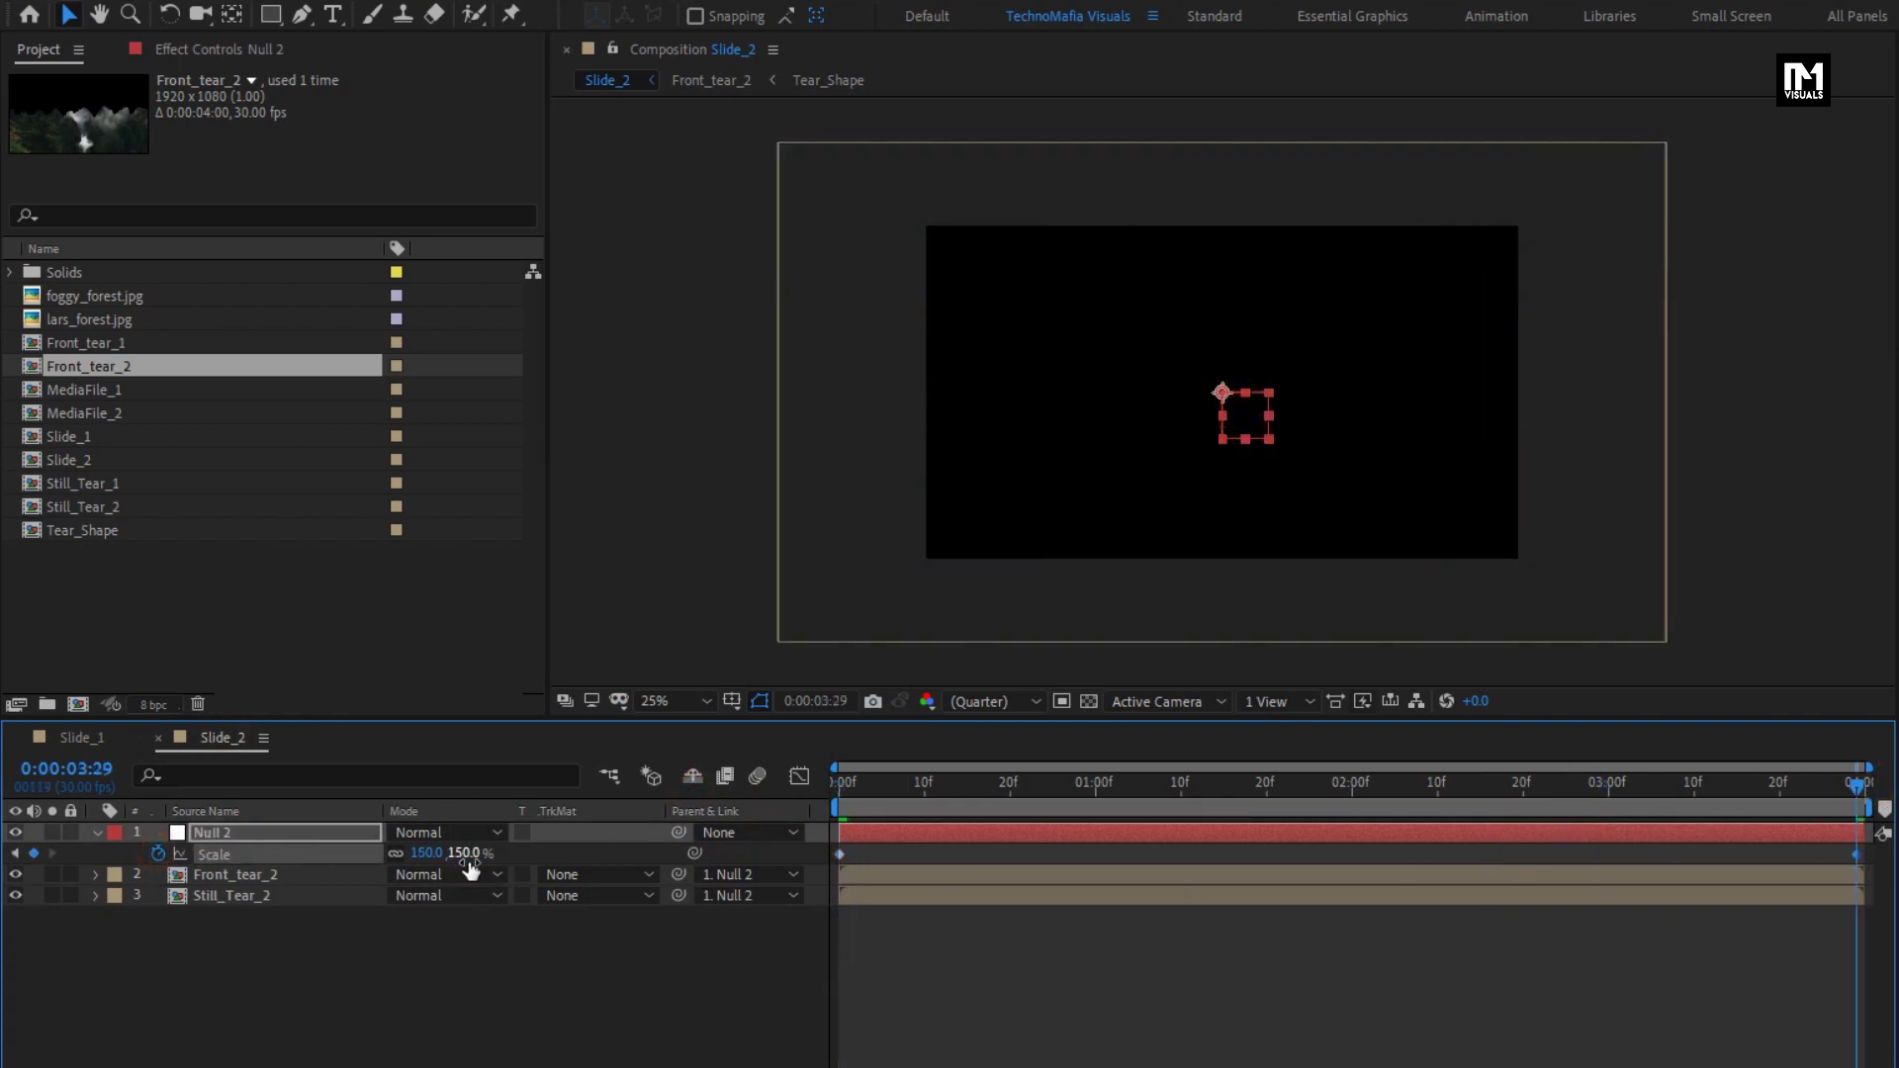
pyautogui.click(841, 785)
pyautogui.press('space')
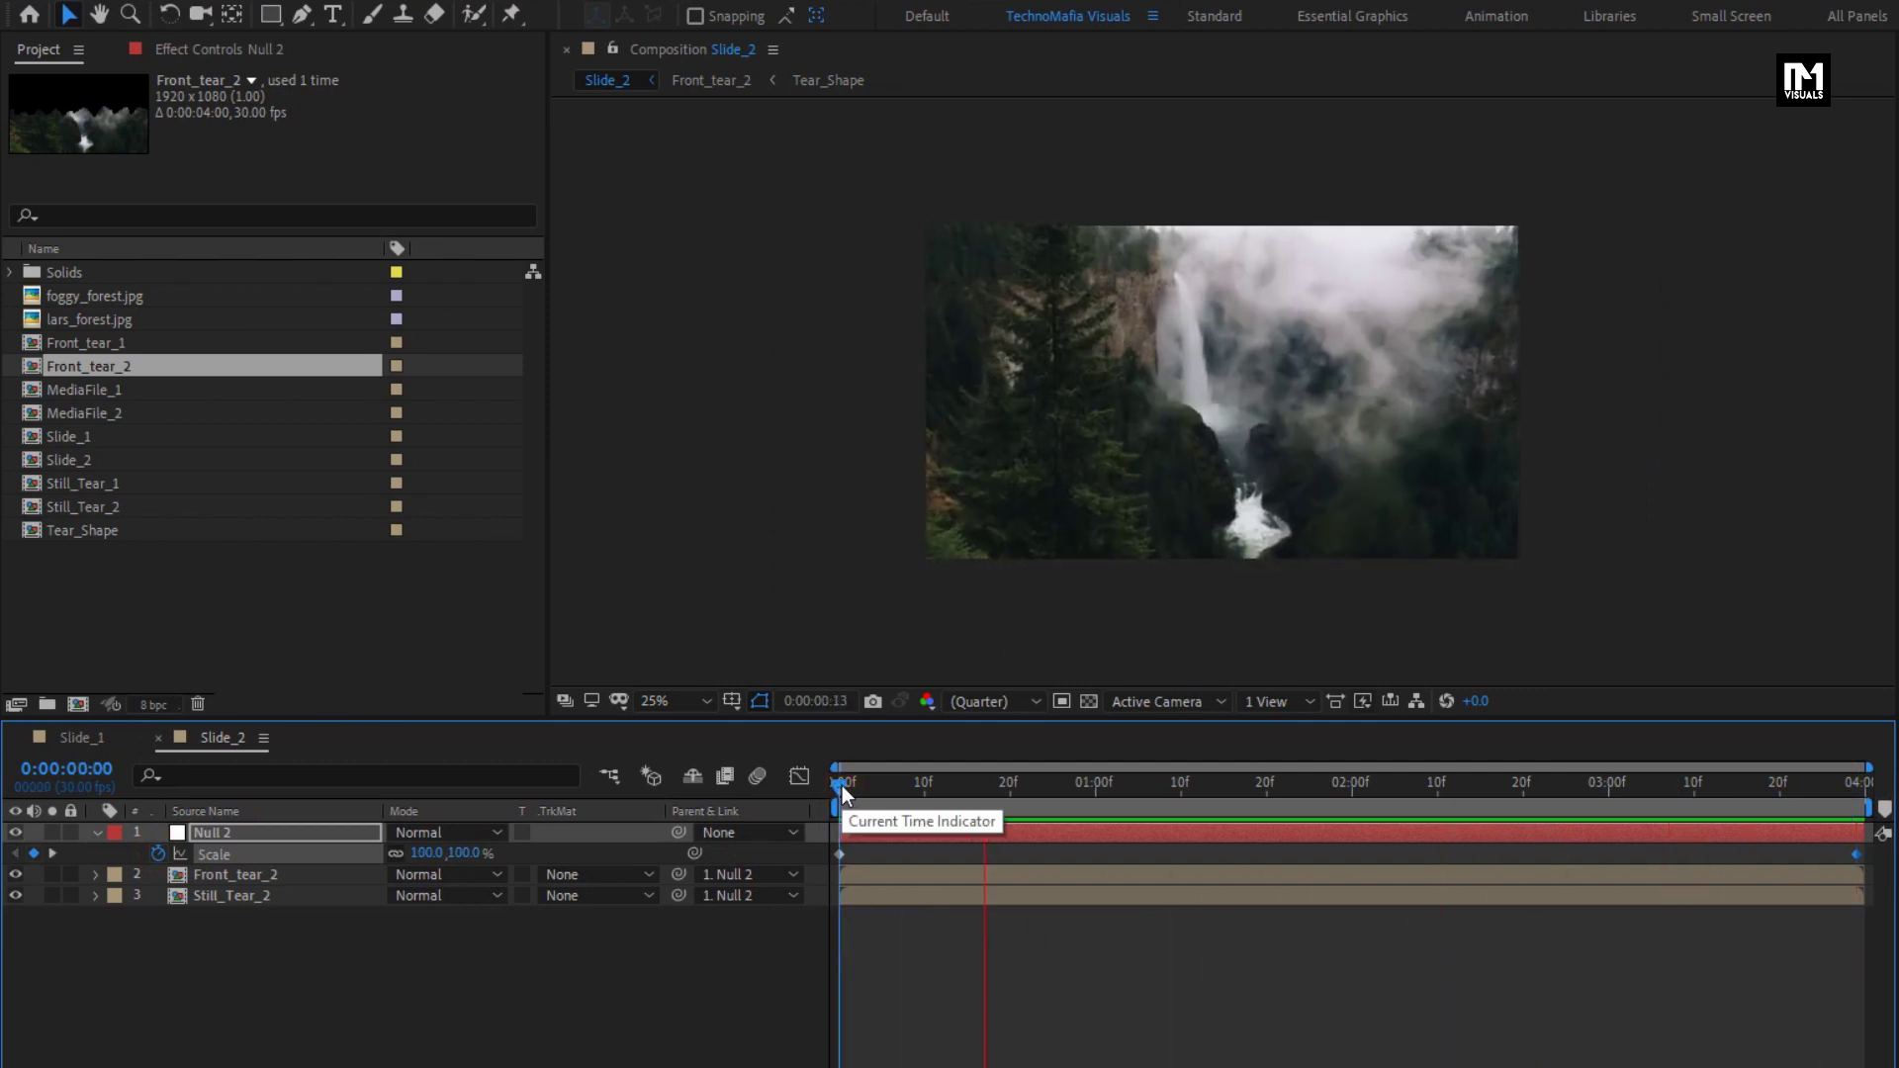
pyautogui.press('space')
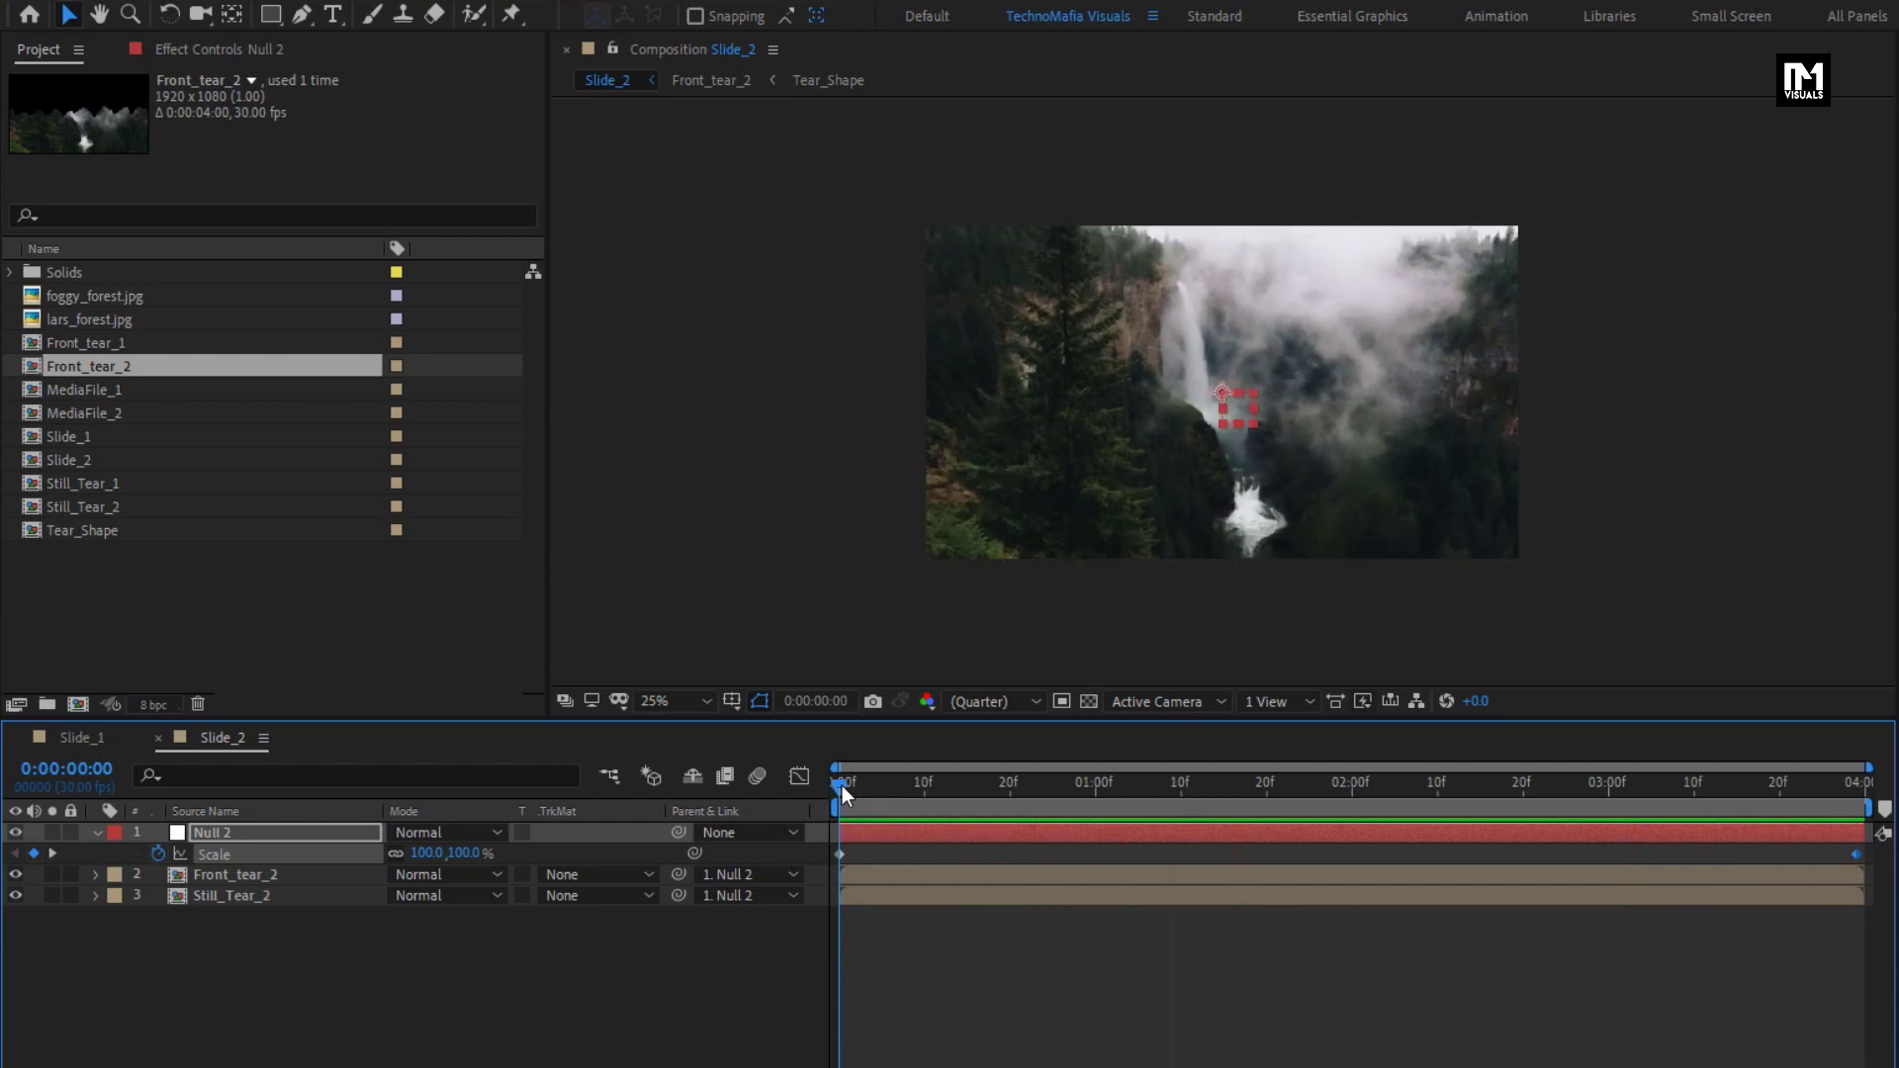
pyautogui.click(96, 832)
# Create a new composition named Slideshow with a duration of 0:00:06:00
pyautogui.hotkey('ctrl', 'n')
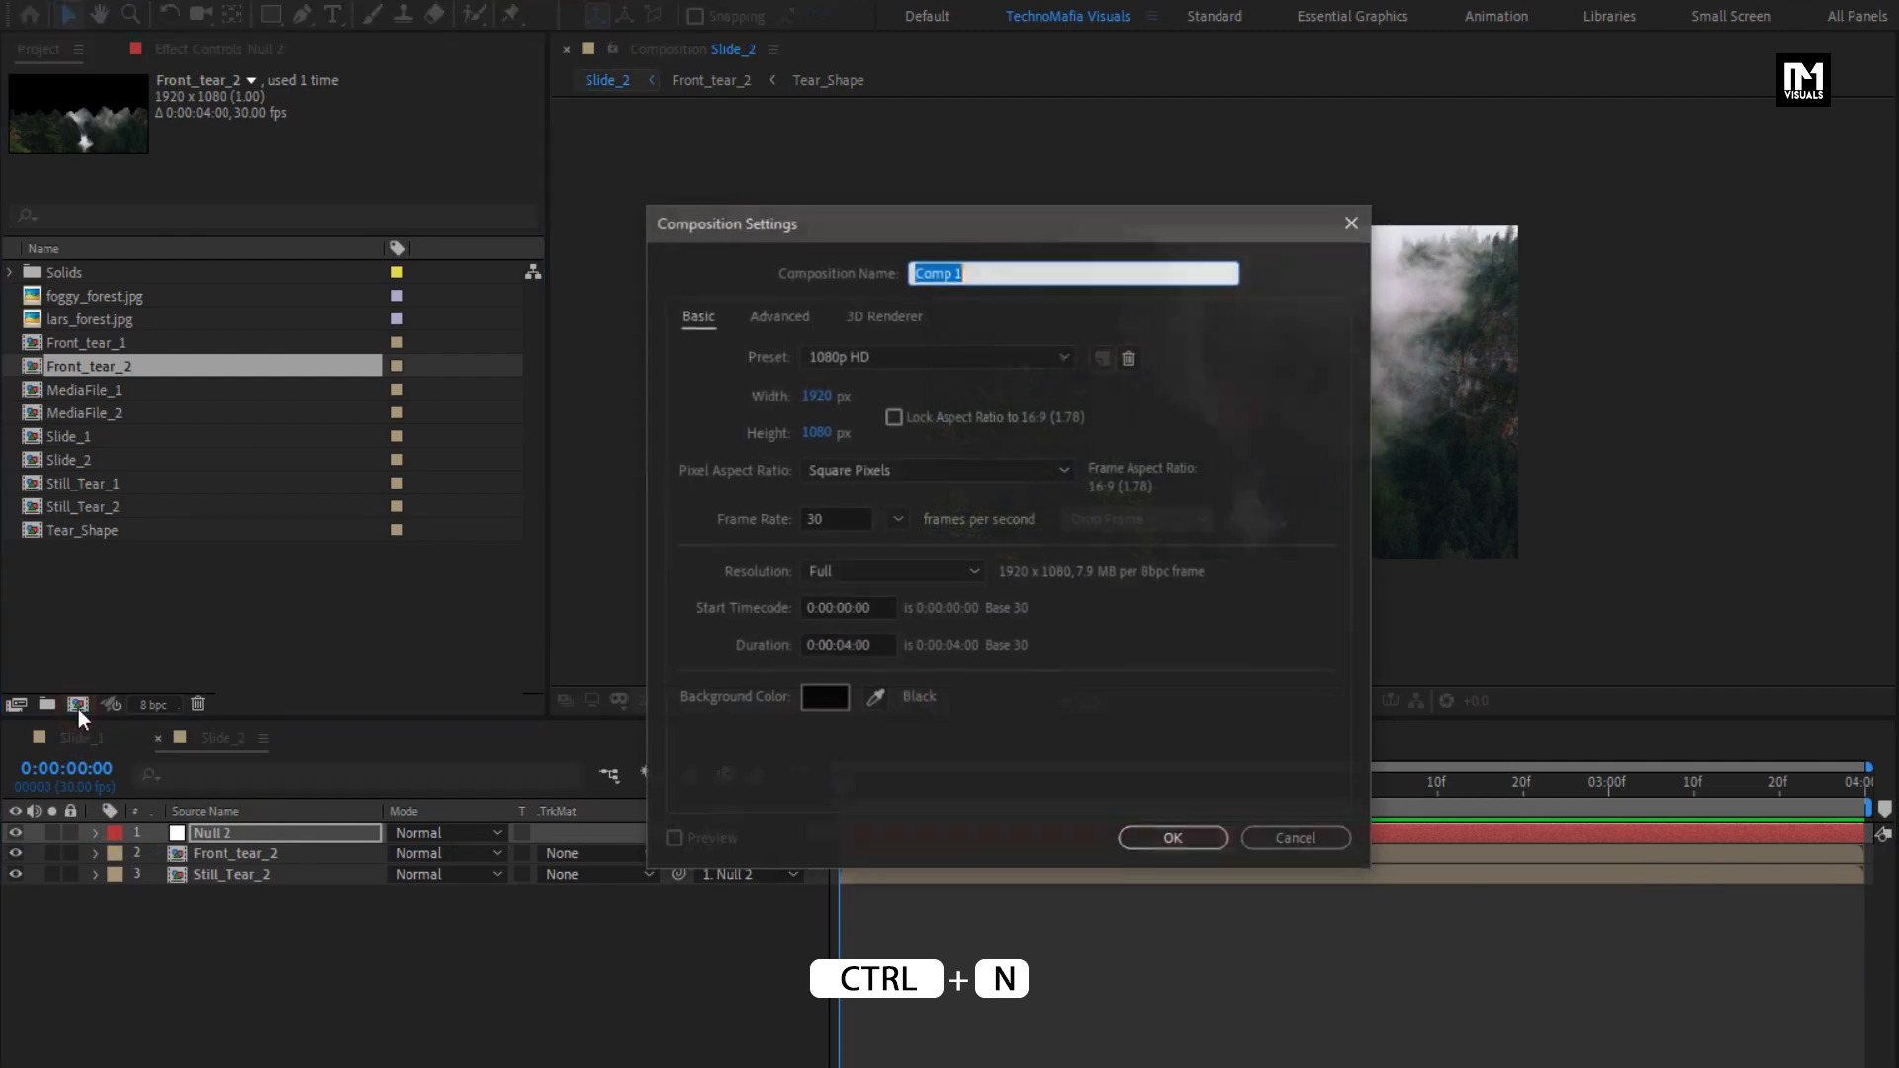
pyautogui.write('Slid')
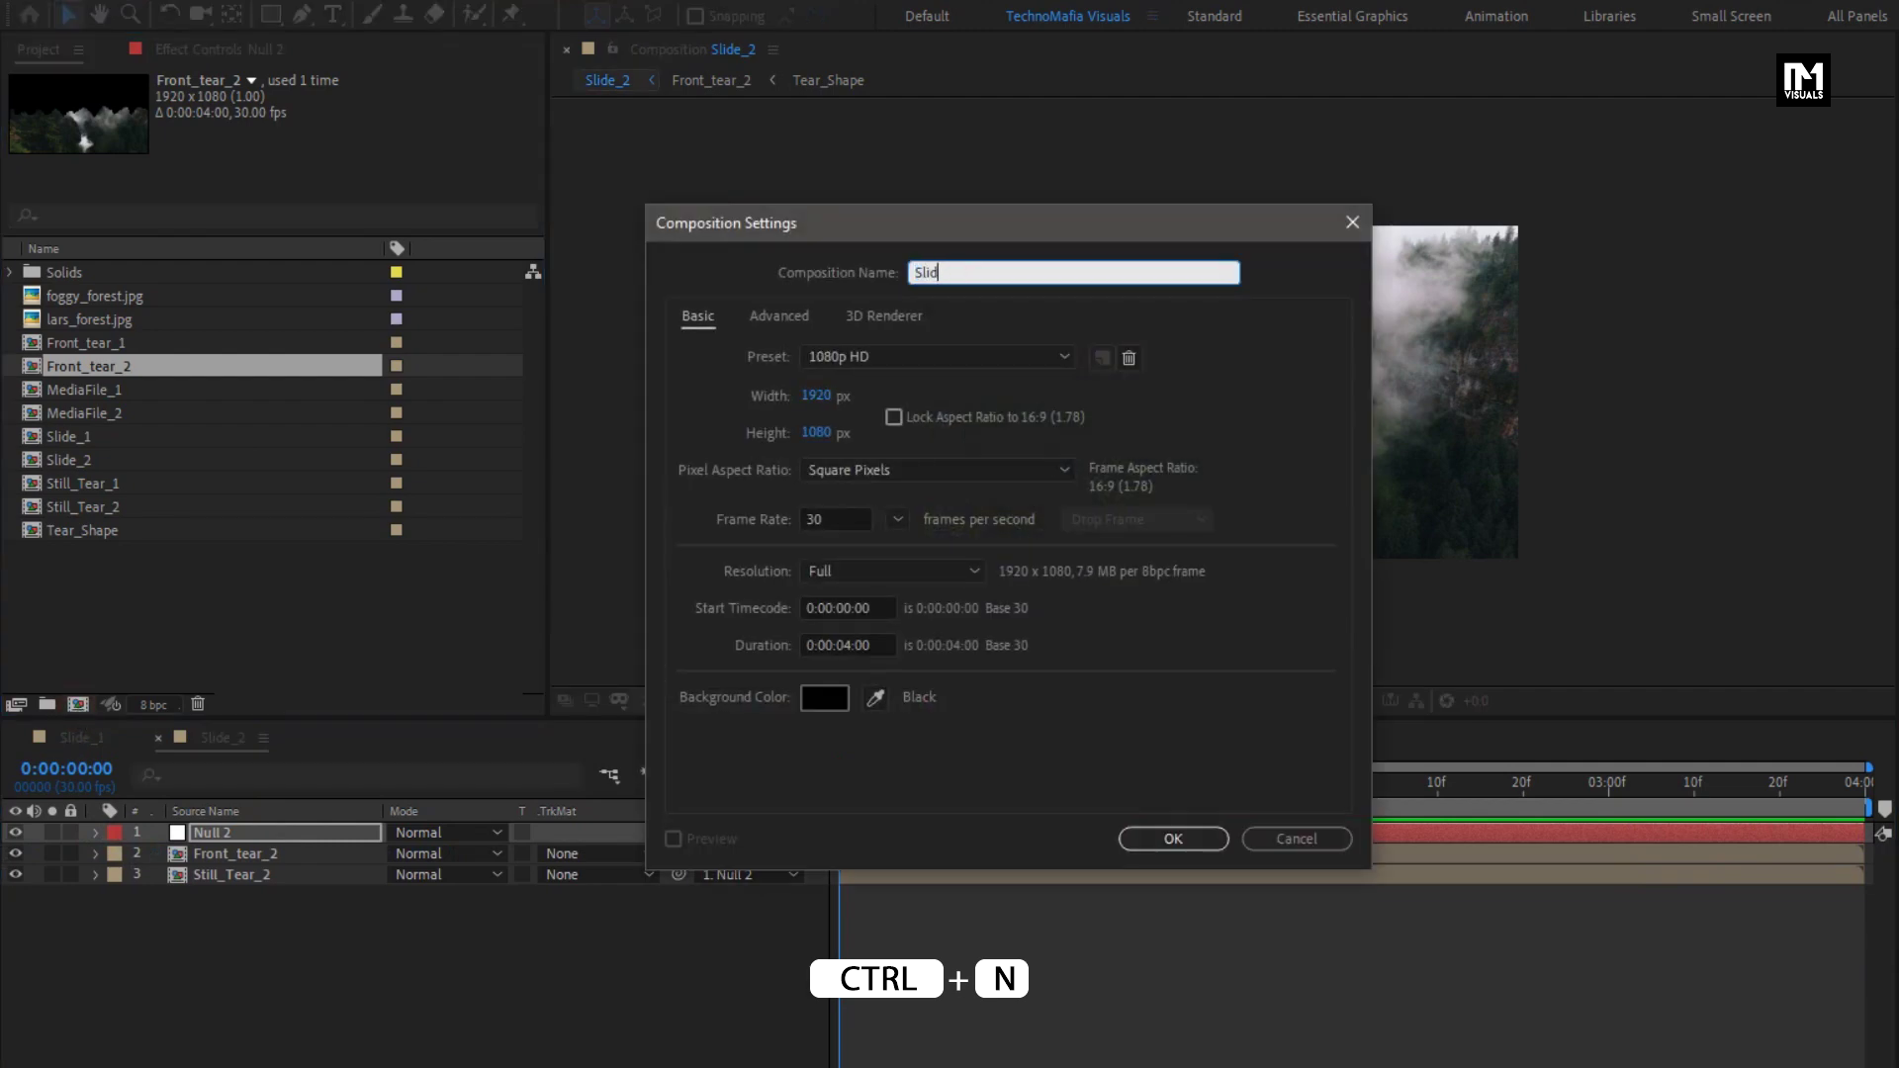
pyautogui.write('eshow')
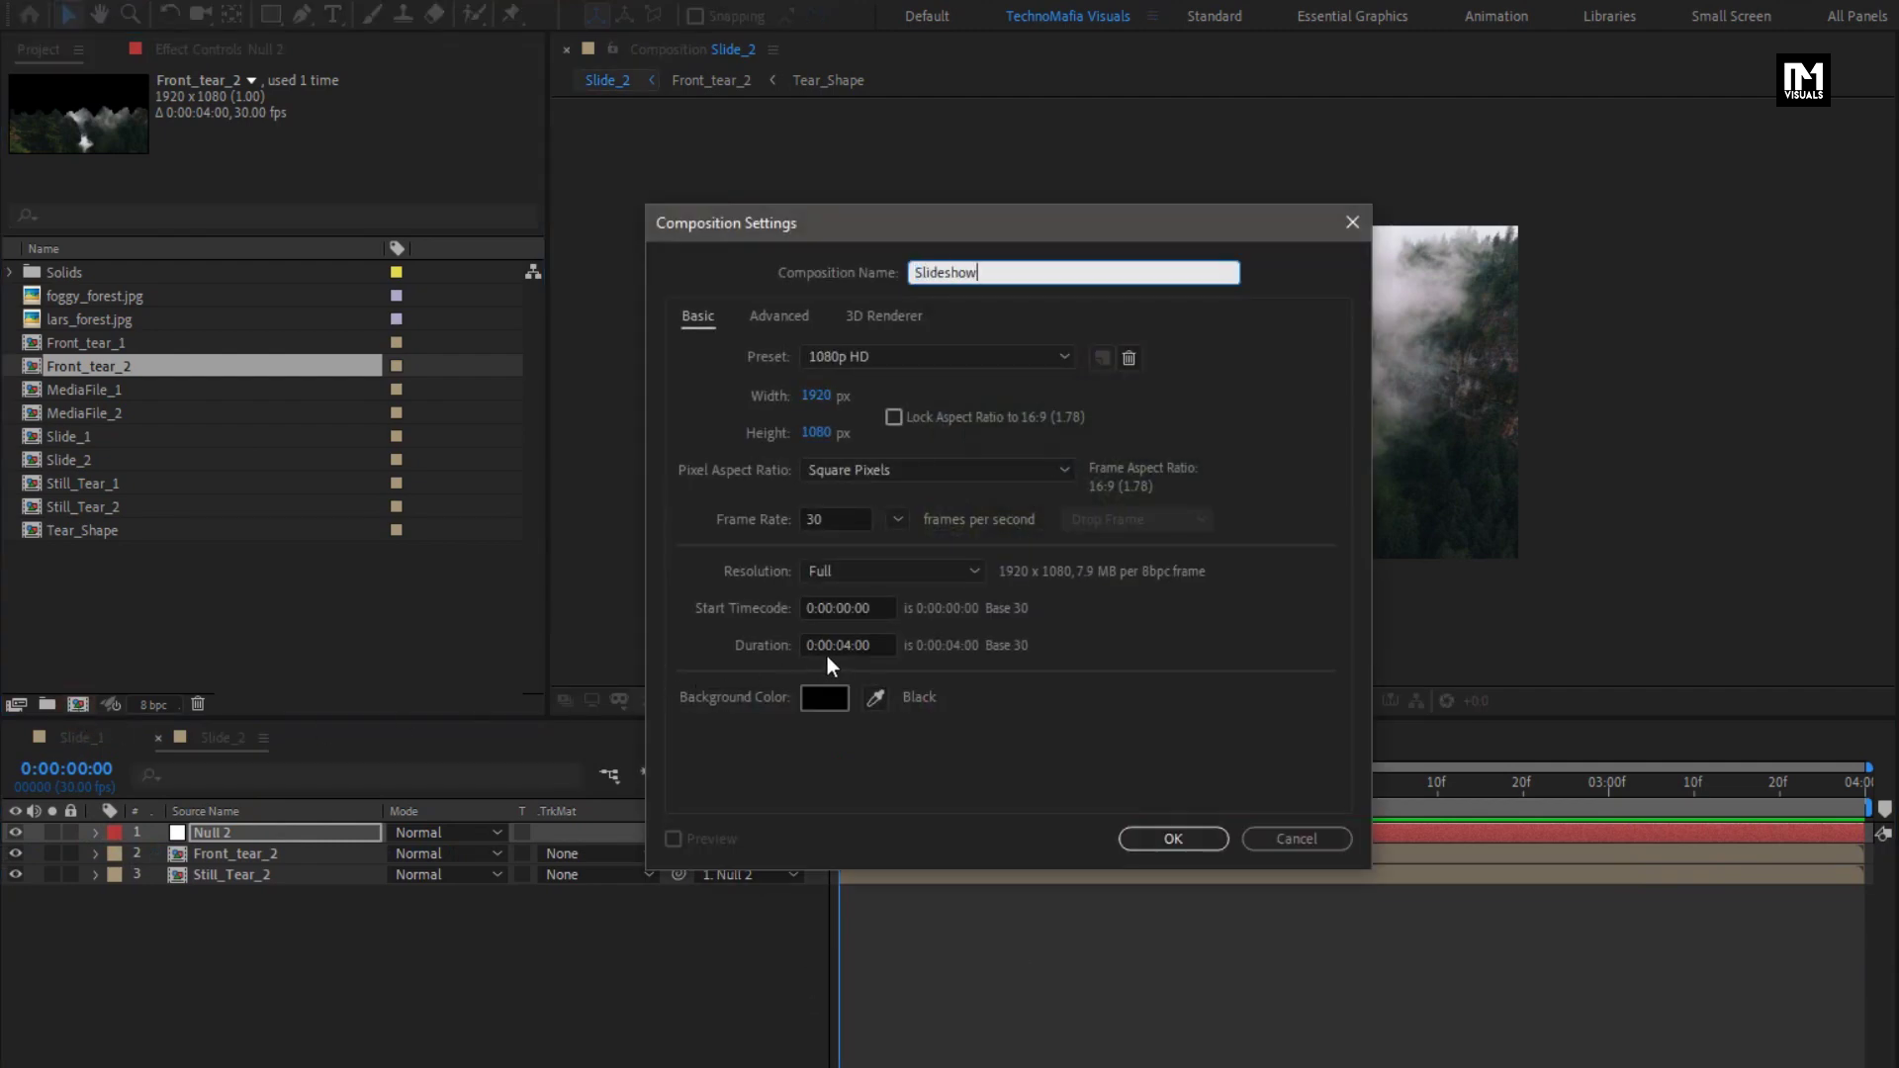
pyautogui.click(853, 644)
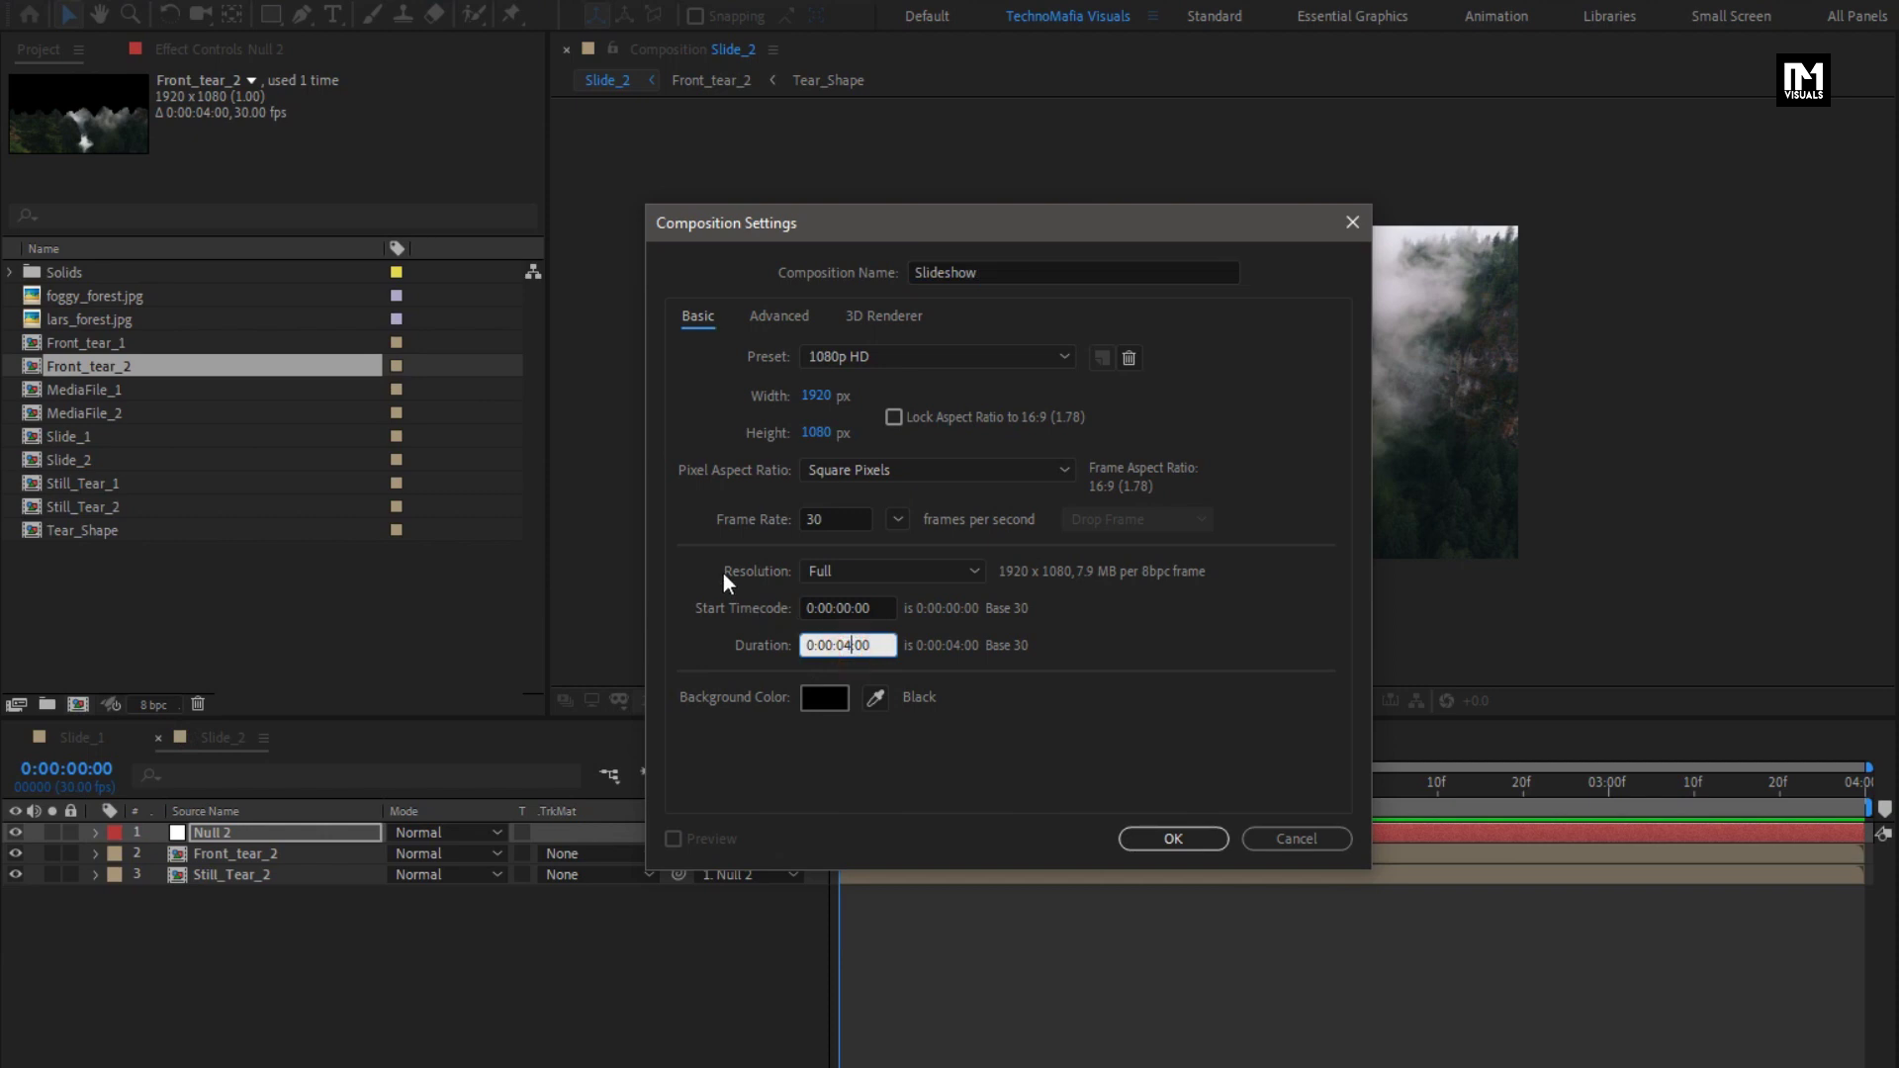
pyautogui.press('BackSpace')
pyautogui.click(1159, 842)
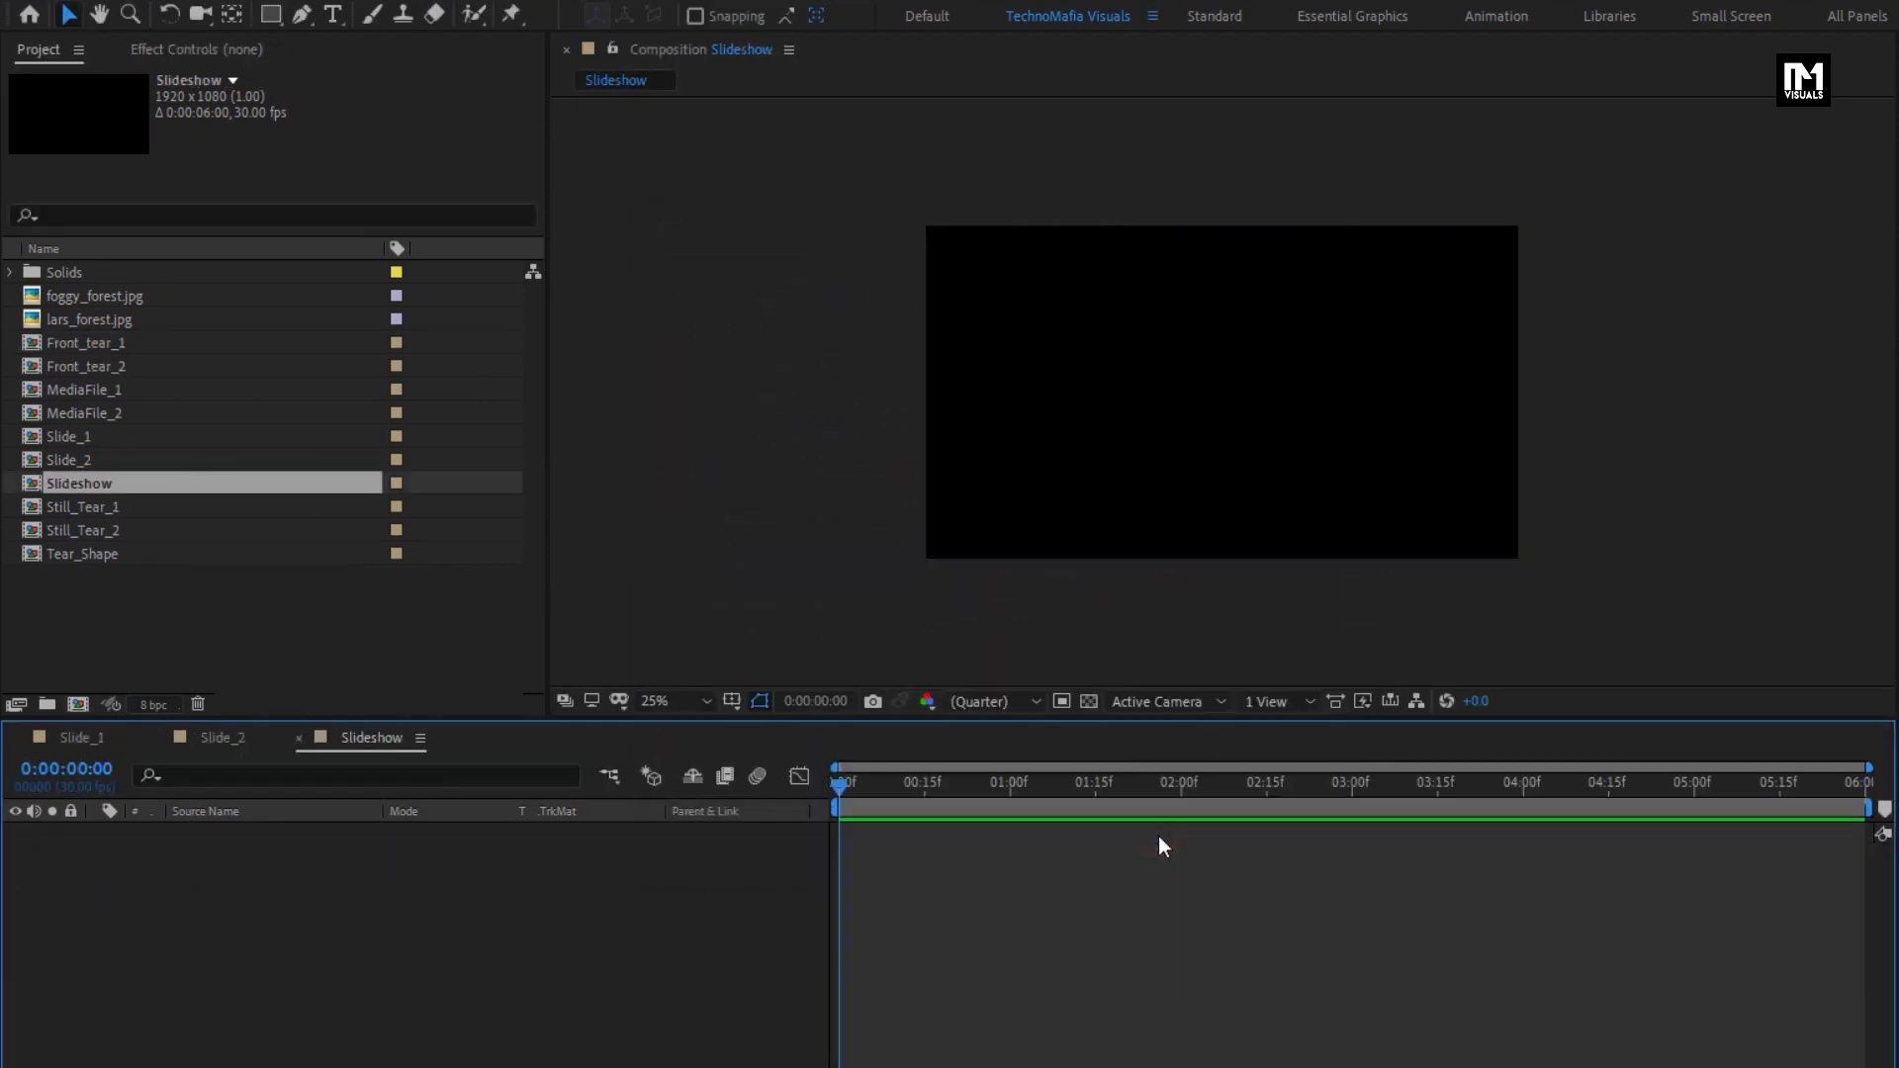
# Place Slide_1 in the Slideshow composition with Slide_2 beneath it starting at 0:00:02:00, and preview the sequence from the beginning
pyautogui.moveTo(70, 445); pyautogui.dragTo(235, 845)
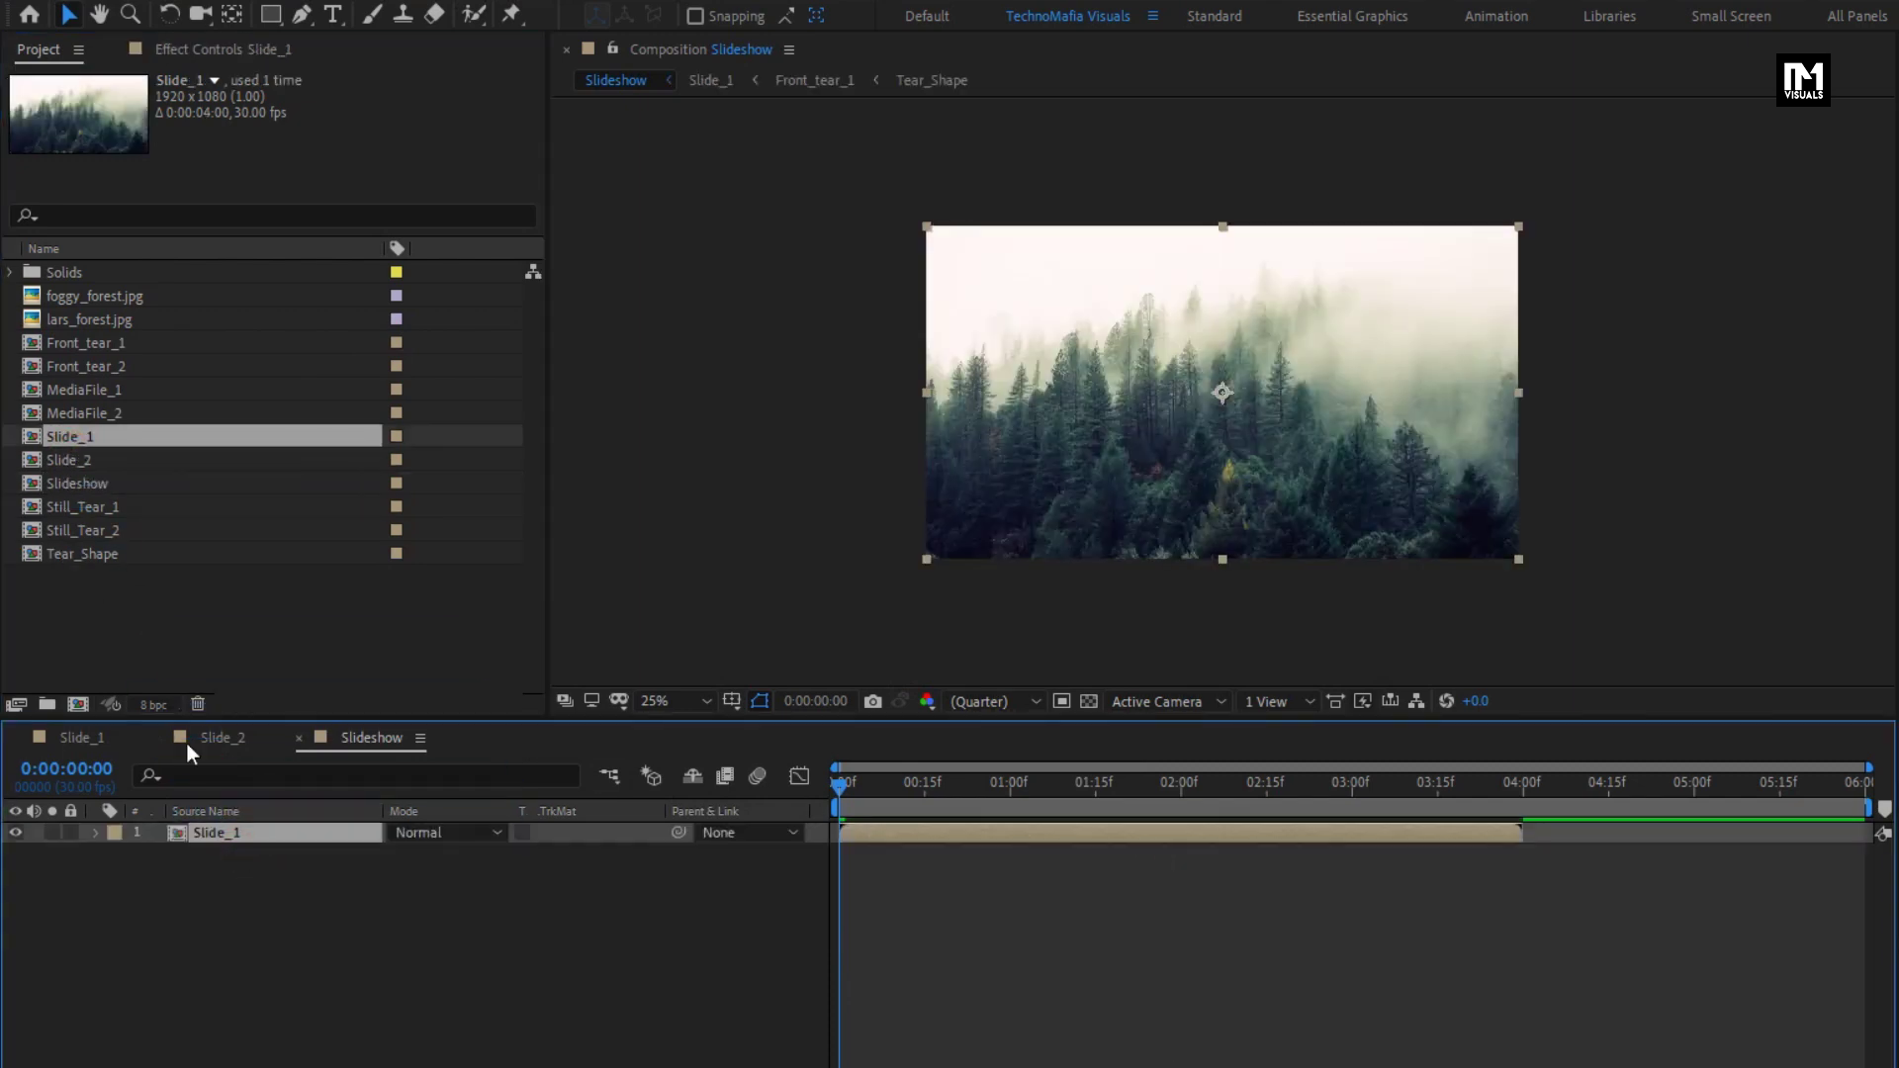
pyautogui.moveTo(56, 461); pyautogui.dragTo(237, 868)
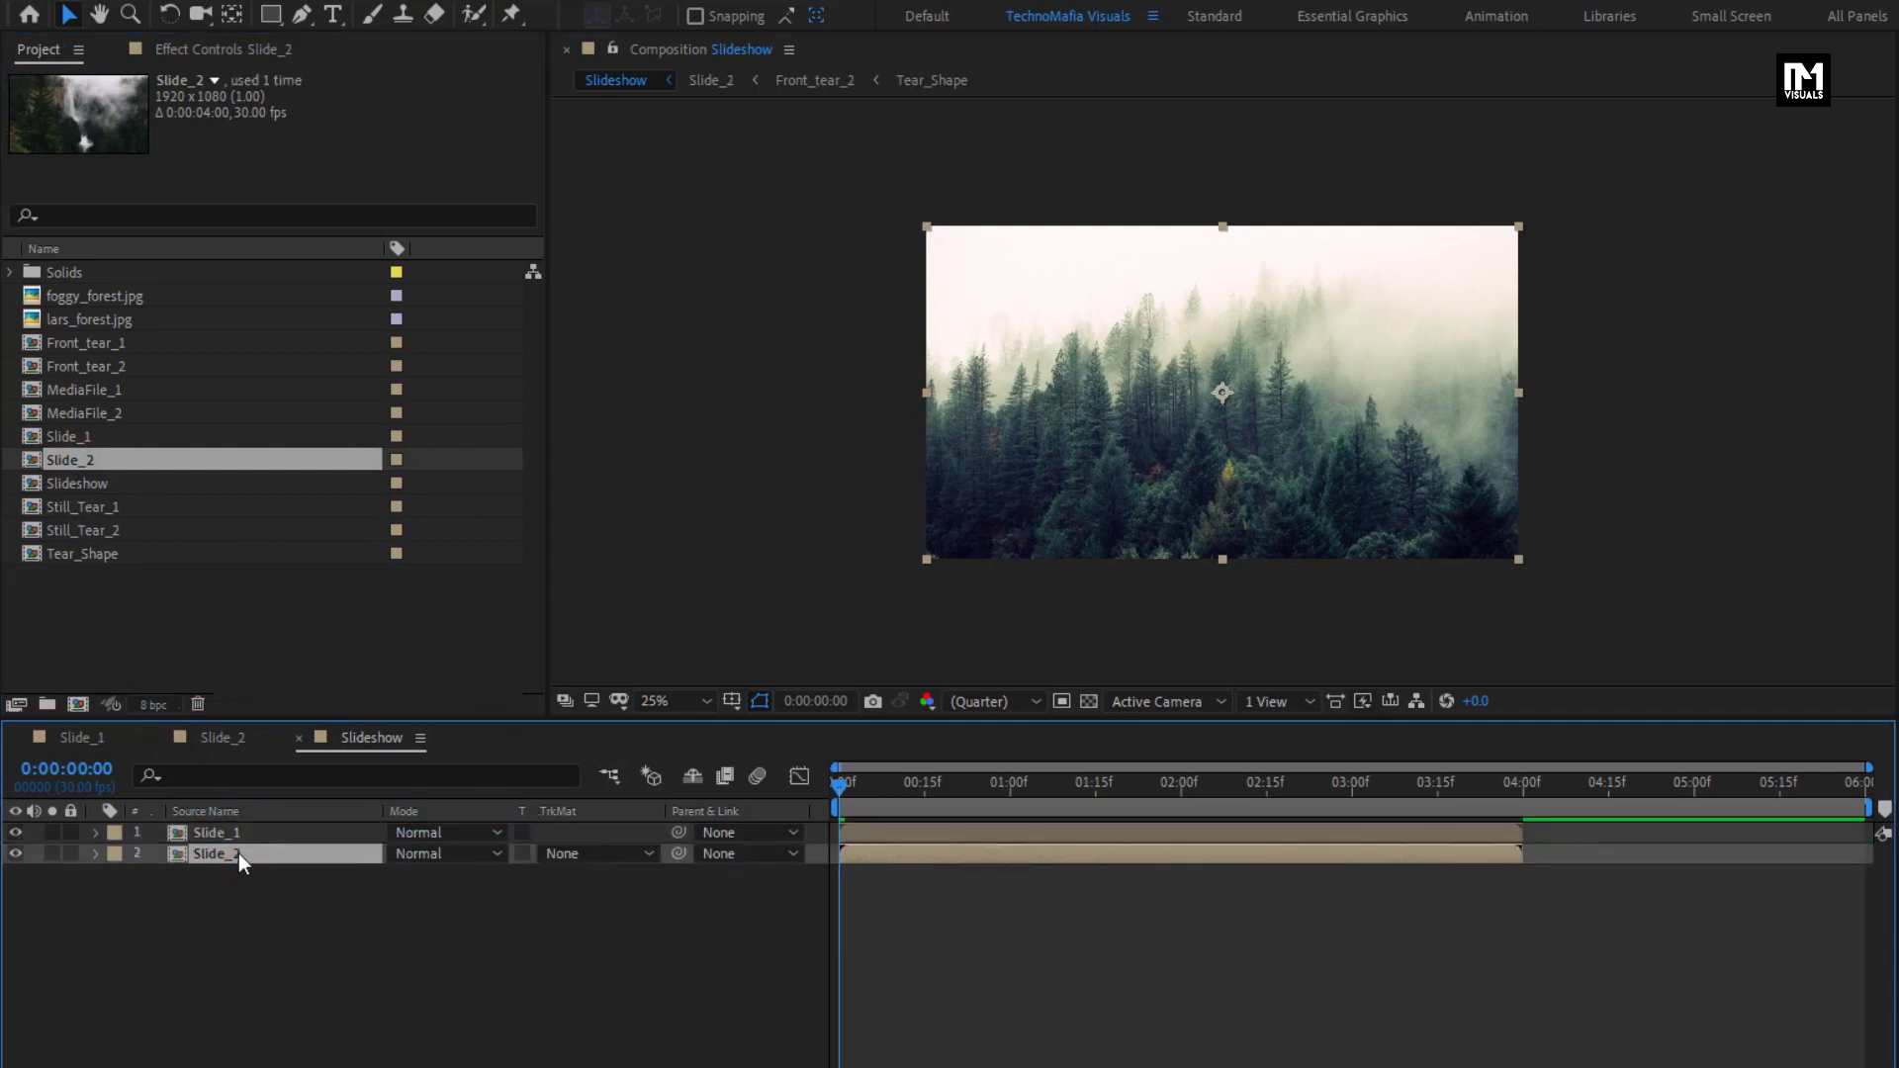
pyautogui.moveTo(982, 801); pyautogui.dragTo(1182, 805)
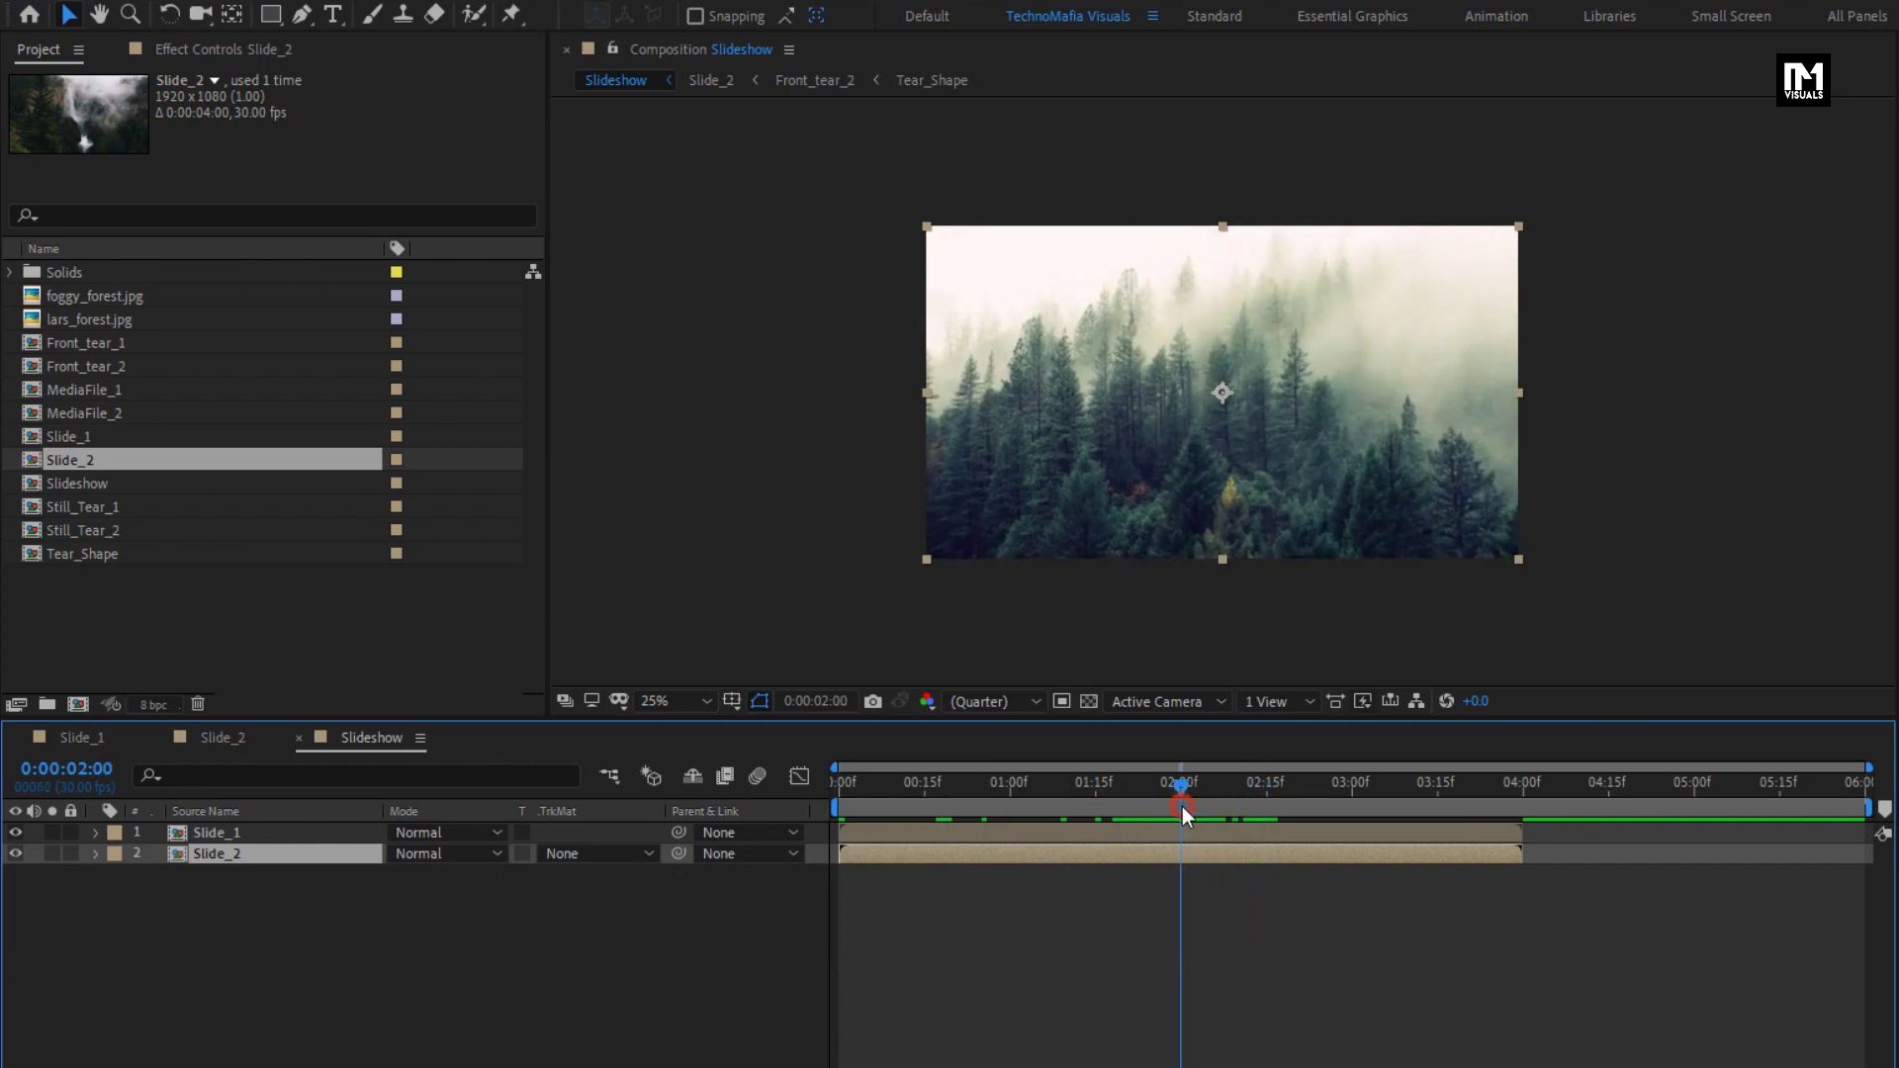
pyautogui.moveTo(888, 858); pyautogui.dragTo(1195, 859)
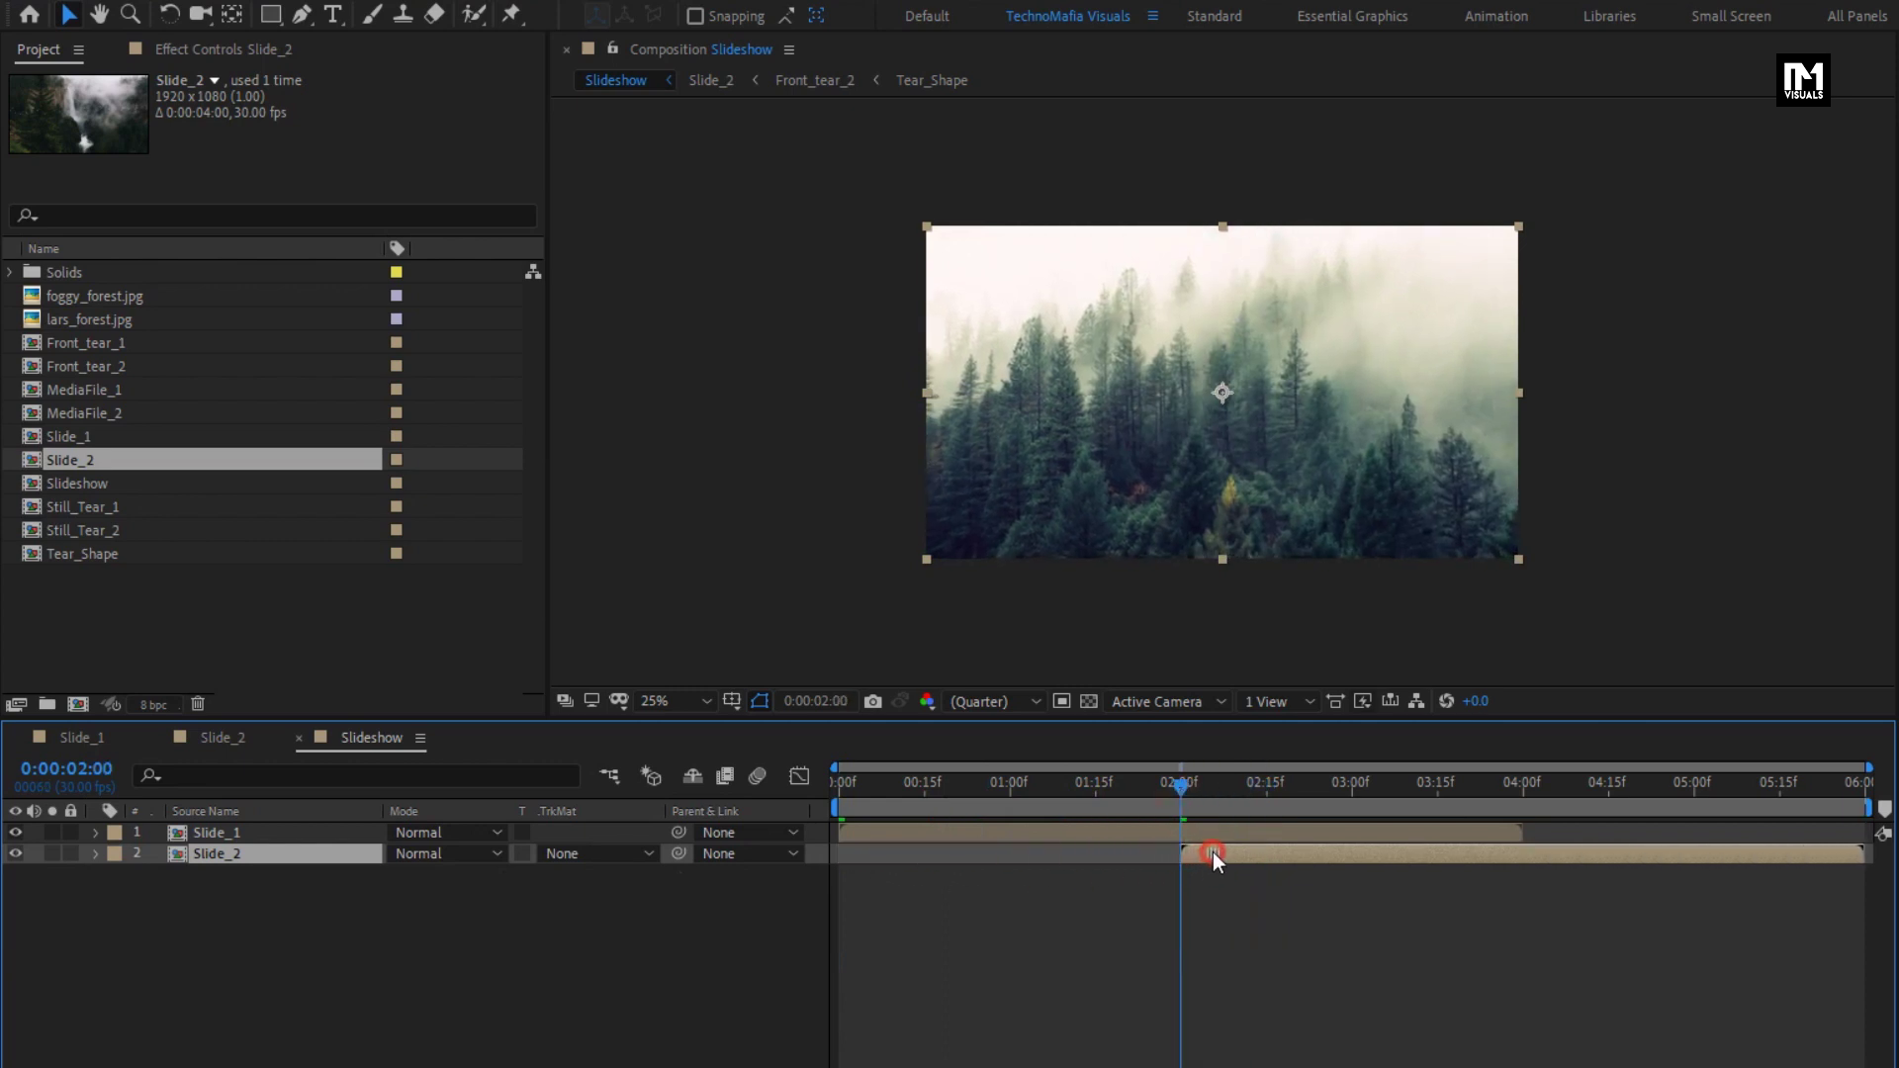
pyautogui.moveTo(1189, 791); pyautogui.dragTo(835, 799)
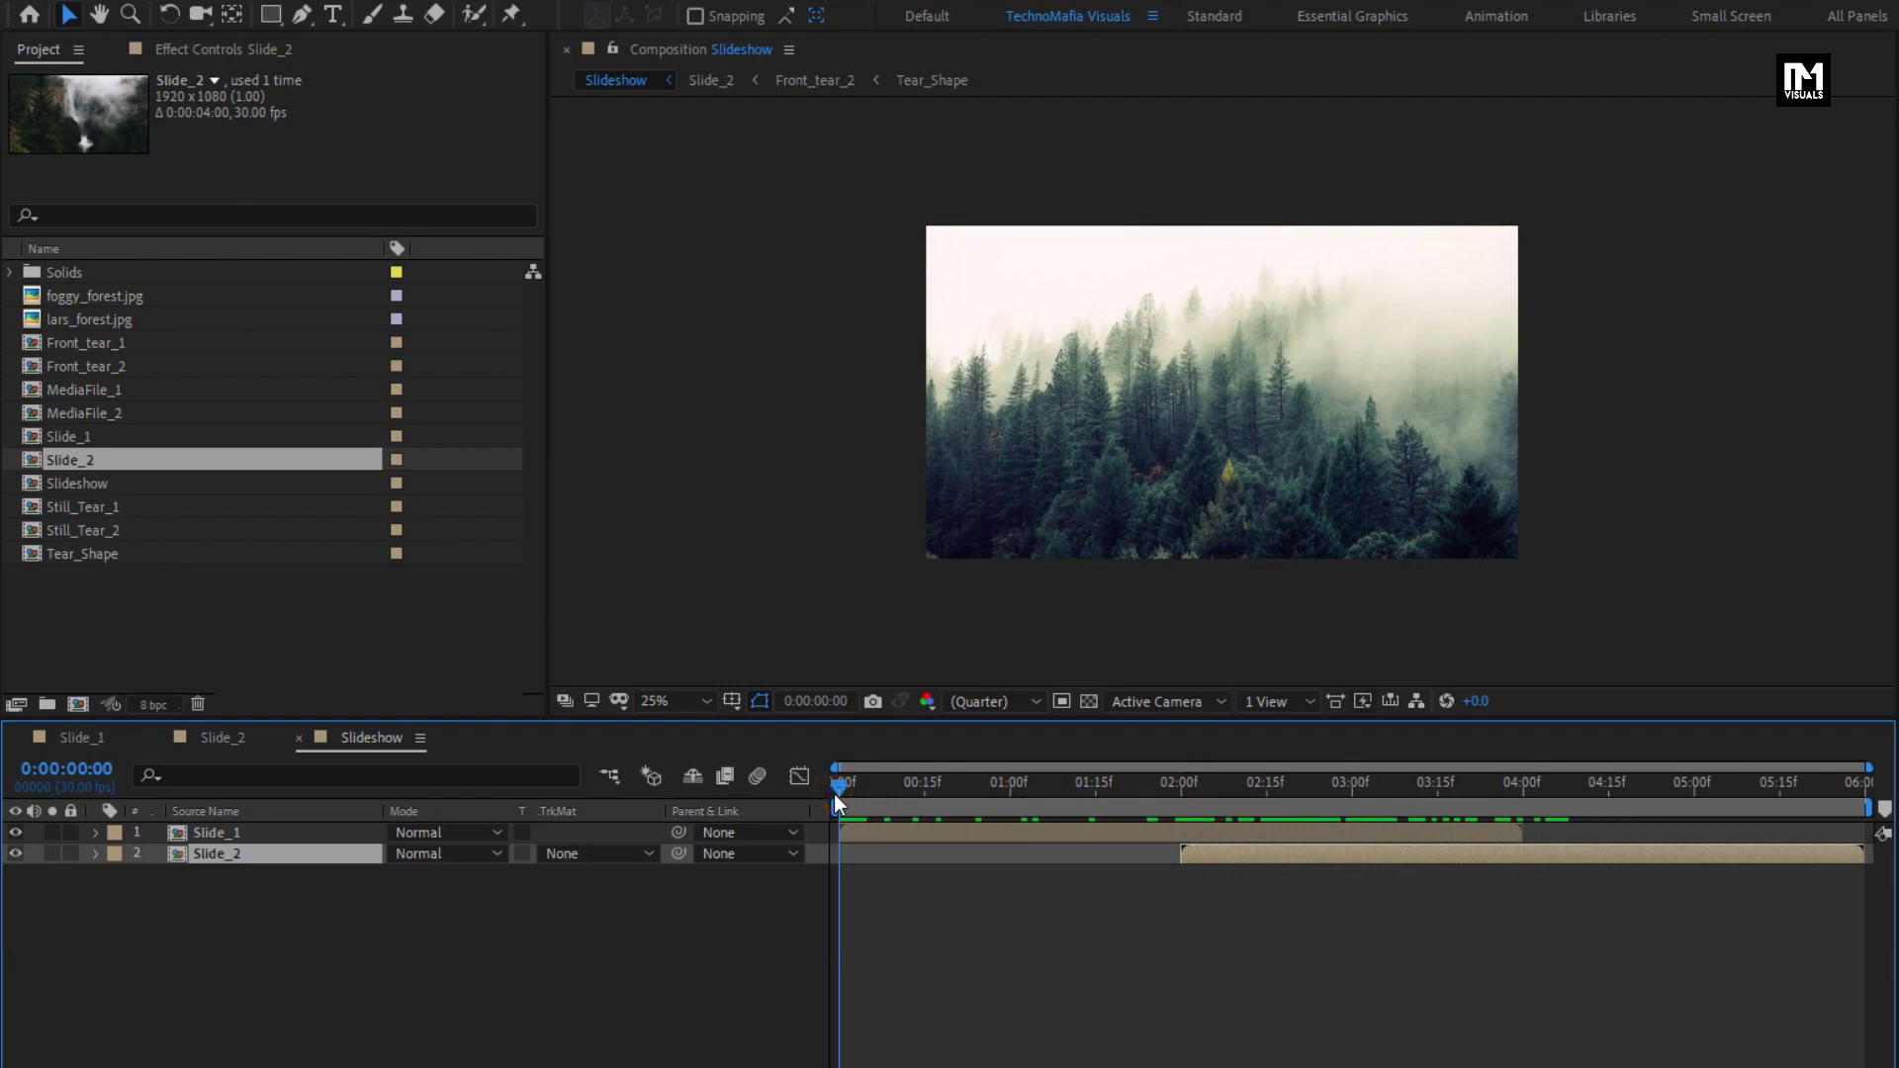
pyautogui.press('space')
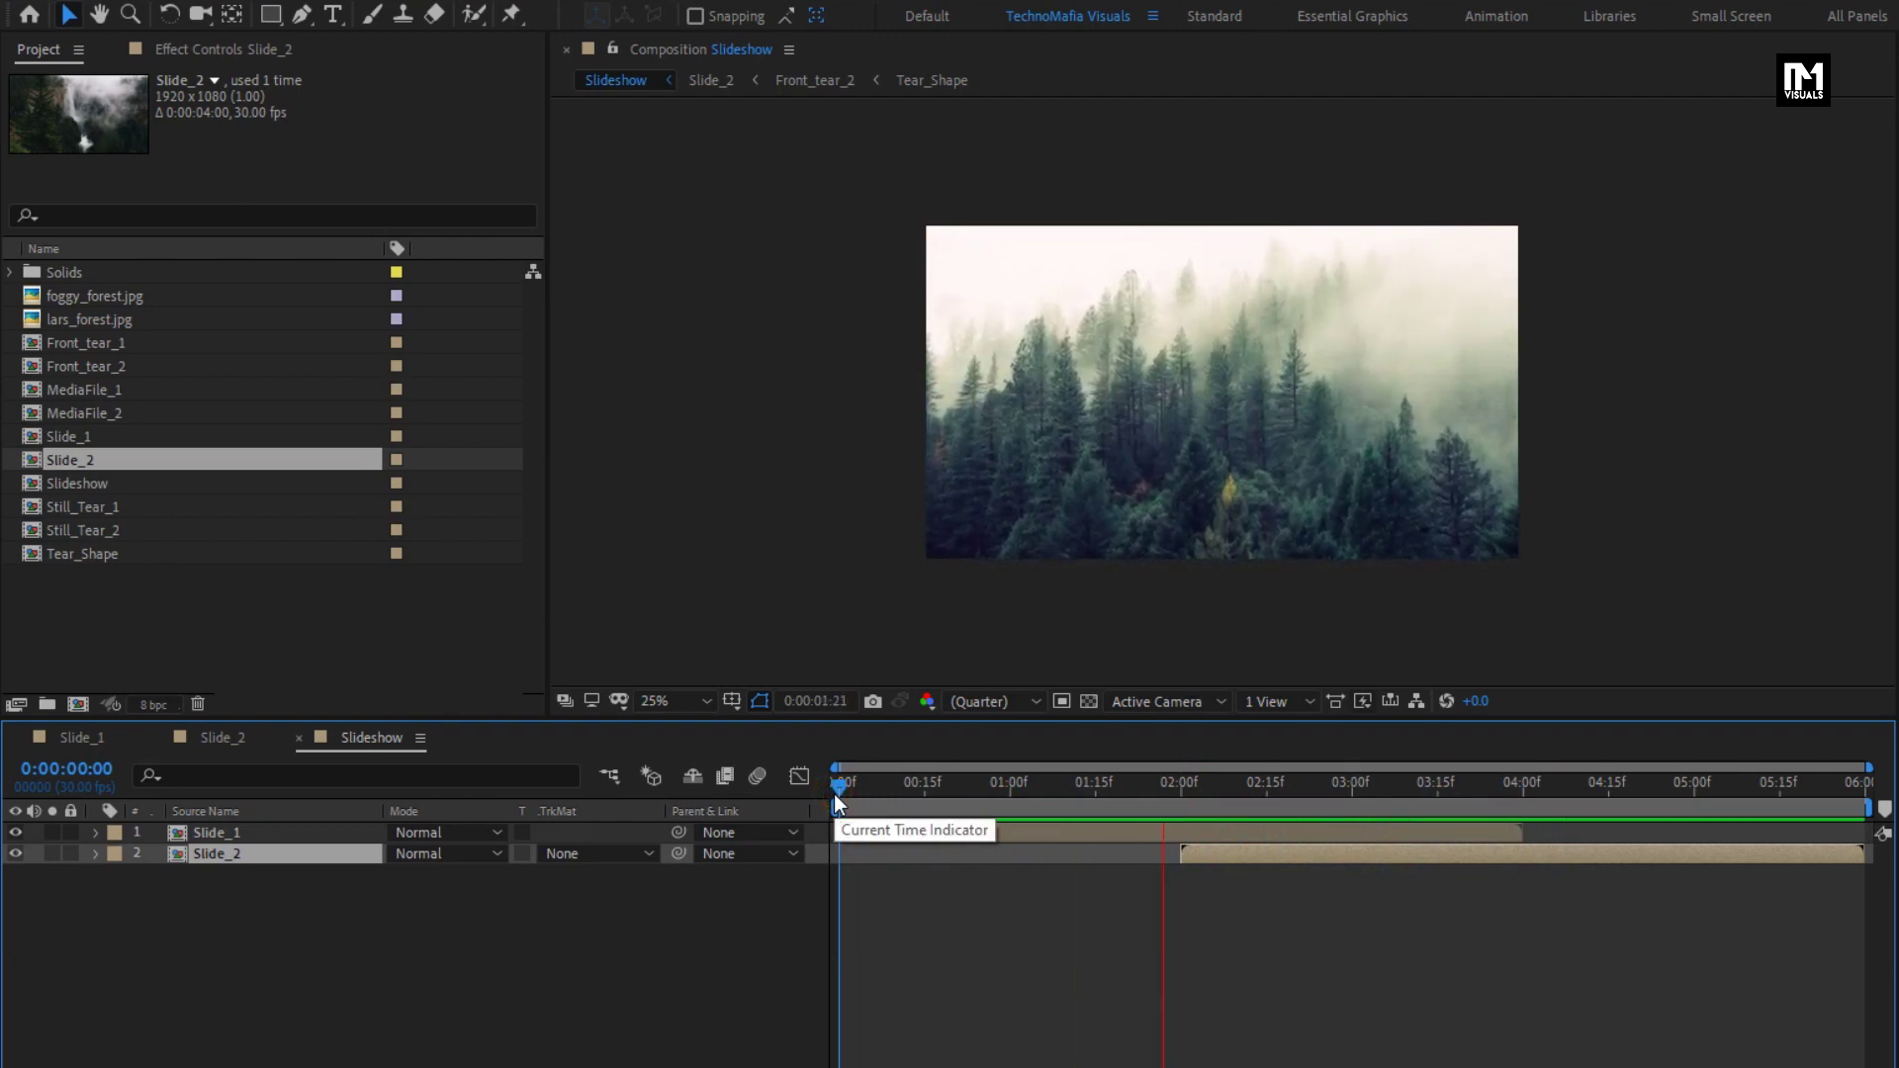